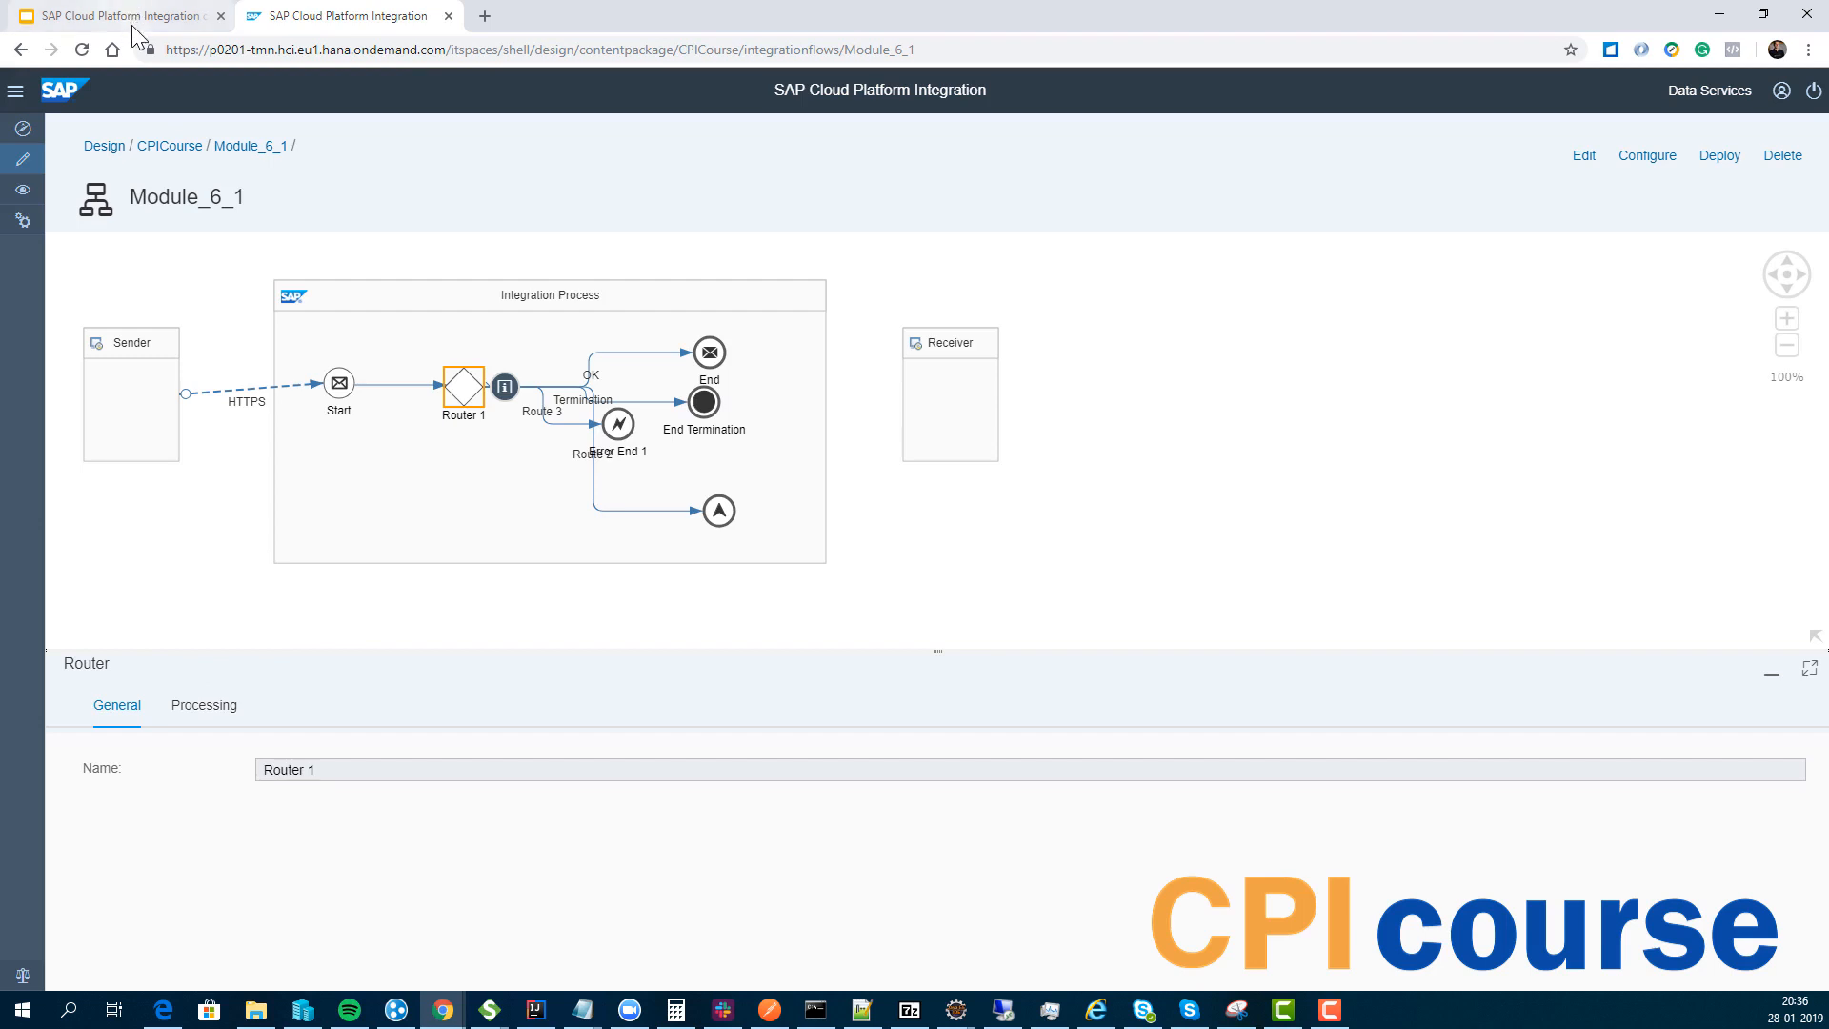
Switch to the course slides and present the Routing and Router slides, ending the presentation at the Router slide.
{"action": "left_click", "coordinate": [140, 21]}
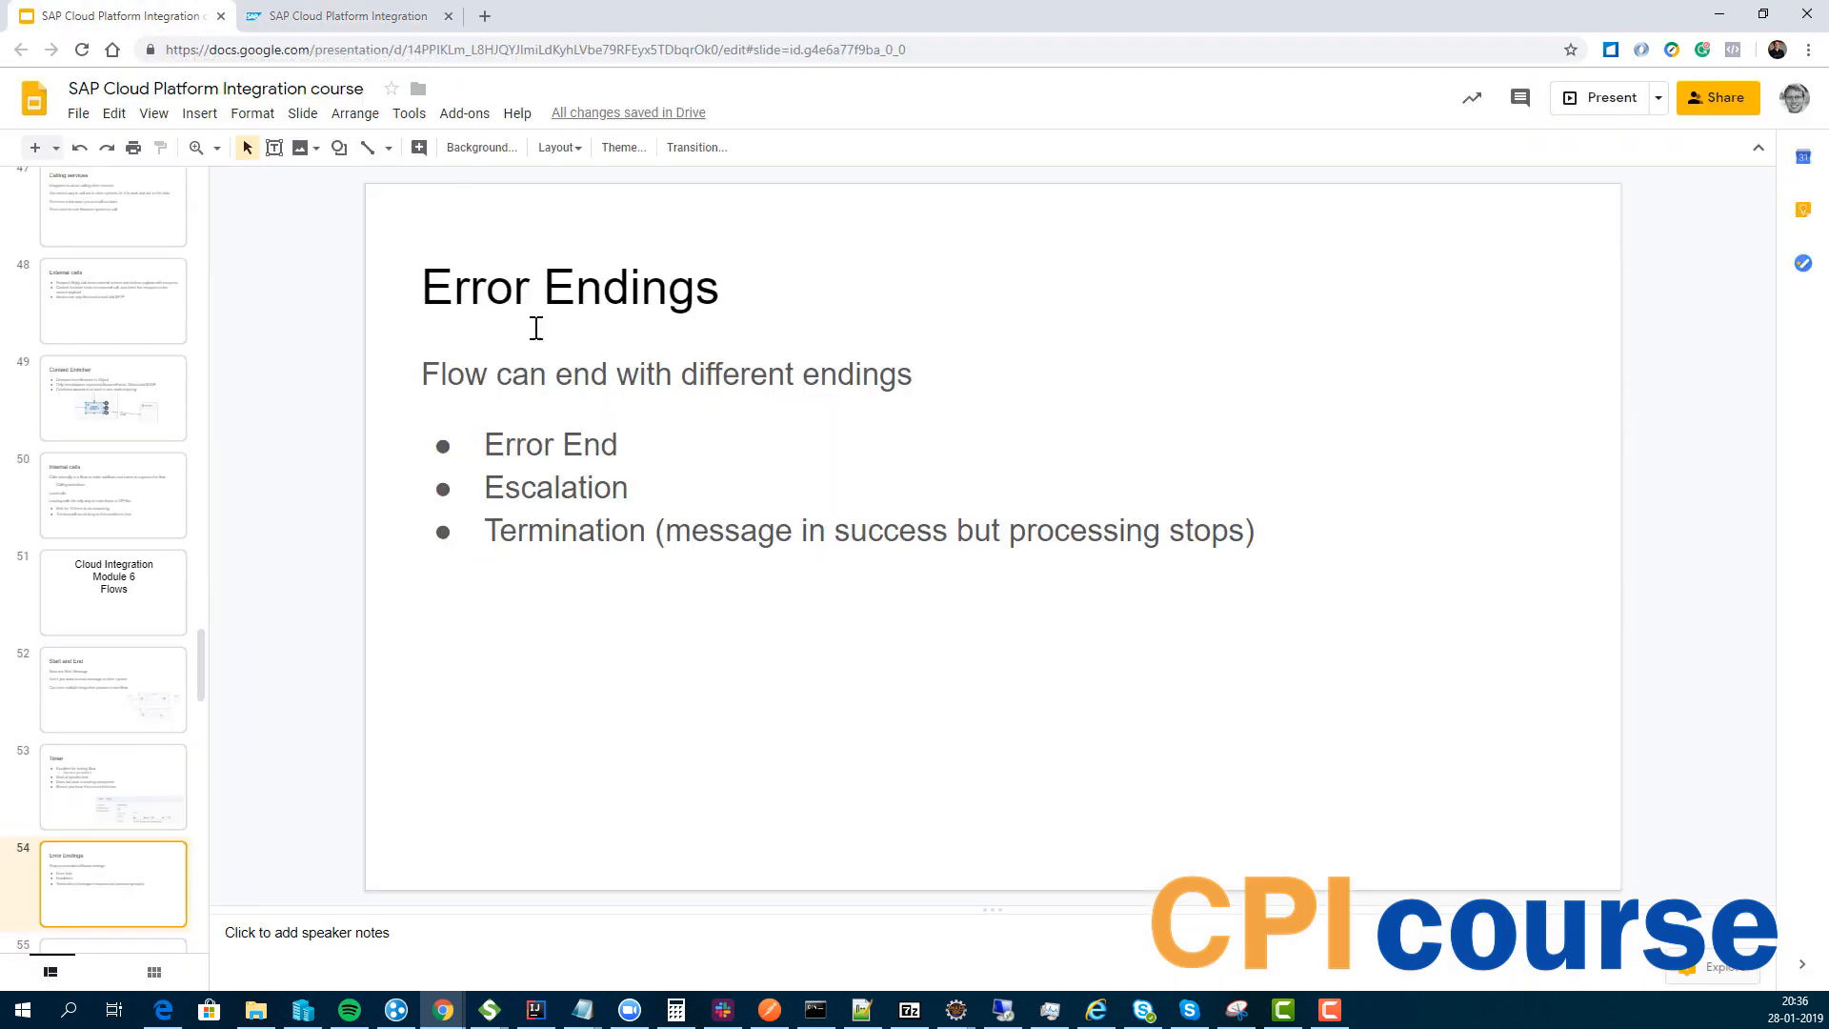
{"action": "left_click", "coordinate": [1608, 96]}
{"action": "key", "text": "Right"}
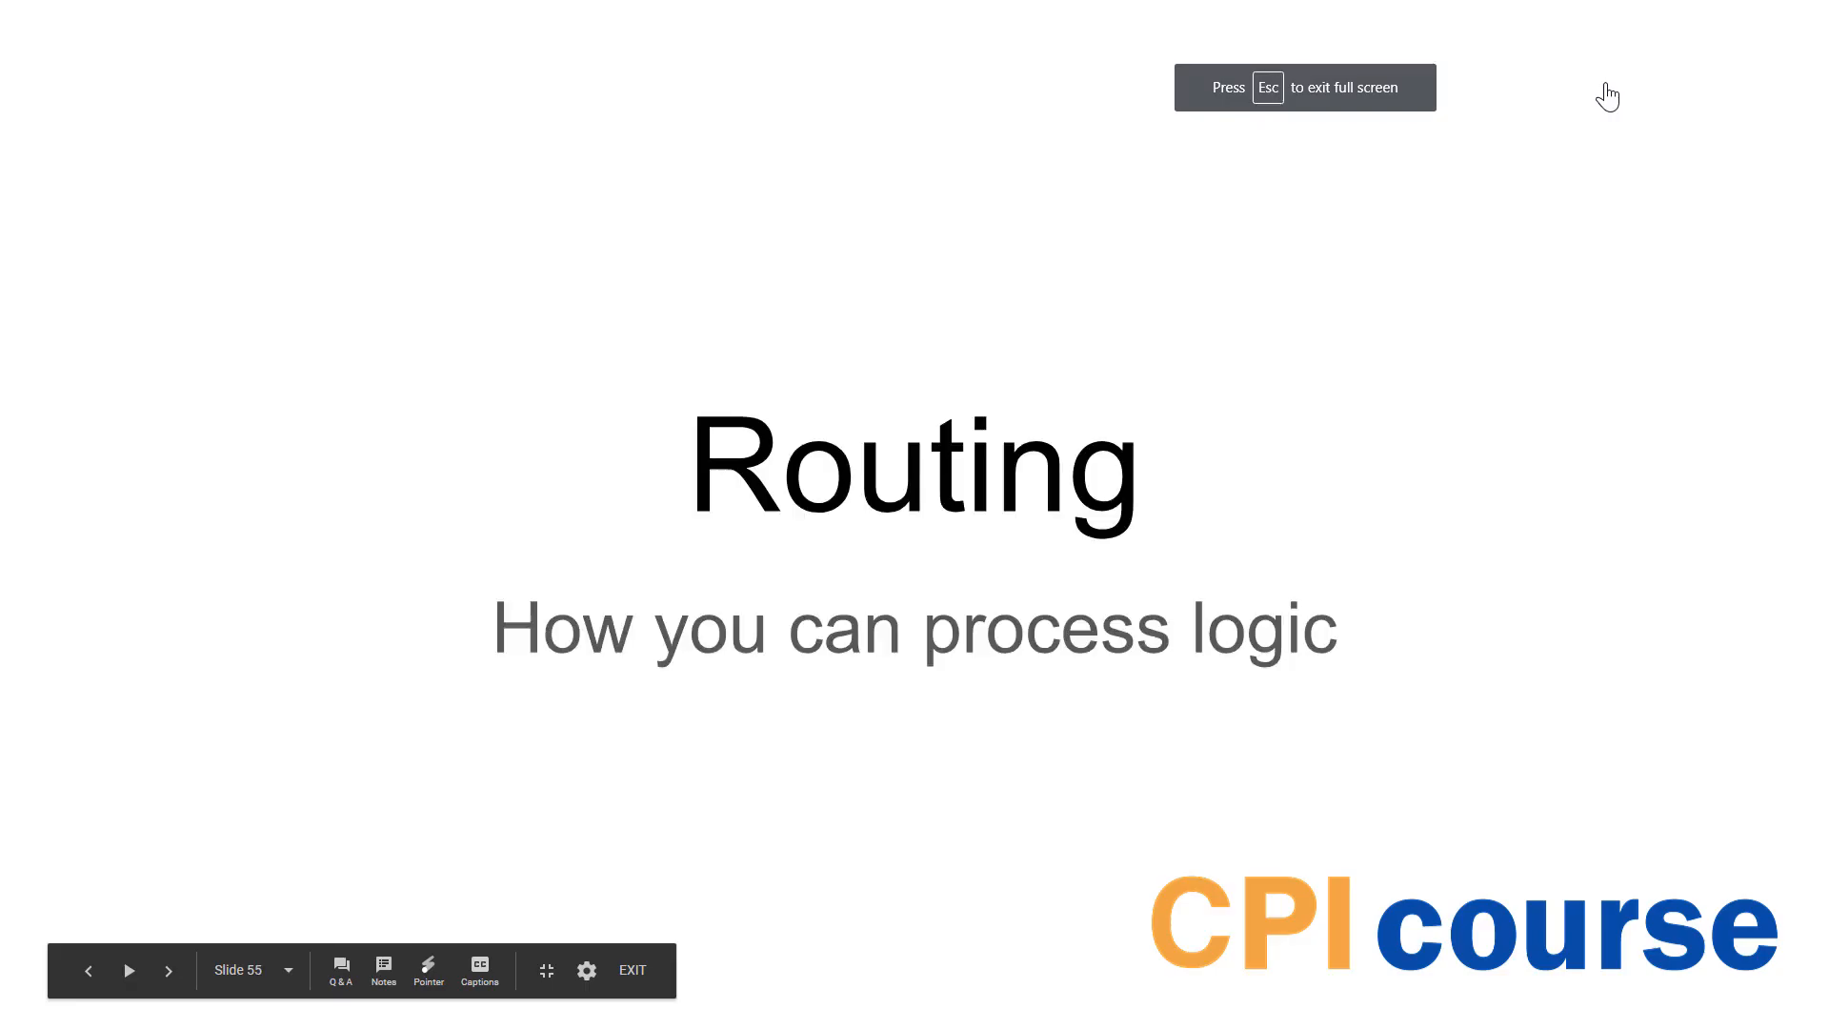
{"action": "key", "text": "Right"}
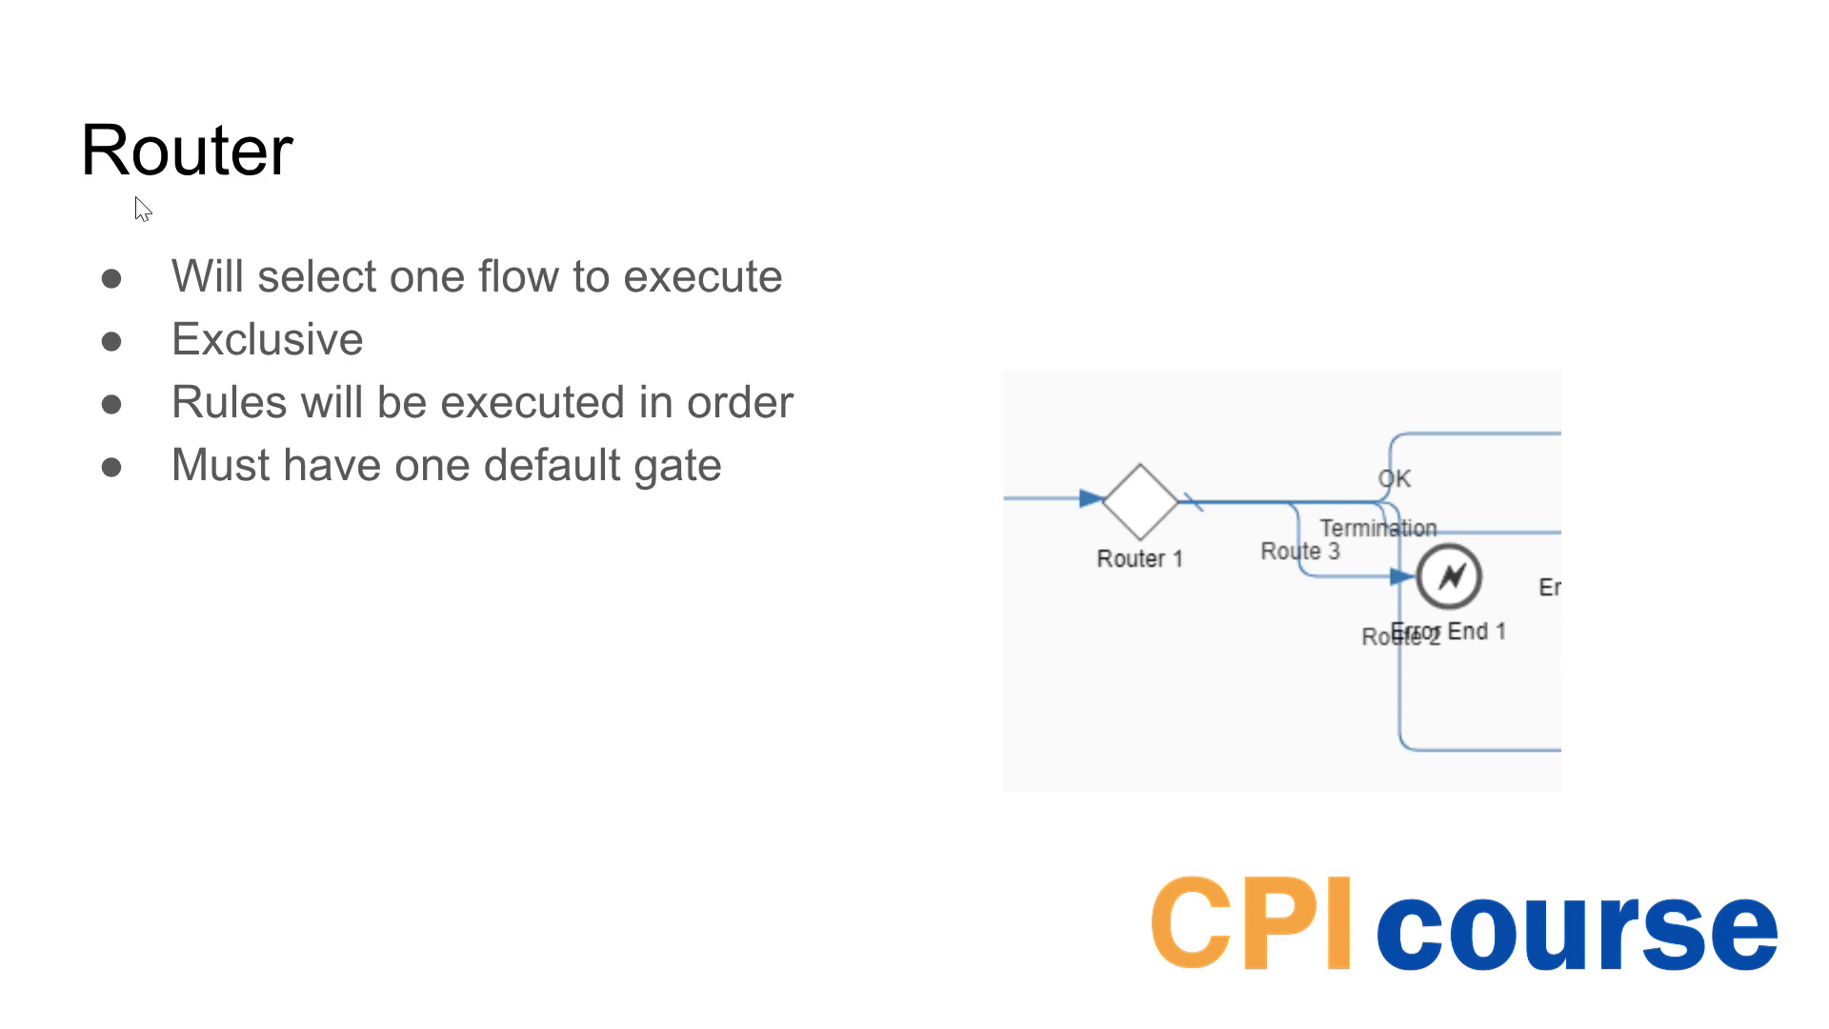
{"action": "key", "text": "Escape"}
Duplicate the browser tab with the Module_6_1 integration flow and return to the original tab.
{"action": "left_click", "coordinate": [360, 26]}
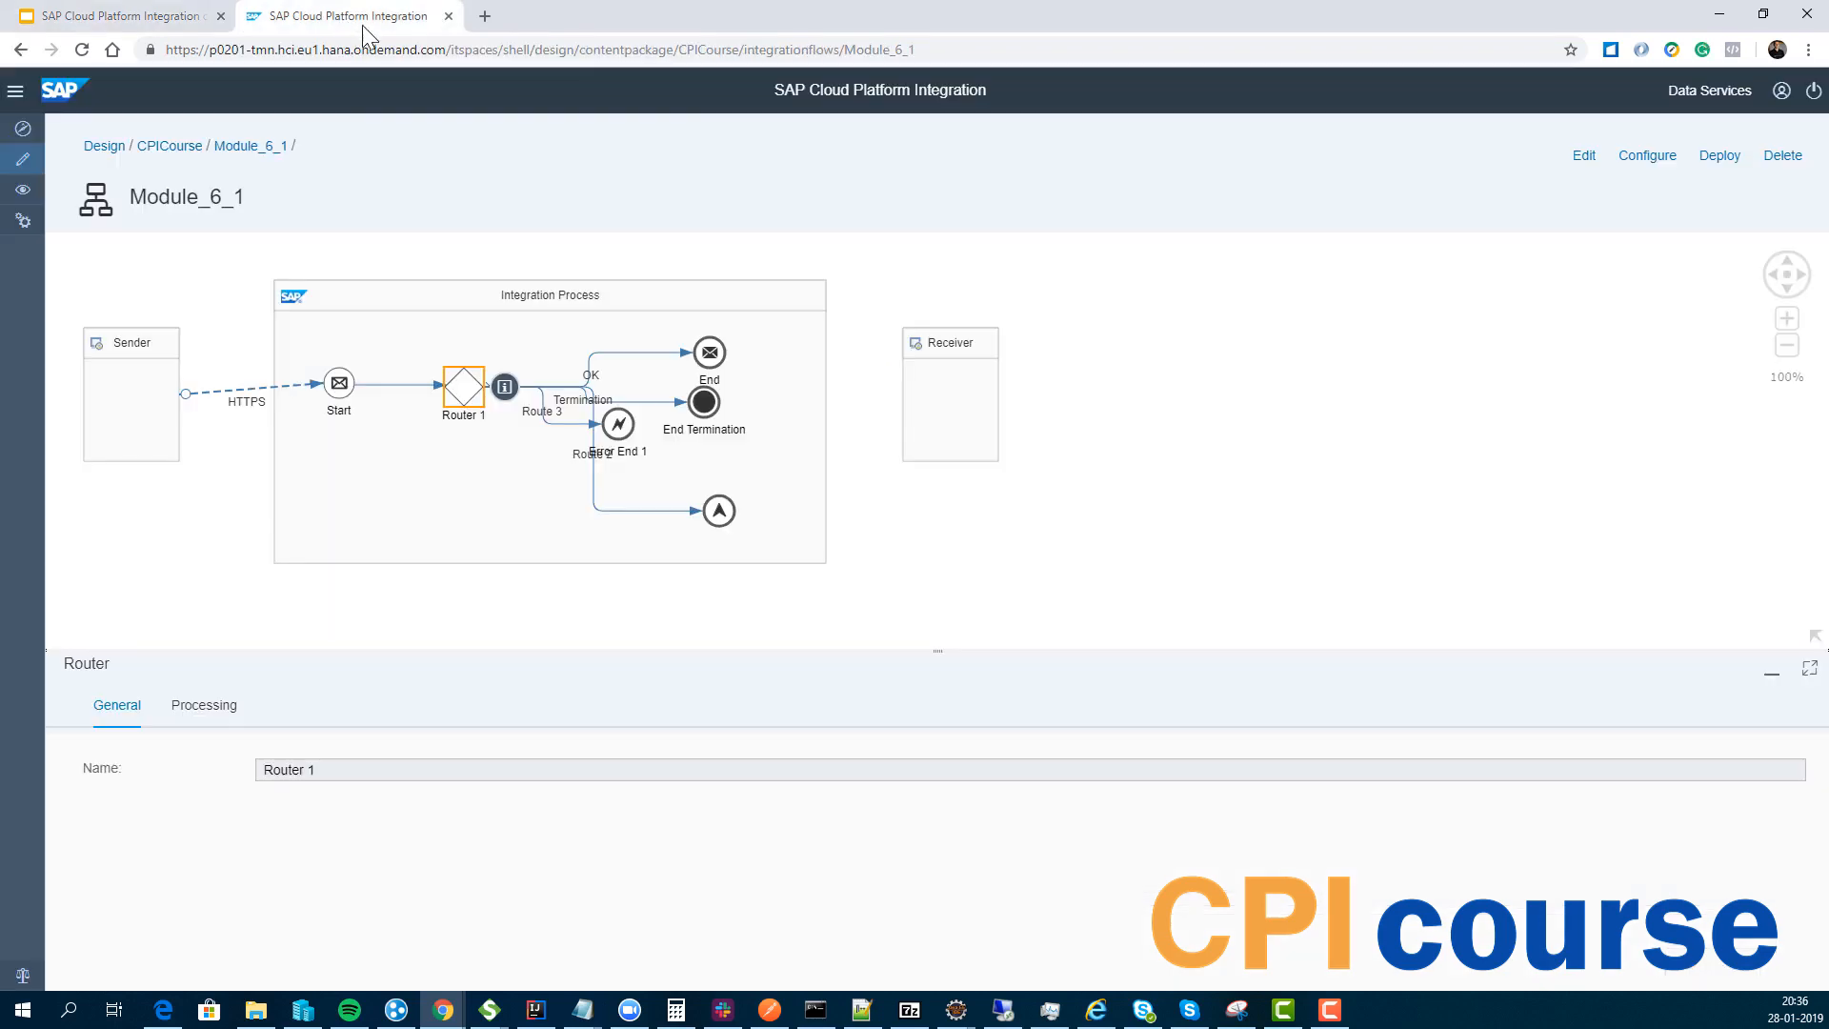
{"action": "right_click", "coordinate": [397, 29]}
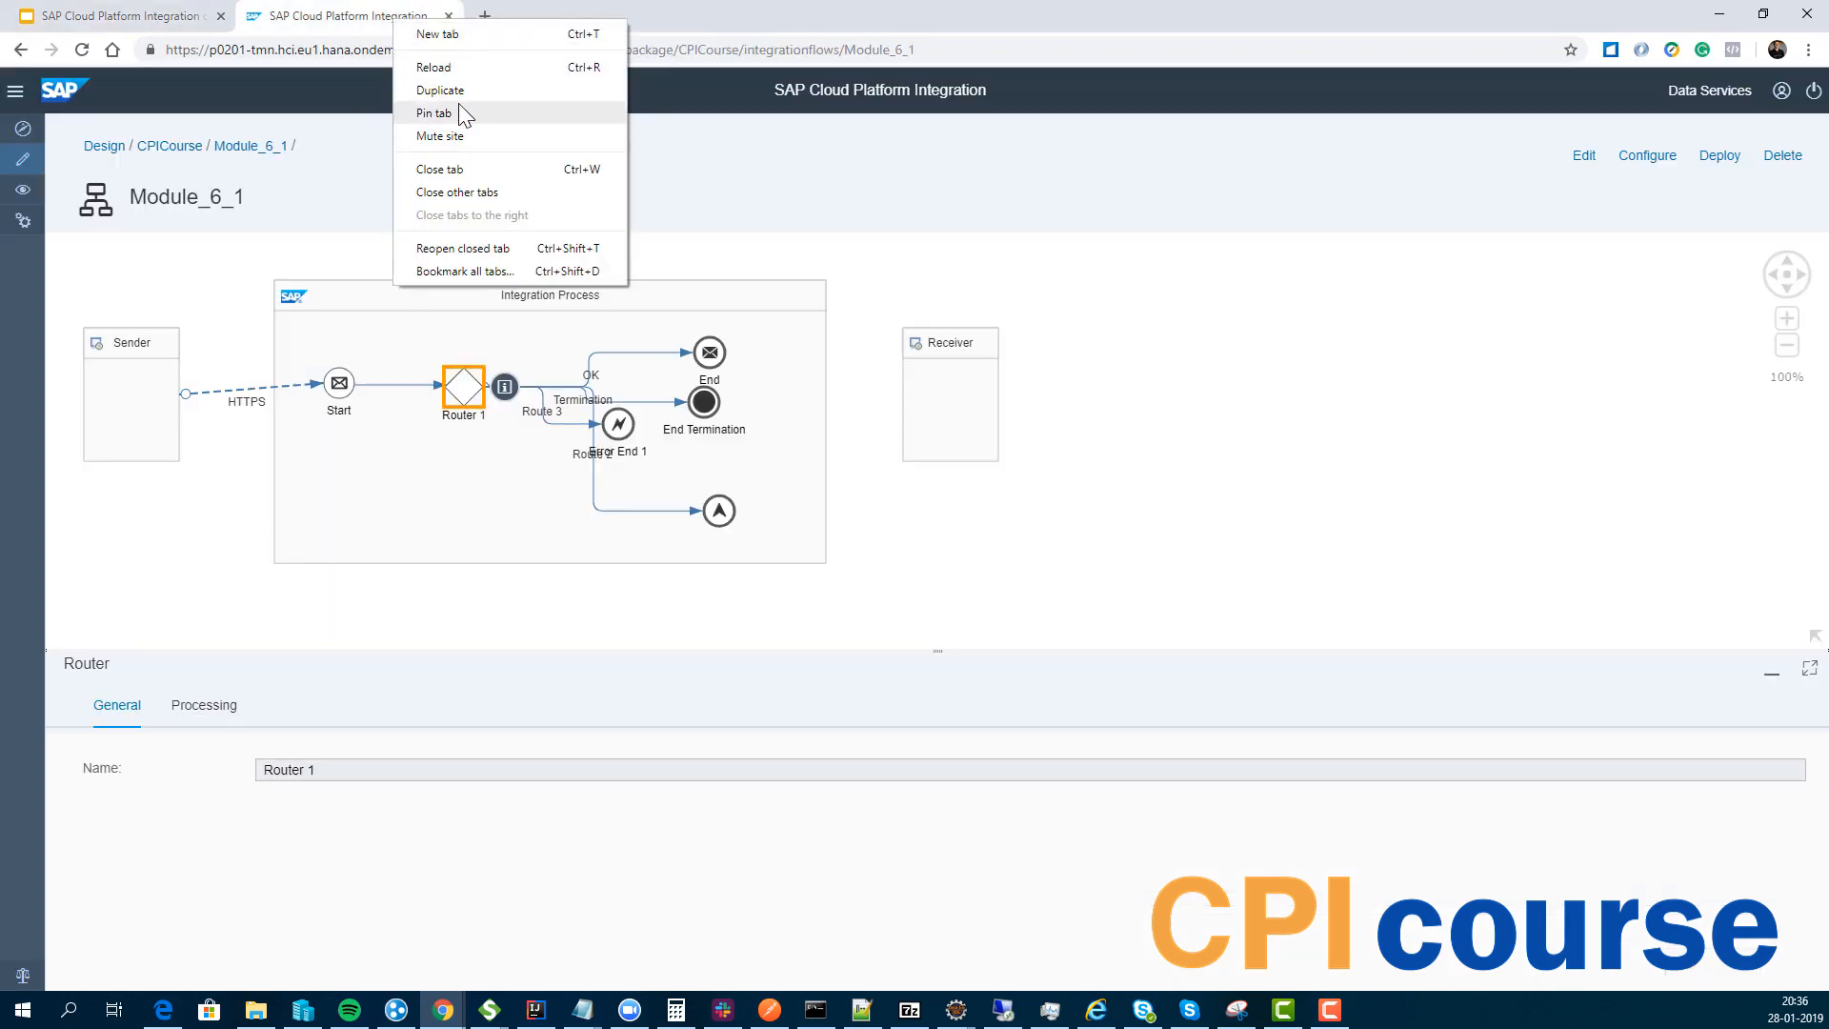
{"action": "left_click", "coordinate": [461, 87]}
{"action": "left_click", "coordinate": [333, 26]}
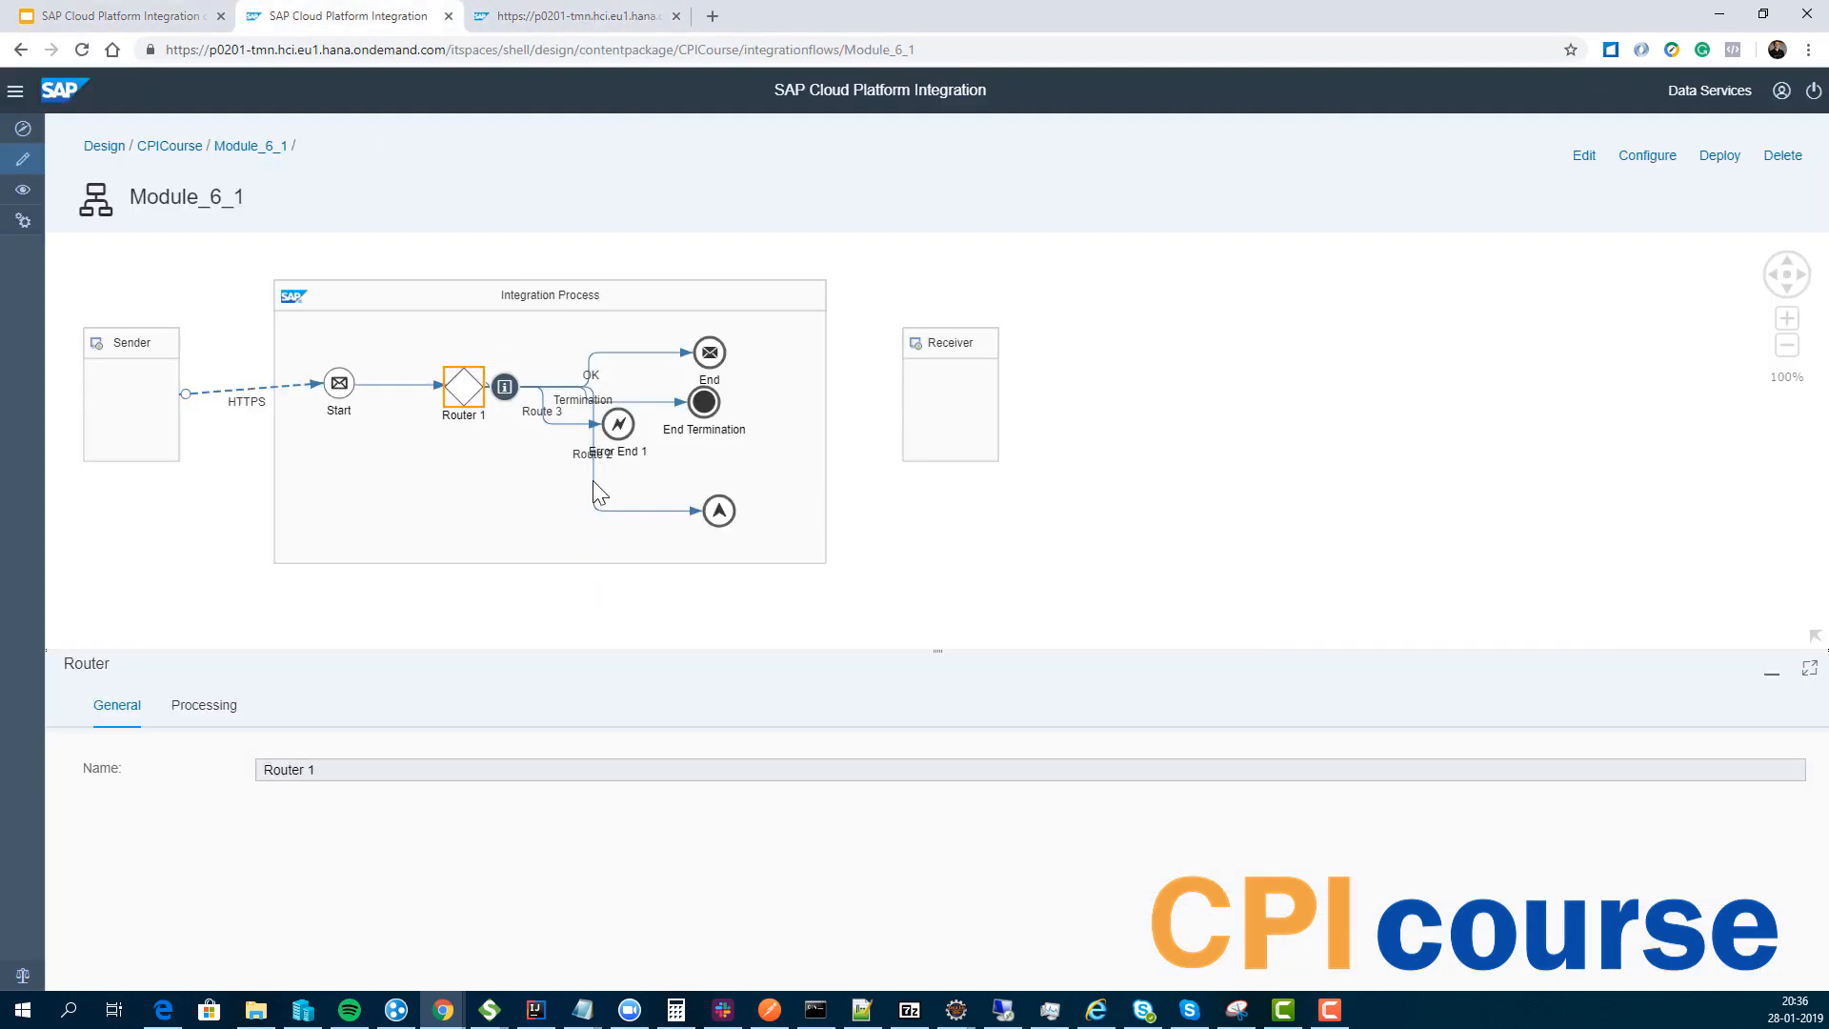
Bring up Postman with the module6-1 request, shift its window partly off the integration flow, and return to the flow.
{"action": "left_click", "coordinate": [769, 1010]}
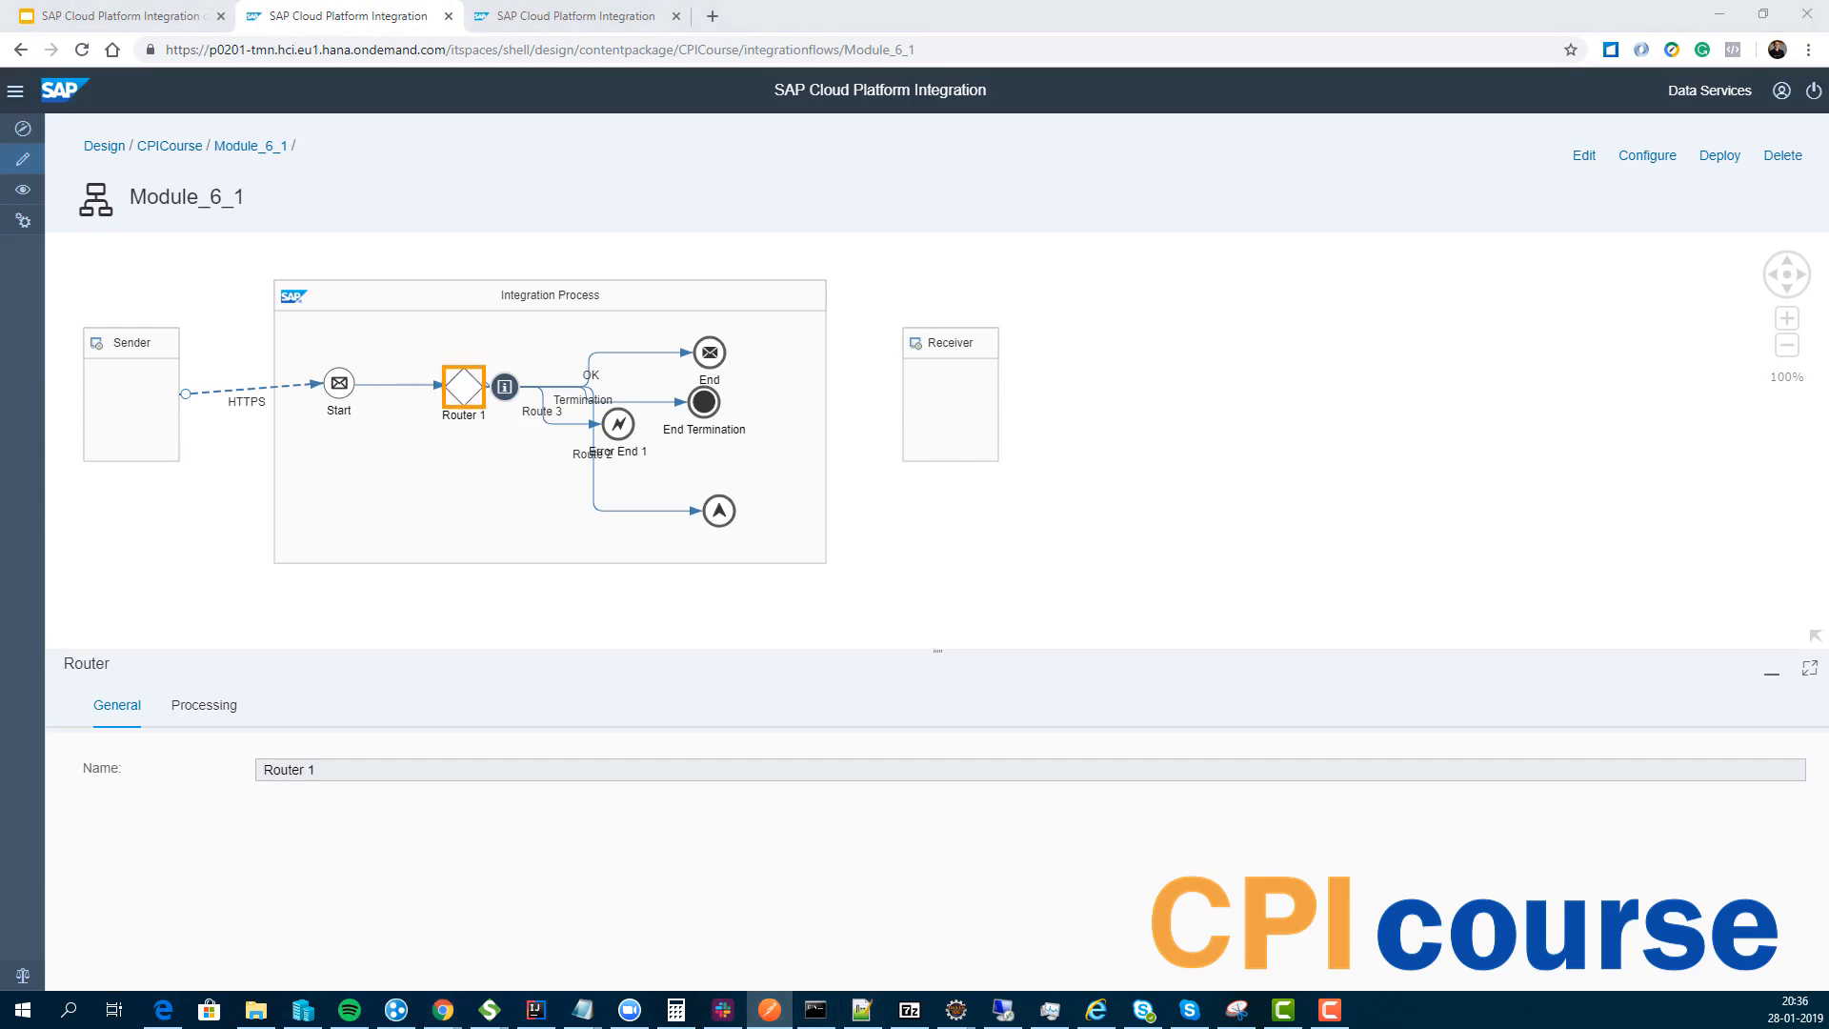
{"action": "left_click_drag", "start_coordinate": [0, 29], "coordinate": [1285, 143]}
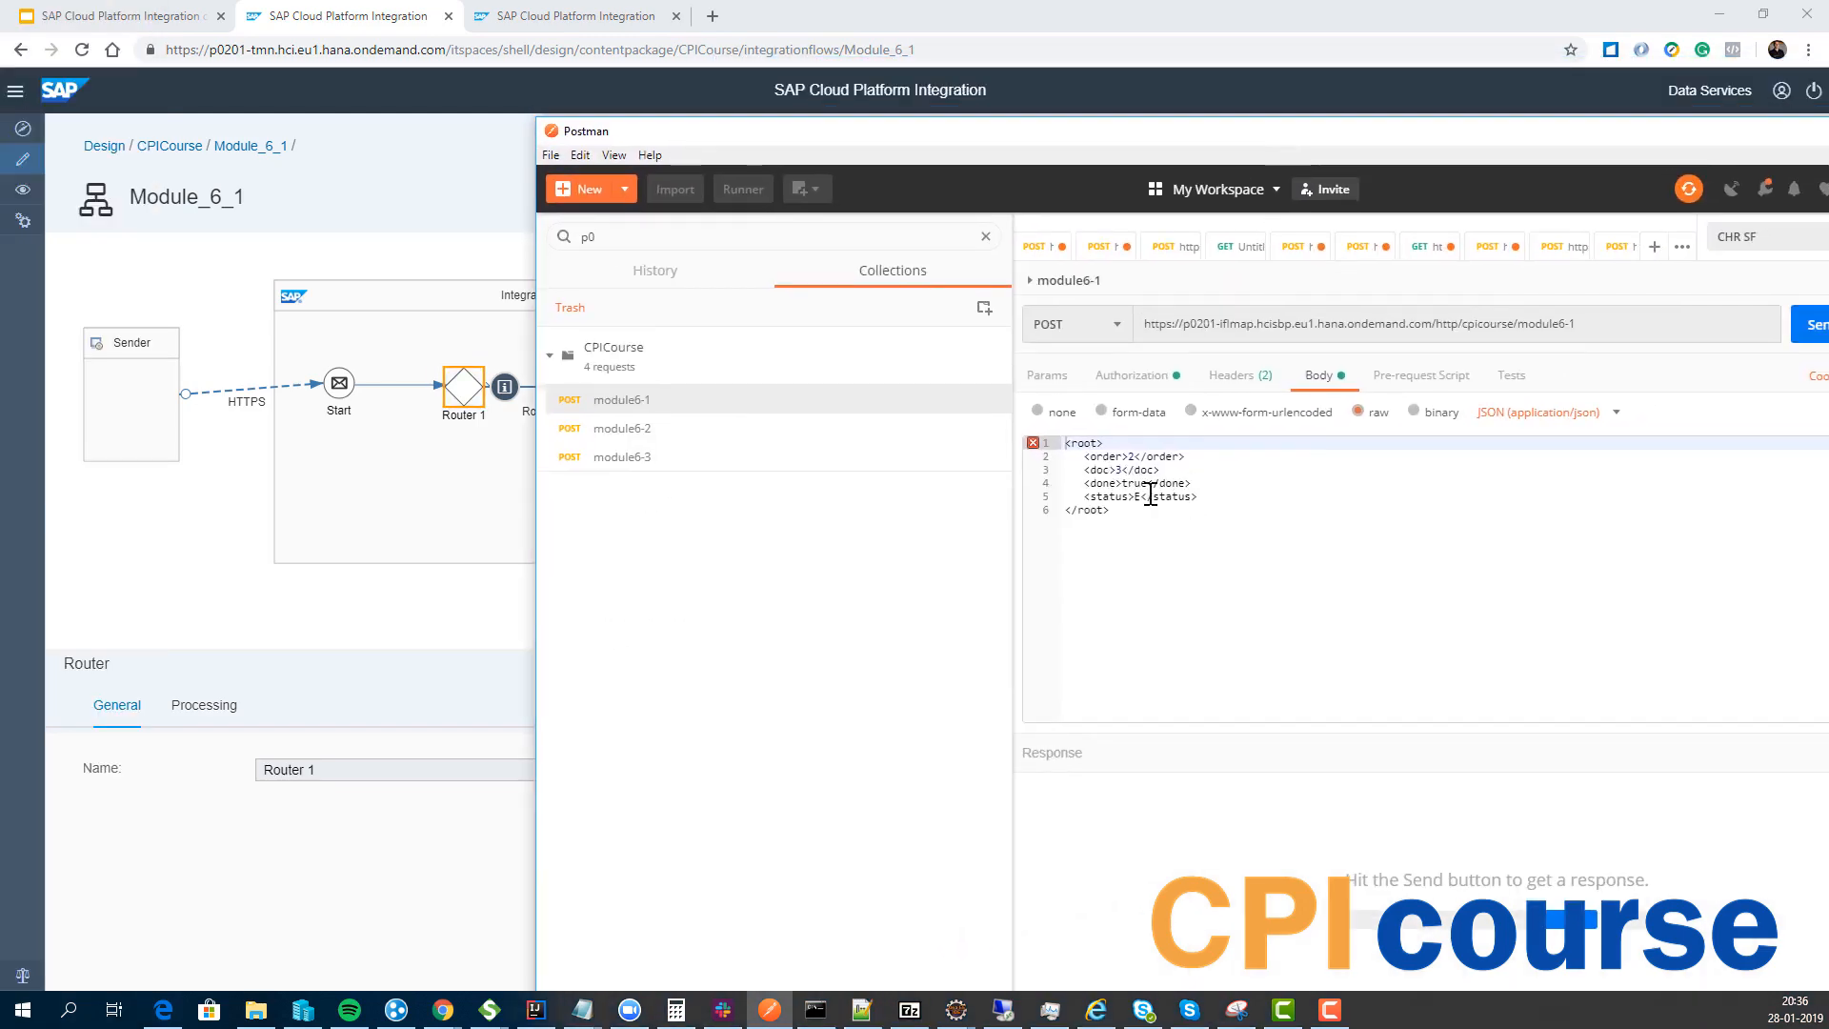
{"action": "left_click", "coordinate": [453, 494]}
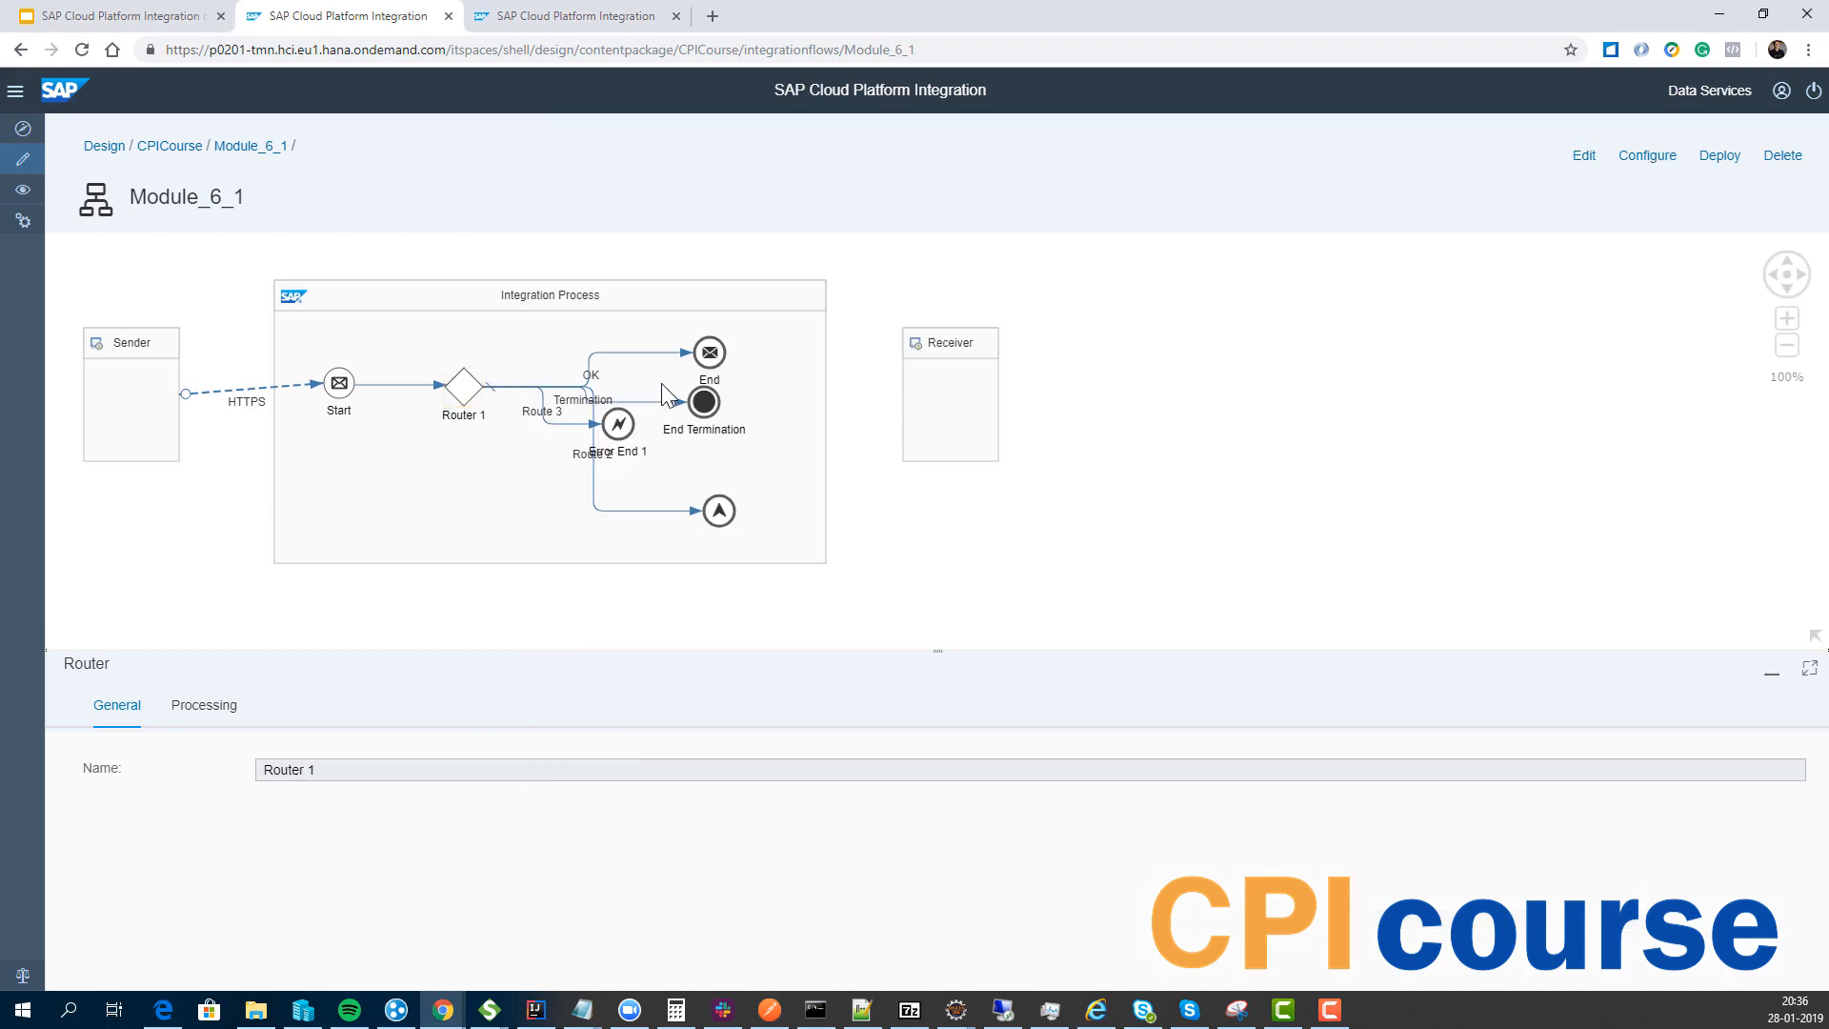
Inspect the routing condition of the route from Router 1 to the End event.
{"action": "left_click", "coordinate": [703, 354]}
{"action": "left_click", "coordinate": [647, 352]}
{"action": "left_click", "coordinate": [206, 705]}
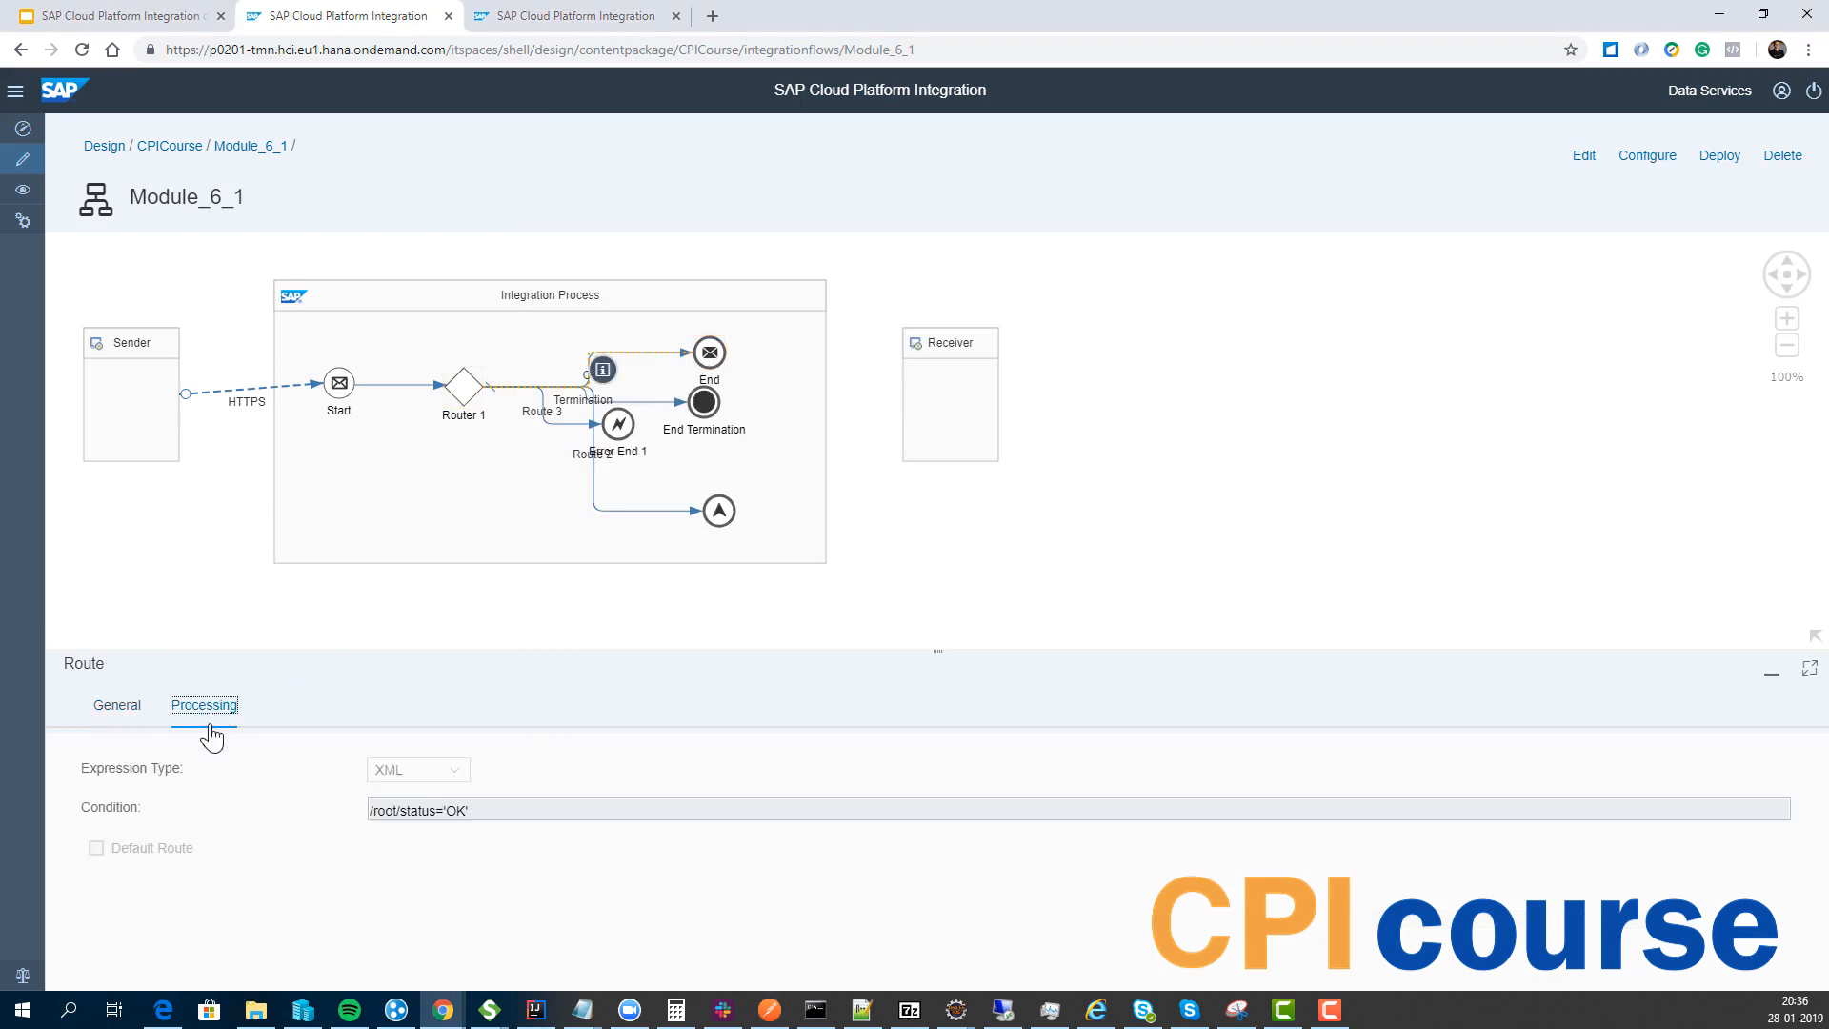
{"action": "double_click", "coordinate": [451, 810]}
In Postman, set the status element of the module6-1 request body to OK and send the request.
{"action": "key", "text": "alt+Tab"}
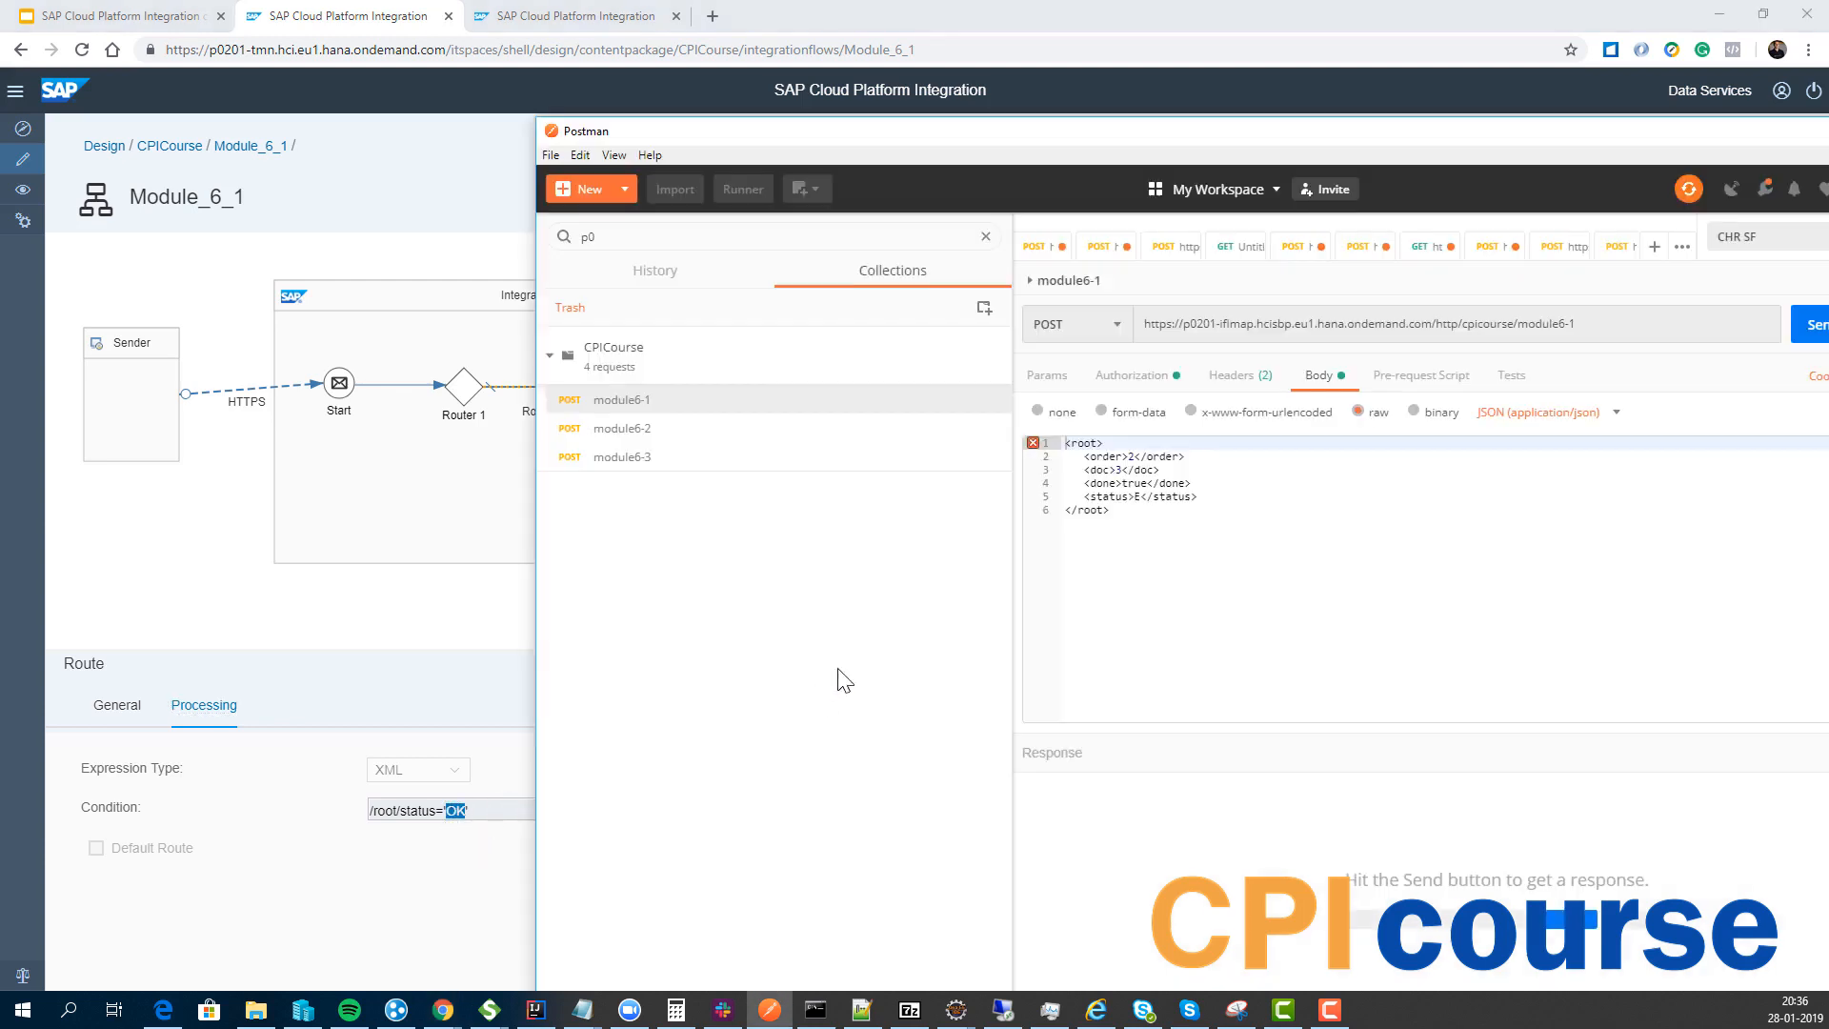
{"action": "double_click", "coordinate": [1138, 497]}
{"action": "type", "text": "OK"}
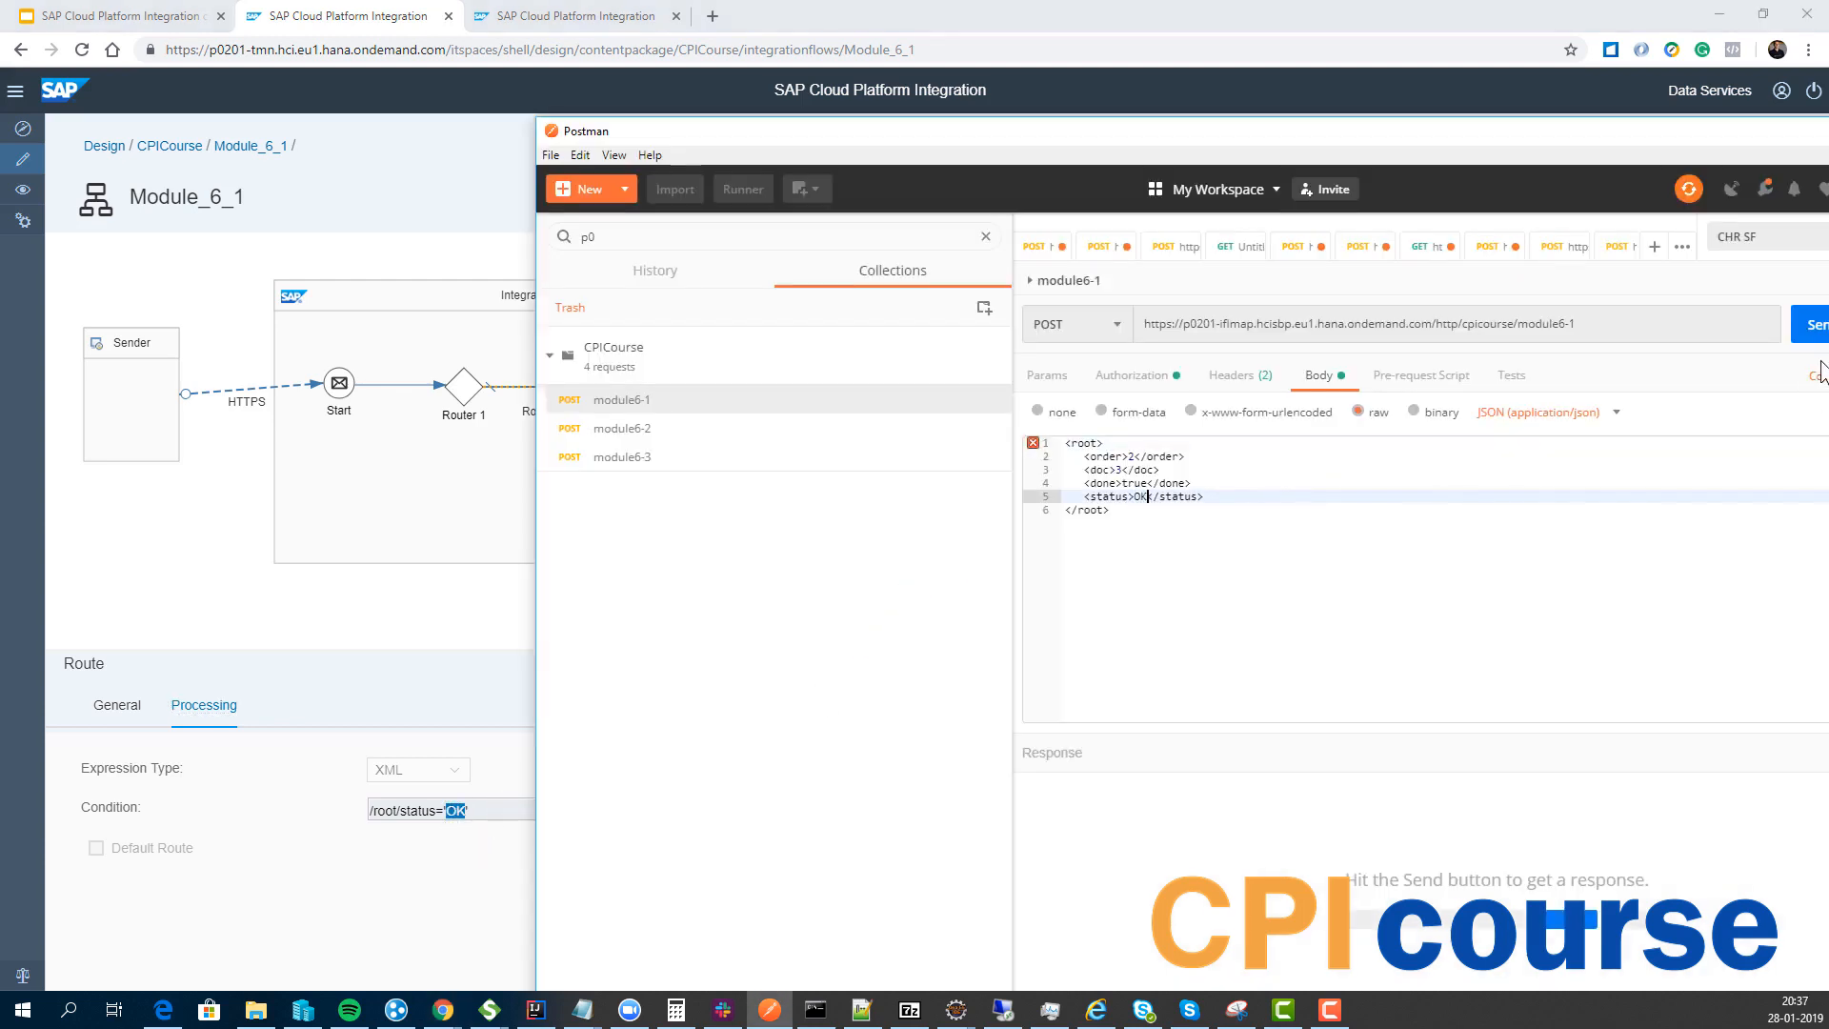
{"action": "left_click", "coordinate": [1816, 329]}
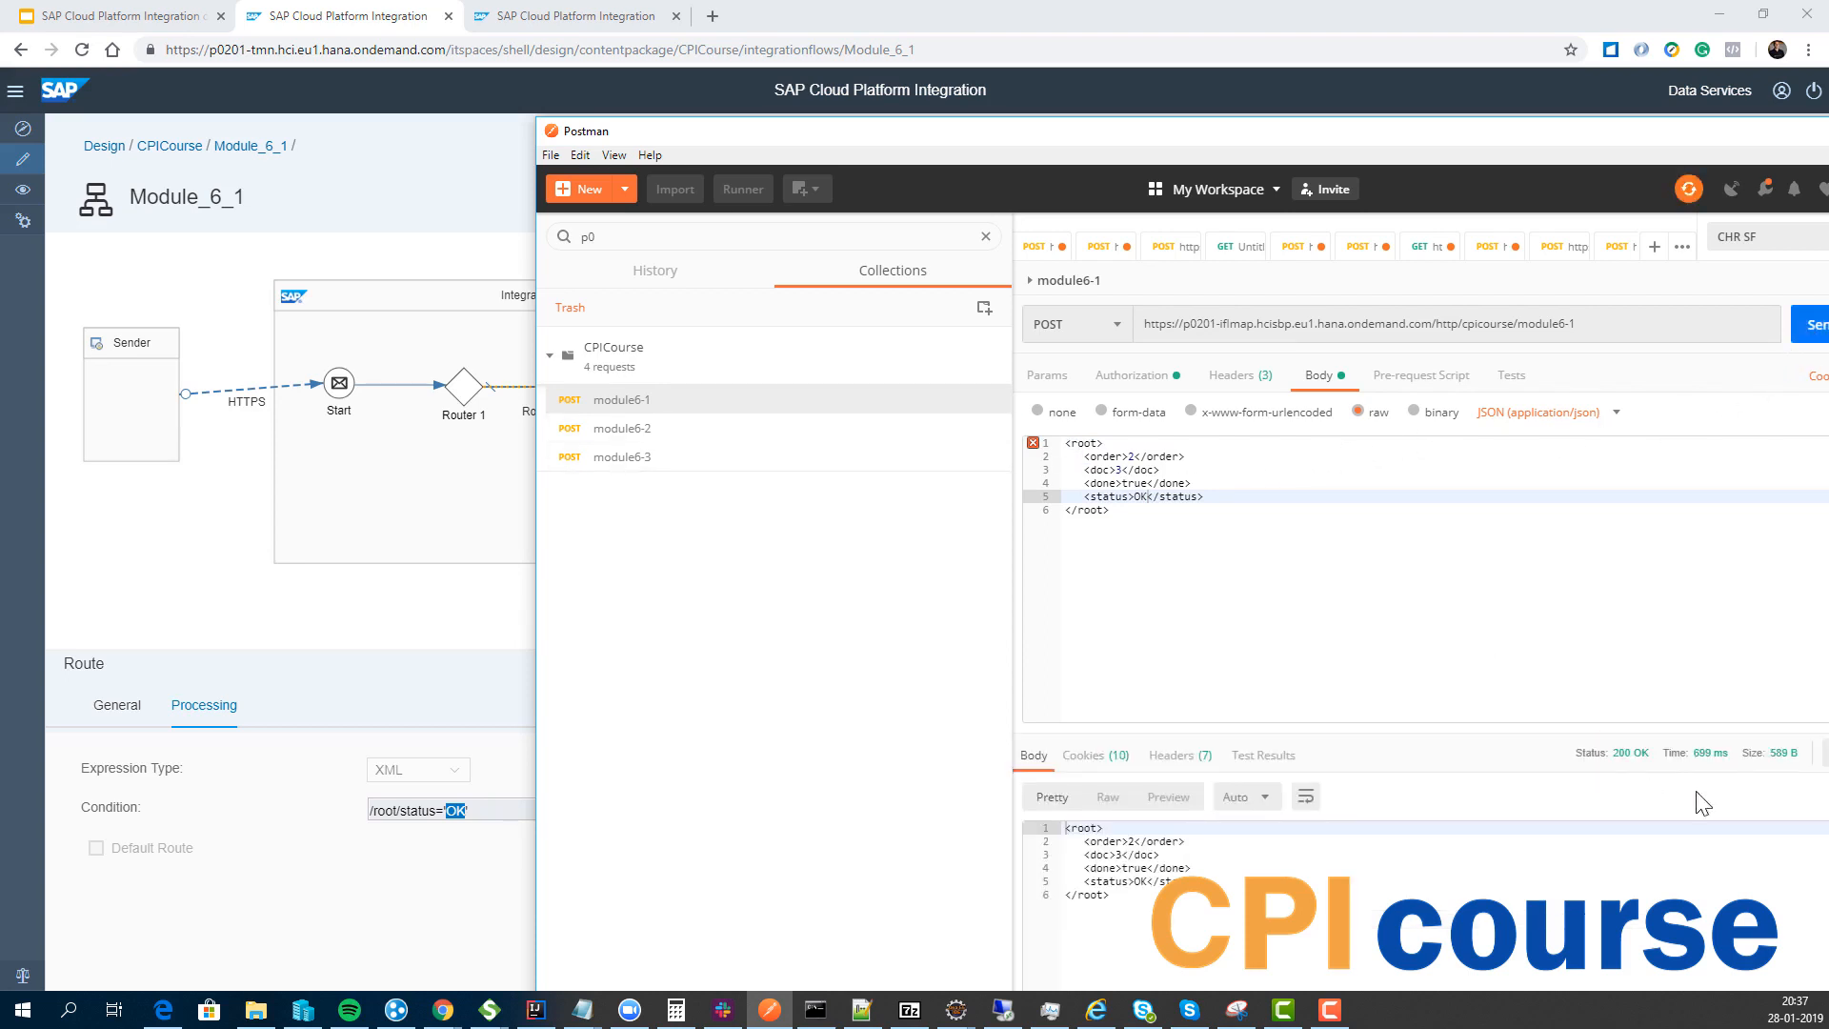
Open the past hour's messages for all integration flows in the duplicated tab and review the Module_6_1 message's properties and logs.
{"action": "left_click", "coordinate": [568, 21]}
{"action": "left_click", "coordinate": [42, 189]}
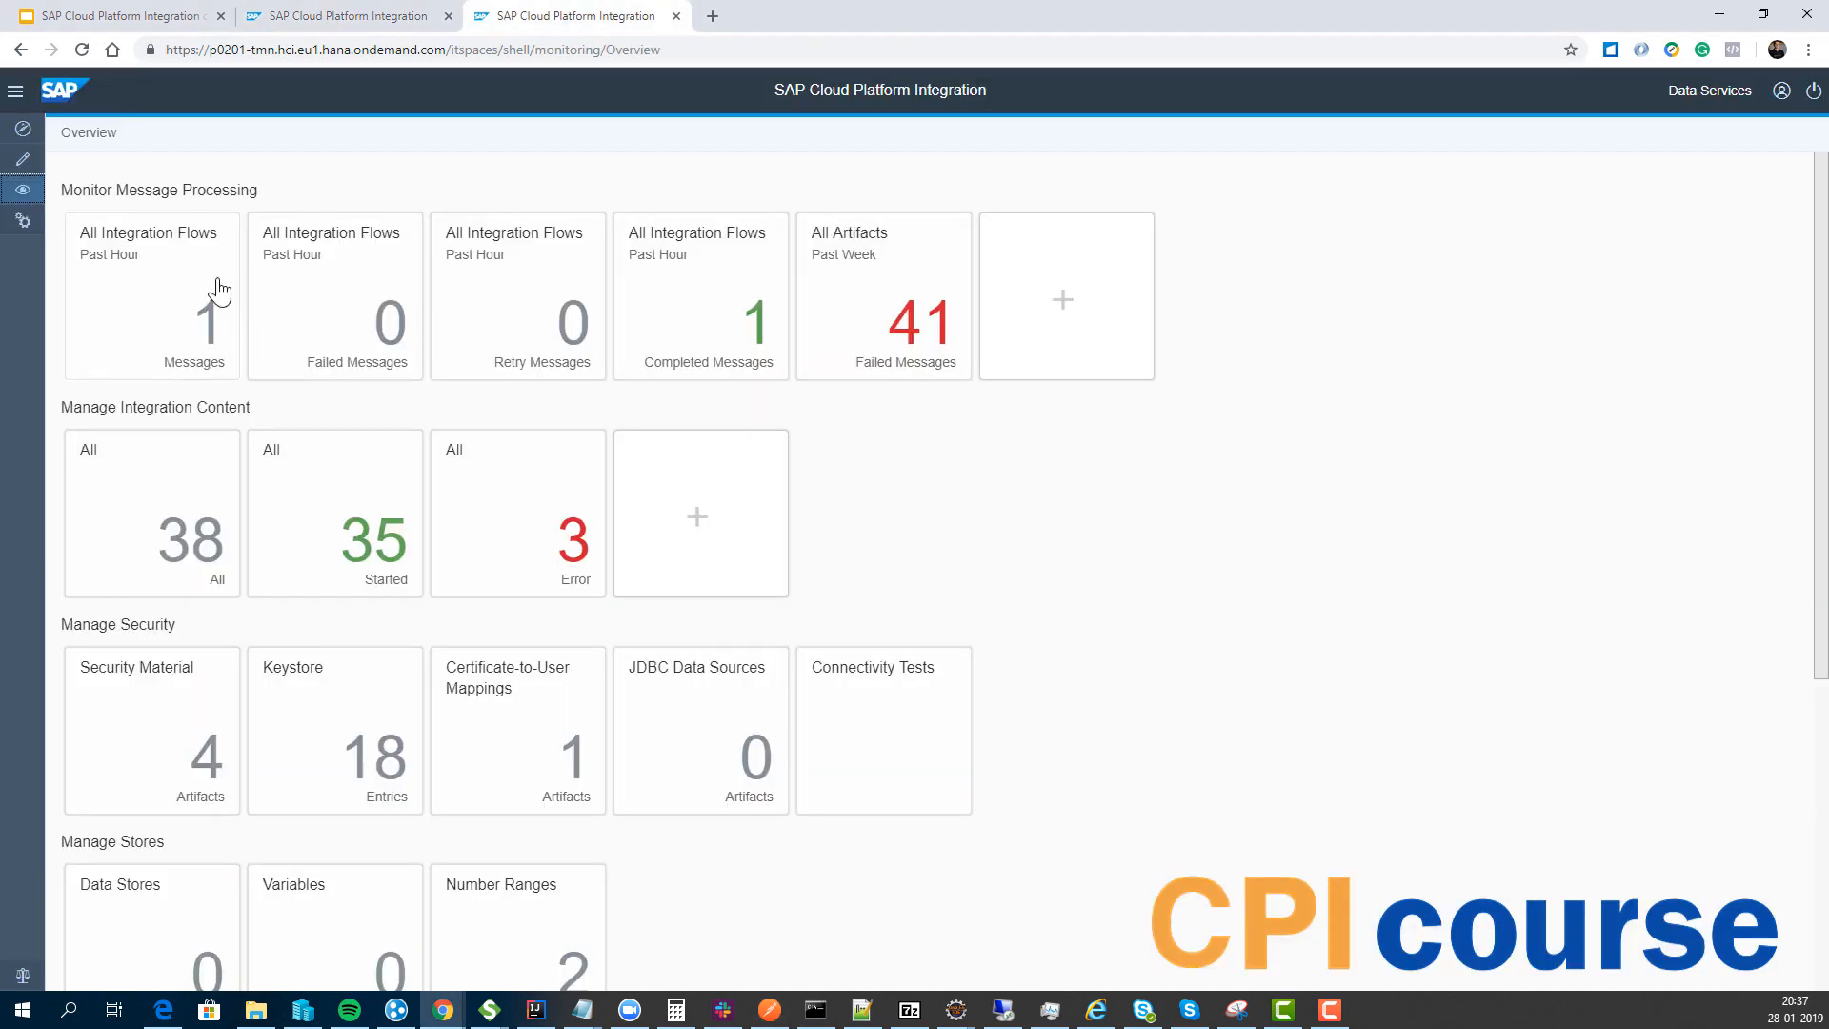
{"action": "left_click", "coordinate": [197, 295]}
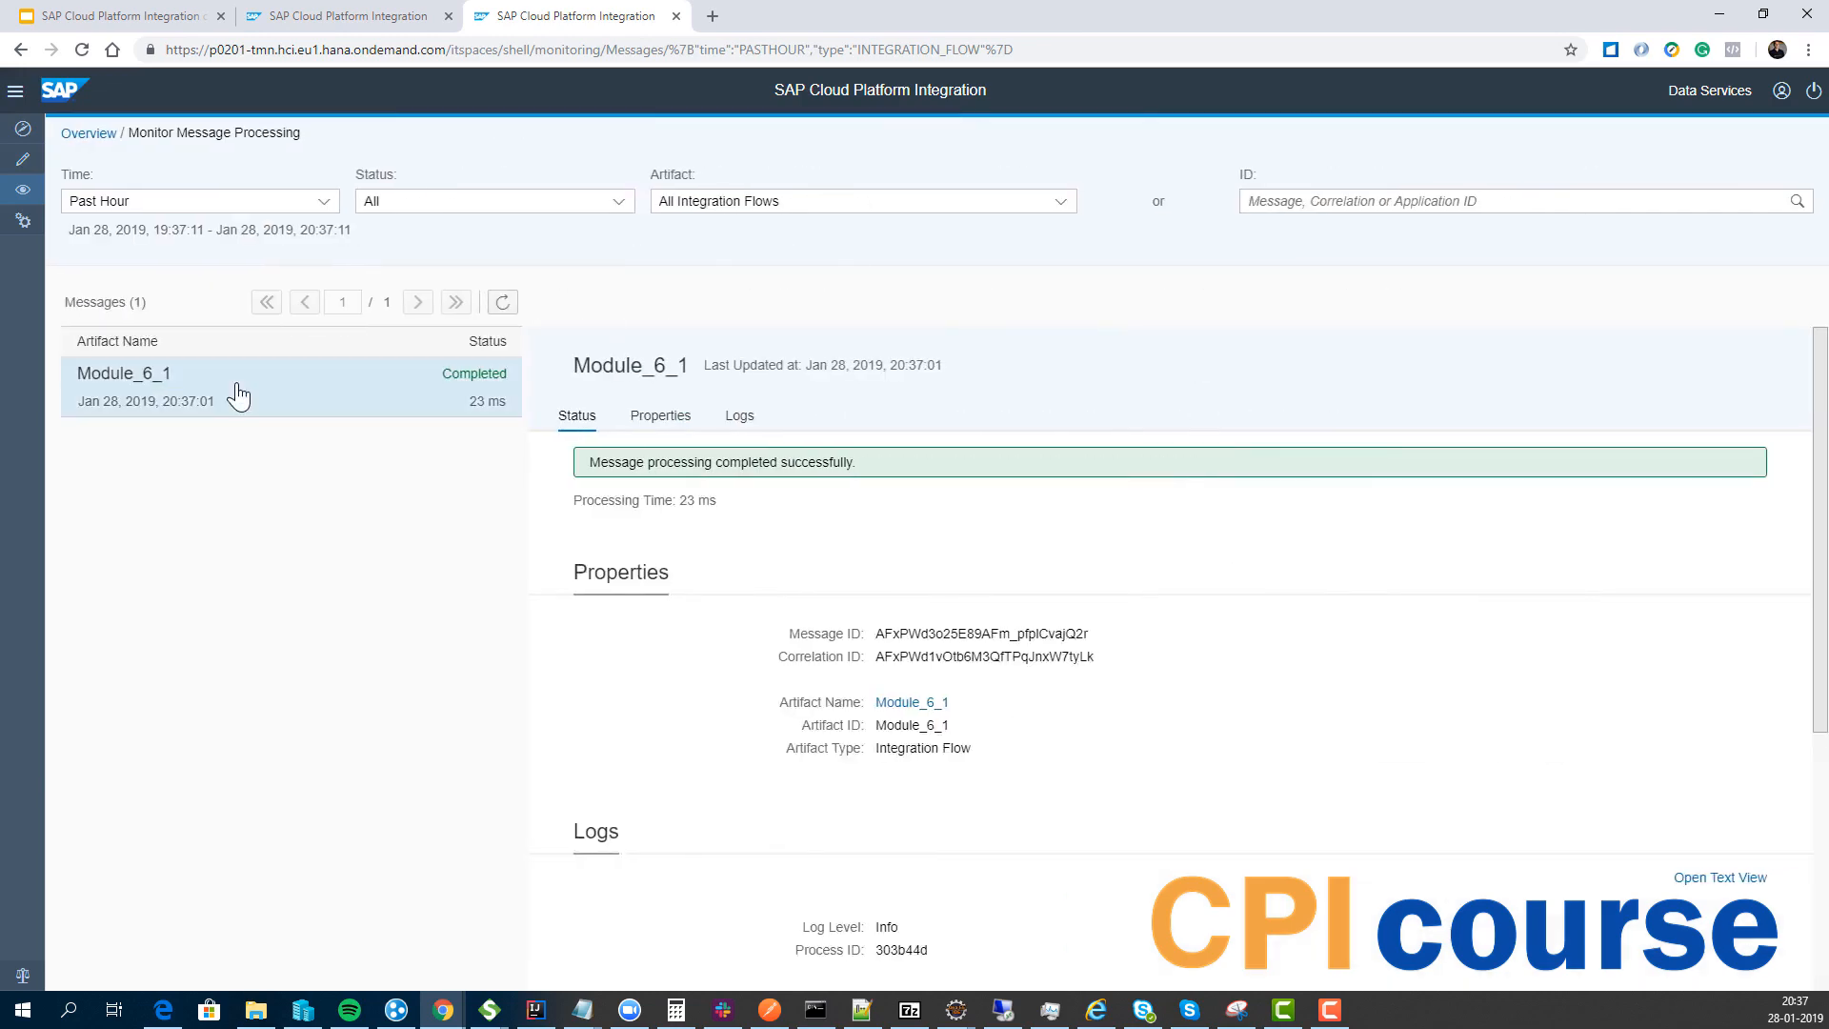
{"action": "scroll", "coordinate": [848, 798], "scroll_direction": "down", "scroll_amount": 2}
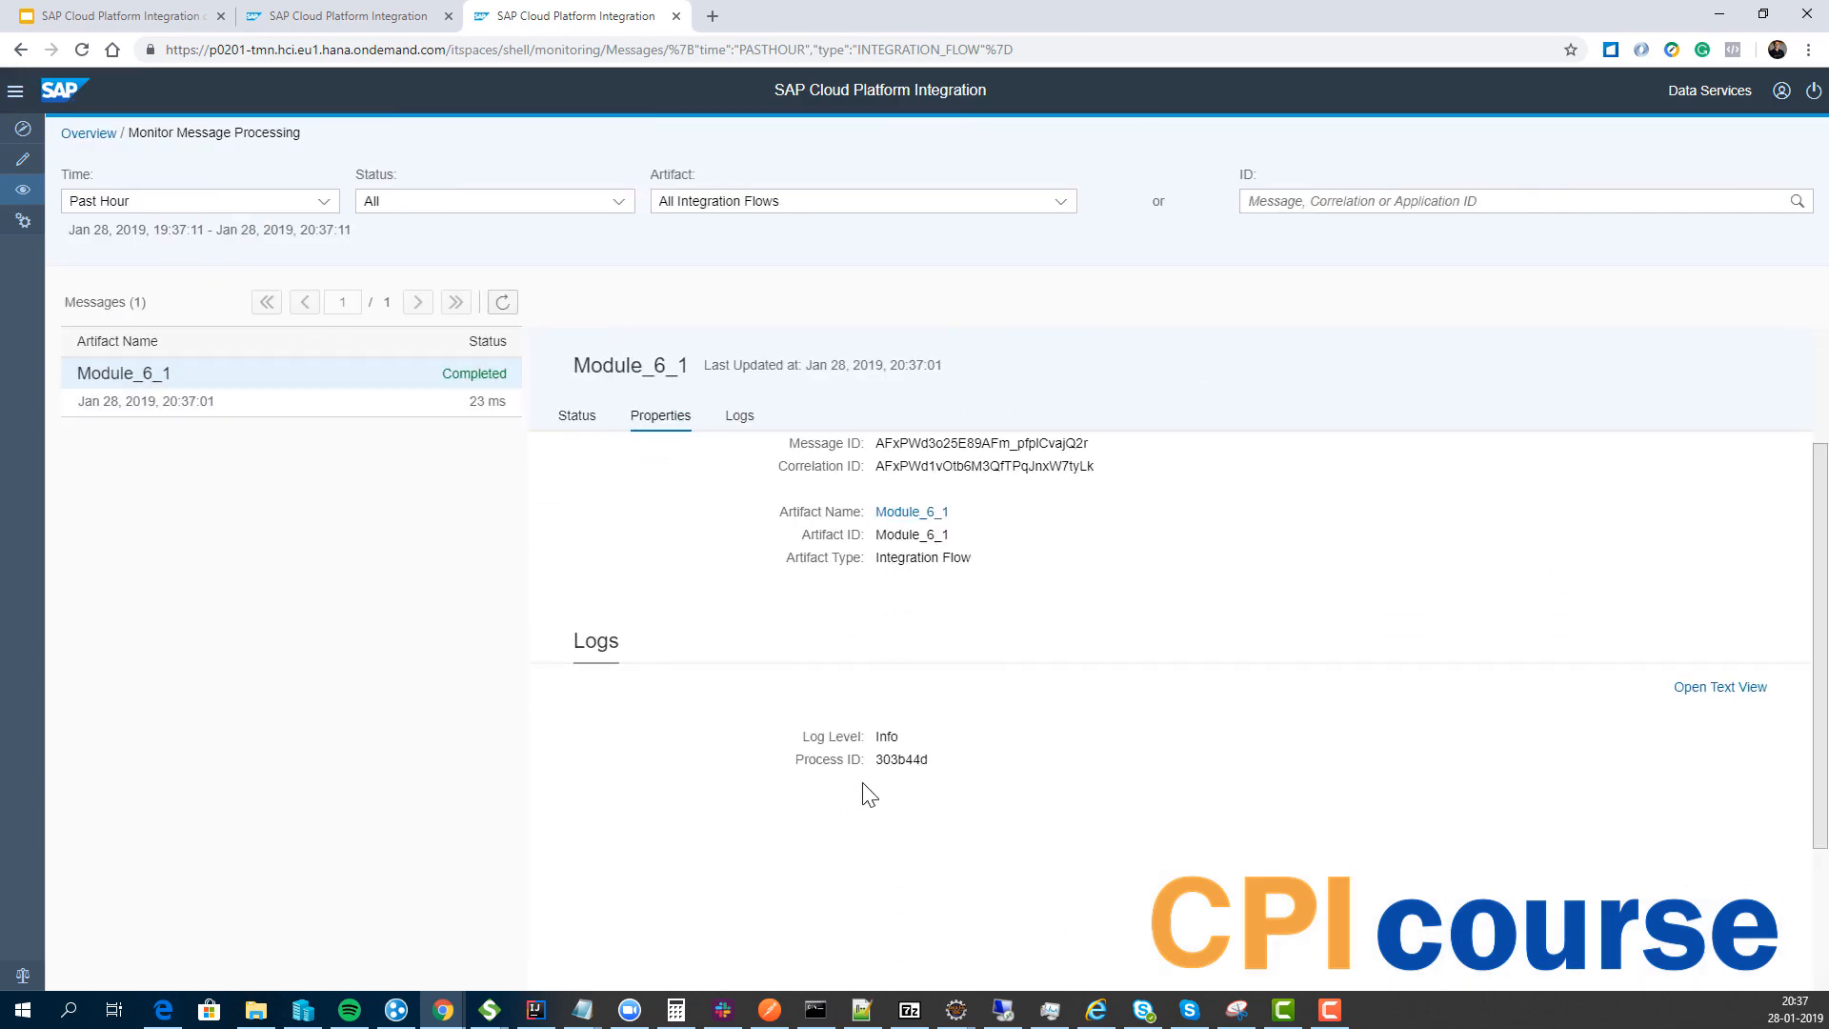
Open all deployed integration content in the operations view and set Module_4_CPICourse's log level to Trace.
{"action": "left_click", "coordinate": [22, 189]}
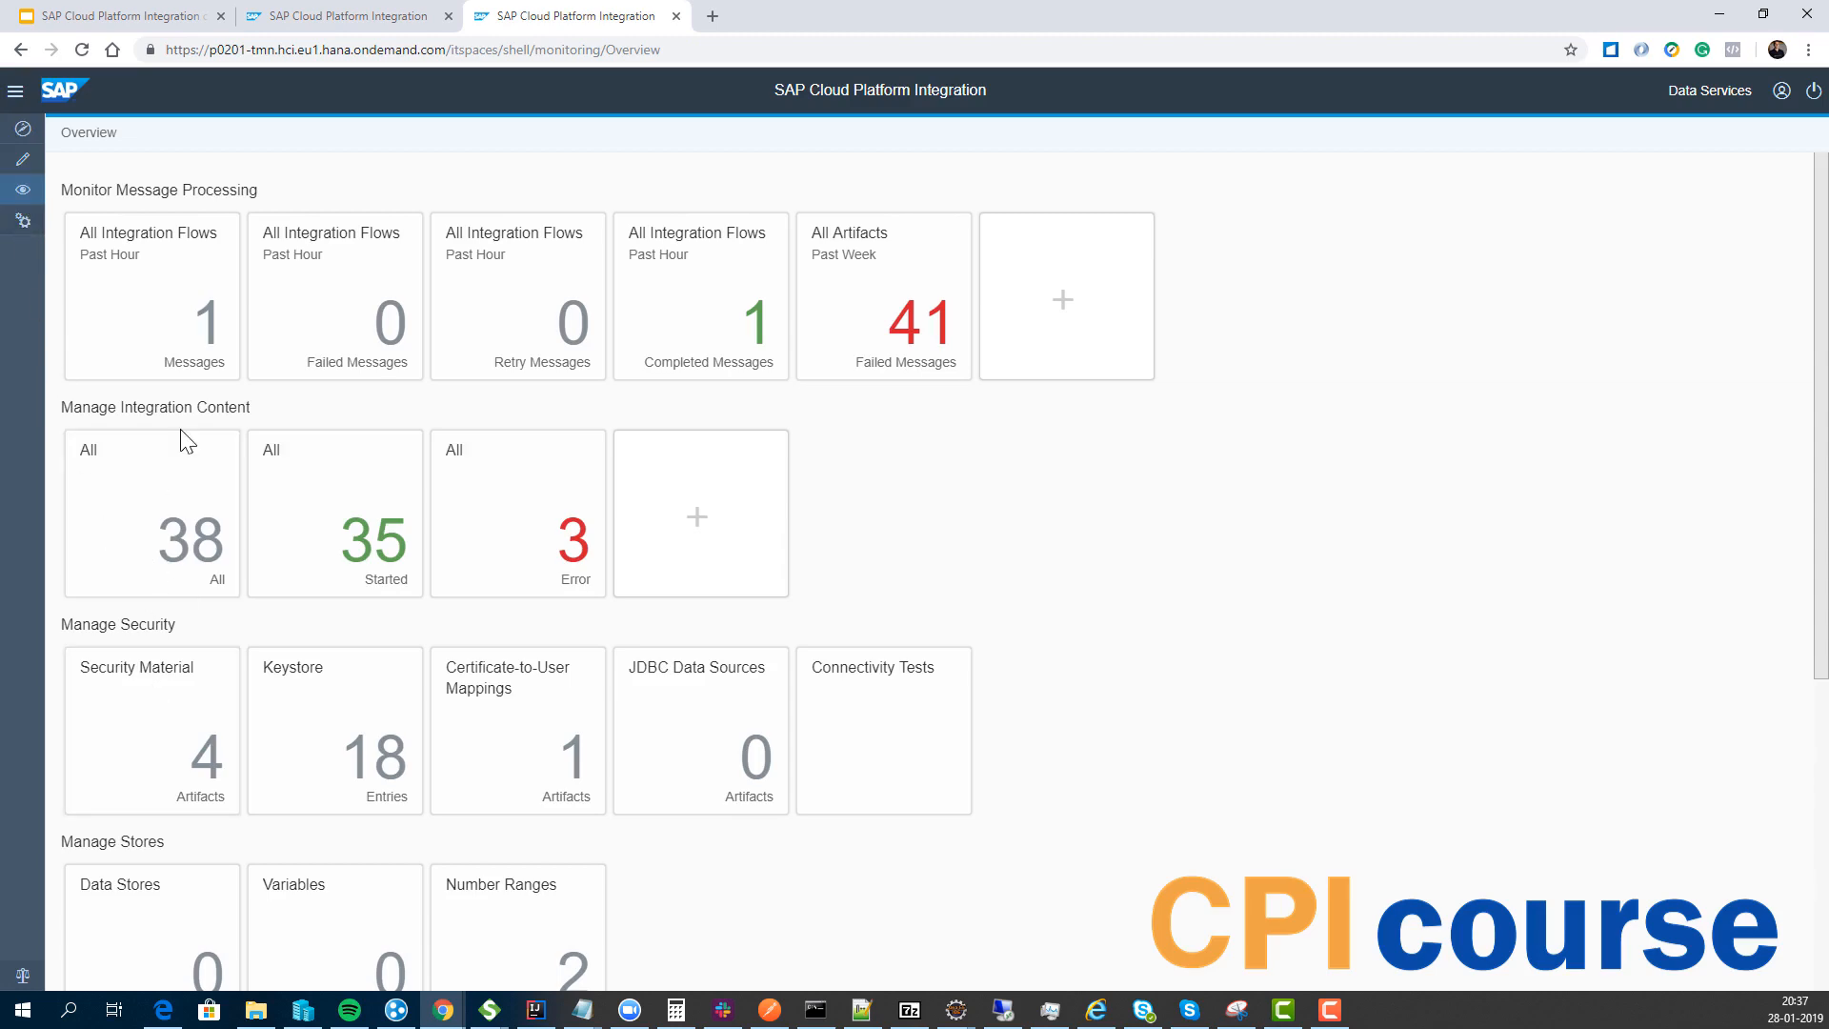
{"action": "left_click", "coordinate": [191, 467]}
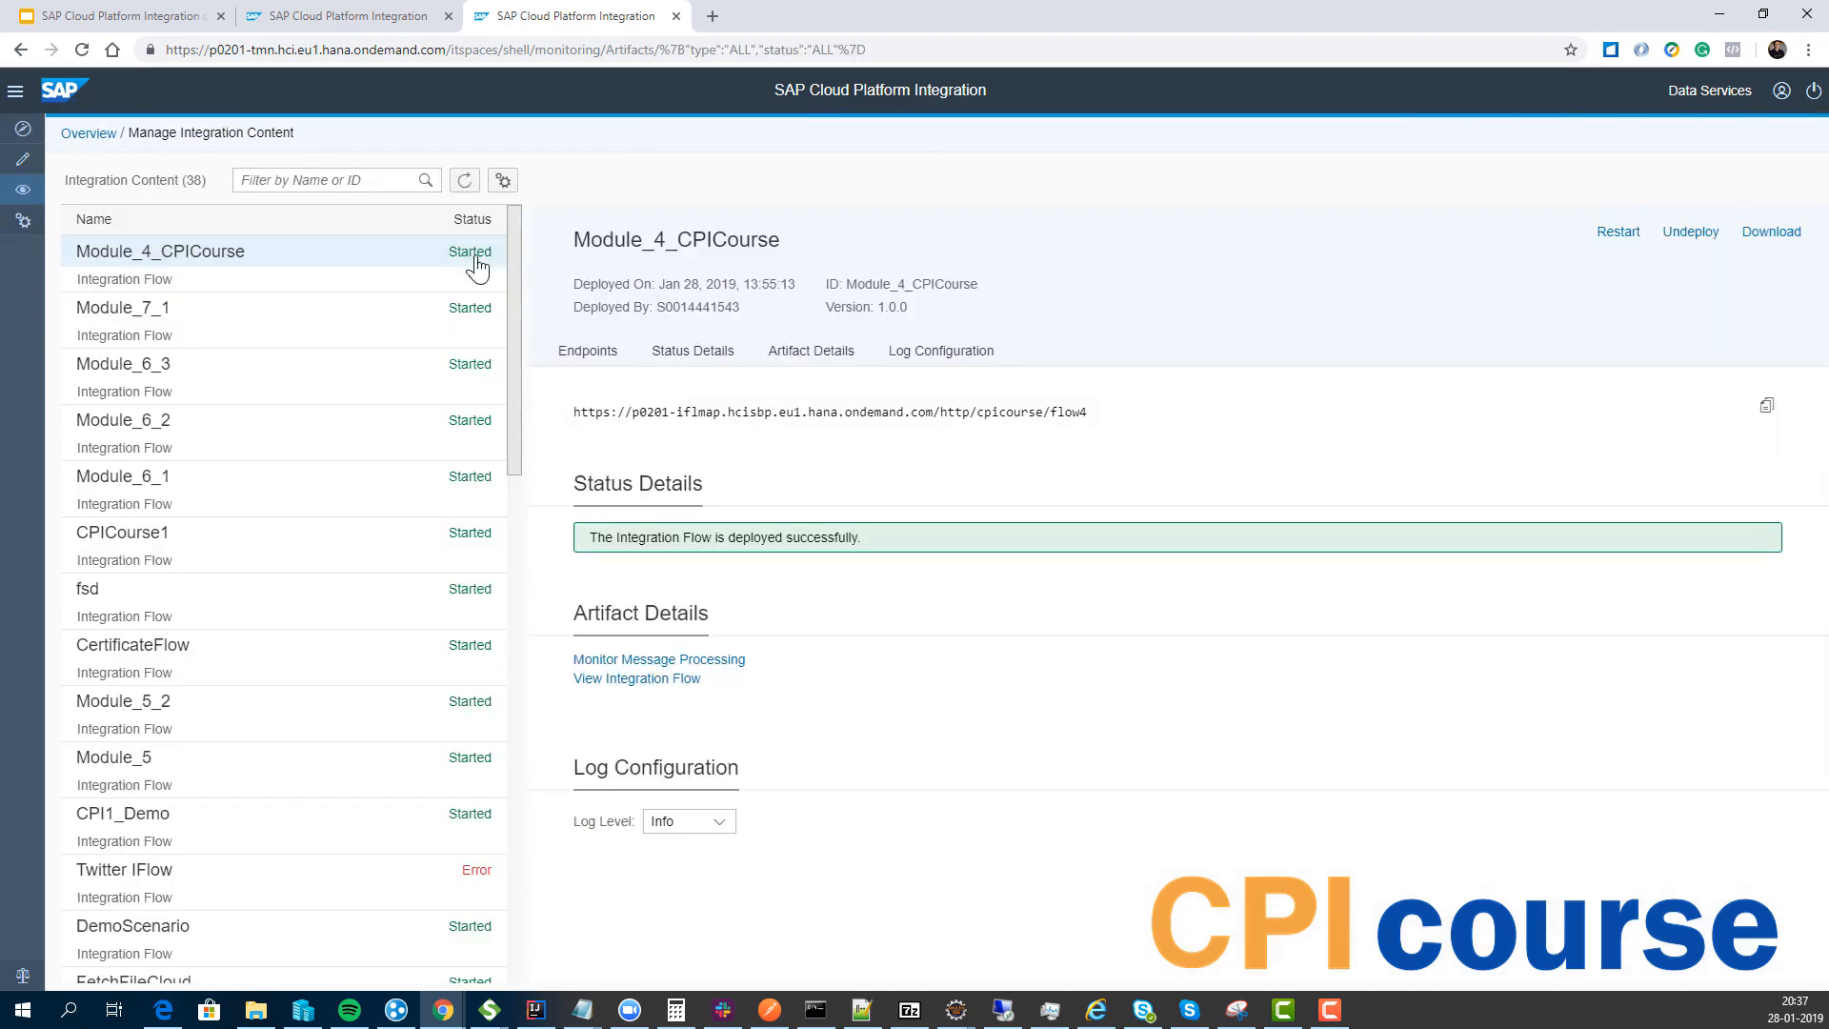
{"action": "left_click", "coordinate": [709, 821]}
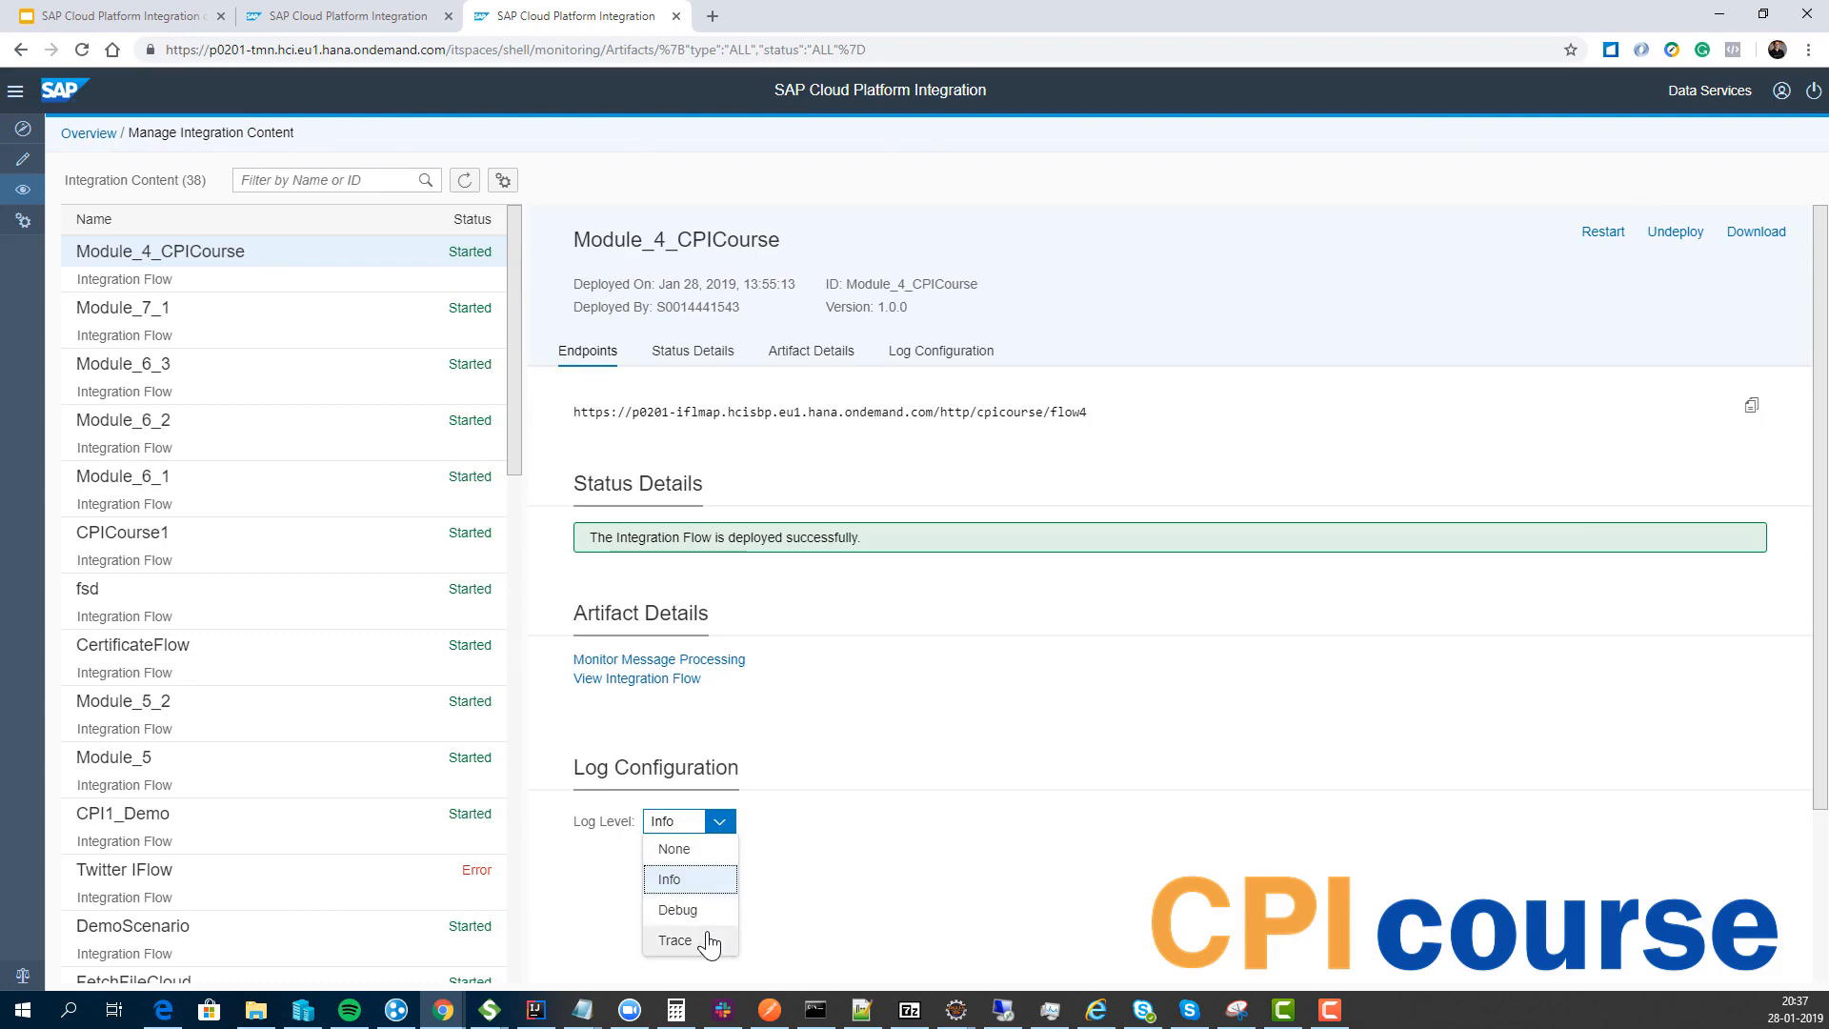
{"action": "left_click", "coordinate": [702, 939]}
{"action": "left_click", "coordinate": [1026, 584]}
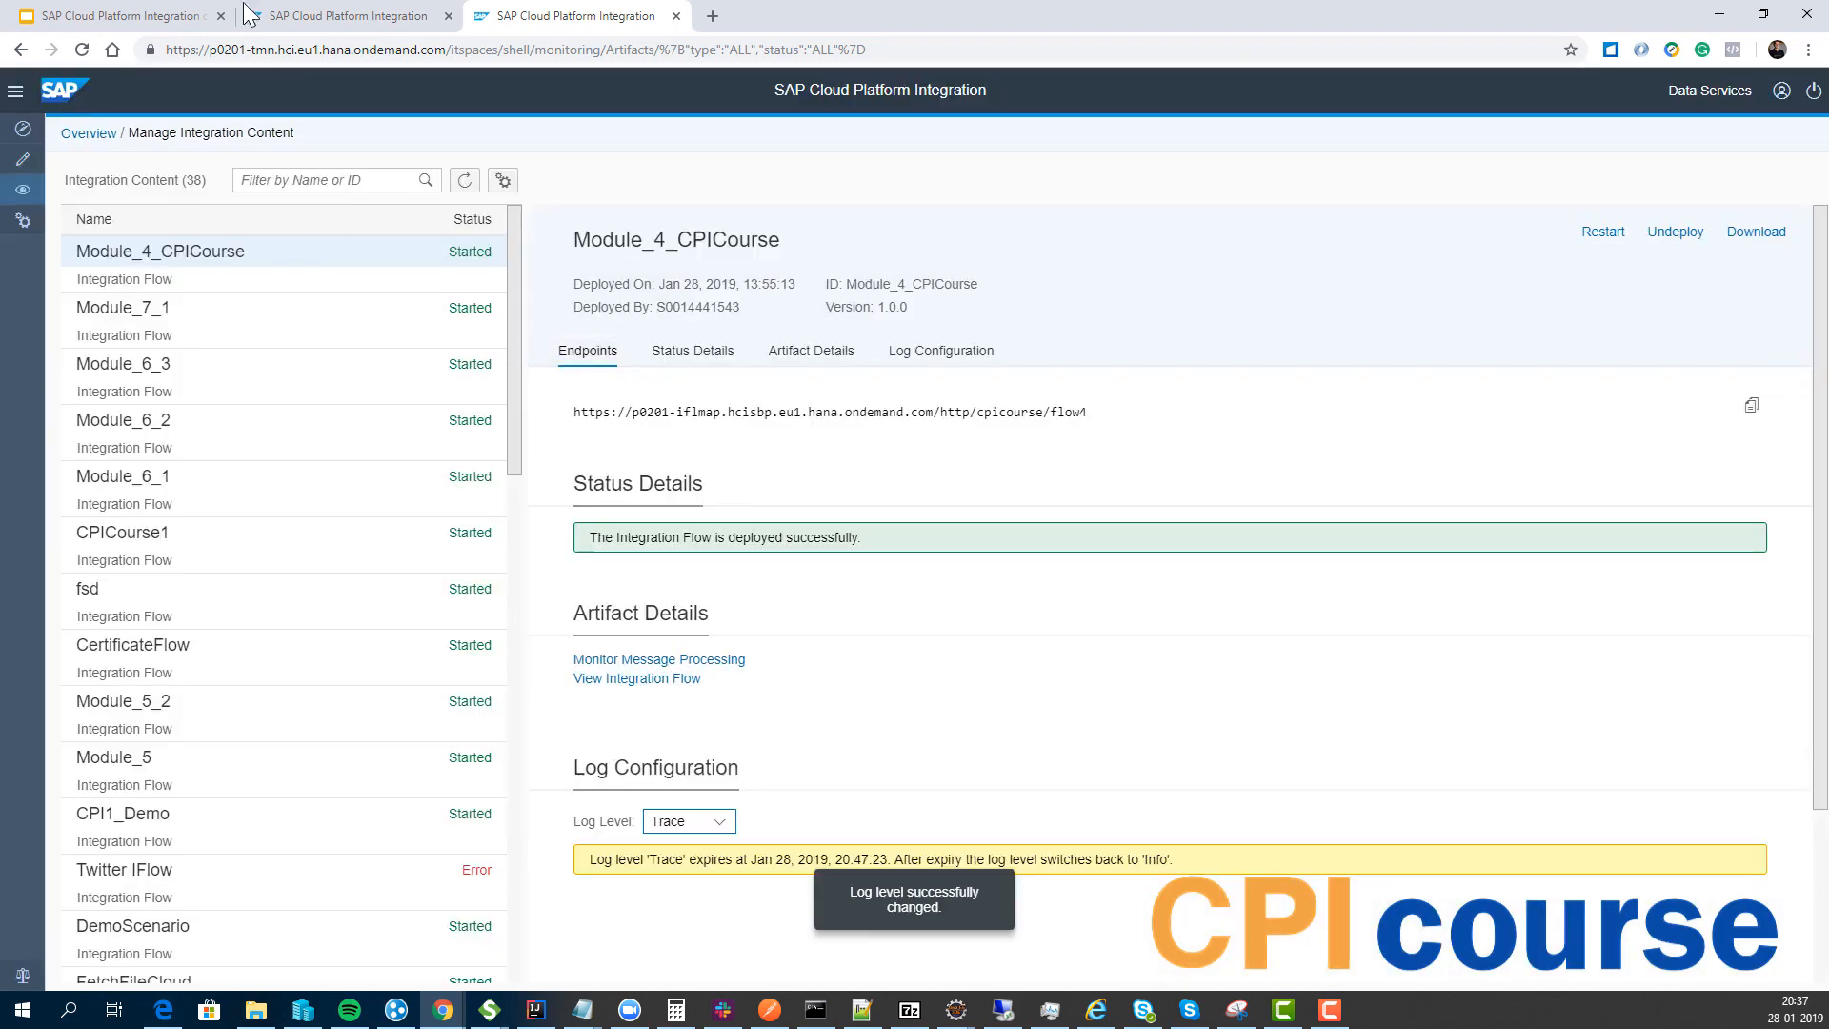
Return to the Module_6_1 flow and inspect the End Termination event and its incoming route's condition.
{"action": "left_click", "coordinate": [282, 15]}
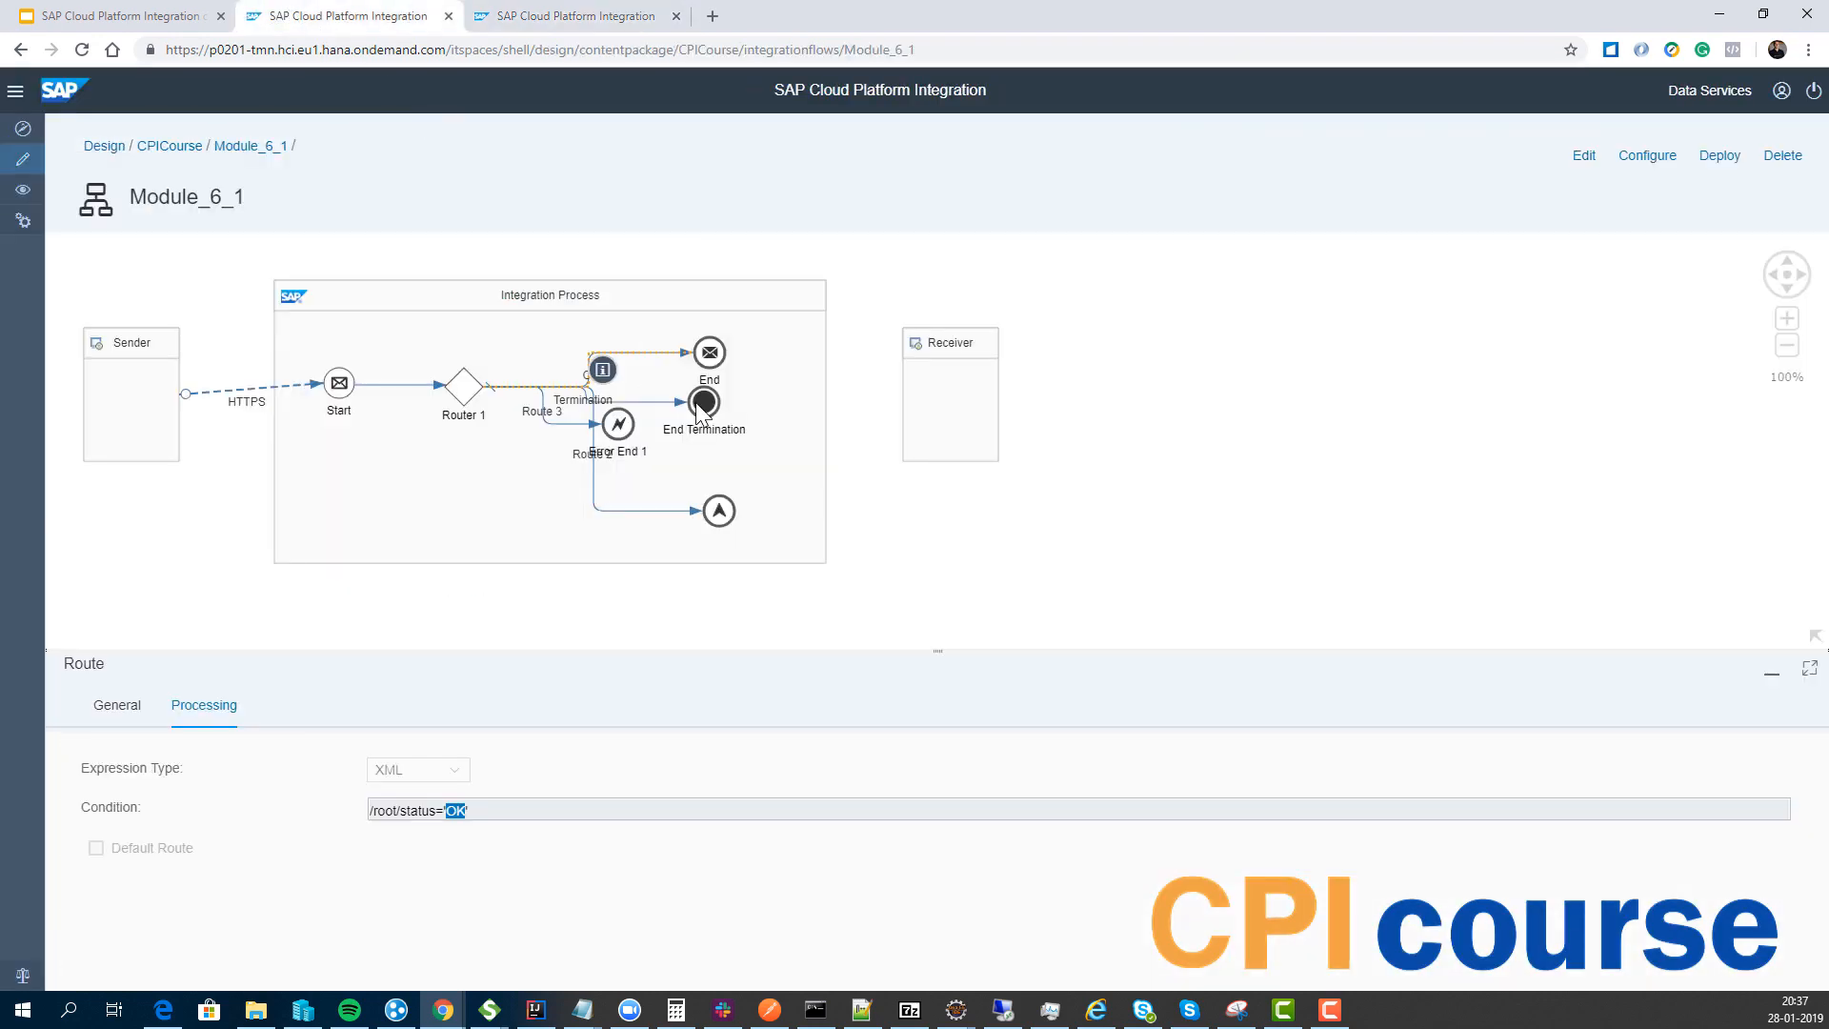
{"action": "left_click", "coordinate": [678, 402]}
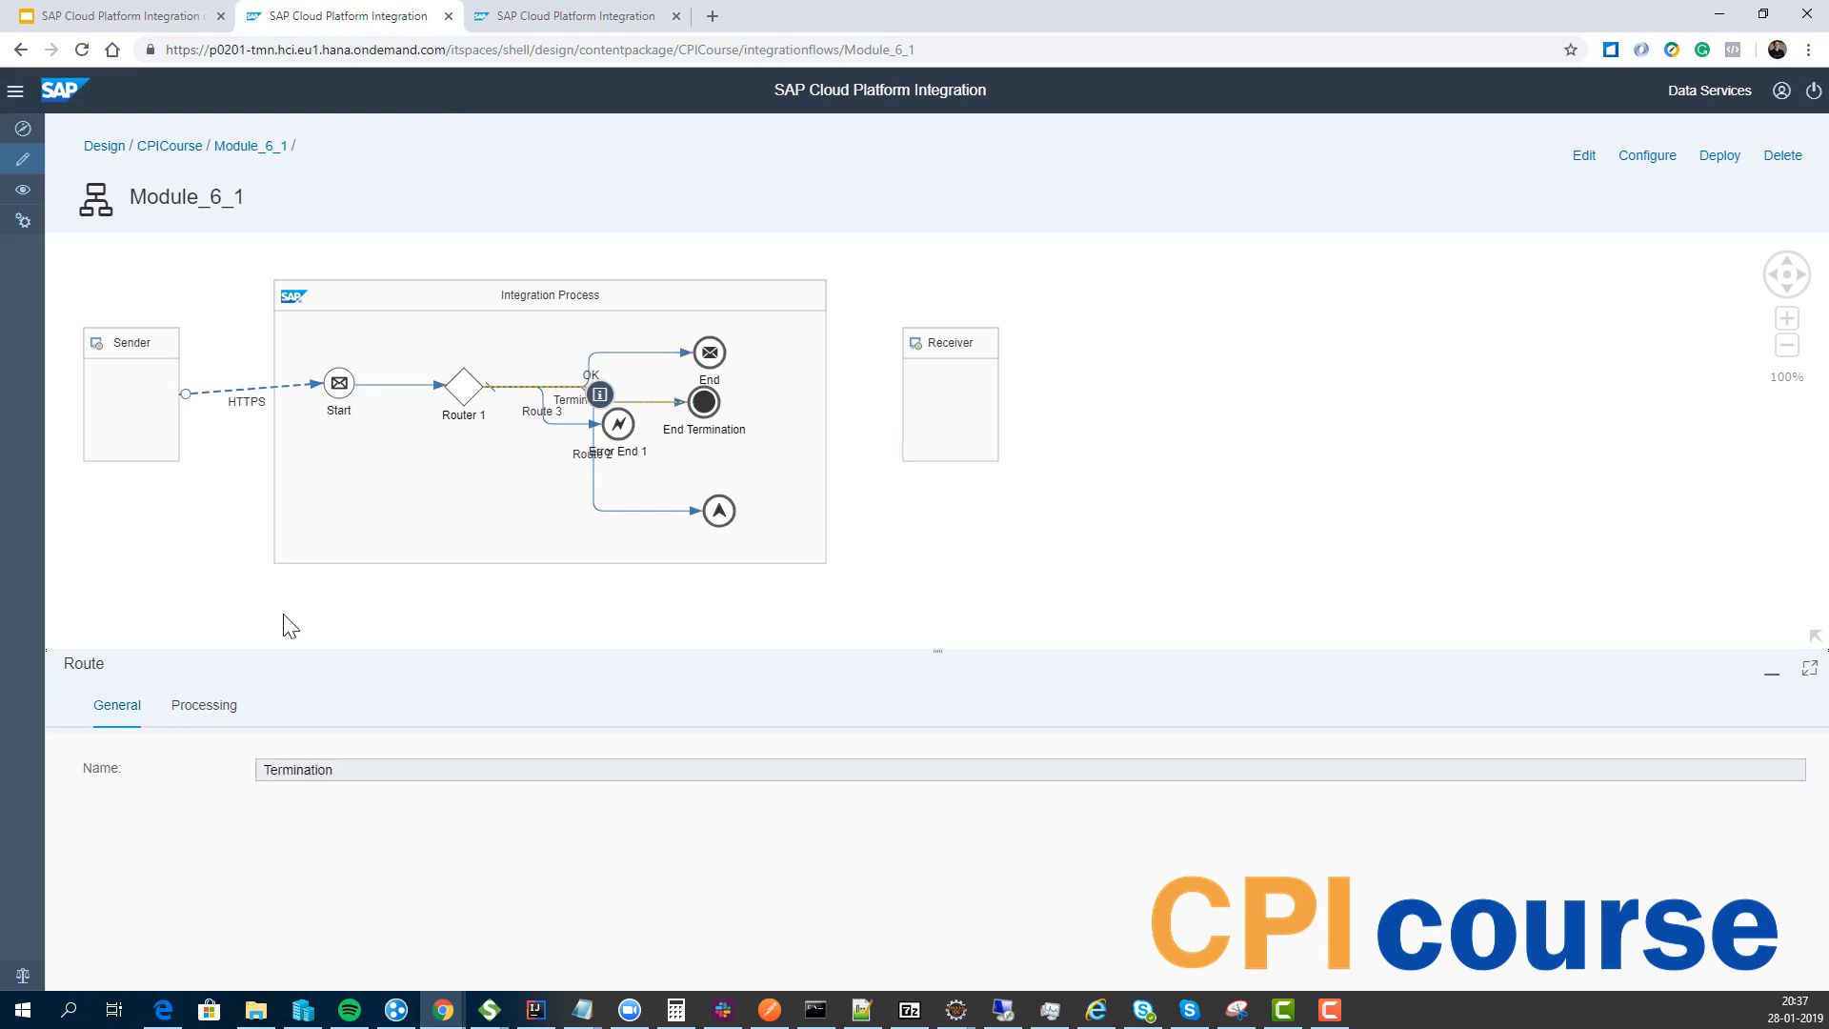
{"action": "left_click", "coordinate": [705, 402]}
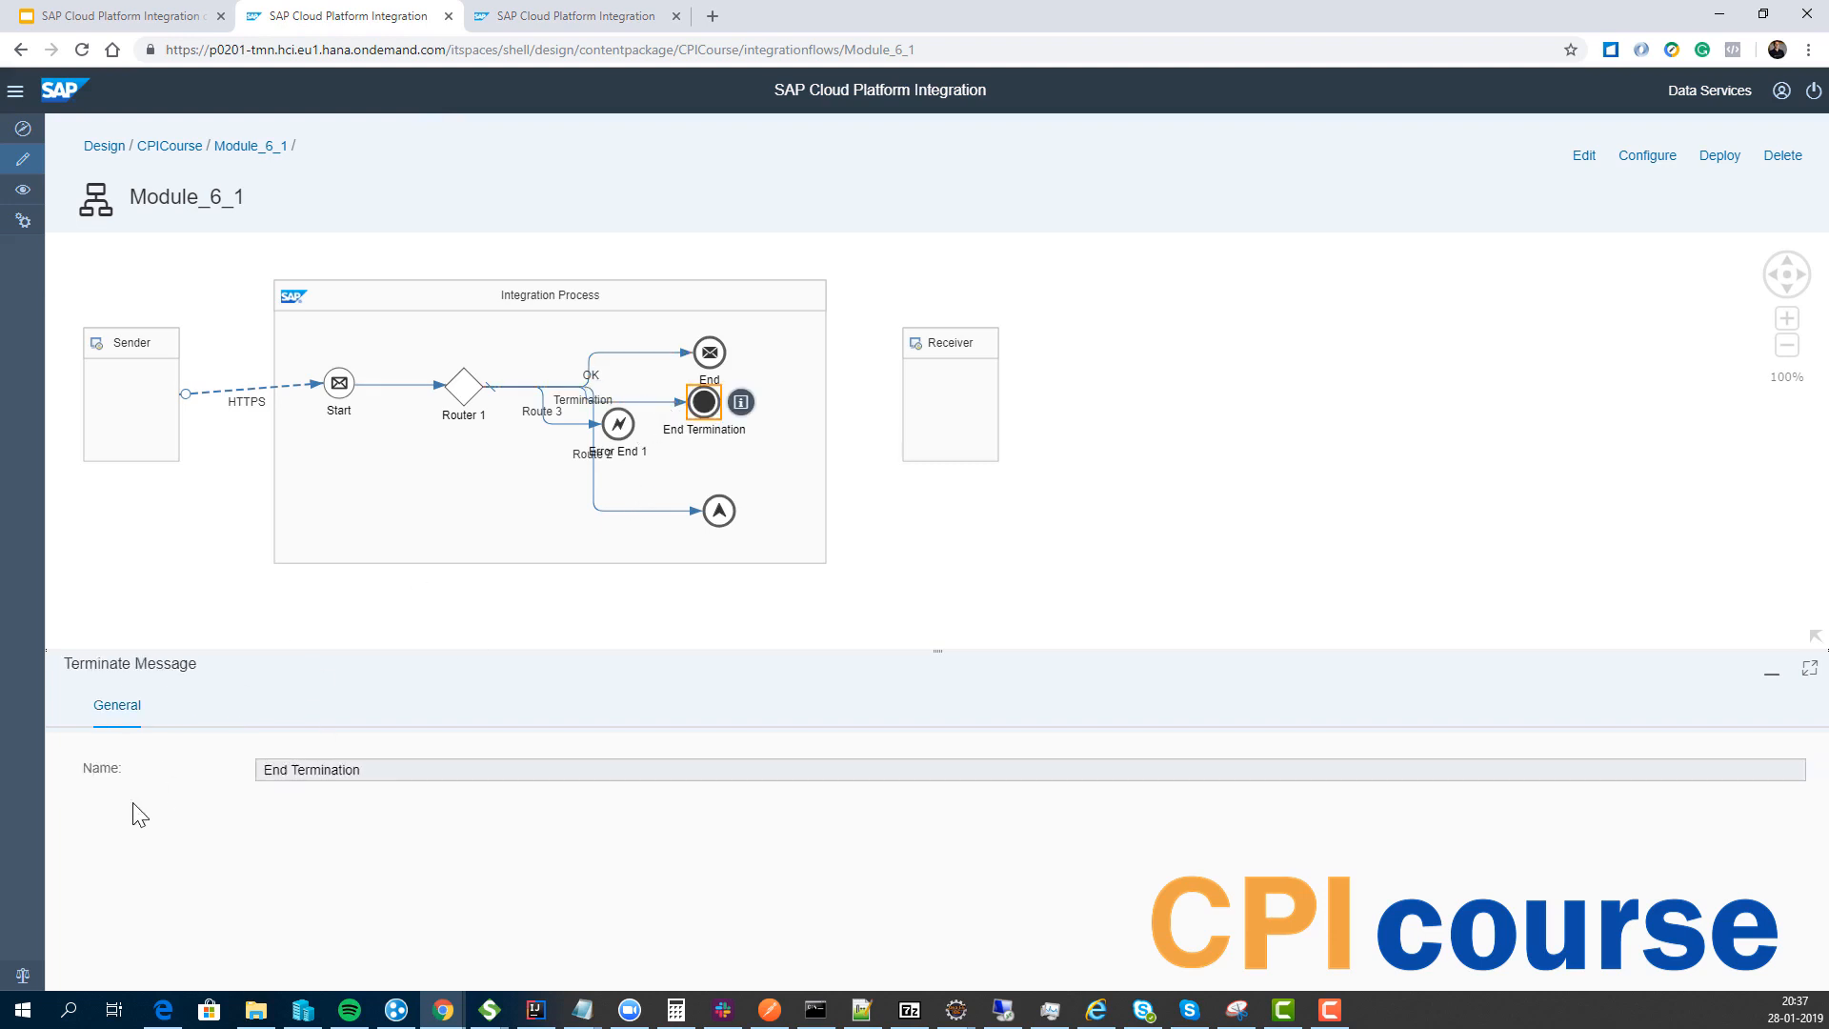
{"action": "left_click", "coordinate": [676, 403]}
{"action": "left_click", "coordinate": [203, 704]}
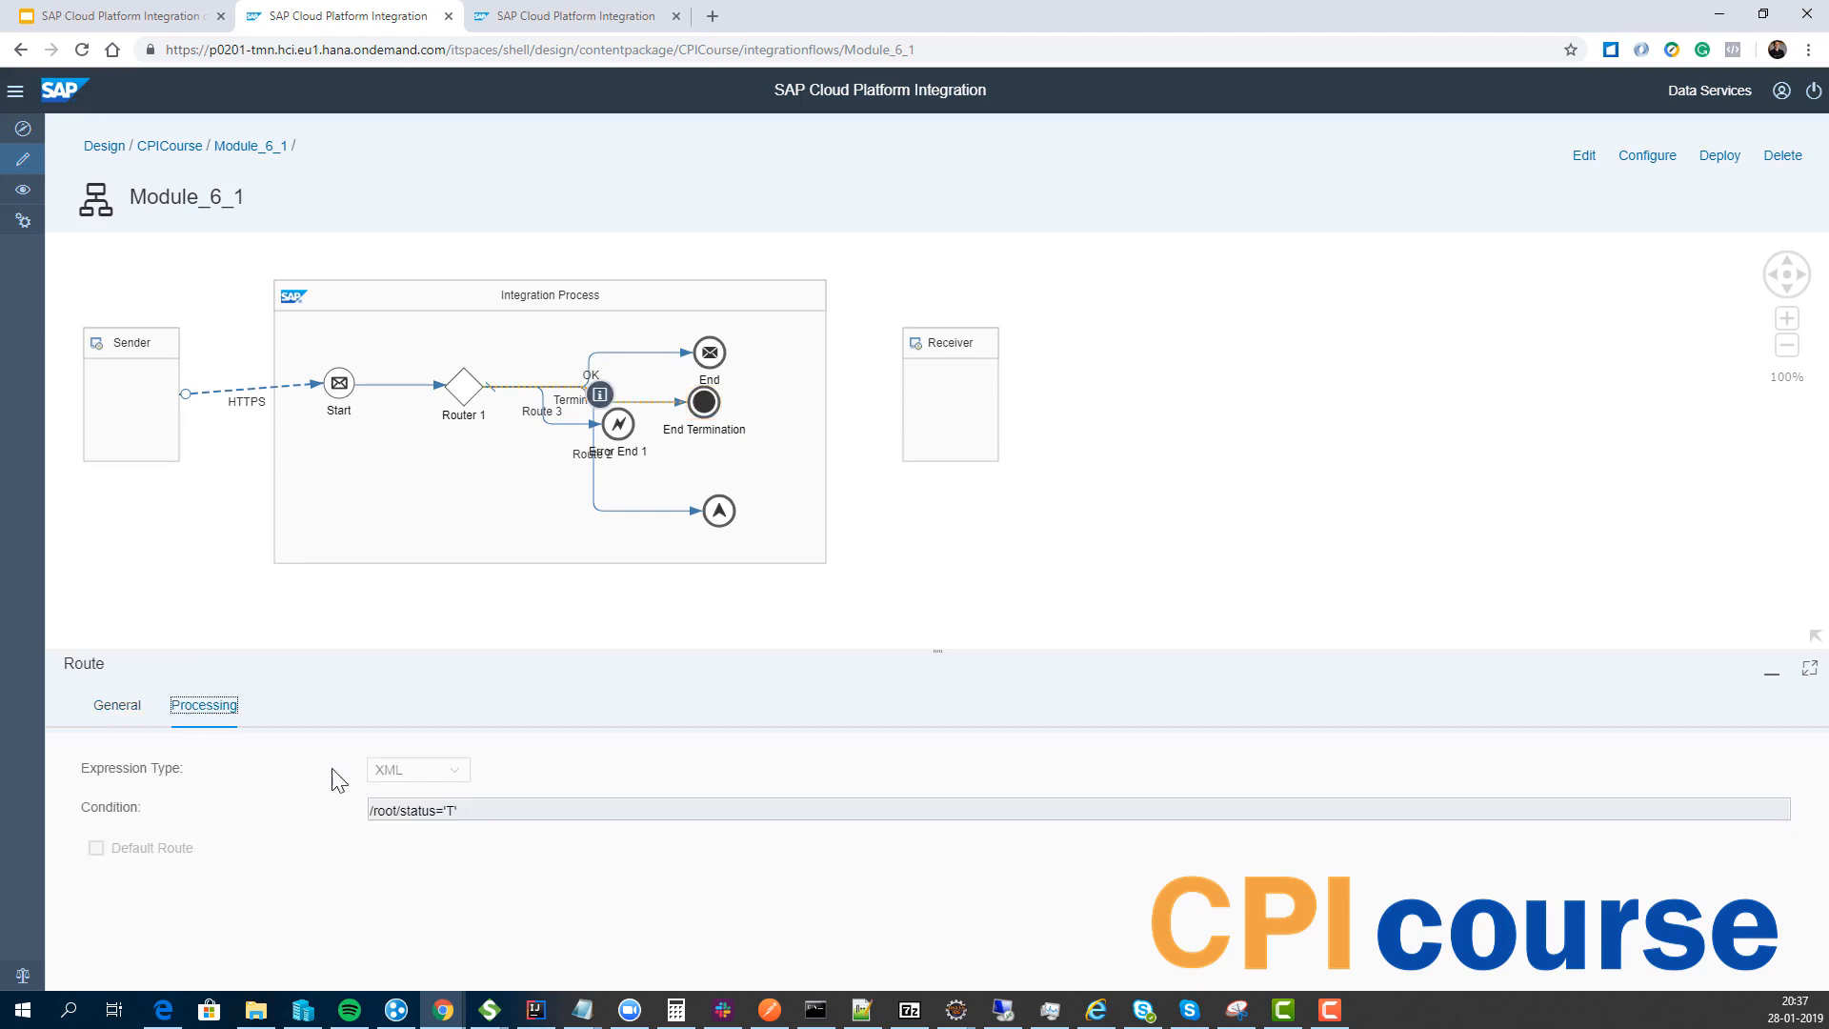
In Postman, set the status element of the module6-1 request body to T and send the request.
{"action": "key", "text": "alt+Tab"}
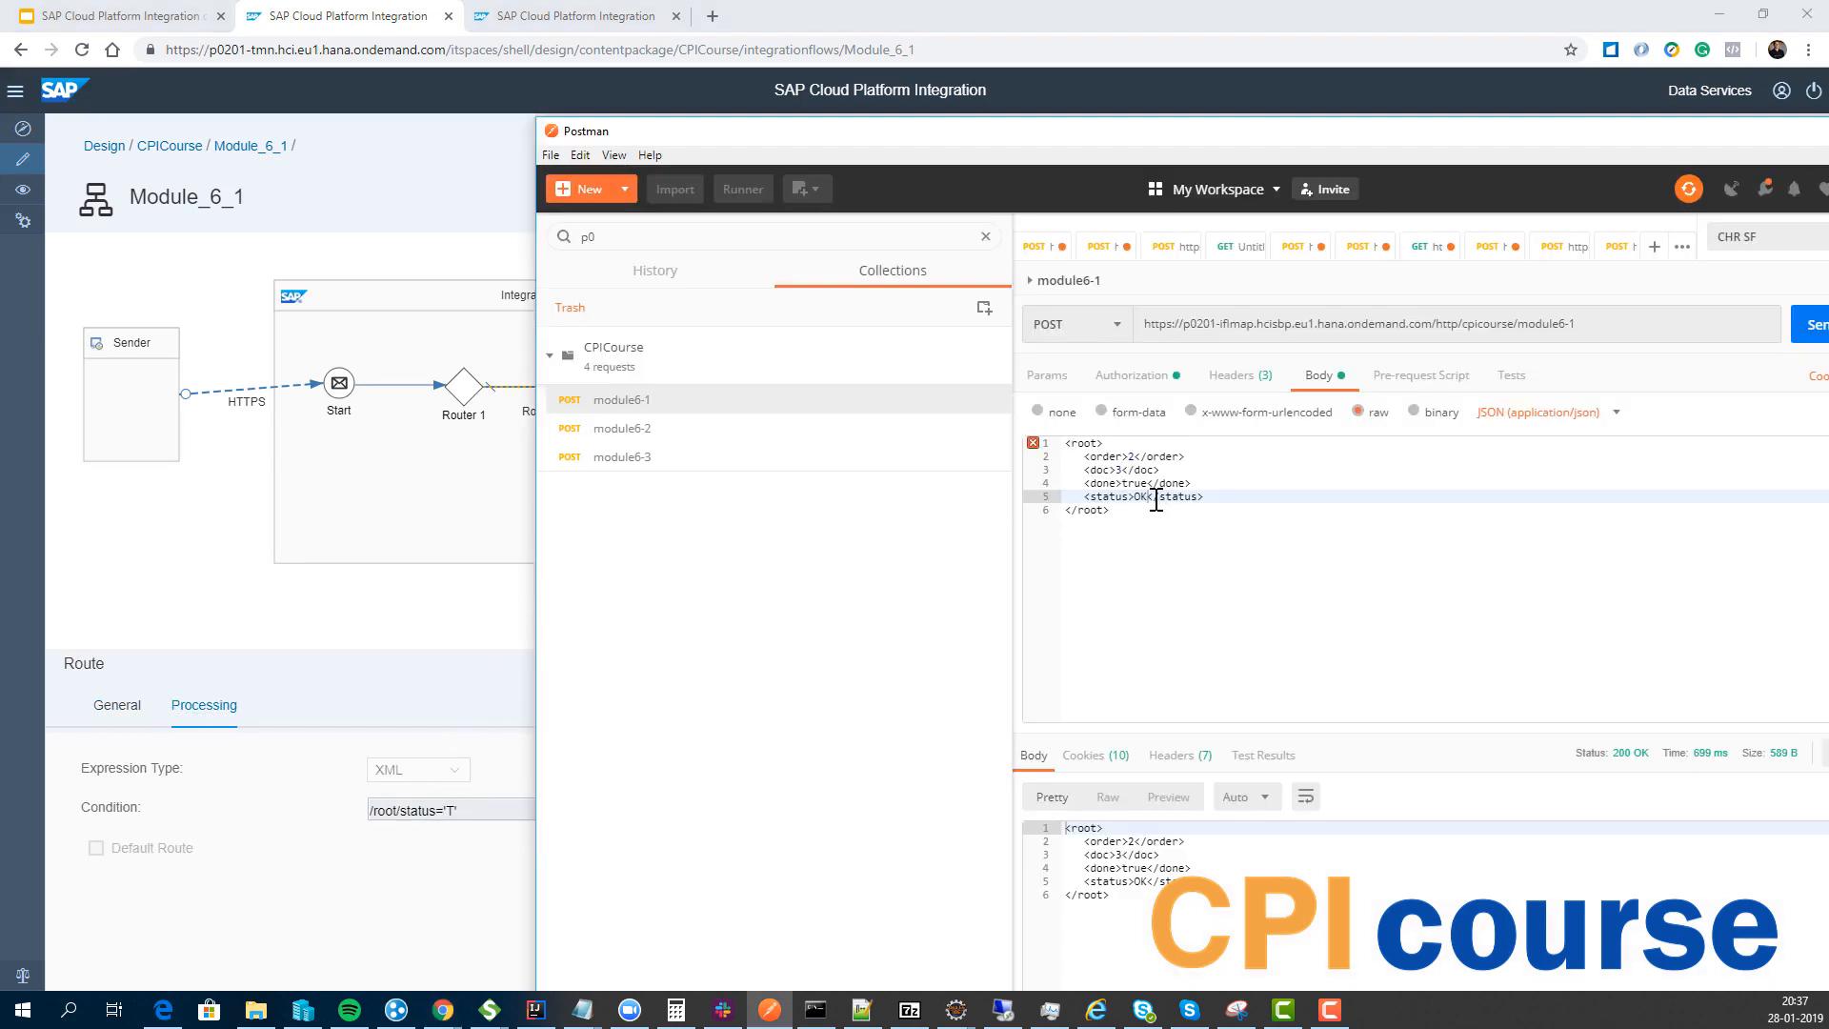
{"action": "key", "text": "BackSpace"}
{"action": "type", "text": "t"}
{"action": "left_click", "coordinate": [1810, 324]}
Reload the list of deployed integration content in the monitoring tab.
{"action": "left_click", "coordinate": [556, 17]}
{"action": "left_click", "coordinate": [465, 181]}
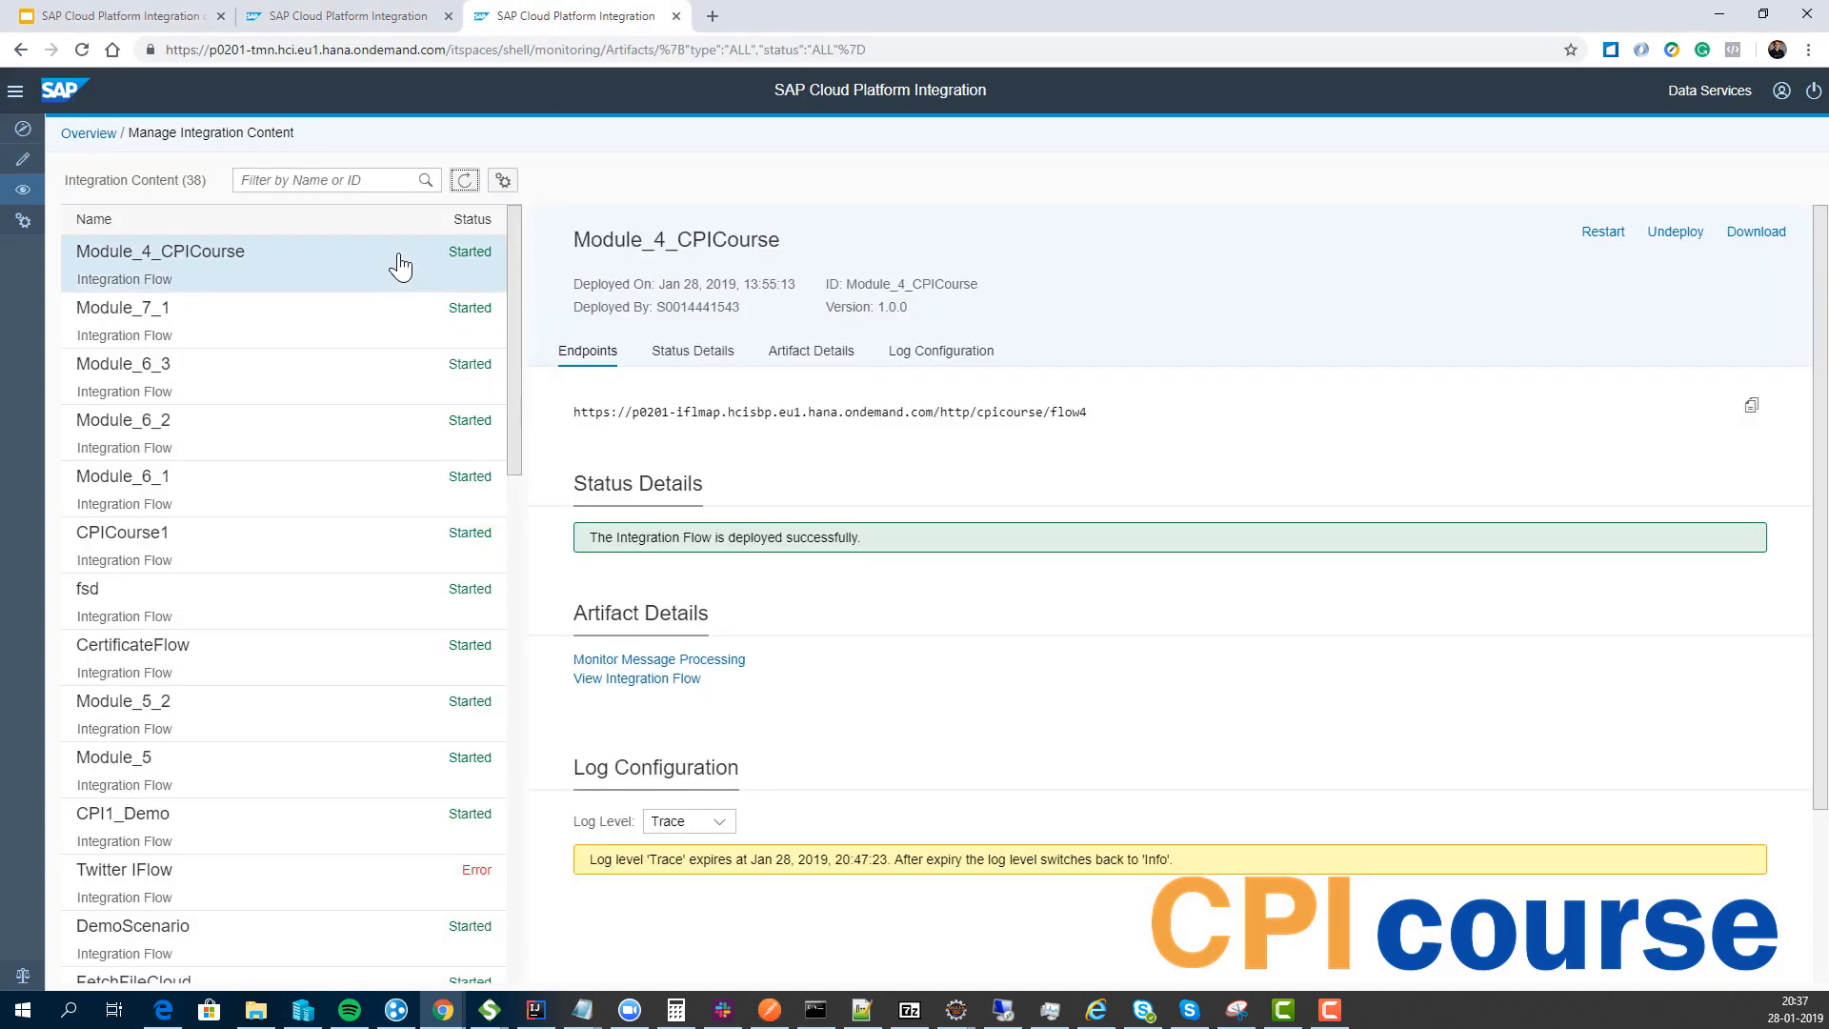
{"action": "left_click", "coordinate": [465, 180]}
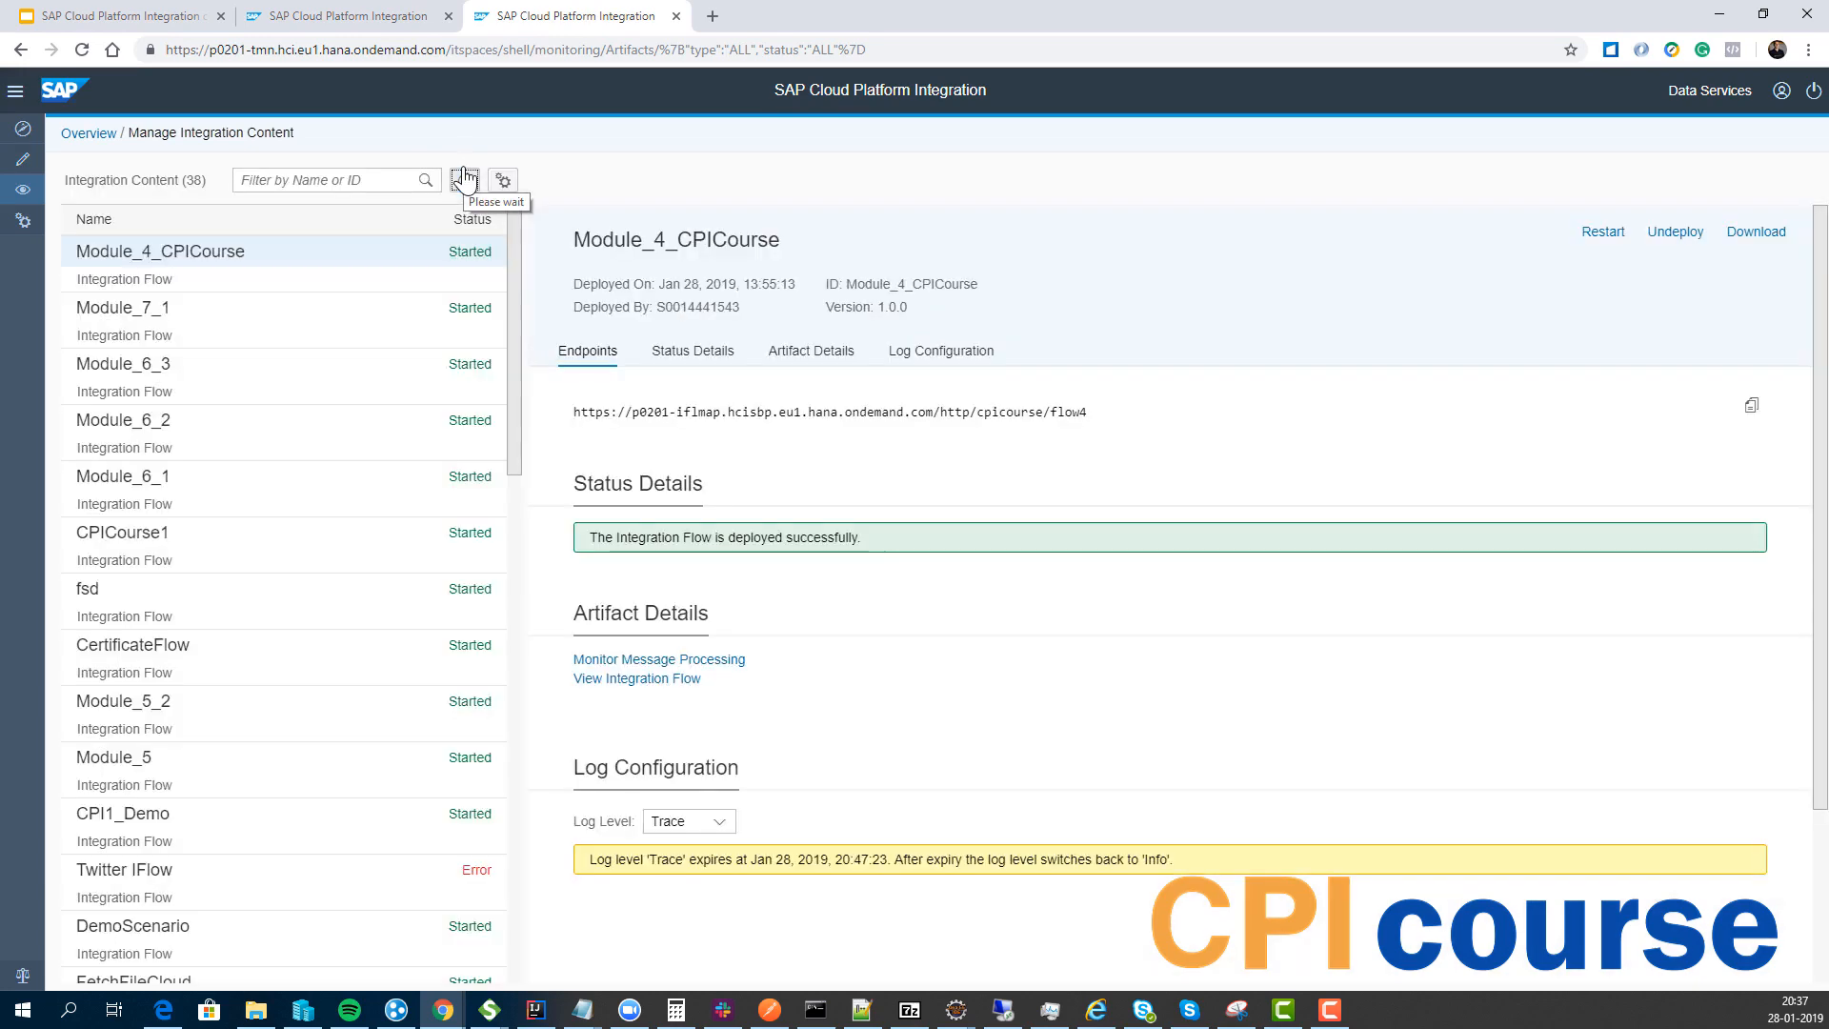
{"action": "left_click", "coordinate": [465, 181]}
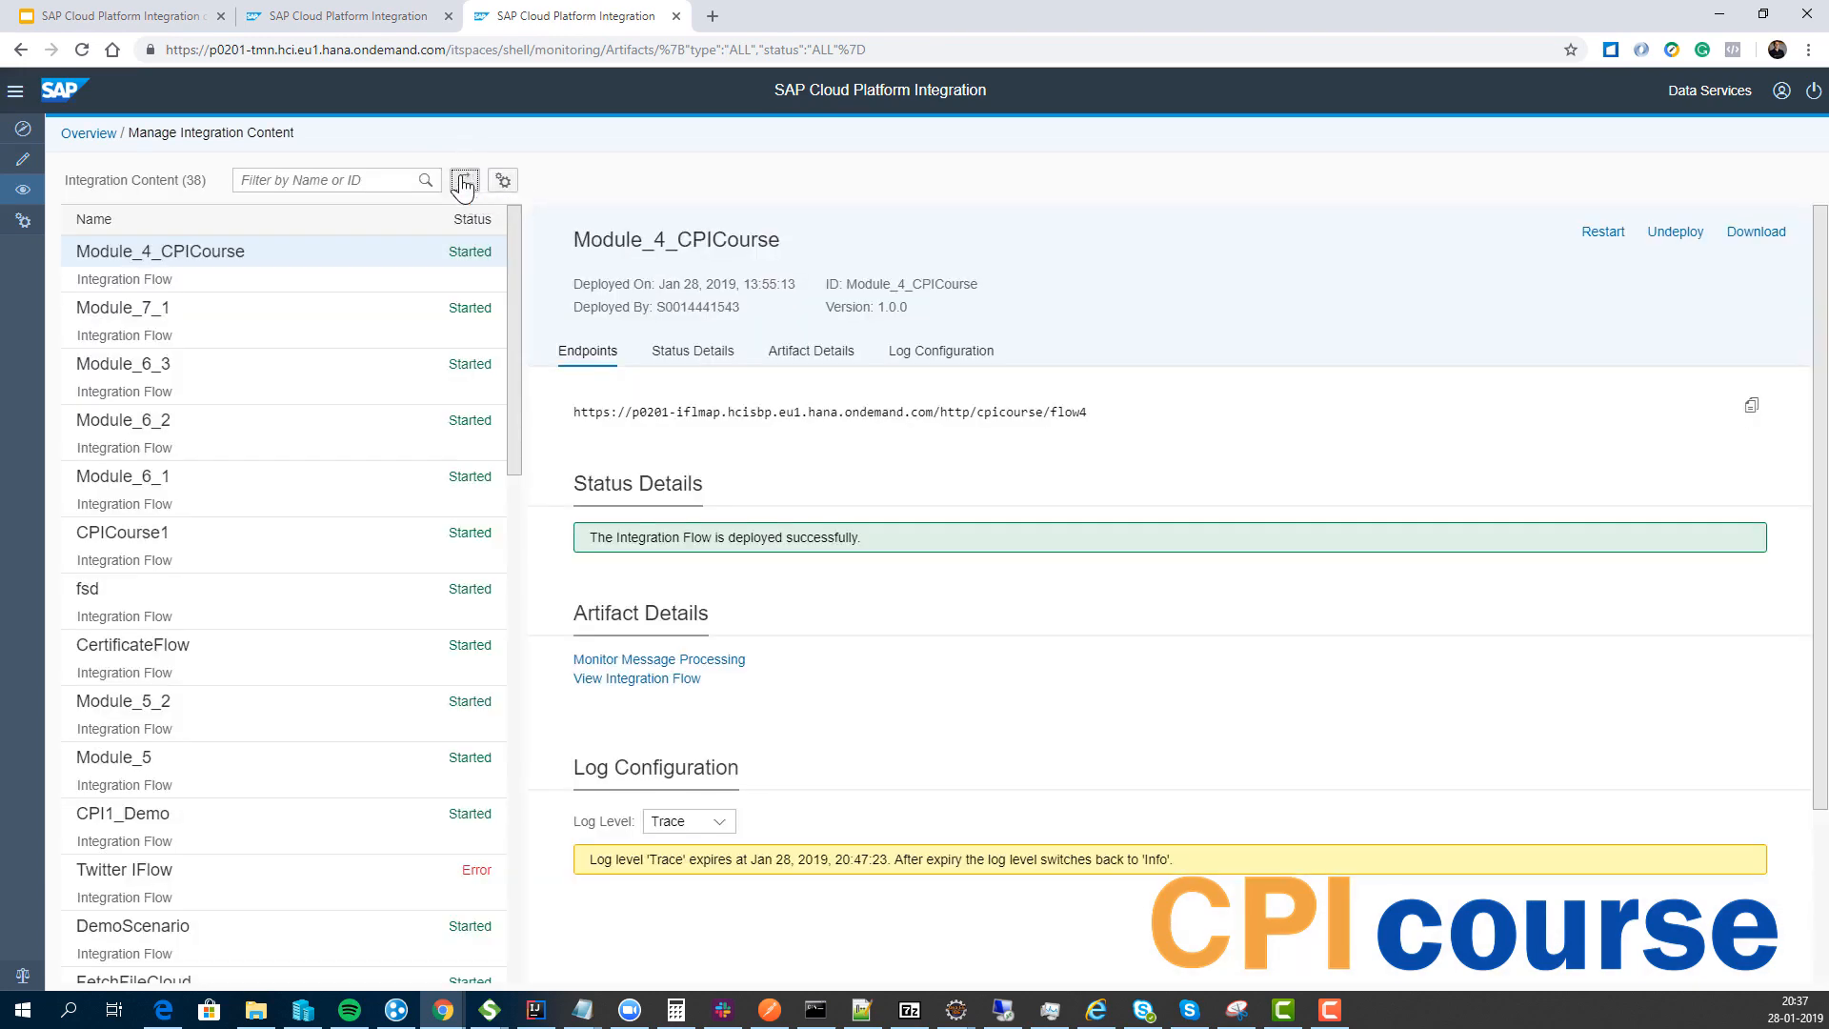
{"action": "left_click", "coordinate": [463, 181]}
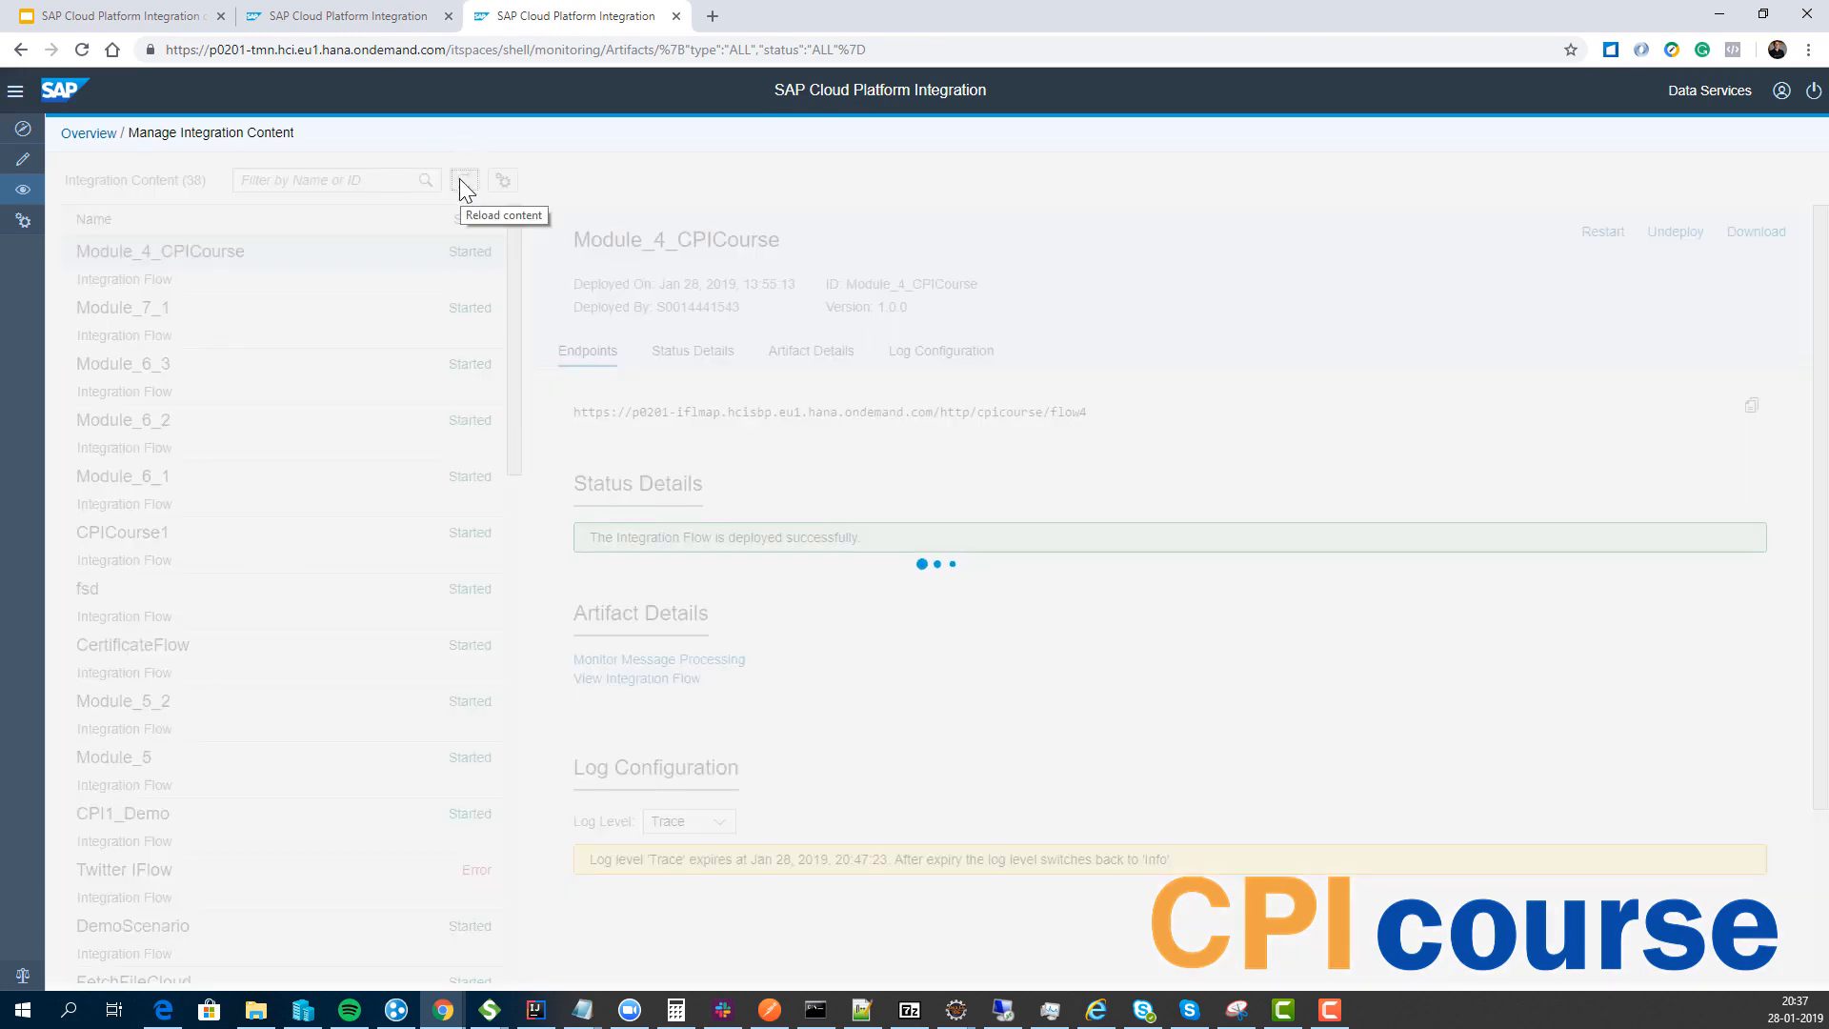
{"action": "left_click", "coordinate": [463, 181]}
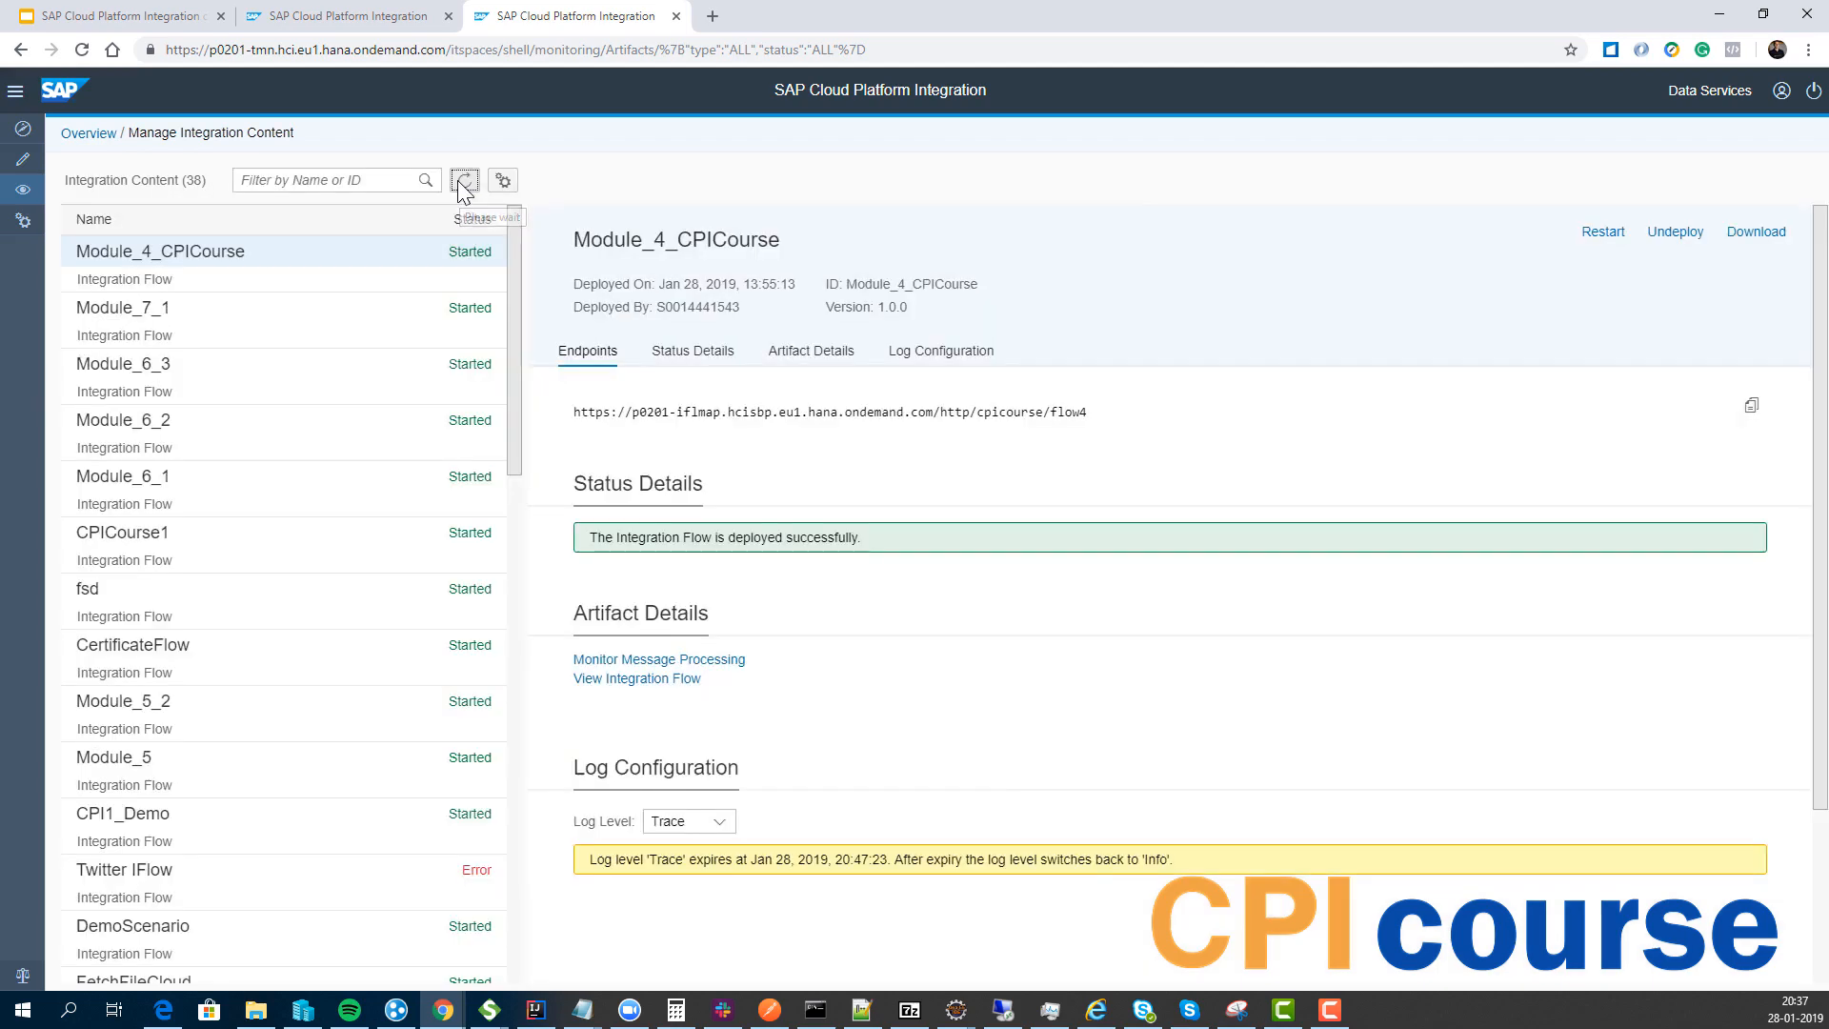
Resend the module6-1 request from Postman with its body as it is and return to the monitoring tab.
{"action": "key", "text": "alt+Tab"}
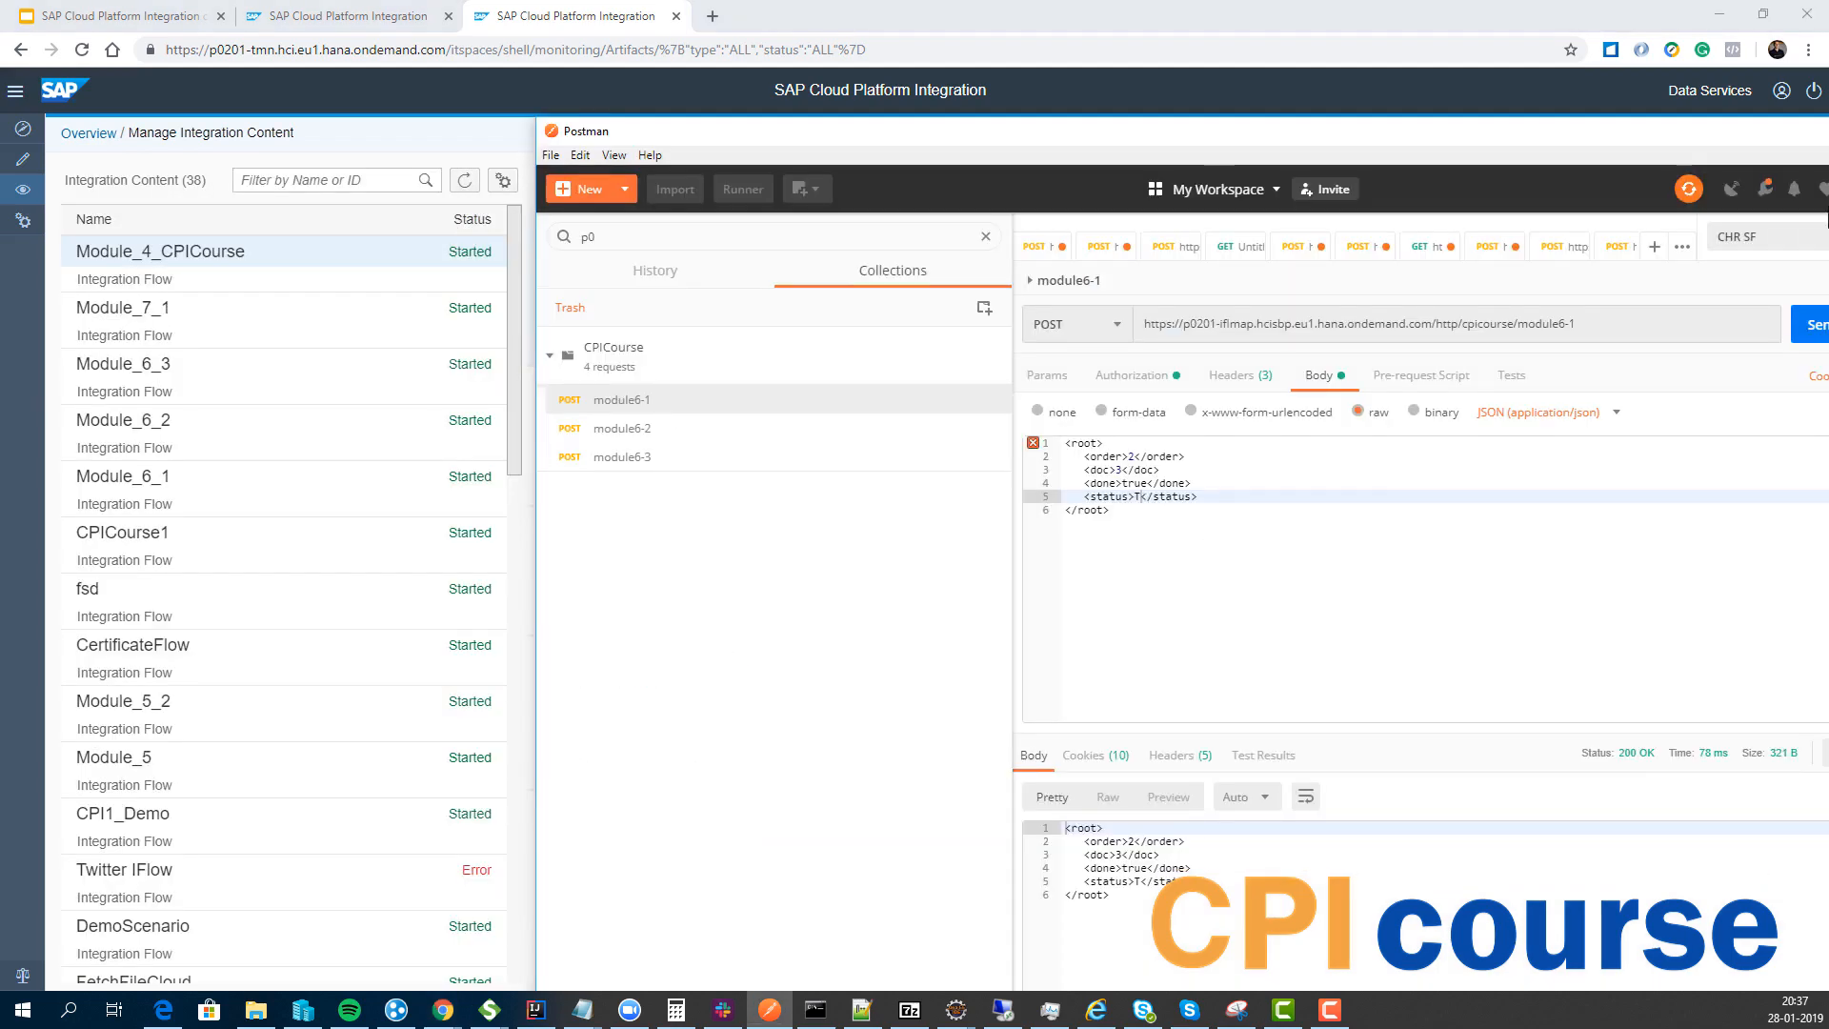
{"action": "left_click", "coordinate": [1809, 325]}
{"action": "key", "text": "alt+Tab"}
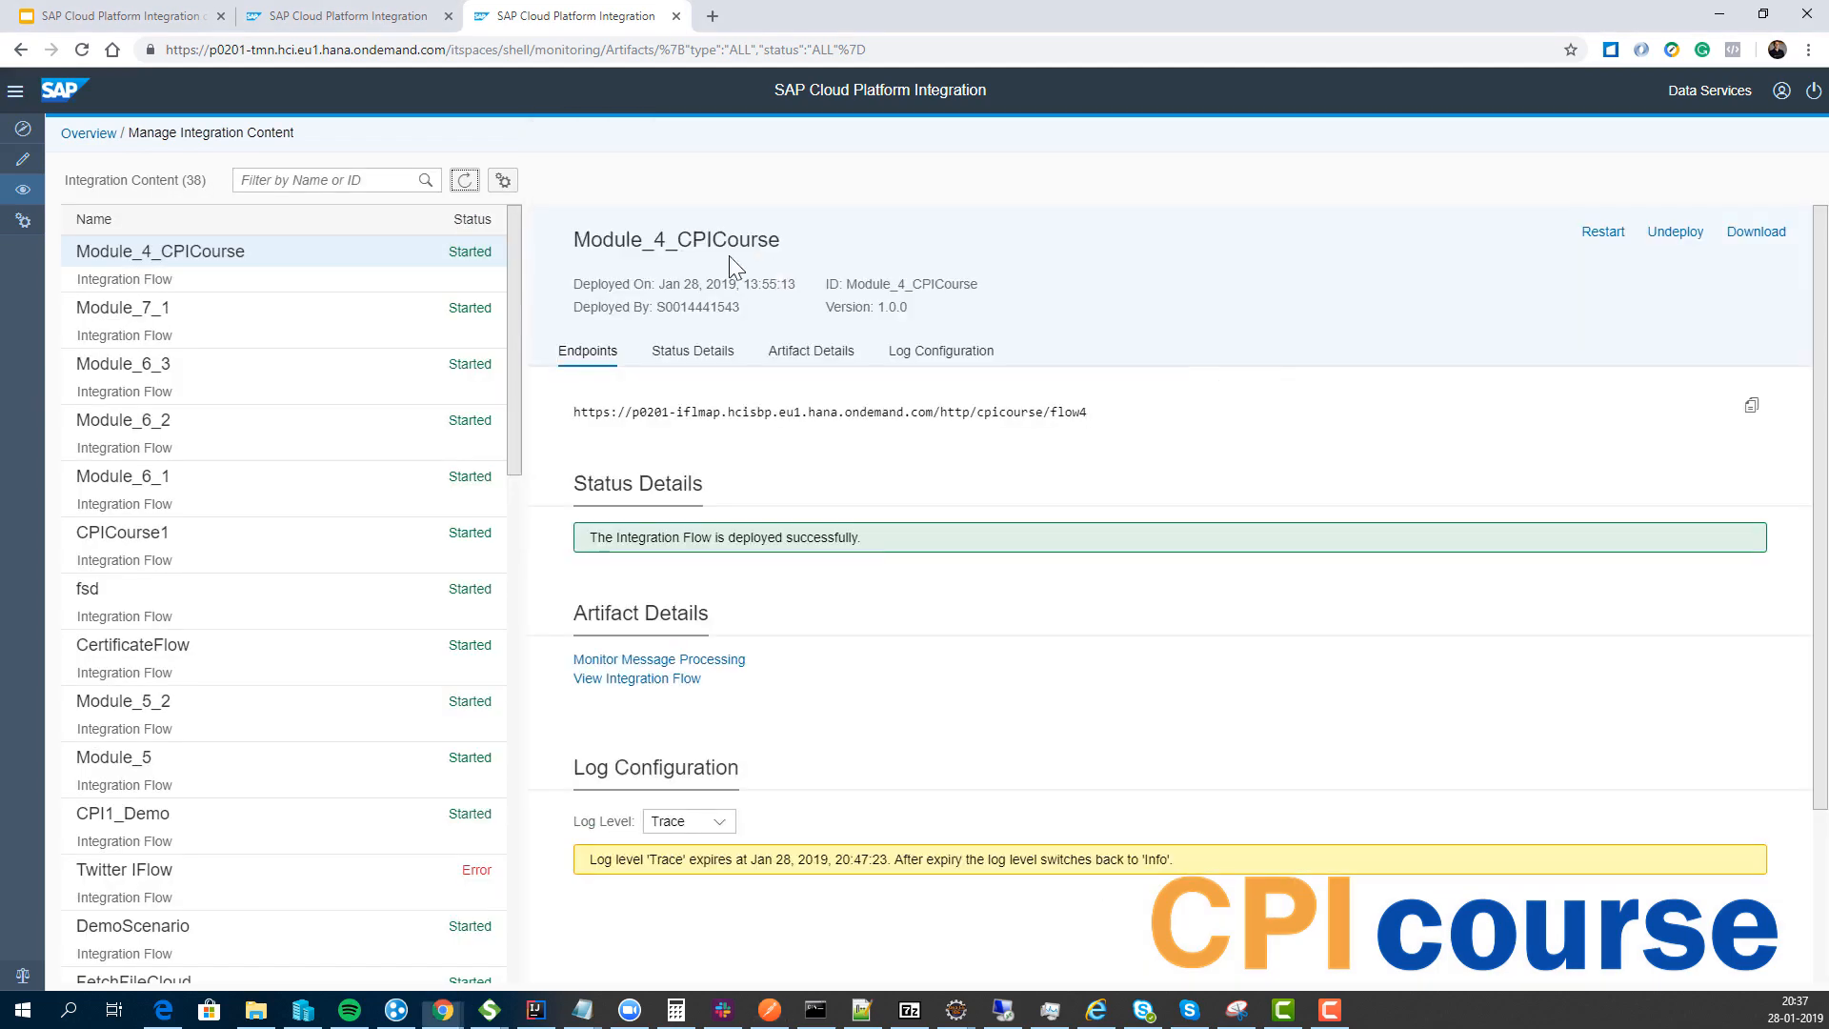
Open the past hour's messages for all integration flows and view the properties of the latest Module_6_1 message.
{"action": "left_click", "coordinate": [463, 181]}
{"action": "left_click", "coordinate": [463, 184]}
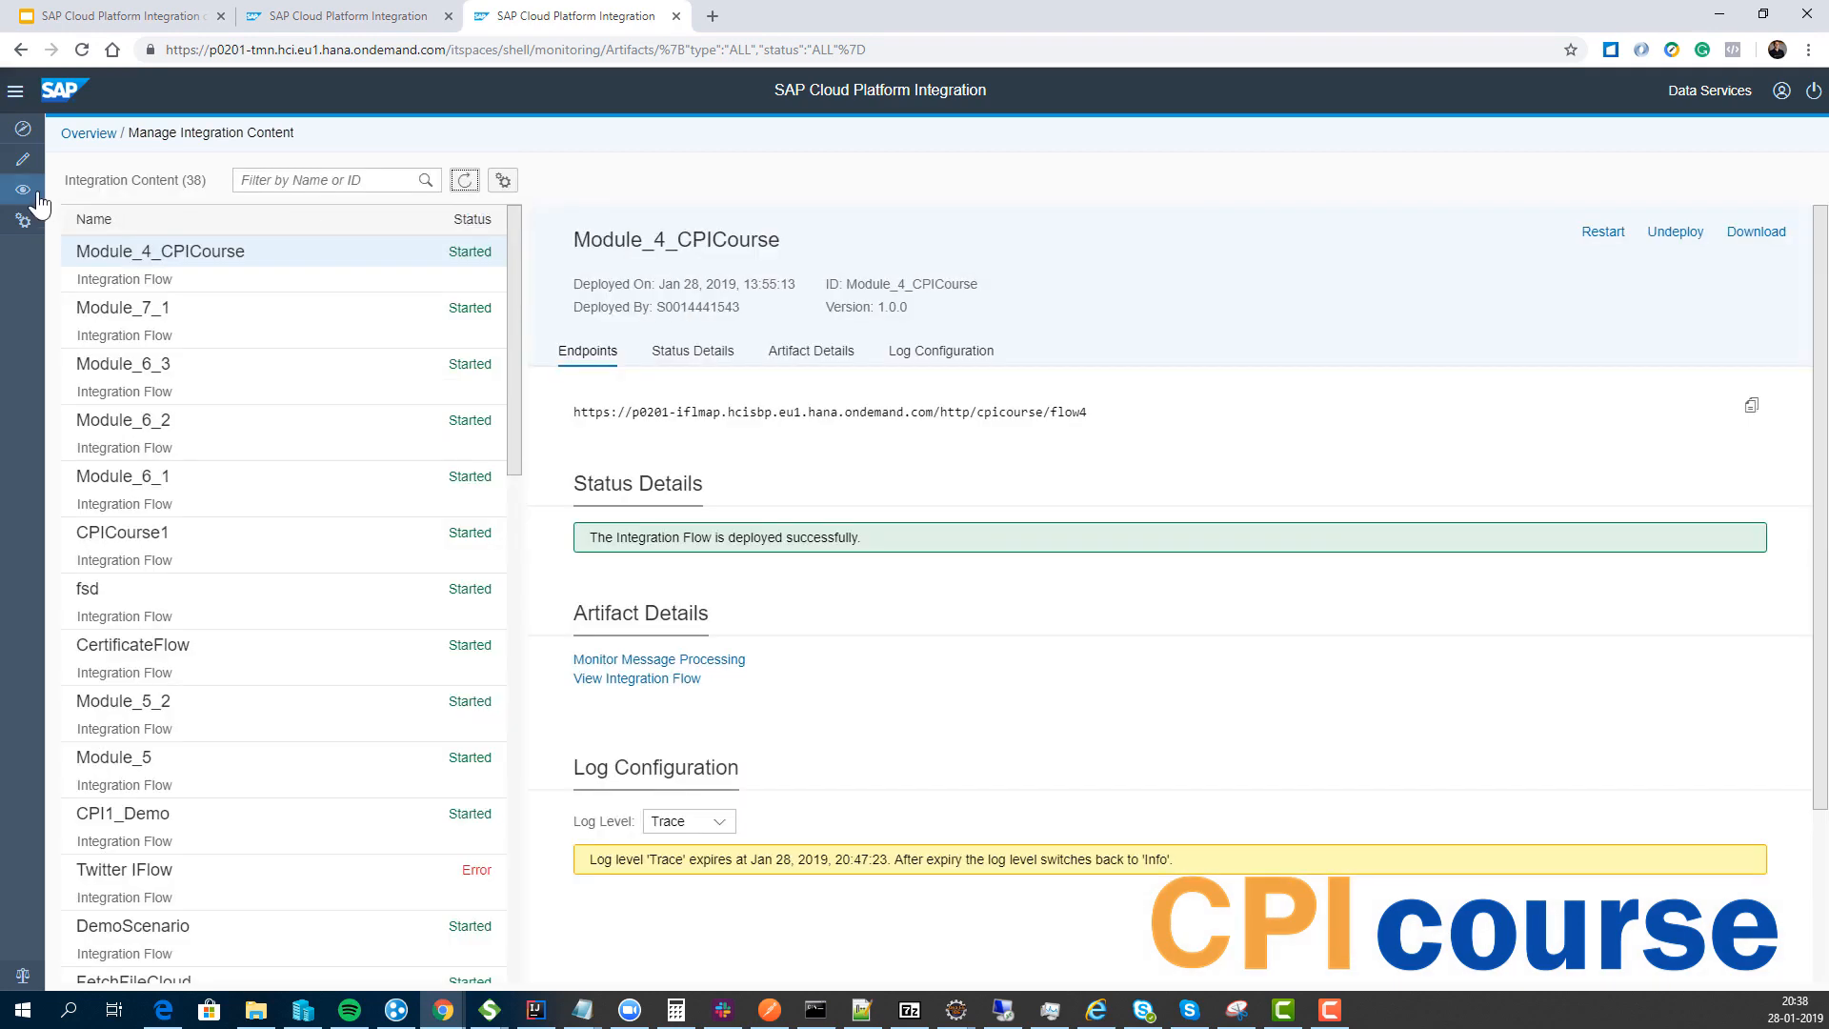
{"action": "left_click", "coordinate": [38, 193]}
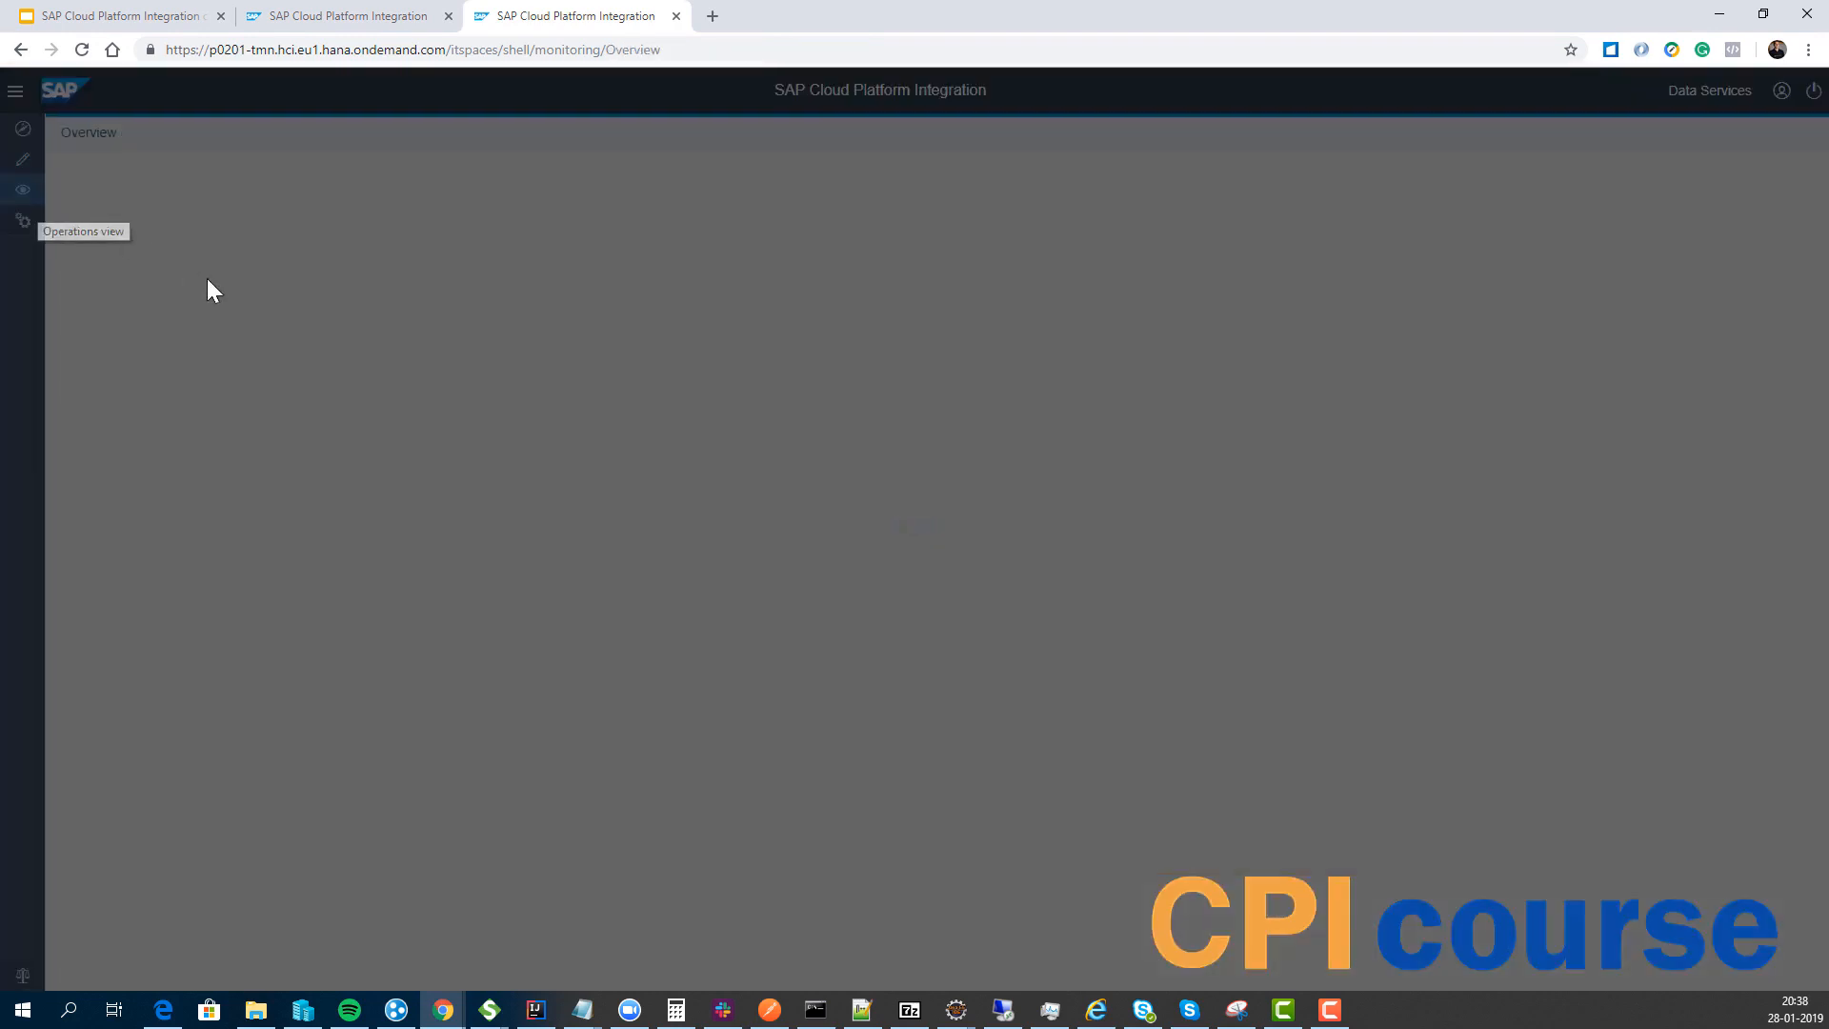
{"action": "left_click", "coordinate": [69, 286]}
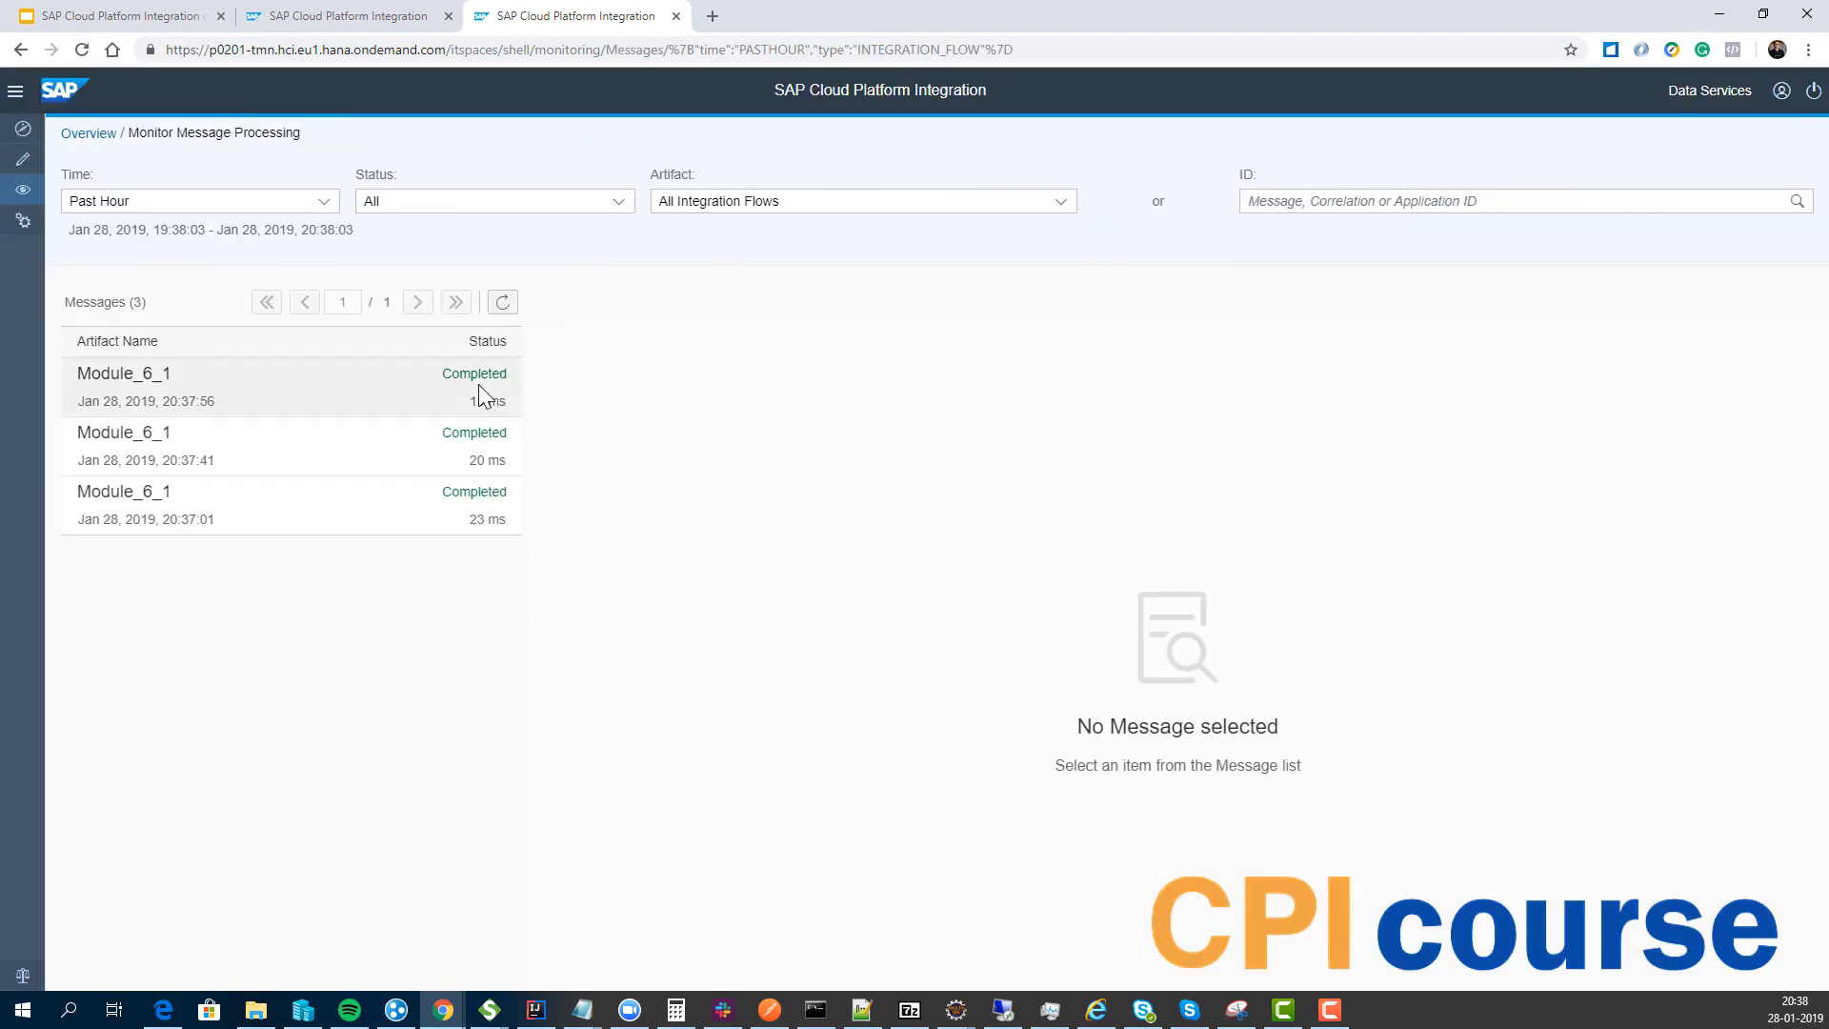
{"action": "left_click", "coordinate": [435, 402]}
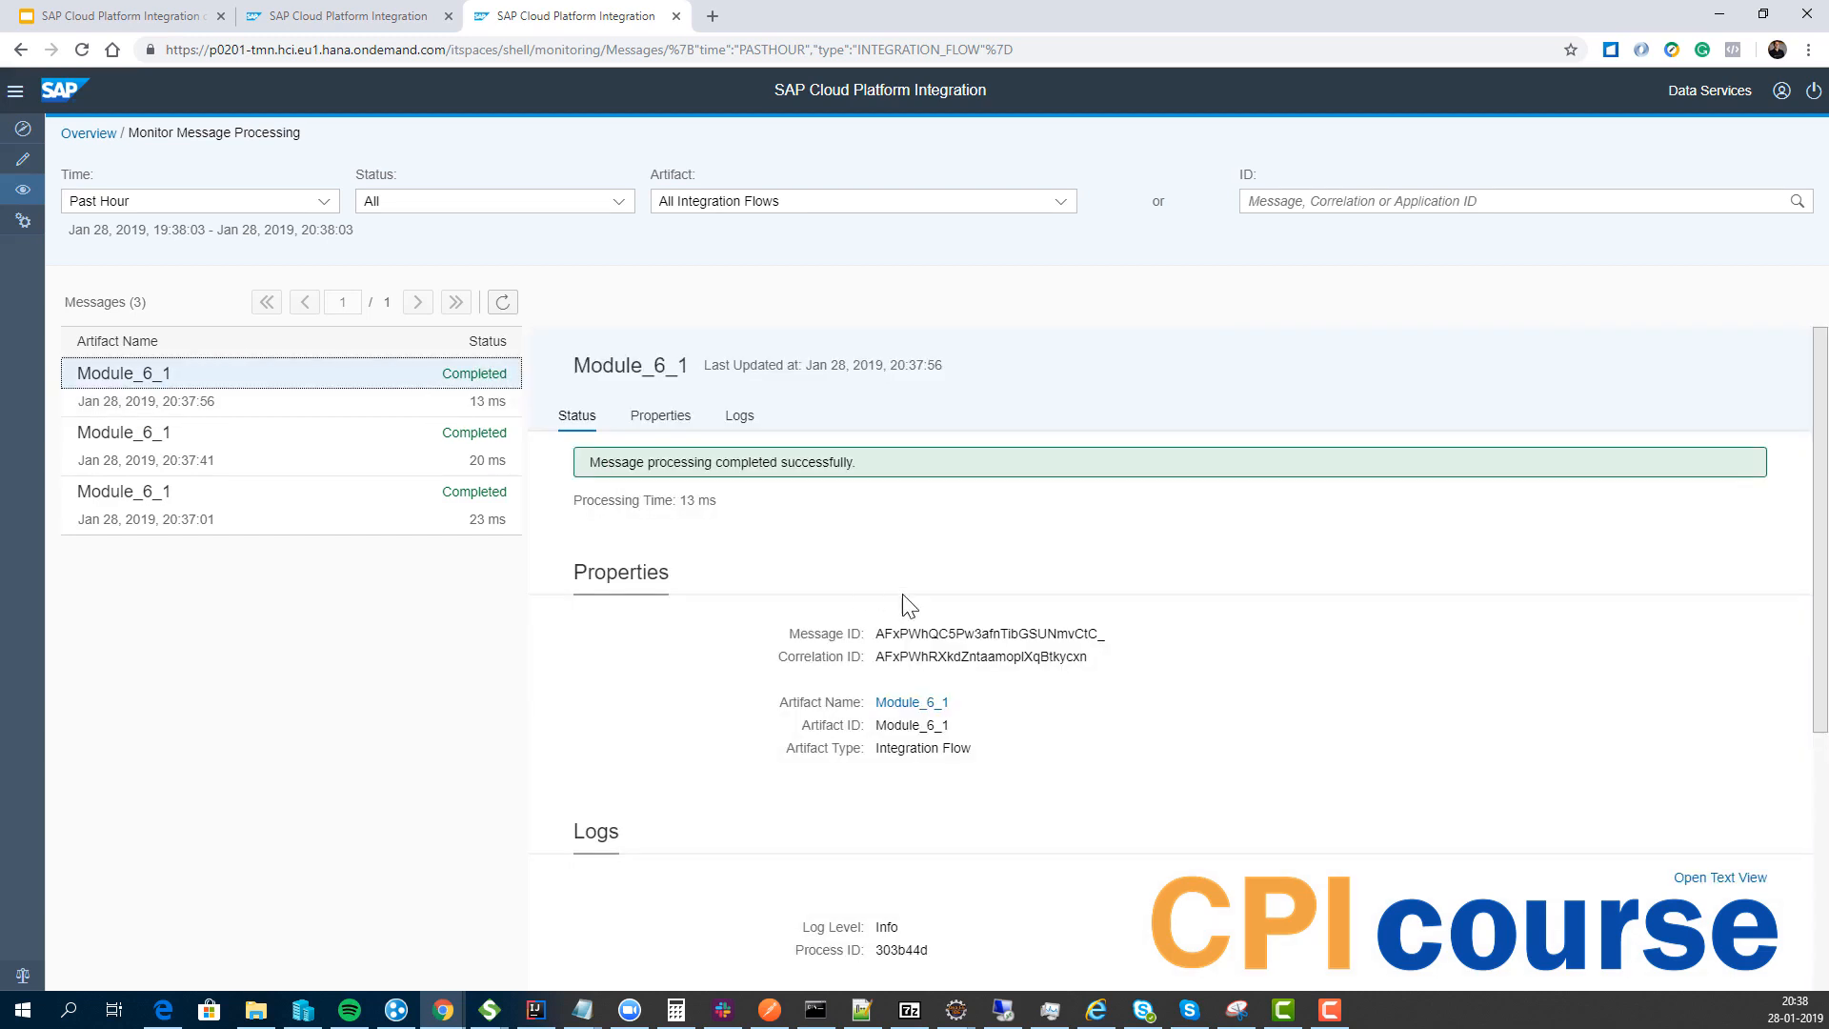
{"action": "left_click", "coordinate": [678, 419]}
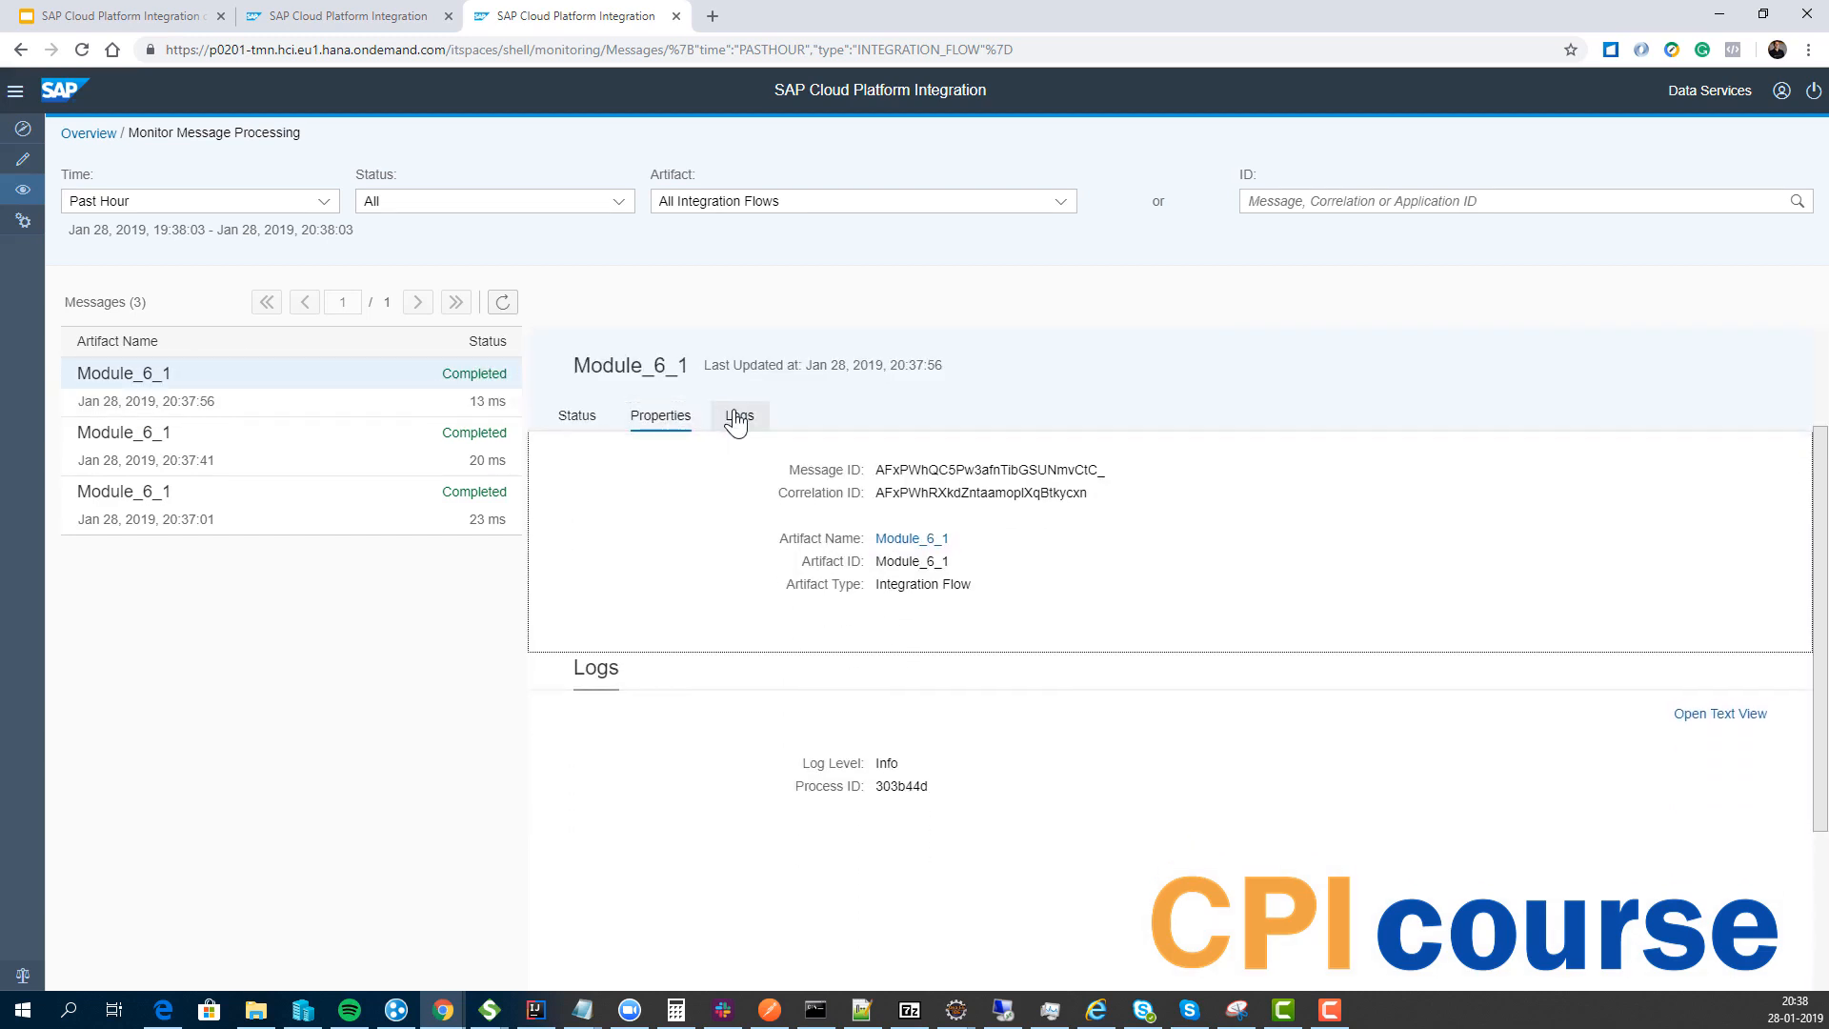
Select the latest completed Module_6_1 message and open its message processing log in text view.
{"action": "left_click", "coordinate": [450, 447]}
{"action": "left_click", "coordinate": [430, 391]}
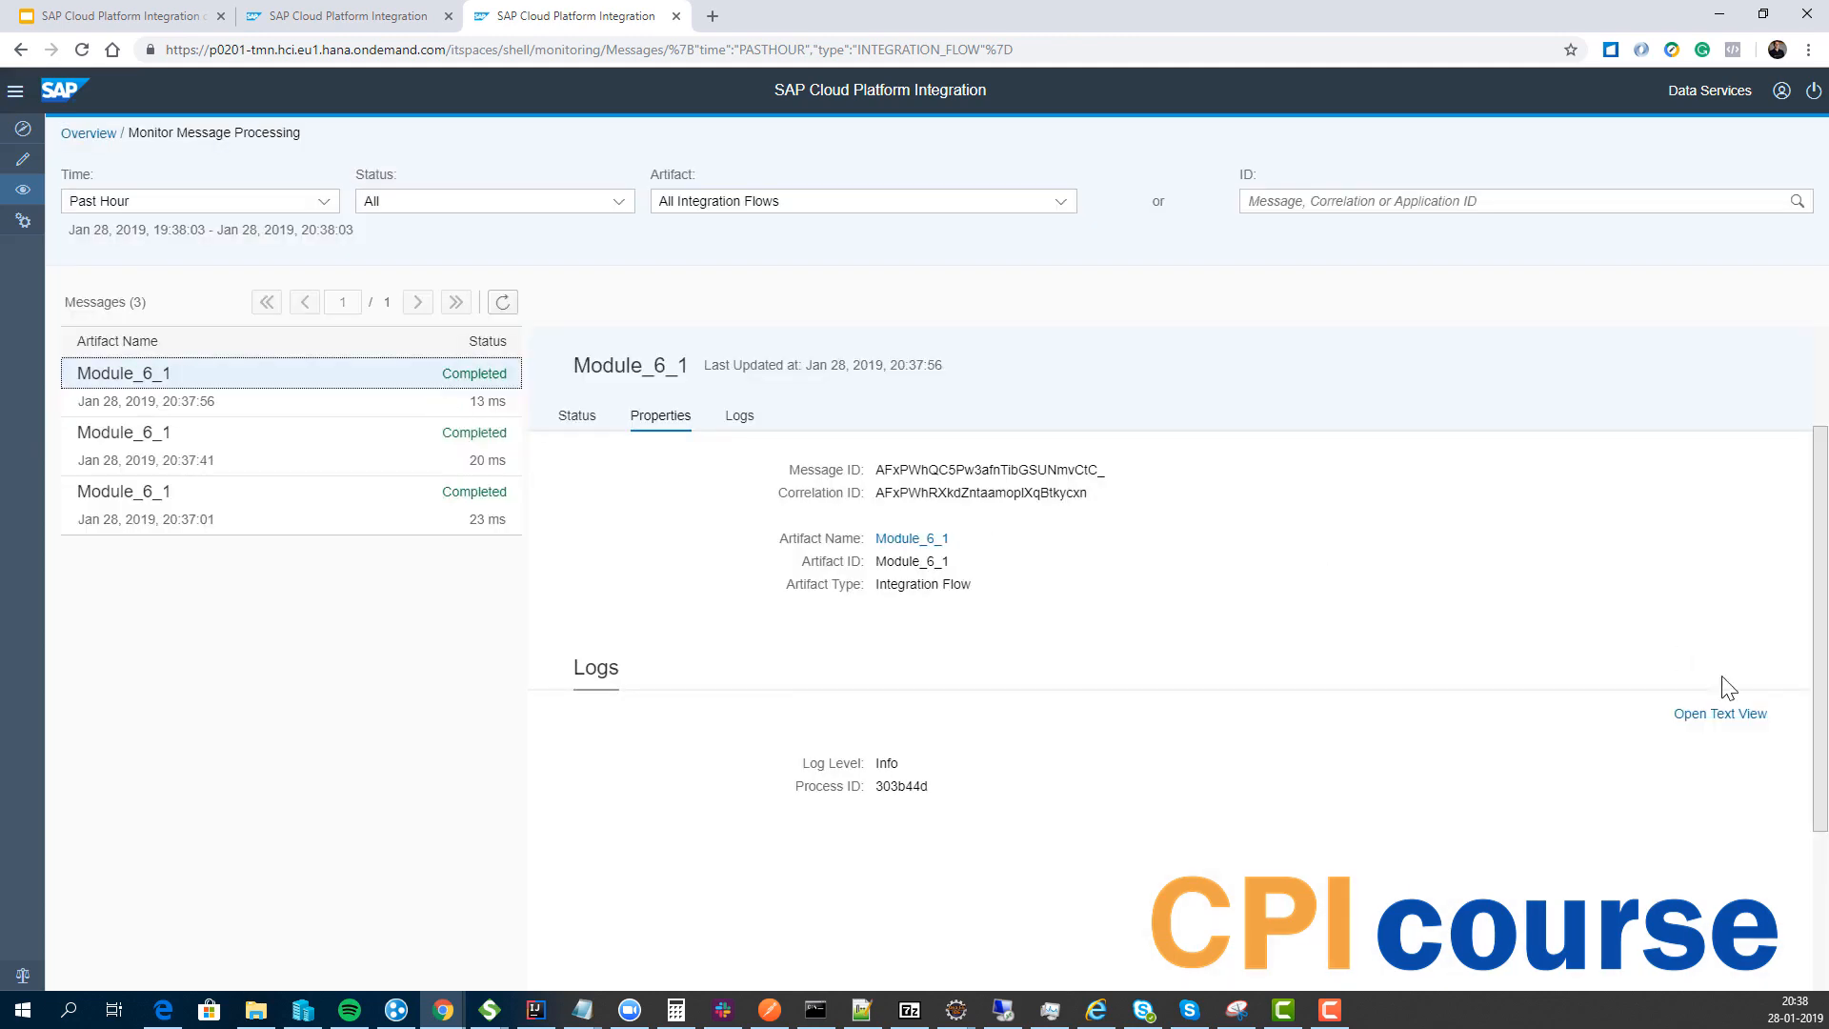
{"action": "left_click", "coordinate": [1777, 724]}
{"action": "left_click", "coordinate": [1772, 715]}
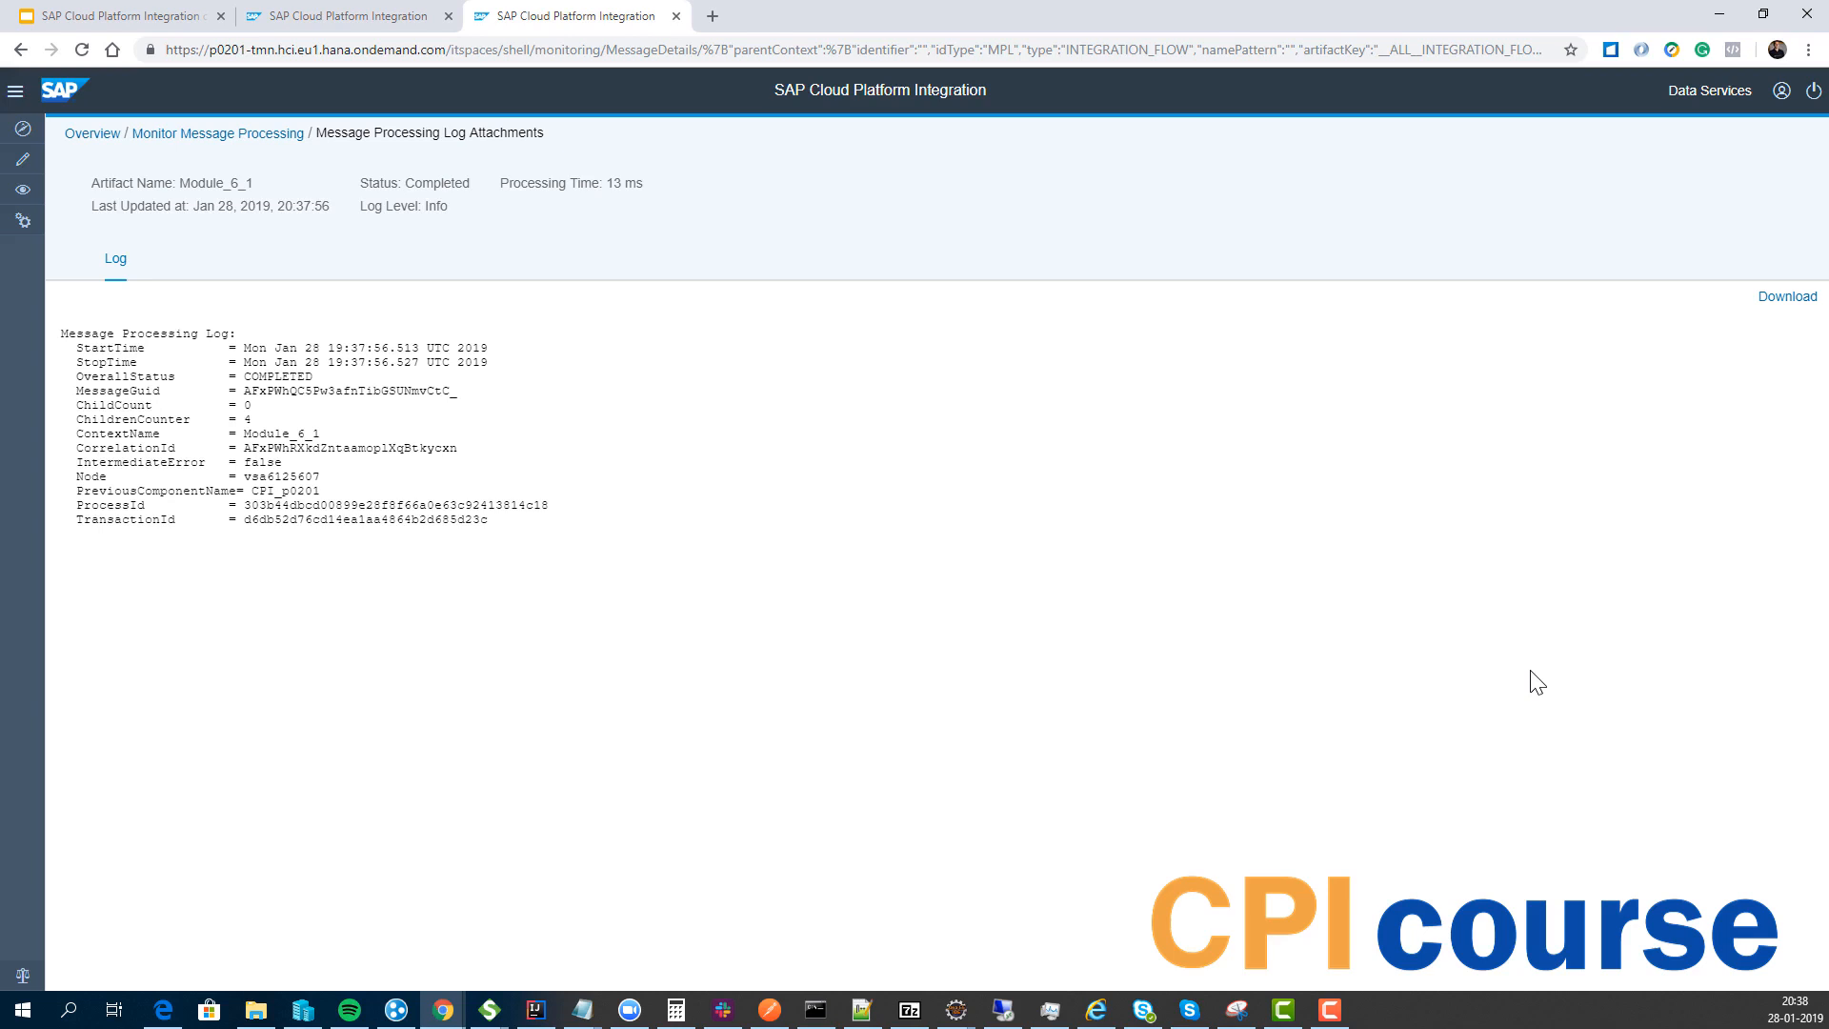
Return to the Module_6_1 flow design and inspect the condition of the route leading to Error End 1.
{"action": "left_click", "coordinate": [272, 21]}
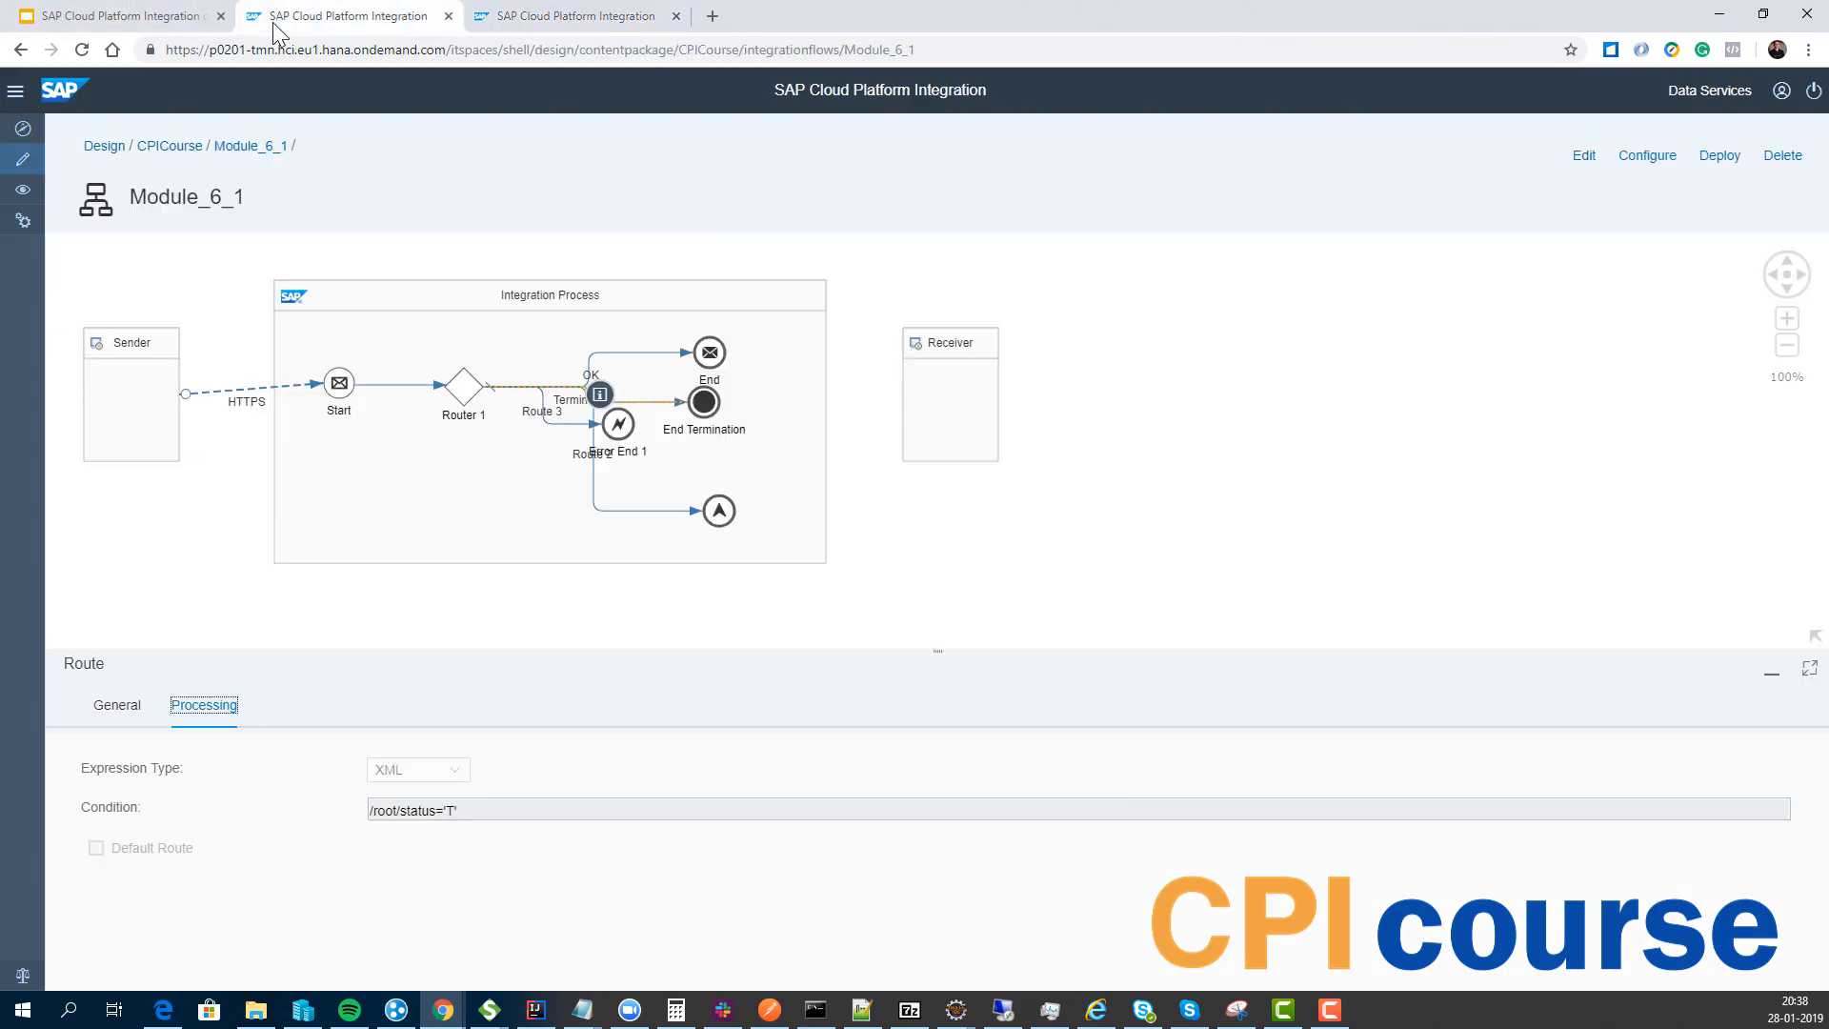
{"action": "left_click", "coordinate": [620, 426]}
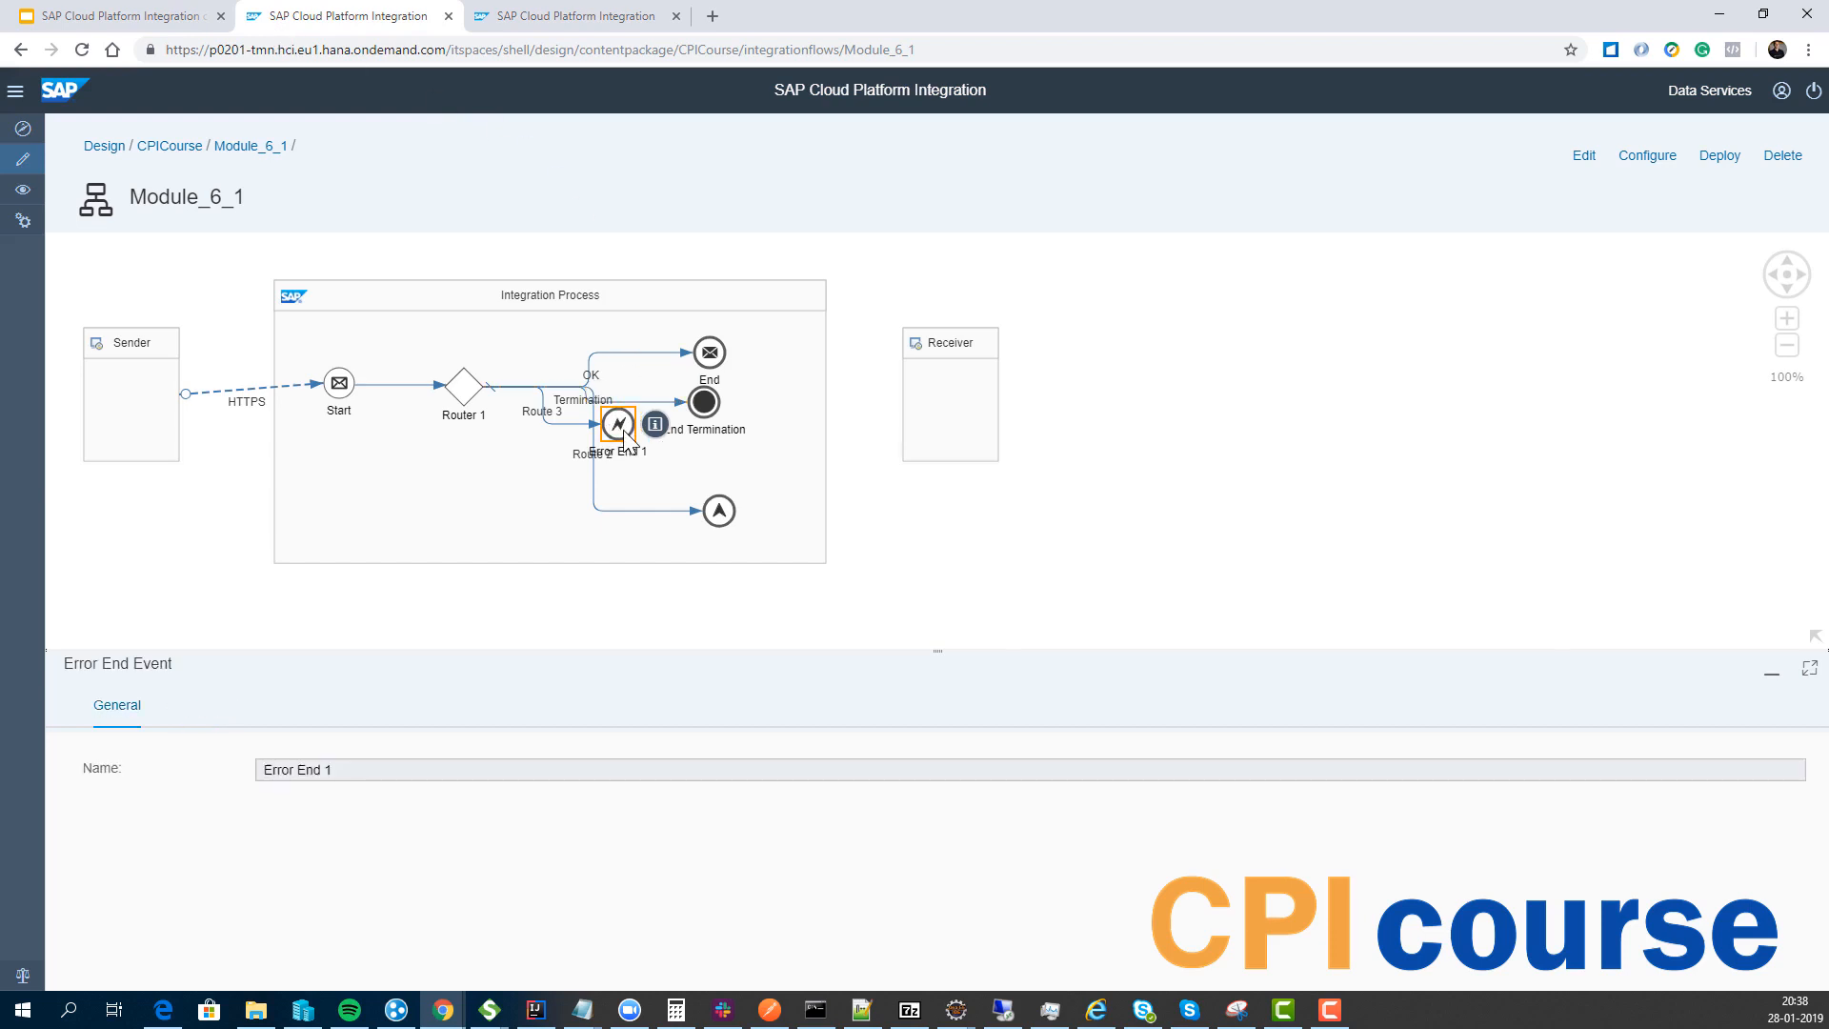
{"action": "left_click", "coordinate": [577, 423]}
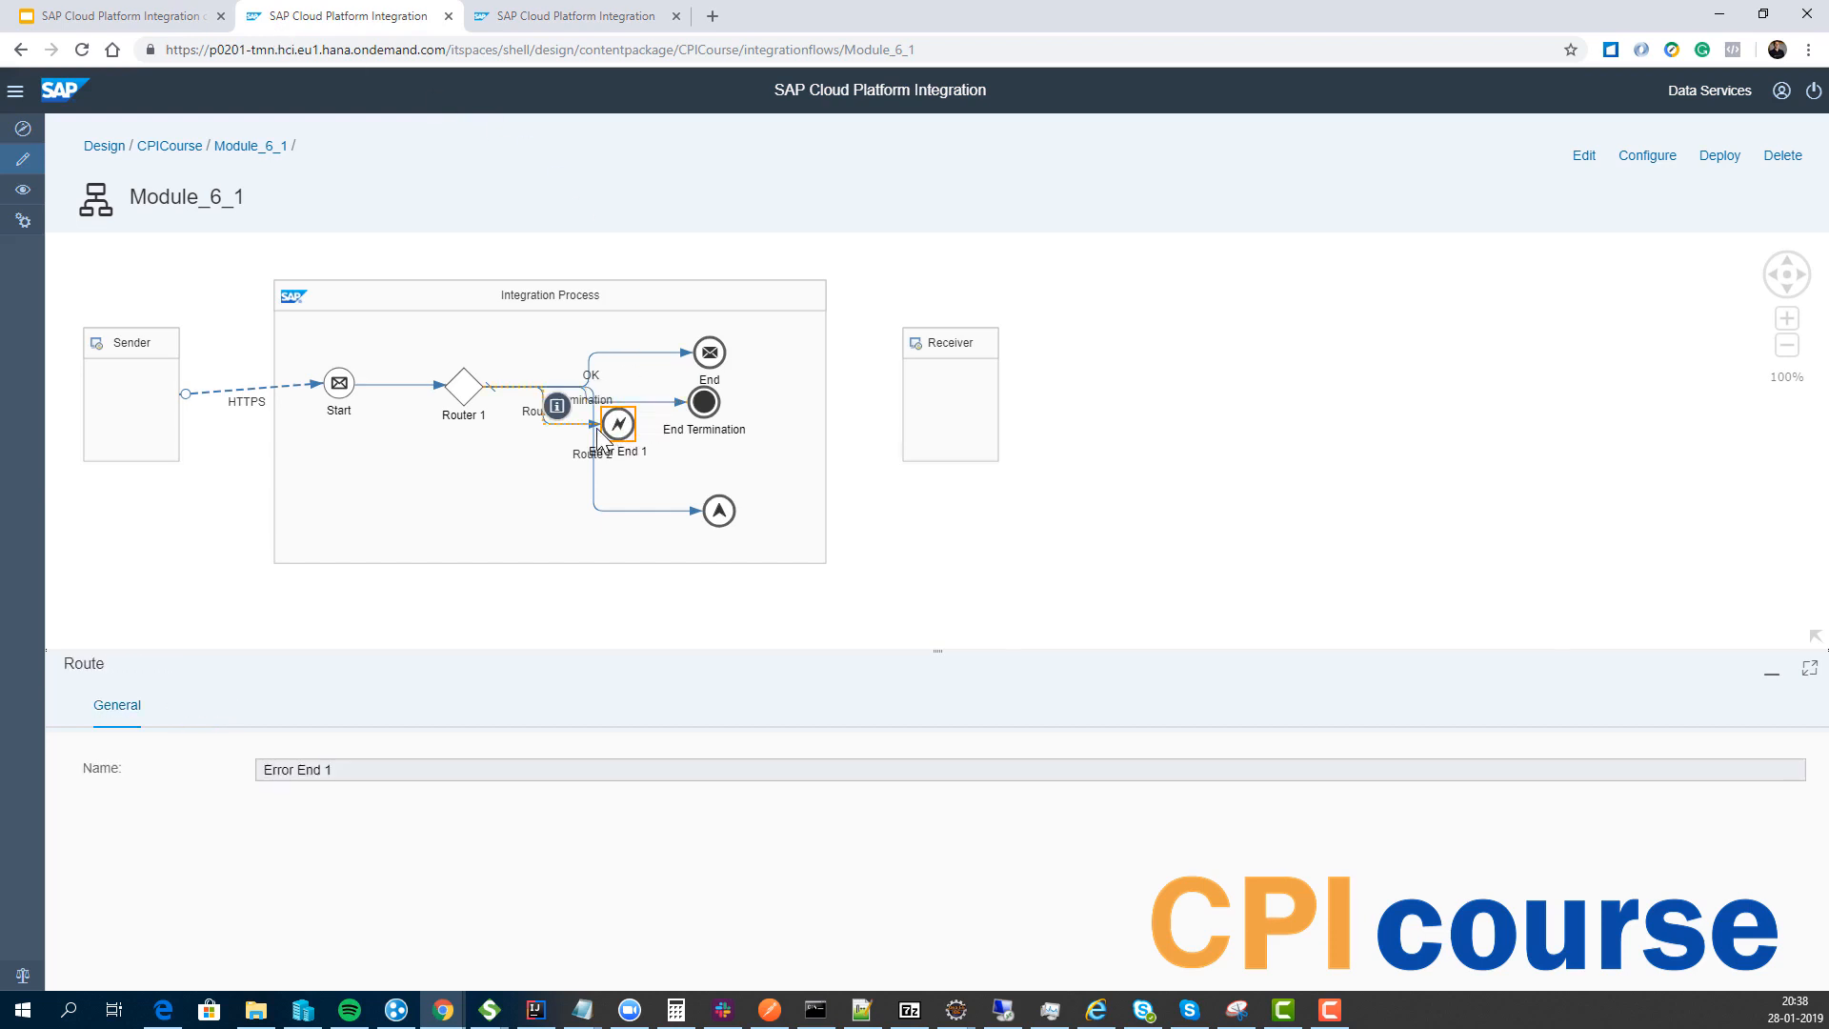
{"action": "left_click", "coordinate": [215, 712]}
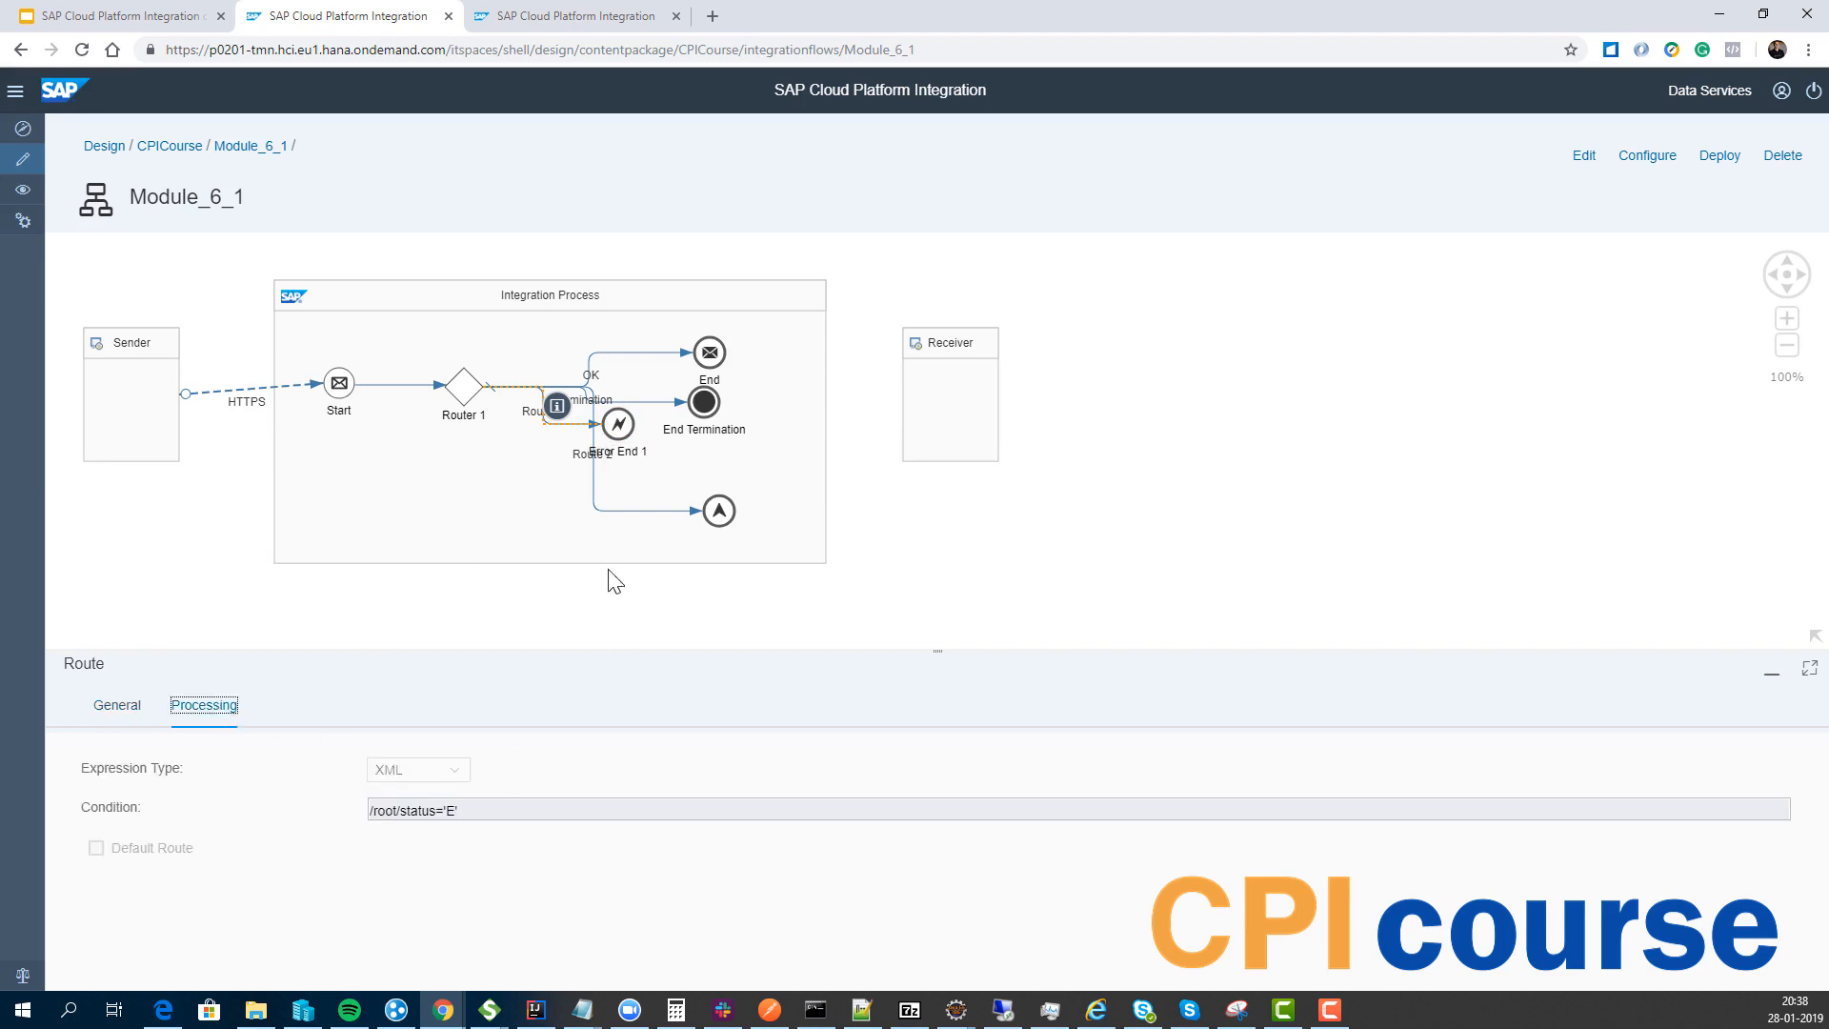
{"action": "left_click", "coordinate": [619, 424]}
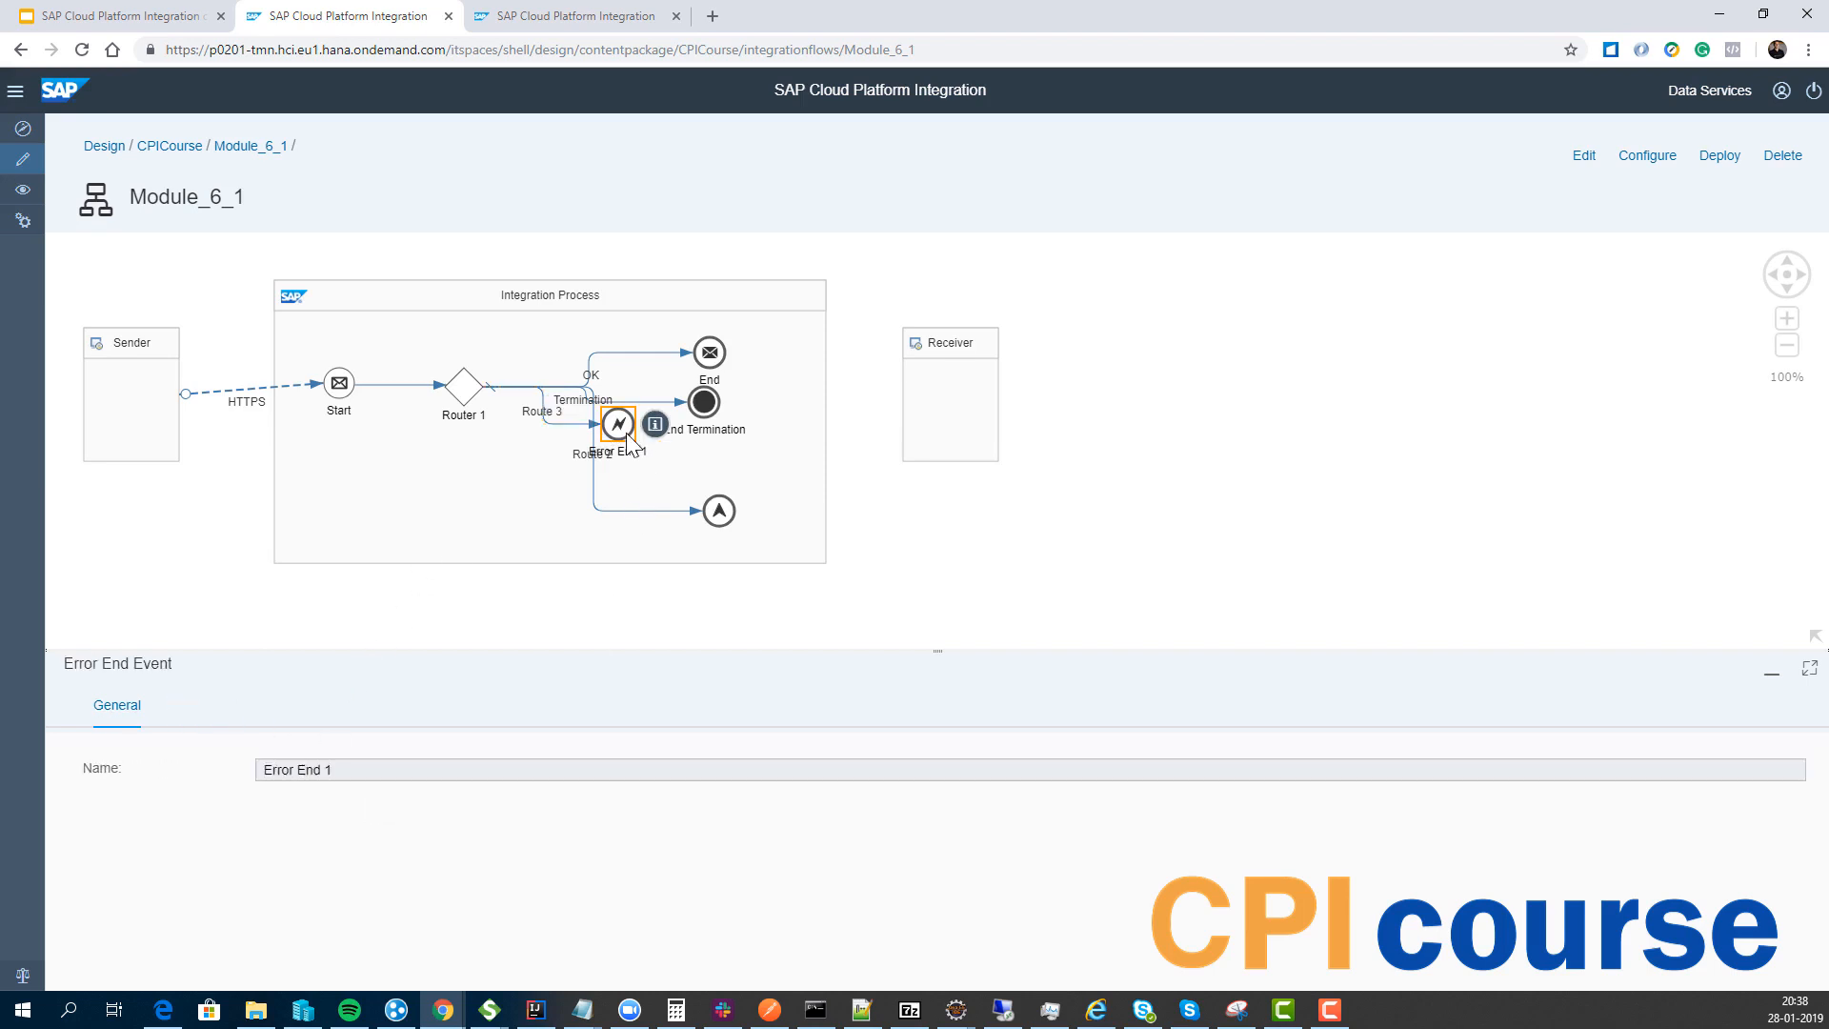
Switch to Postman, set the status element of the module6-1 request body to E and send the request.
{"action": "left_click", "coordinate": [545, 19]}
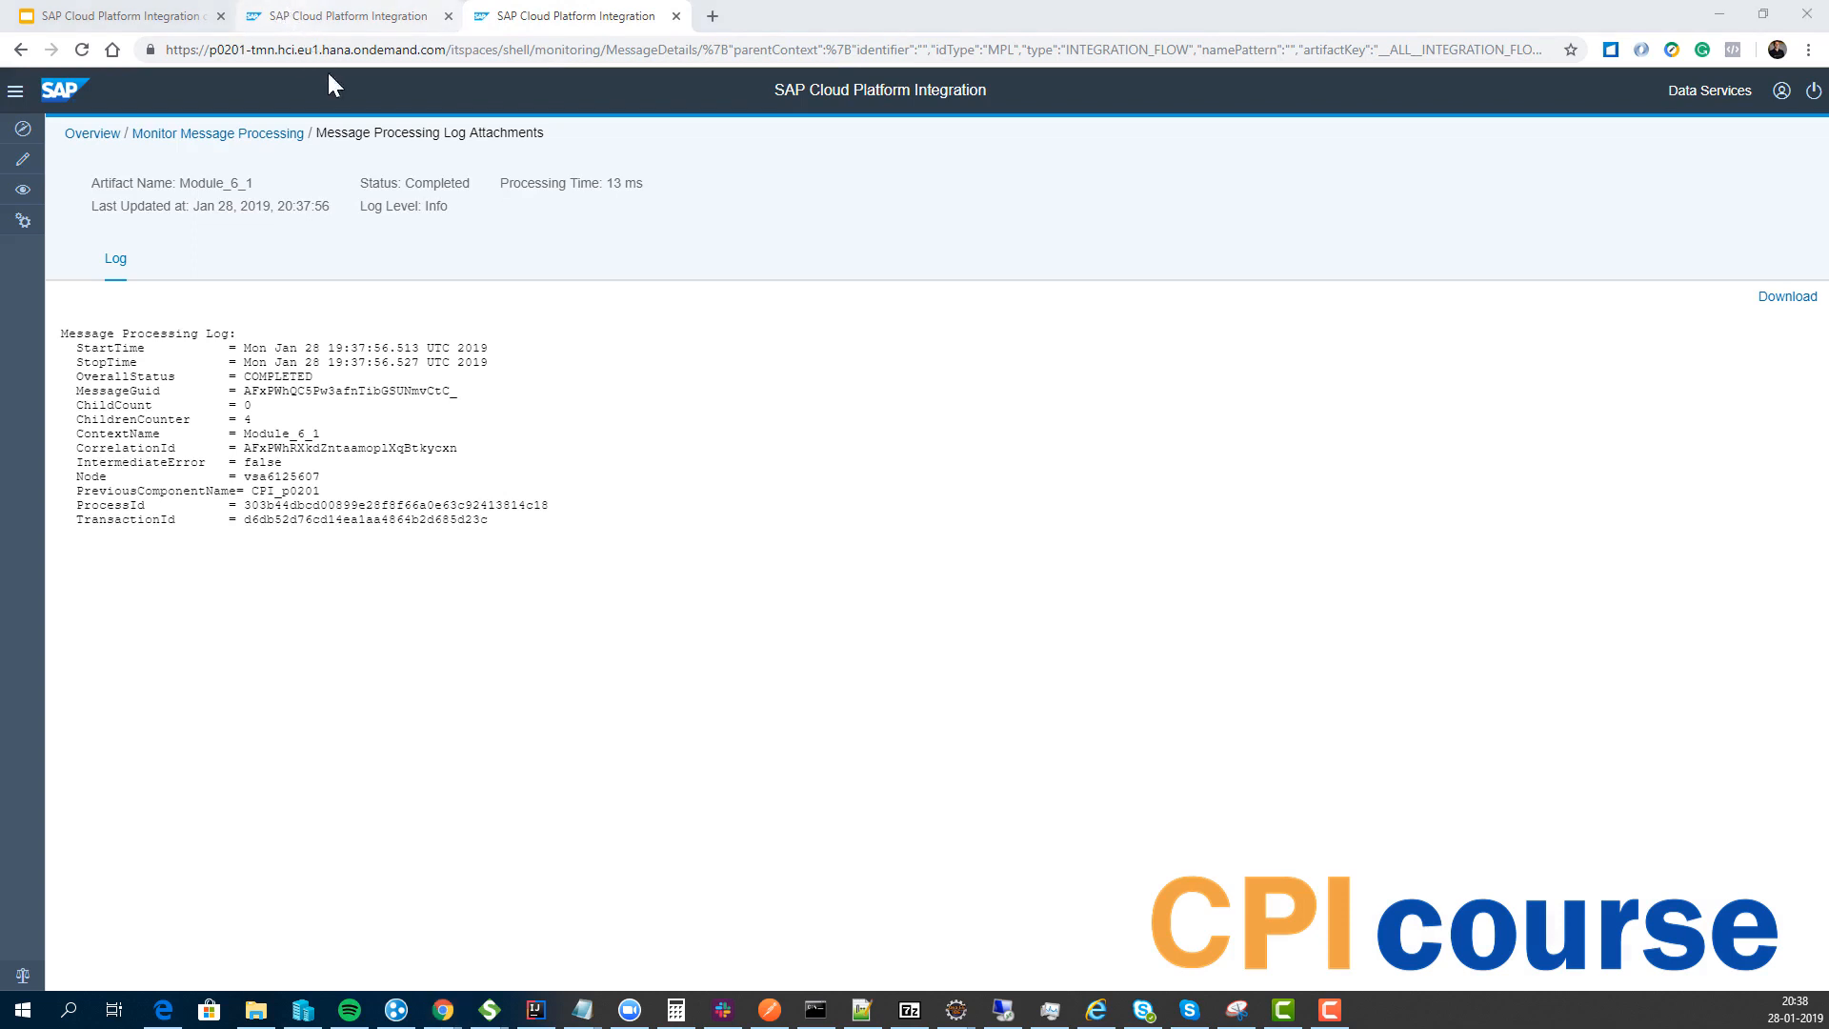
{"action": "key", "text": "alt+Tab"}
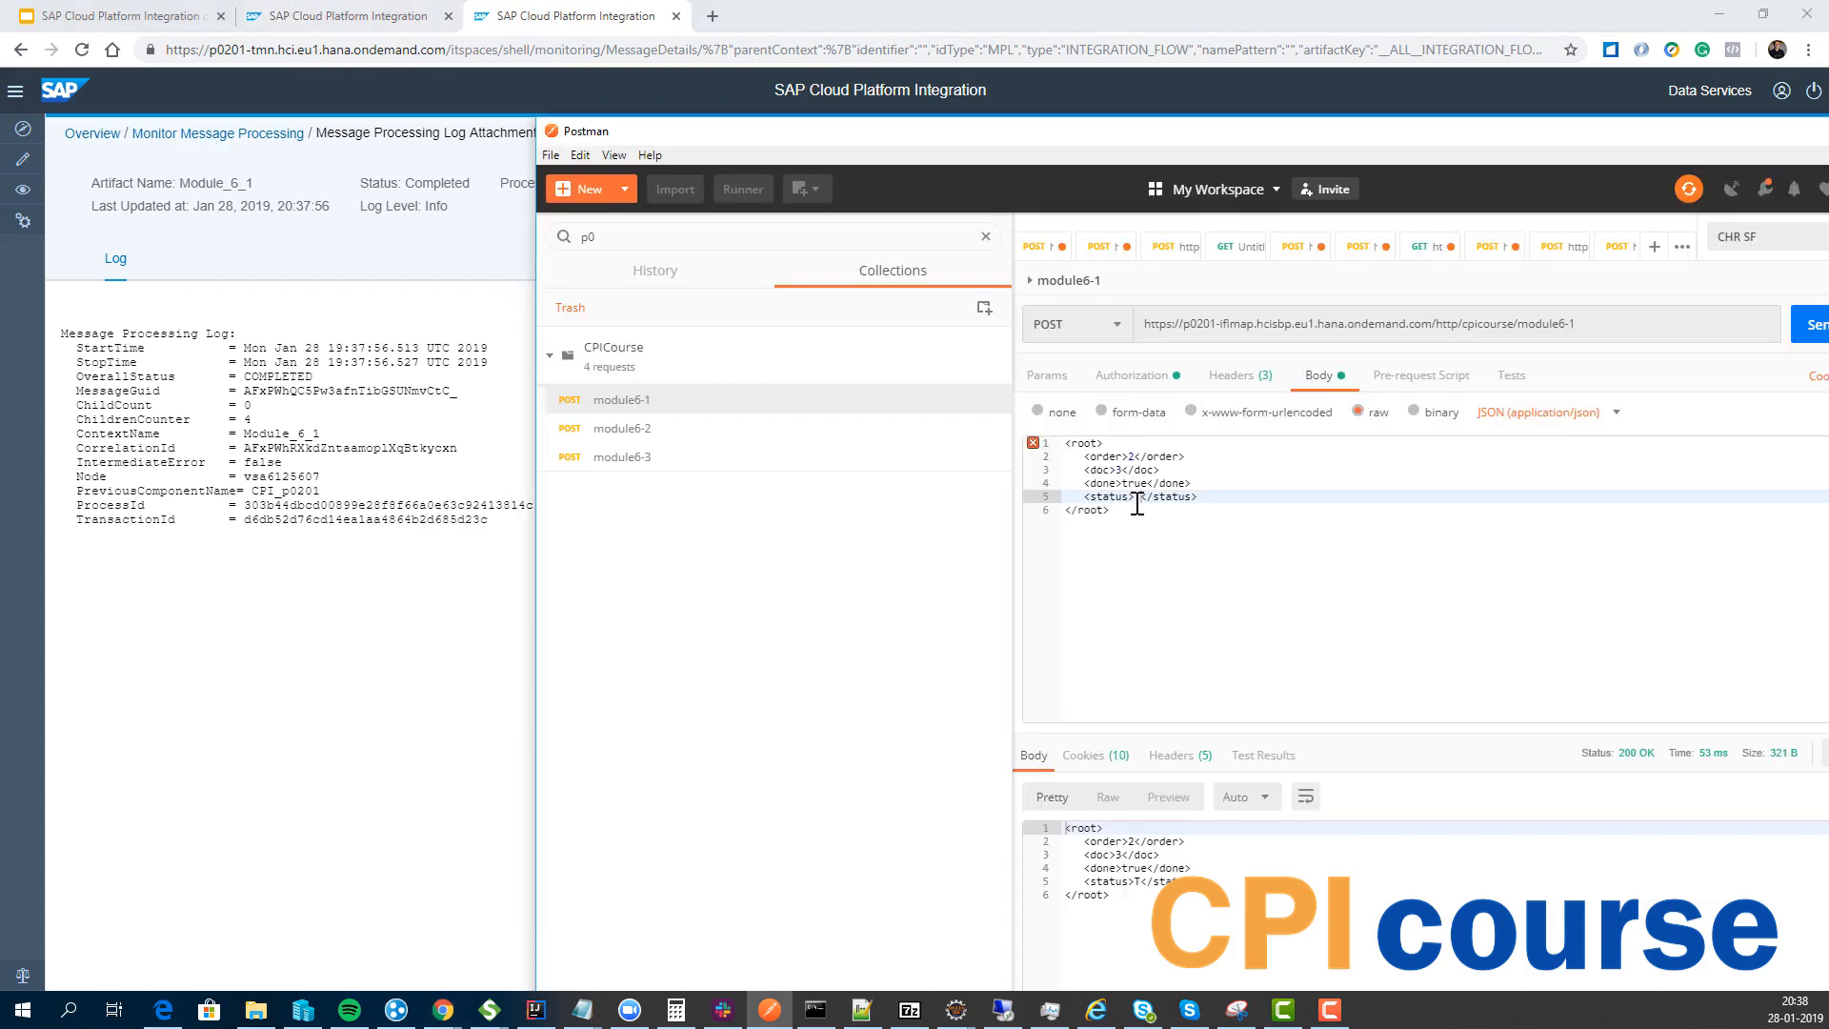
{"action": "type", "text": "E"}
{"action": "left_click", "coordinate": [1810, 325]}
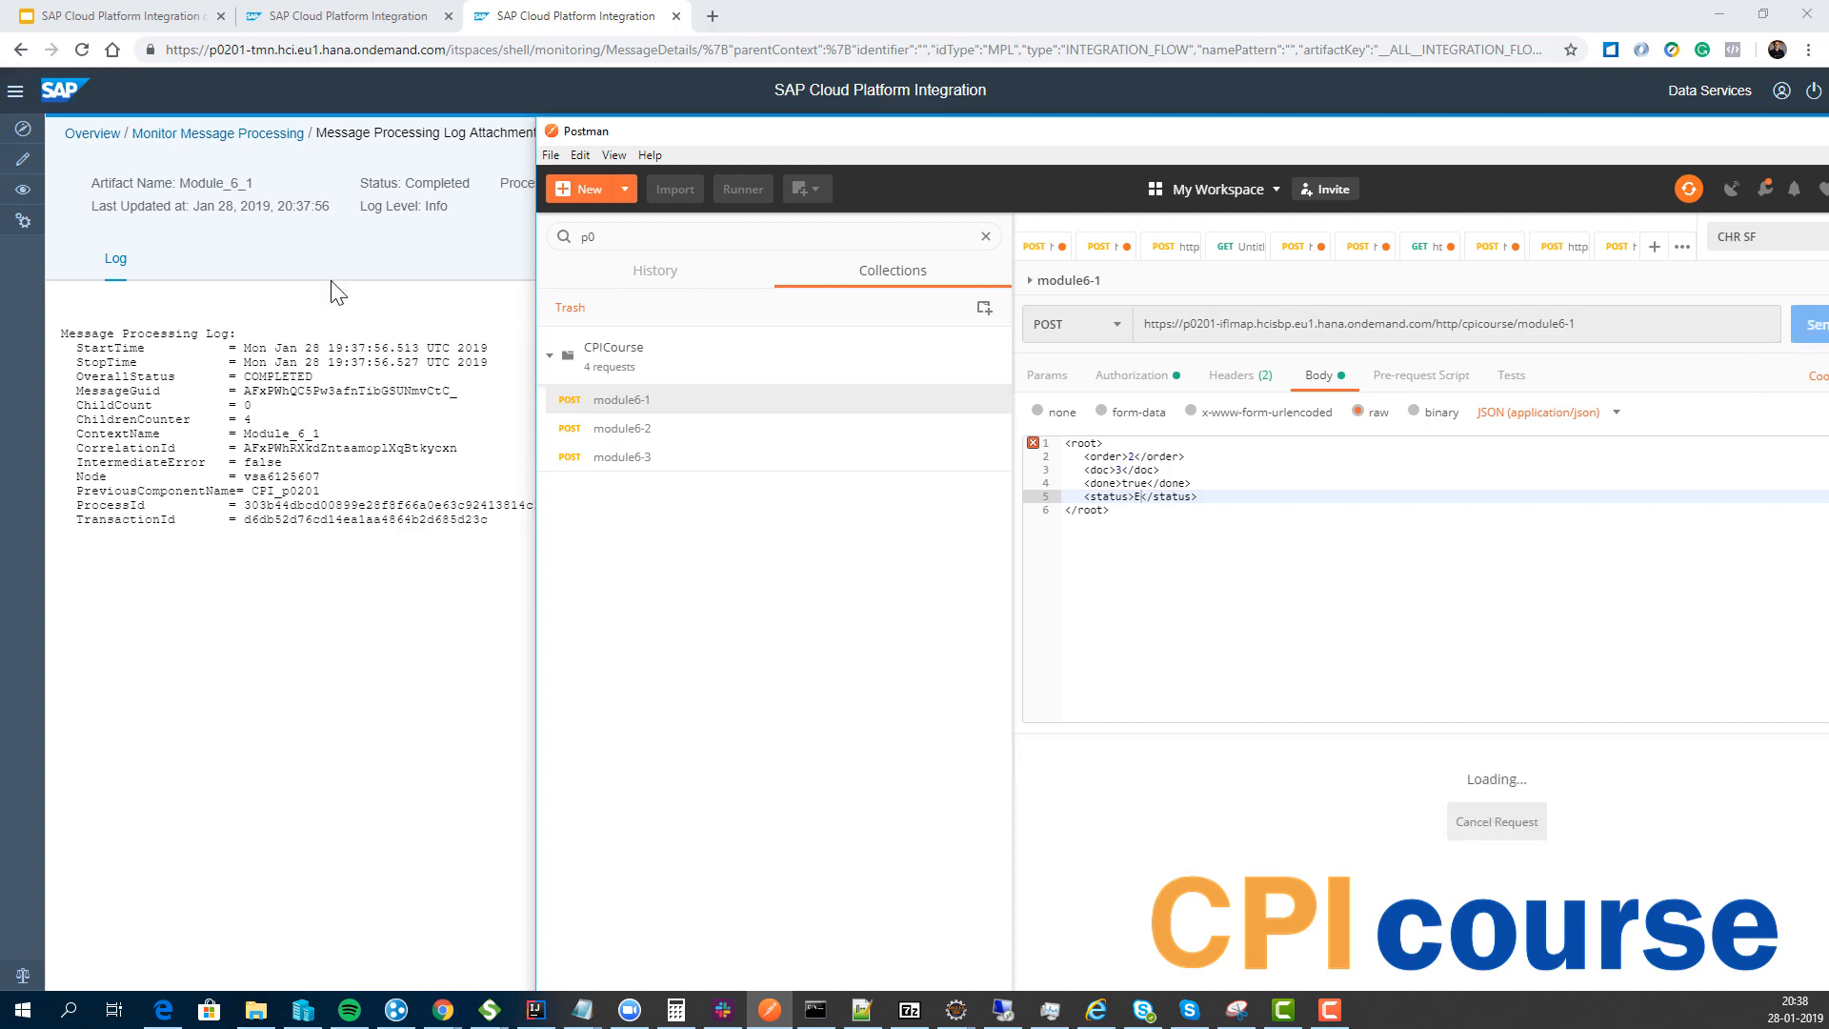
Return to the message monitoring list in the browser, select the newest Module_6_1 message and review its error details.
{"action": "left_click", "coordinate": [204, 136]}
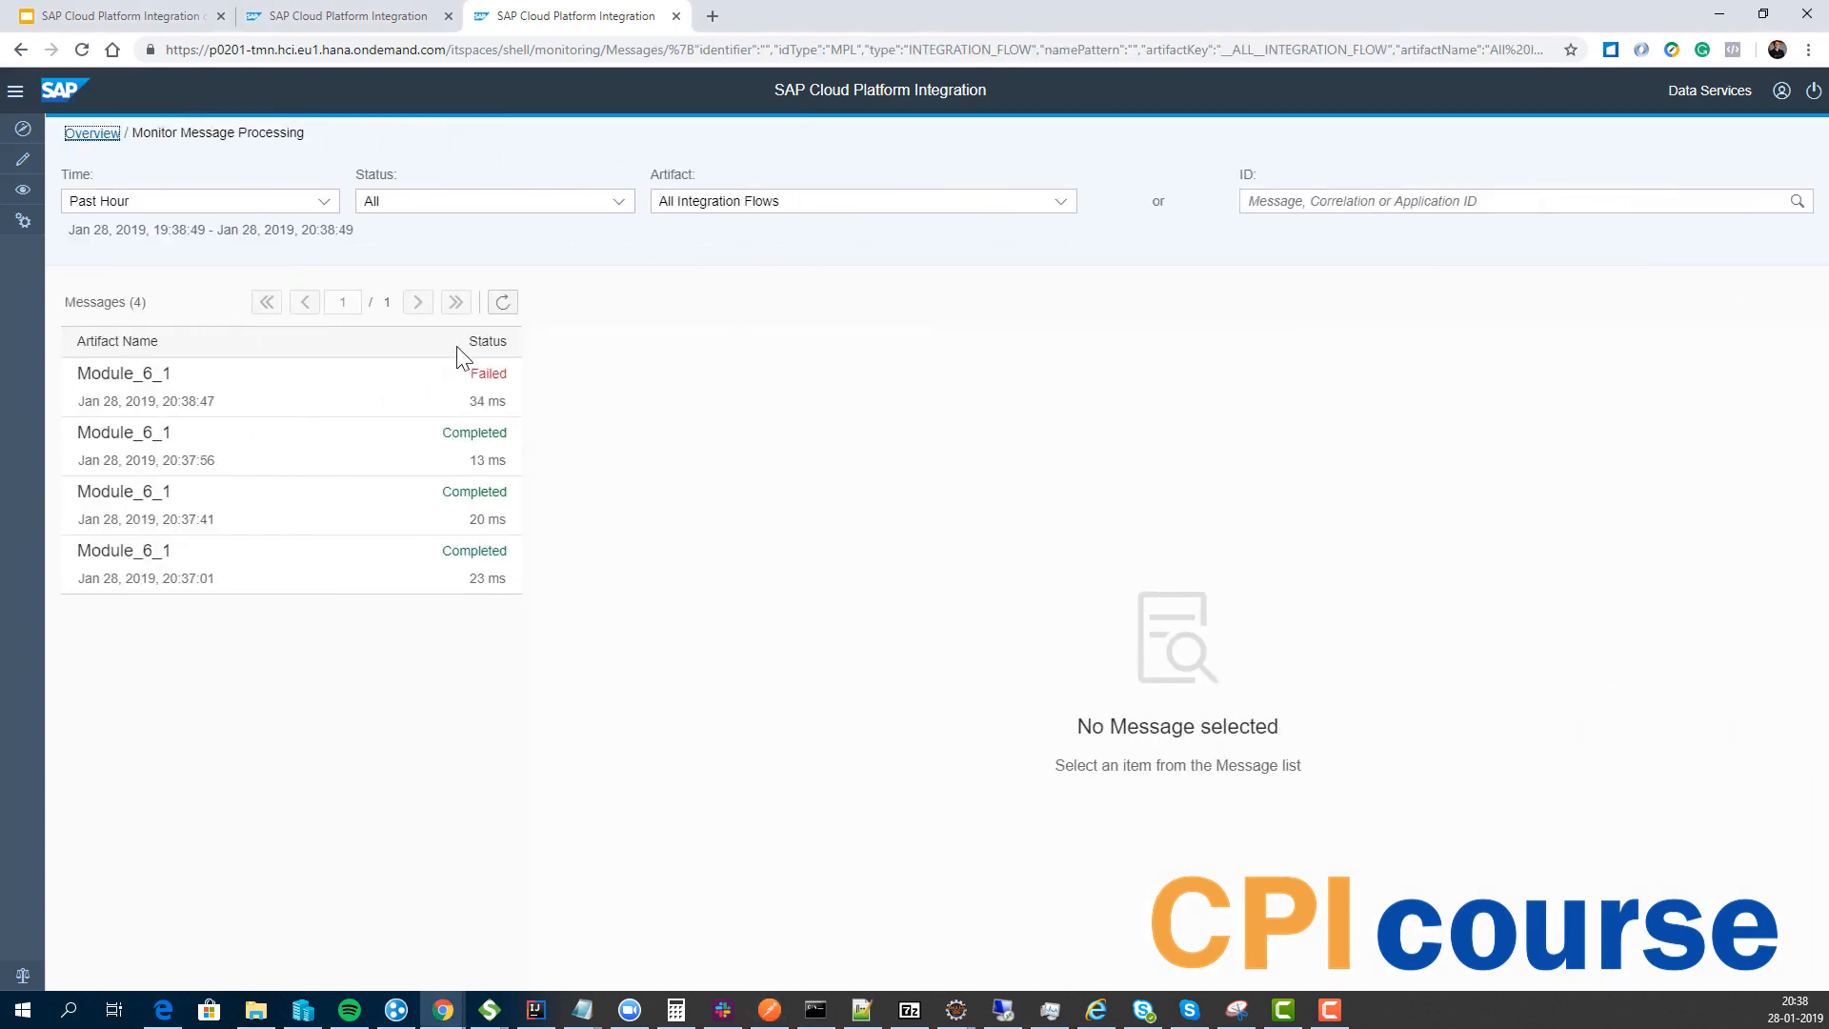
{"action": "left_click", "coordinate": [445, 373]}
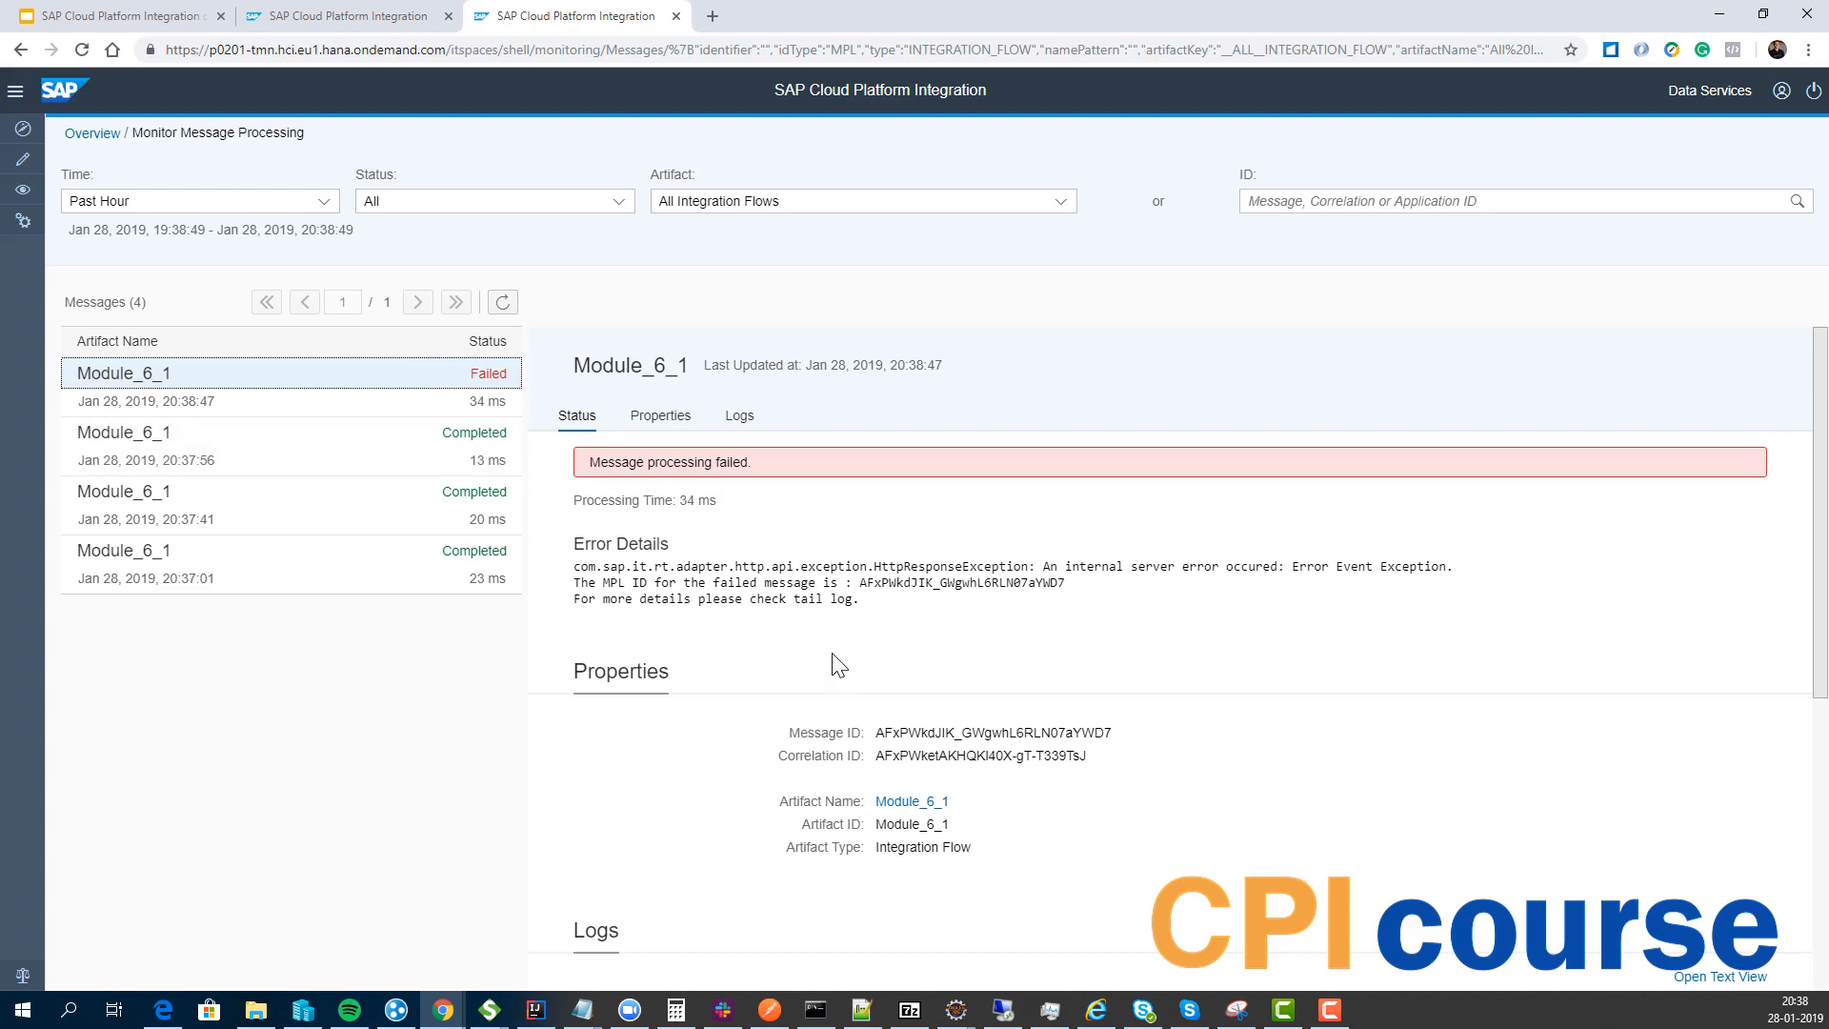
{"action": "left_click_drag", "start_coordinate": [921, 569], "coordinate": [1289, 590]}
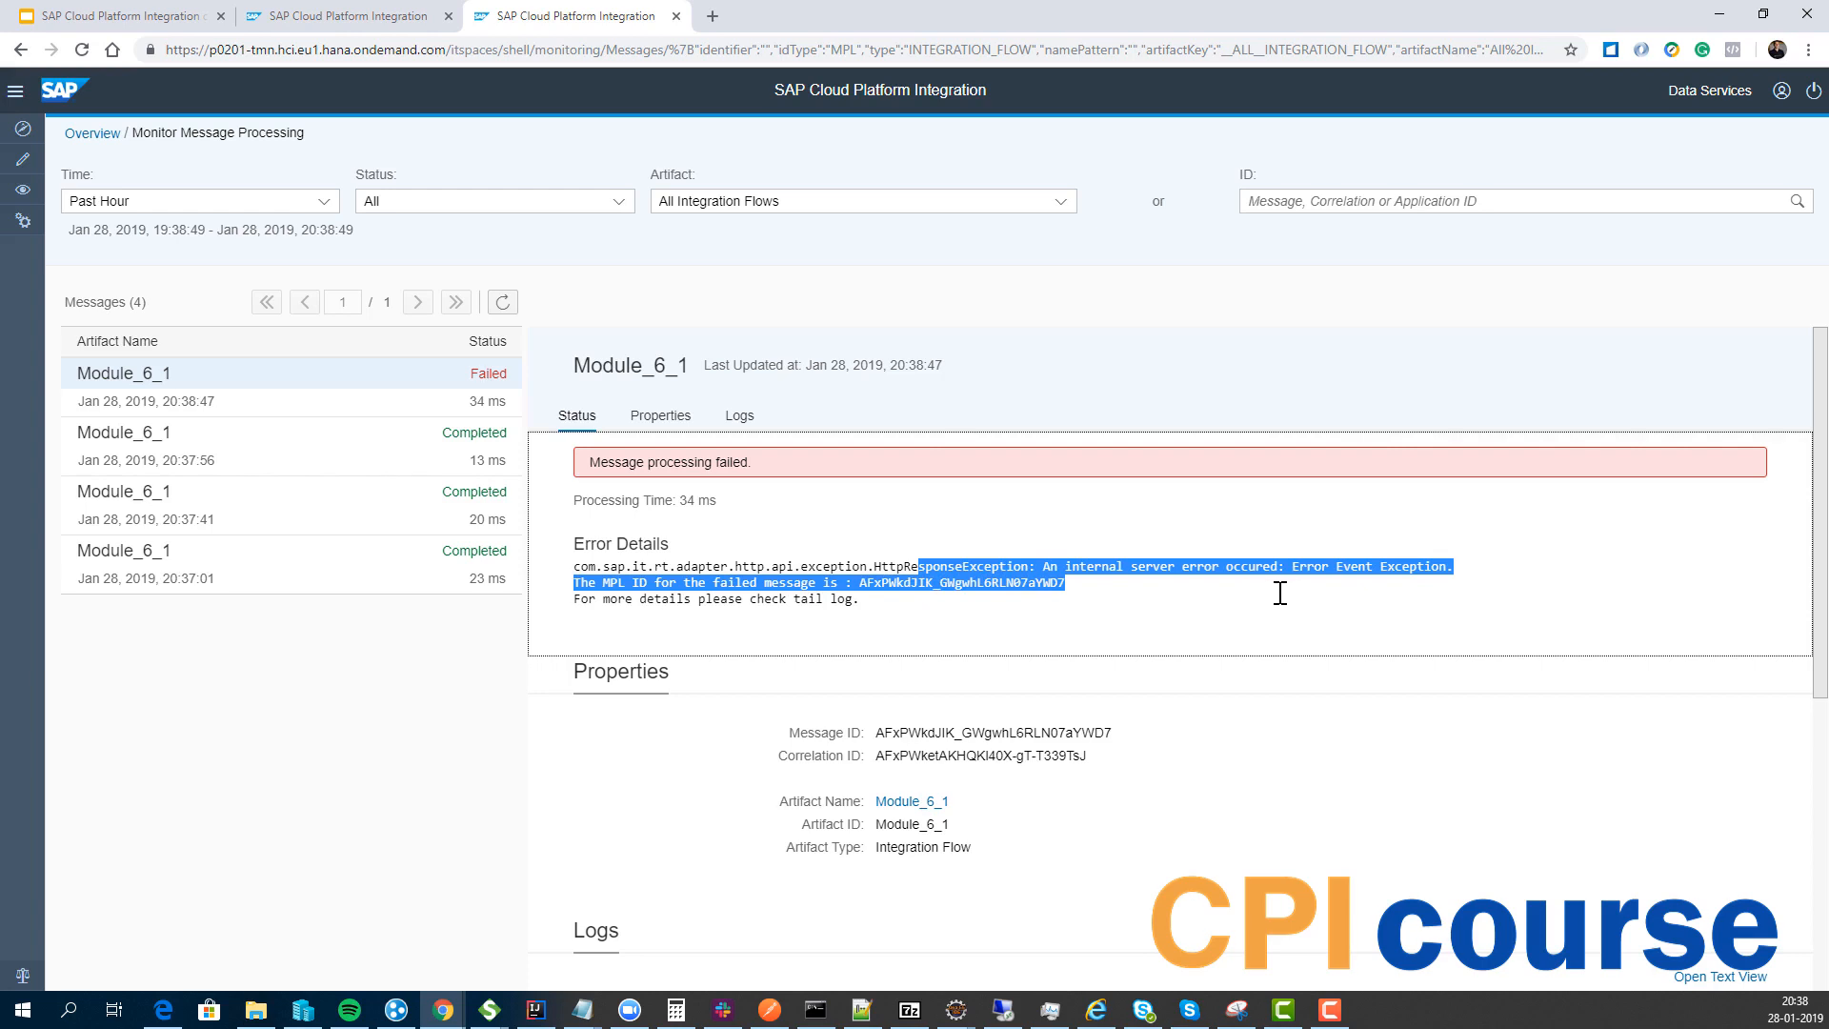
{"action": "scroll", "coordinate": [813, 803], "scroll_direction": "down", "scroll_amount": 4}
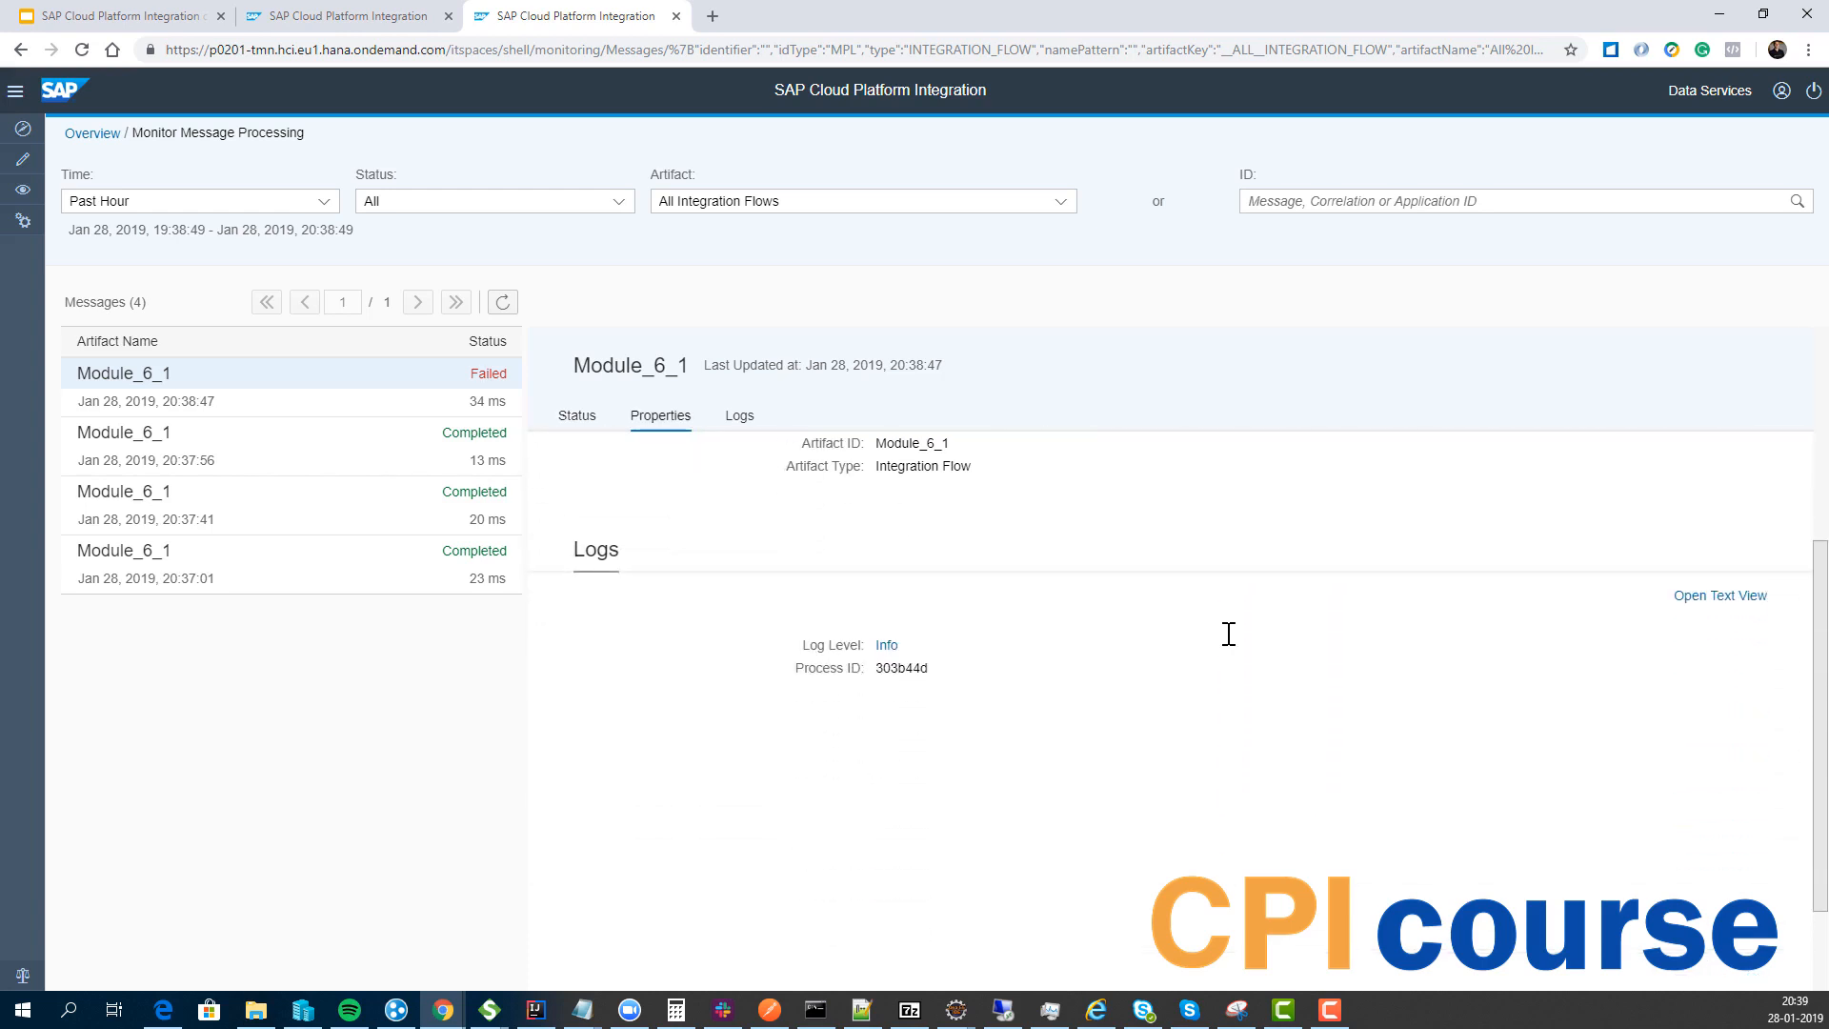
Open the failed message's processing log in text view and examine its error lines.
{"action": "left_click", "coordinate": [1736, 598]}
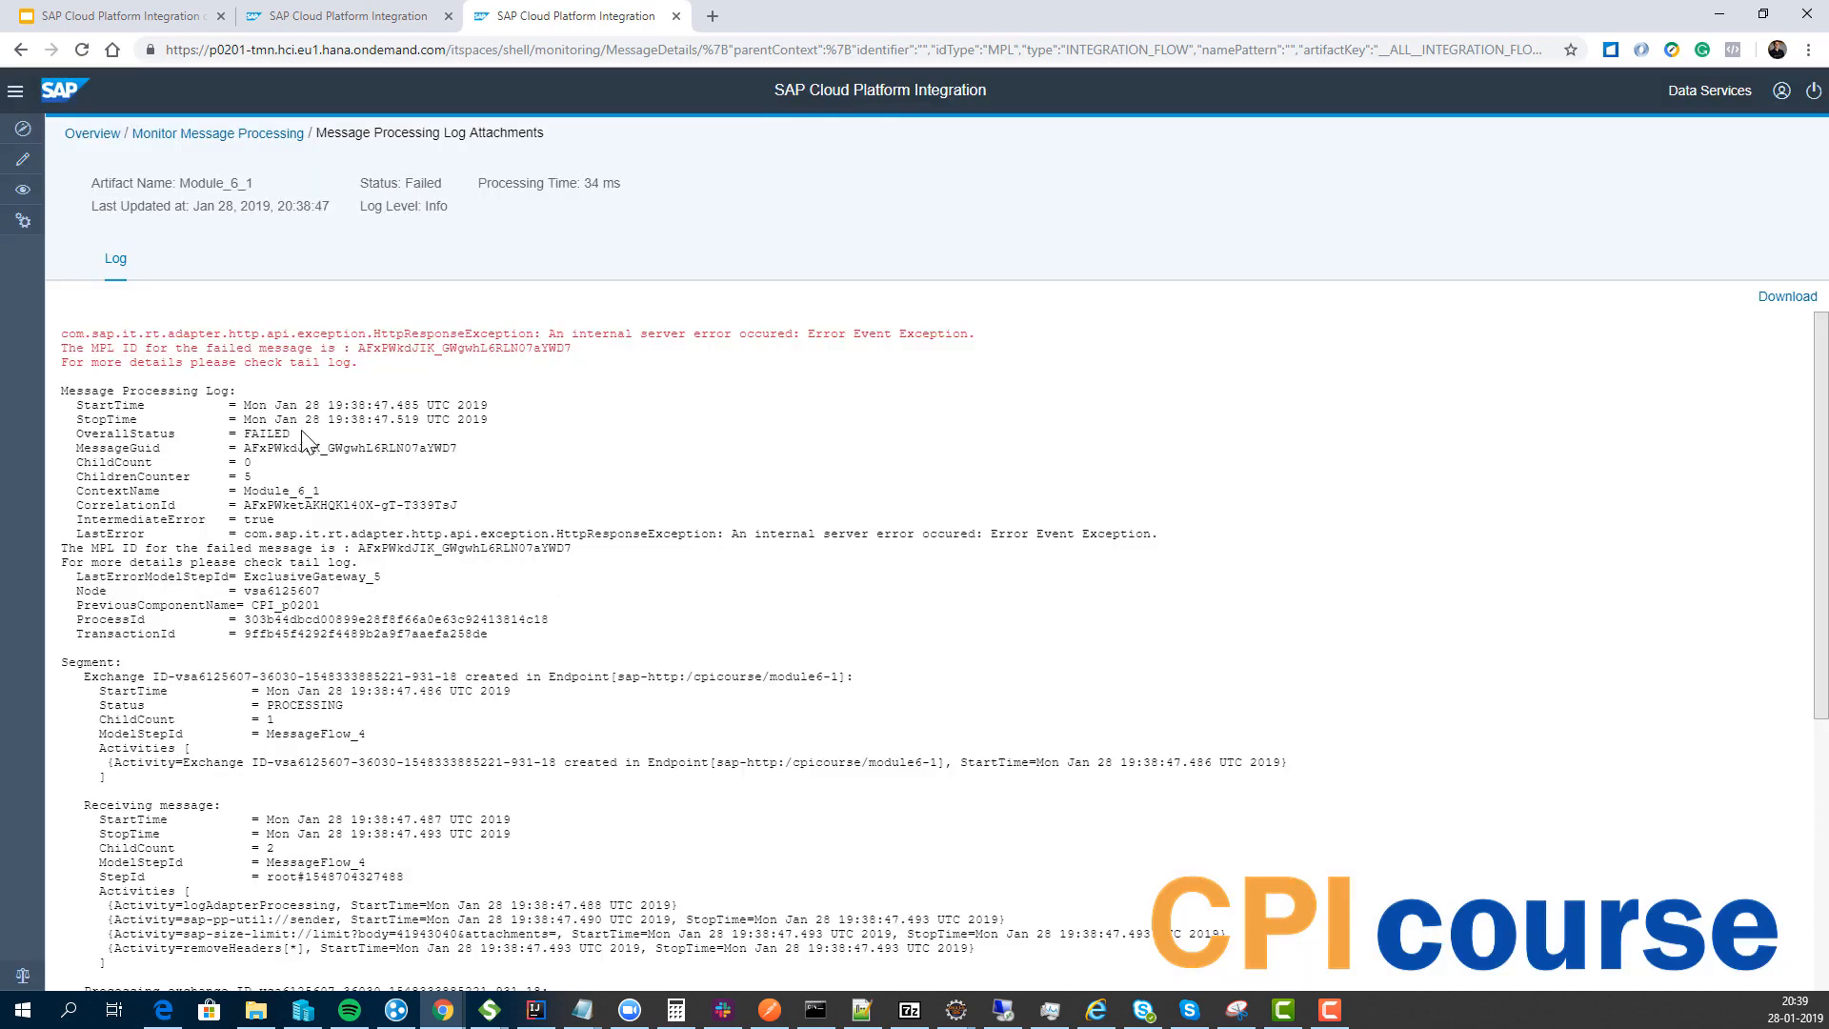
{"action": "left_click_drag", "start_coordinate": [391, 350], "coordinate": [656, 555]}
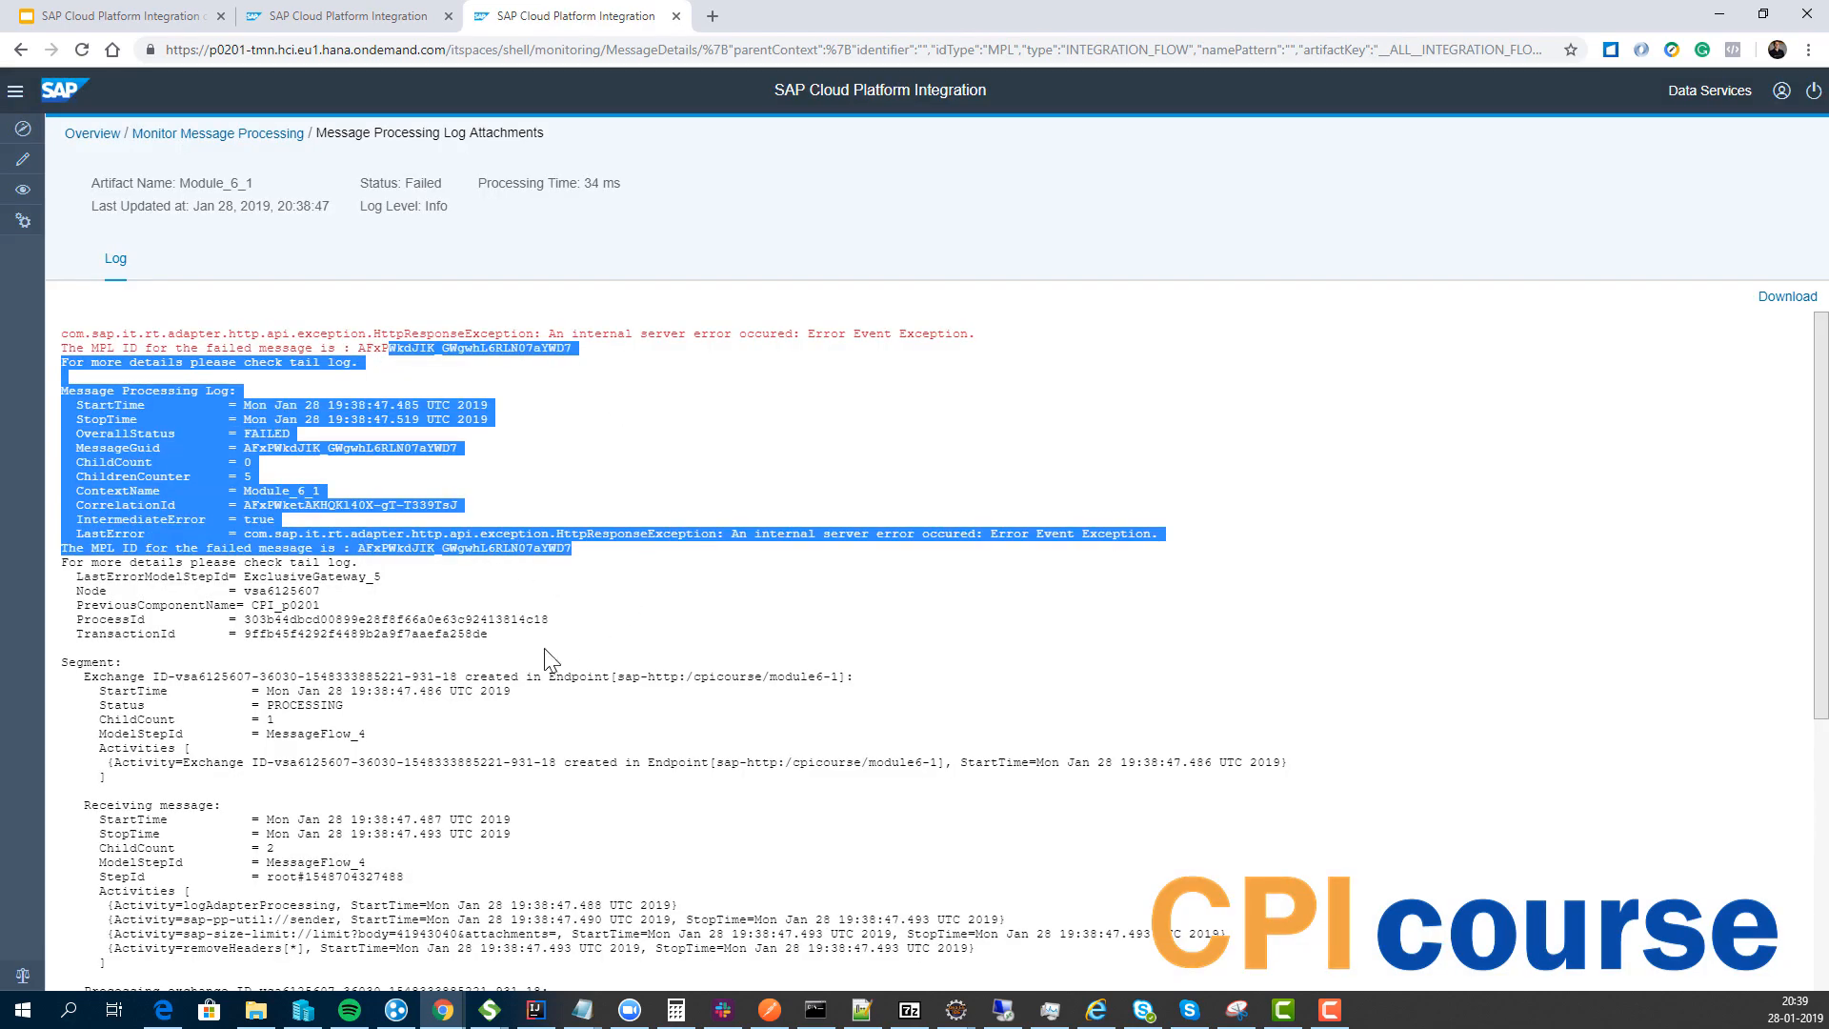
{"action": "left_click", "coordinate": [505, 674]}
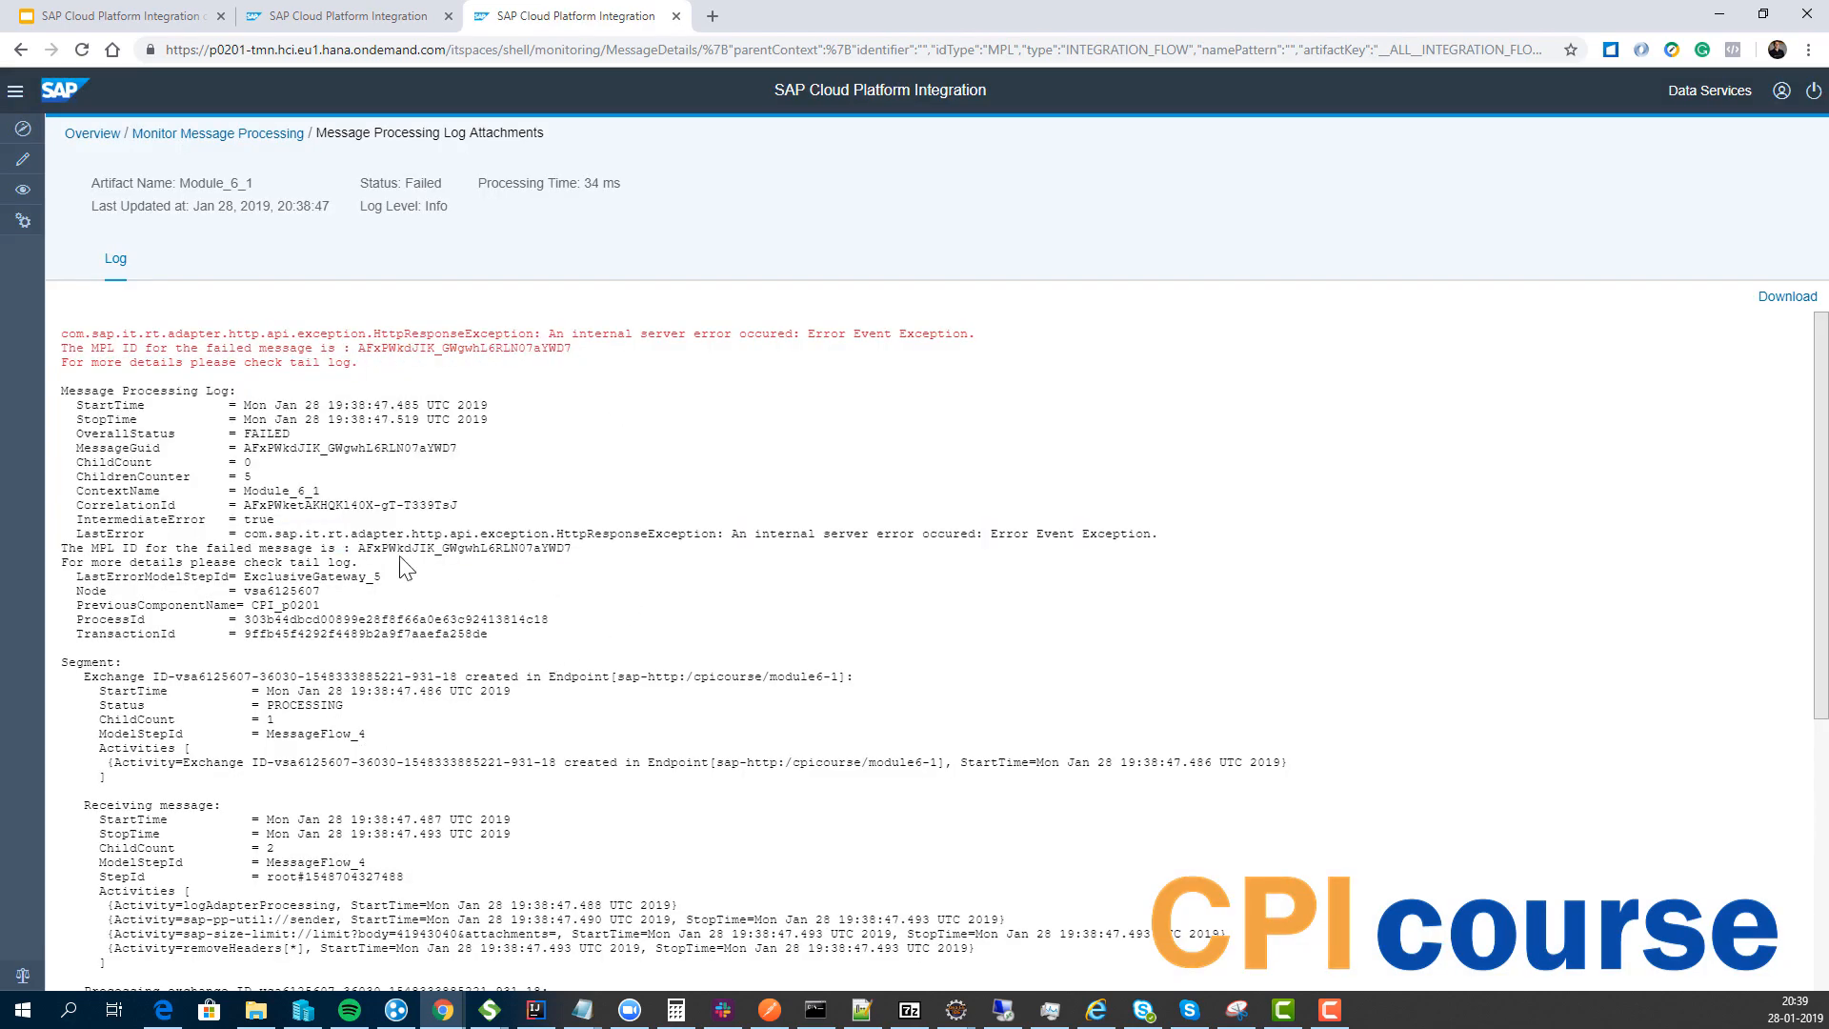
{"action": "left_click_drag", "start_coordinate": [610, 335], "coordinate": [976, 335]}
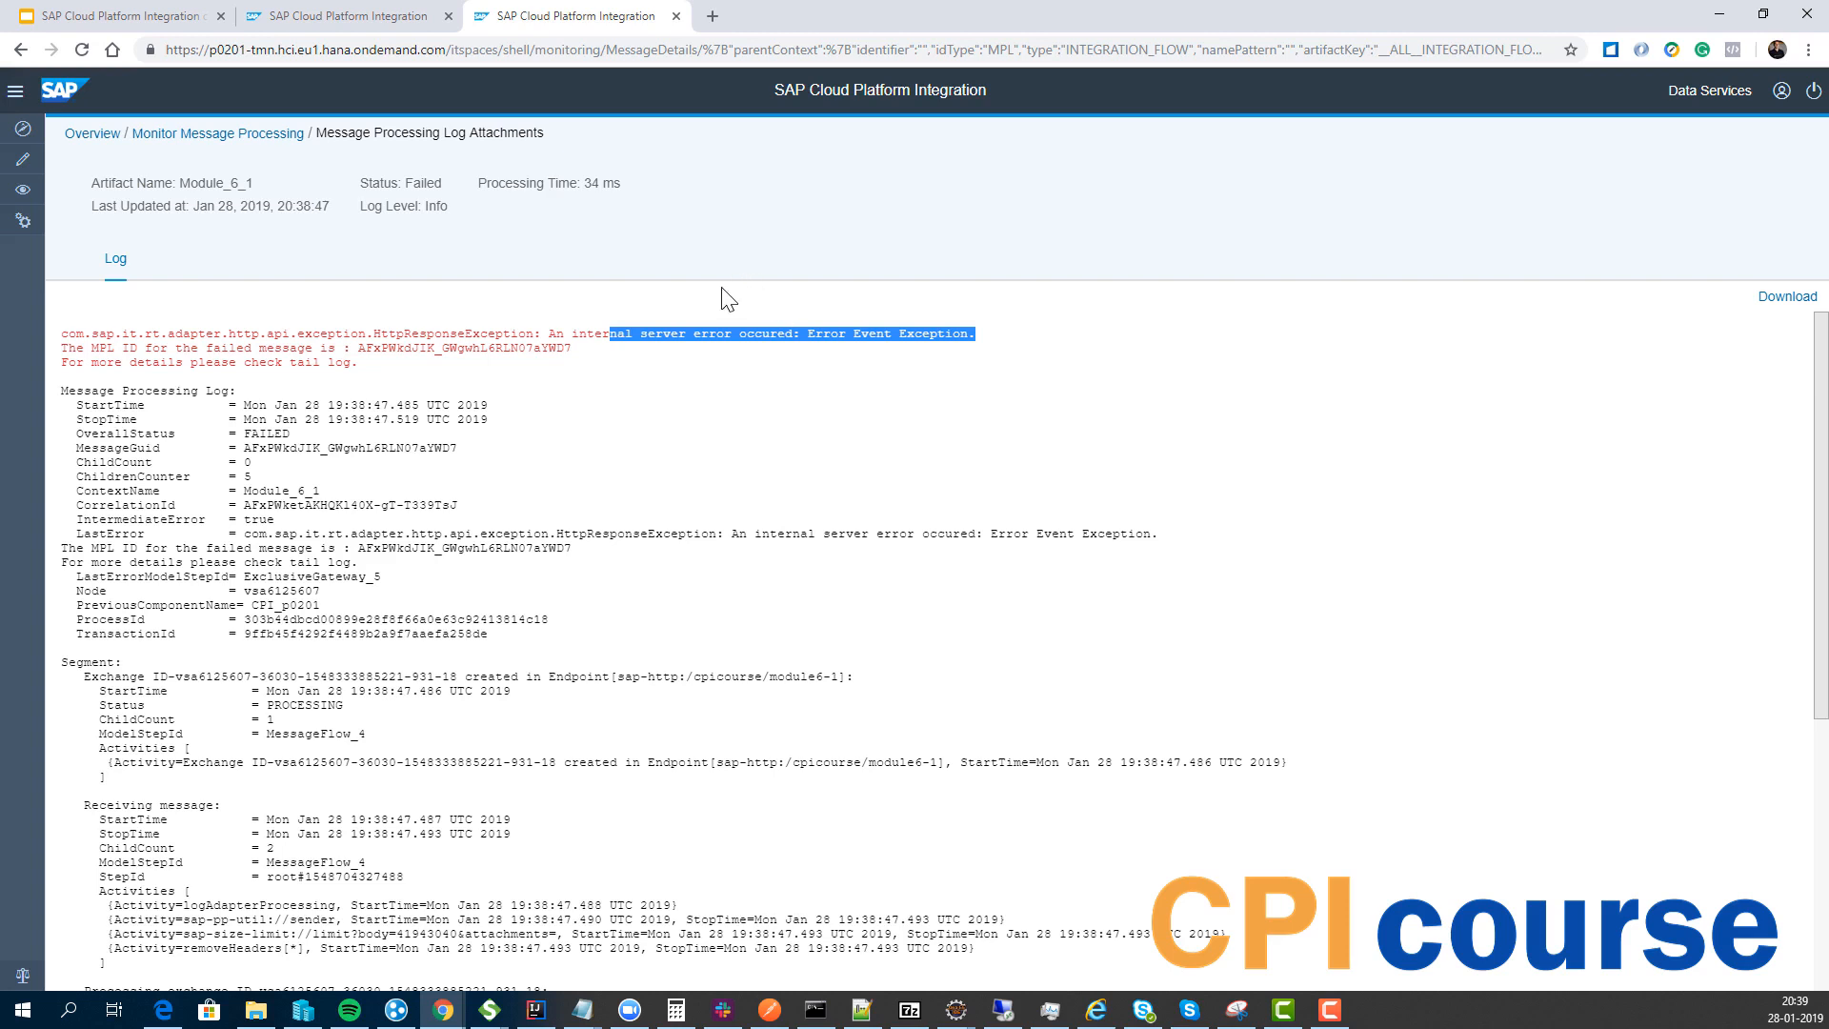
In the Module_6_1 flow design, inspect the Escalation End event and the processing settings of the route leading to it.
{"action": "left_click", "coordinate": [266, 29]}
{"action": "left_click", "coordinate": [717, 507]}
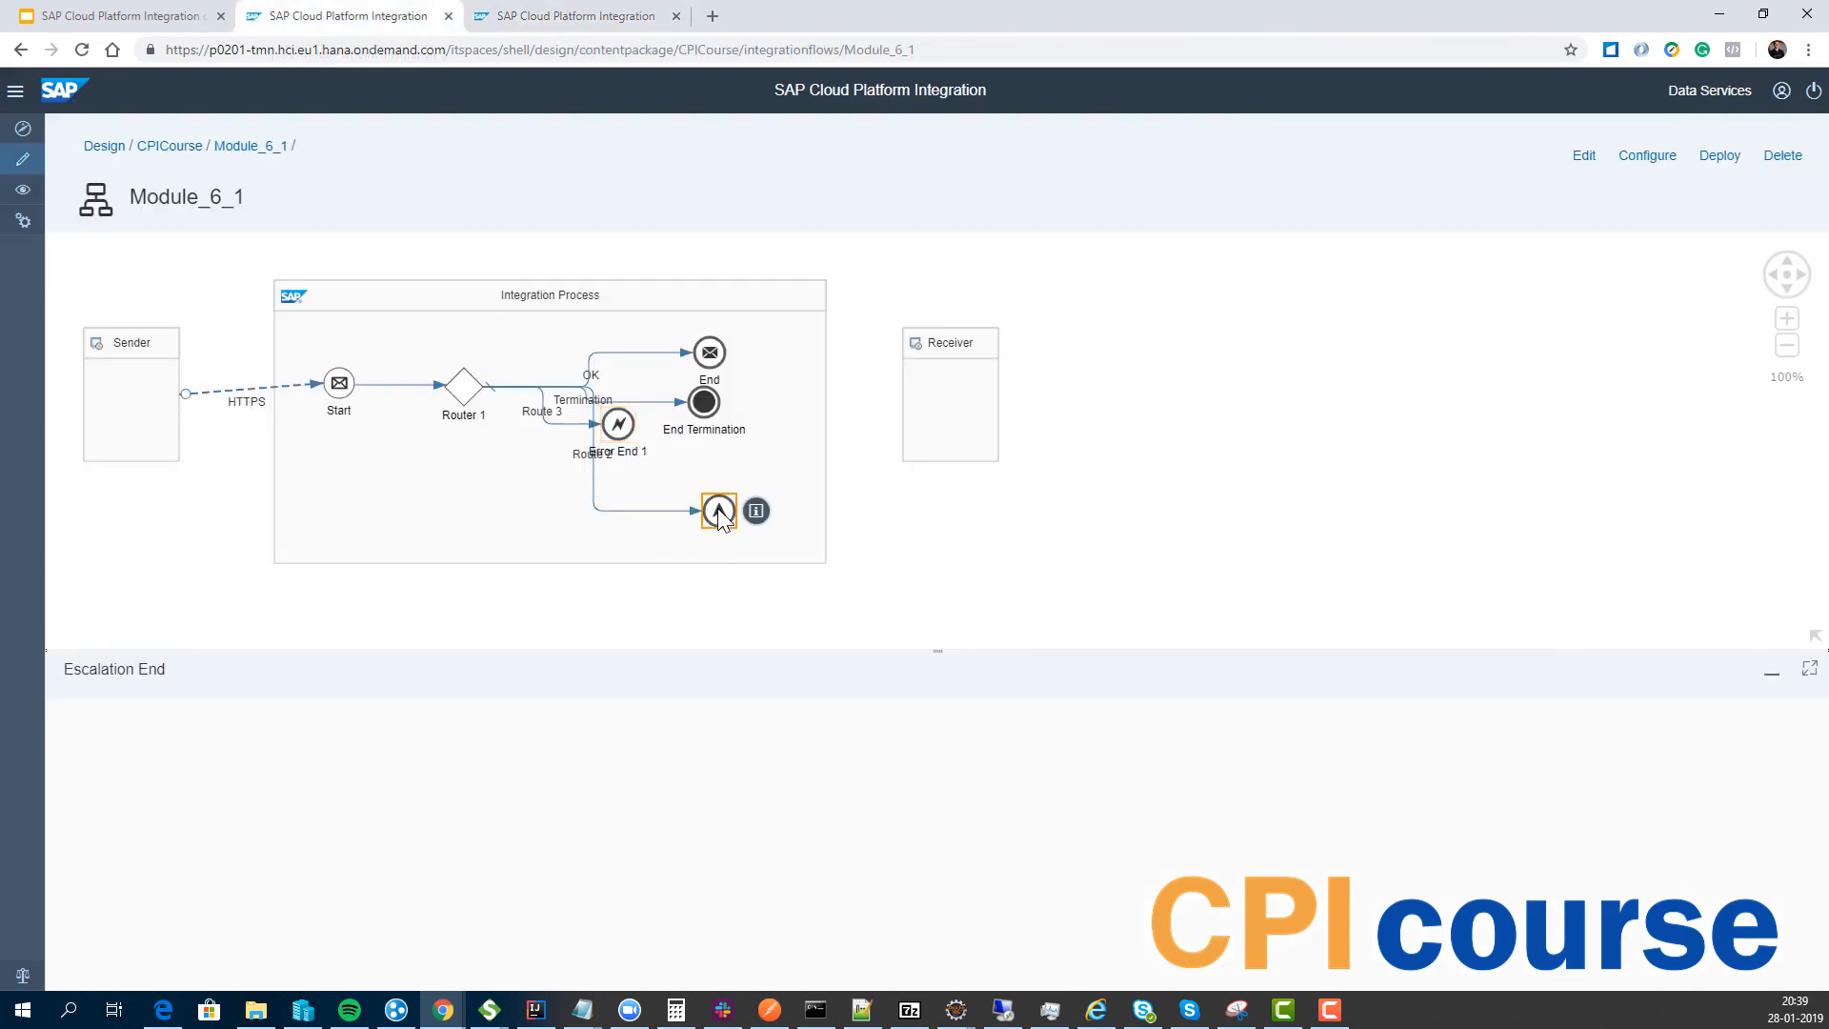
{"action": "left_click", "coordinate": [689, 512]}
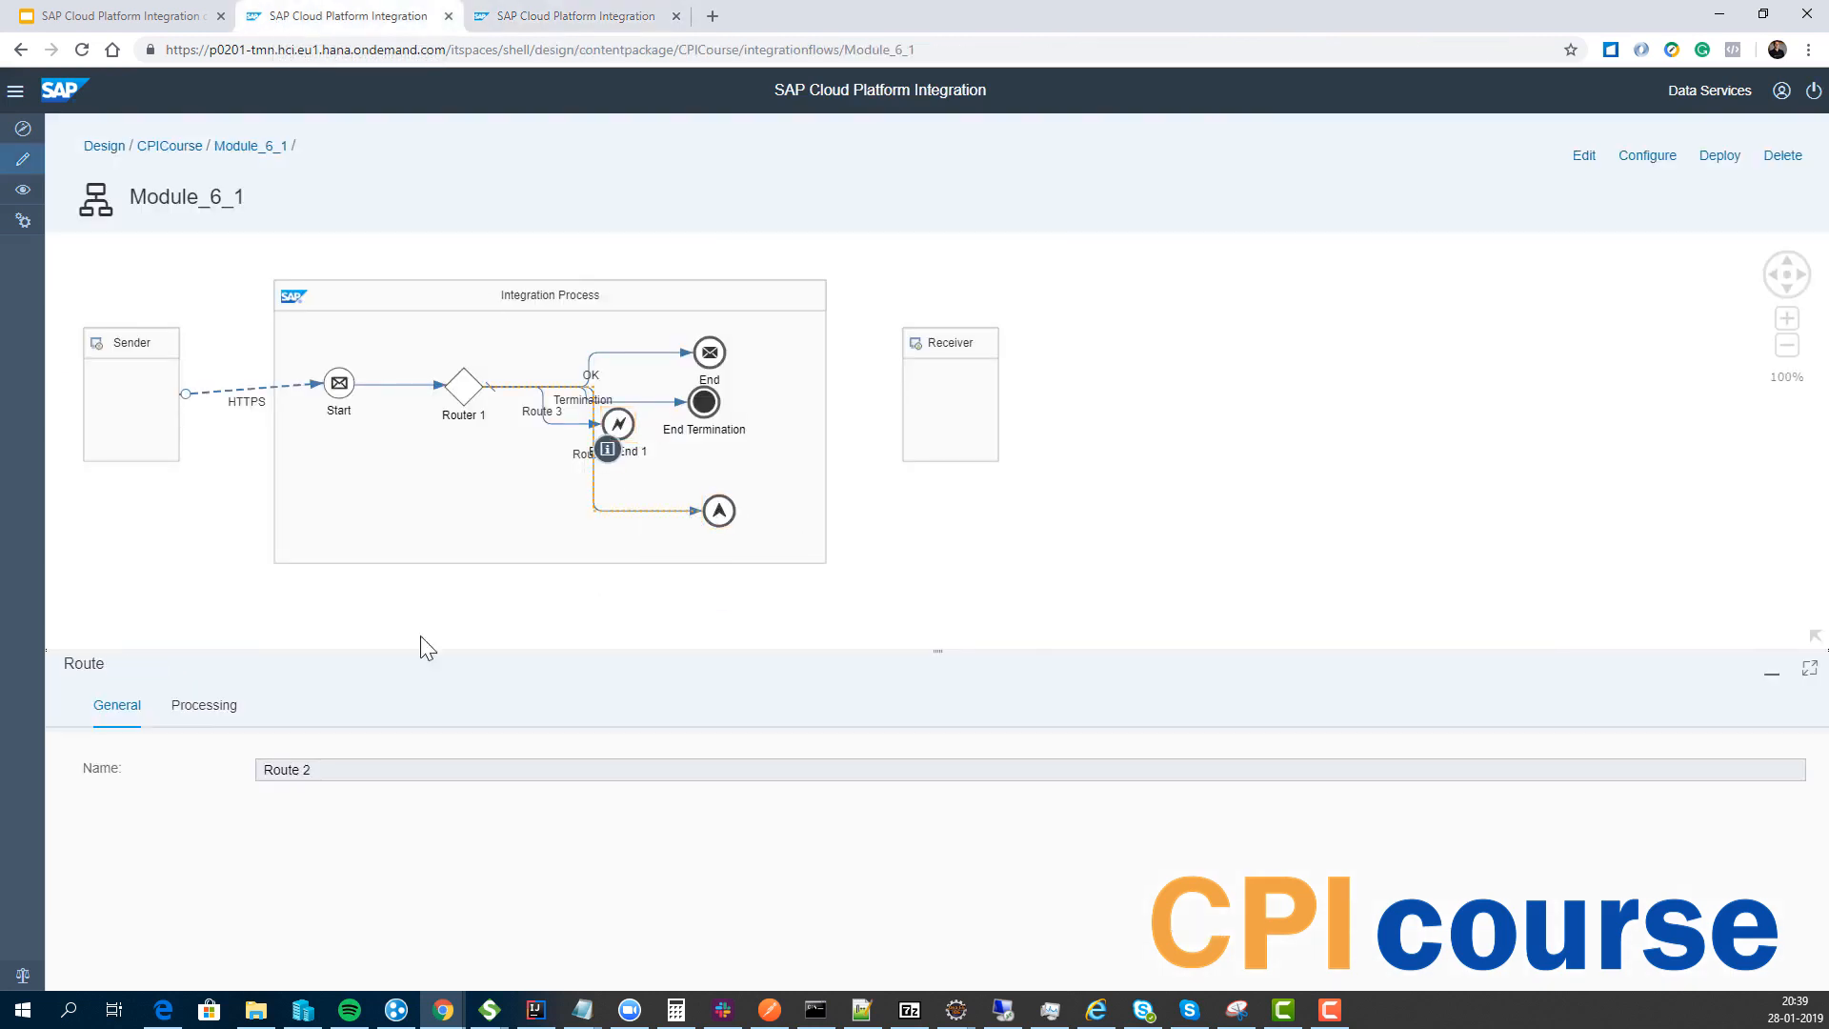
{"action": "left_click", "coordinate": [223, 707]}
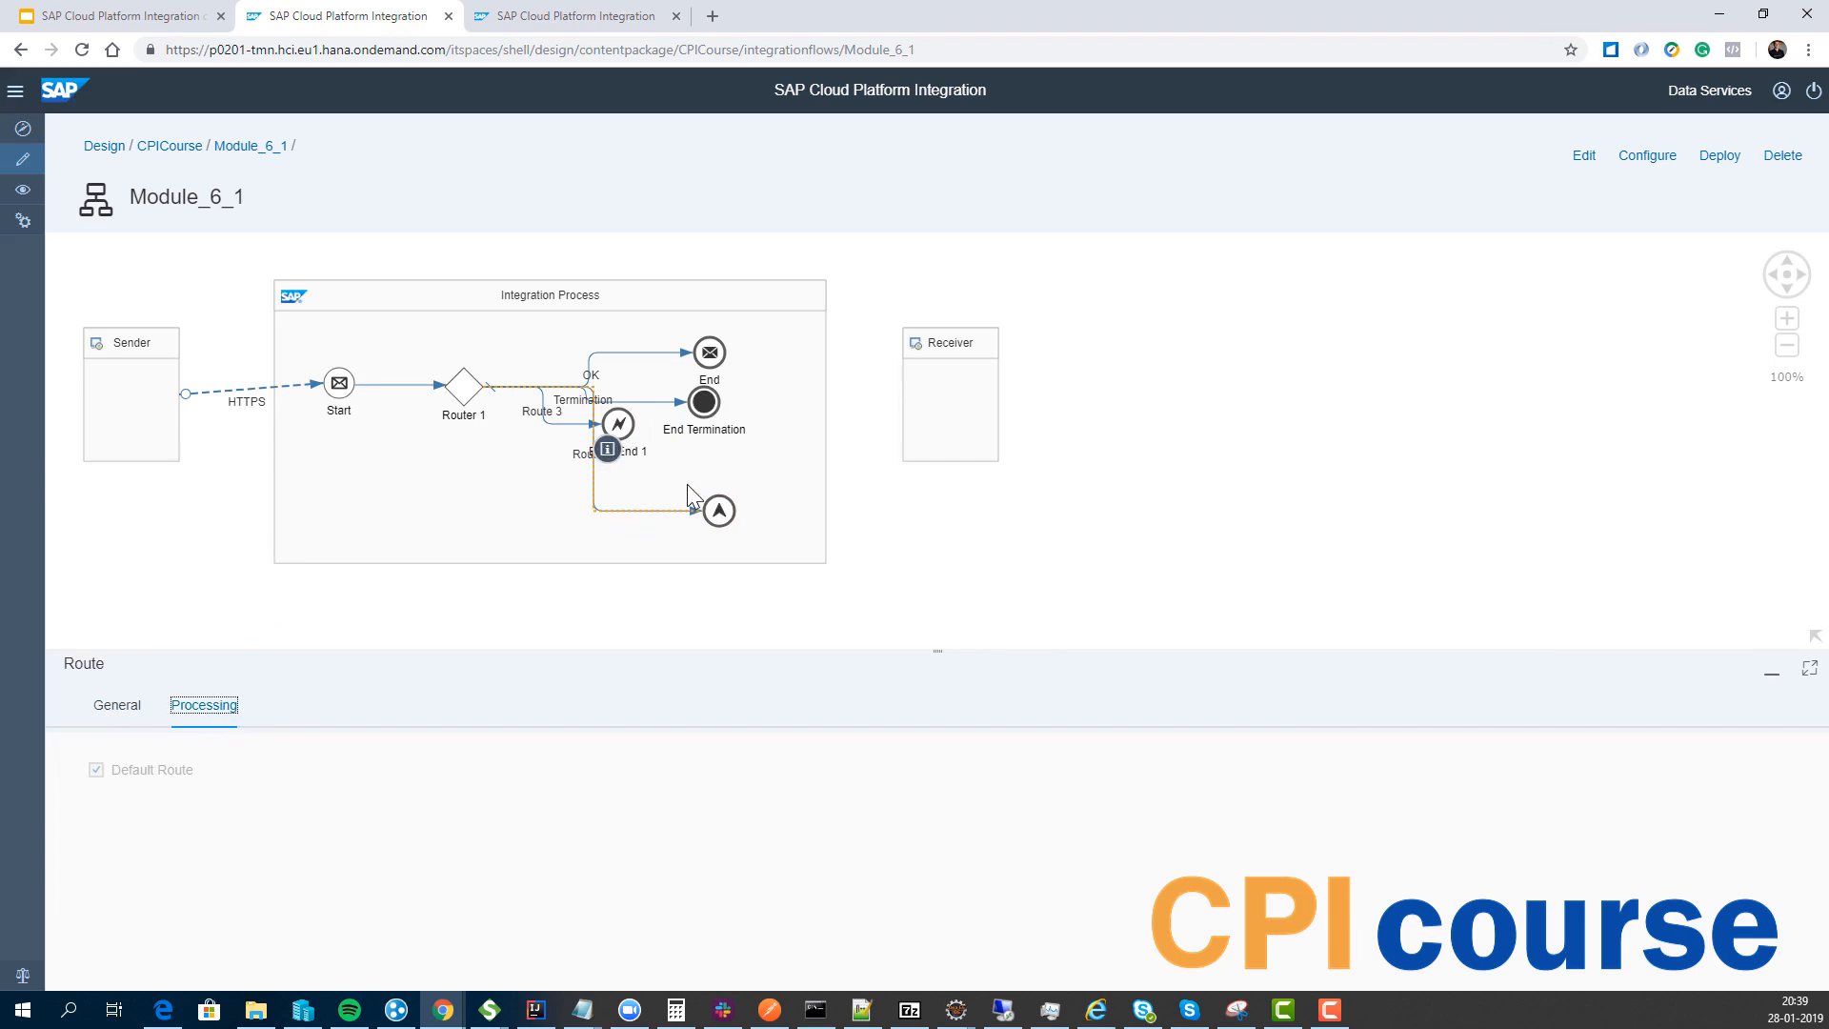
In Postman, set the status element of the module6-1 request body to TEST, send the request and examine the response message.
{"action": "key", "text": "alt+Tab"}
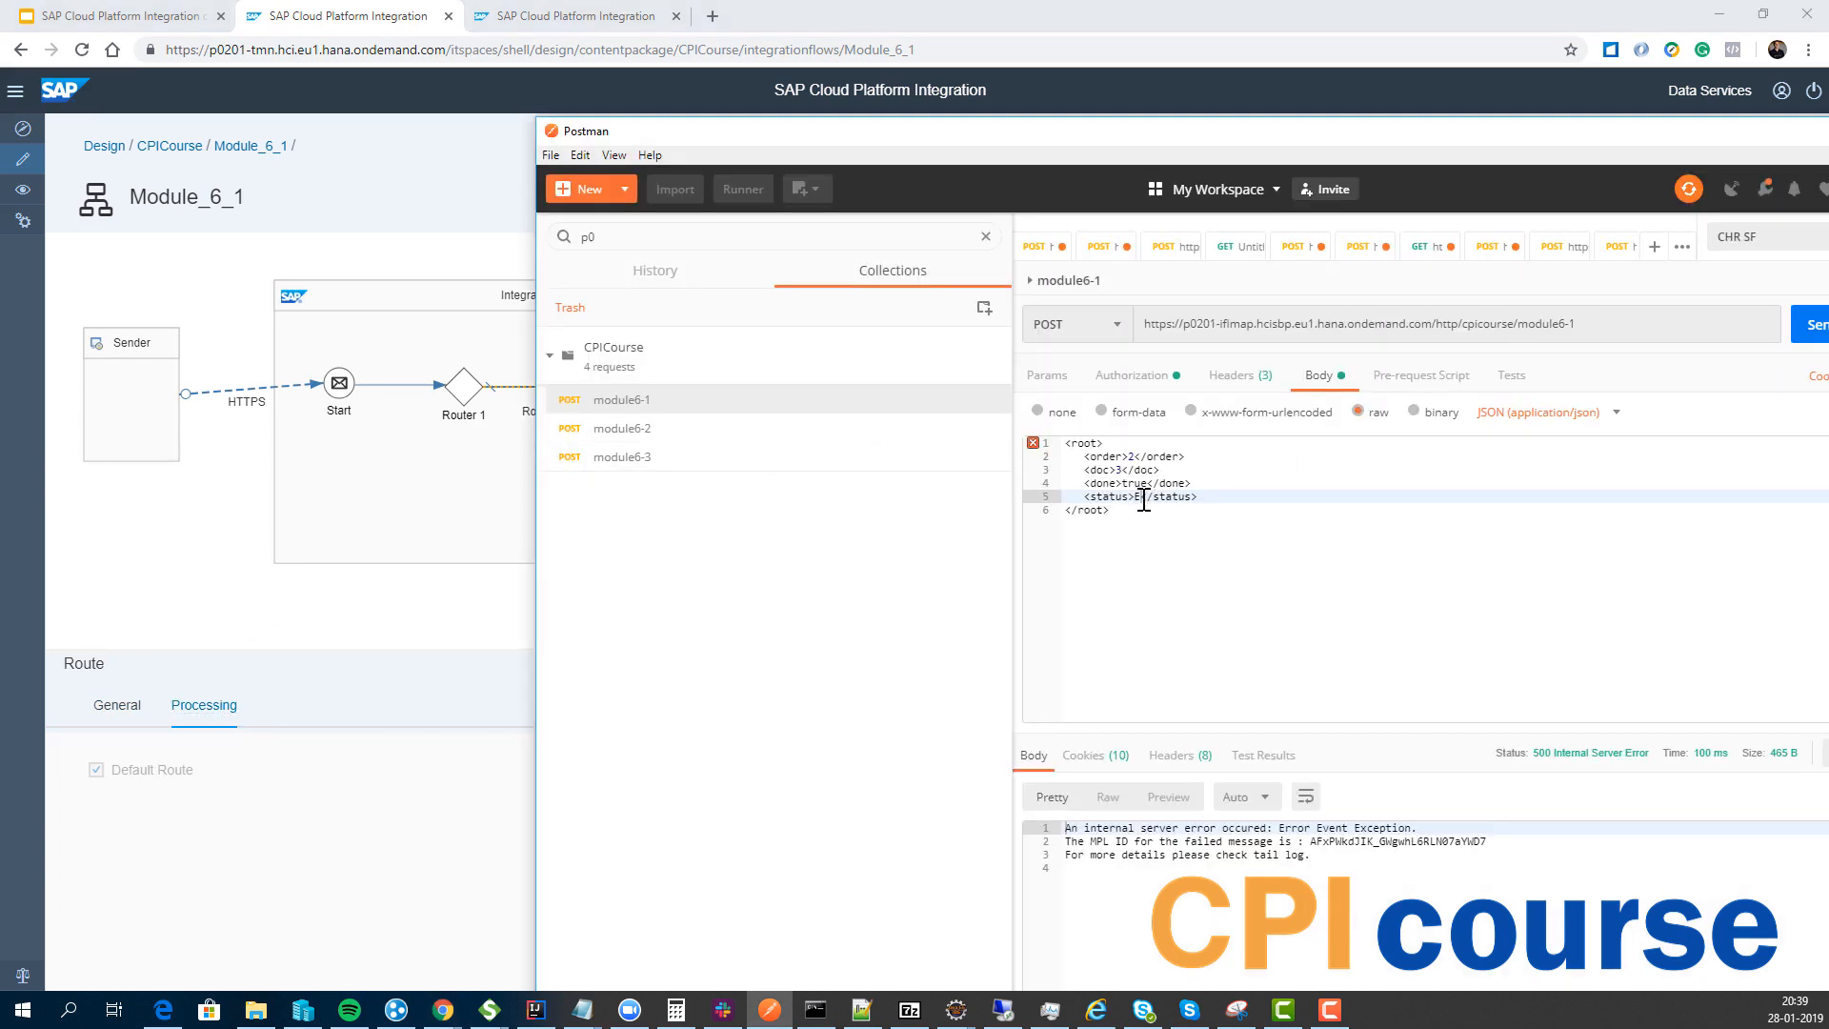
{"action": "type", "text": "dd"}
{"action": "left_click", "coordinate": [1810, 328]}
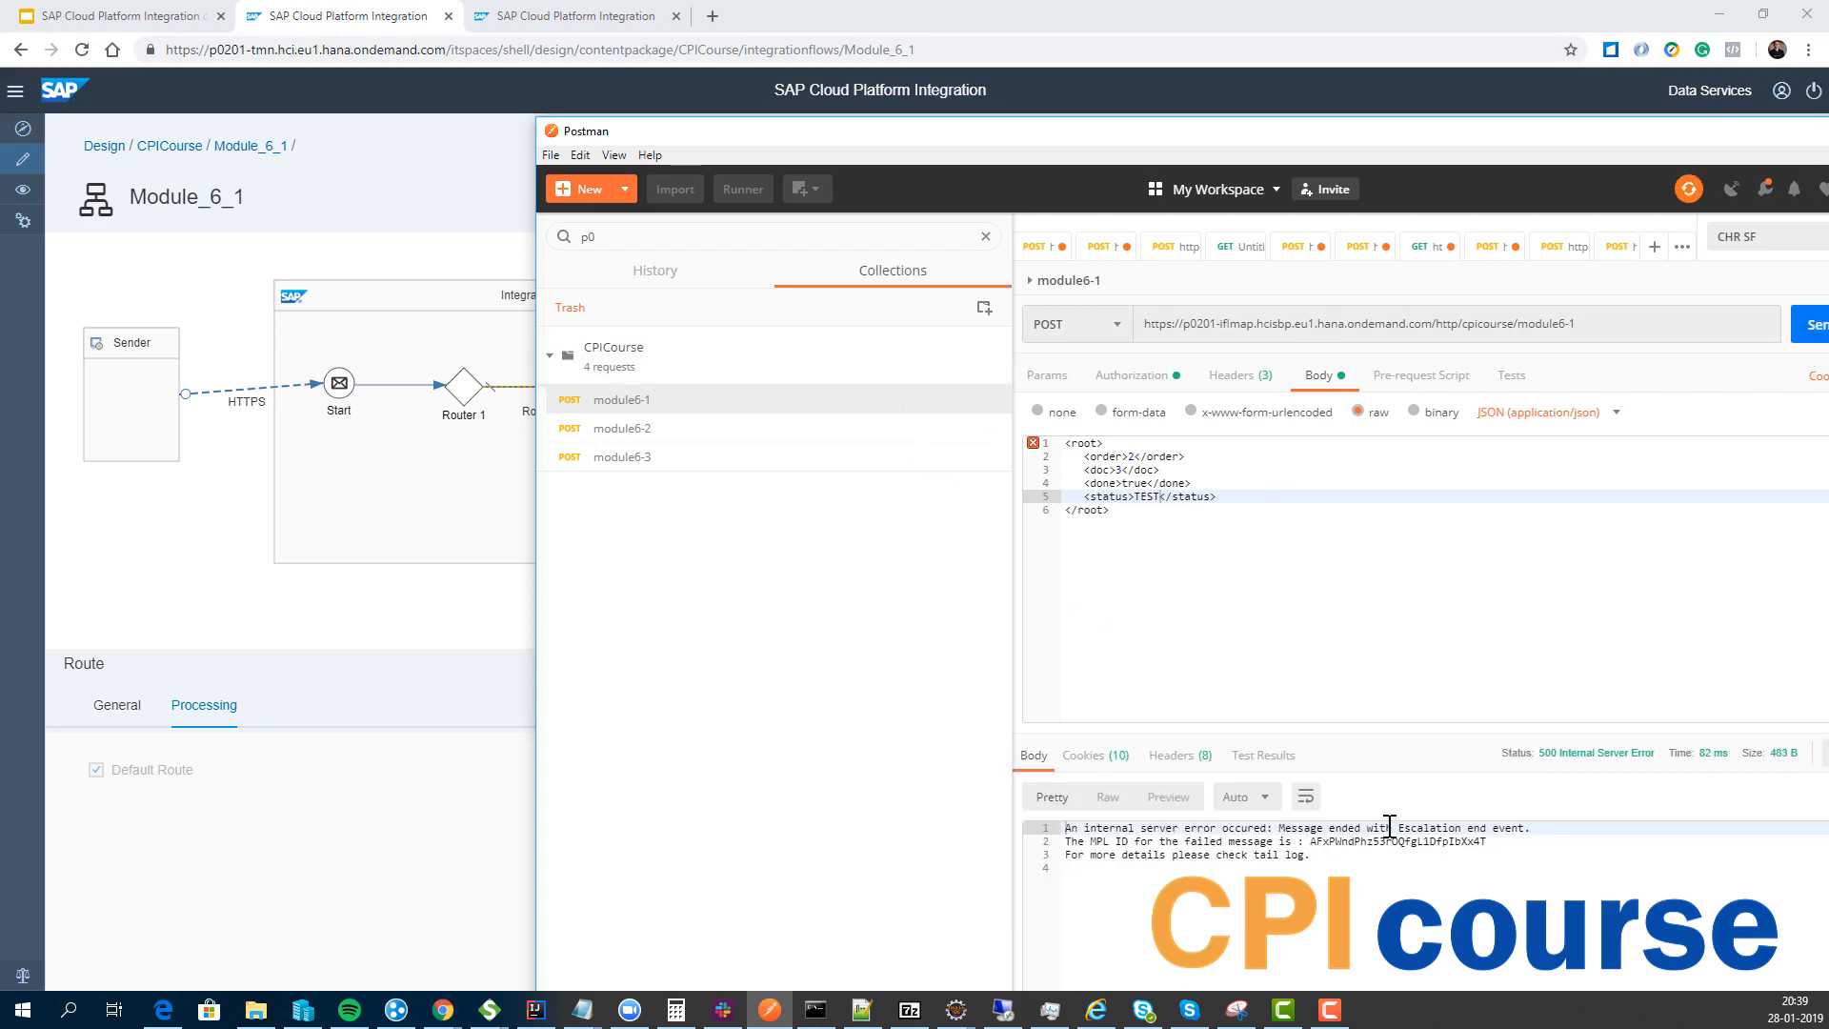
{"action": "left_click_drag", "start_coordinate": [1389, 827], "coordinate": [1562, 826]}
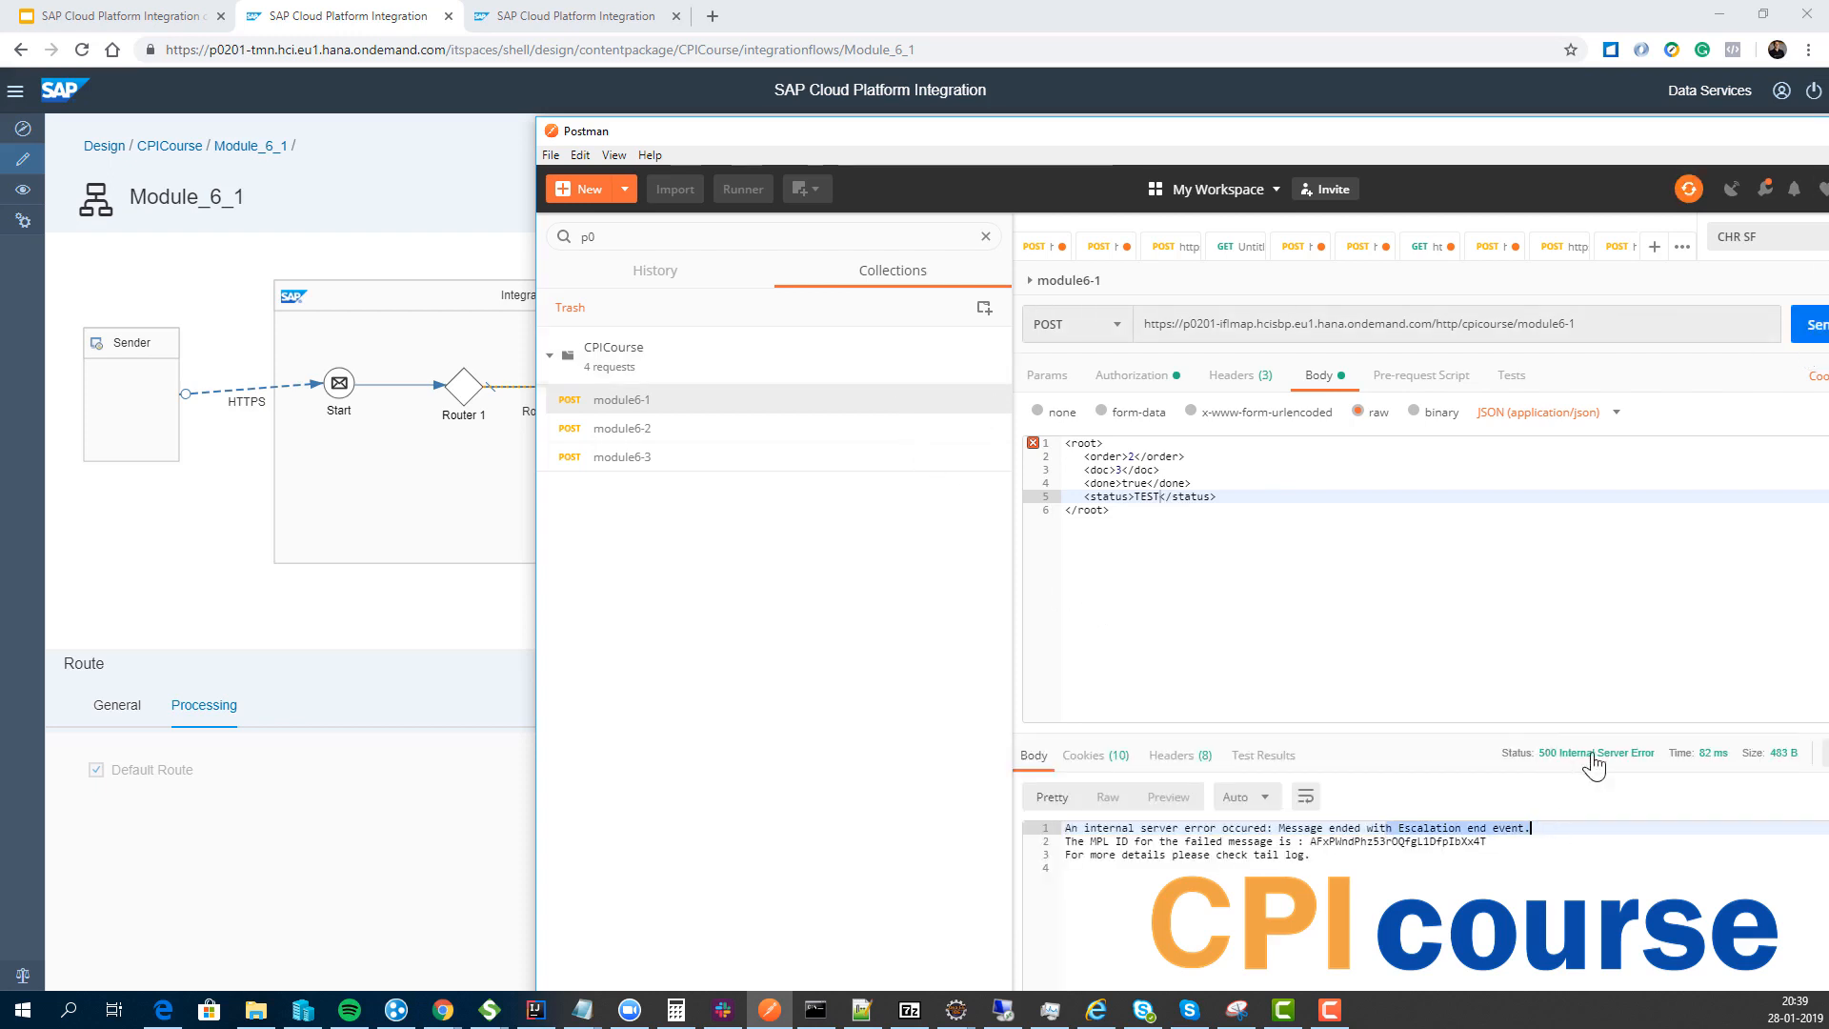
Return to message monitoring, select the newest Module_6_1 message and examine the error line in its text log.
{"action": "left_click", "coordinate": [488, 17]}
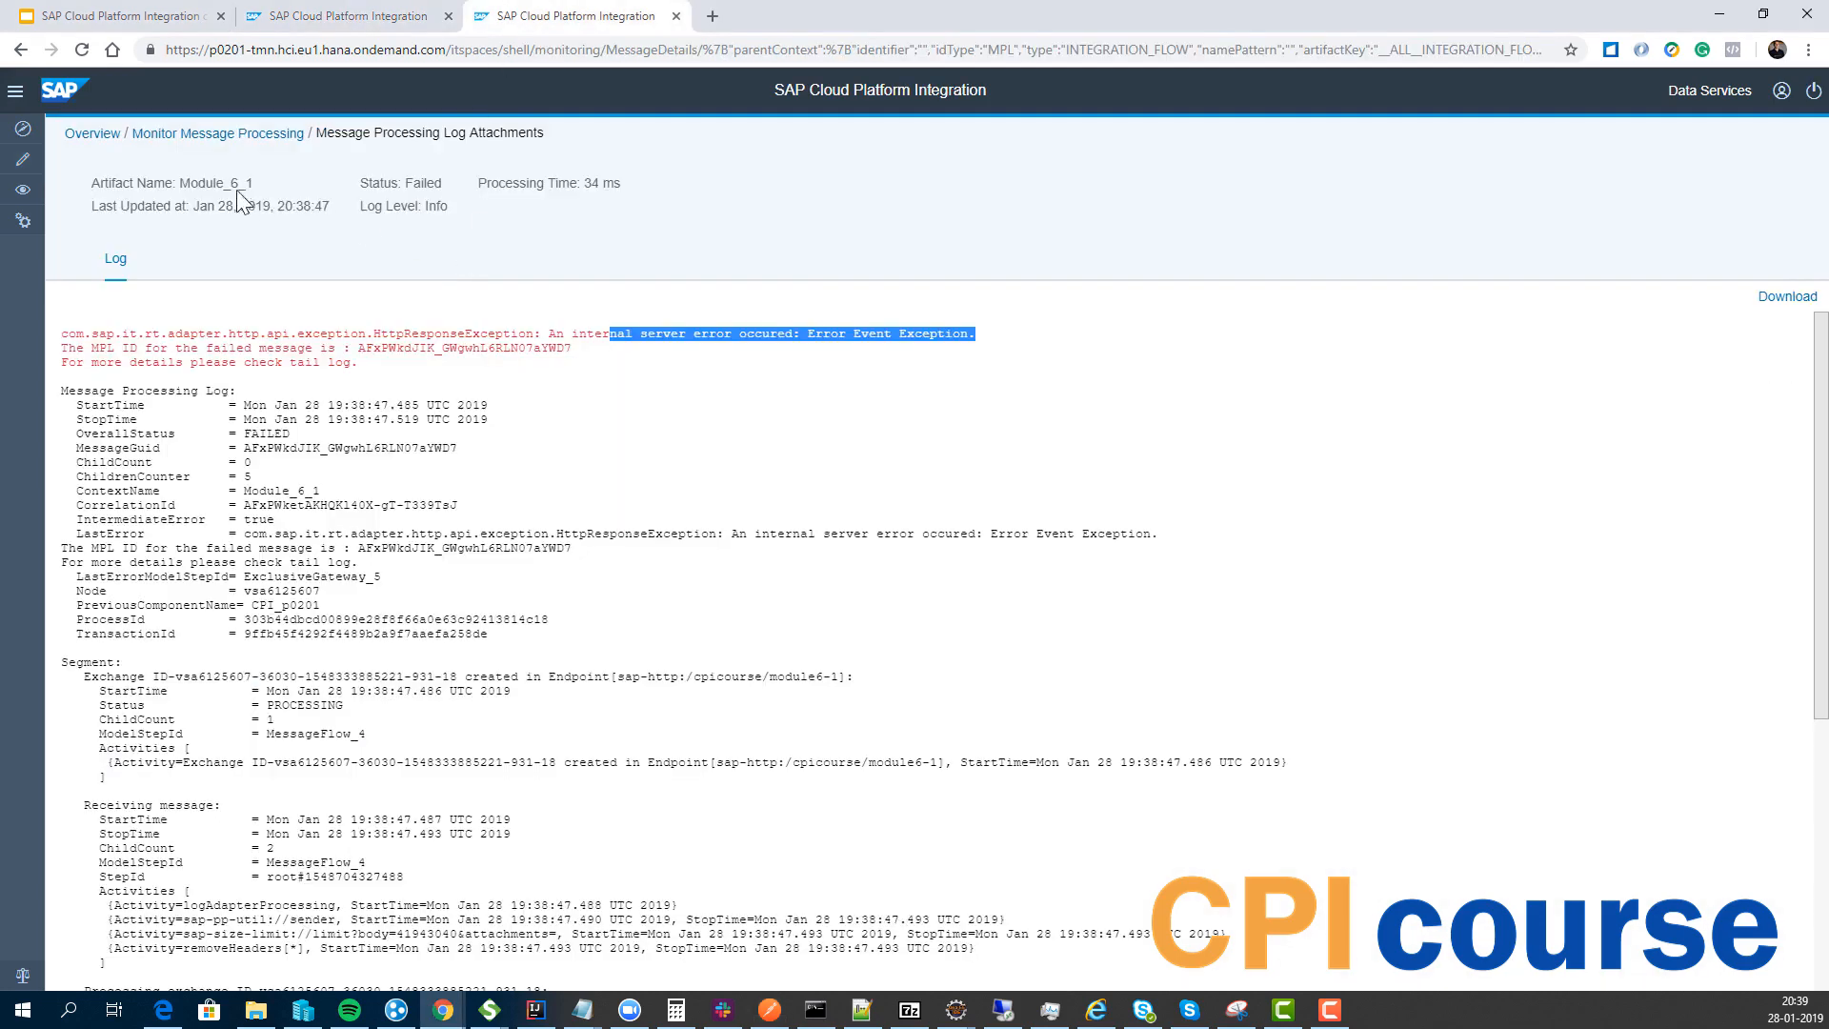
{"action": "left_click", "coordinate": [276, 133]}
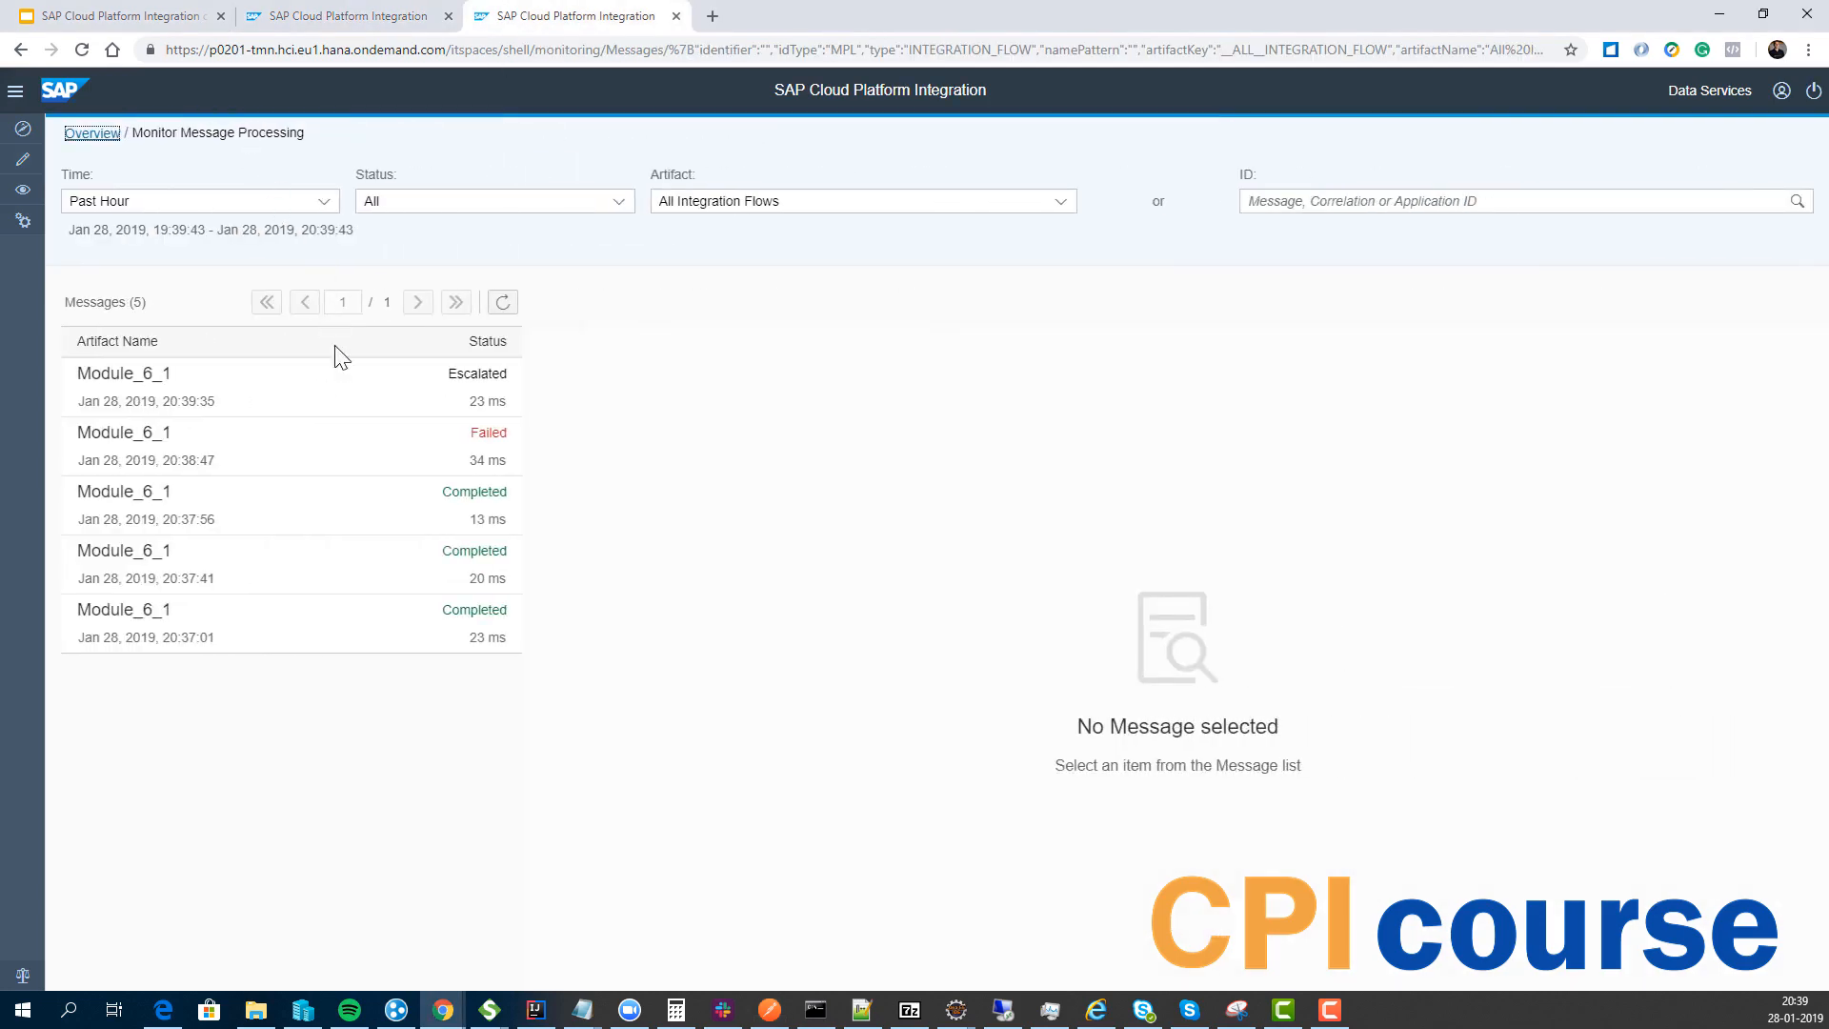
{"action": "left_click", "coordinate": [343, 381]}
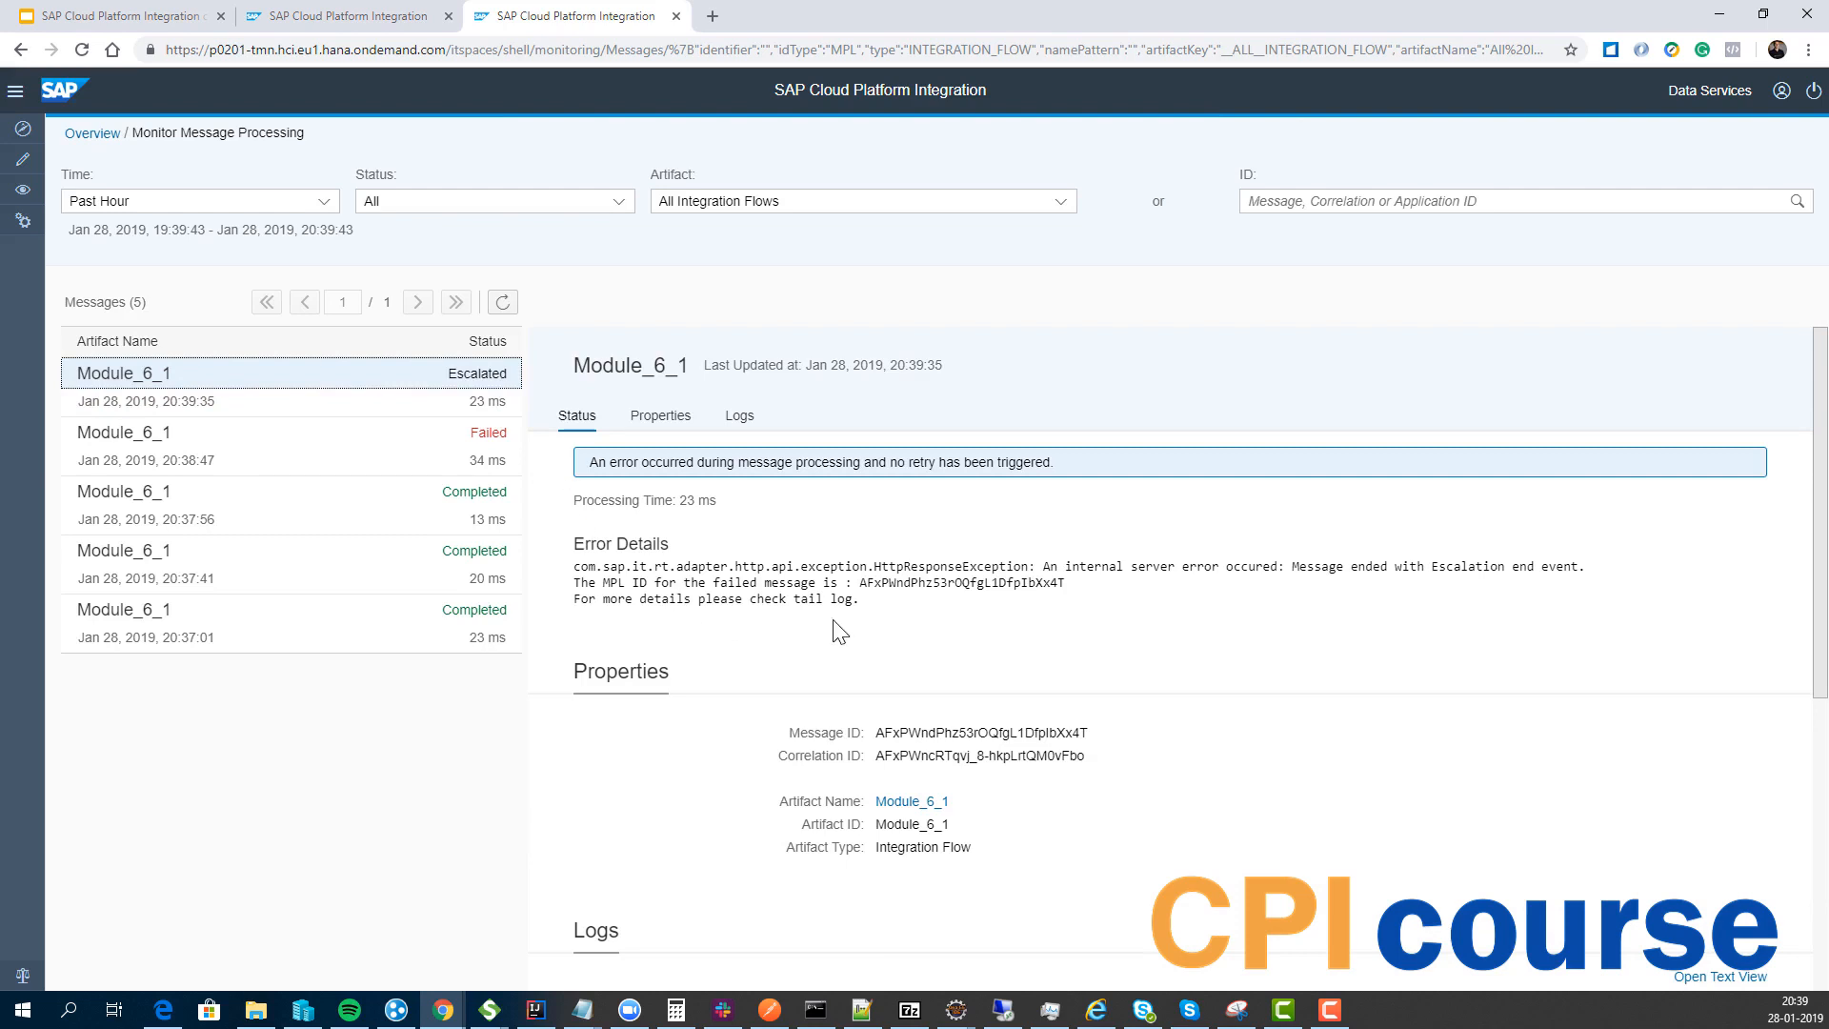
{"action": "scroll", "coordinate": [1038, 876], "scroll_direction": "down", "scroll_amount": 4}
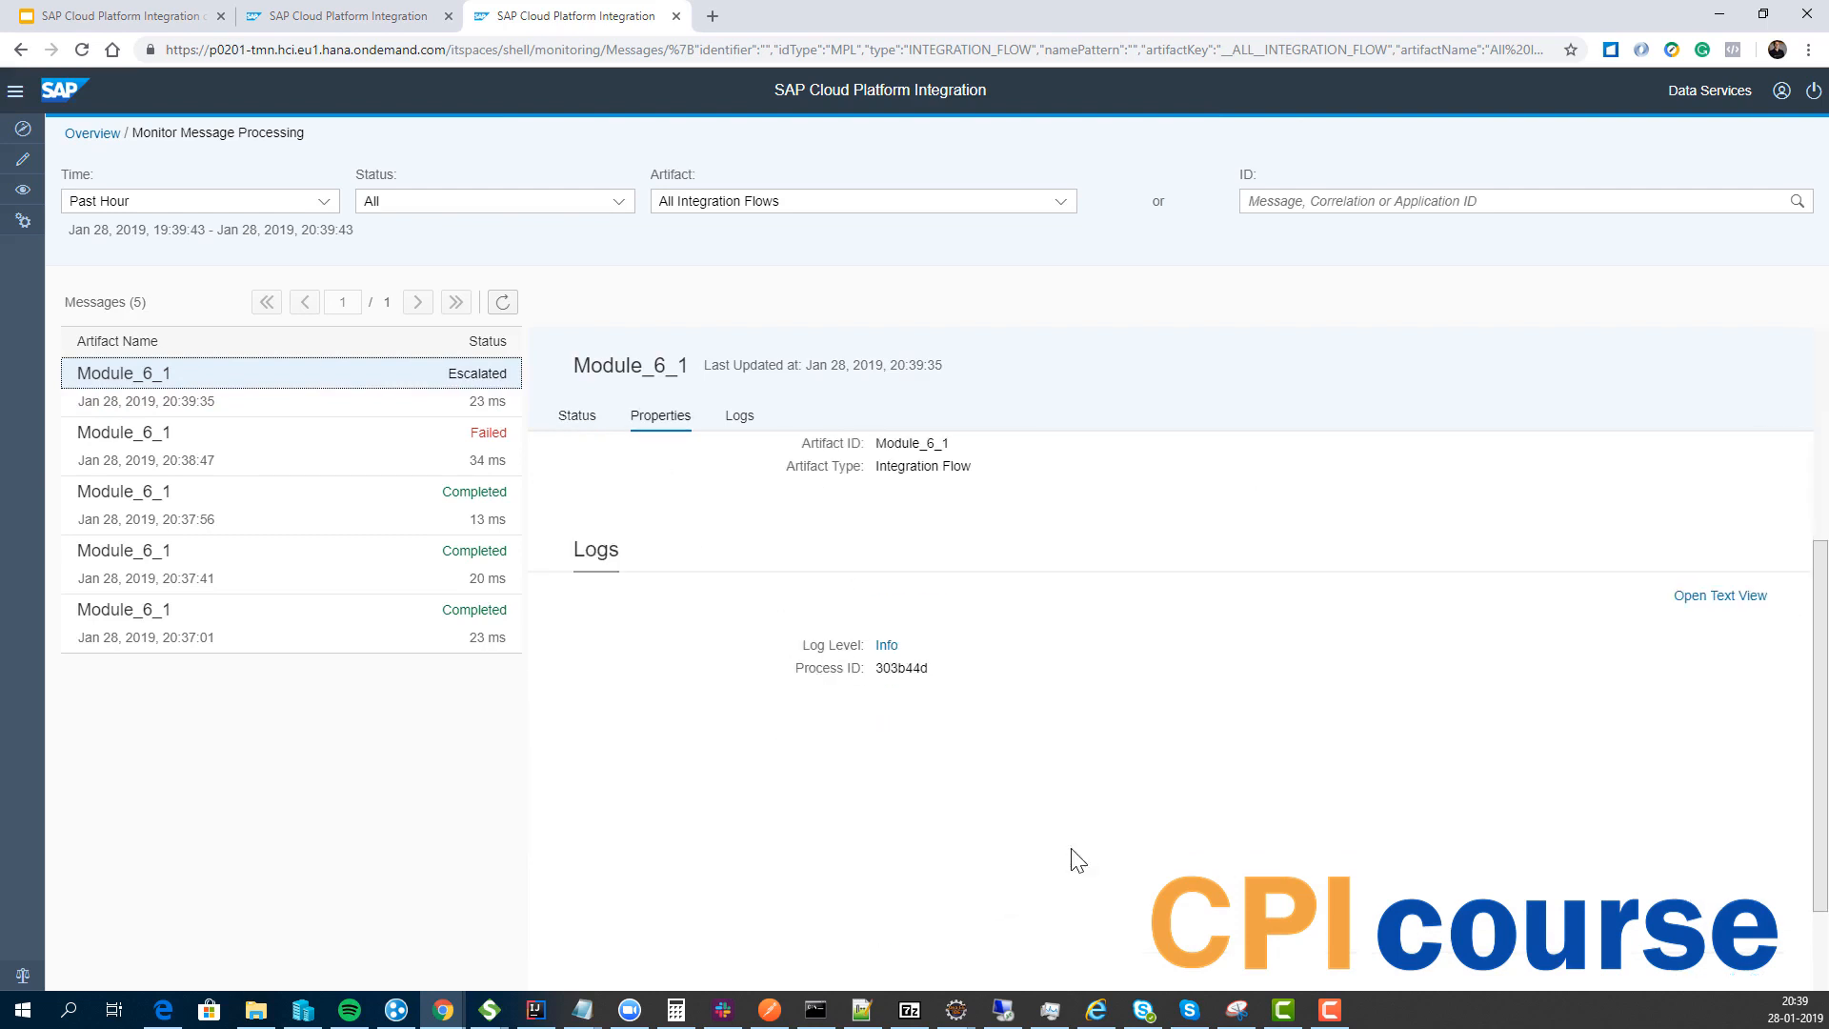
{"action": "left_click", "coordinate": [1700, 603]}
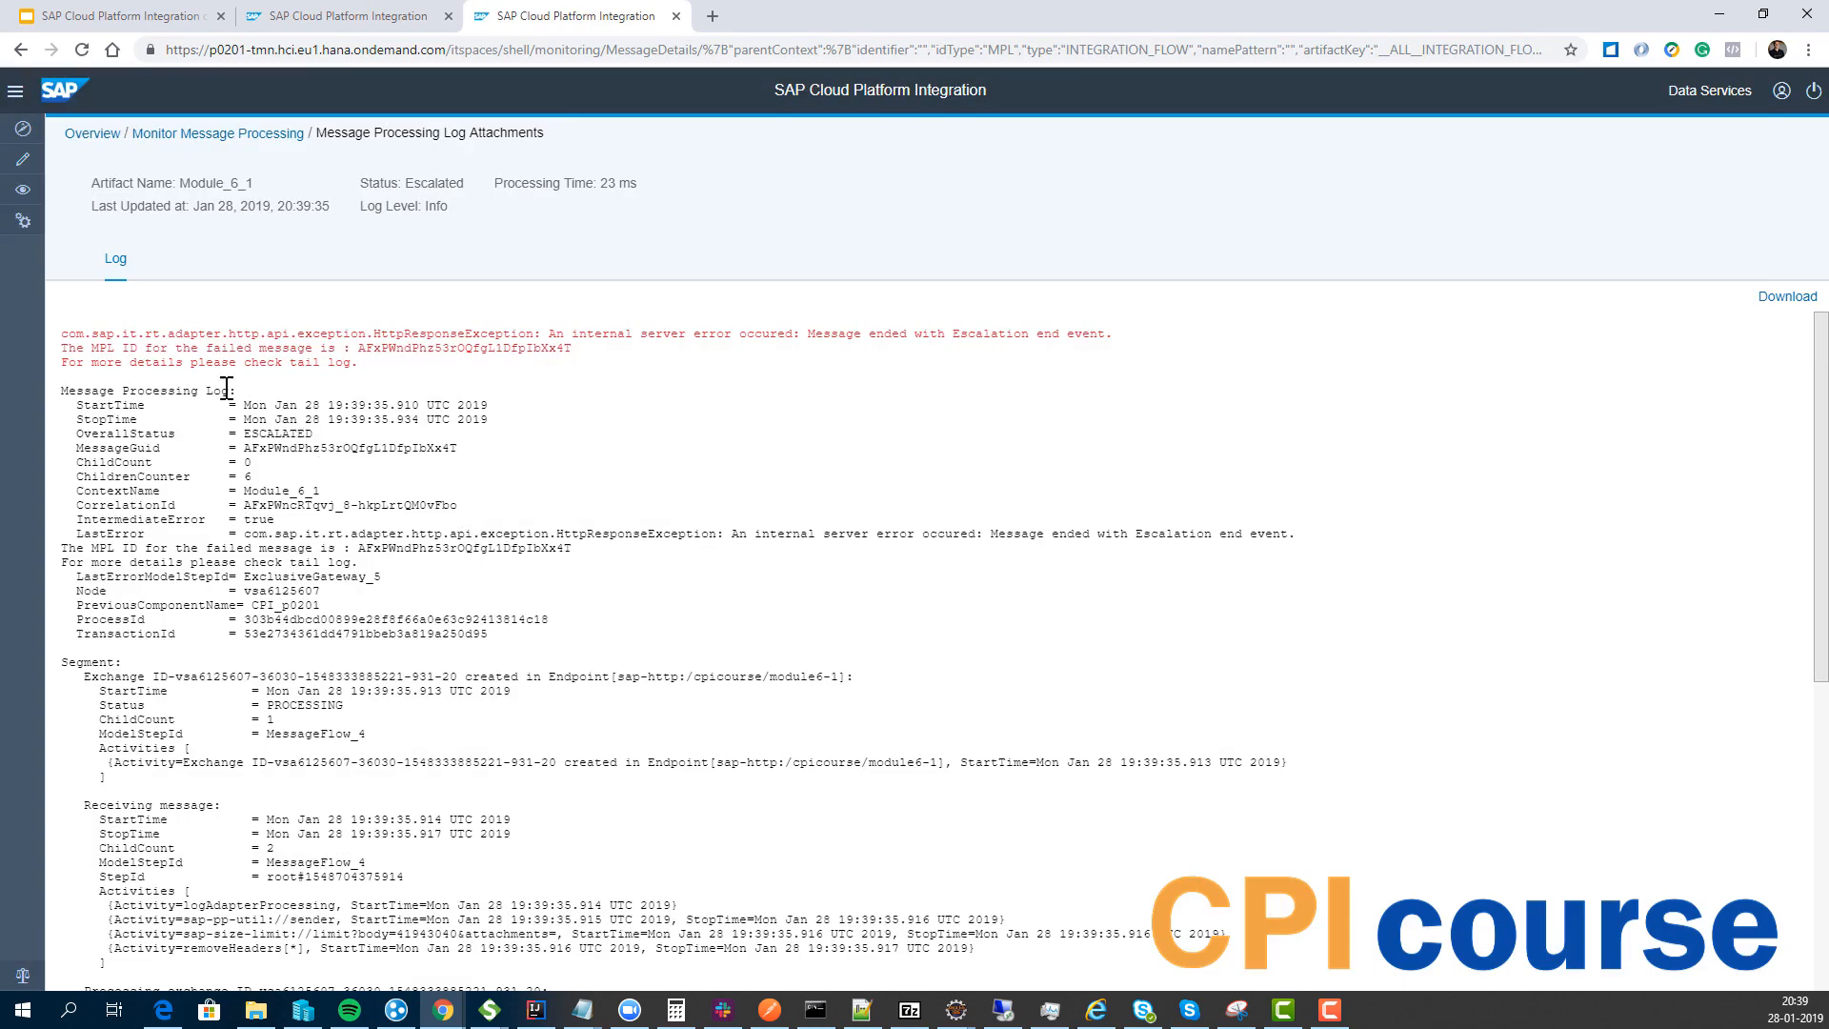
{"action": "left_click_drag", "start_coordinate": [450, 333], "coordinate": [997, 340]}
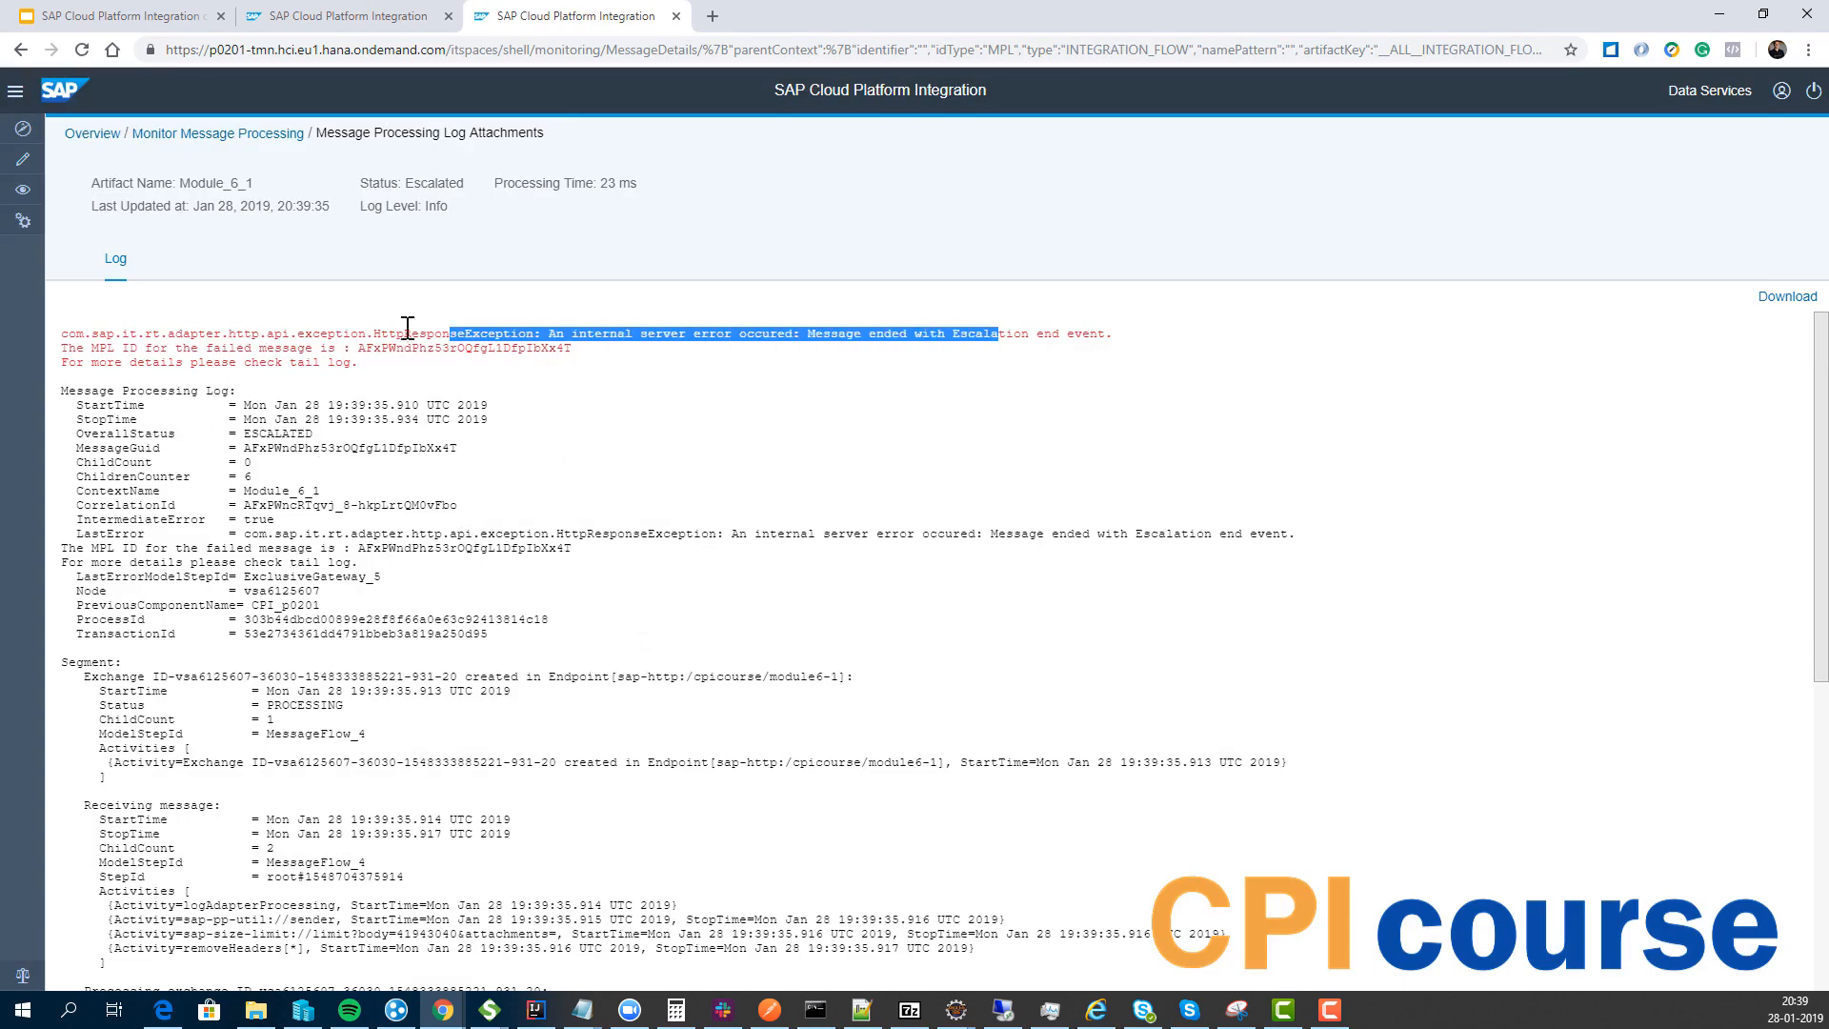
Put the Module_6_1 flow into edit mode and display the category options available for the Escalation End event.
{"action": "left_click", "coordinate": [334, 29]}
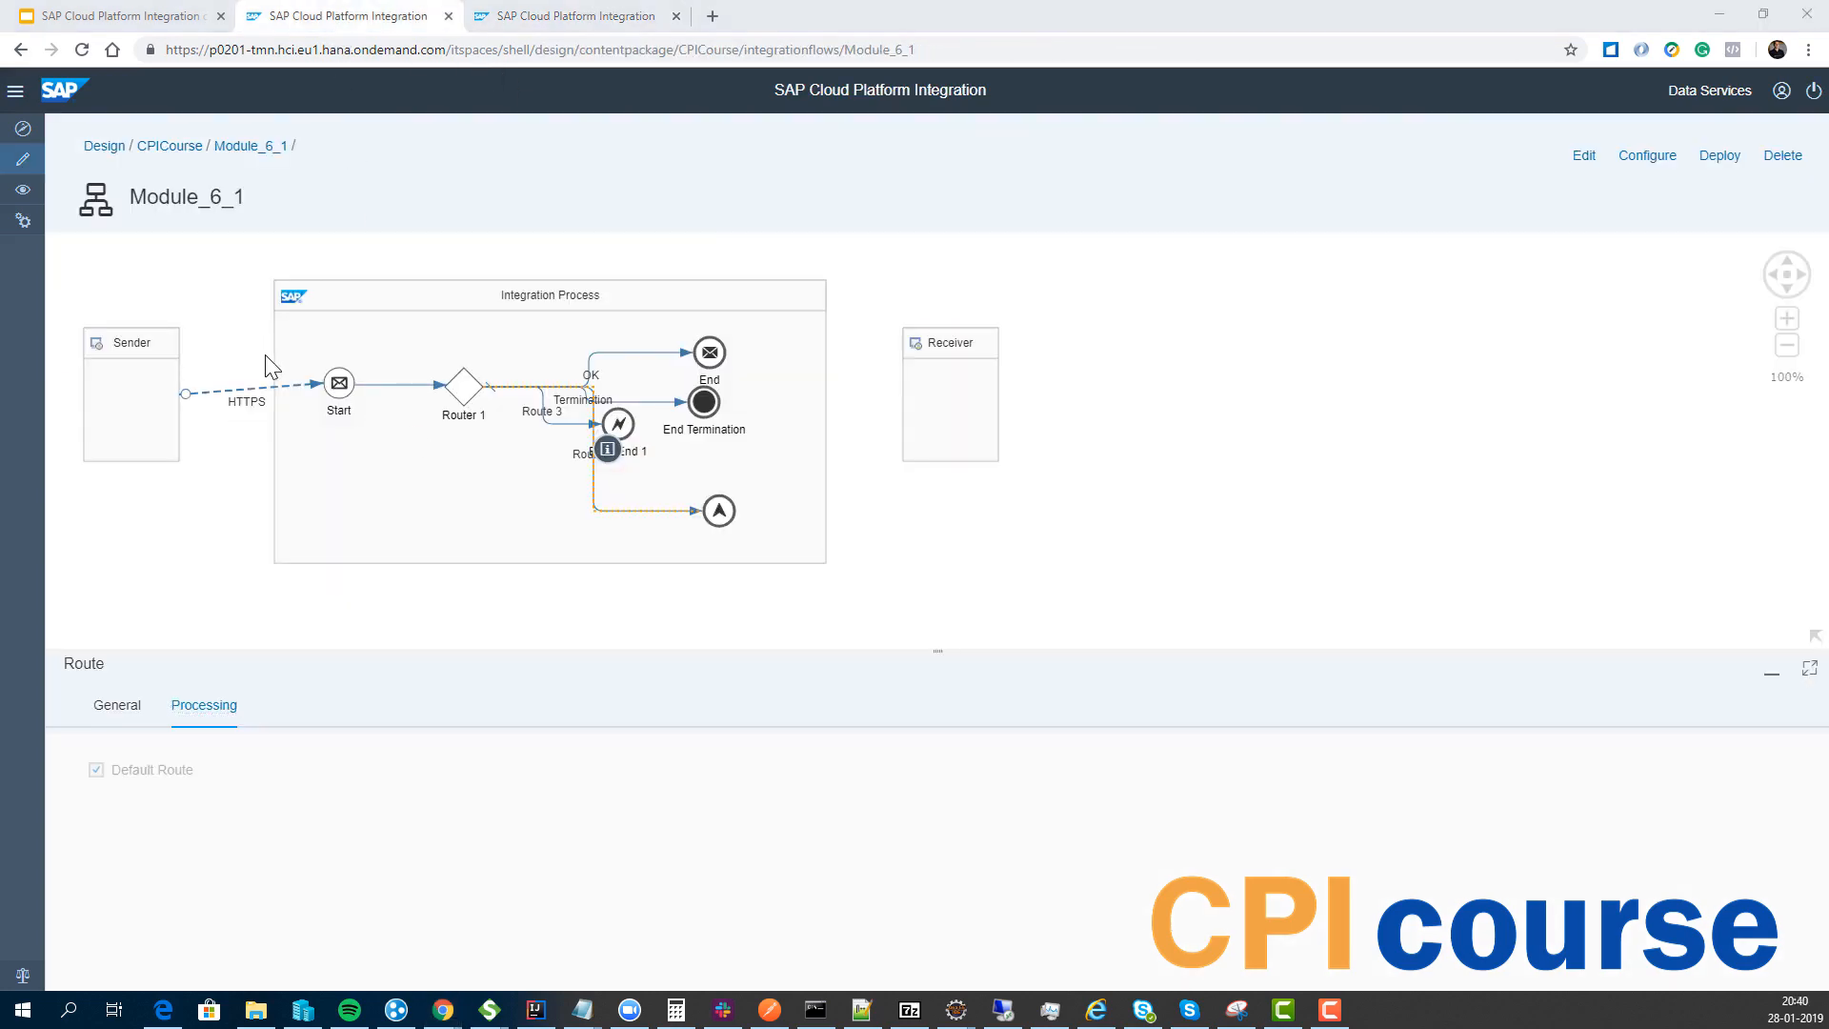
{"action": "key", "text": "alt+Tab"}
{"action": "left_click", "coordinate": [404, 355]}
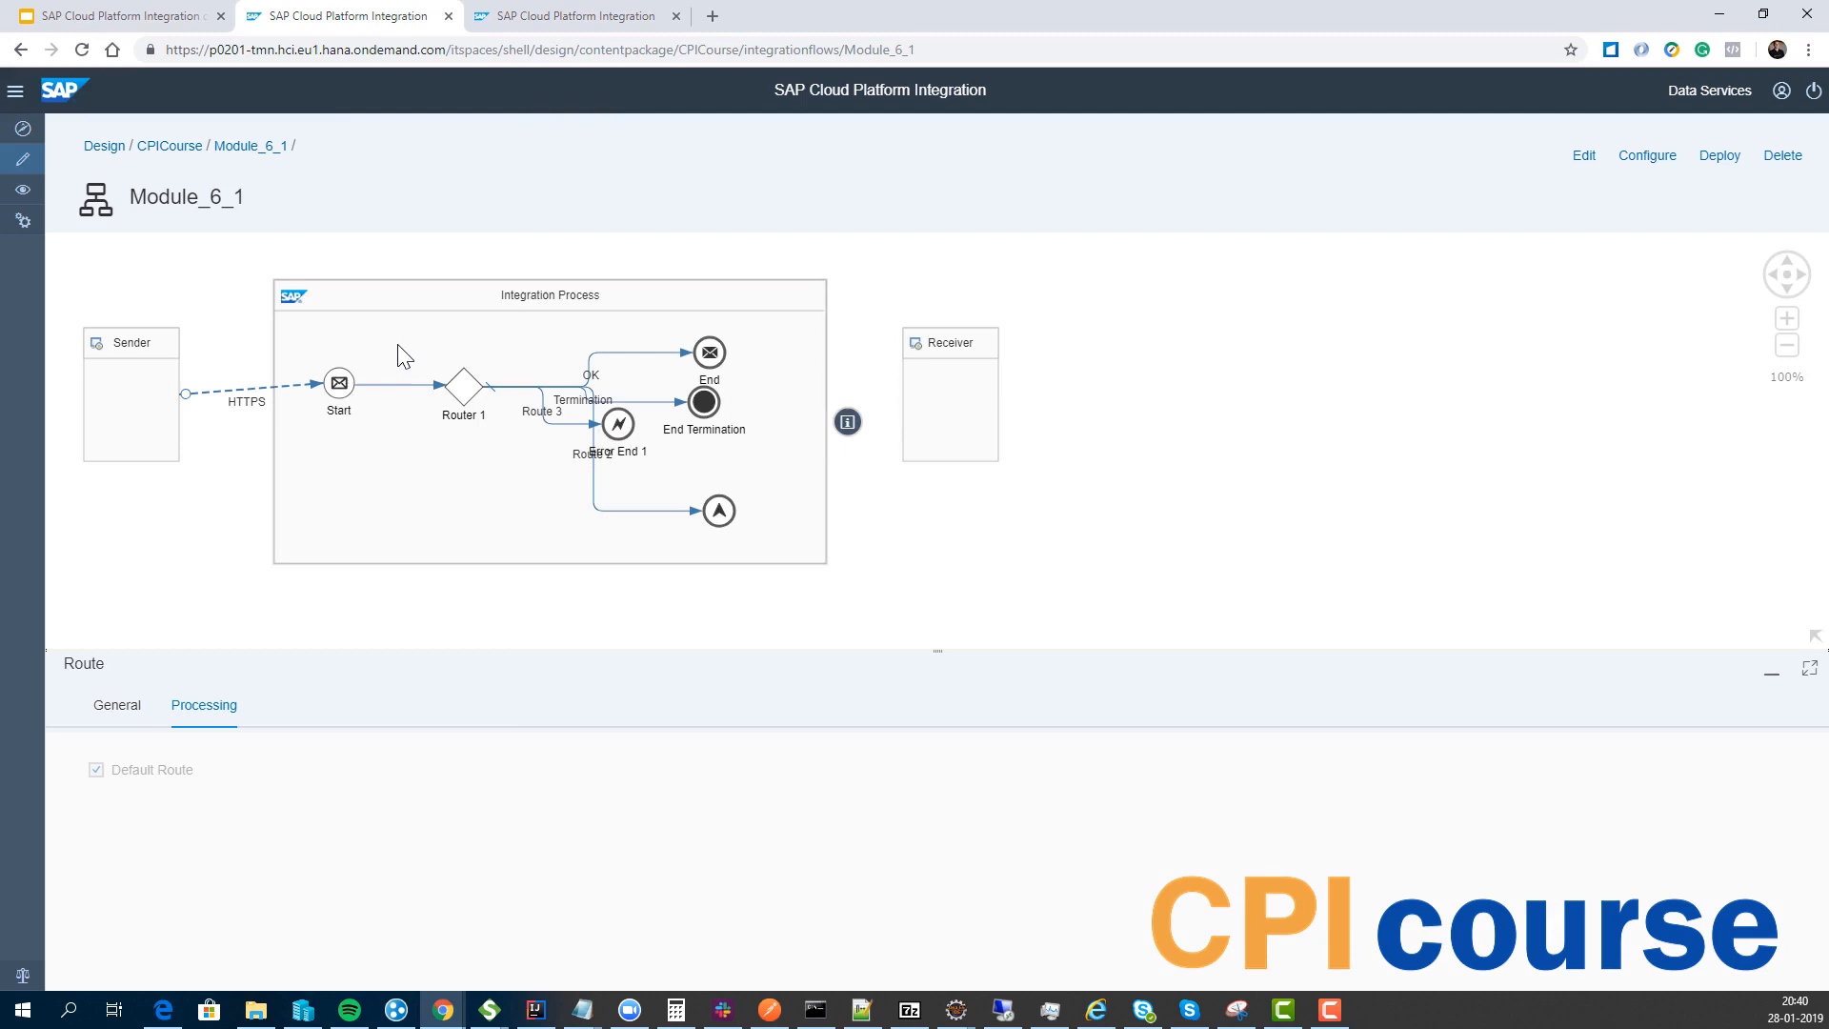
{"action": "left_click", "coordinate": [717, 515]}
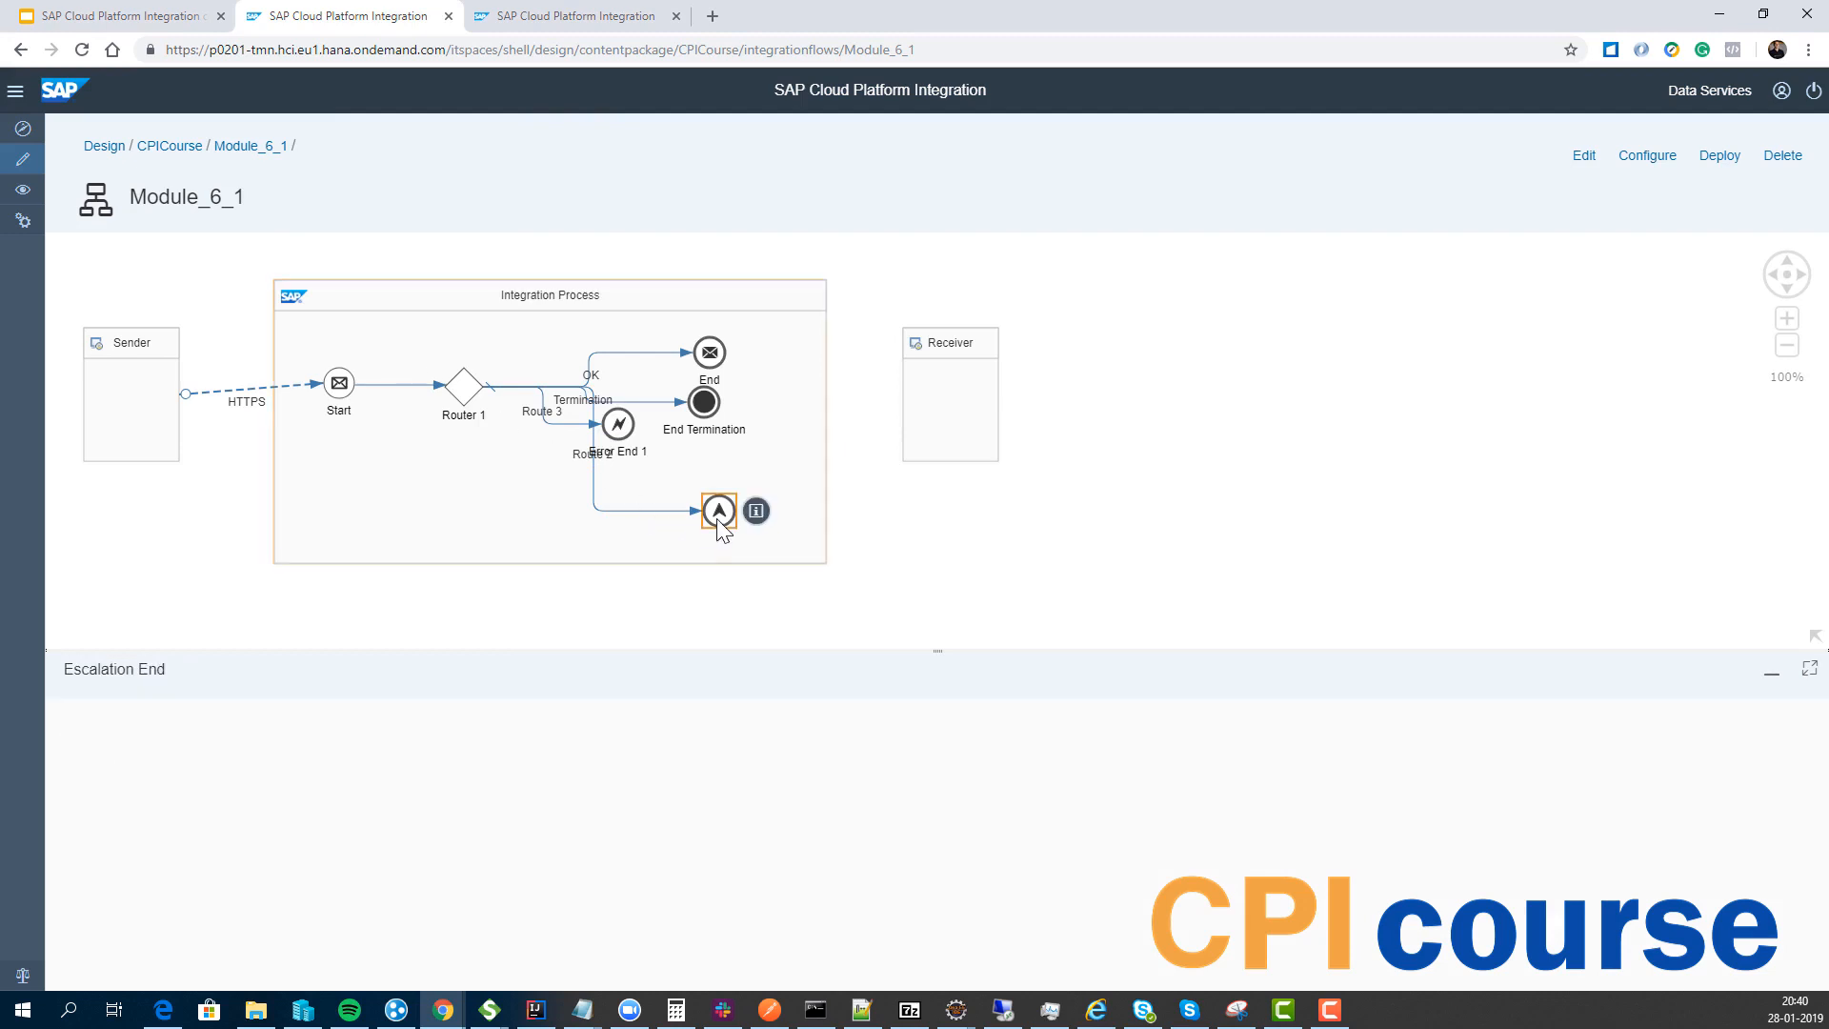
{"action": "left_click", "coordinate": [1581, 157]}
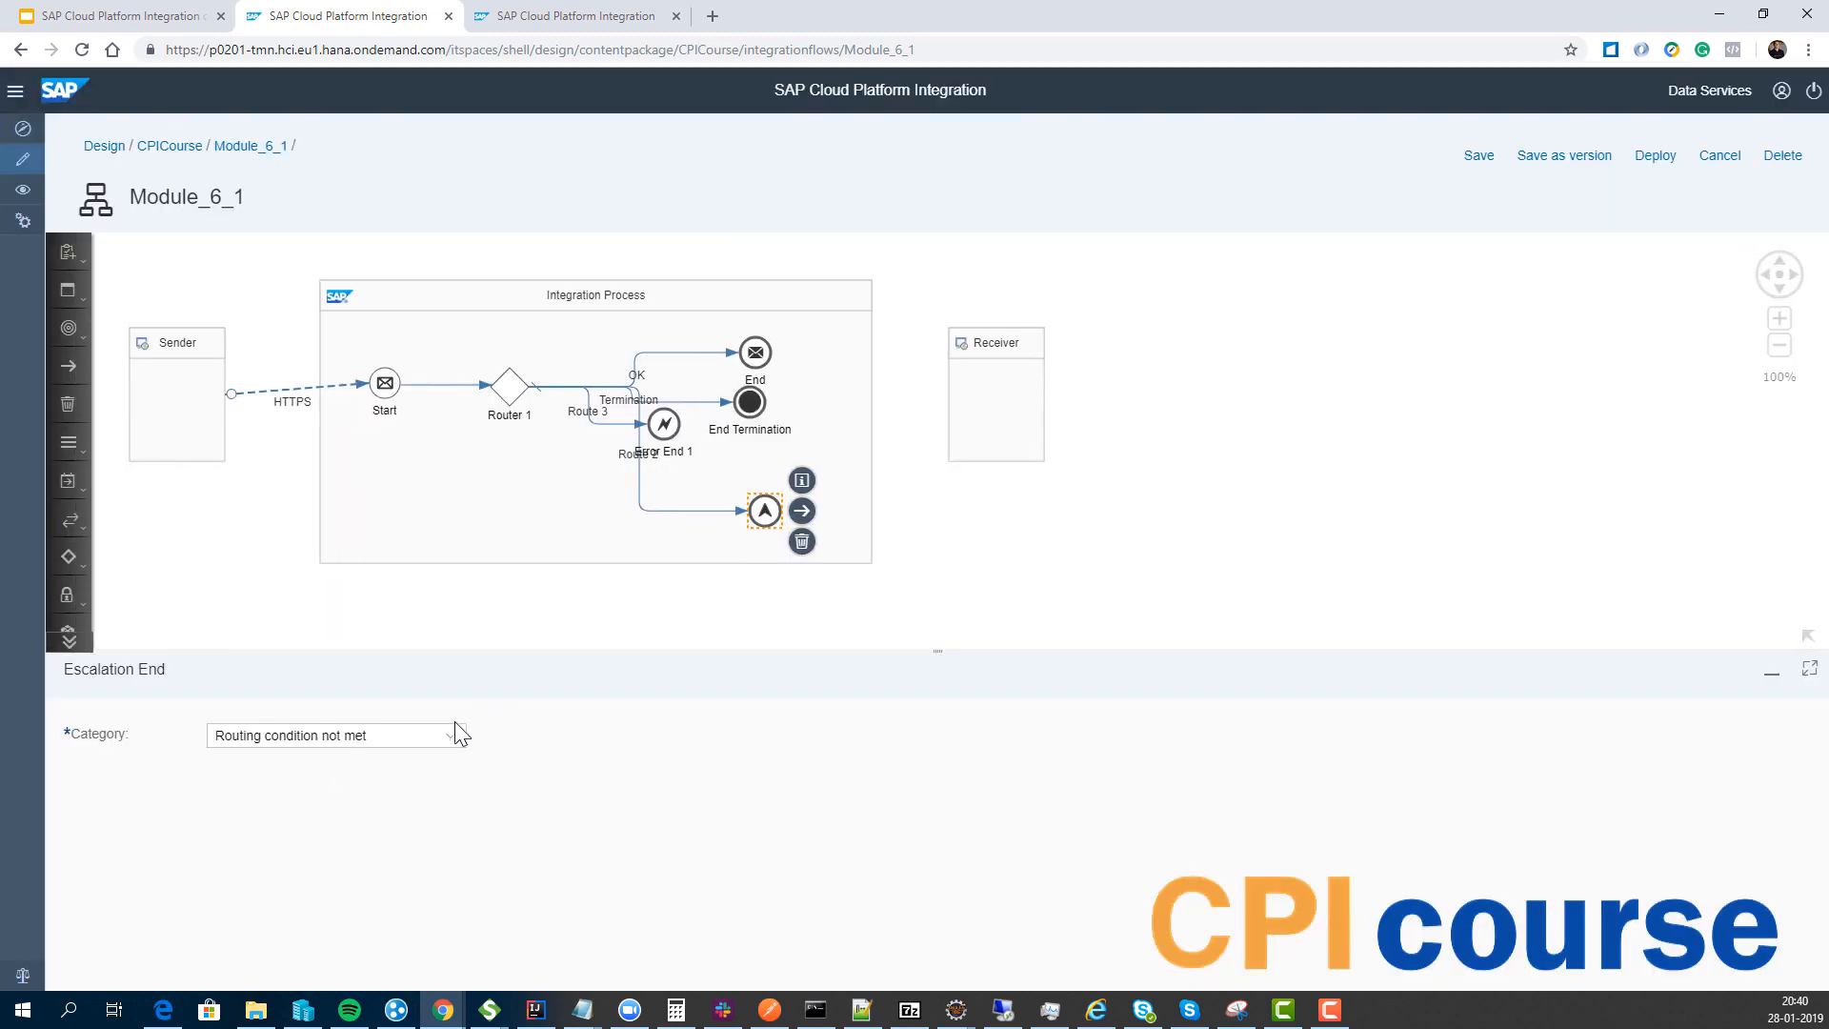
{"action": "left_click", "coordinate": [450, 737]}
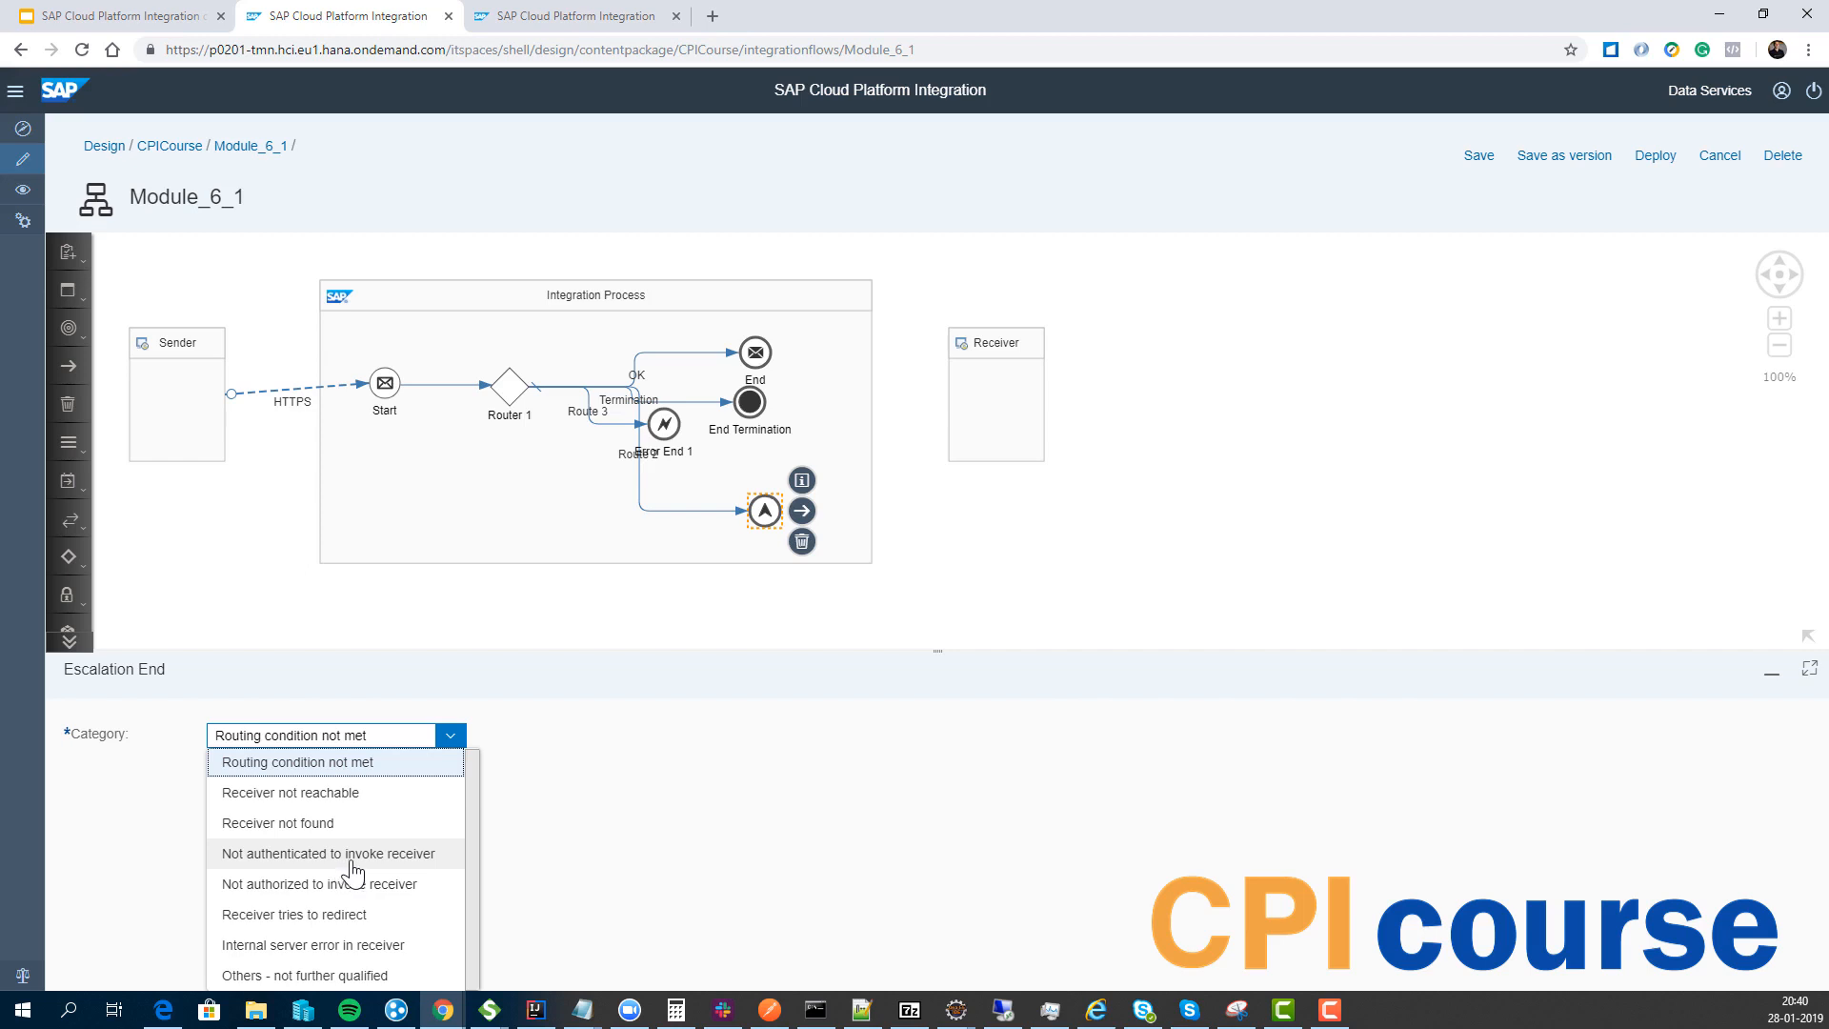
In Postman, examine the headers and cookies of the module6-1 response, and return to the response body.
{"action": "left_click", "coordinate": [787, 1012]}
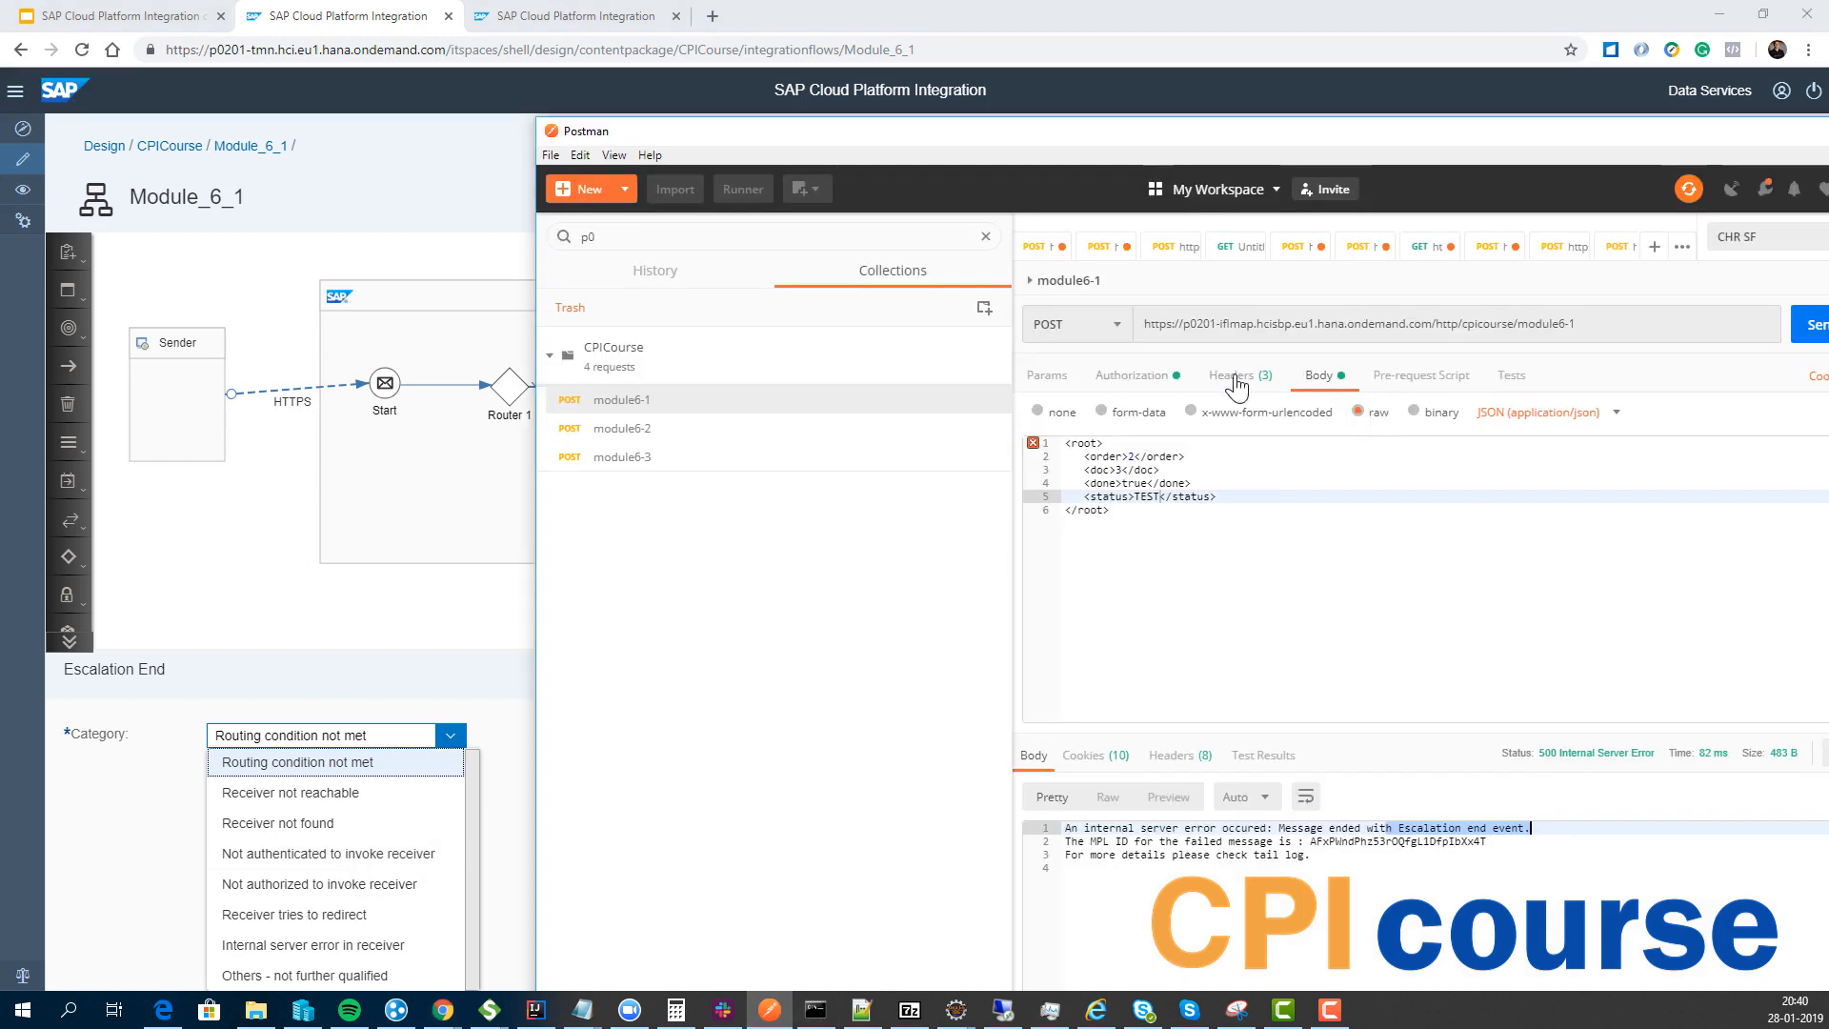
{"action": "left_click", "coordinate": [1172, 756]}
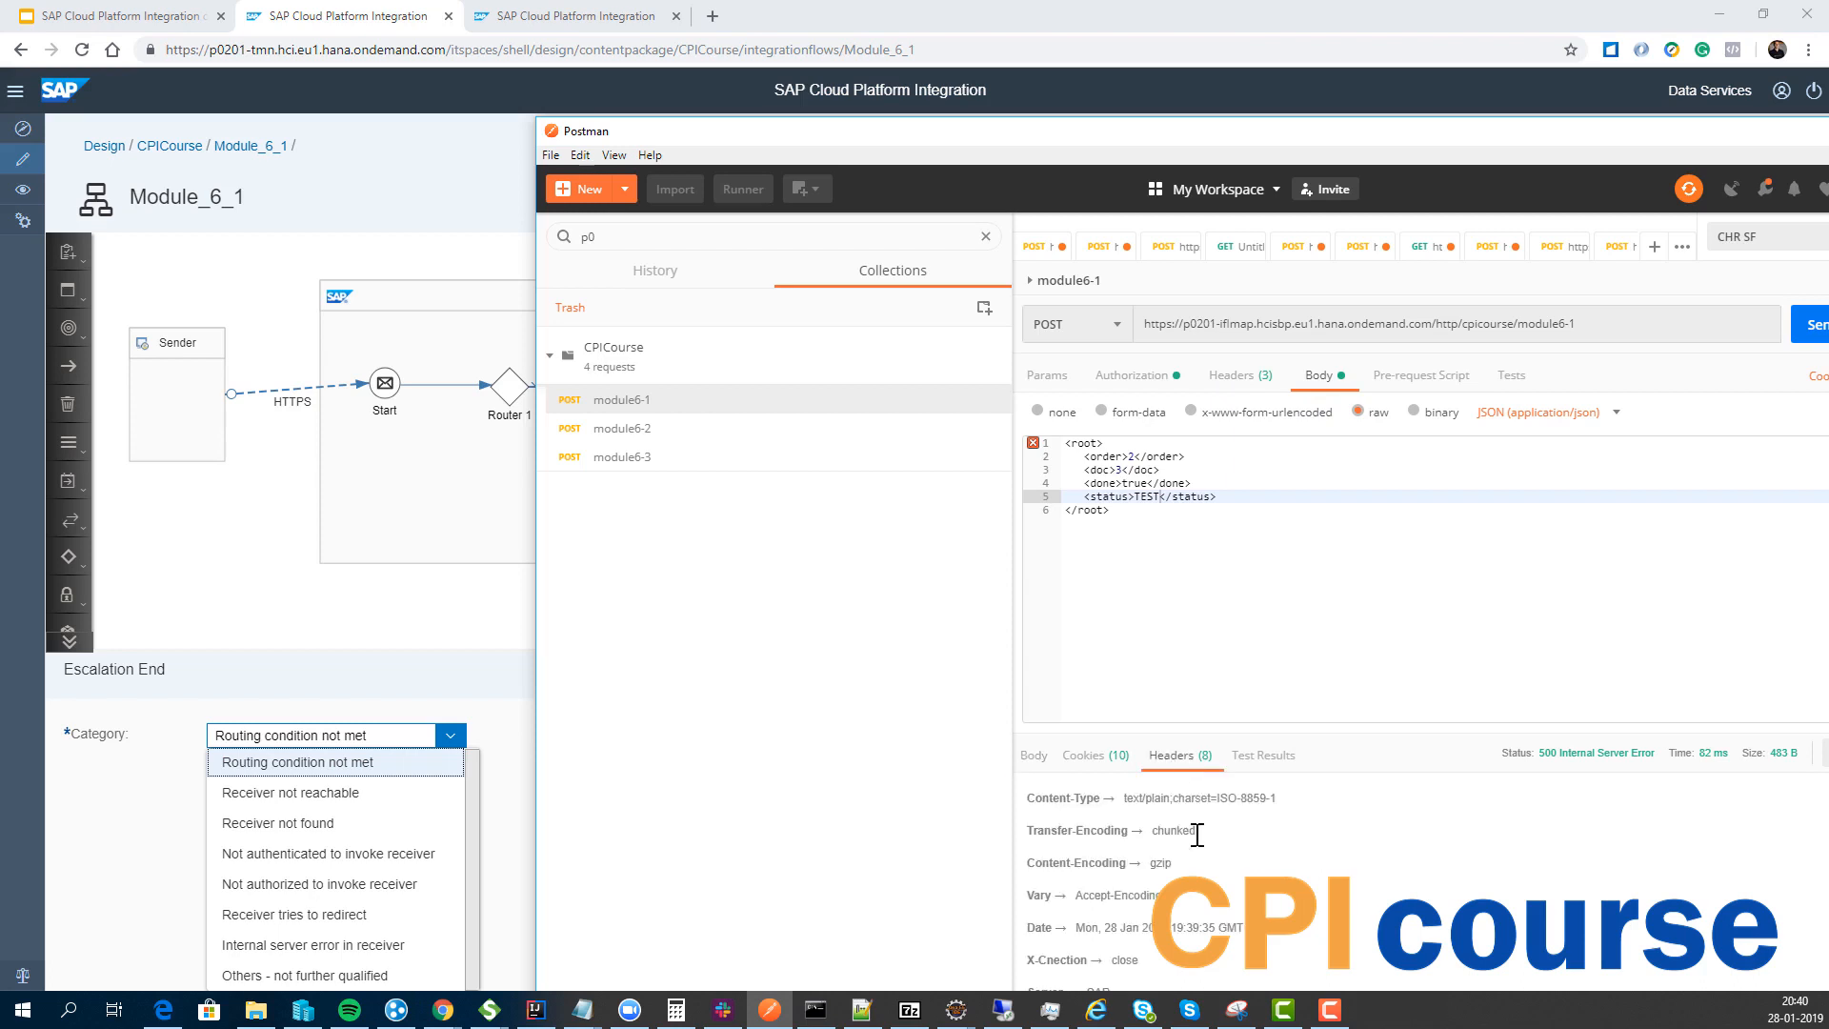
{"action": "scroll", "coordinate": [1200, 838], "scroll_direction": "down", "scroll_amount": 3}
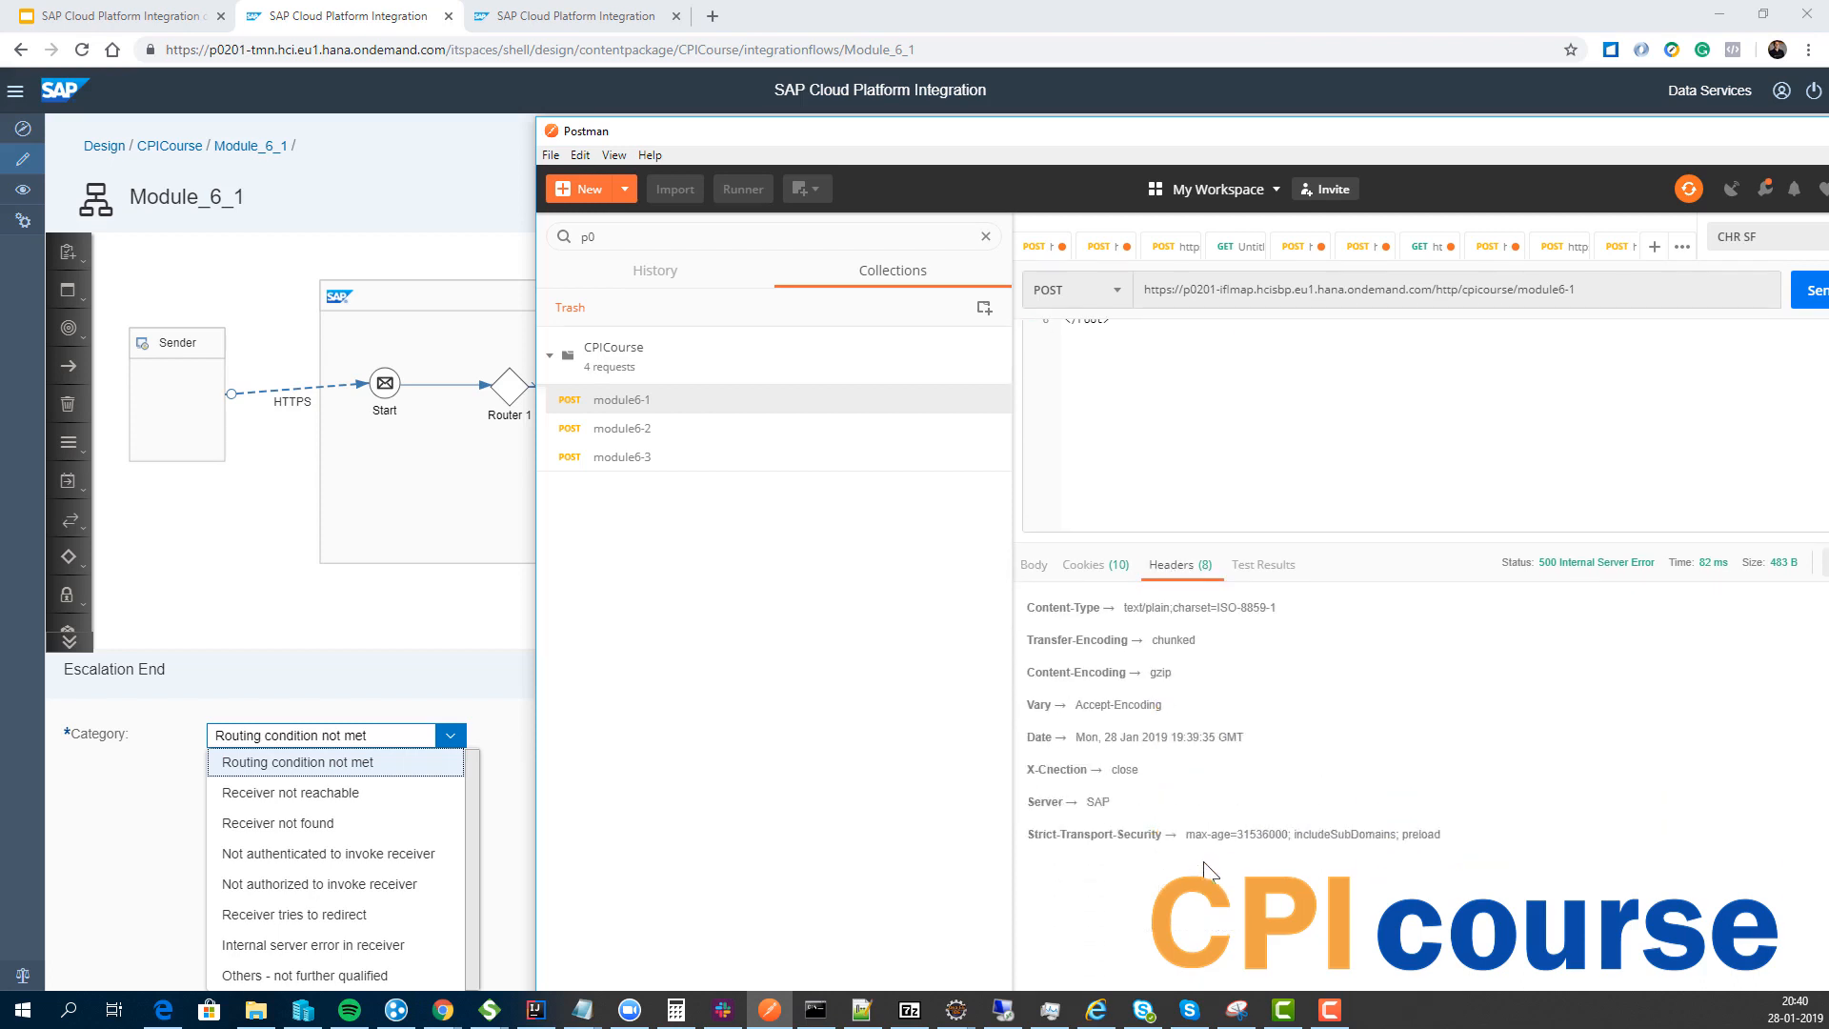
{"action": "scroll", "coordinate": [1110, 705], "scroll_direction": "up", "scroll_amount": 2}
{"action": "left_click", "coordinate": [1087, 671]}
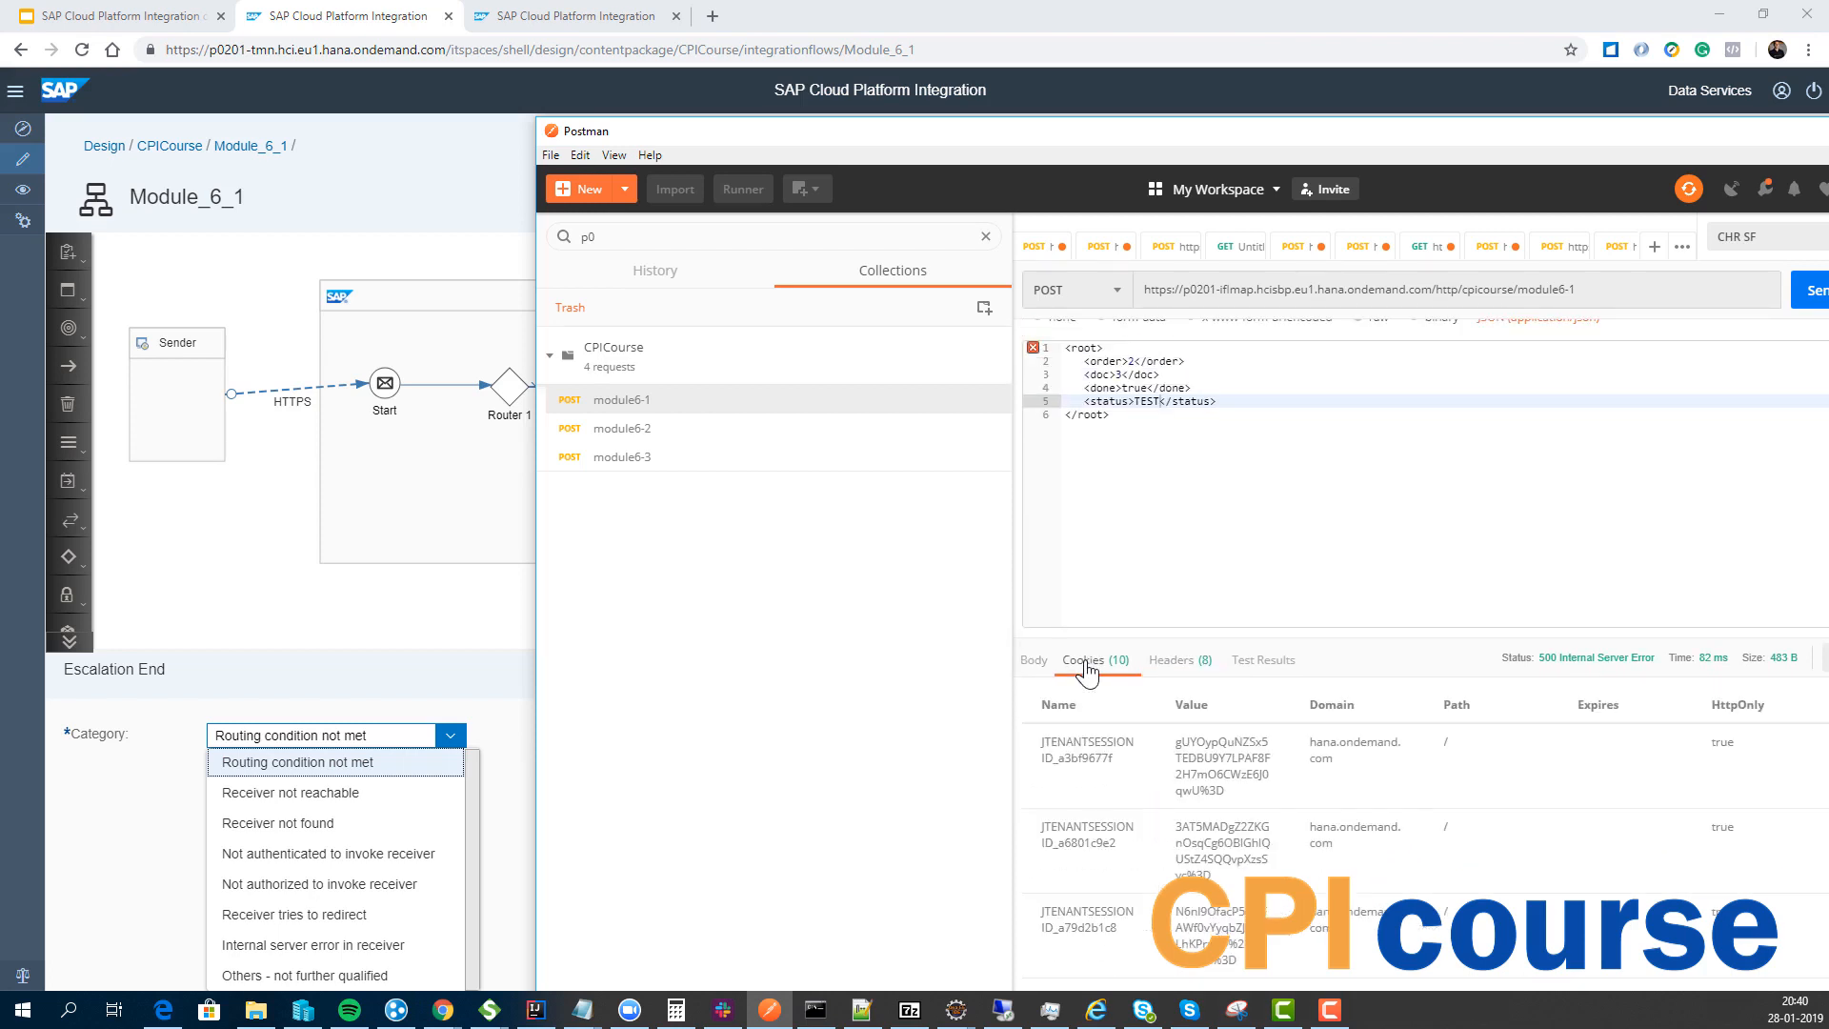
{"action": "scroll", "coordinate": [1101, 730], "scroll_direction": "down", "scroll_amount": 1}
{"action": "scroll", "coordinate": [1123, 823], "scroll_direction": "up", "scroll_amount": 3}
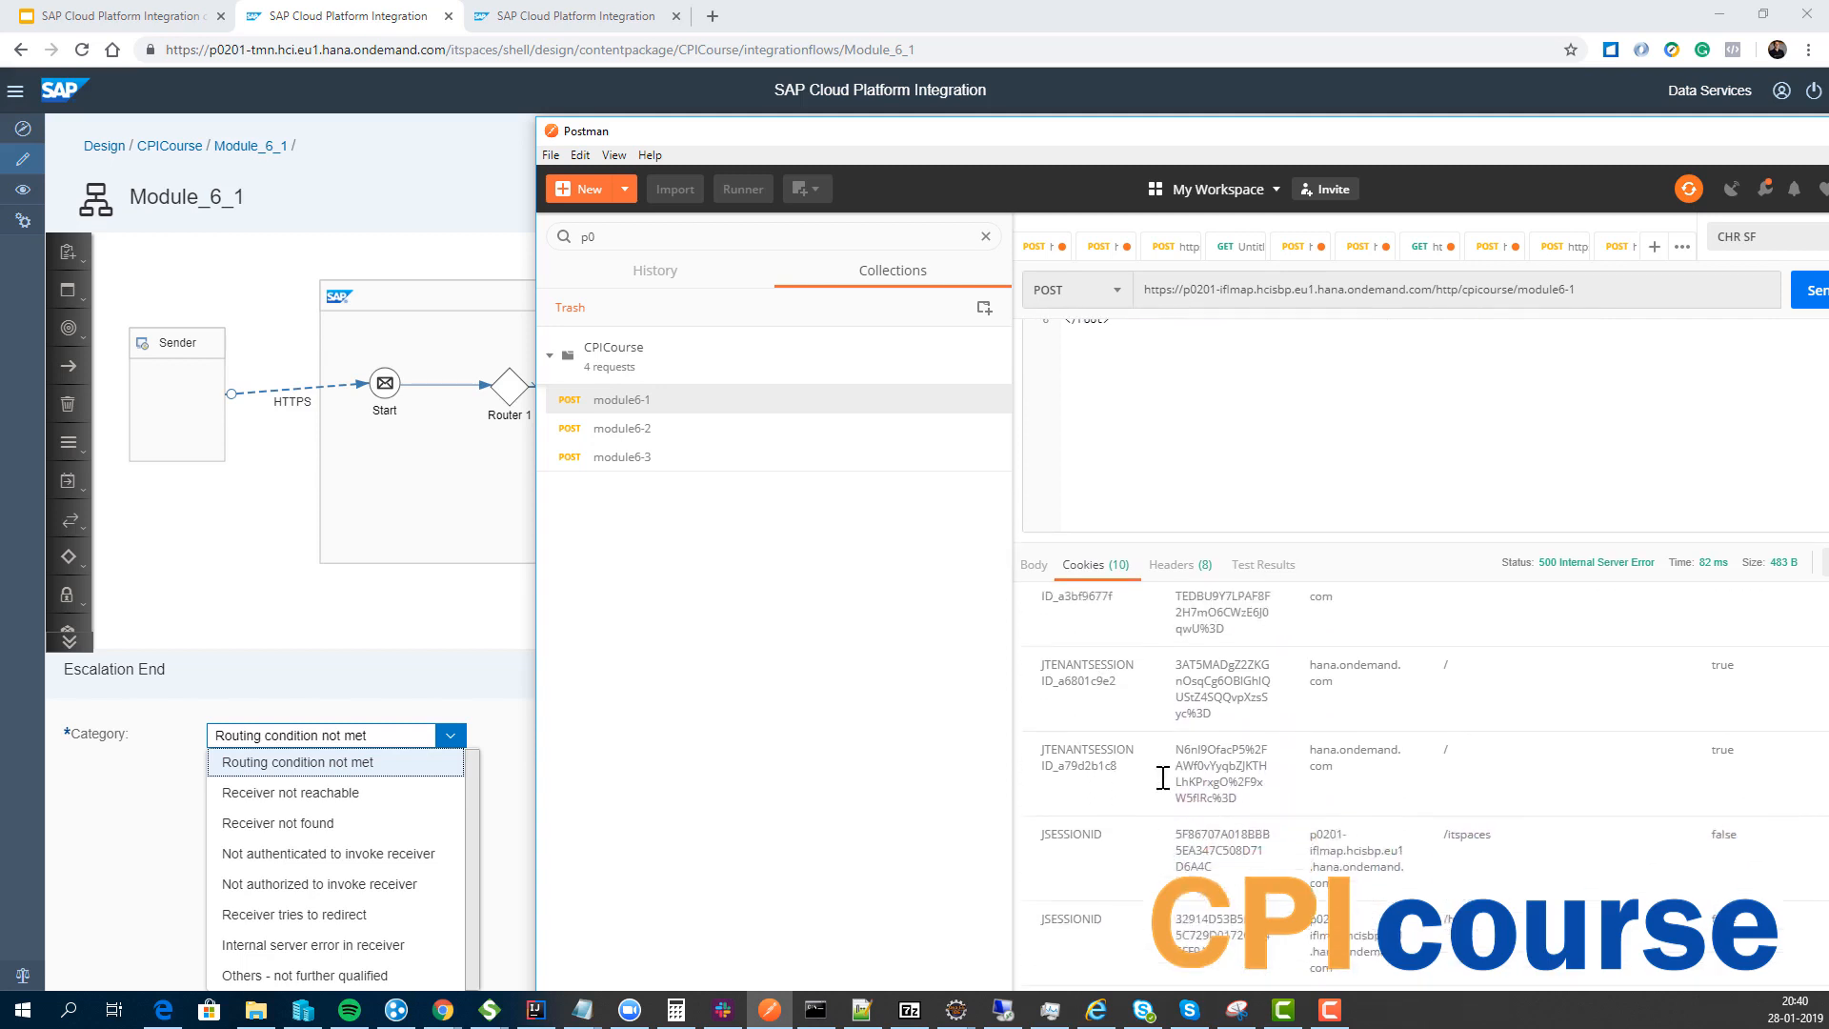
{"action": "left_click", "coordinate": [1181, 755]}
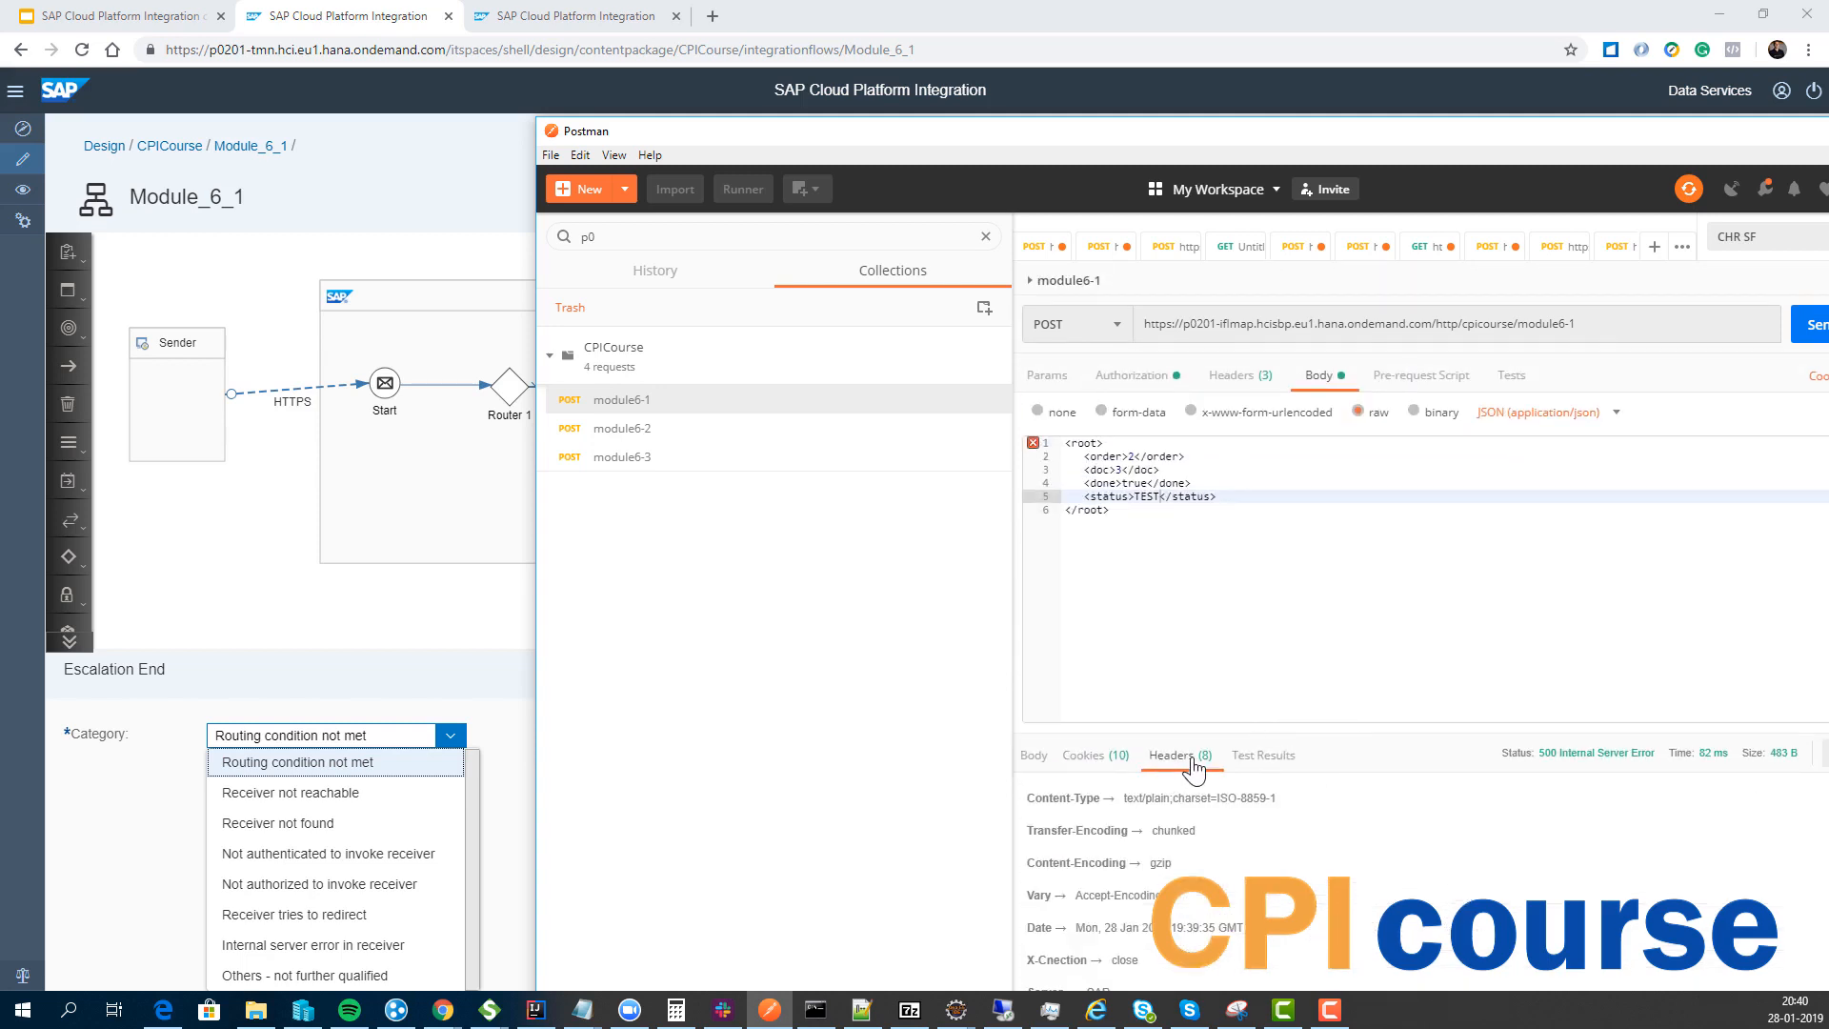
{"action": "left_click", "coordinate": [1027, 759]}
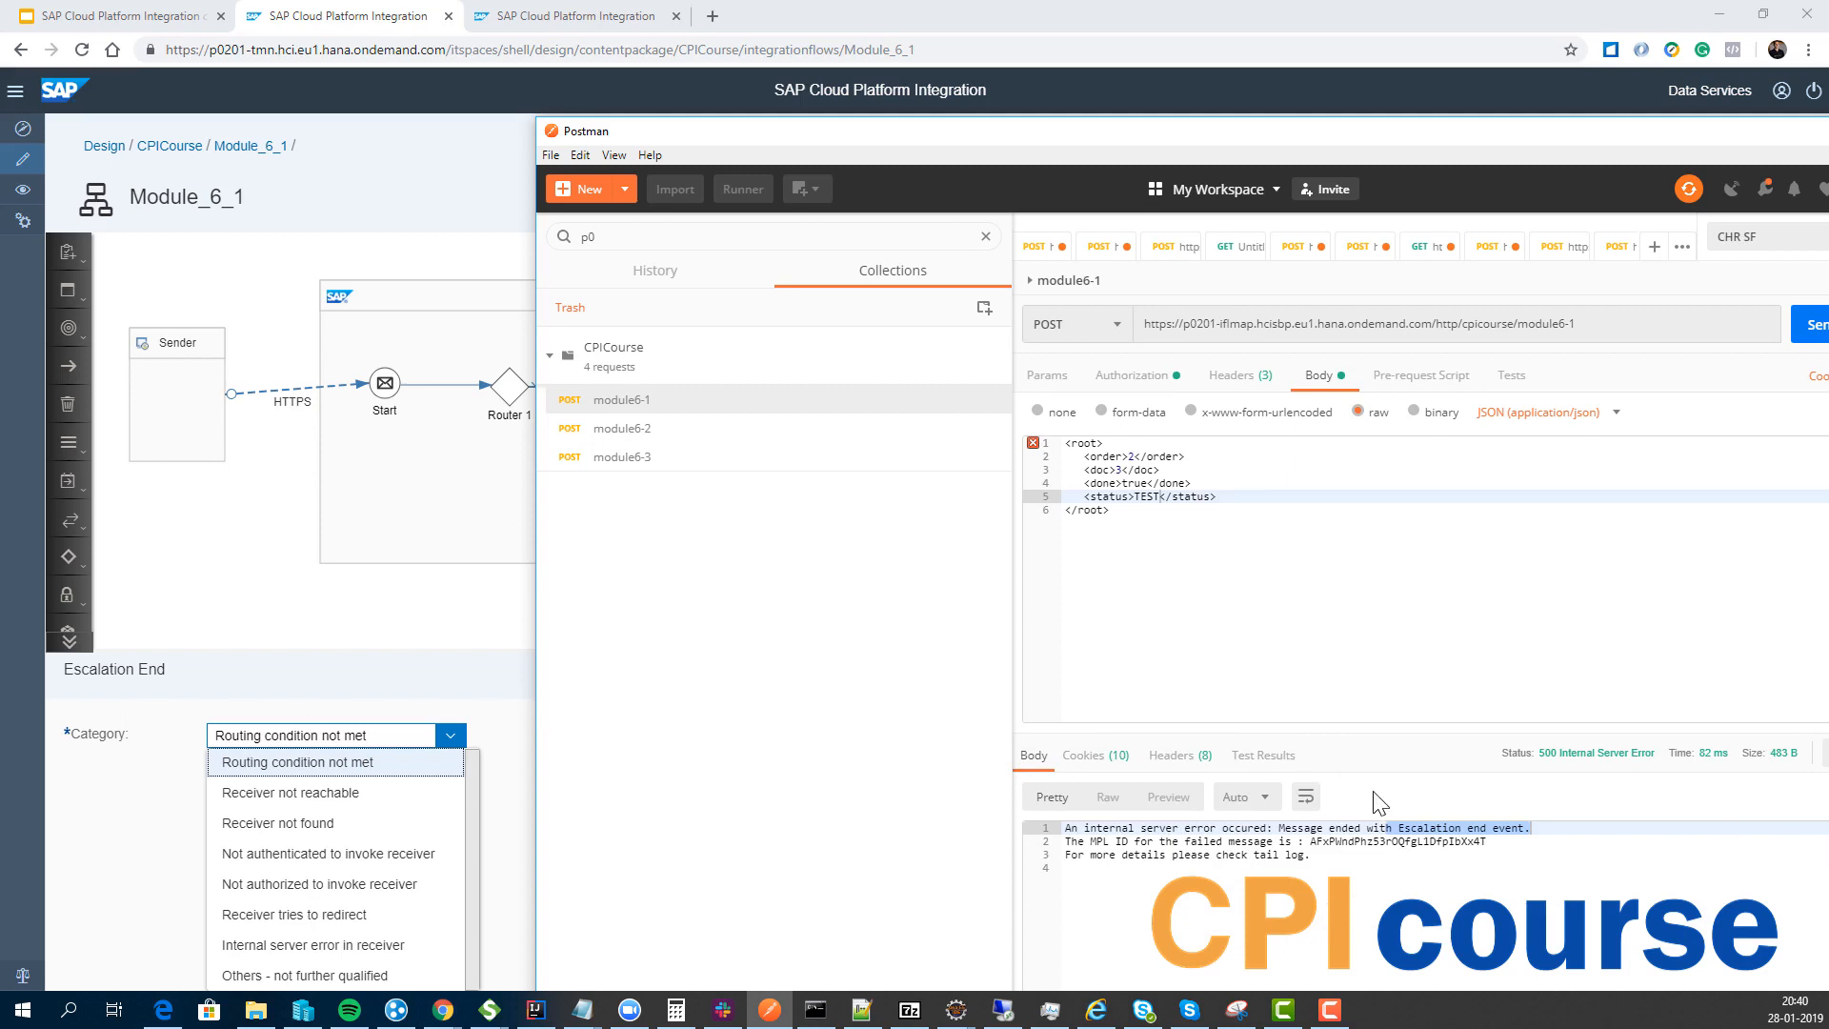
Leave edit mode of the Module_6_1 flow without saving, and present the Router slide of the Google Slides course deck in full screen.
{"action": "left_click", "coordinate": [423, 539]}
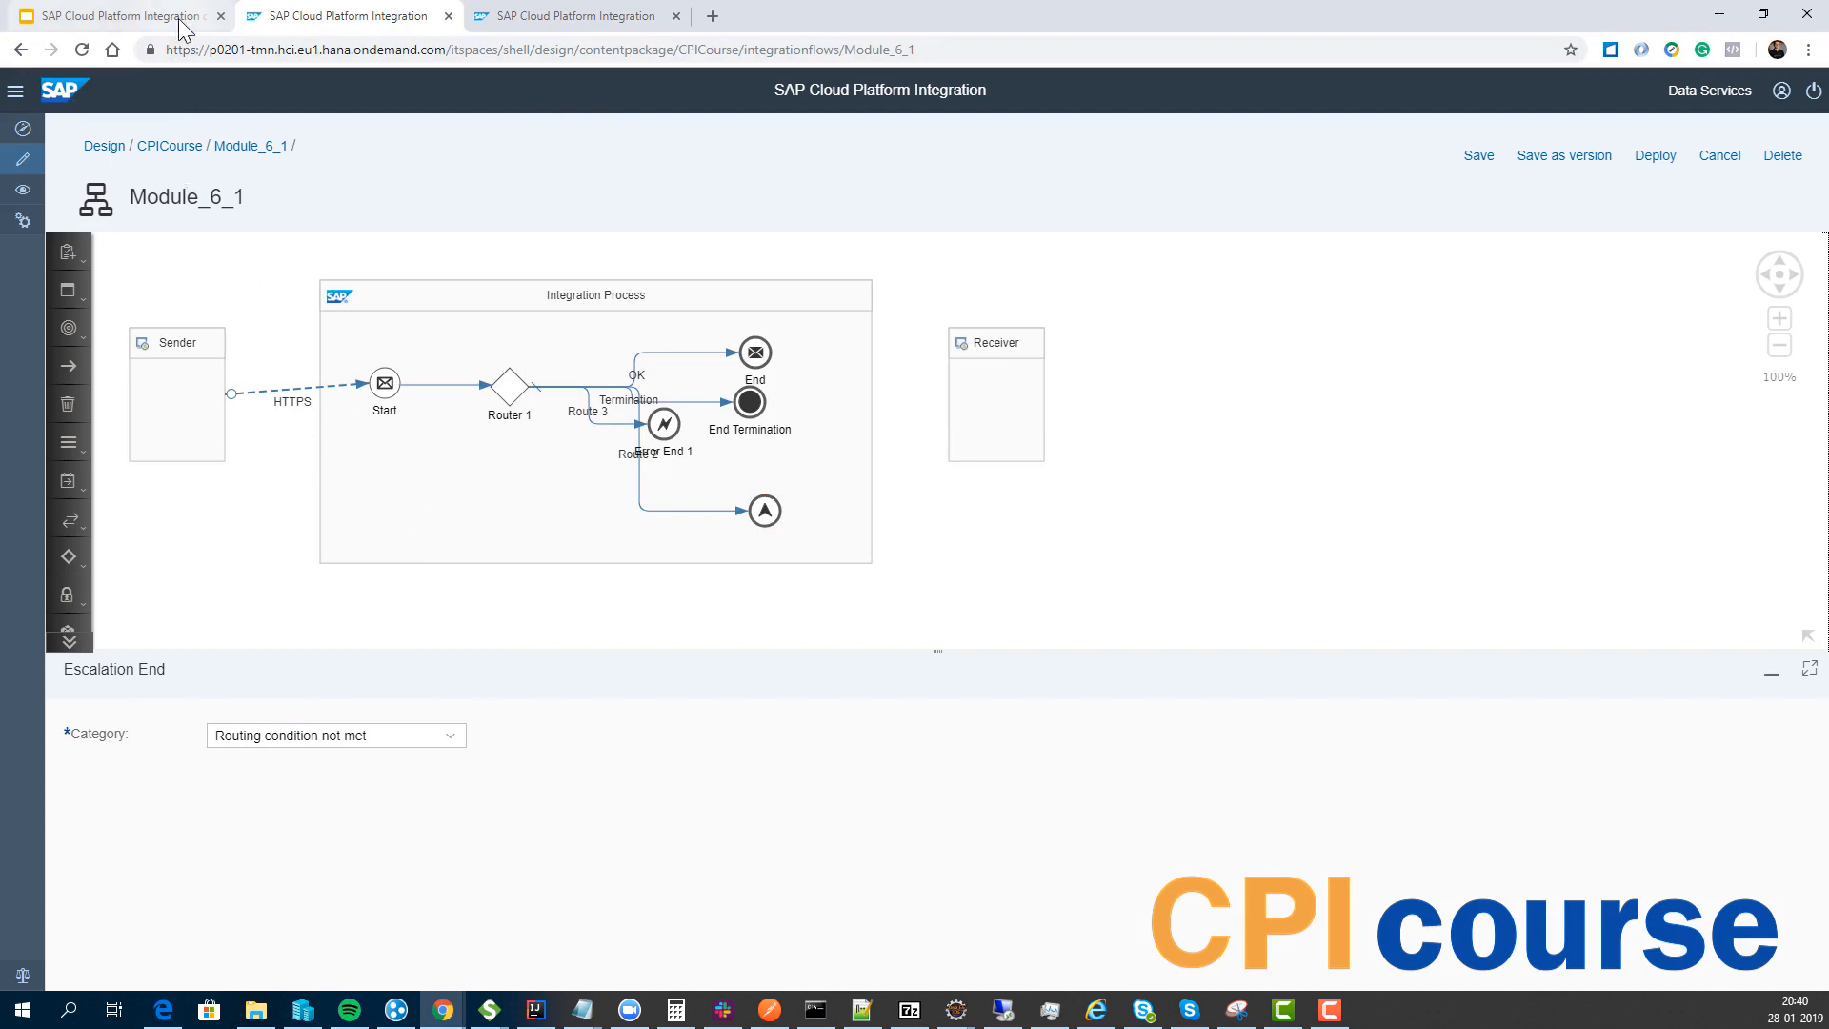
{"action": "left_click", "coordinate": [1720, 155]}
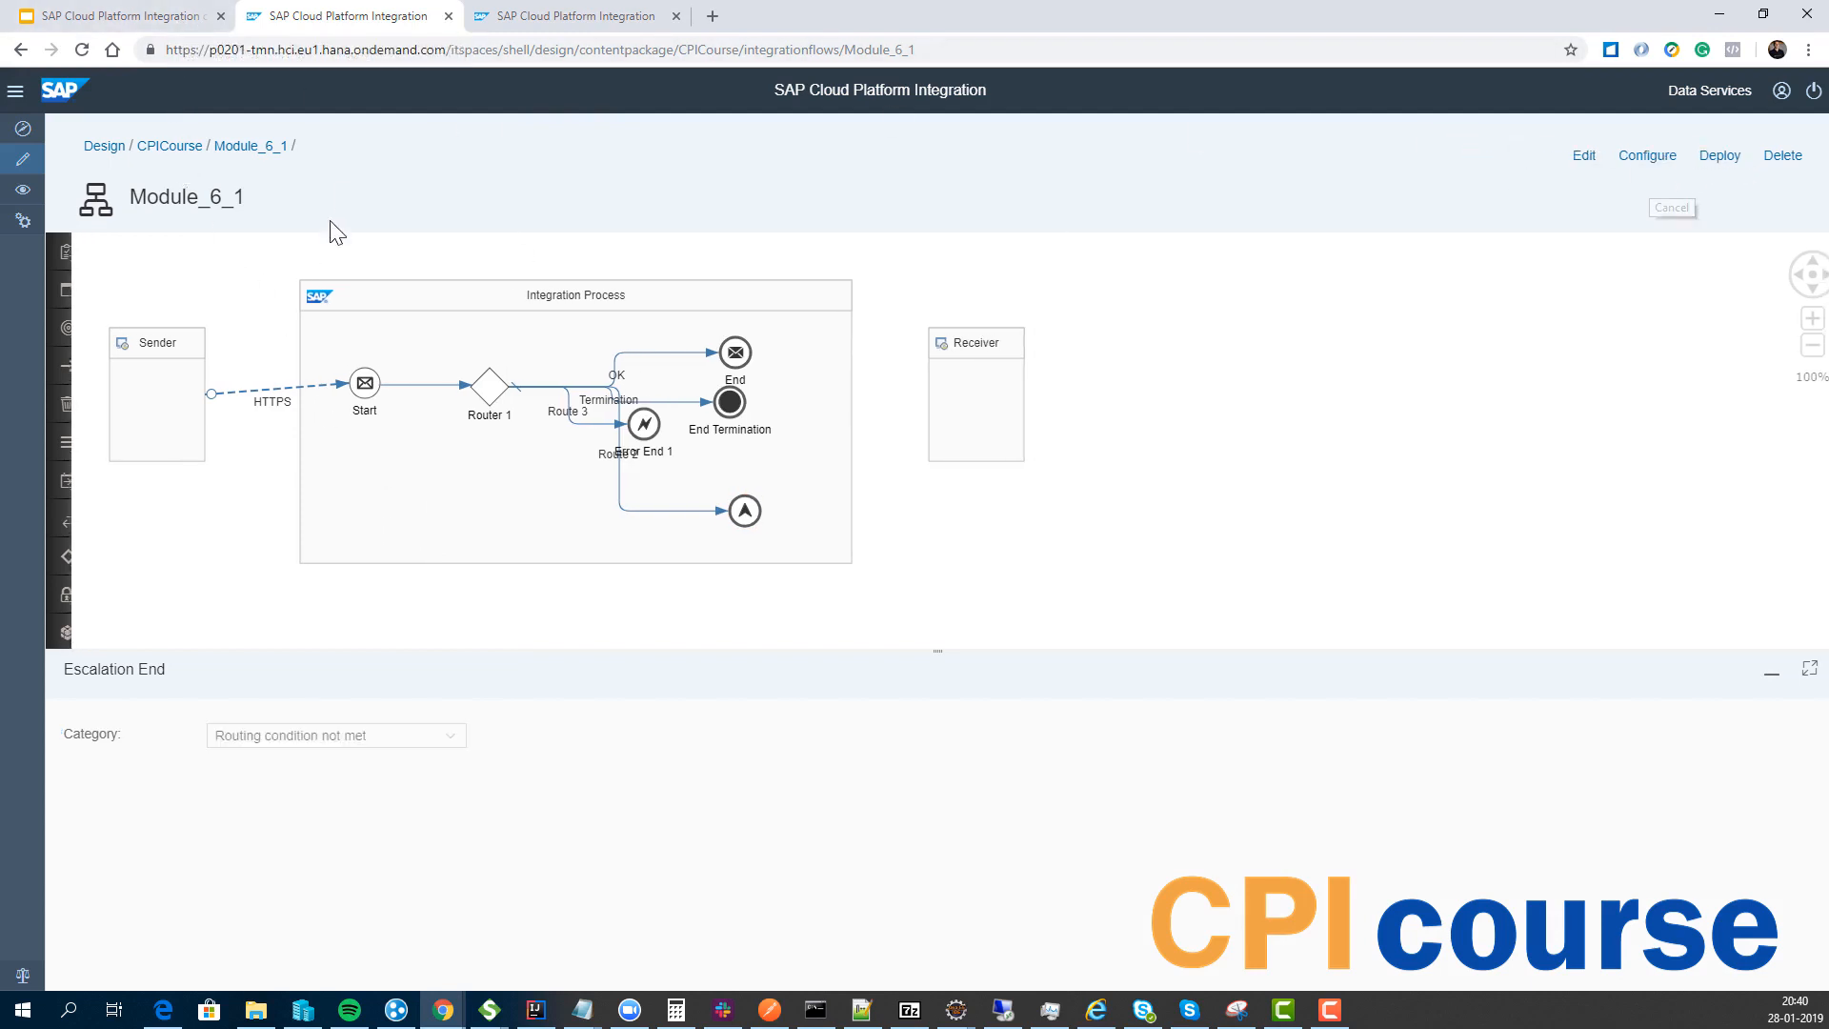
{"action": "left_click", "coordinate": [133, 16]}
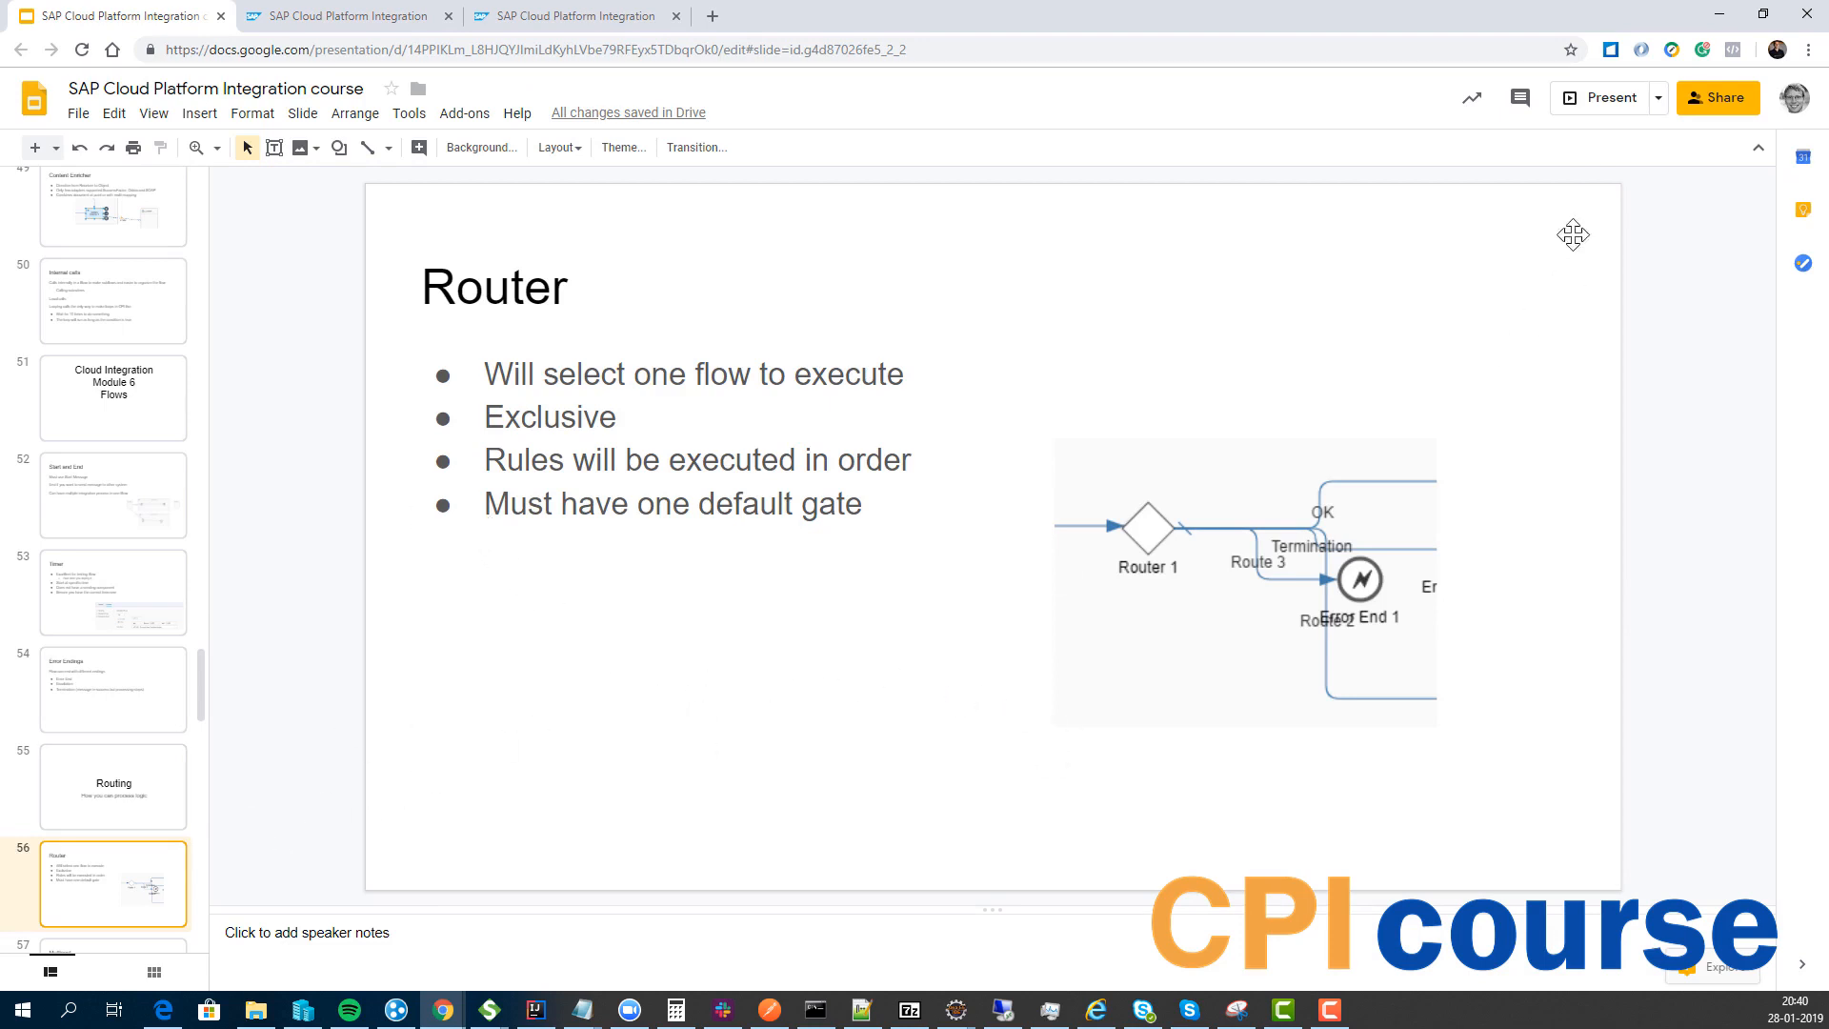
{"action": "left_click", "coordinate": [1609, 98]}
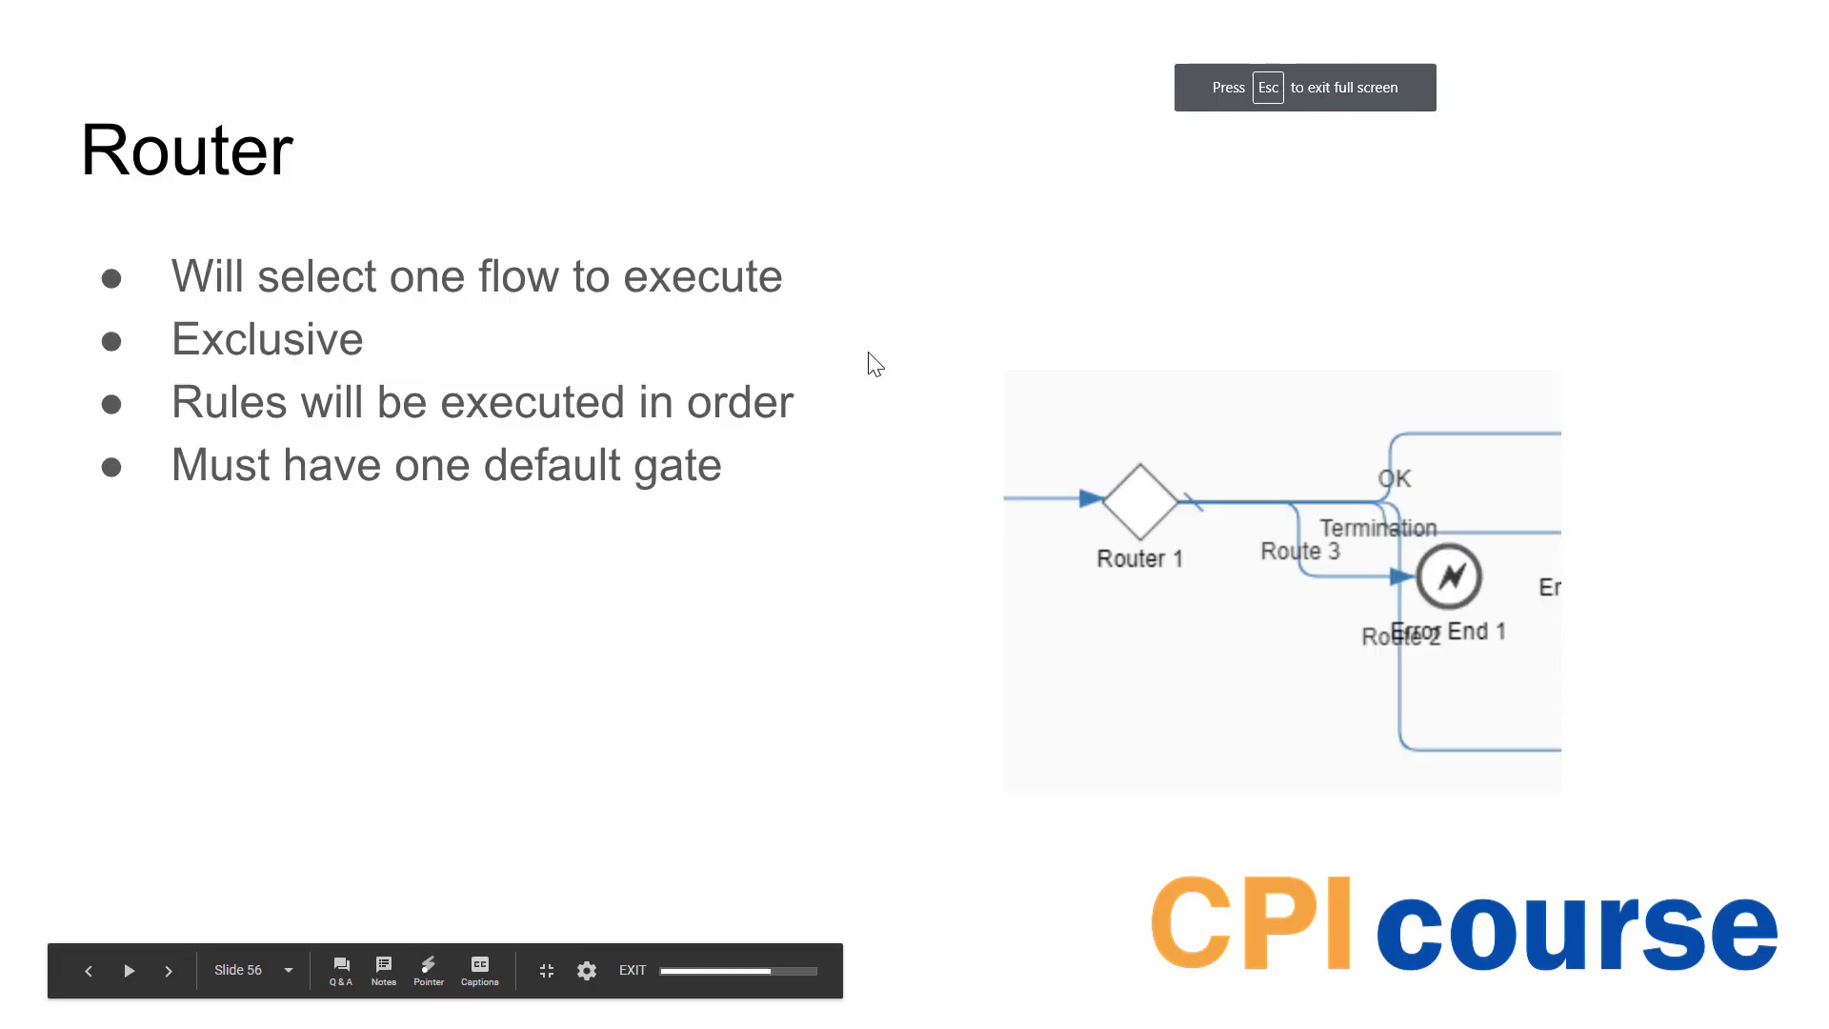
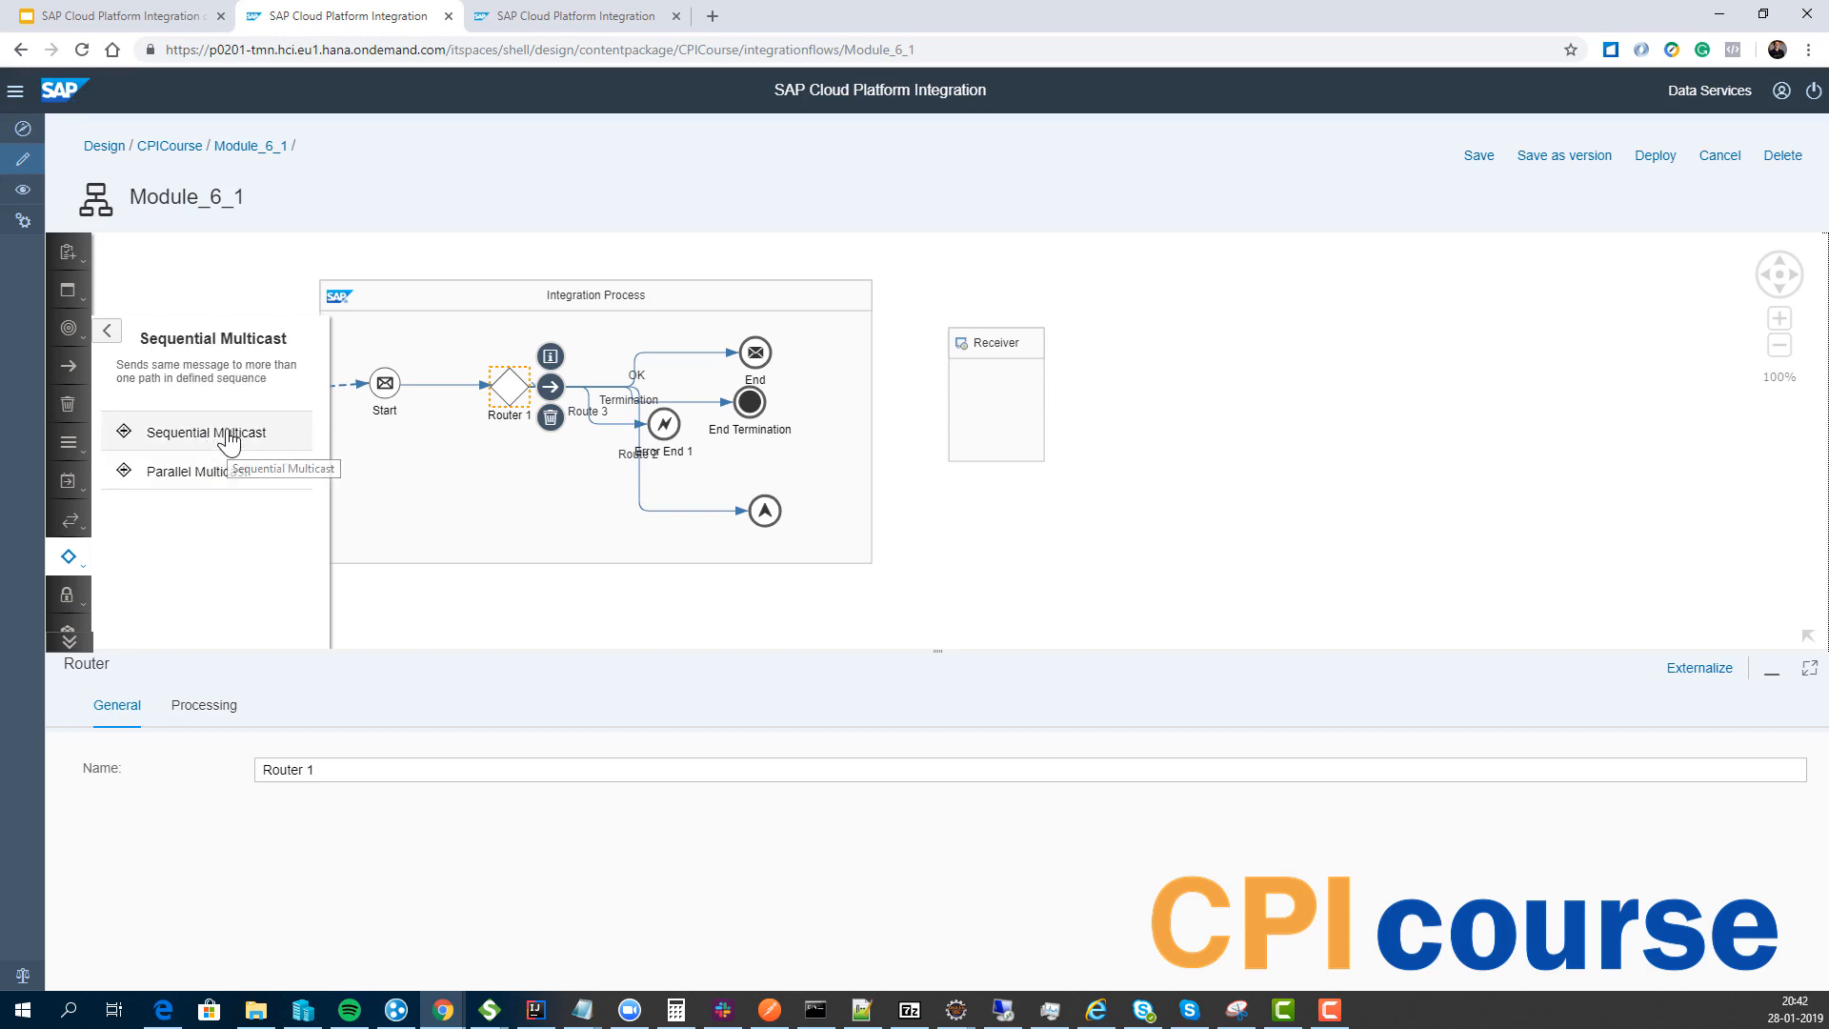
Insert a Sequential Multicast after Router 1 on Route 3 and connect a second branch to the Escalation End event.
{"action": "left_click", "coordinate": [229, 438]}
{"action": "left_click", "coordinate": [574, 390]}
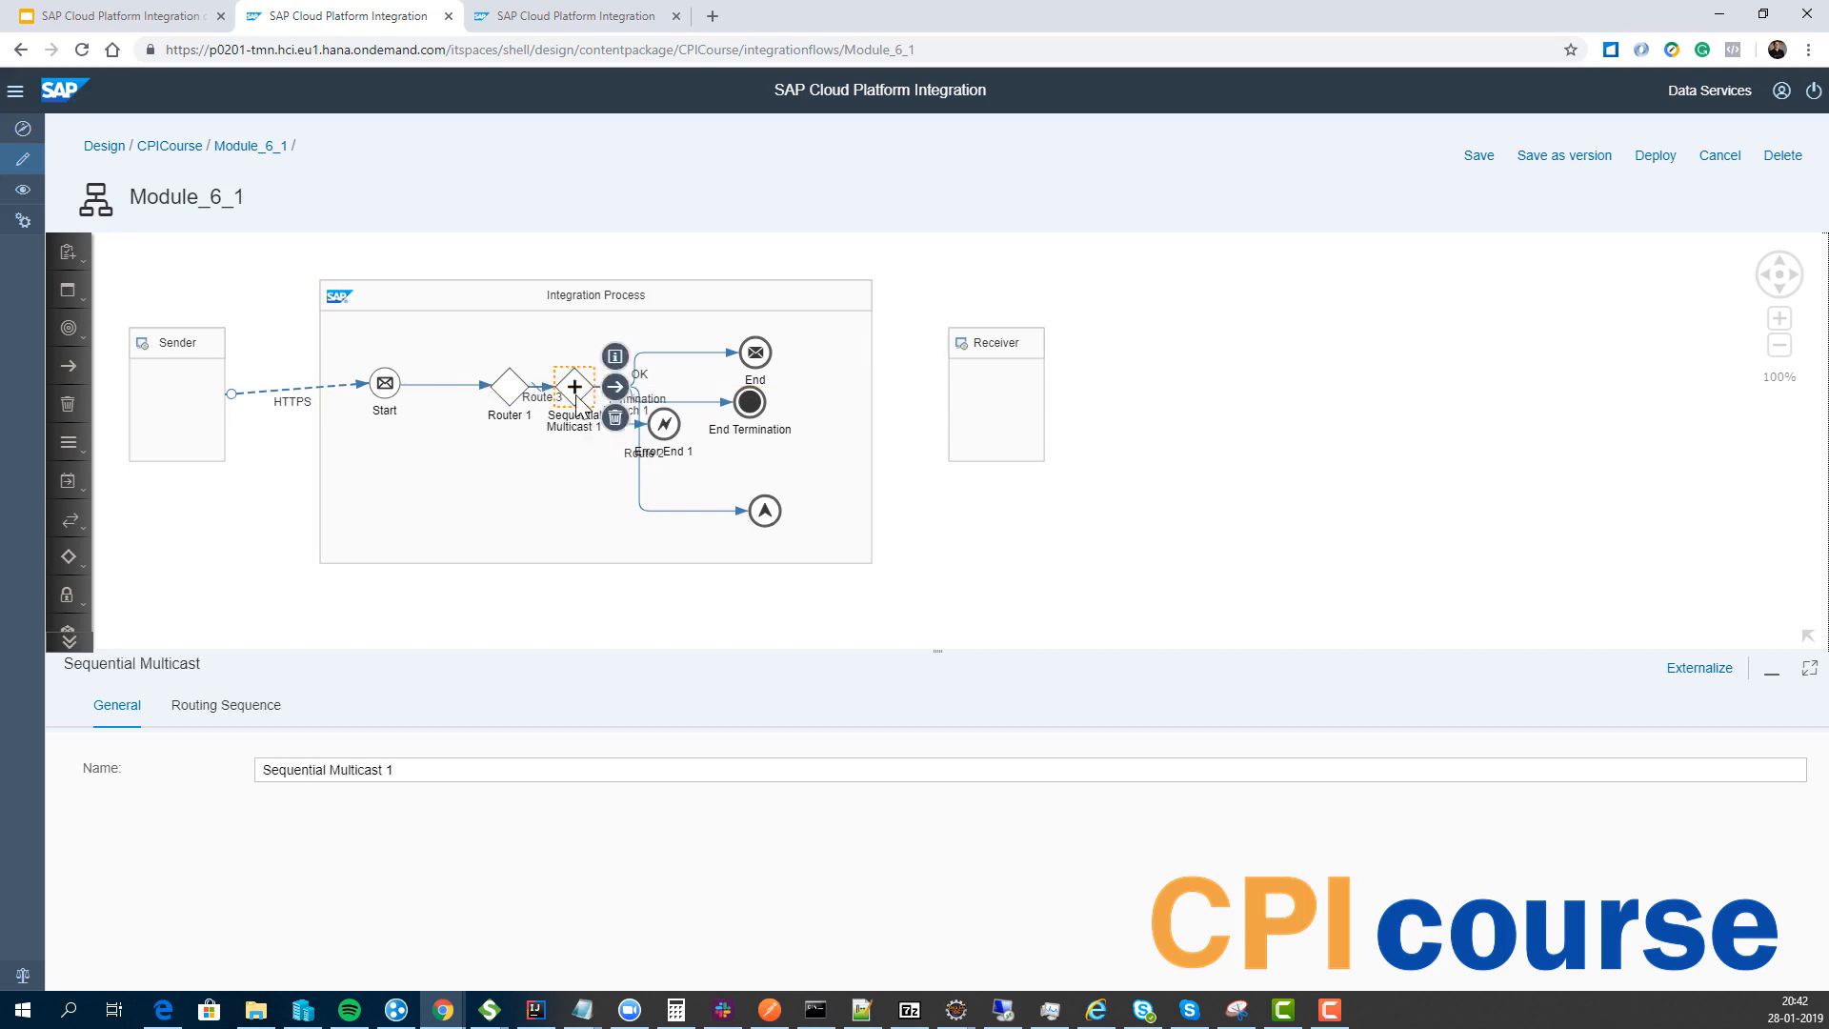
{"action": "left_click_drag", "start_coordinate": [576, 396], "coordinate": [765, 511]}
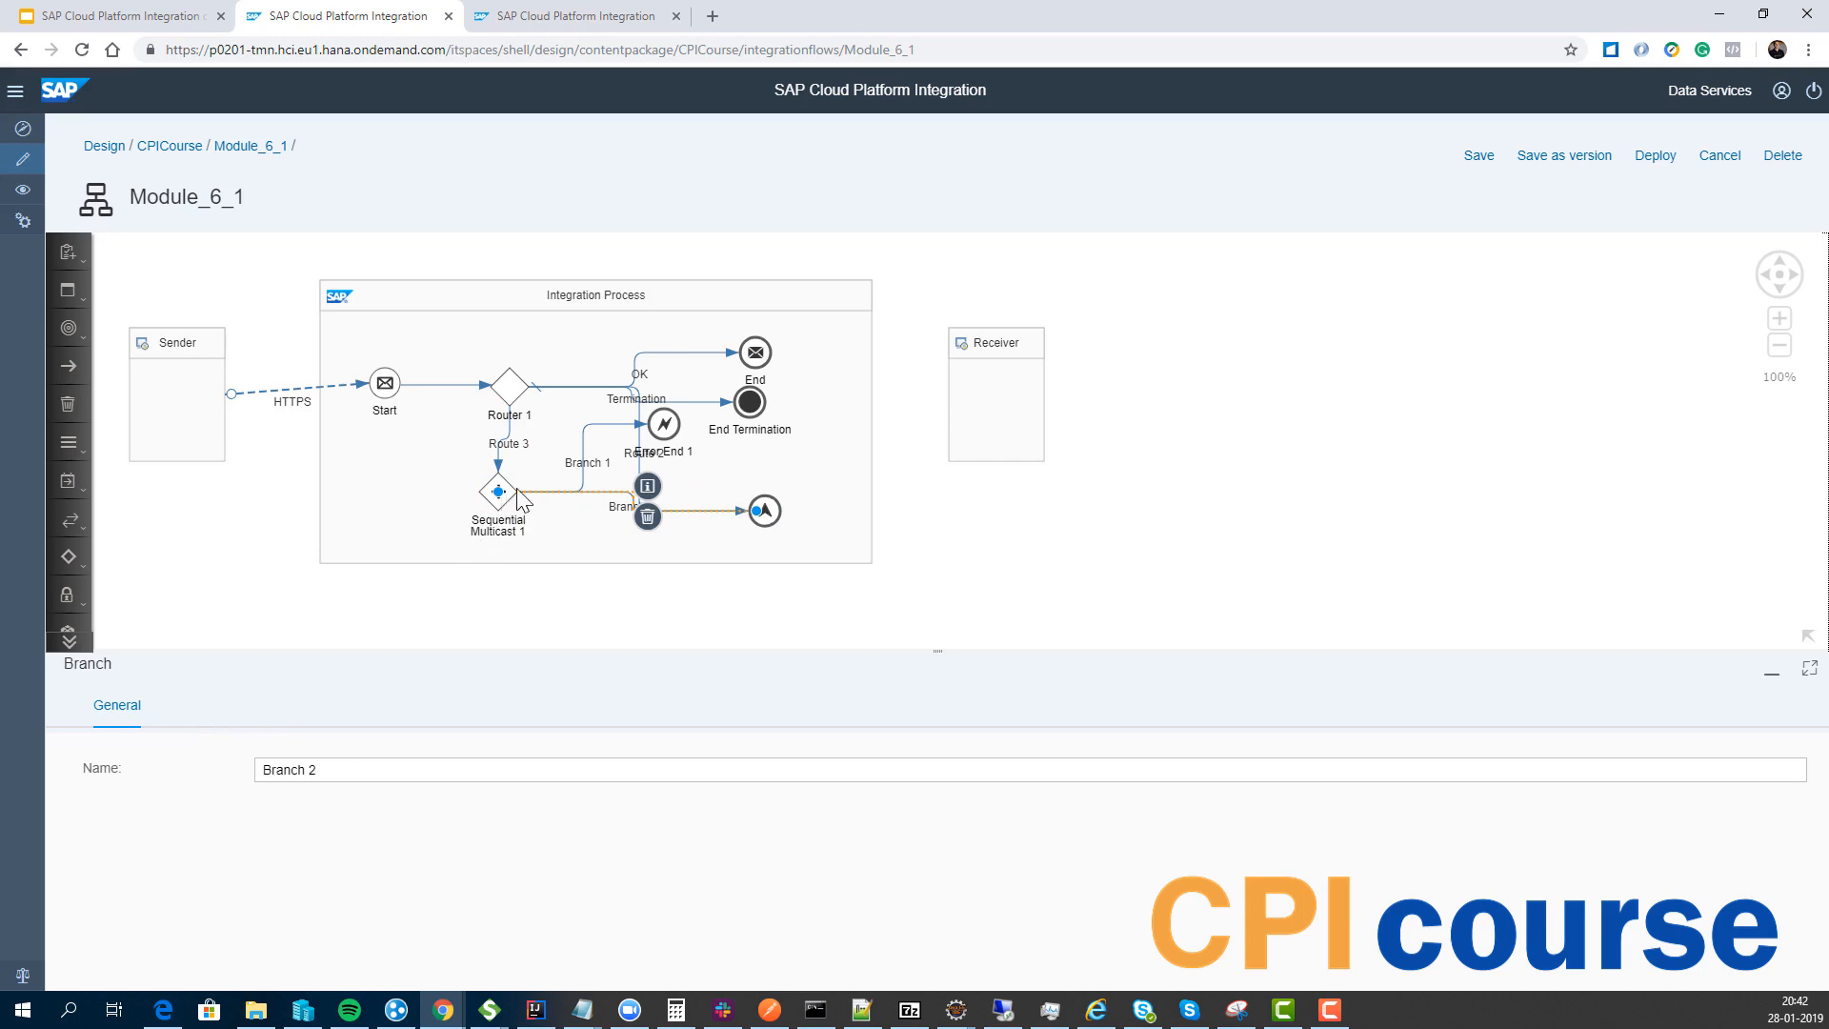
Move Branch 1 down and back up in the routing sequence of the Sequential Multicast.
{"action": "left_click", "coordinate": [499, 495]}
{"action": "left_click", "coordinate": [235, 705]}
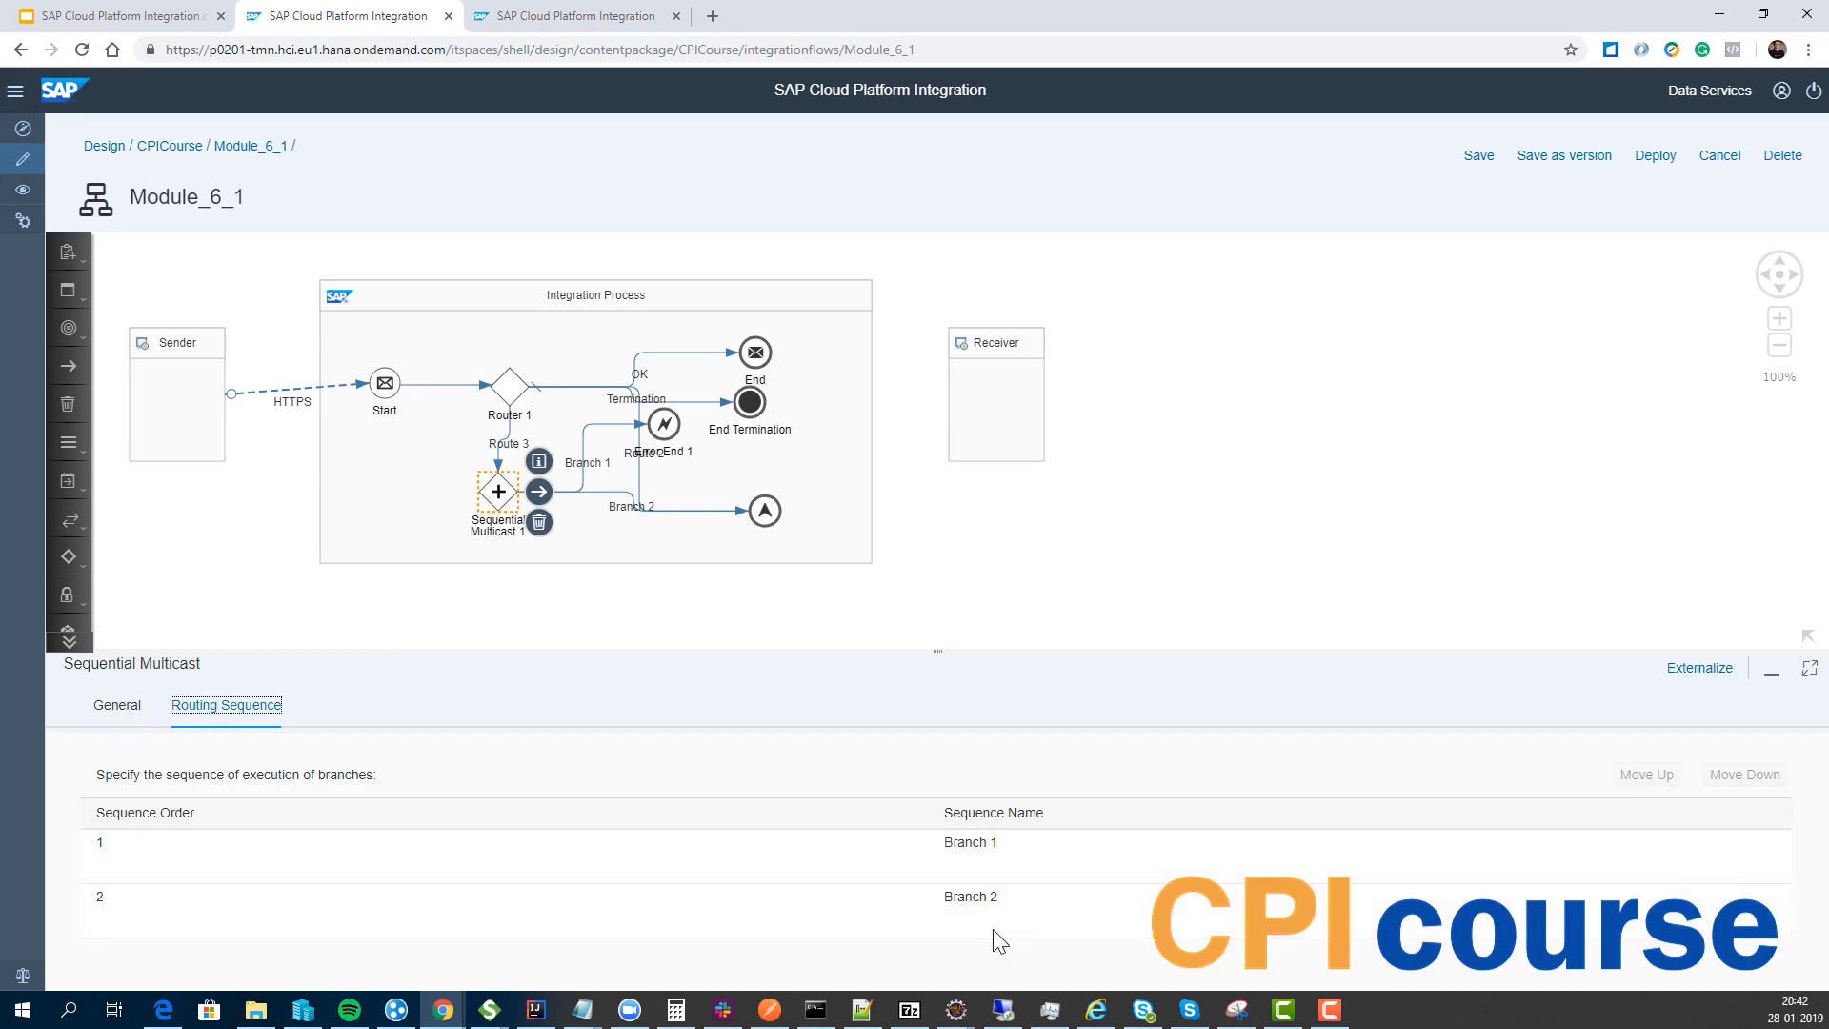
{"action": "left_click", "coordinate": [468, 874]}
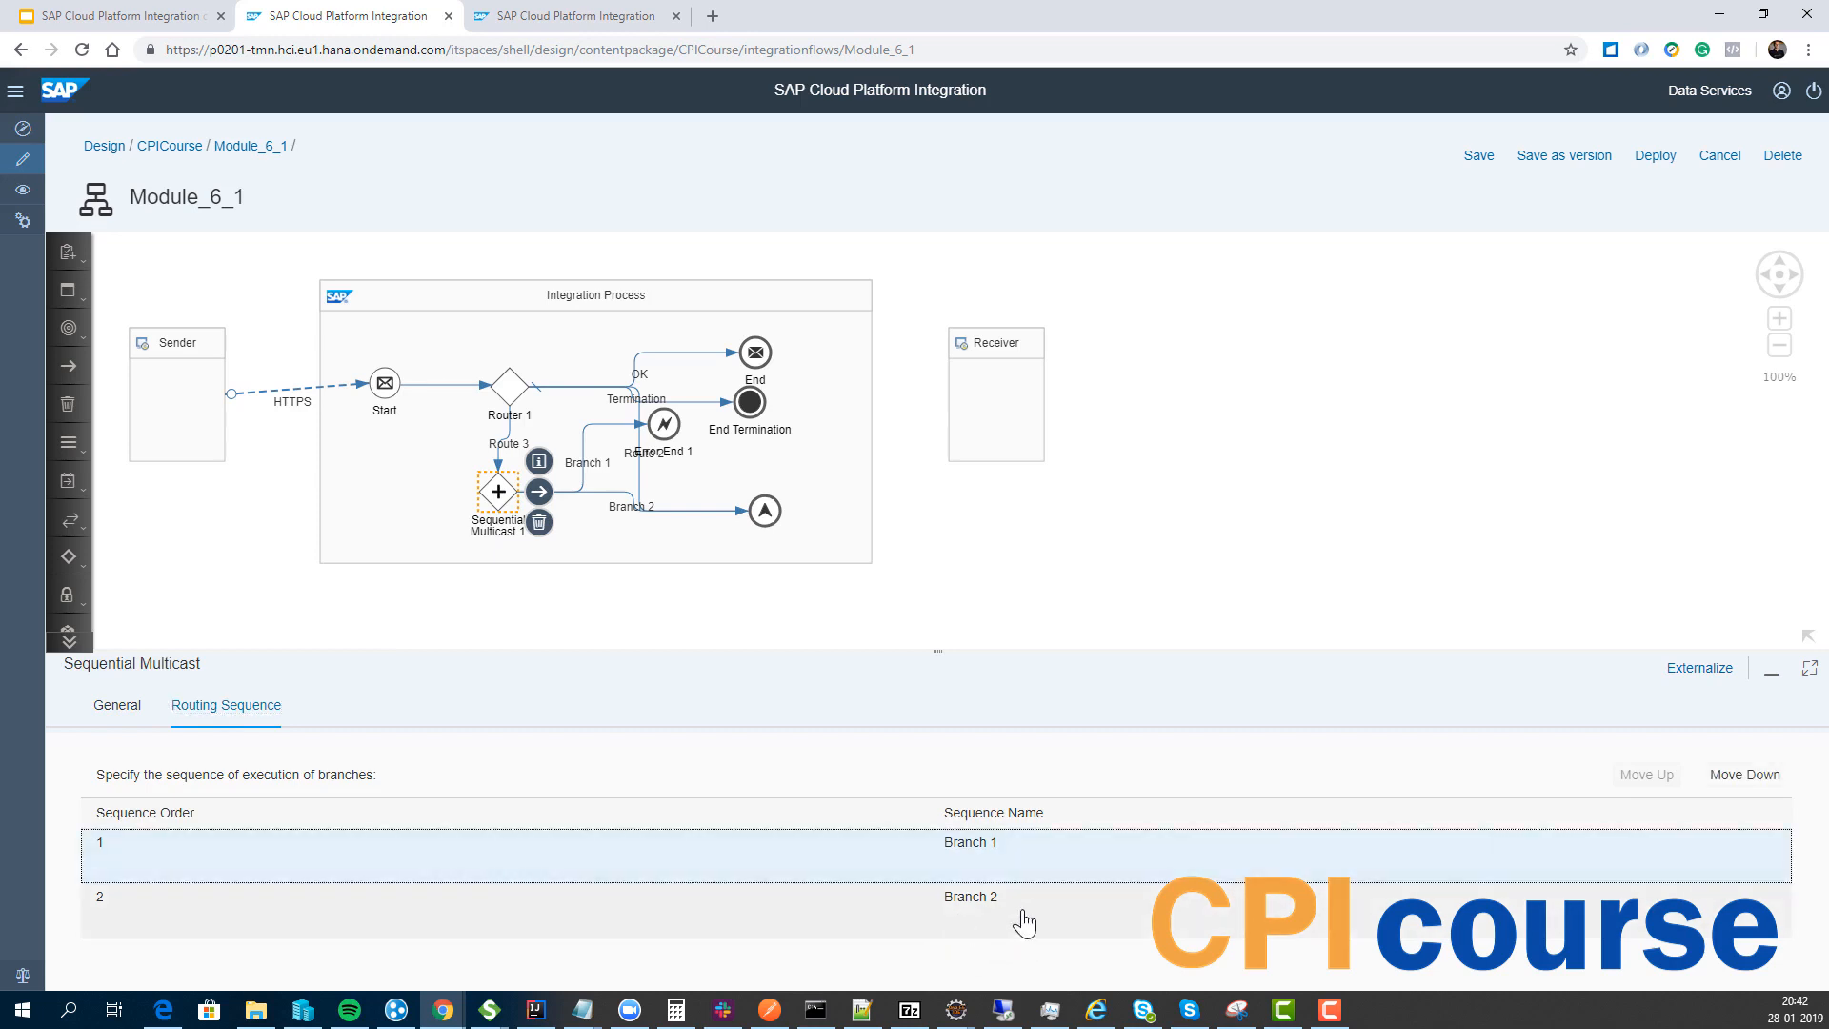
{"action": "left_click", "coordinate": [1738, 775]}
{"action": "left_click", "coordinate": [1653, 775]}
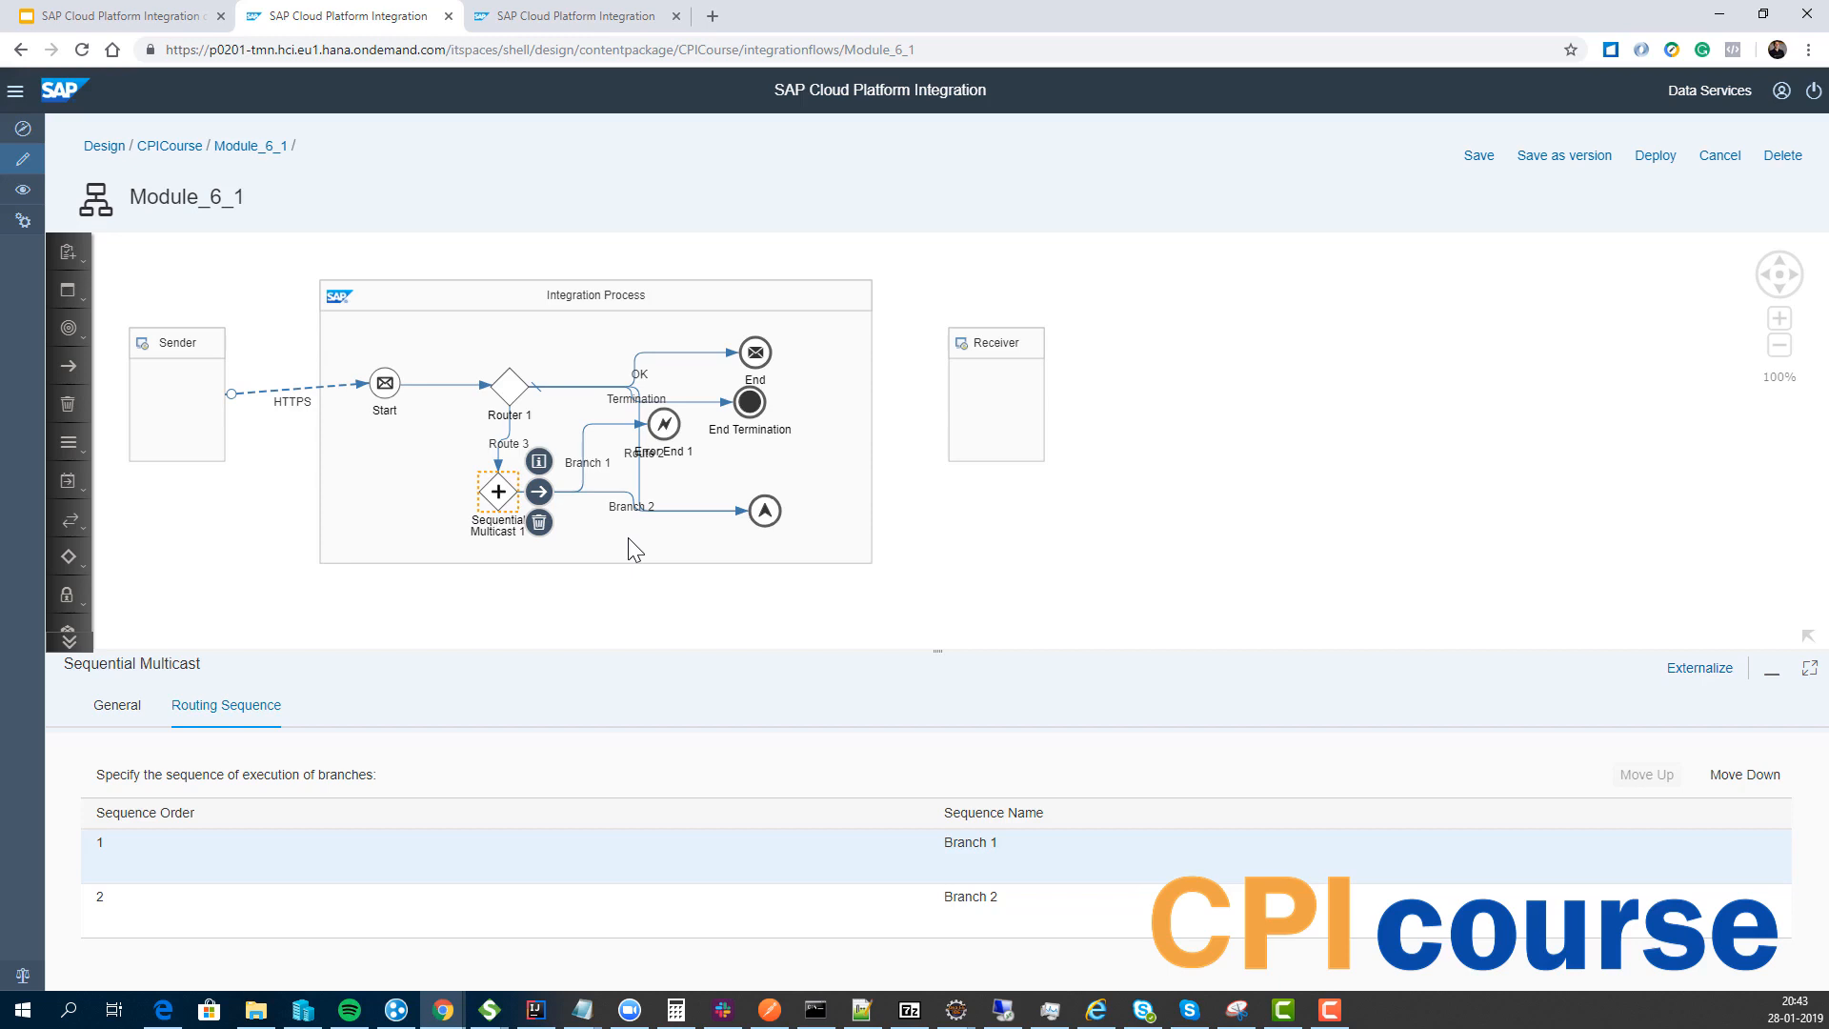
Discard the unsaved changes to the Module_6_1 flow and switch to the Google Slides course deck.
{"action": "left_click", "coordinate": [638, 433]}
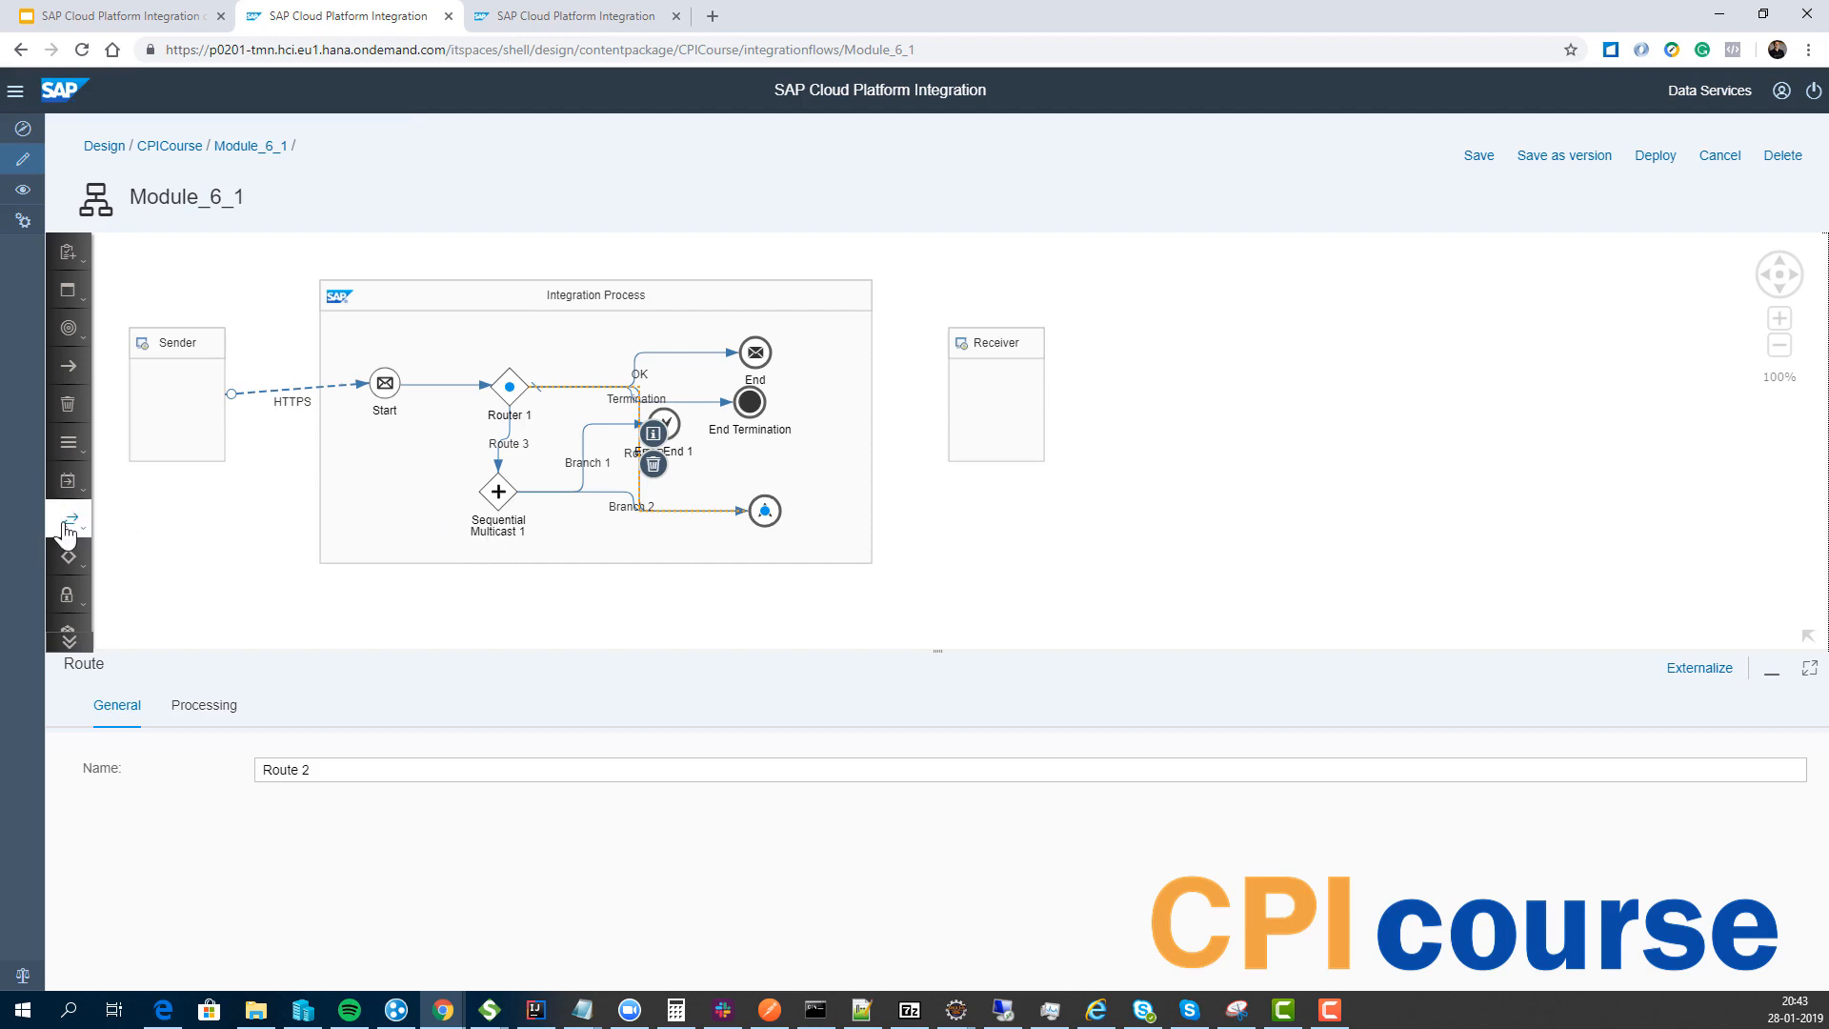
{"action": "left_click", "coordinate": [68, 558]}
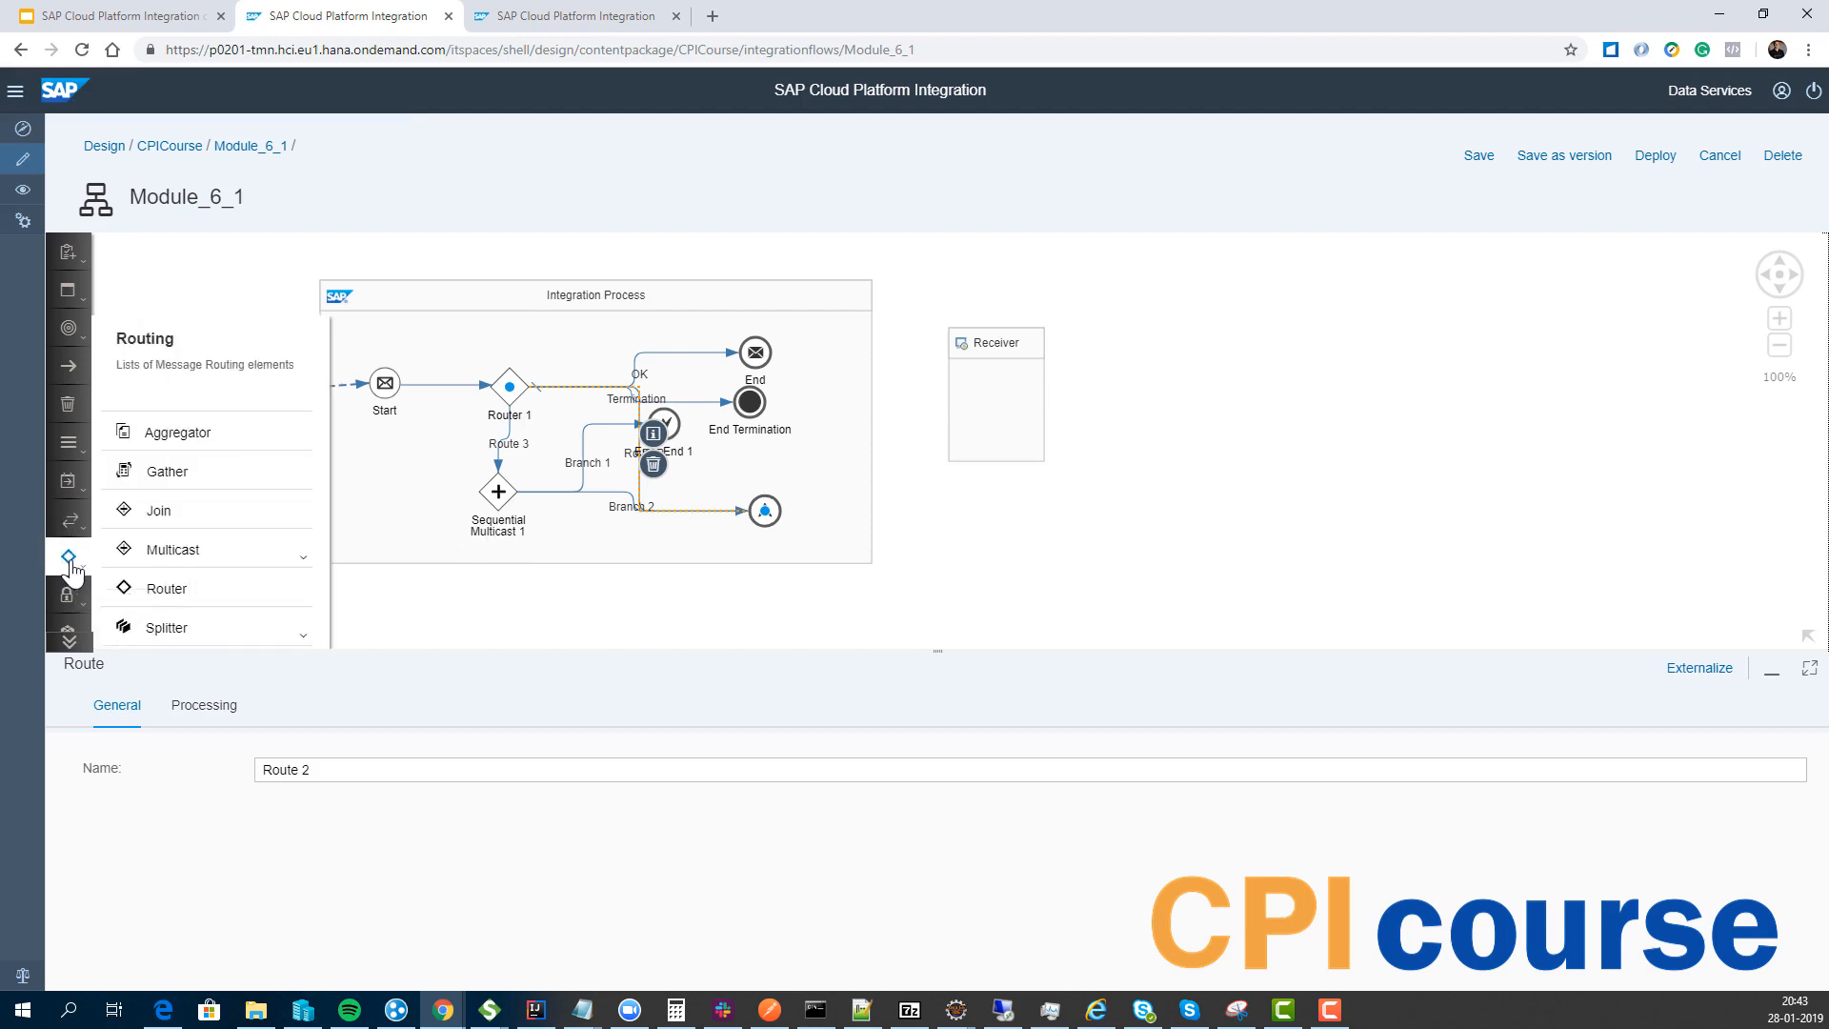
{"action": "left_click", "coordinate": [252, 486]}
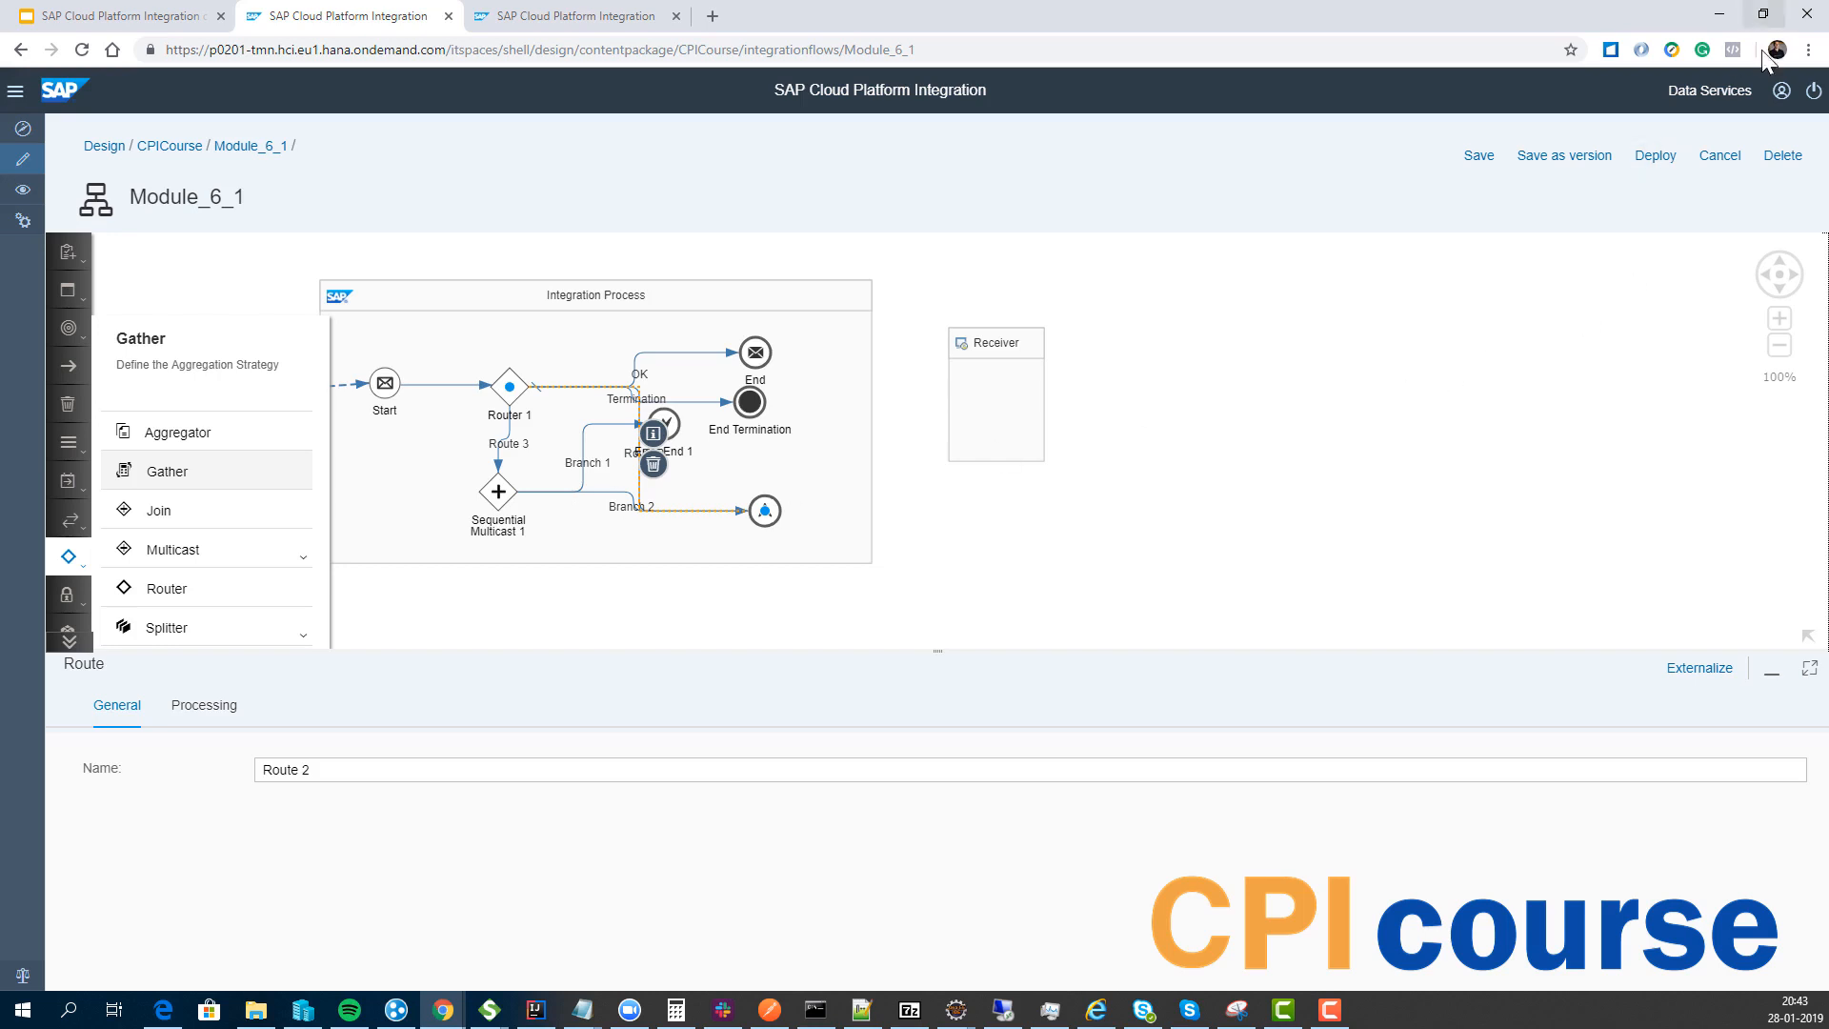
{"action": "left_click", "coordinate": [1720, 155]}
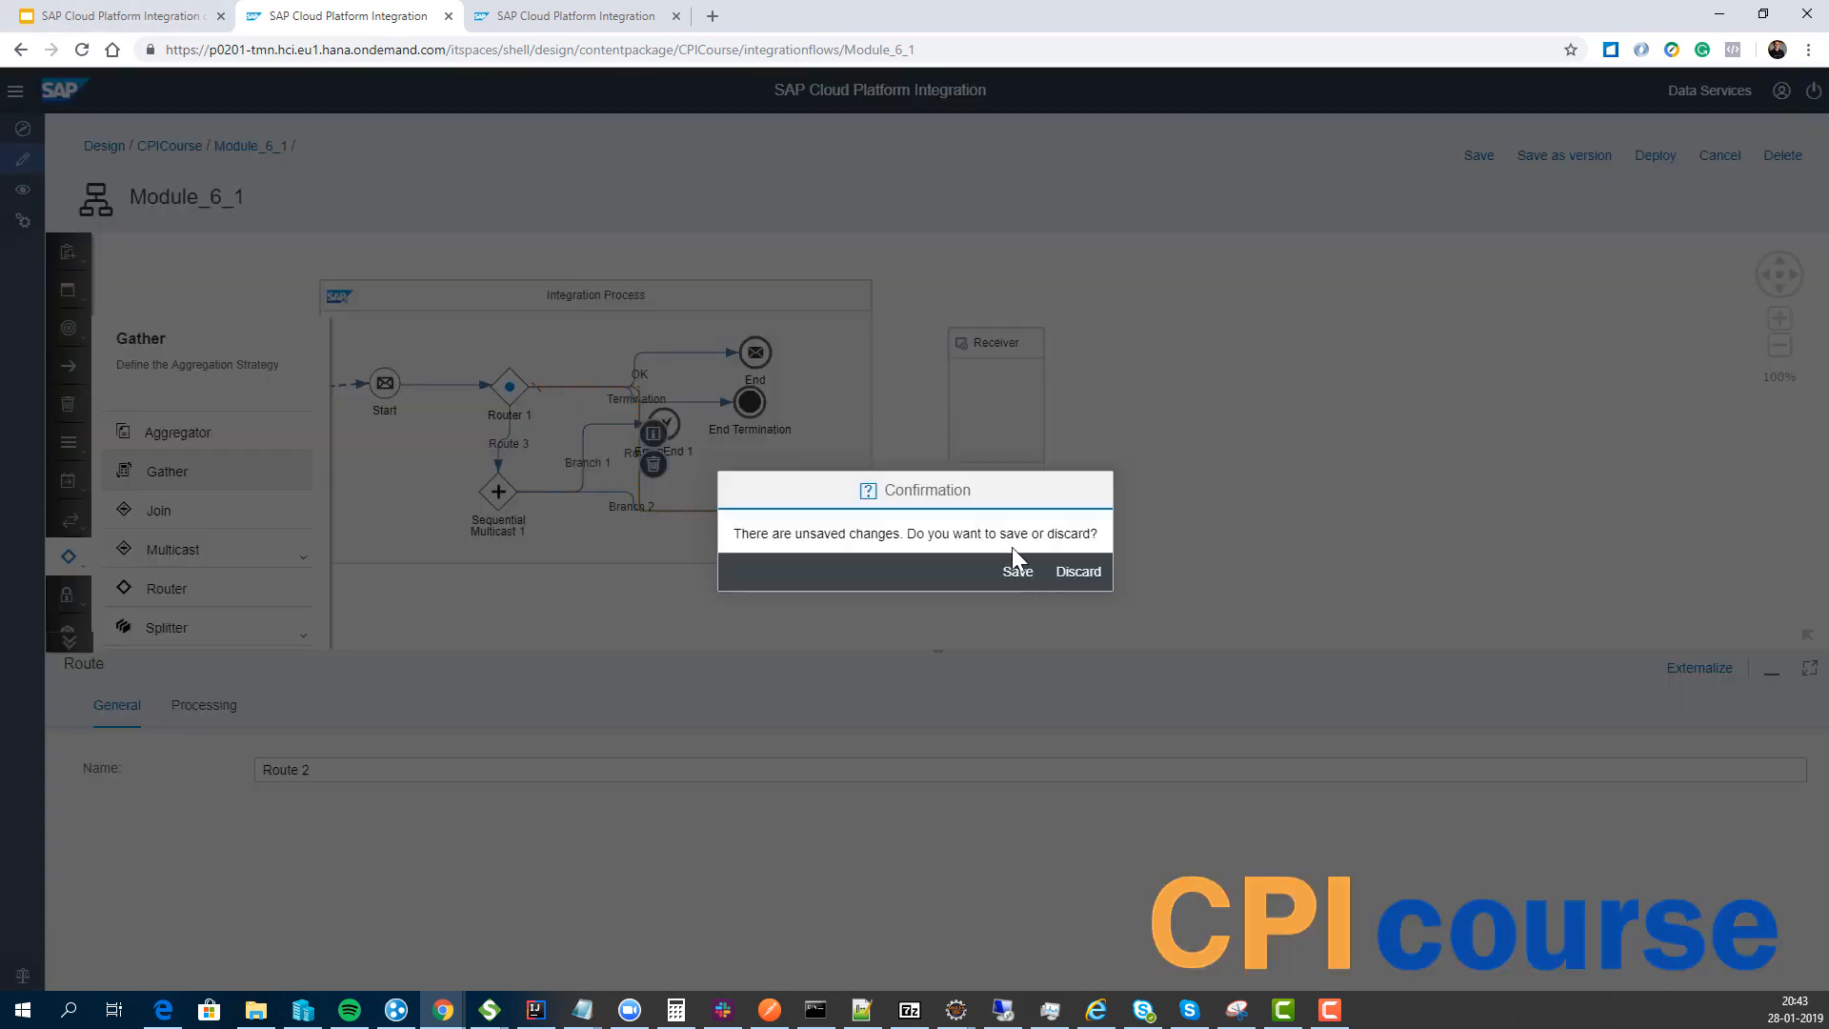
{"action": "left_click", "coordinate": [1055, 577]}
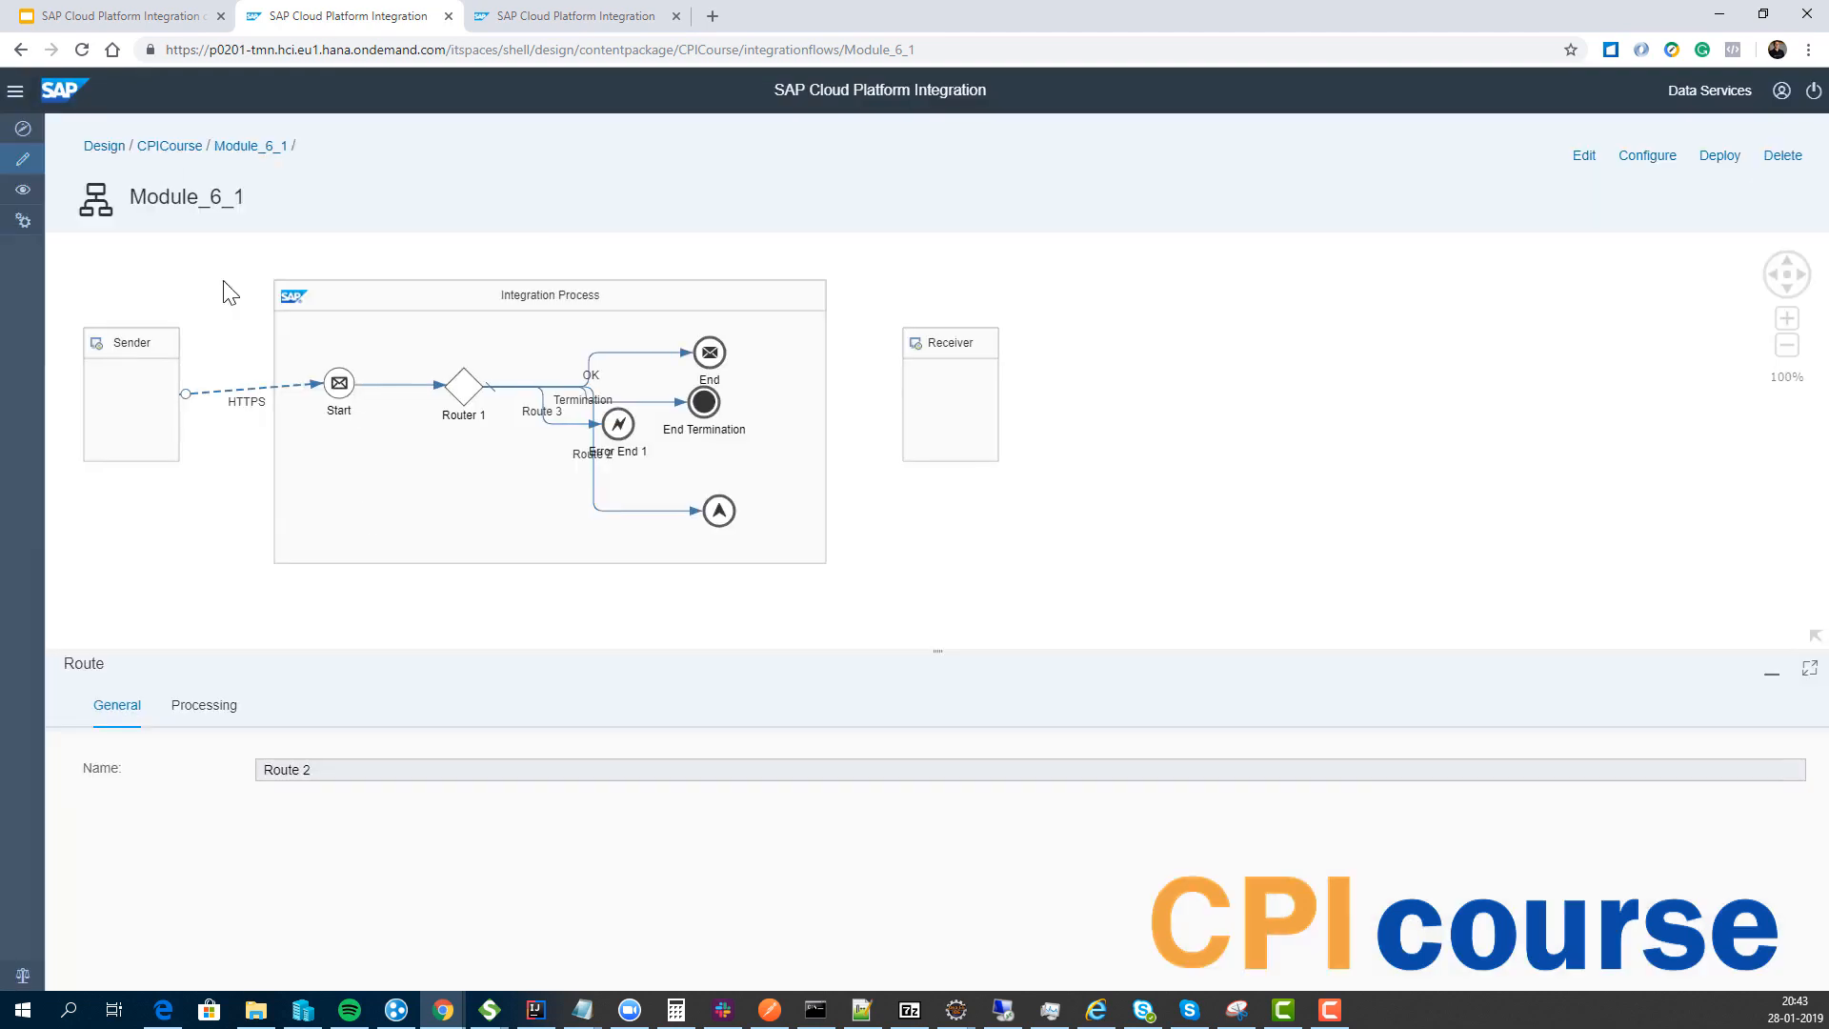
{"action": "left_click", "coordinate": [157, 16]}
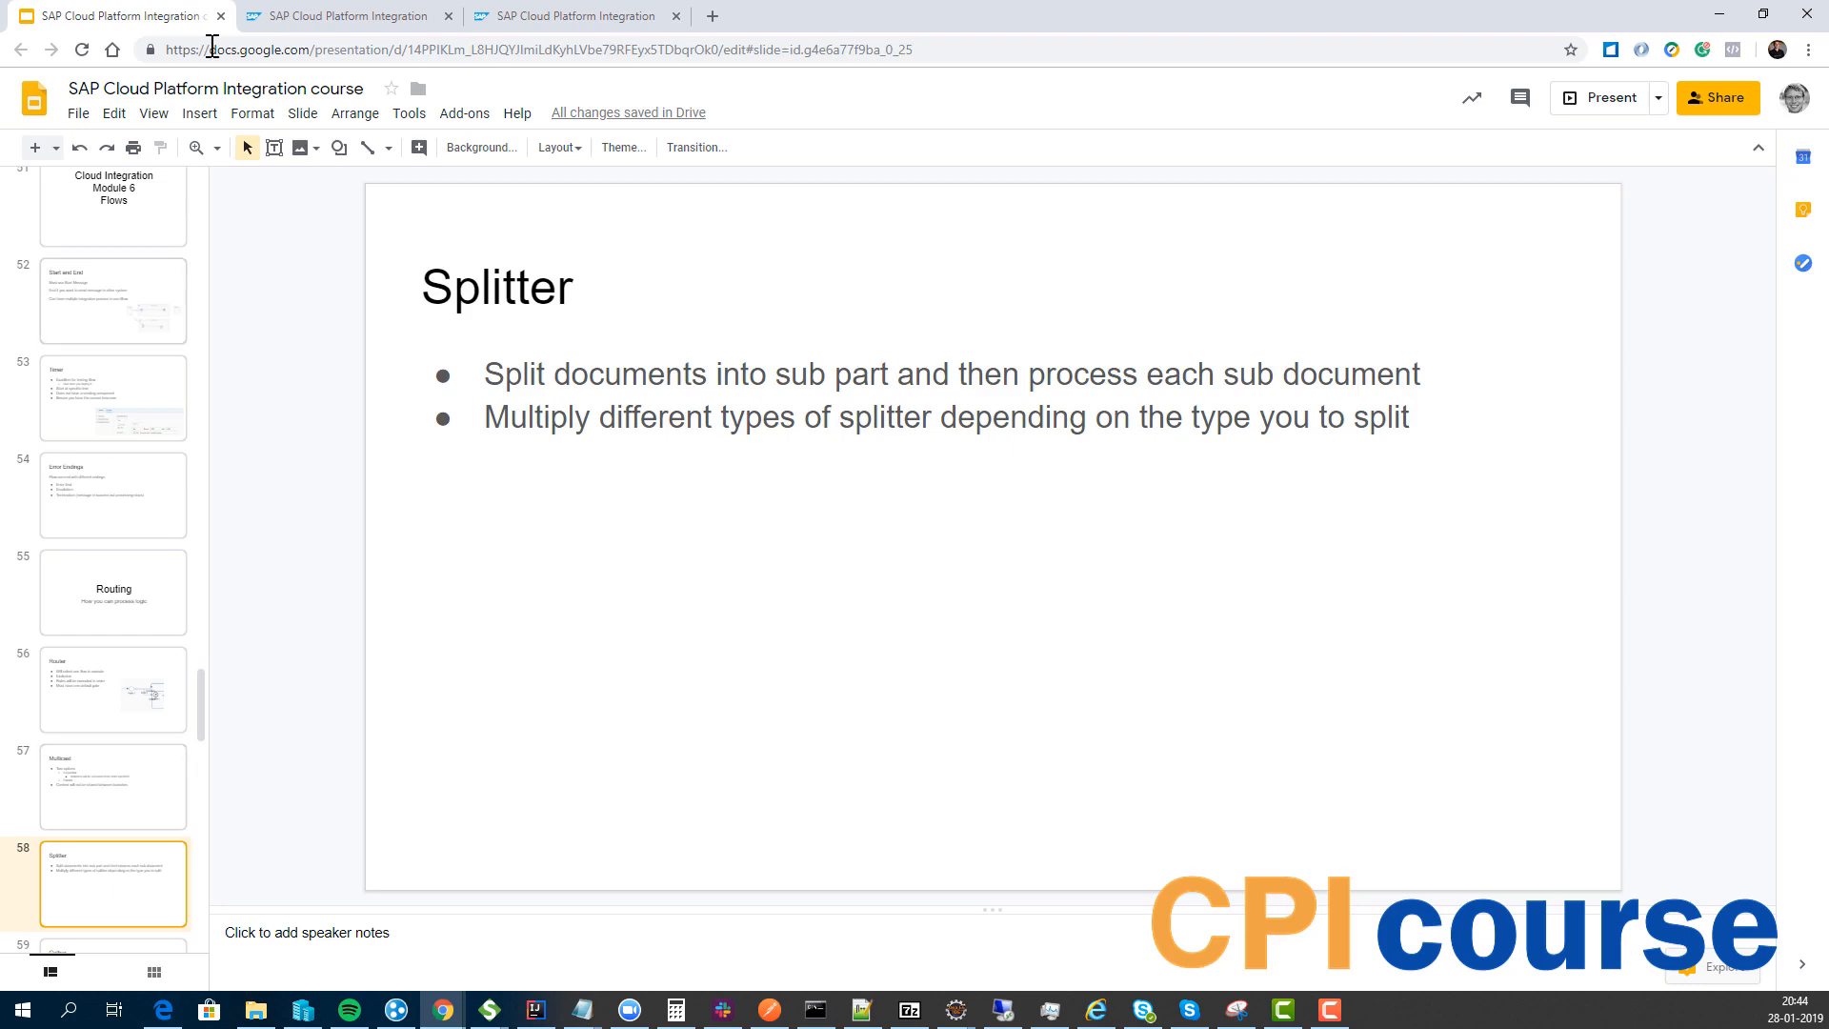
Switch back to SAP Cloud Platform Integration, open Module_6_2 from the CPICourse package, and edit it with General Splitter 1 selected.
{"action": "left_click", "coordinate": [348, 16]}
{"action": "left_click", "coordinate": [193, 149]}
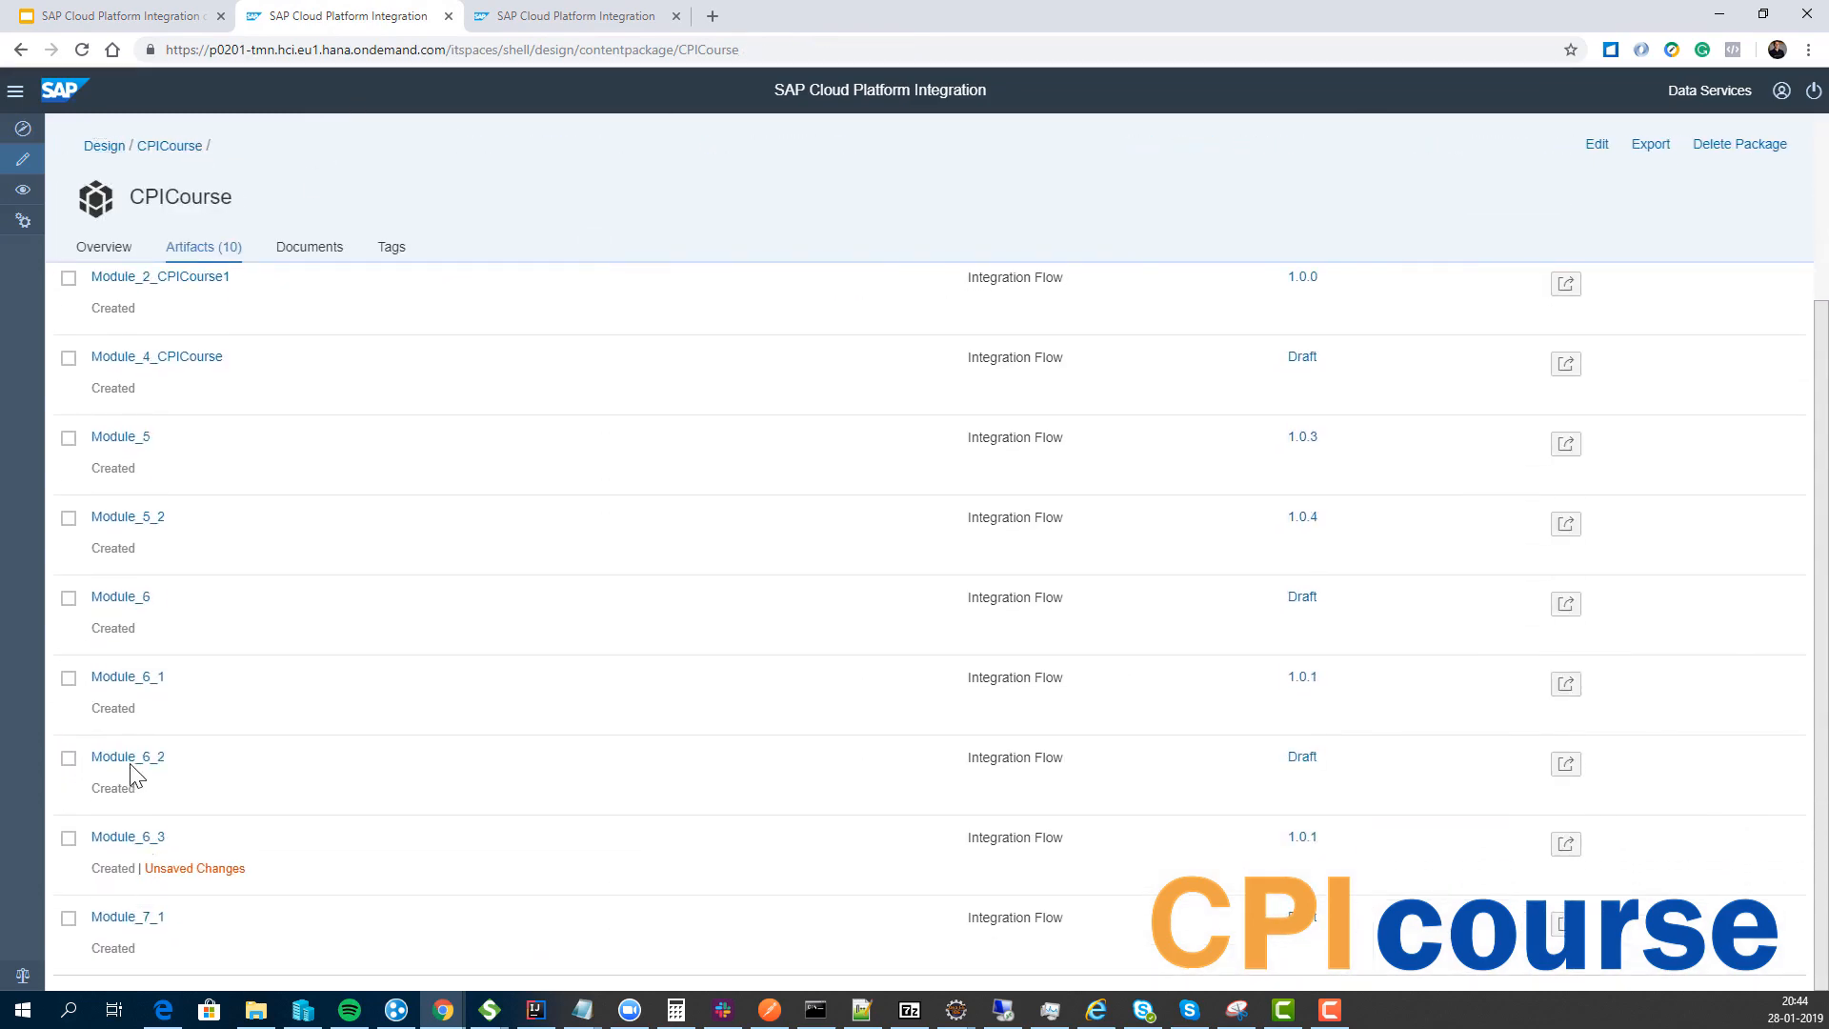
{"action": "left_click", "coordinate": [130, 764]}
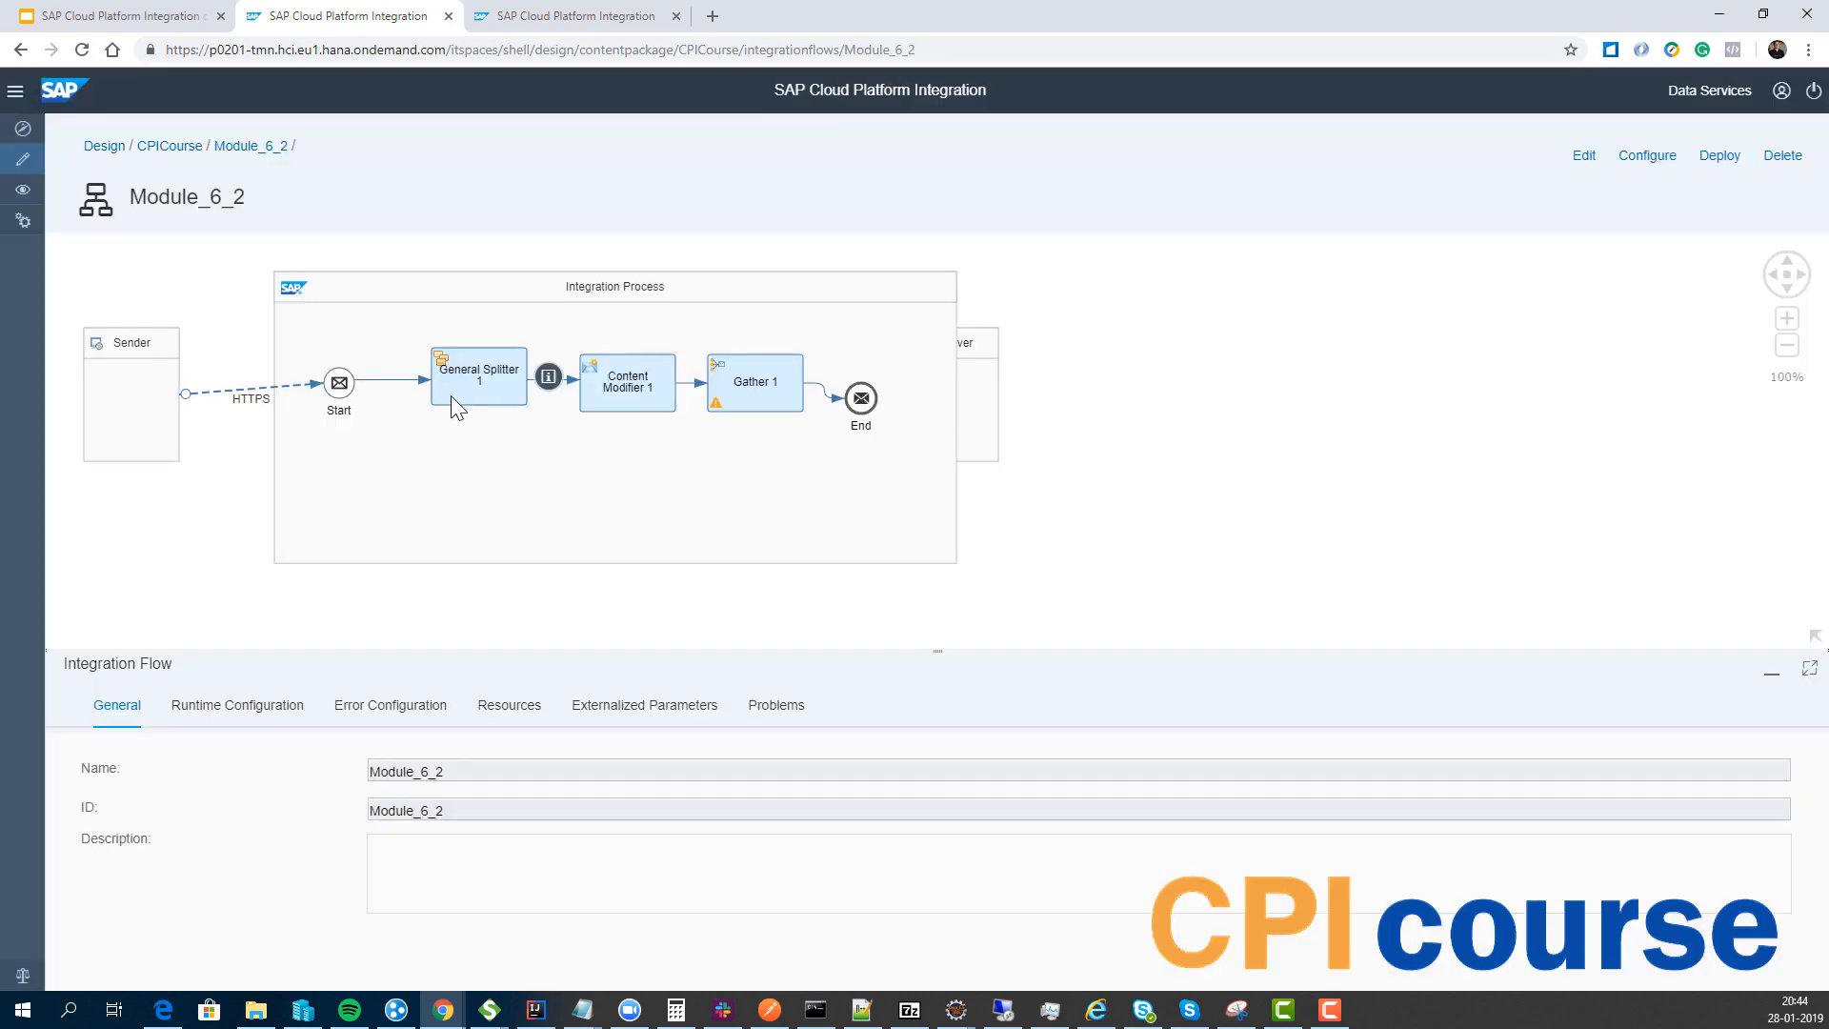
{"action": "left_click", "coordinate": [450, 397]}
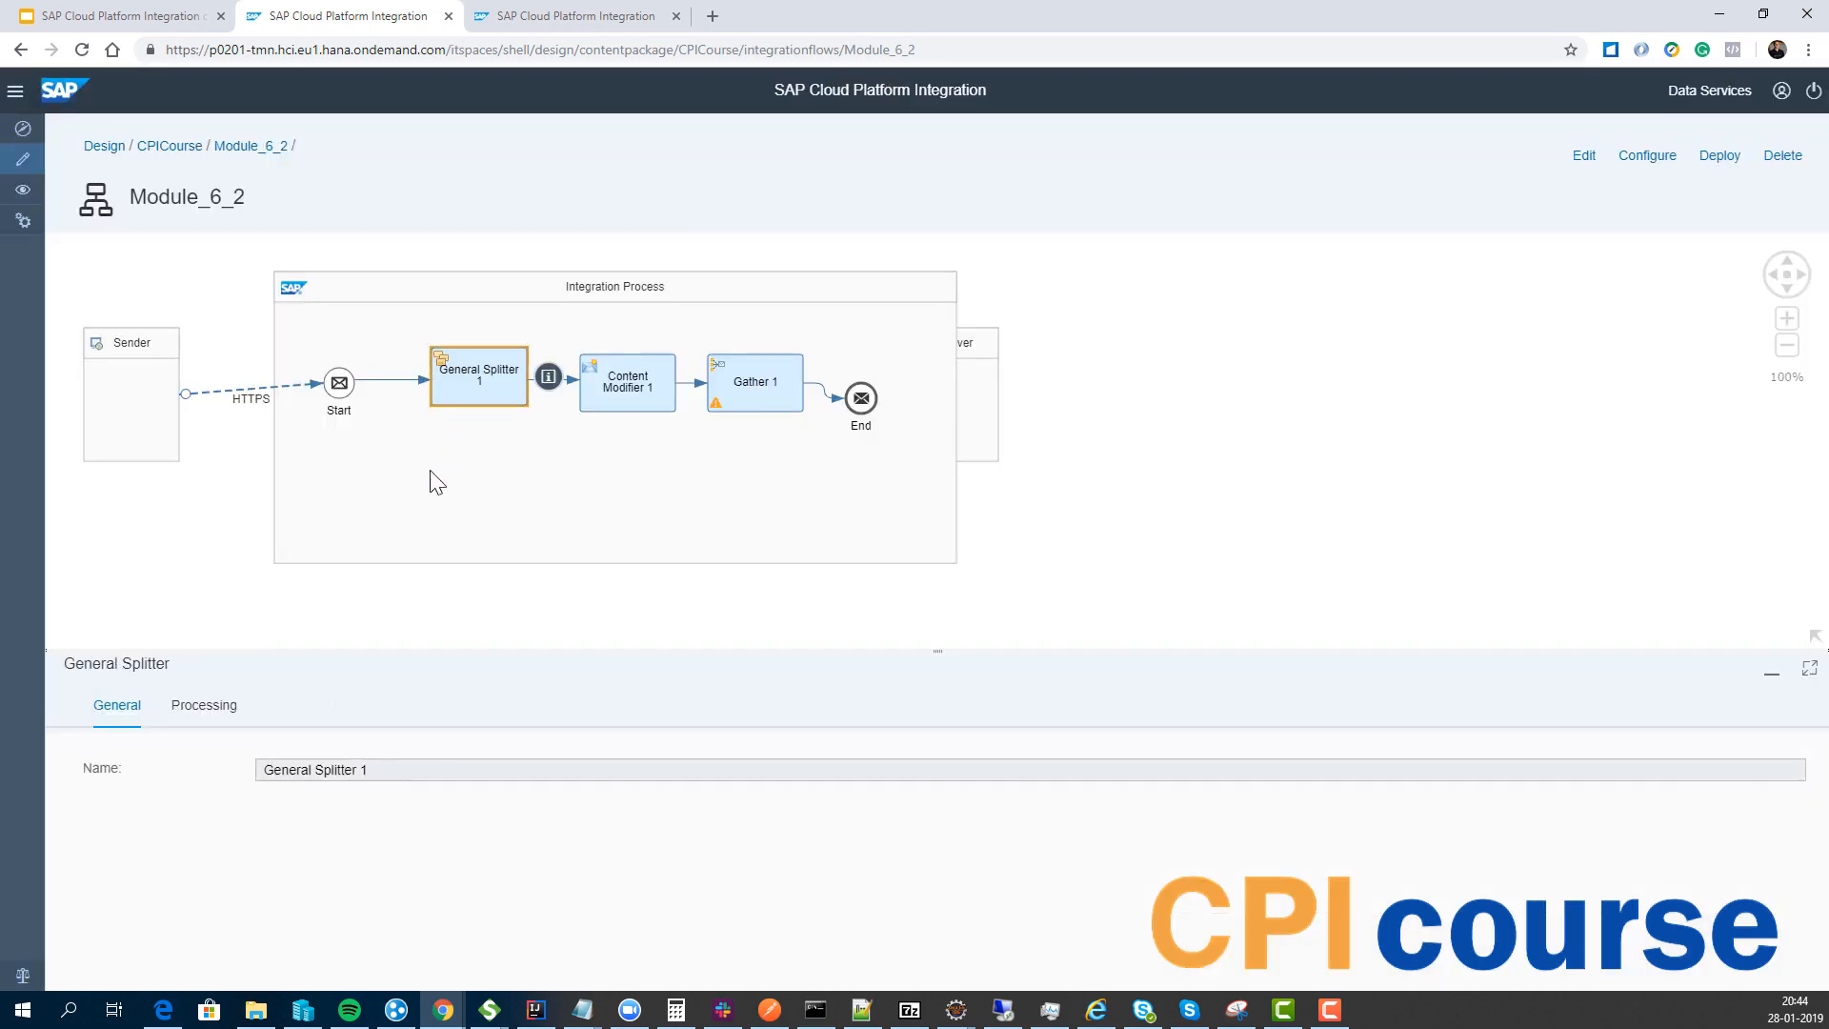
{"action": "left_click", "coordinate": [1584, 157]}
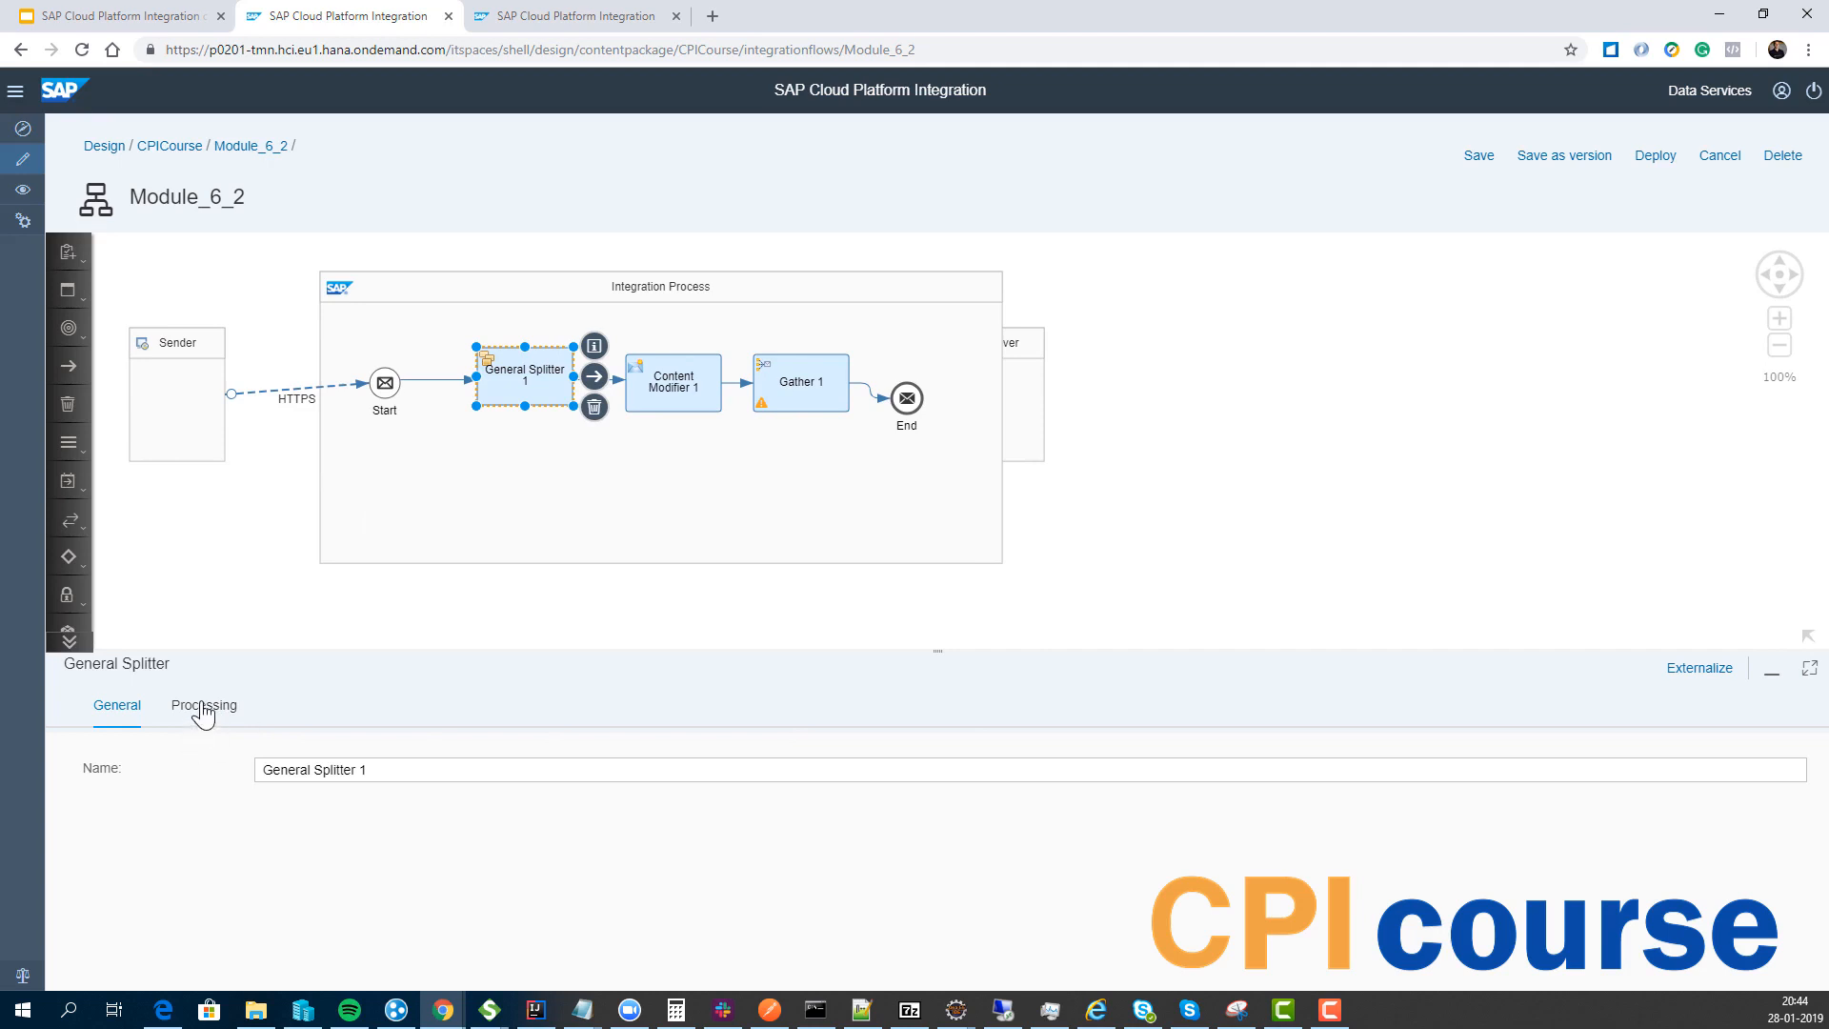
Set the General Splitter's expression type to Line Break, and turn Parallel Processing on and back off.
{"action": "left_click", "coordinate": [203, 707]}
{"action": "left_click", "coordinate": [462, 769]}
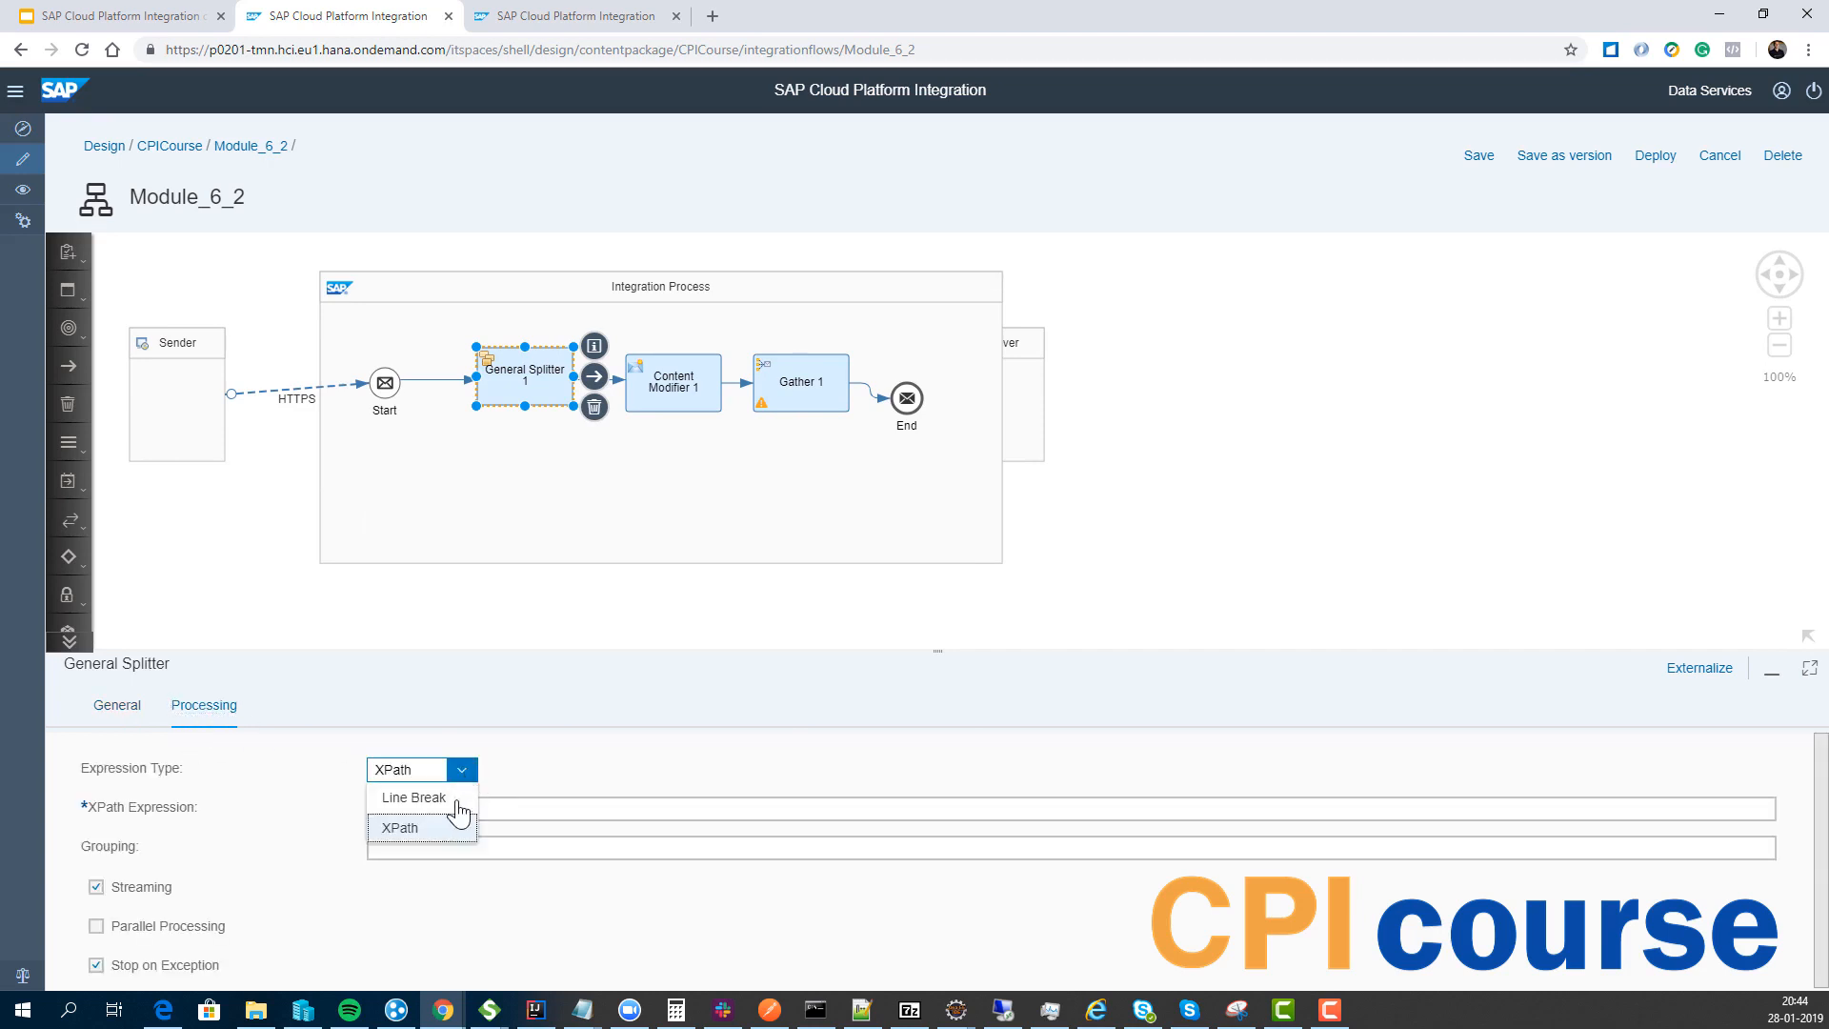
{"action": "left_click", "coordinate": [456, 800]}
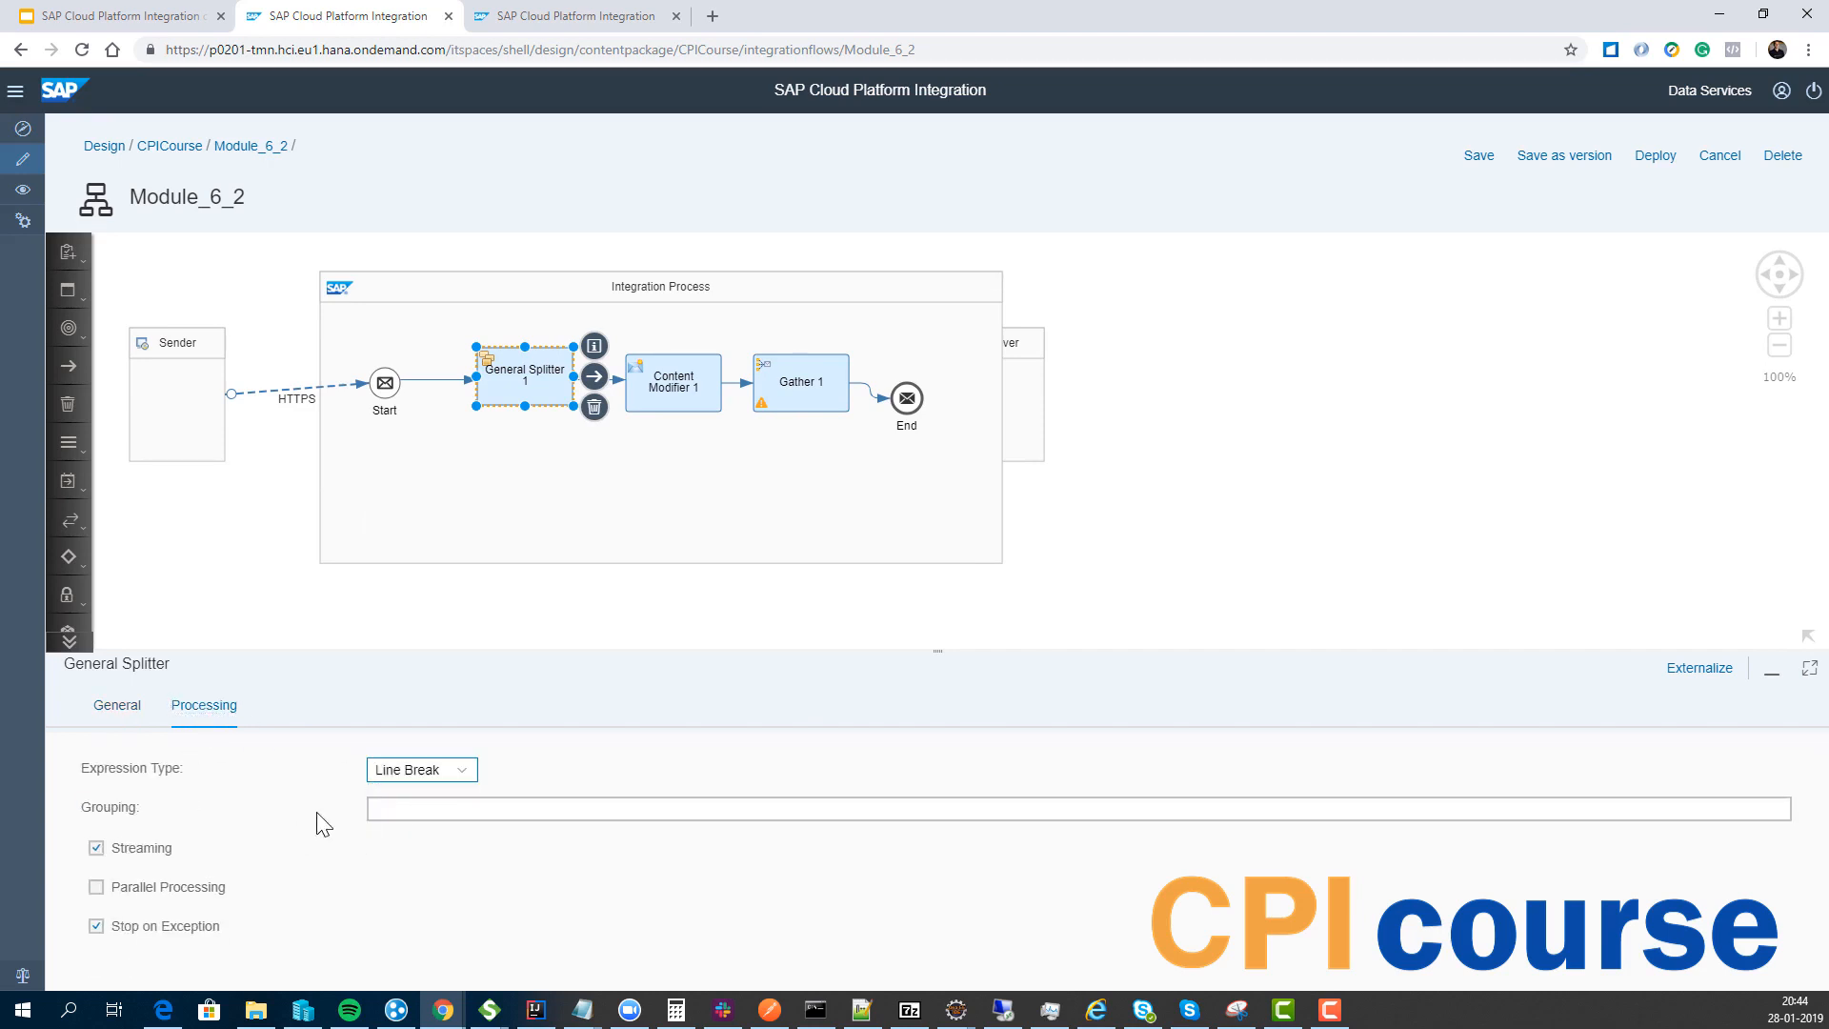
{"action": "left_click", "coordinate": [134, 888]}
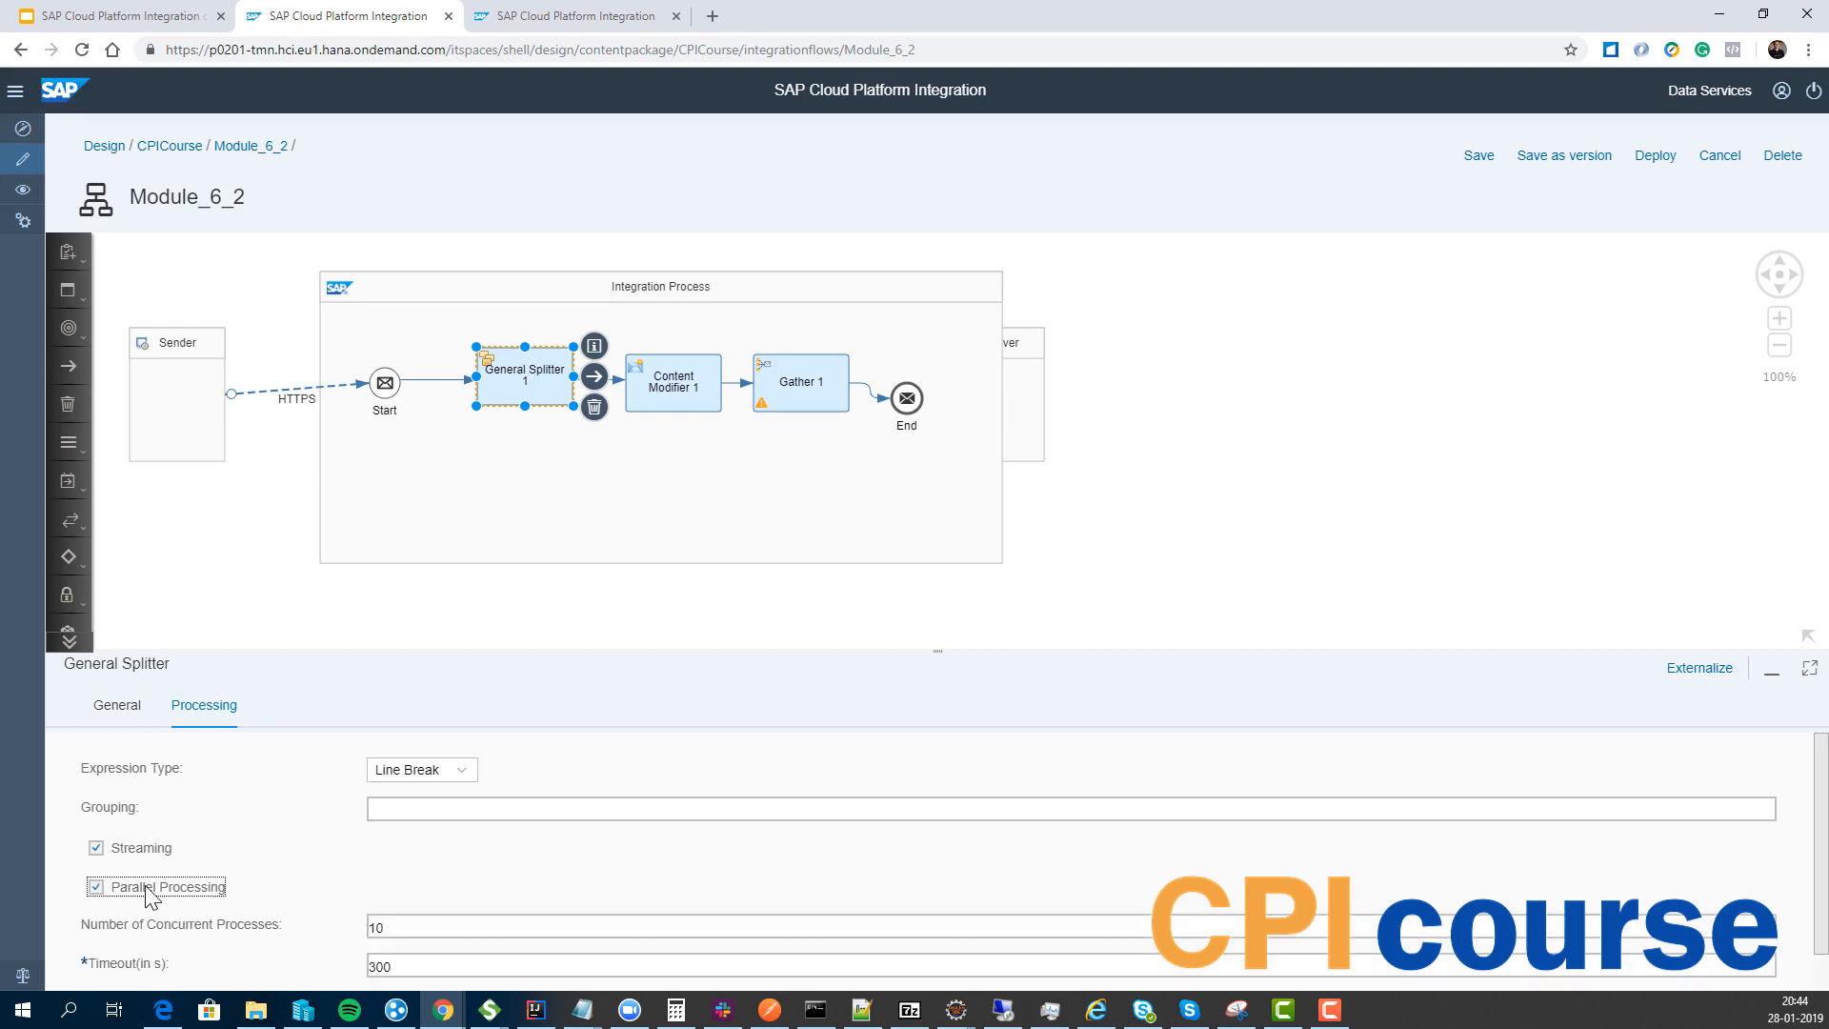
{"action": "scroll", "coordinate": [205, 897], "scroll_direction": "down", "scroll_amount": 1}
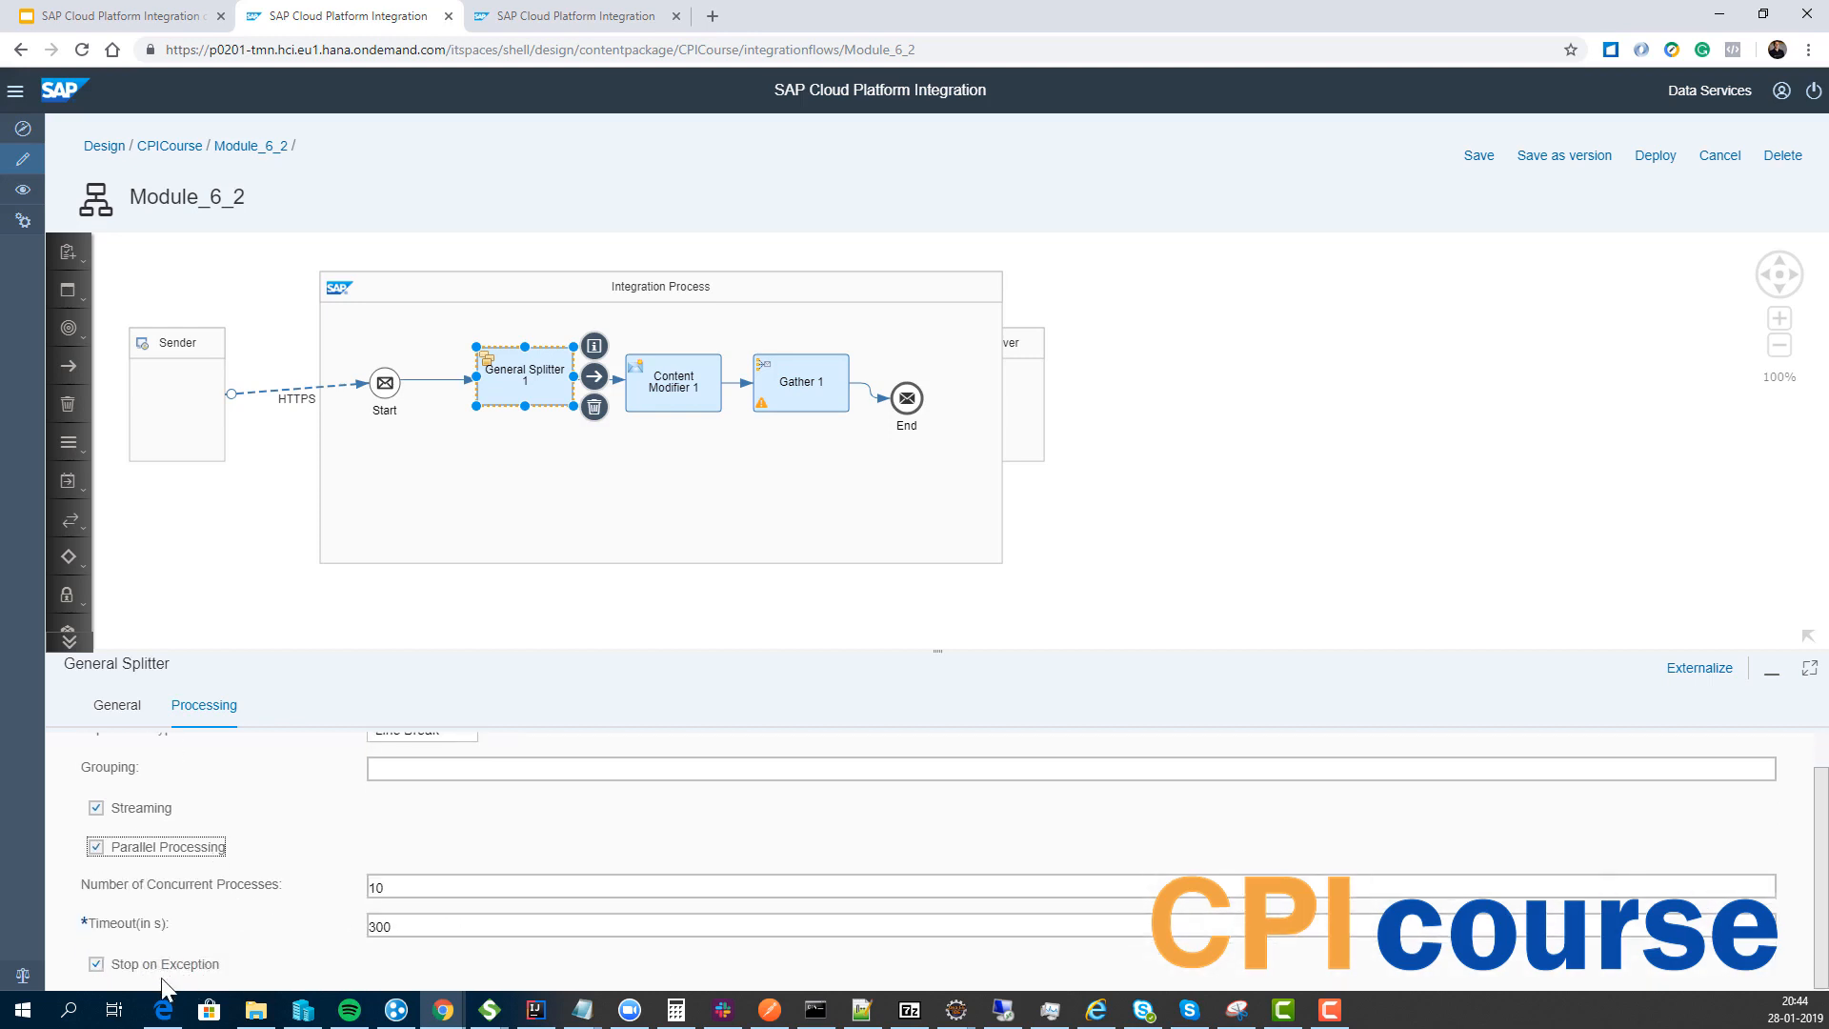
{"action": "left_click", "coordinate": [98, 847]}
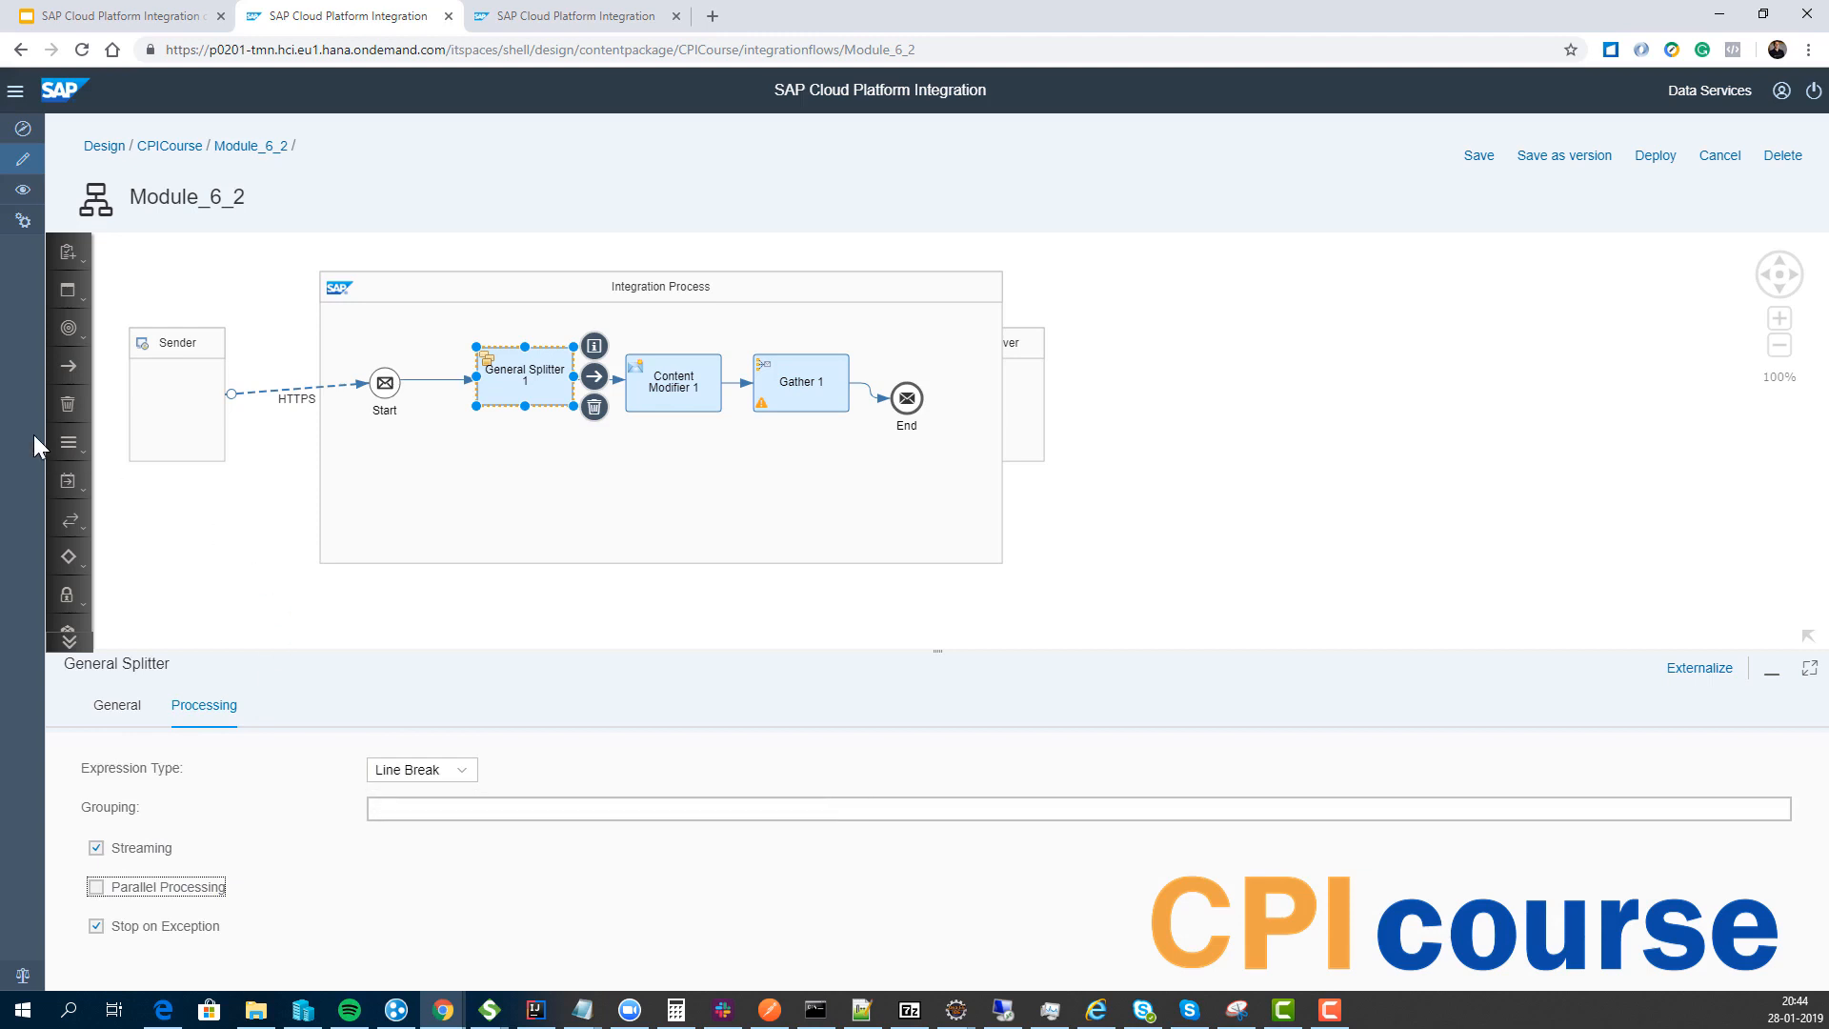
Add an Iterating Splitter to the integration process below General Splitter 1.
{"action": "mouse_move", "coordinate": [74, 527]}
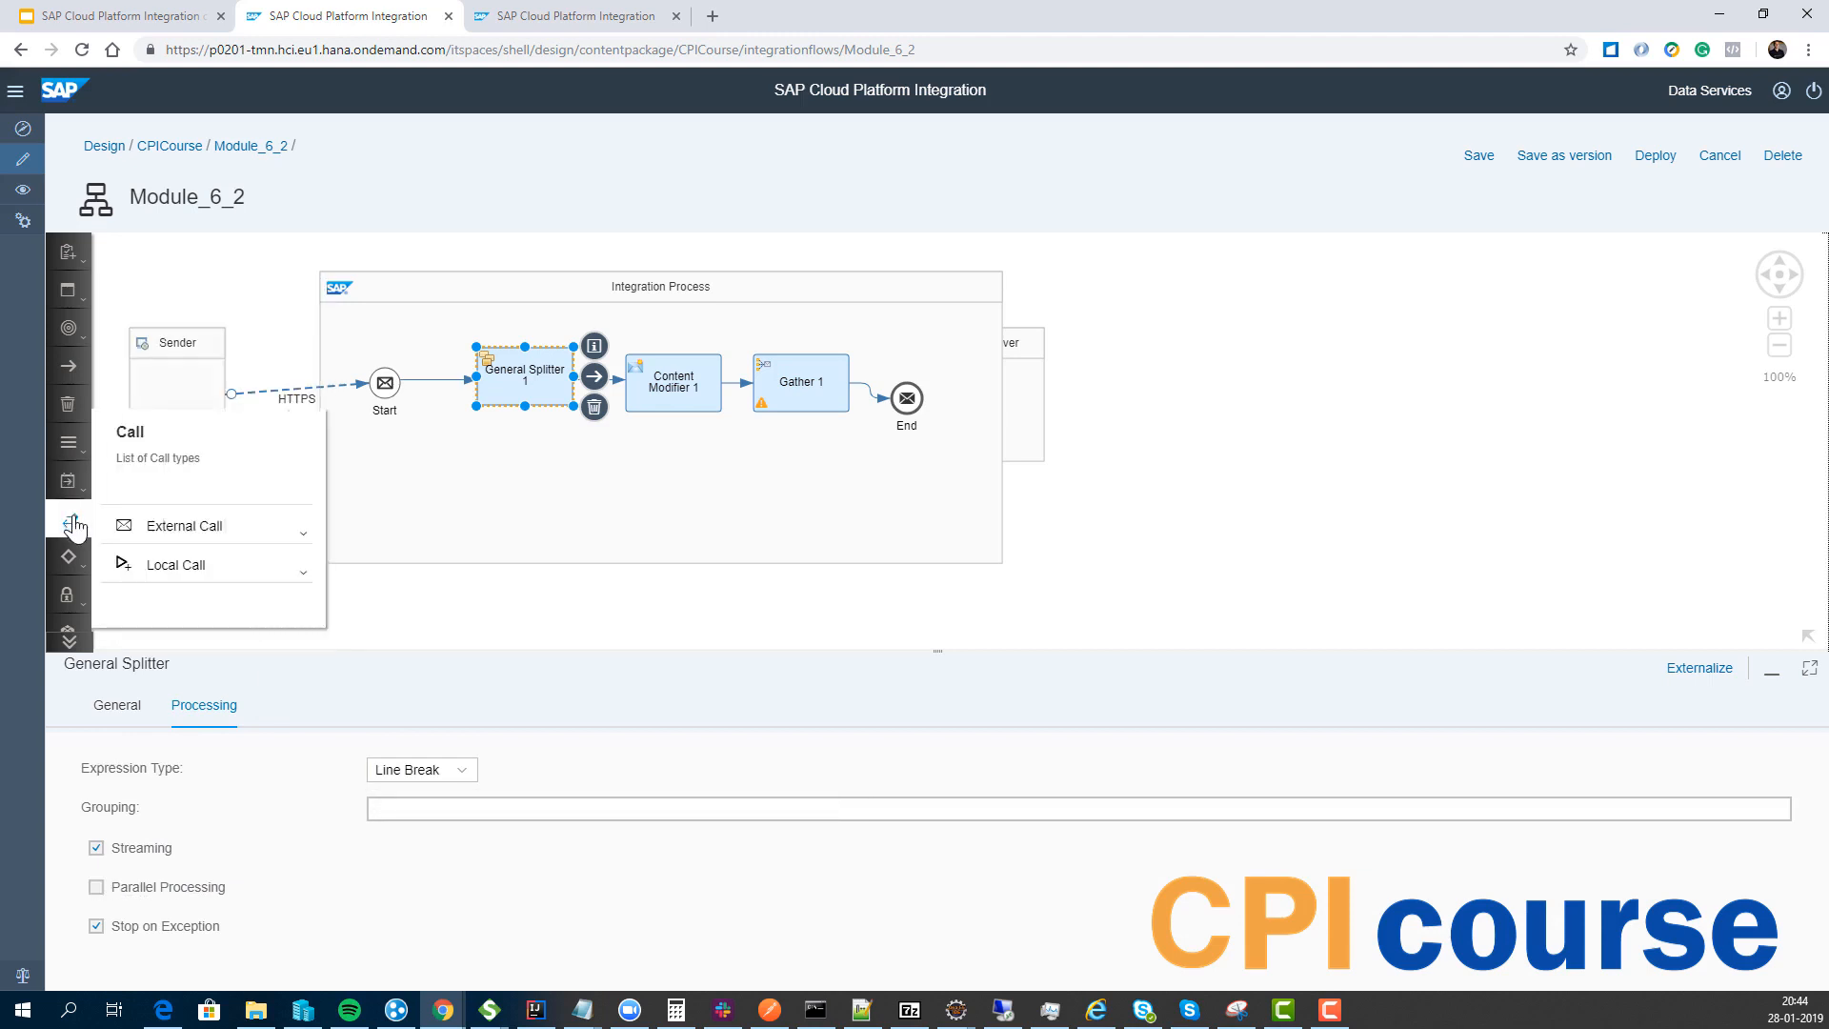
{"action": "mouse_move", "coordinate": [71, 490]}
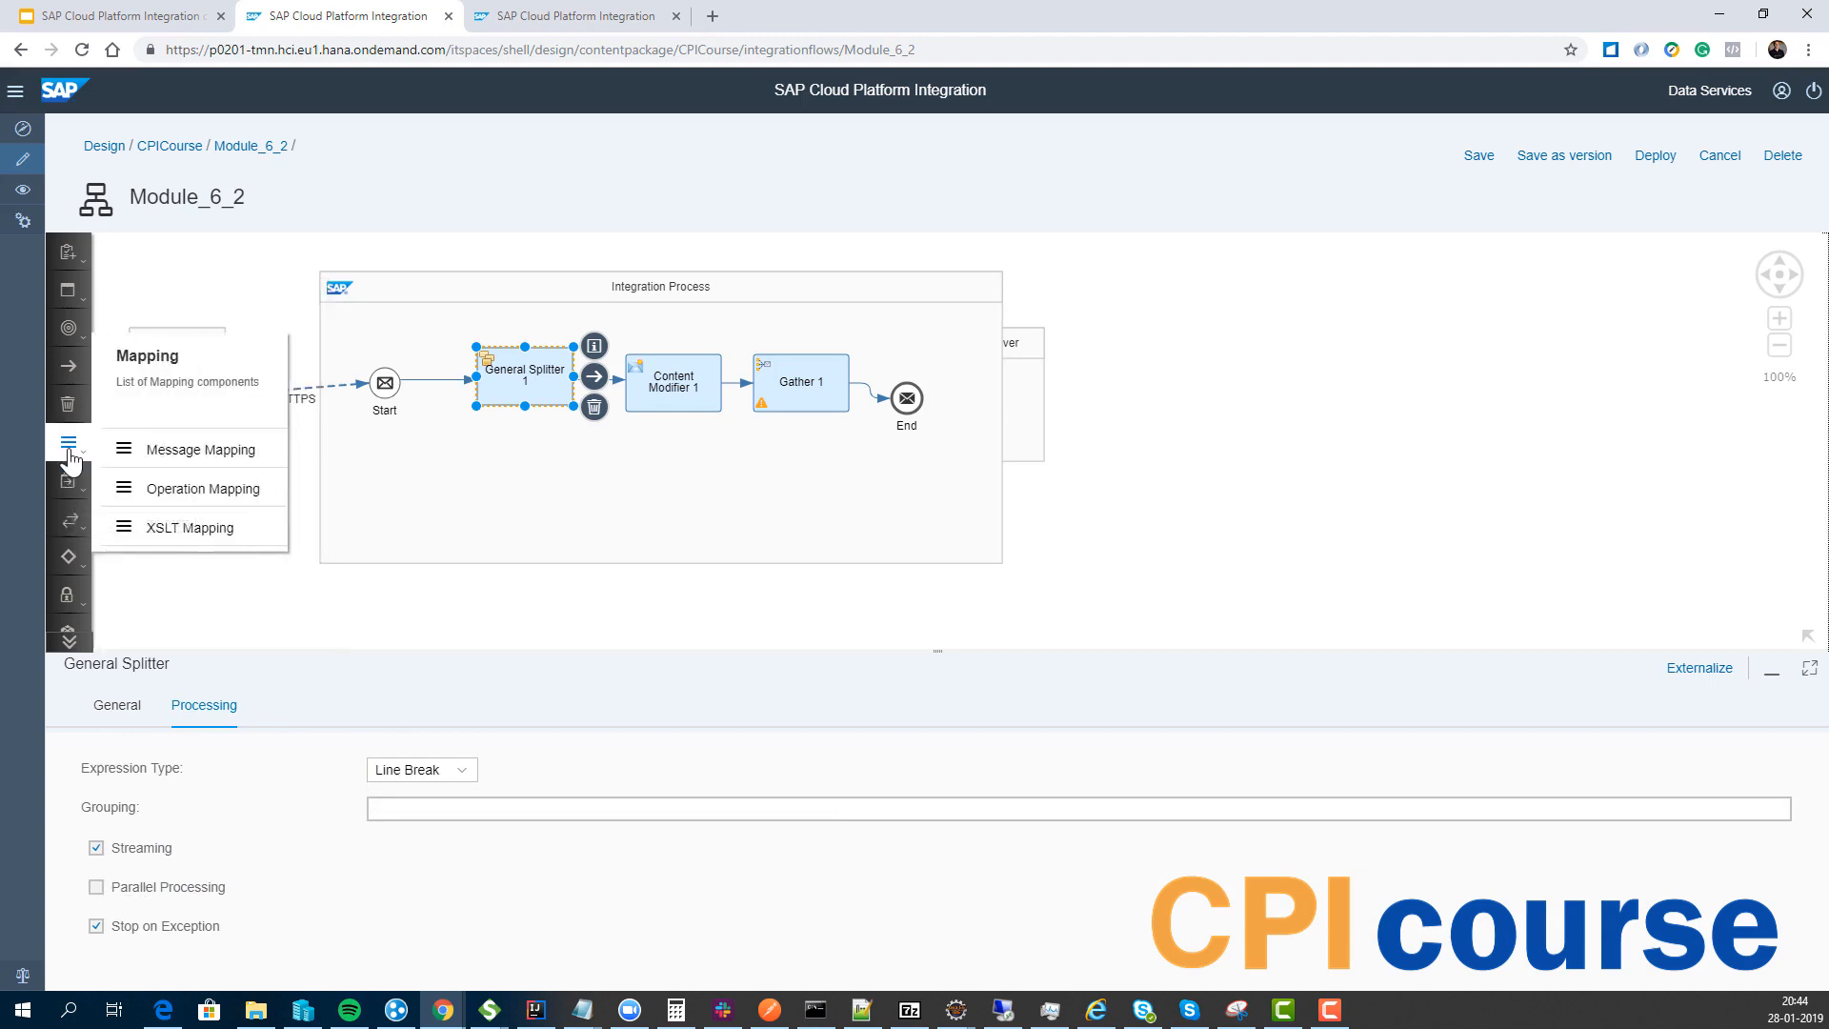
{"action": "mouse_move", "coordinate": [67, 560]}
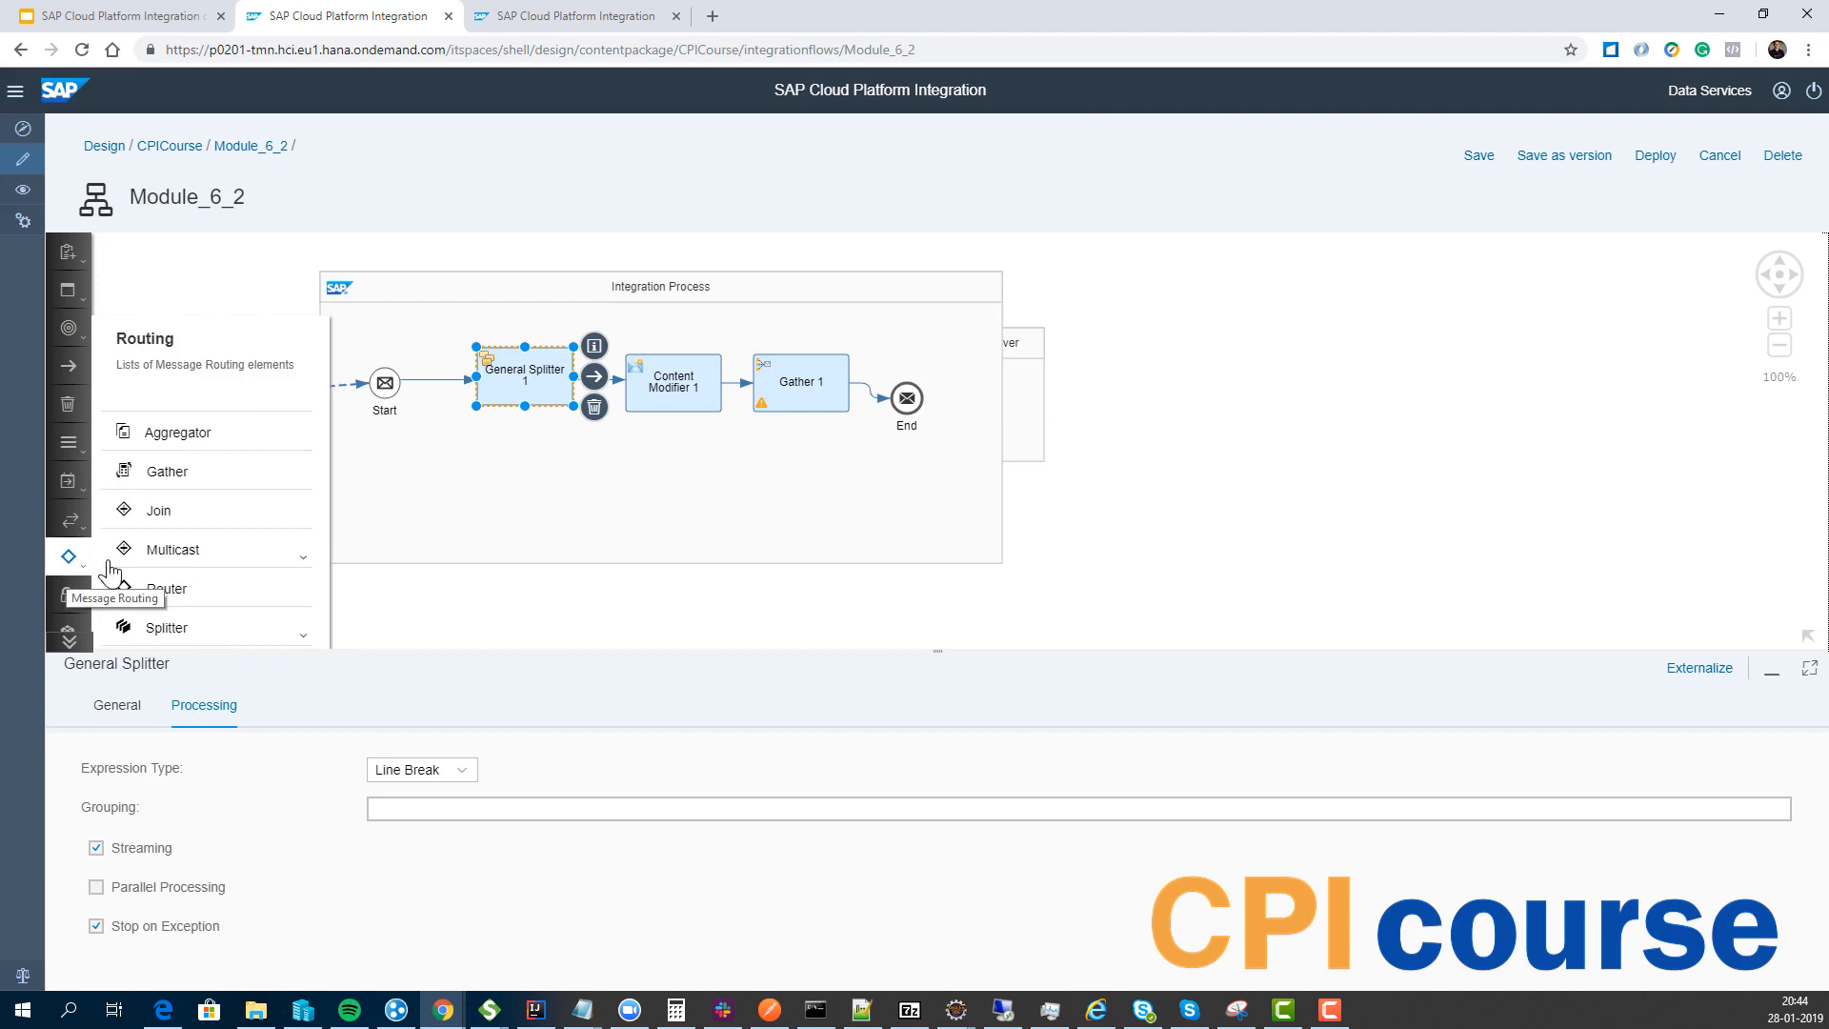
{"action": "left_click", "coordinate": [212, 626]}
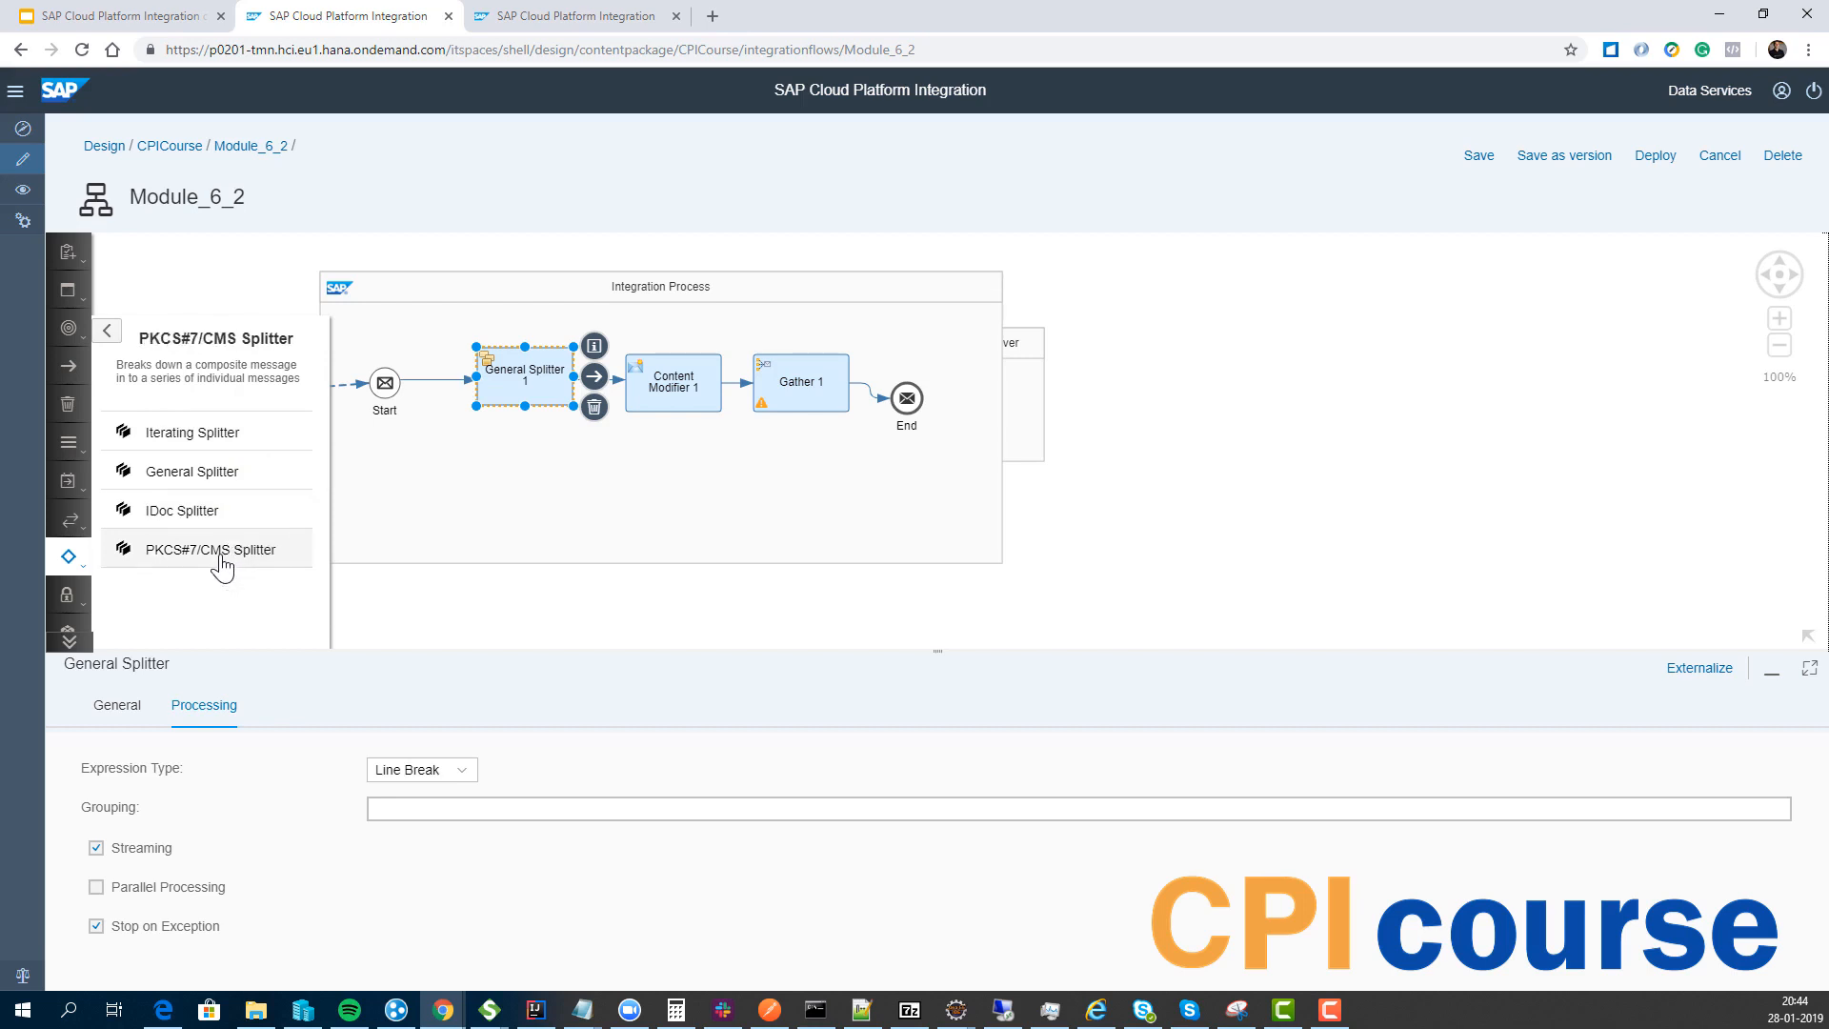
{"action": "left_click", "coordinate": [225, 441]}
{"action": "left_click", "coordinate": [546, 474]}
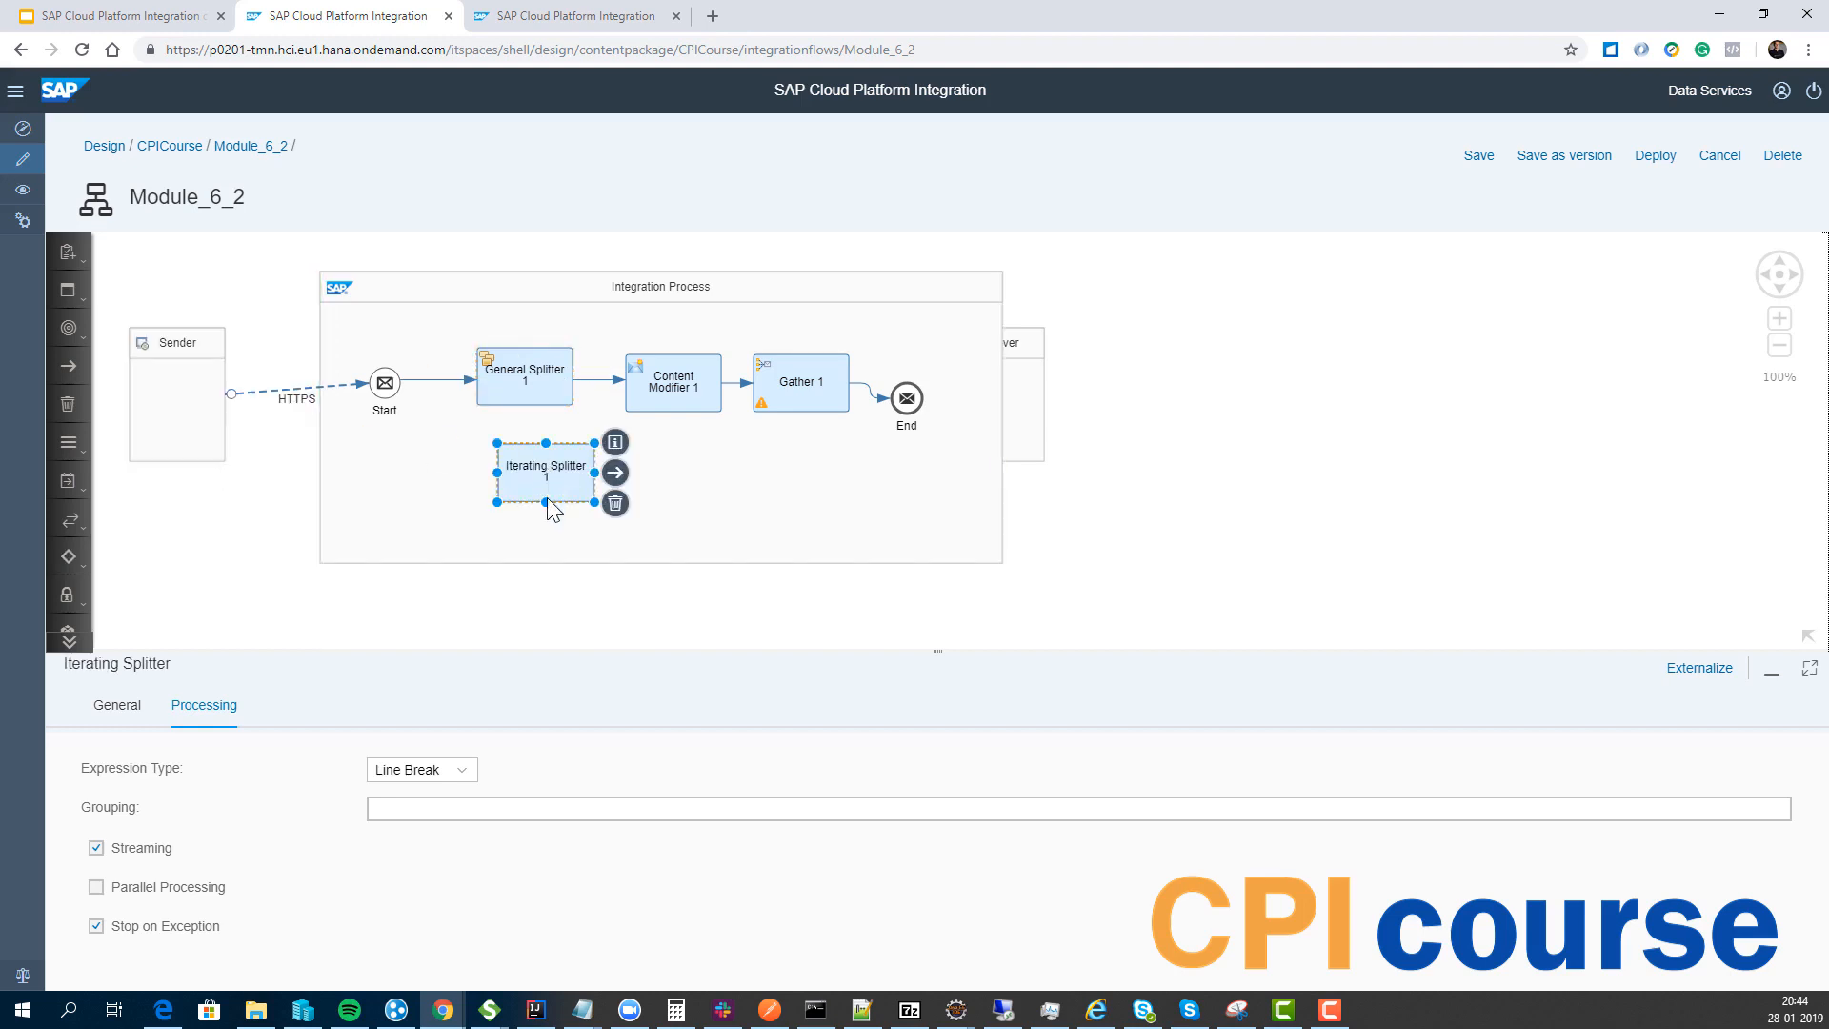
Examine the Iterating Splitter's expression type options with Token chosen, and delete the splitter from the flow.
{"action": "left_click", "coordinate": [149, 726]}
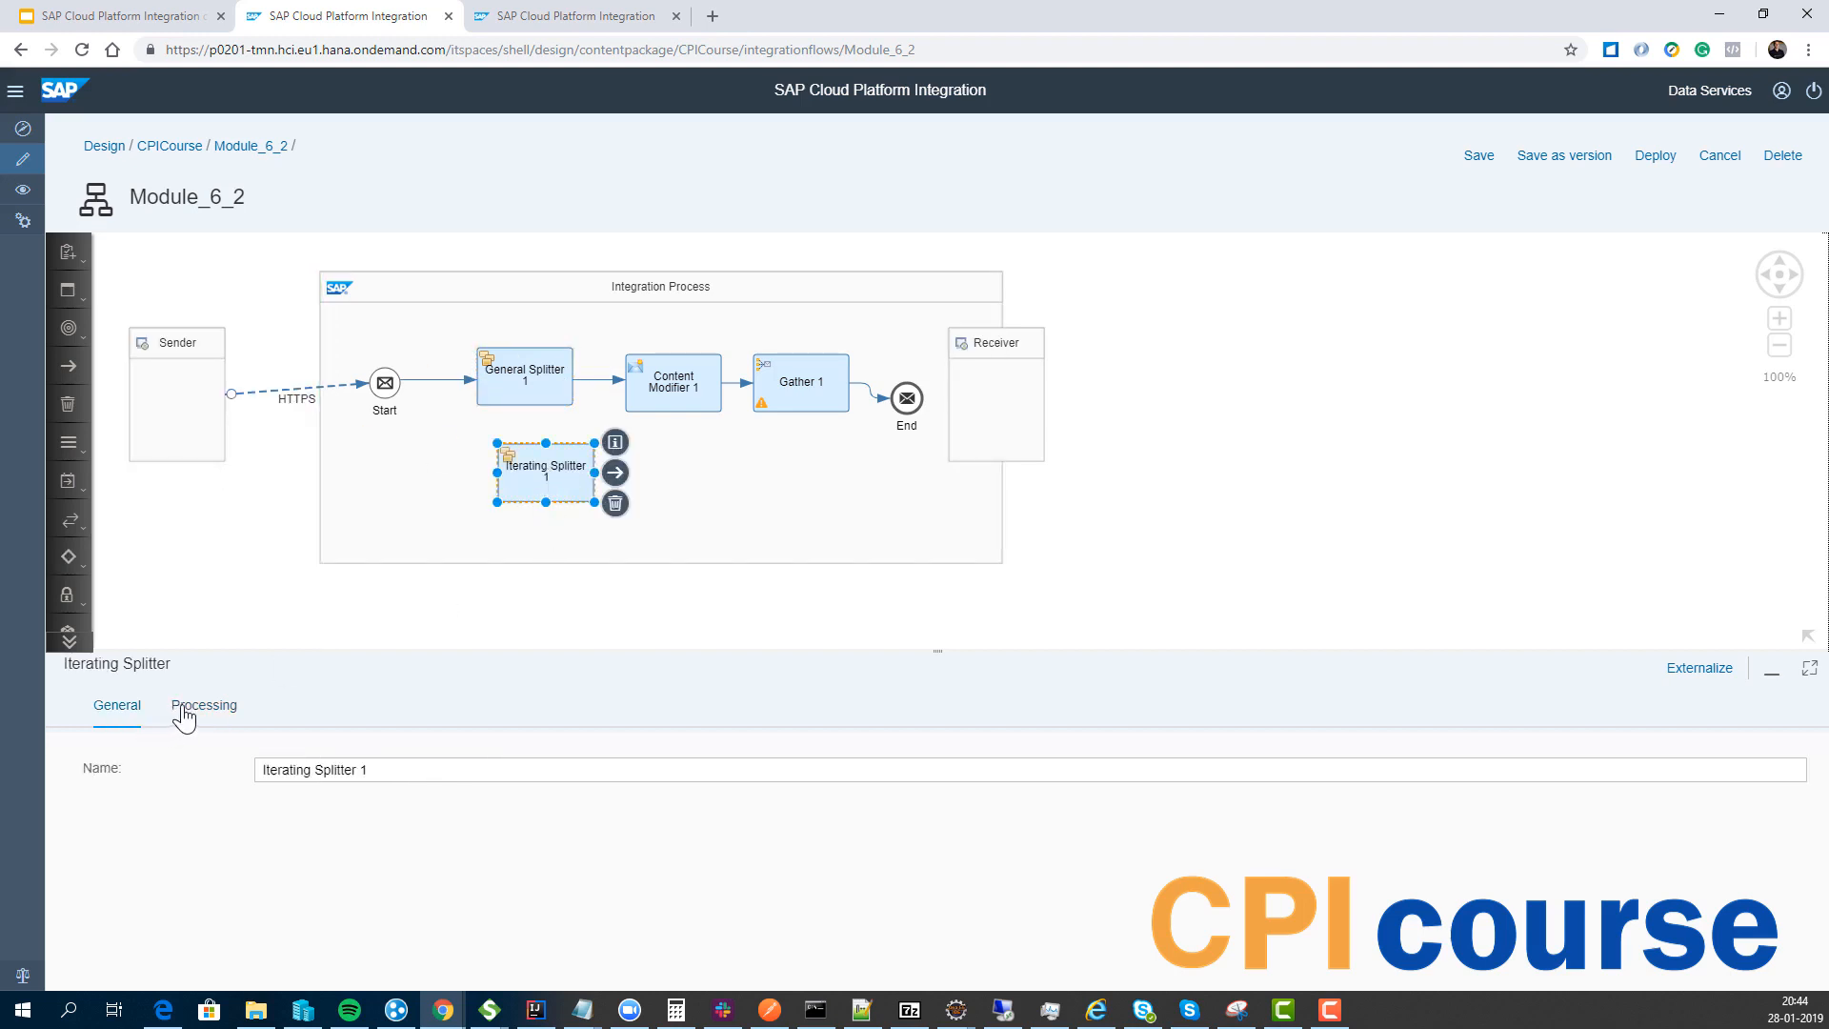
{"action": "left_click", "coordinate": [192, 725]}
{"action": "left_click", "coordinate": [461, 772]}
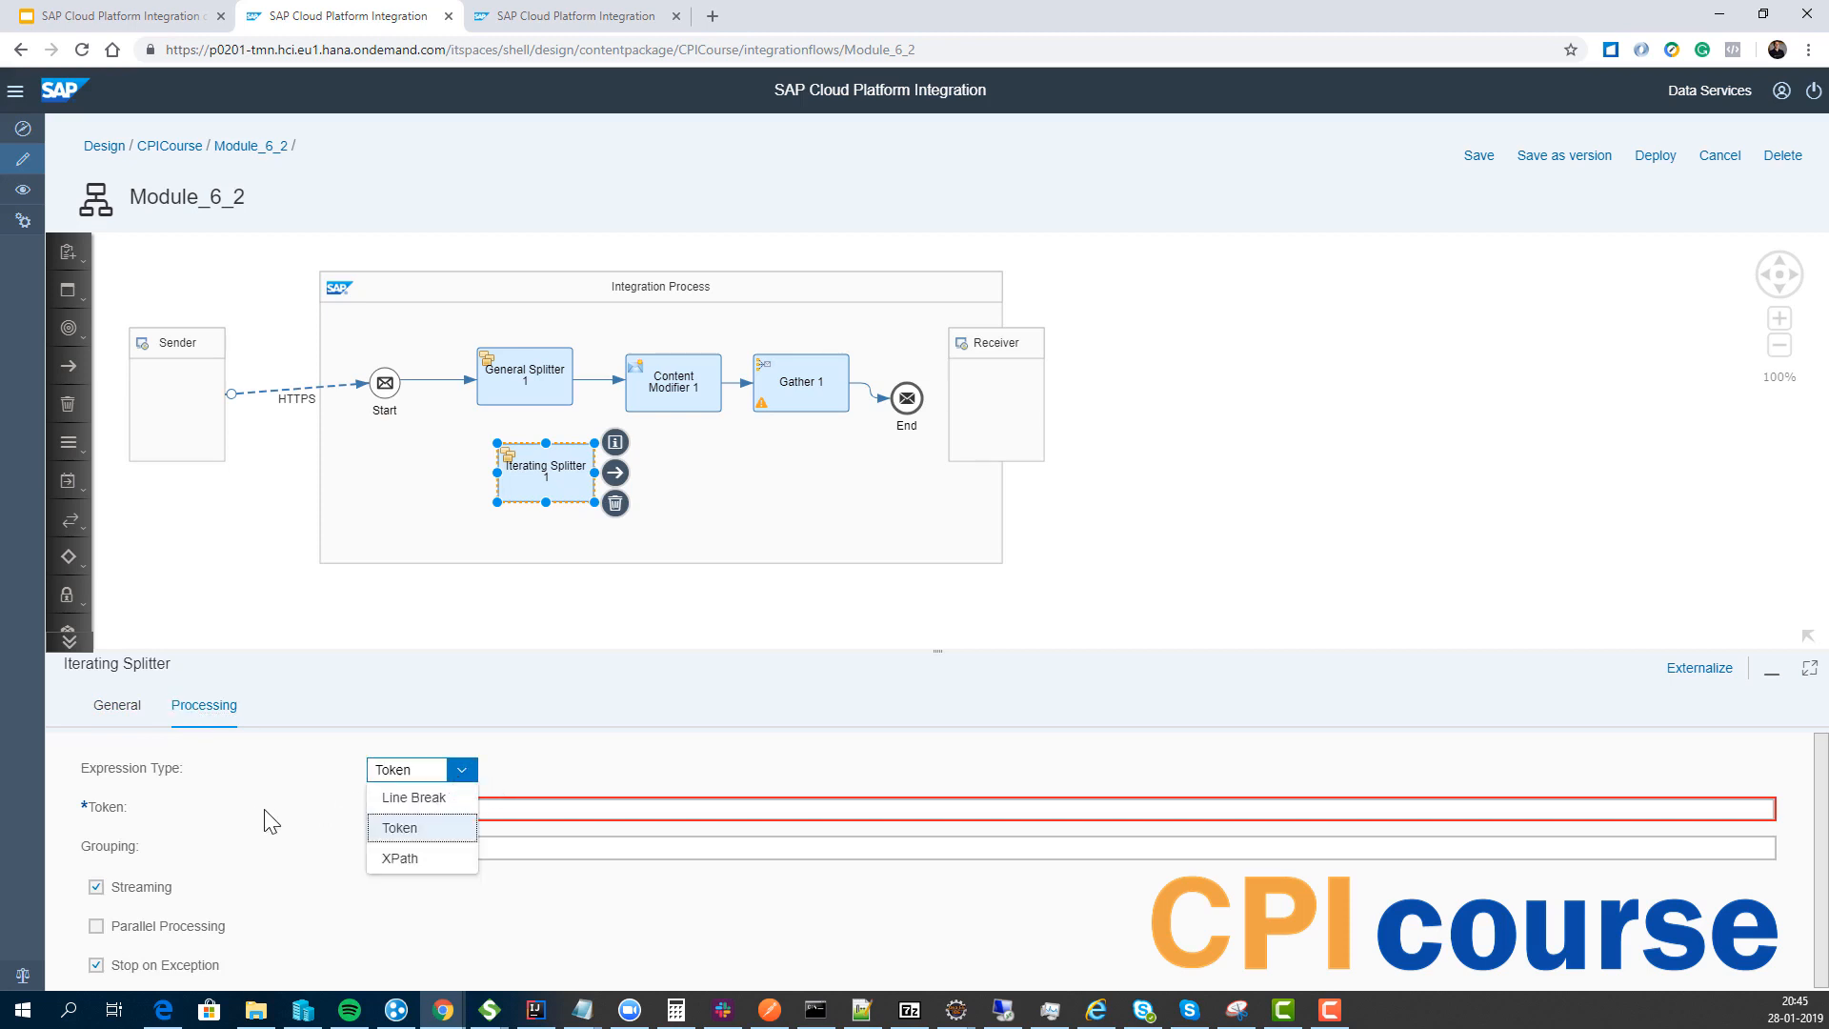
{"action": "left_click", "coordinate": [443, 827]}
{"action": "left_click", "coordinate": [435, 806]}
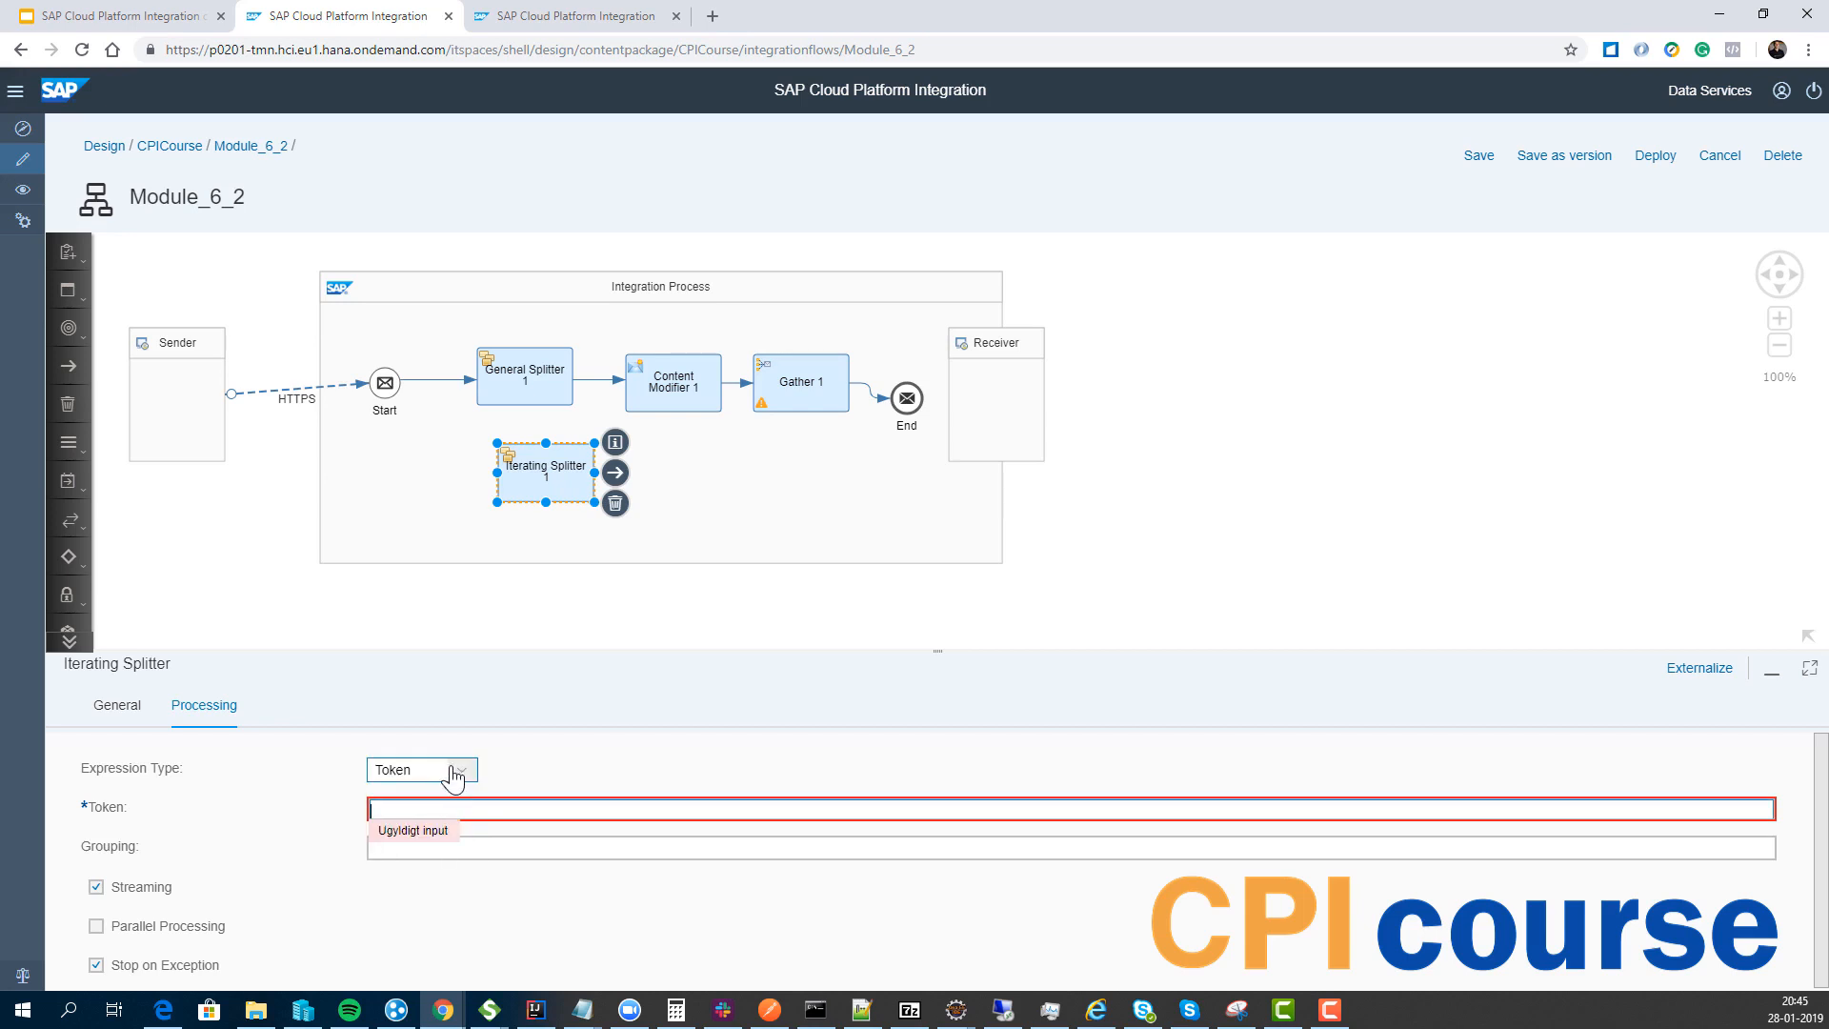
{"action": "left_click", "coordinate": [461, 768]}
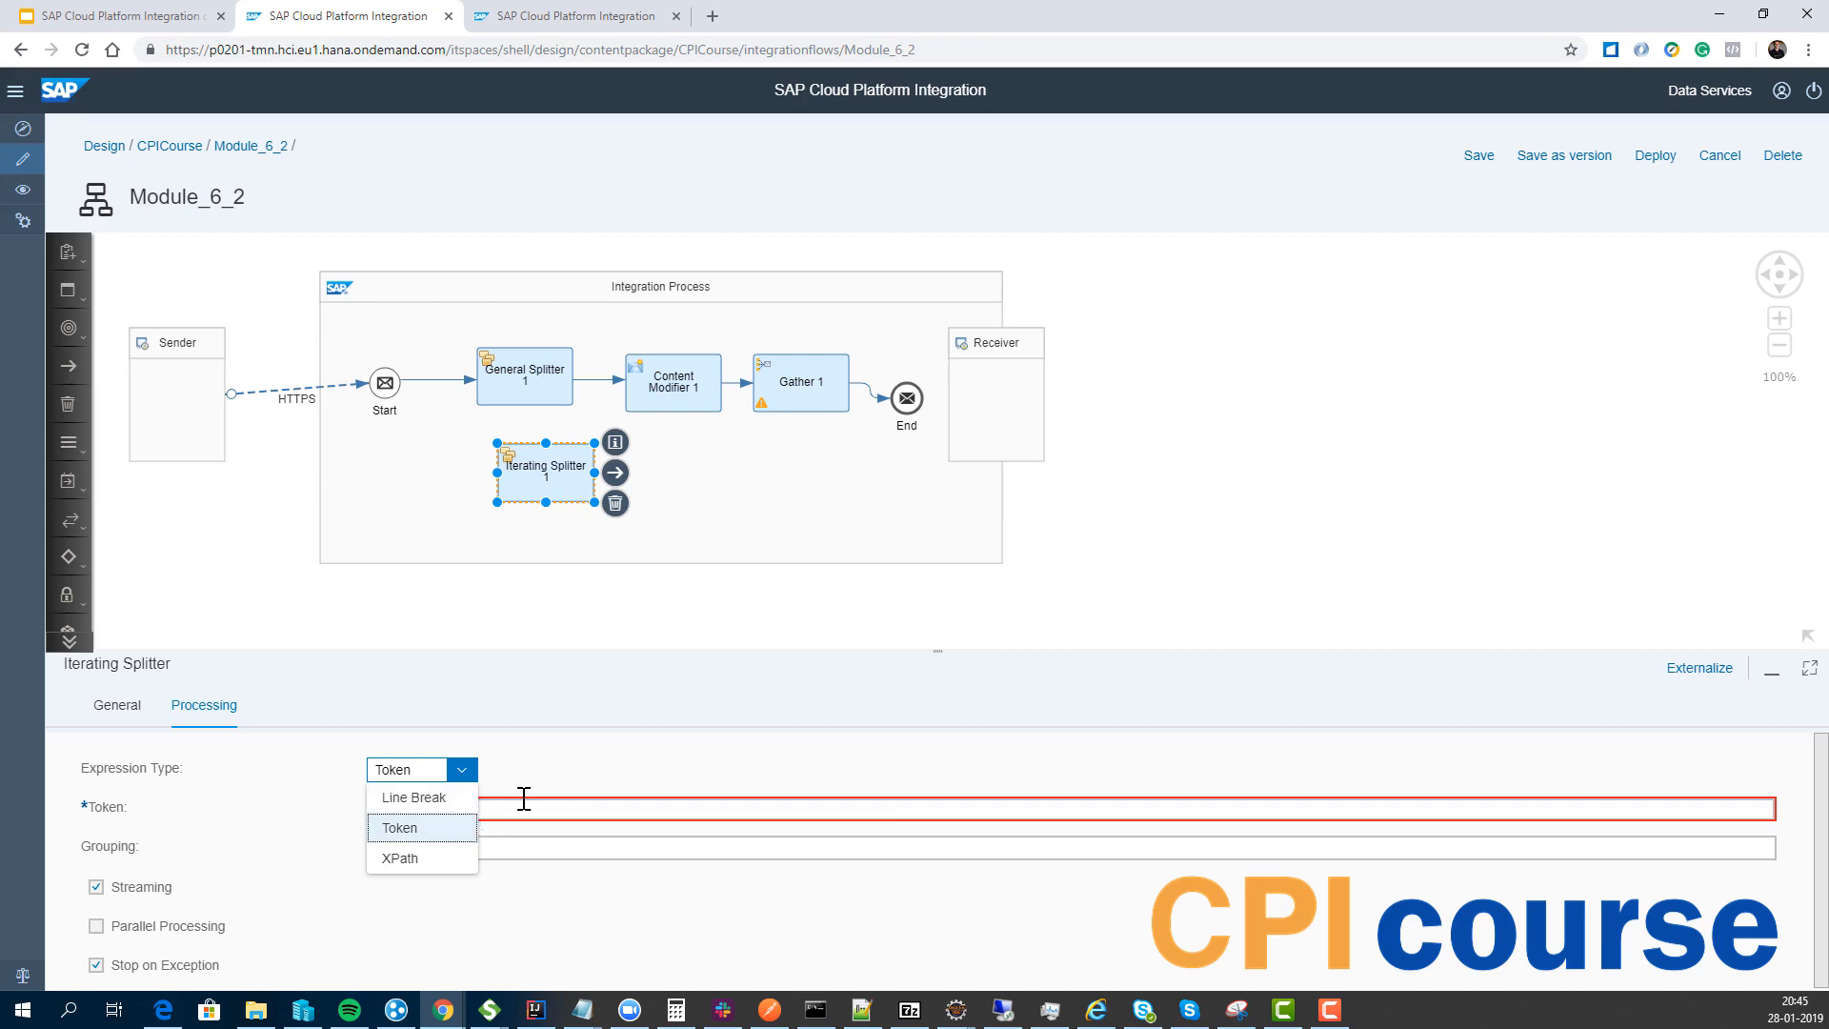
{"action": "left_click", "coordinate": [245, 847]}
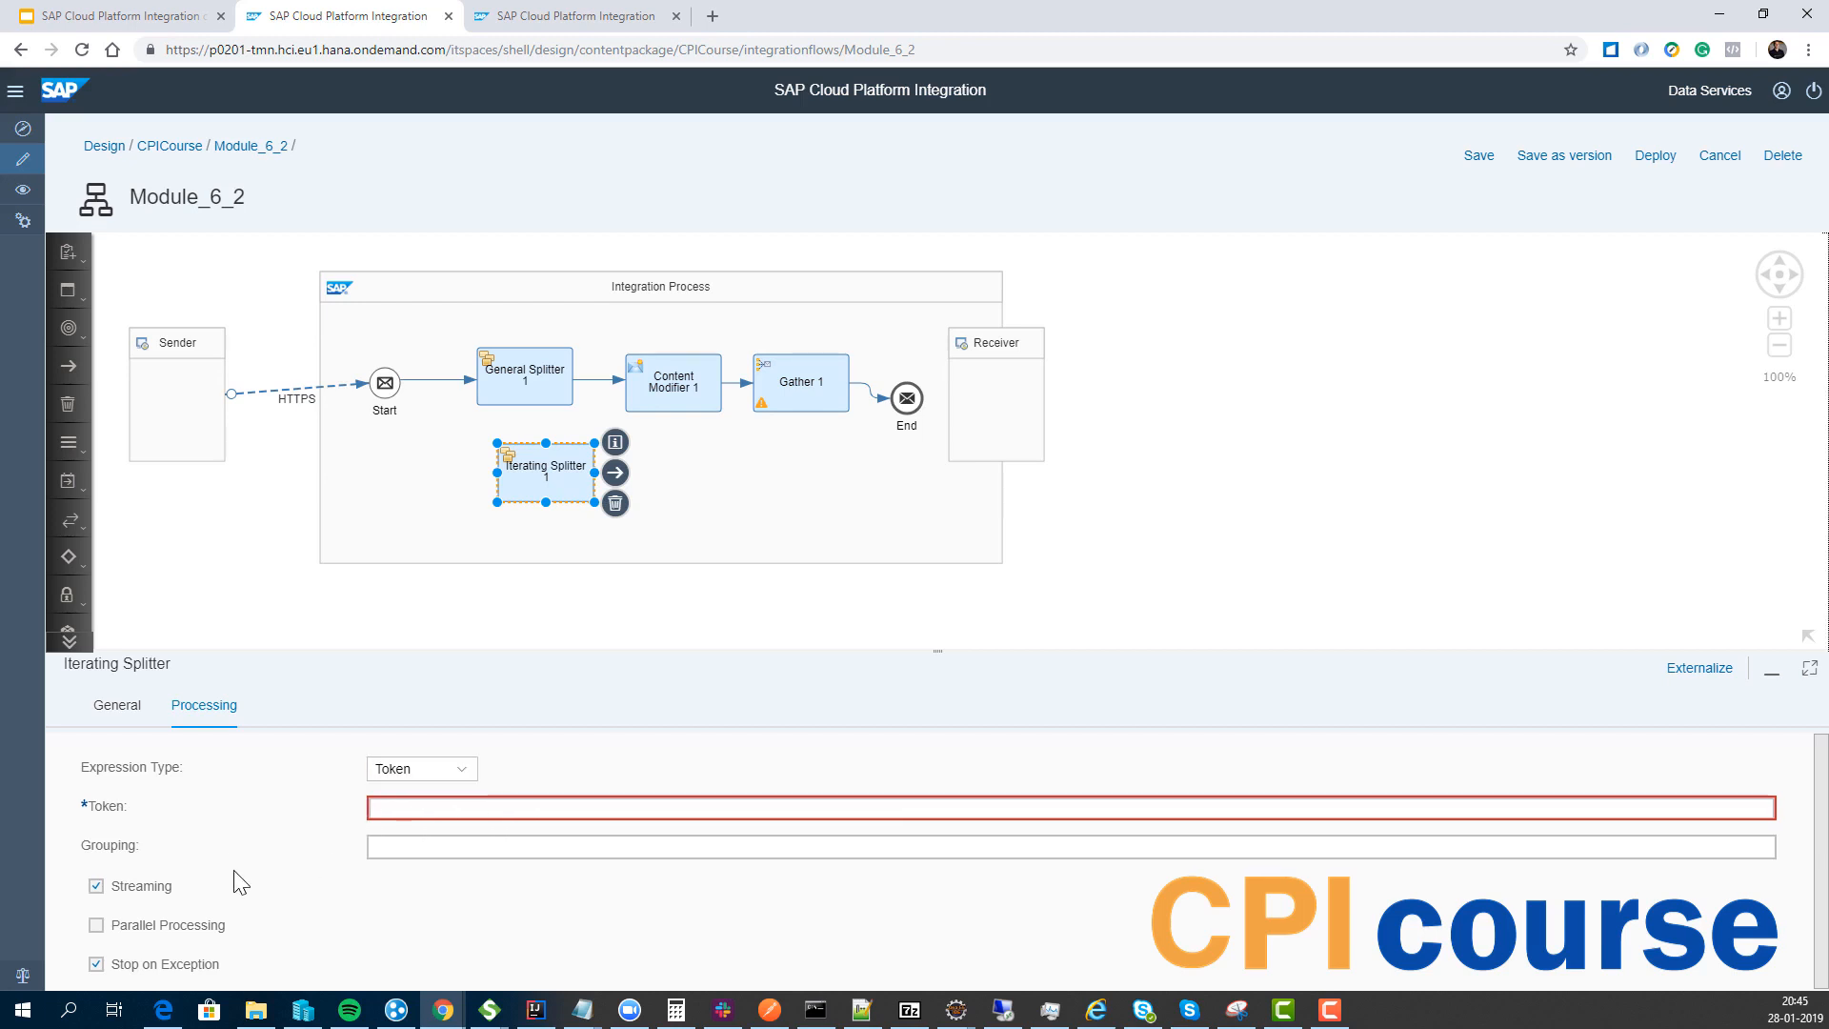
{"action": "left_click", "coordinate": [615, 503]}
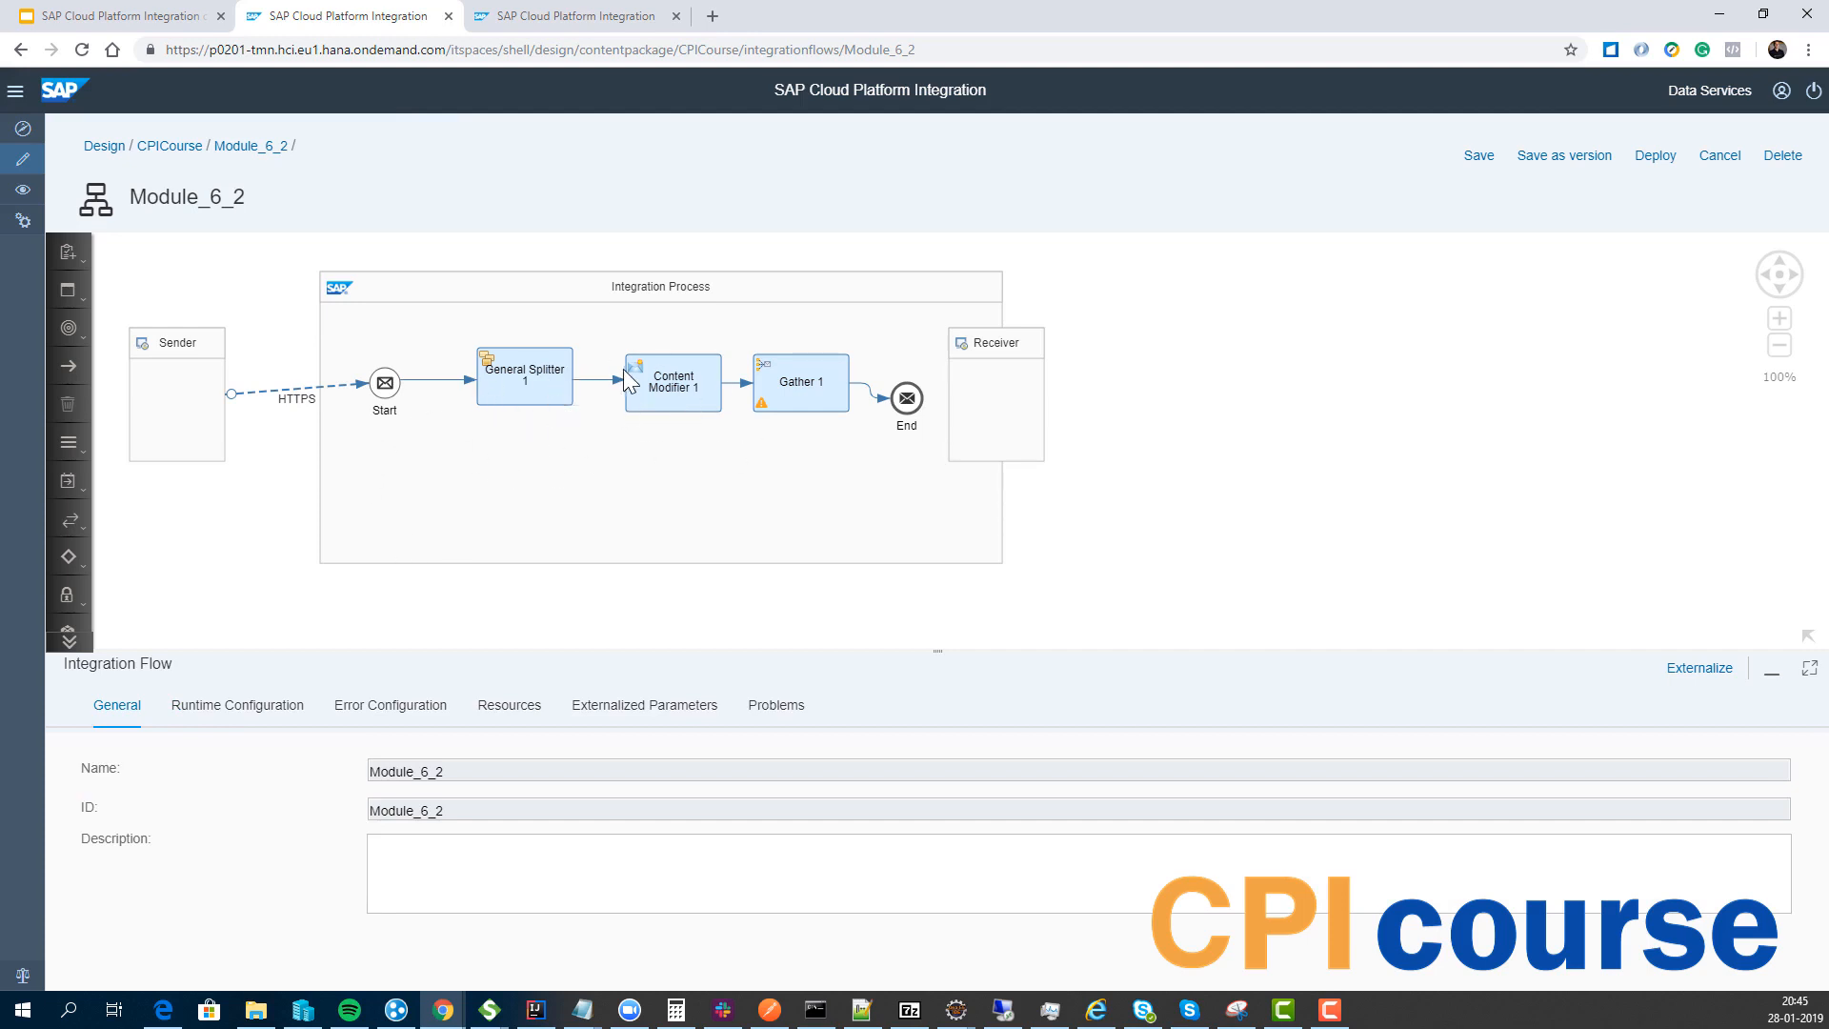
Turn Streaming off and back on in the processing settings of General Splitter 1.
{"action": "left_click", "coordinate": [510, 396]}
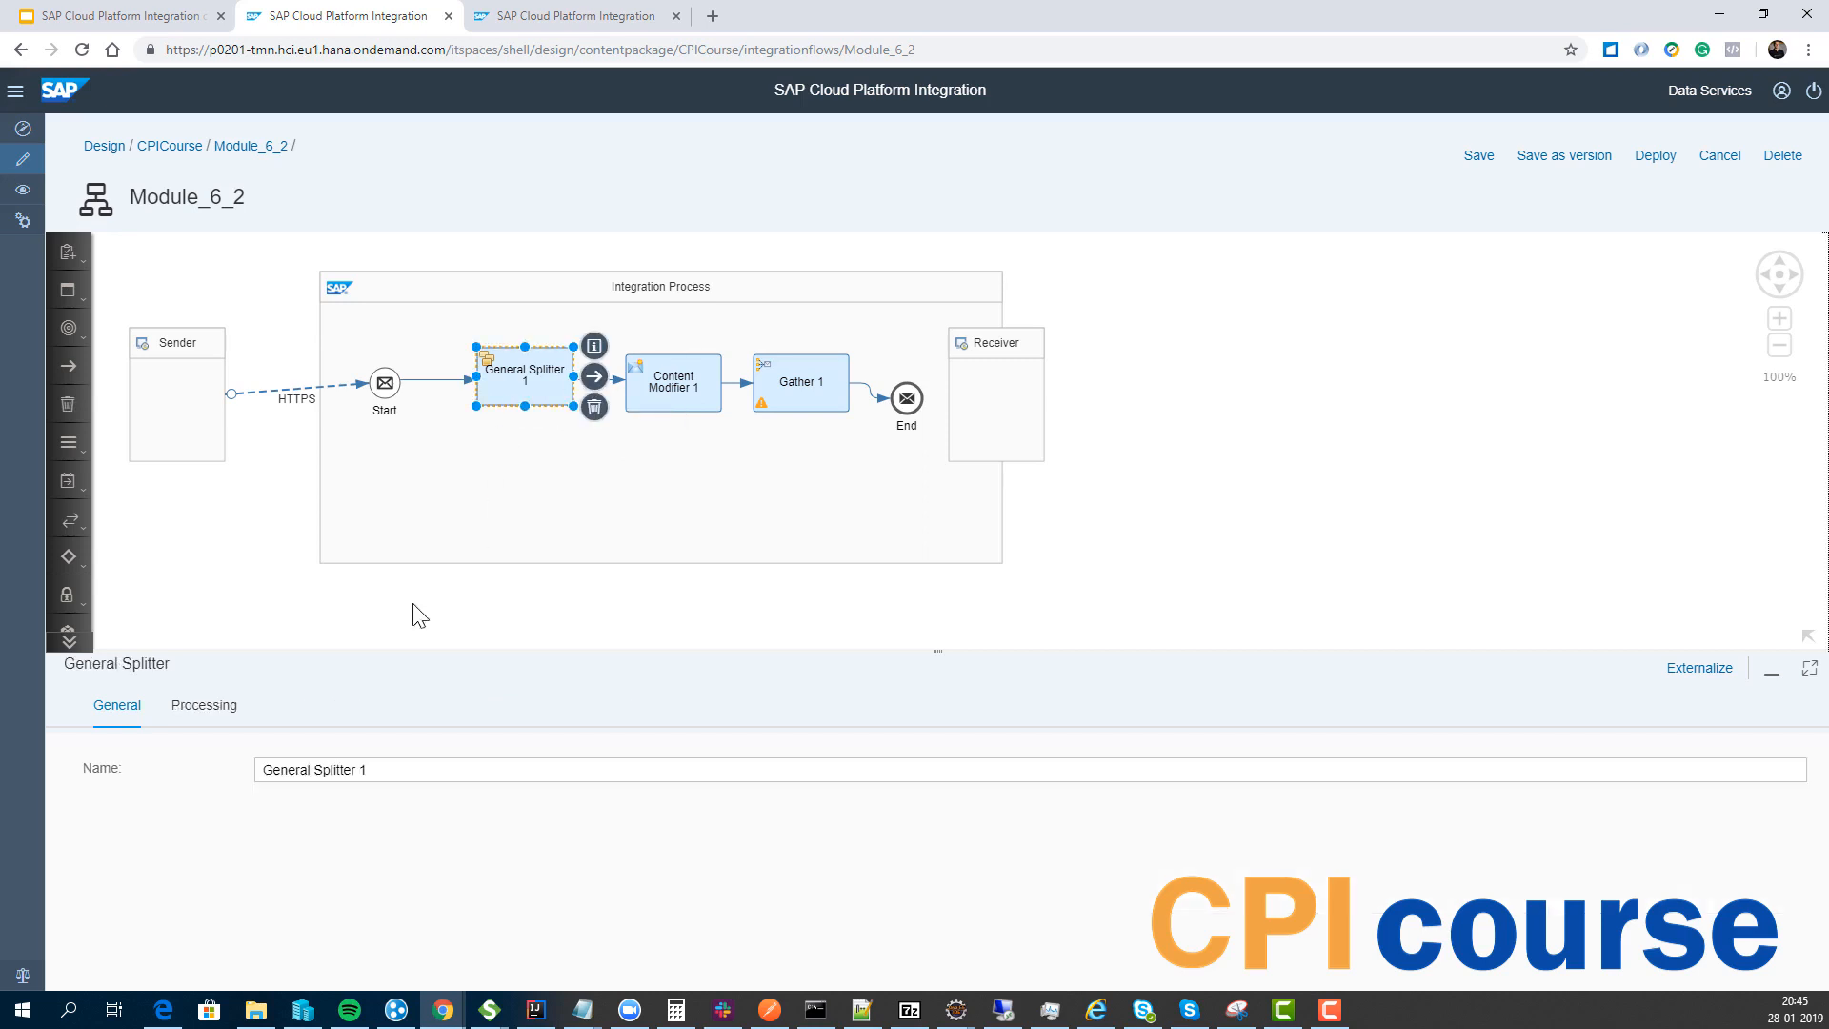
{"action": "left_click", "coordinate": [200, 712]}
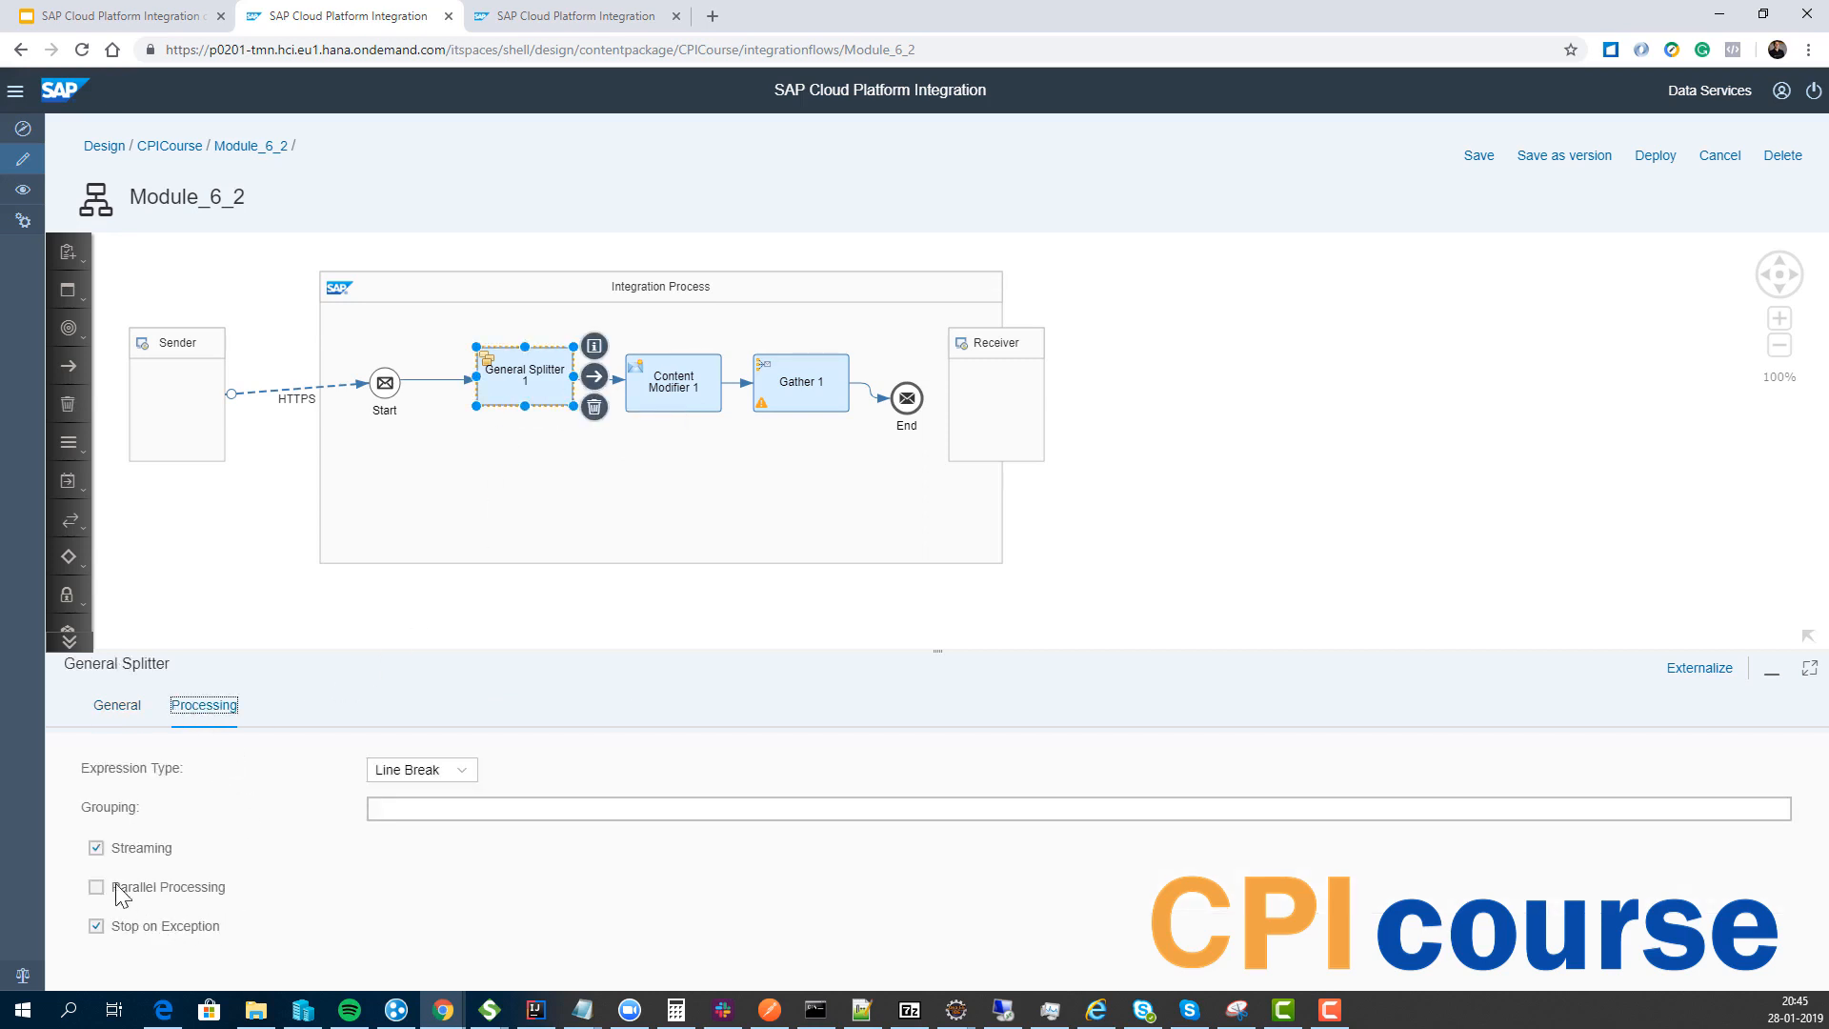
{"action": "double_click", "coordinate": [104, 843]}
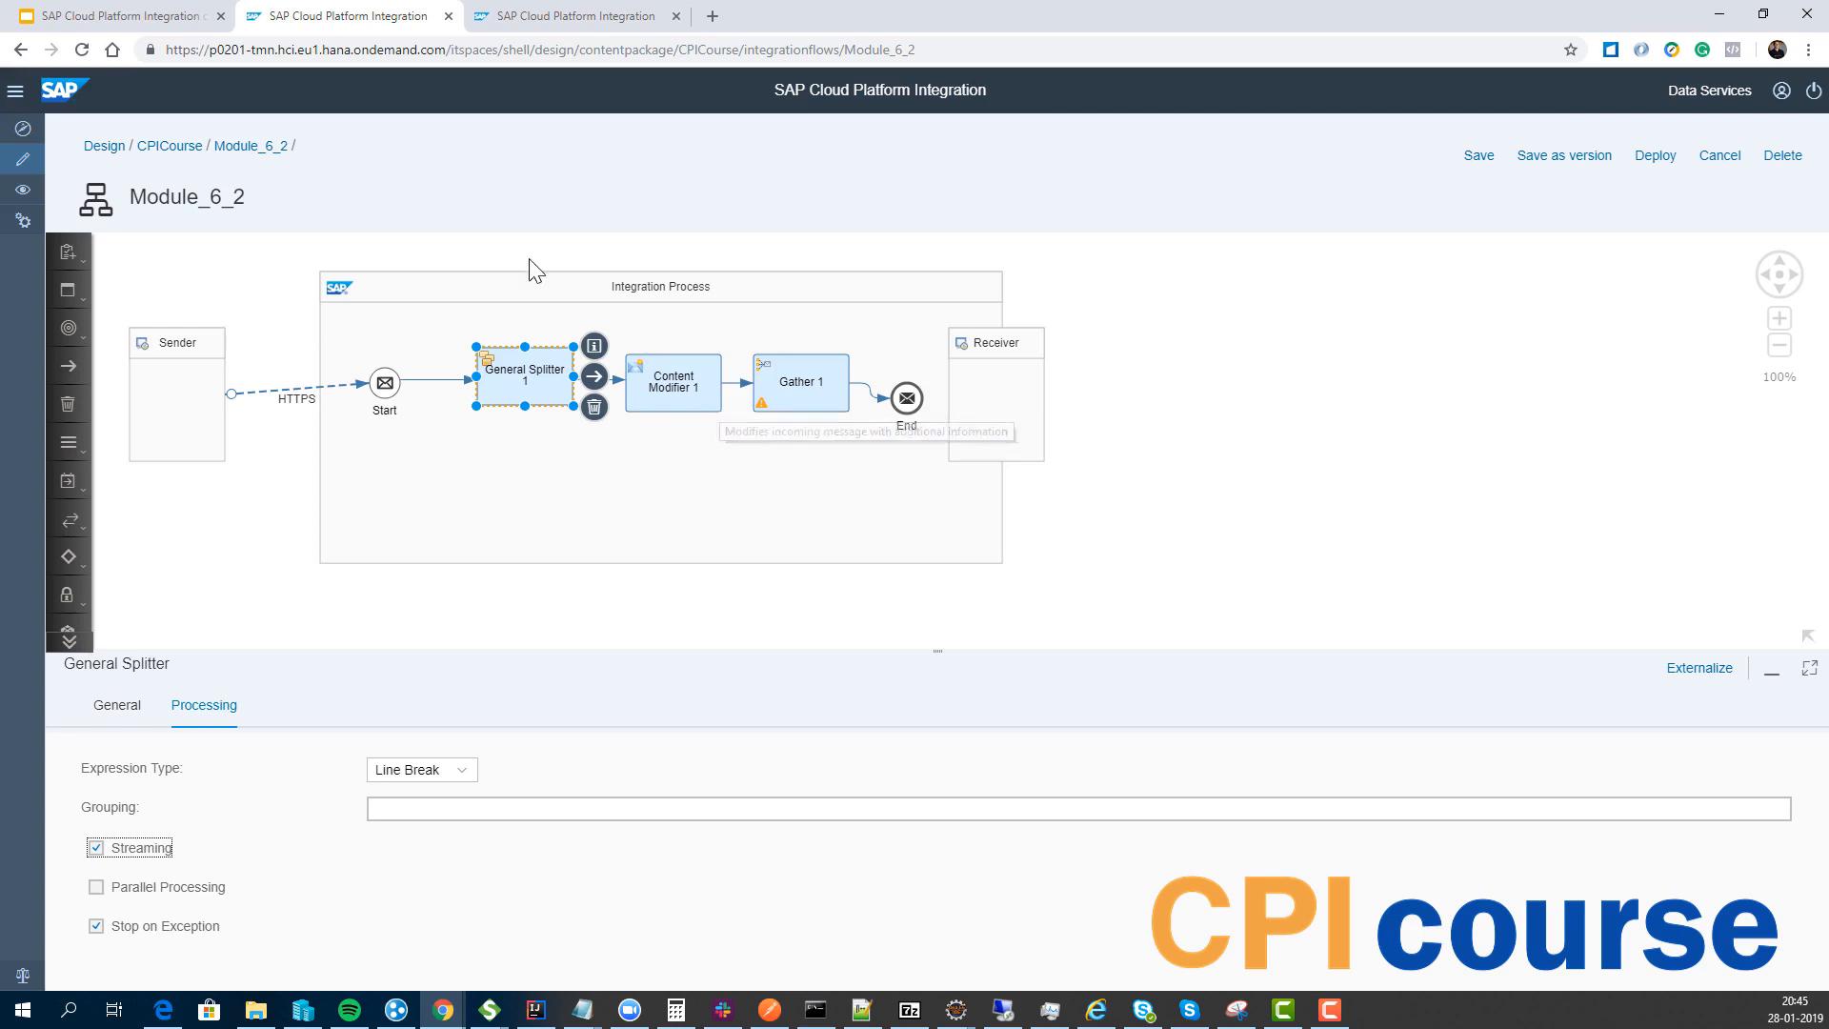
Return to the Google Slides course deck and present the Splitter slide in full screen.
{"action": "left_click", "coordinate": [124, 12]}
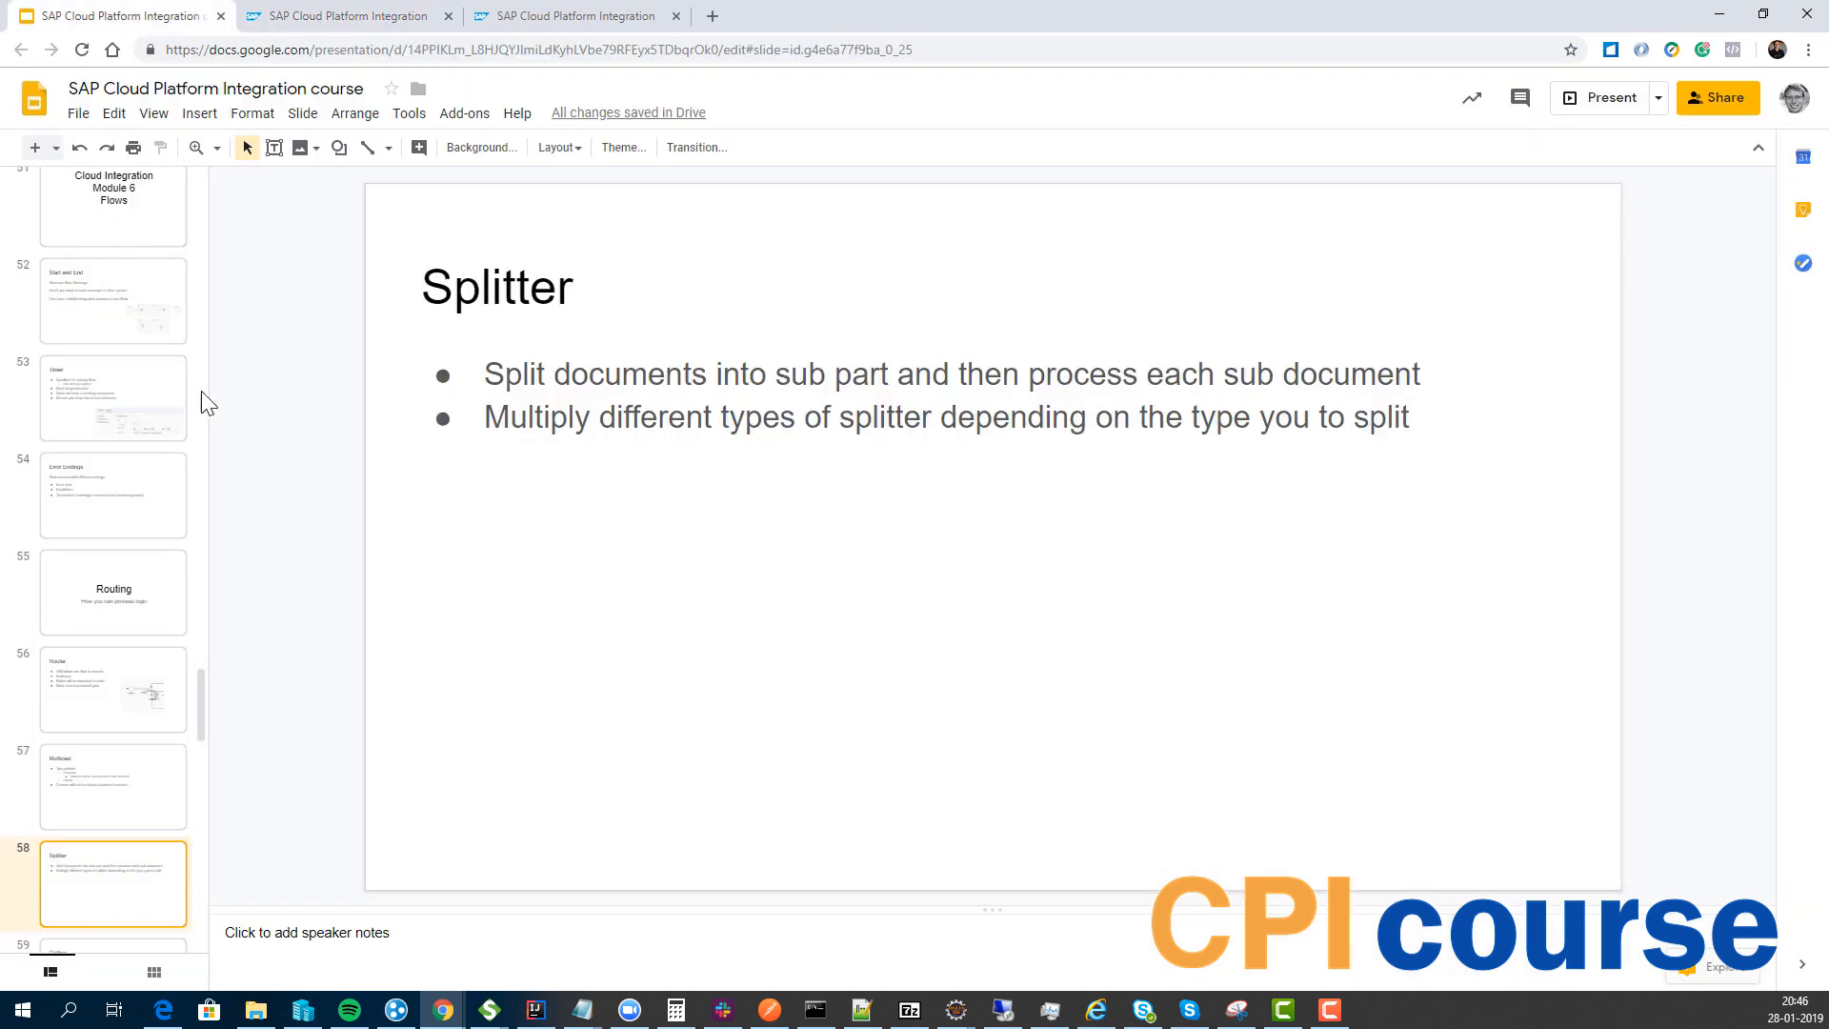
{"action": "left_click", "coordinate": [1636, 99]}
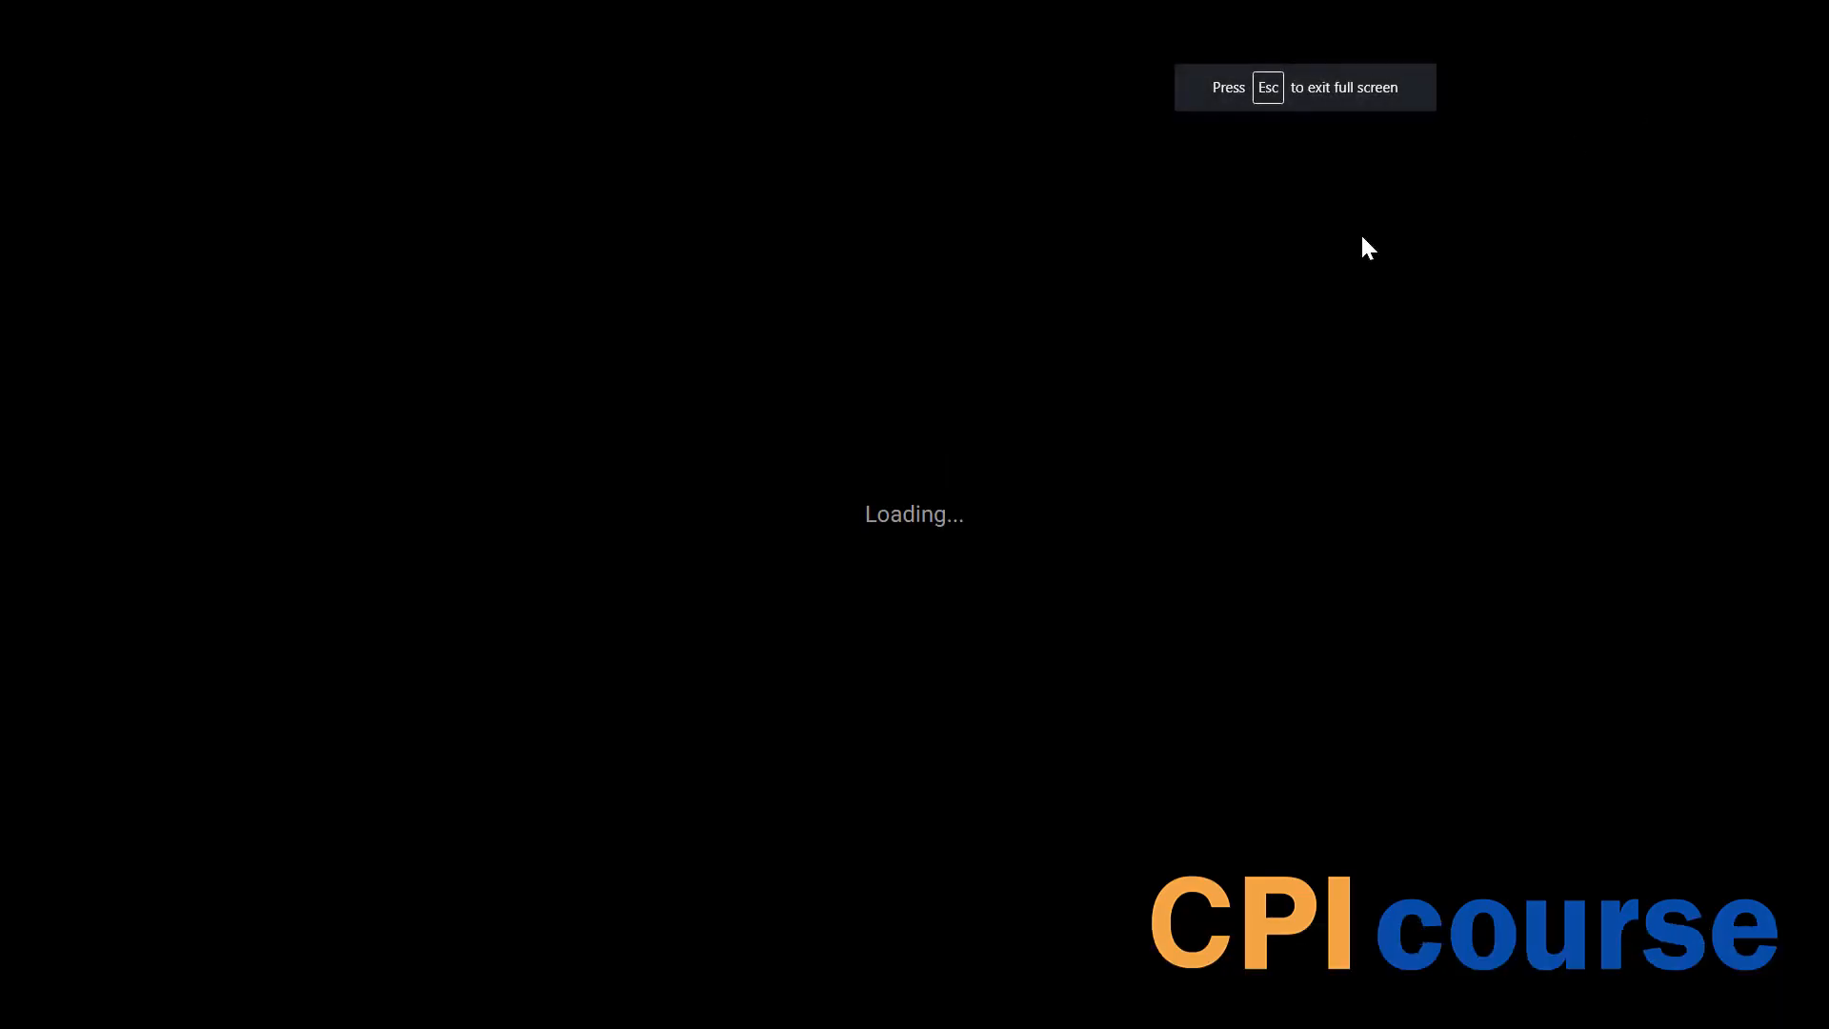
Advance the presentation through the Gather and Aggregator slides, then exit it and return to the Module_6_2 integration flow.
{"action": "key", "text": "Right"}
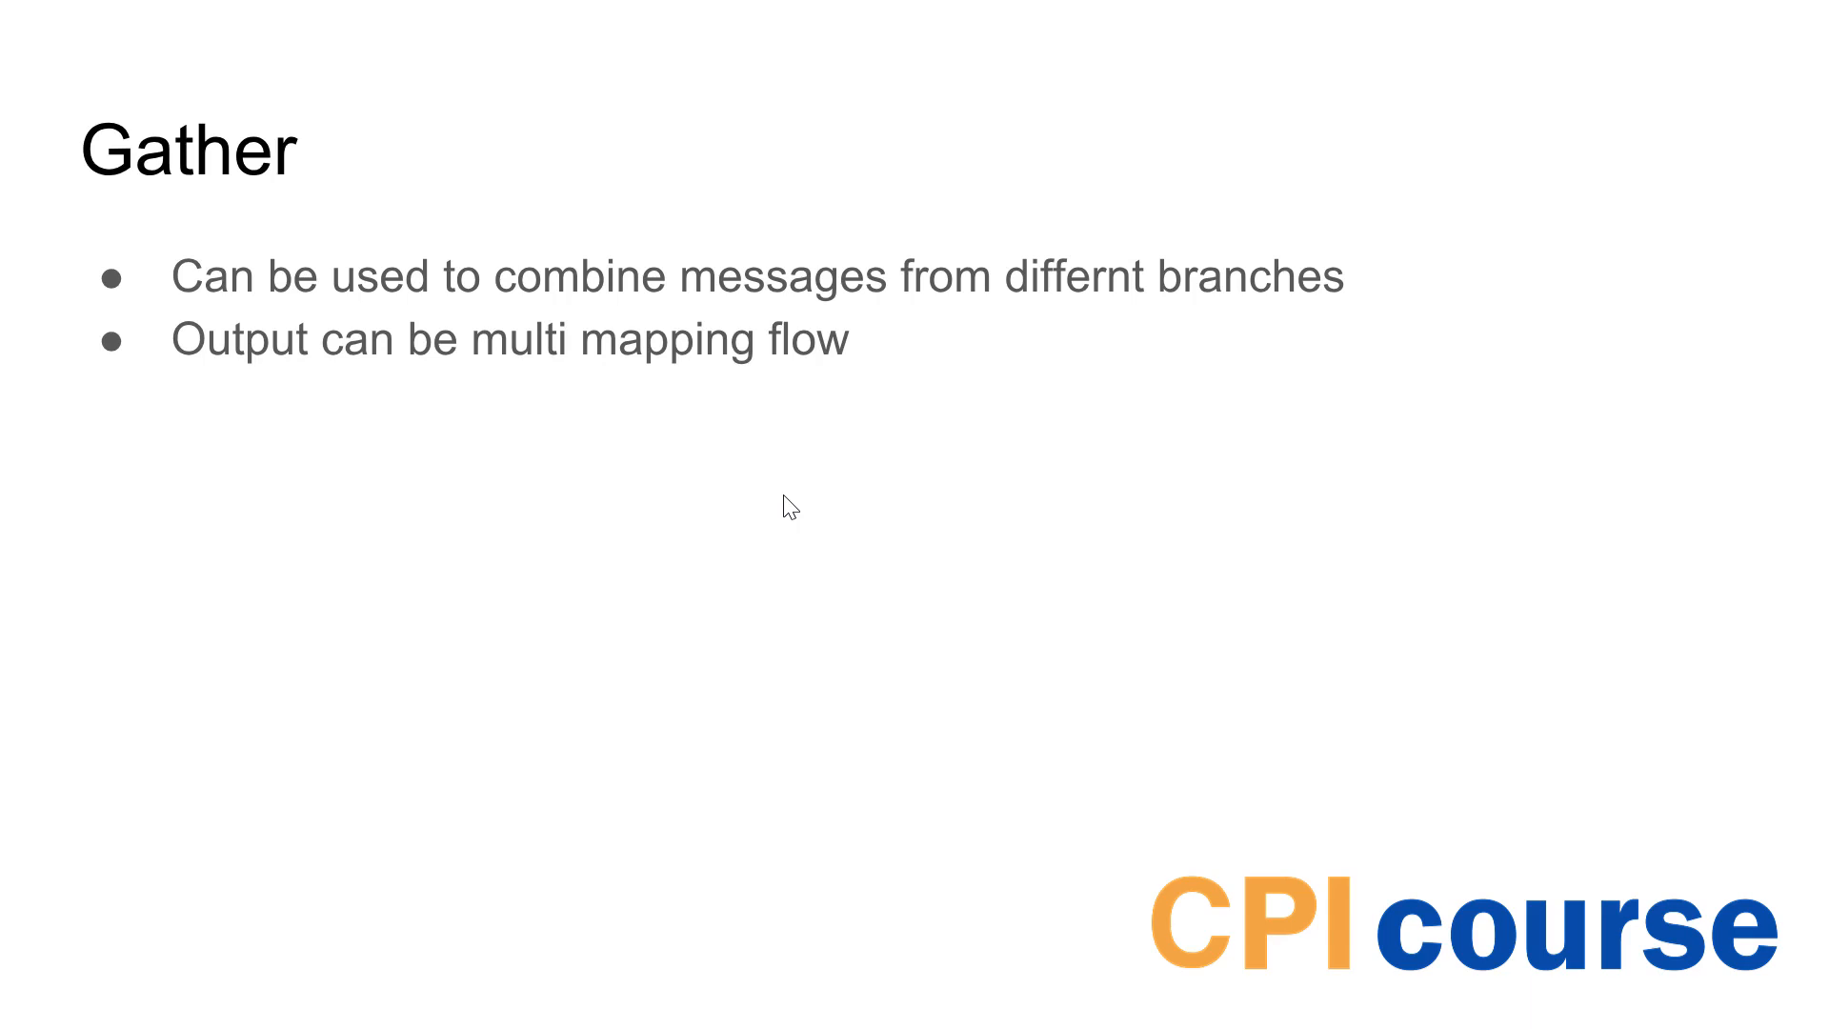
{"action": "key", "text": "Right"}
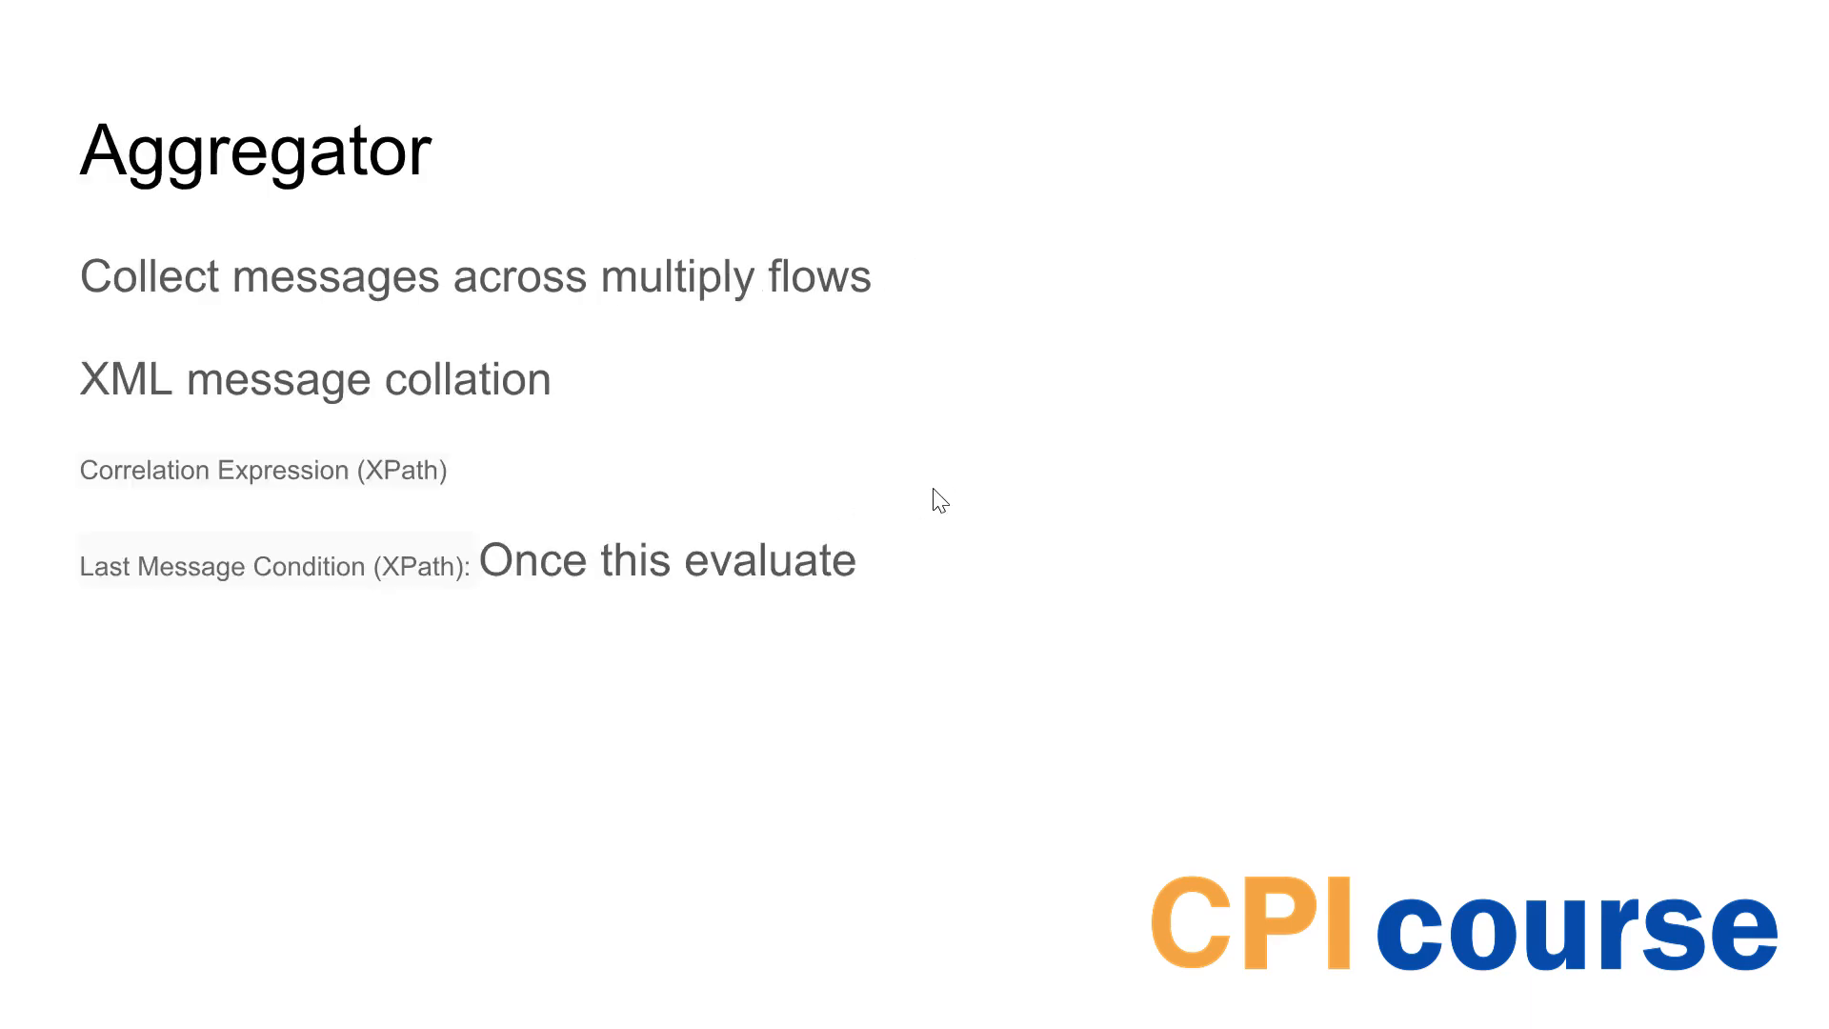
{"action": "key", "text": "Escape"}
{"action": "left_click", "coordinate": [348, 16]}
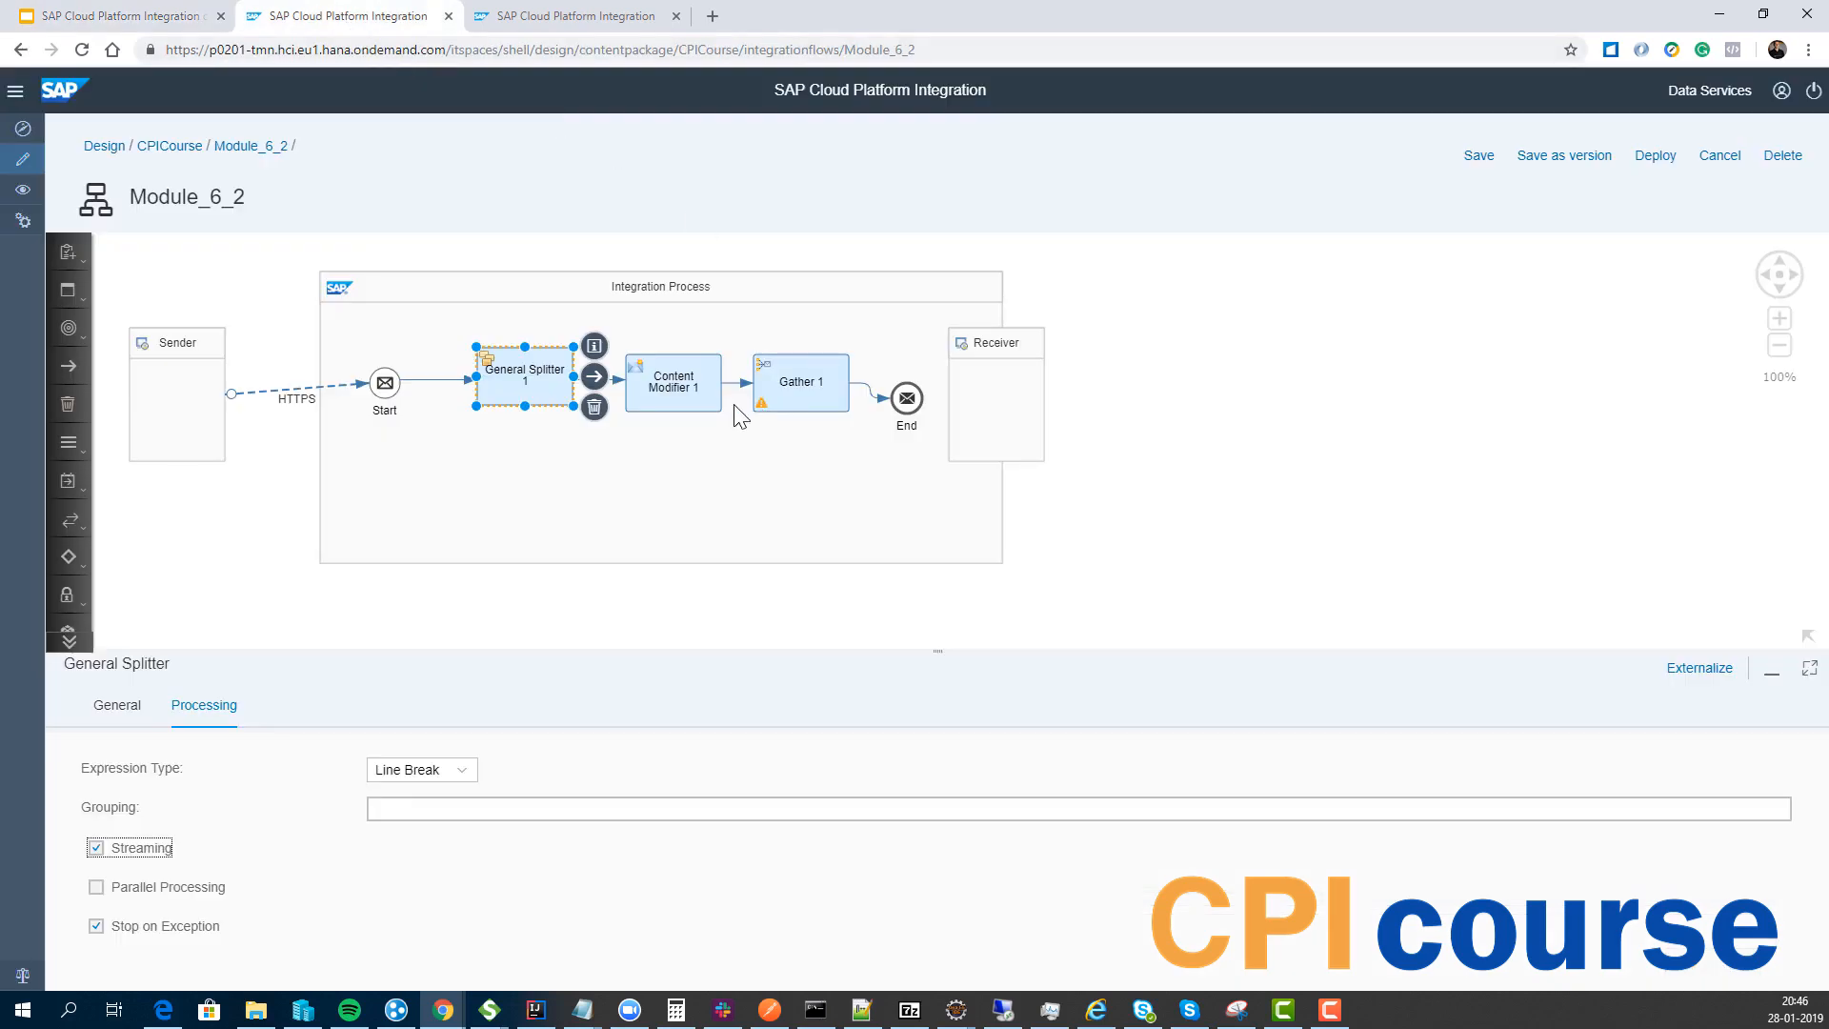
Set the incoming format of Gather 1 to Plain Text and examine the aggregation algorithms offered for it.
{"action": "left_click", "coordinate": [796, 386]}
{"action": "left_click", "coordinate": [266, 704]}
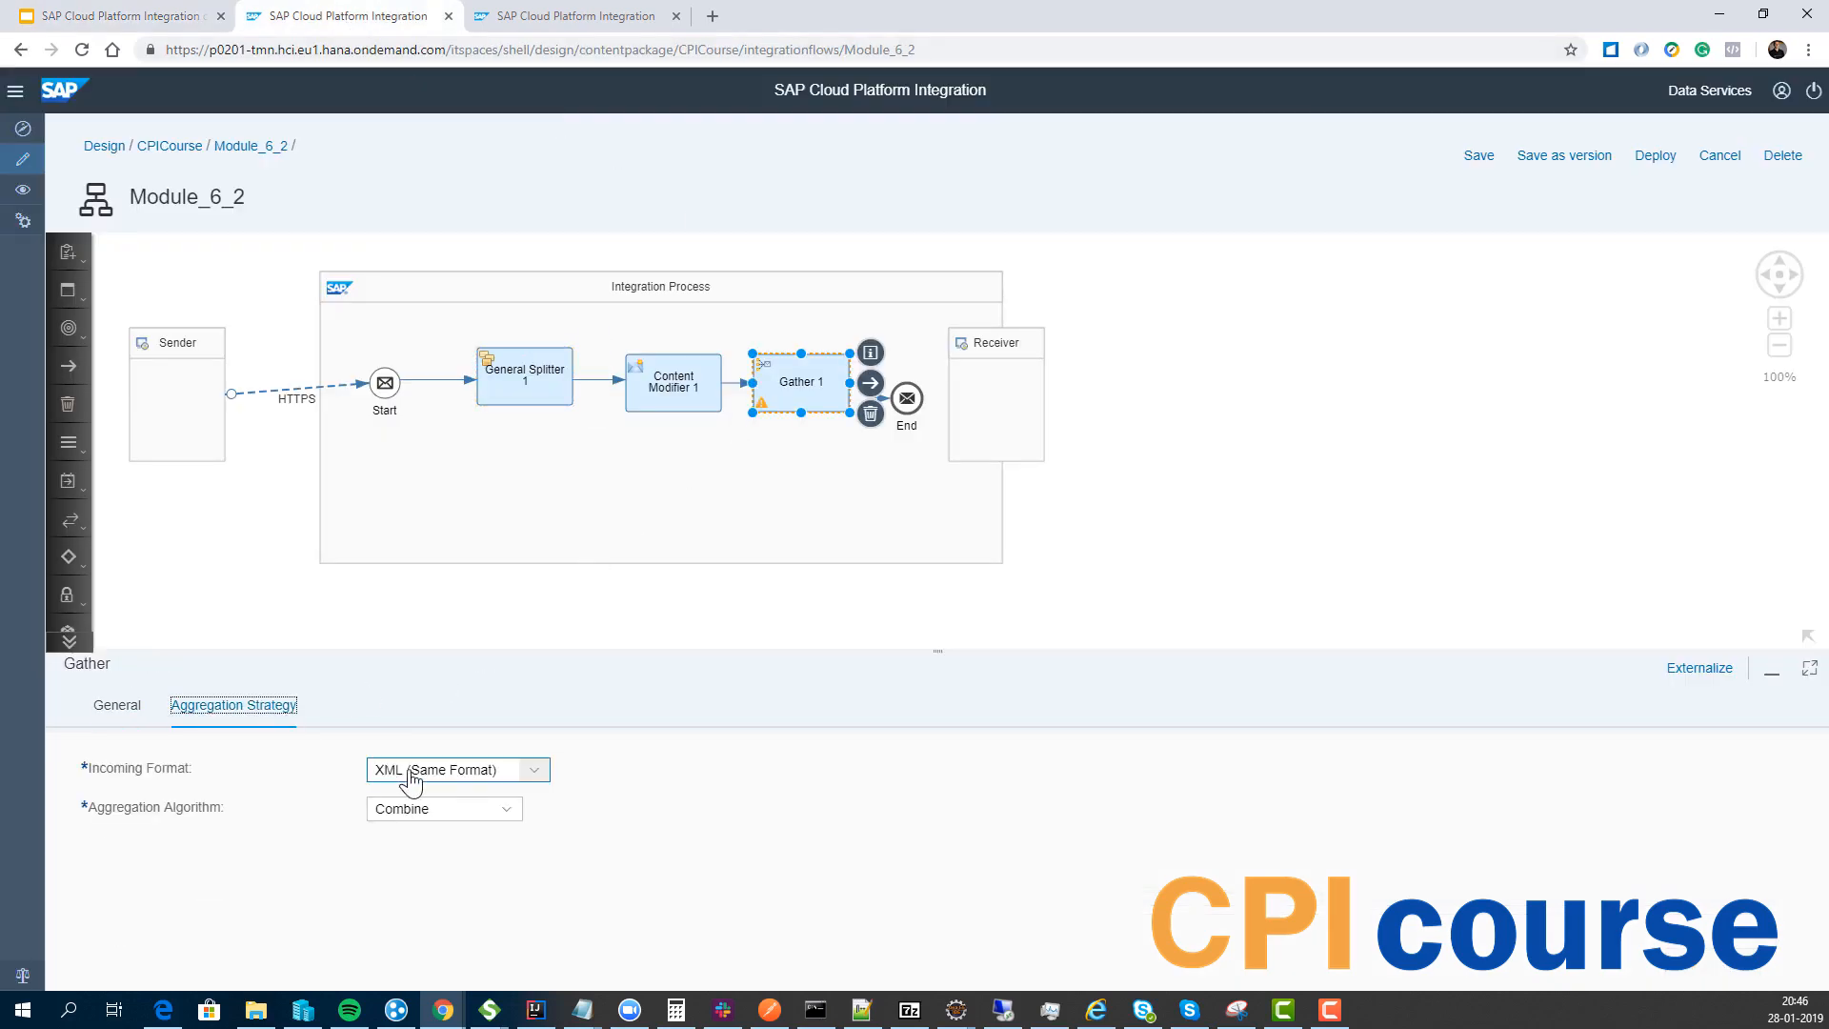
{"action": "left_click", "coordinate": [479, 774]}
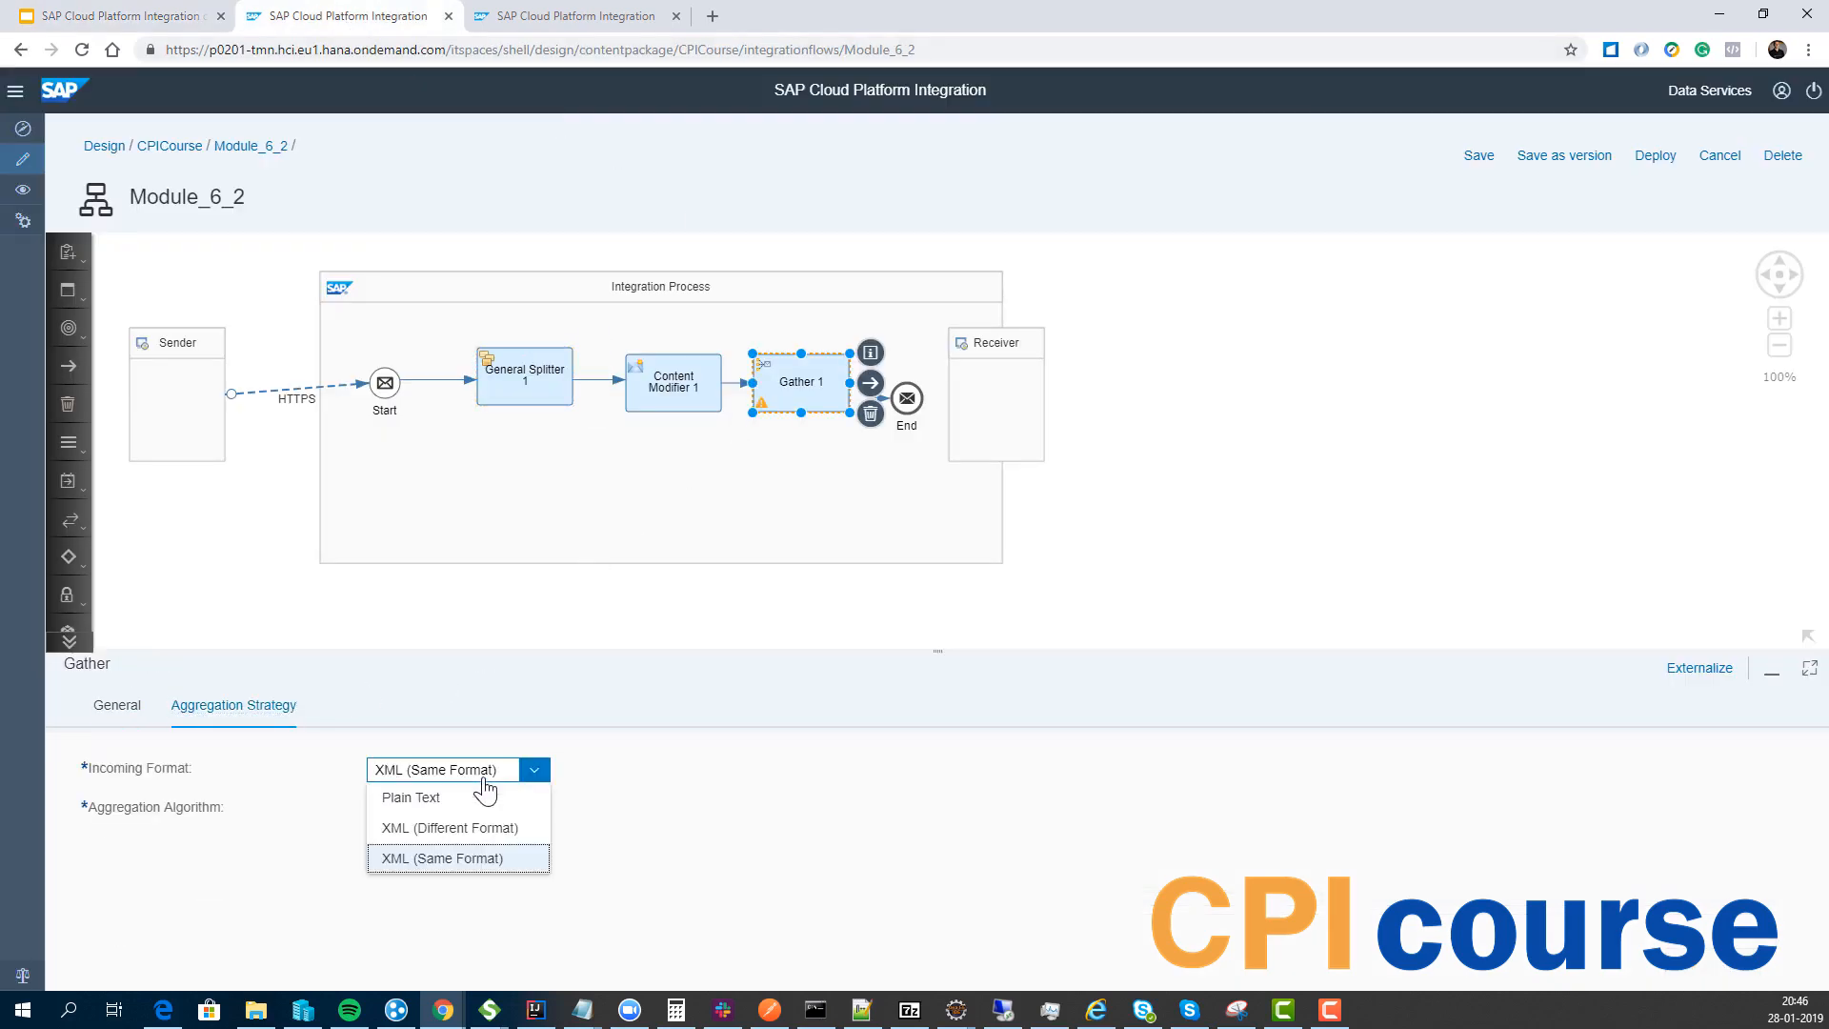
{"action": "left_click", "coordinate": [446, 806]}
{"action": "left_click", "coordinate": [470, 815]}
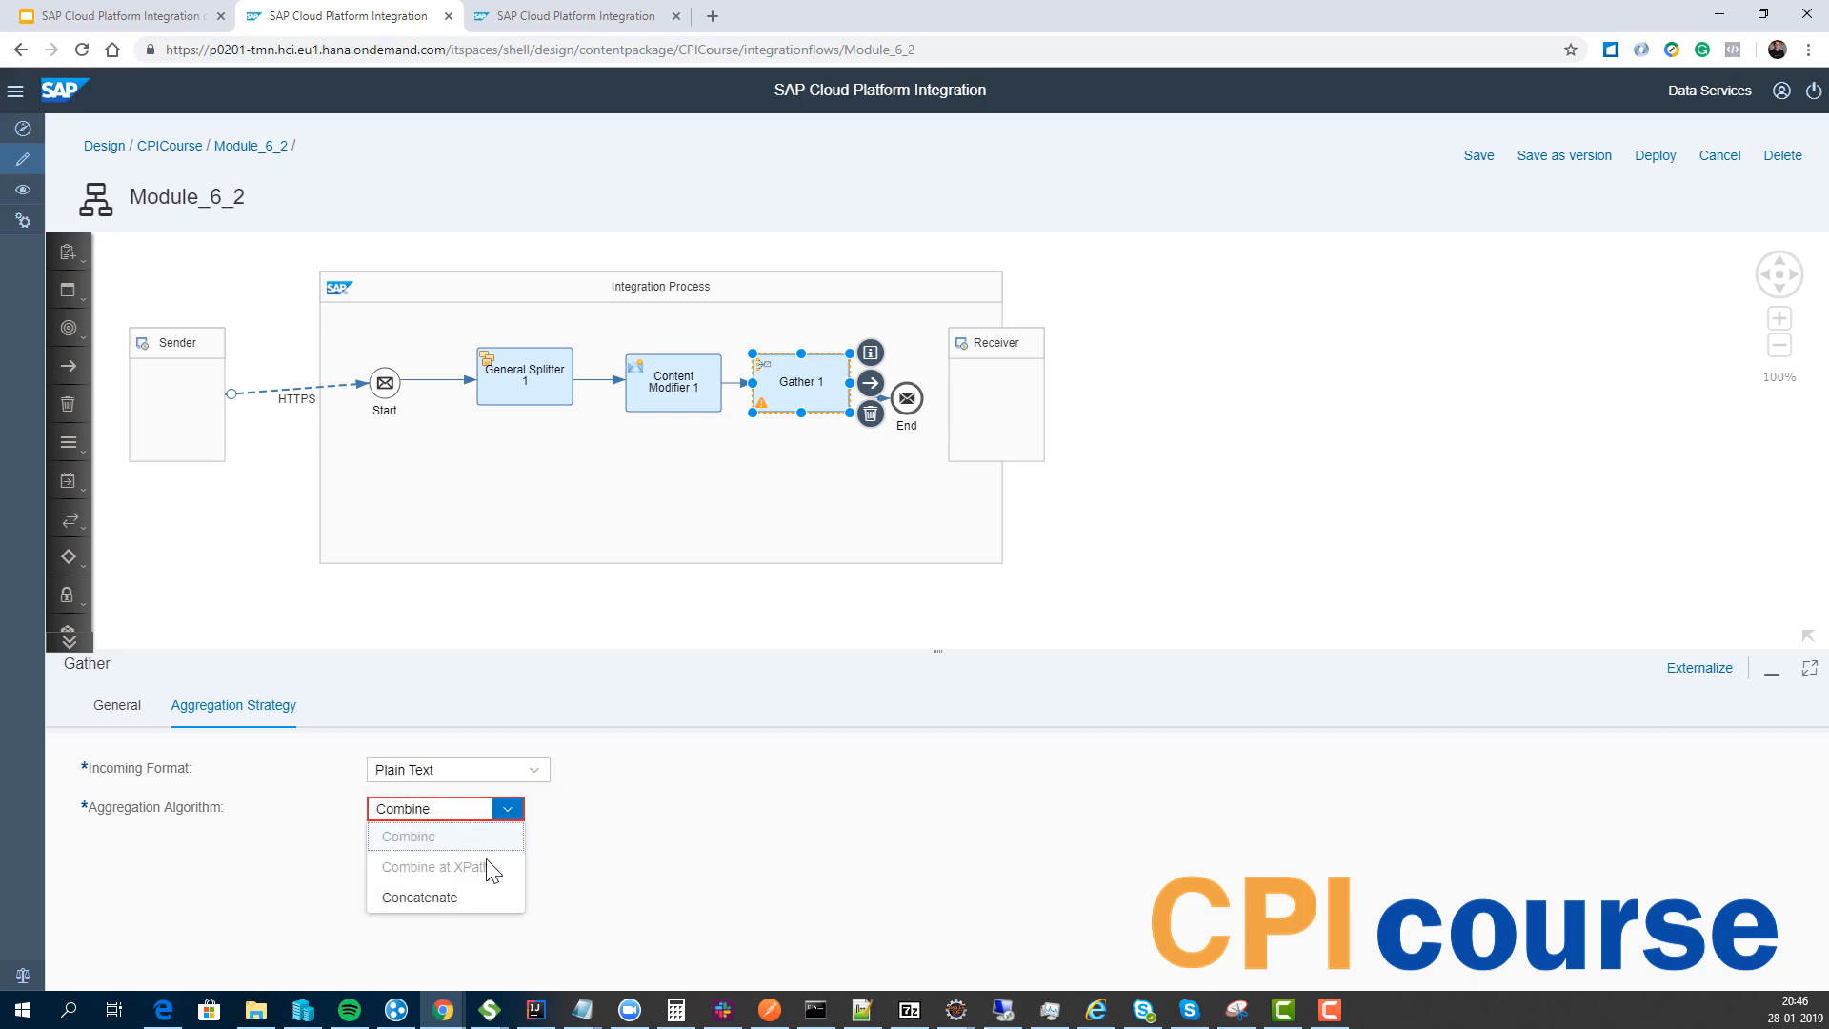
{"action": "left_click", "coordinate": [562, 773]}
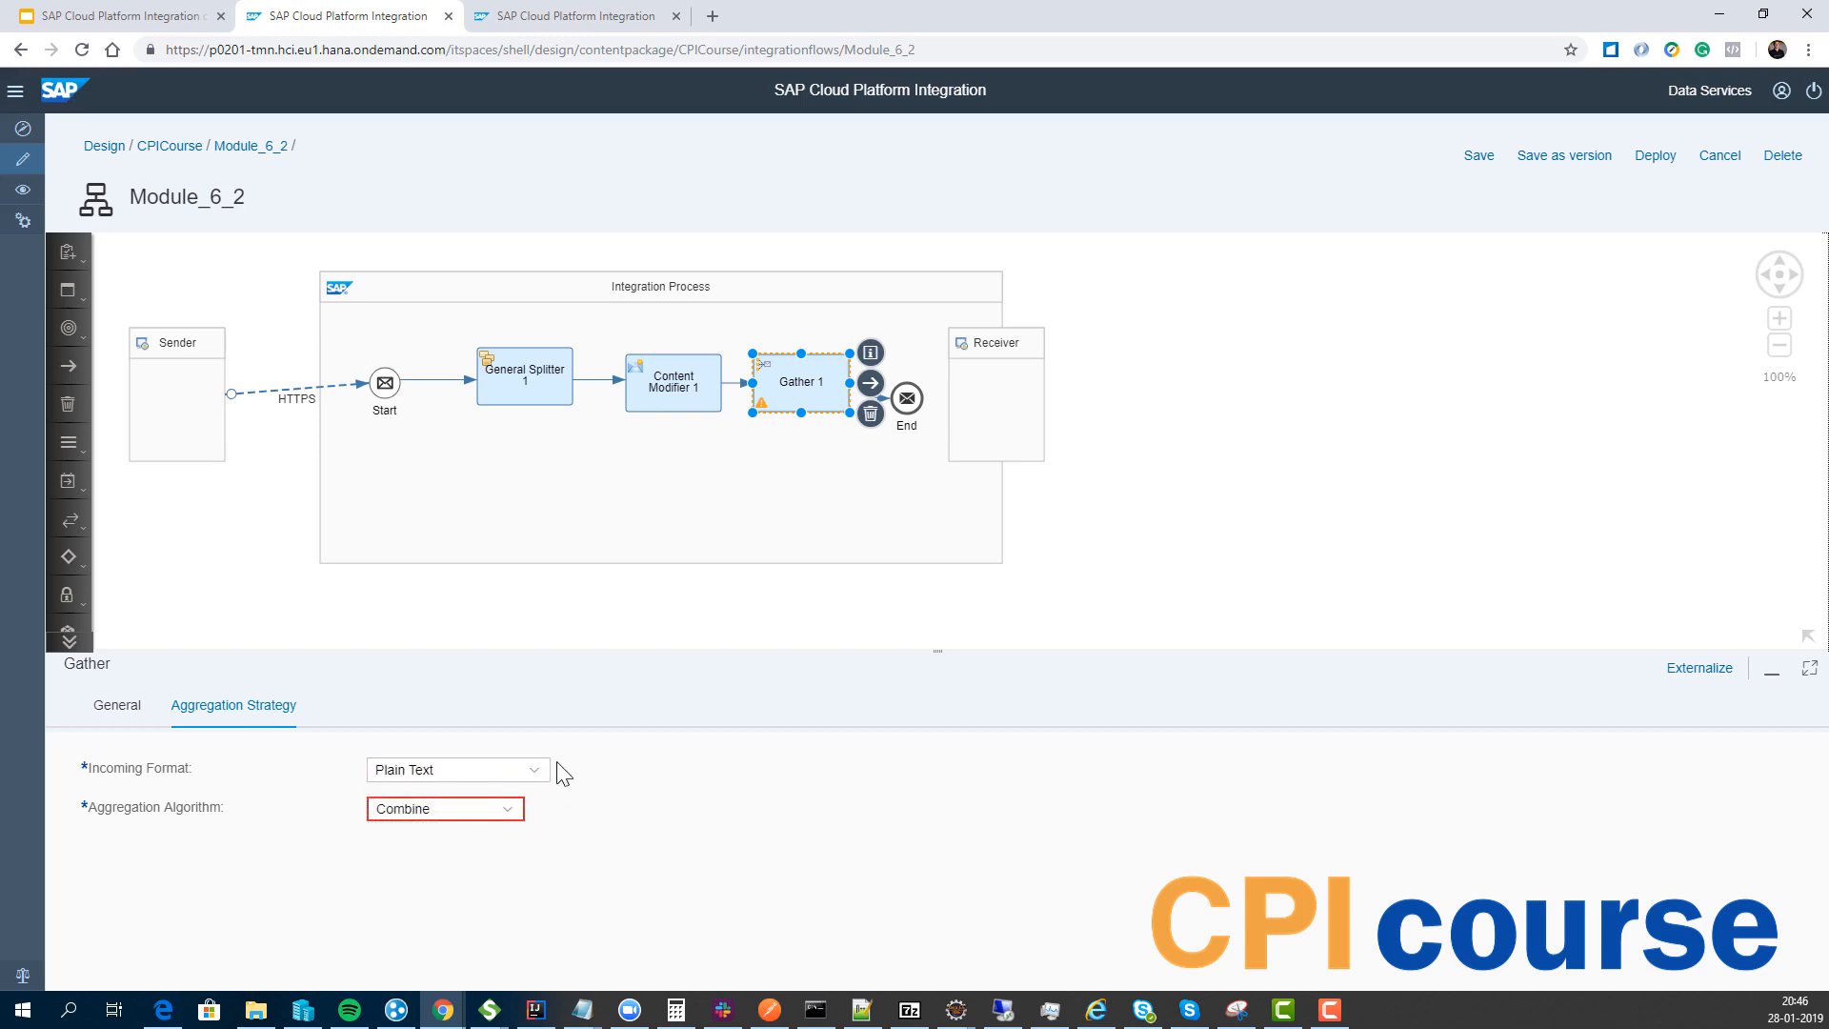
Set Gather 1's incoming format to XML (Same Format), try the Combine at XPath algorithm, and return the algorithm to Combine.
{"action": "left_click", "coordinate": [534, 769]}
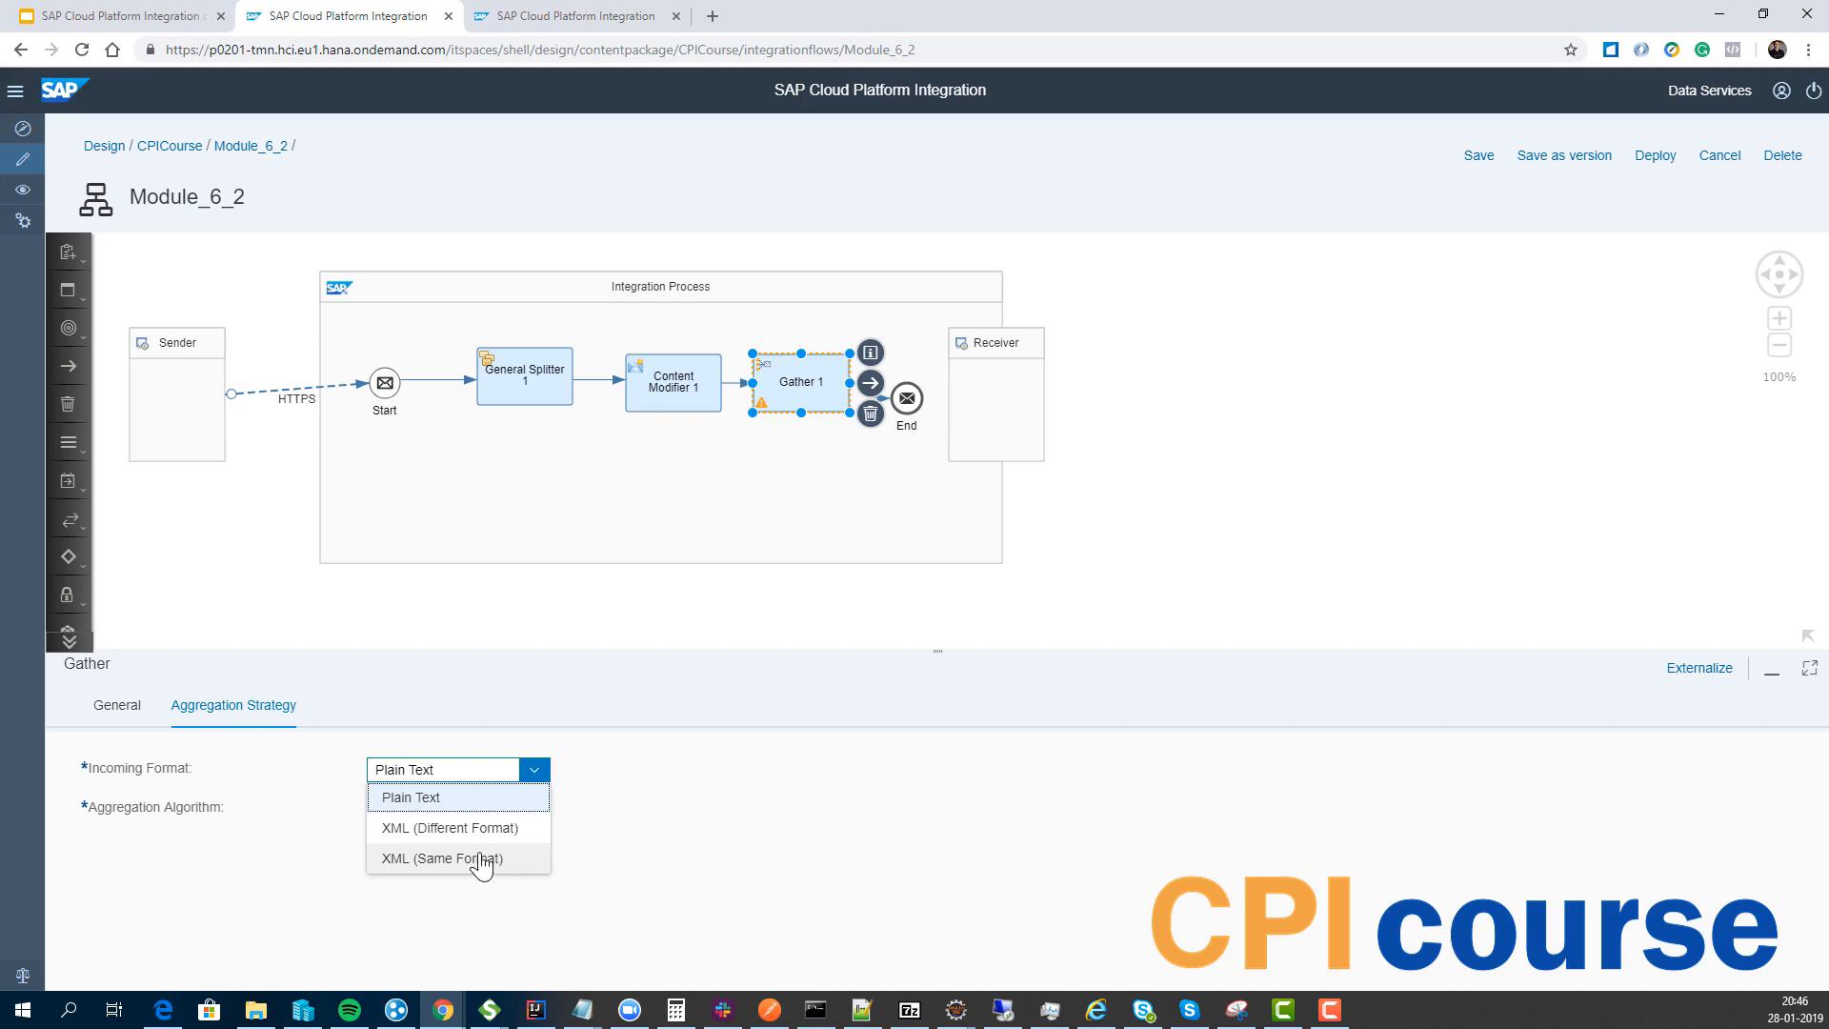
{"action": "left_click", "coordinate": [493, 860]}
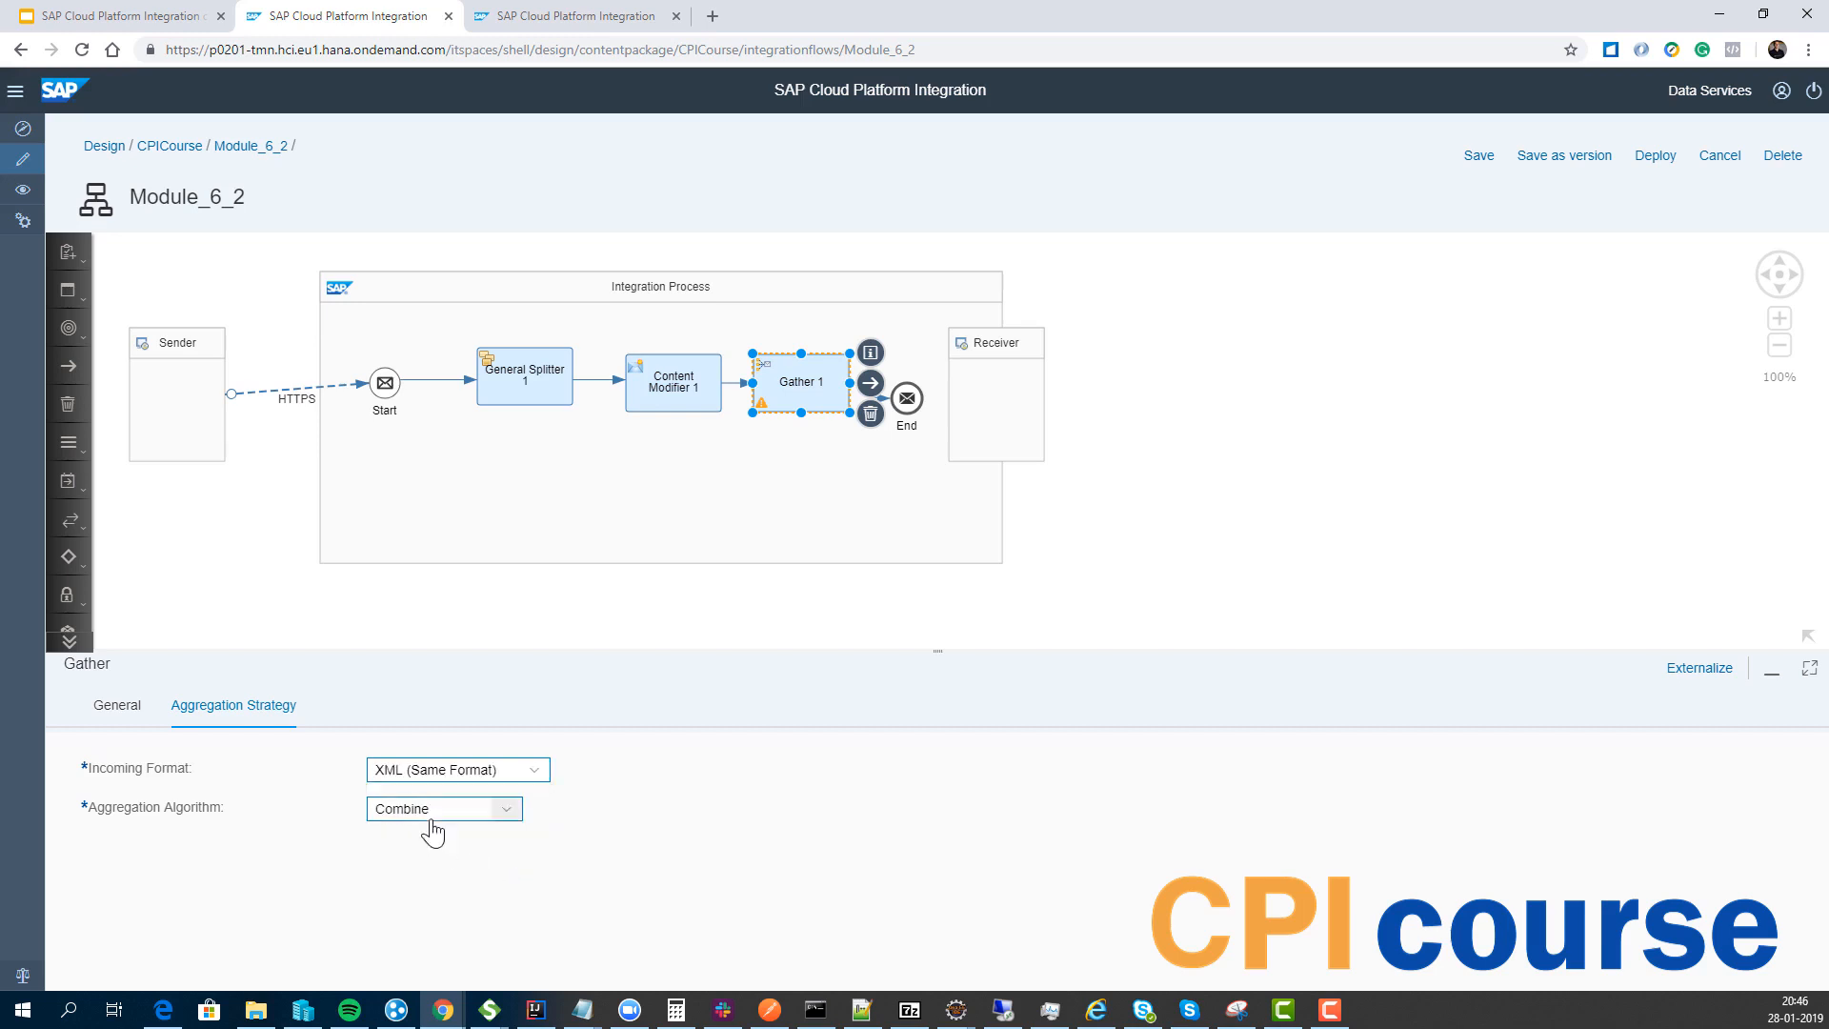
{"action": "left_click", "coordinate": [430, 817]}
{"action": "left_click", "coordinate": [490, 869]}
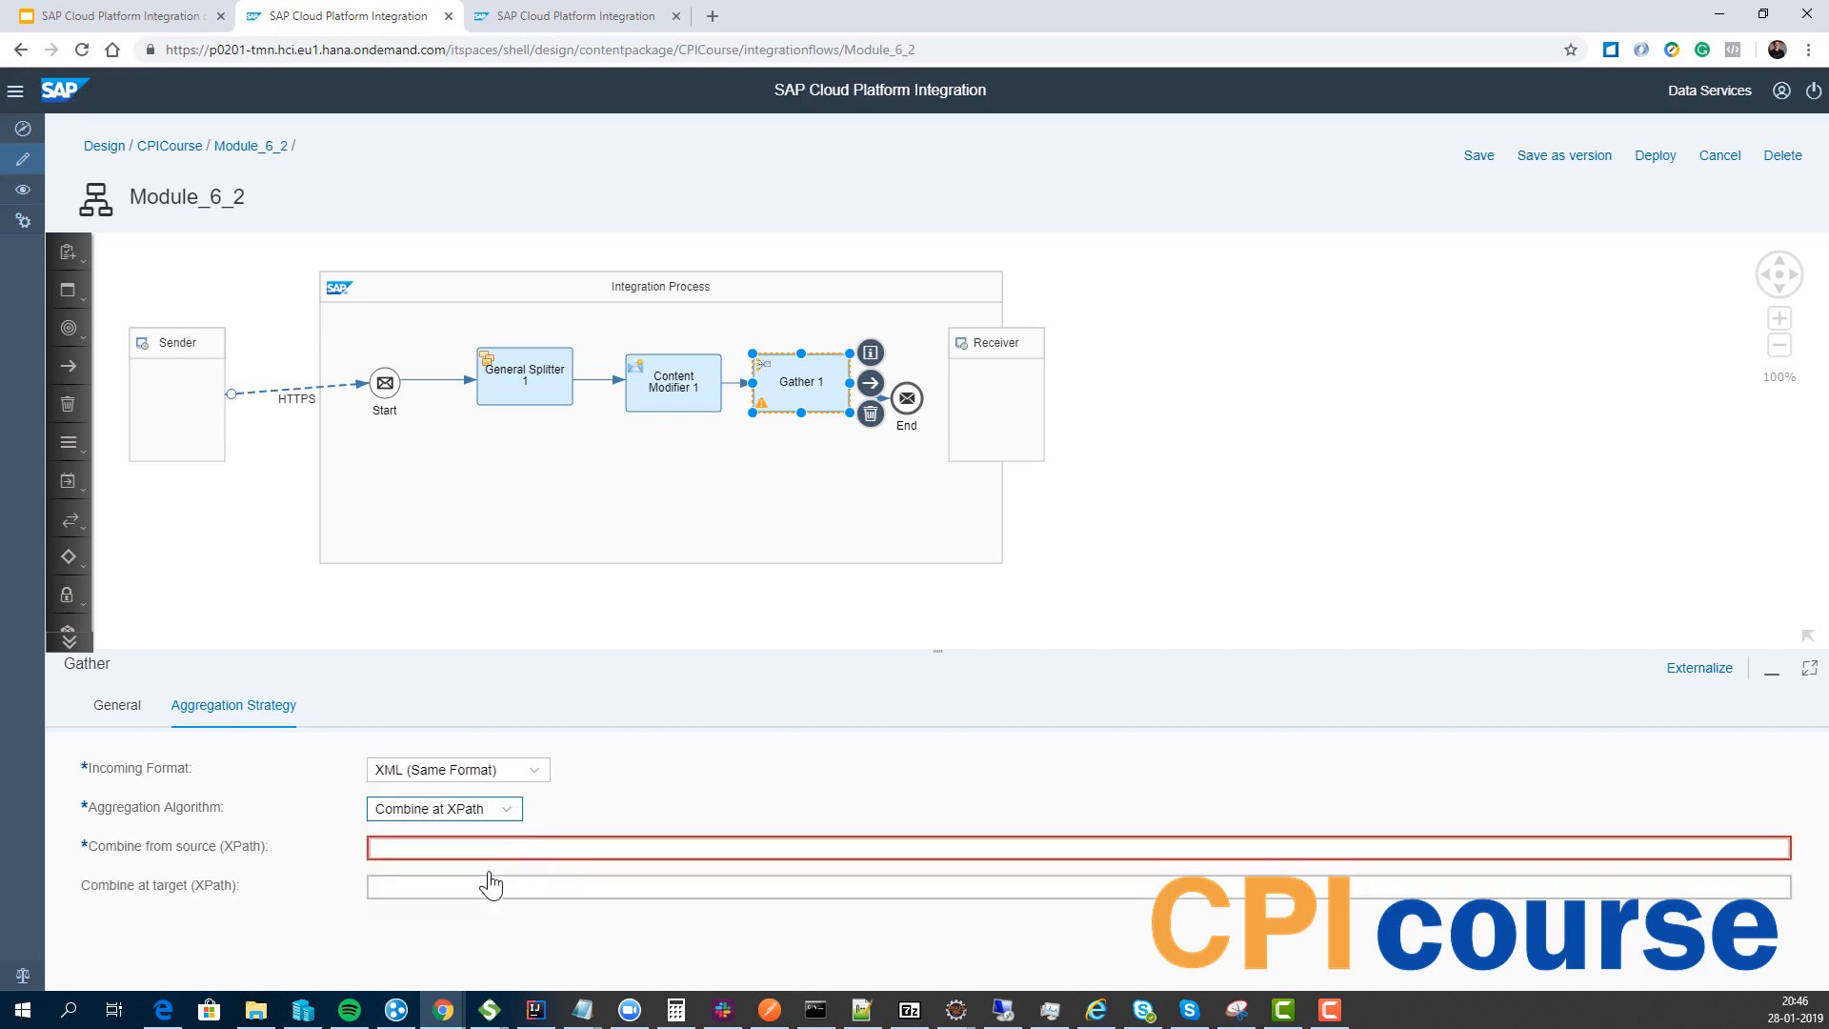
{"action": "left_click", "coordinate": [495, 817]}
{"action": "left_click", "coordinate": [476, 834]}
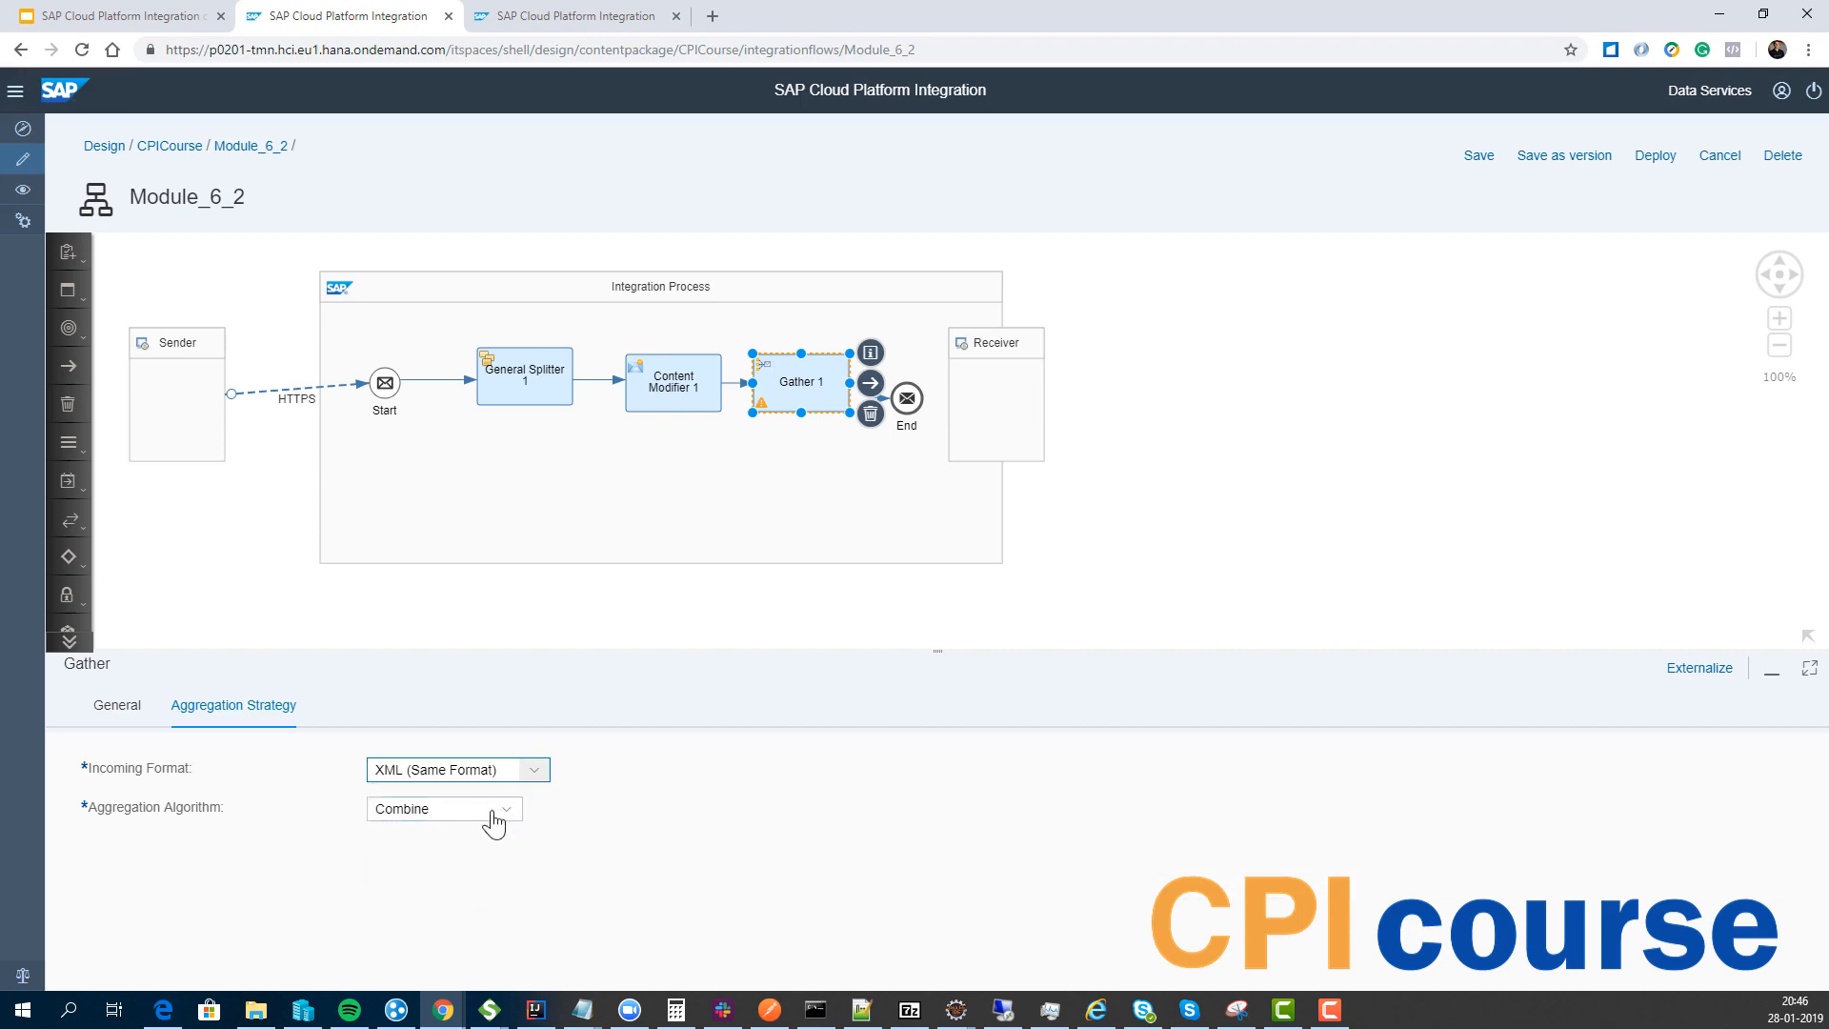
Try XML (Different Format) and Plain Text as Gather 1's incoming format, comparing the algorithms, and restore XML (Same Format).
{"action": "left_click", "coordinate": [533, 770]}
{"action": "left_click", "coordinate": [484, 827]}
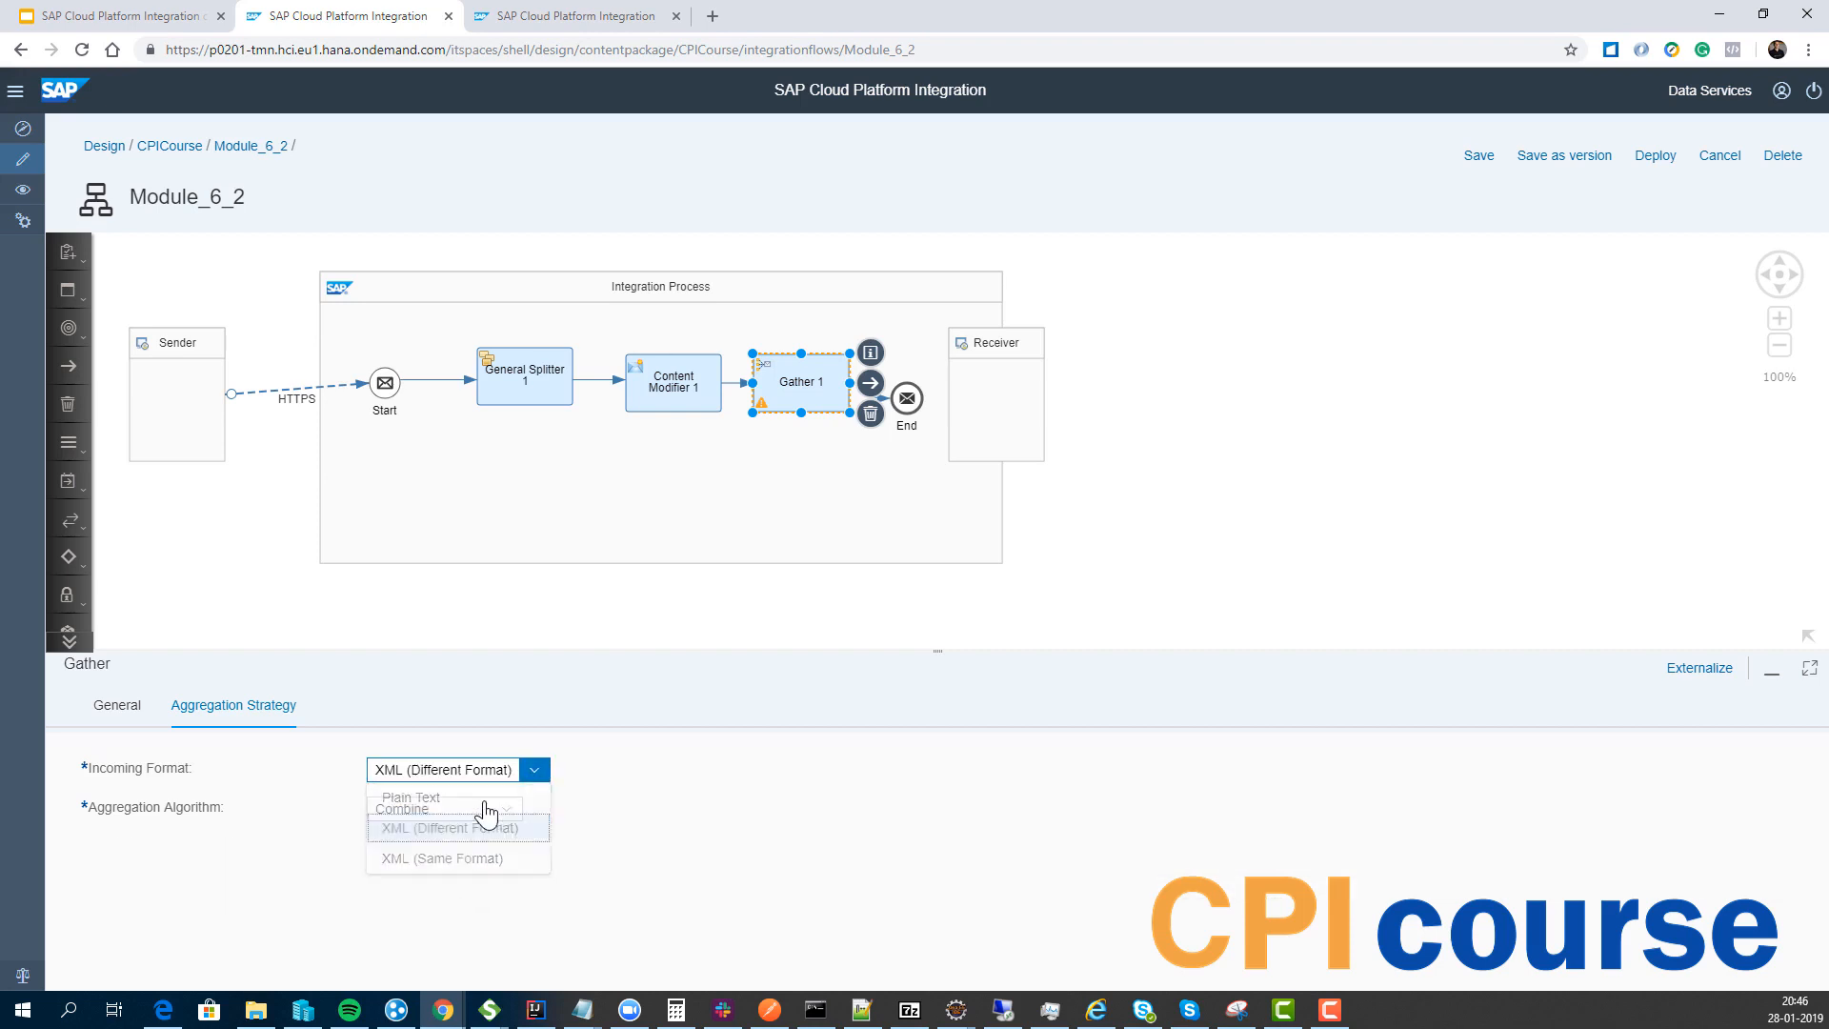
{"action": "left_click", "coordinate": [495, 809]}
{"action": "left_click", "coordinate": [523, 773]}
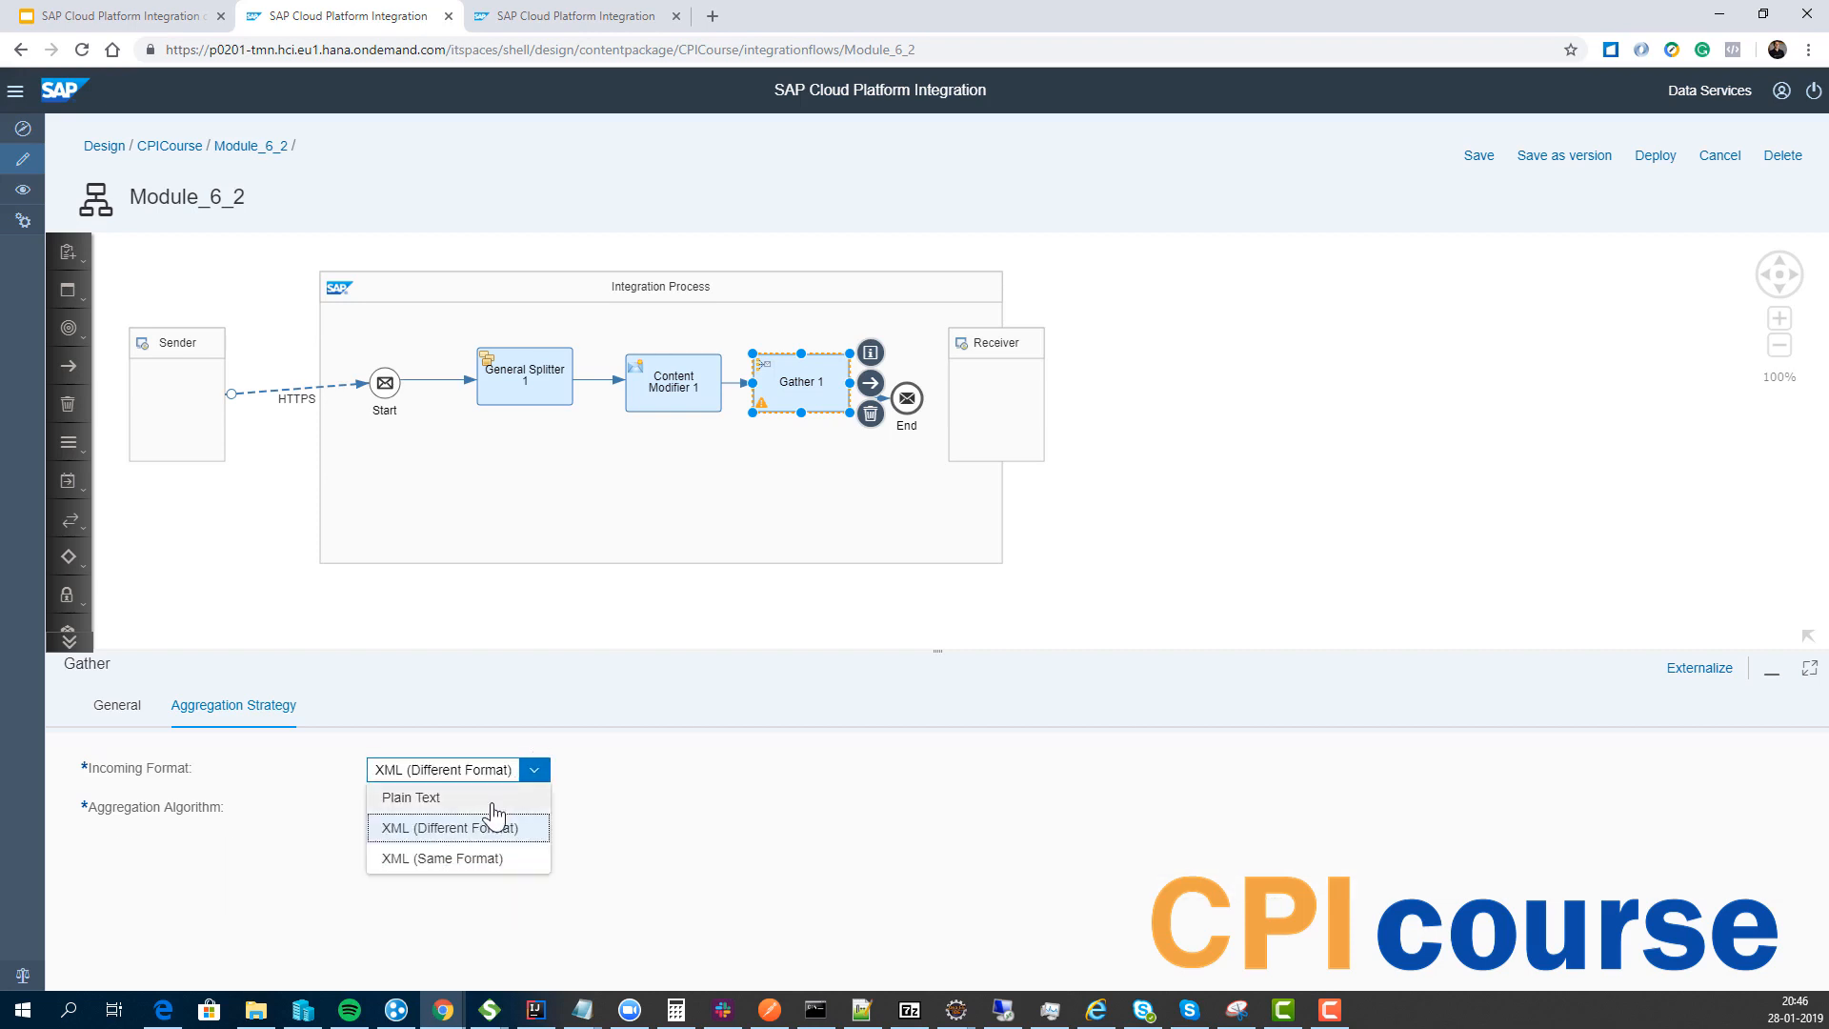
{"action": "left_click", "coordinate": [492, 802]}
{"action": "left_click", "coordinate": [501, 807]}
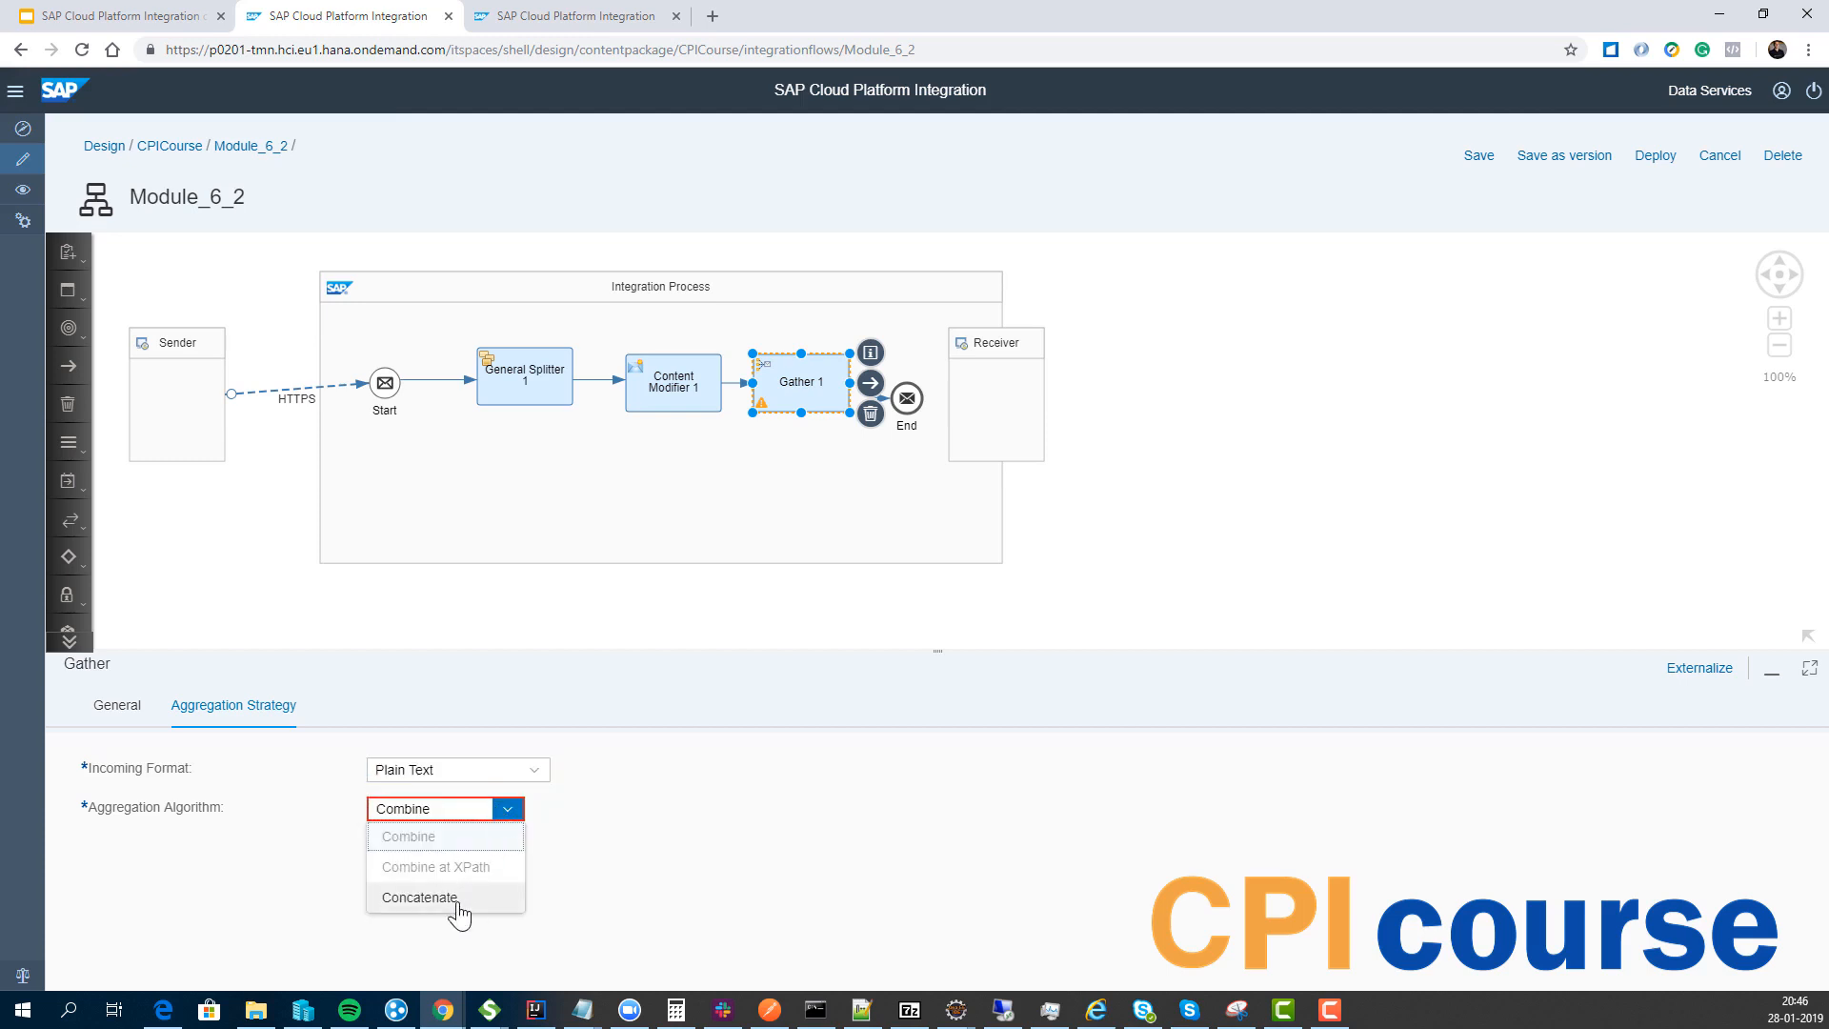
{"action": "left_click", "coordinate": [519, 770]}
{"action": "left_click", "coordinate": [489, 858]}
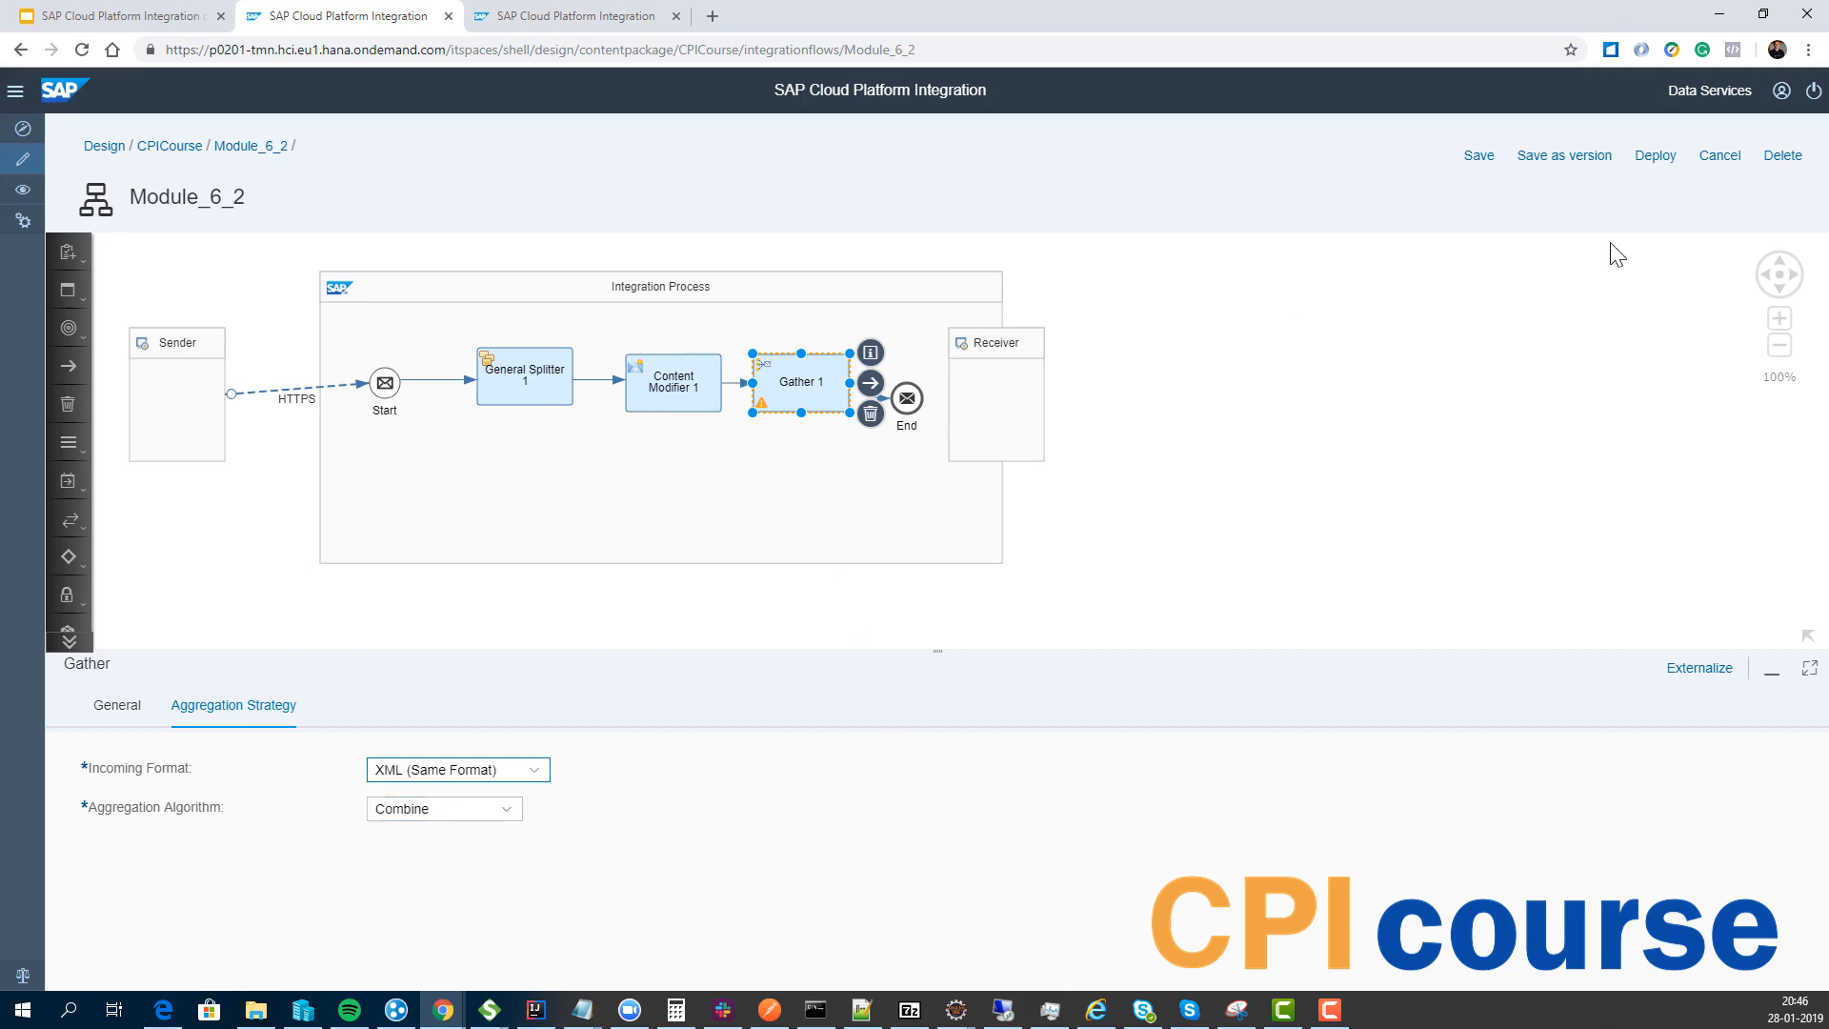
Examine the message header and exchange property settings of Content Modifier 1.
{"action": "left_click", "coordinate": [693, 390]}
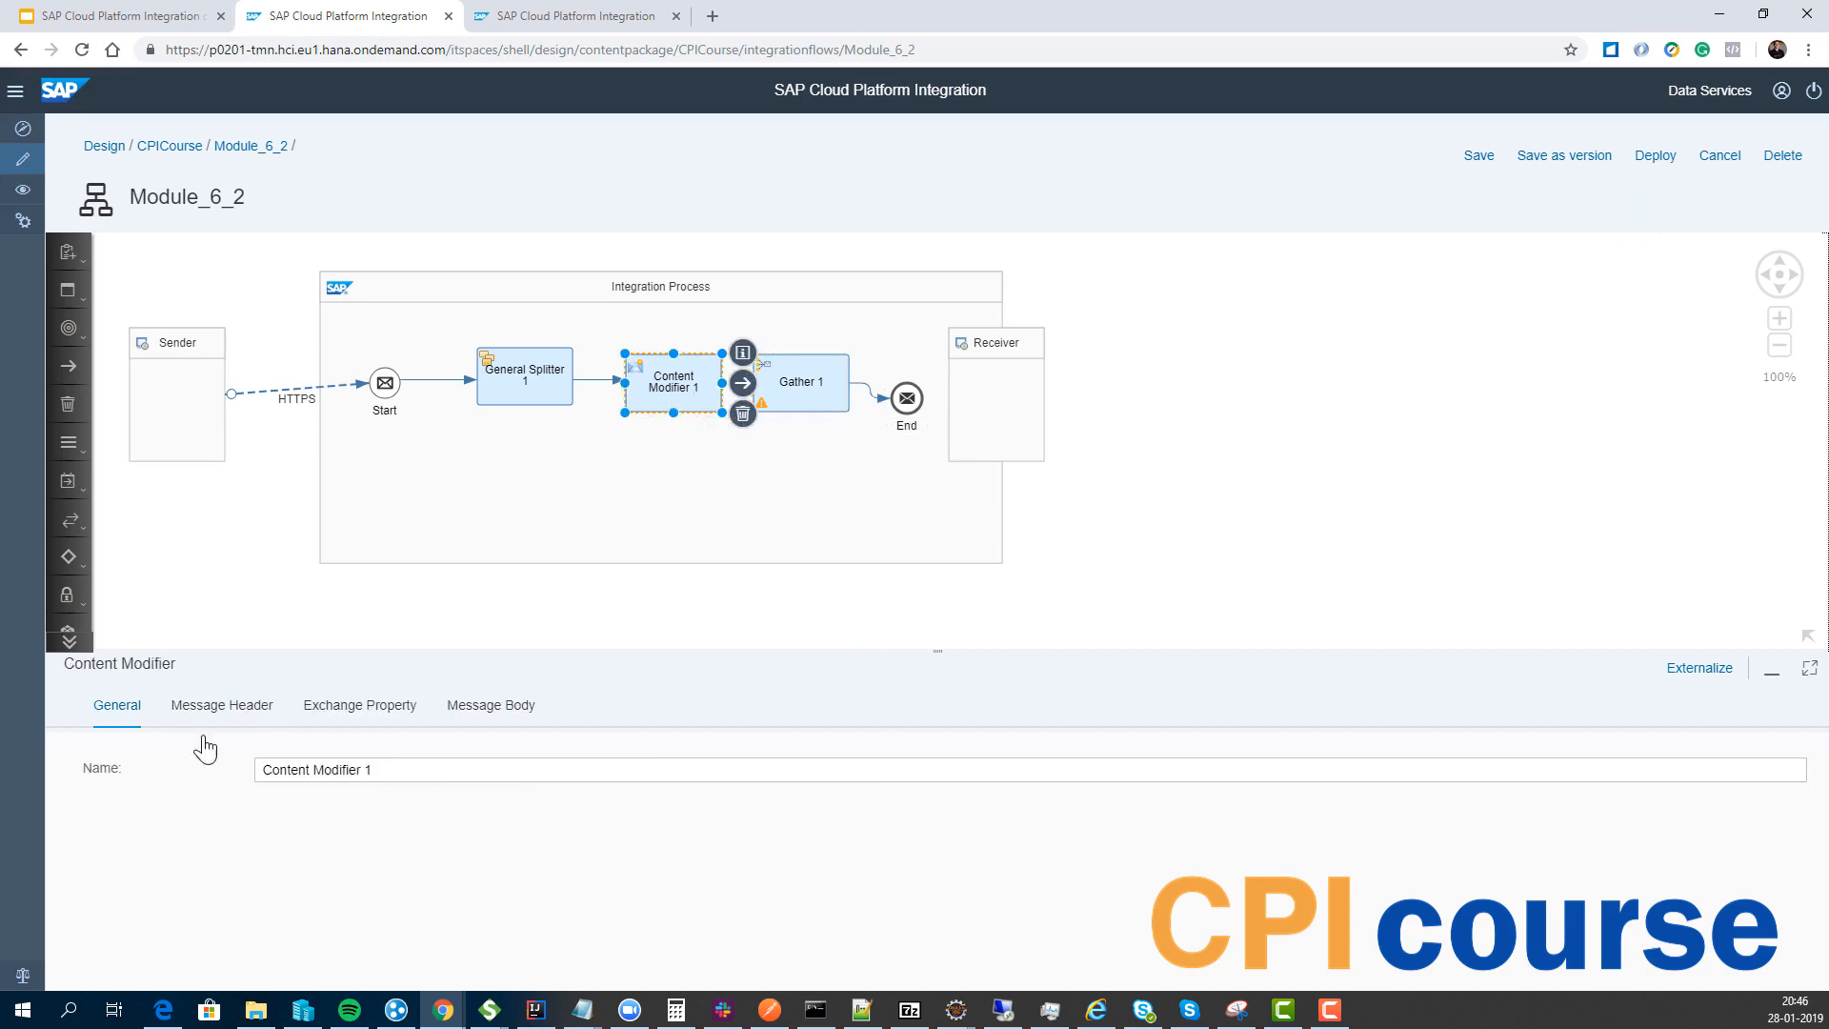
{"action": "left_click", "coordinate": [229, 710]}
{"action": "left_click", "coordinate": [407, 726]}
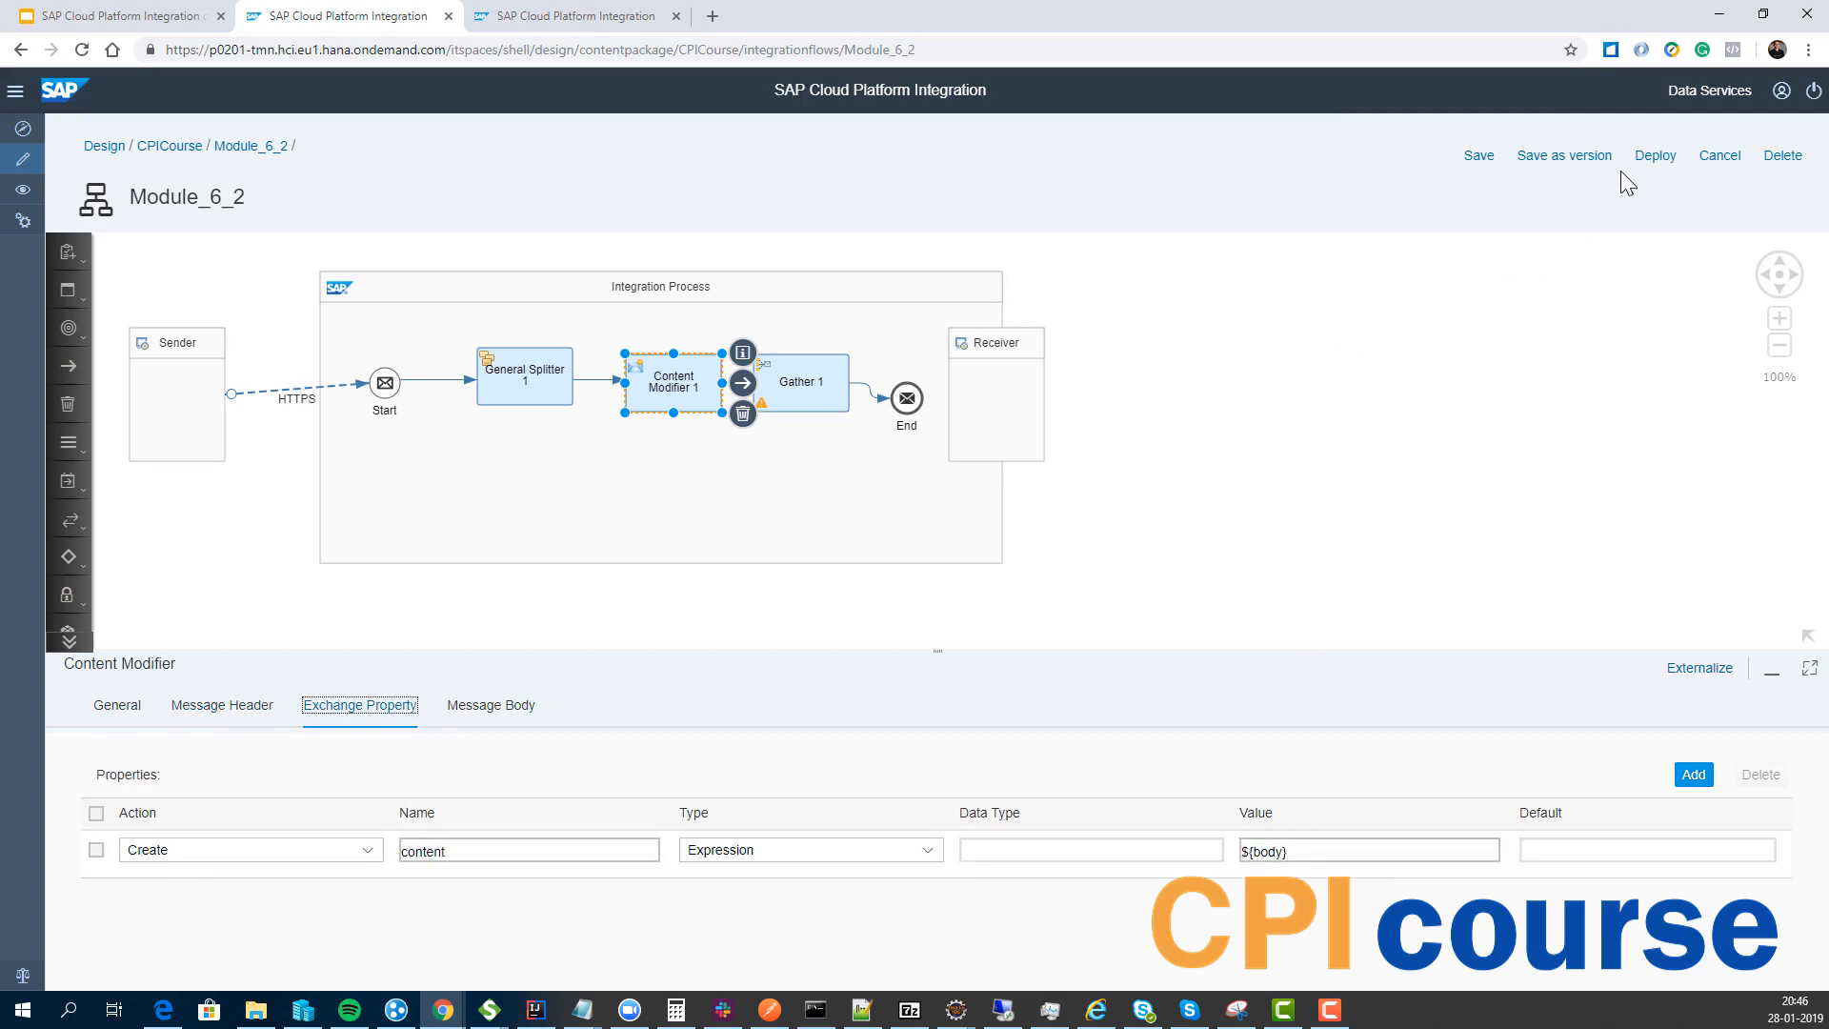
Save Module_6_2 as version 1.0.2 and deploy it.
{"action": "left_click", "coordinate": [1658, 159]}
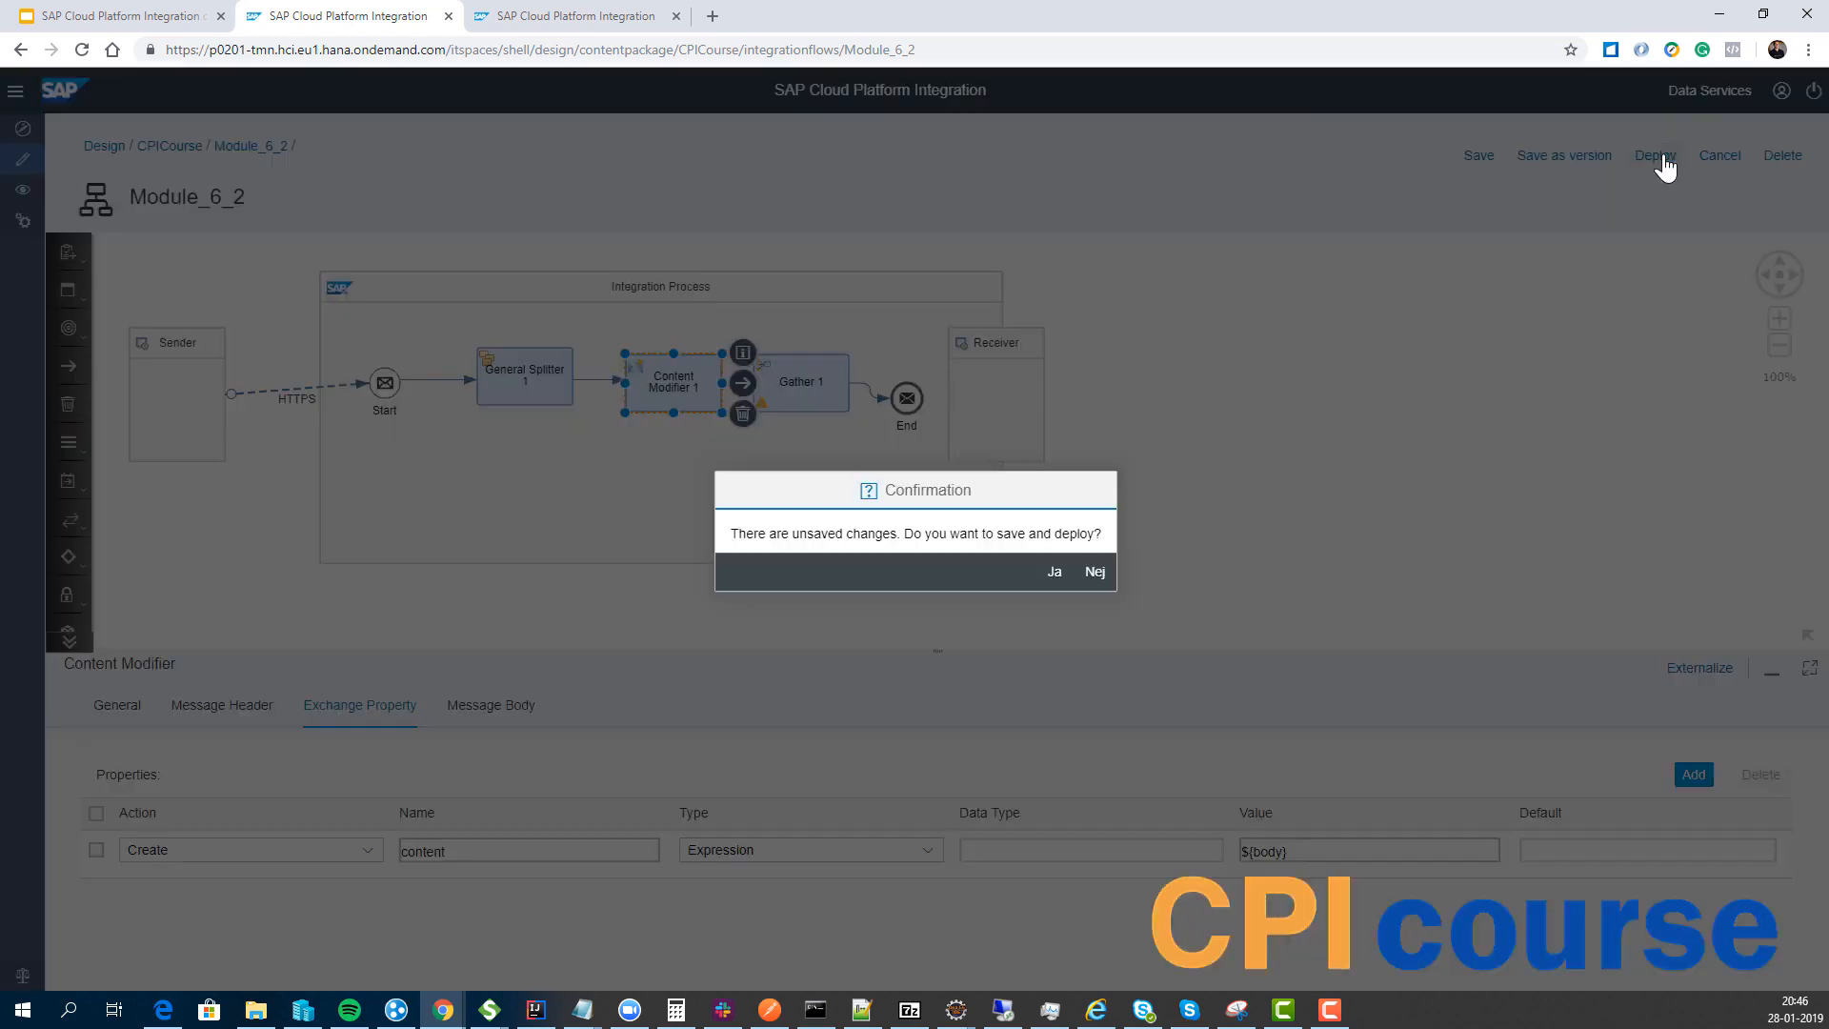
{"action": "left_click", "coordinate": [1097, 571]}
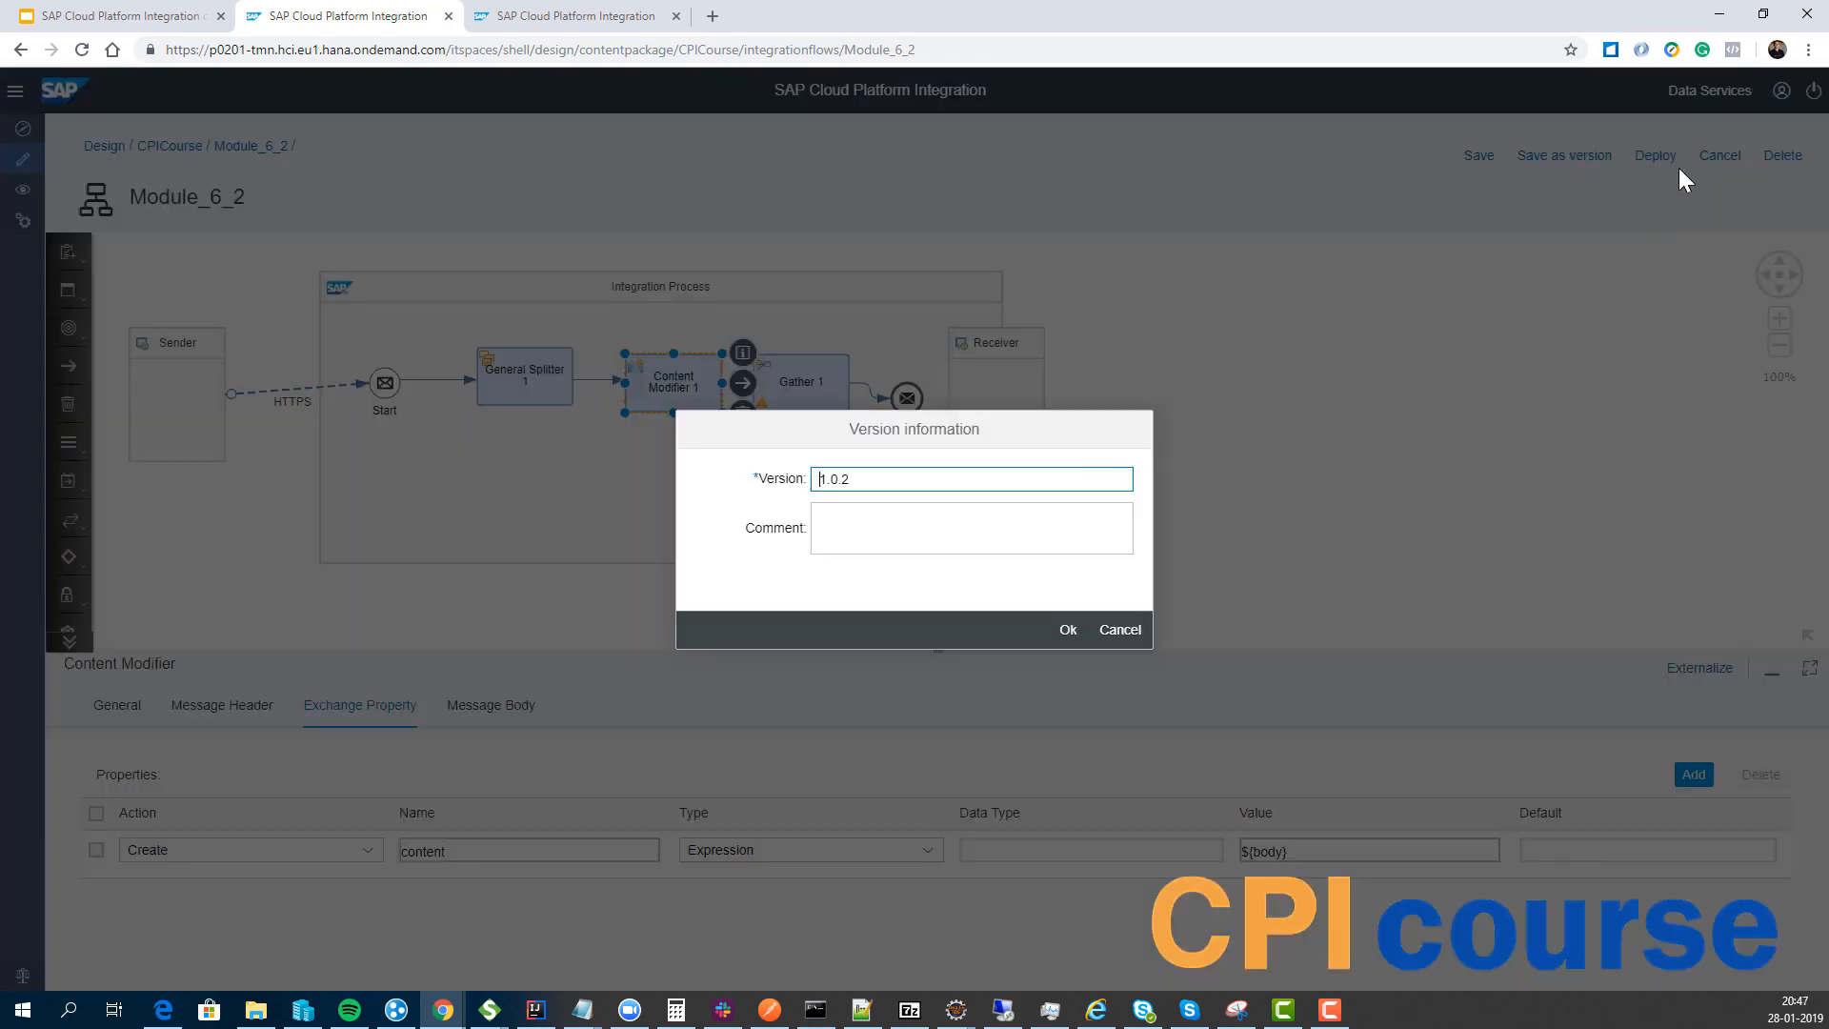
{"action": "key", "text": "Return"}
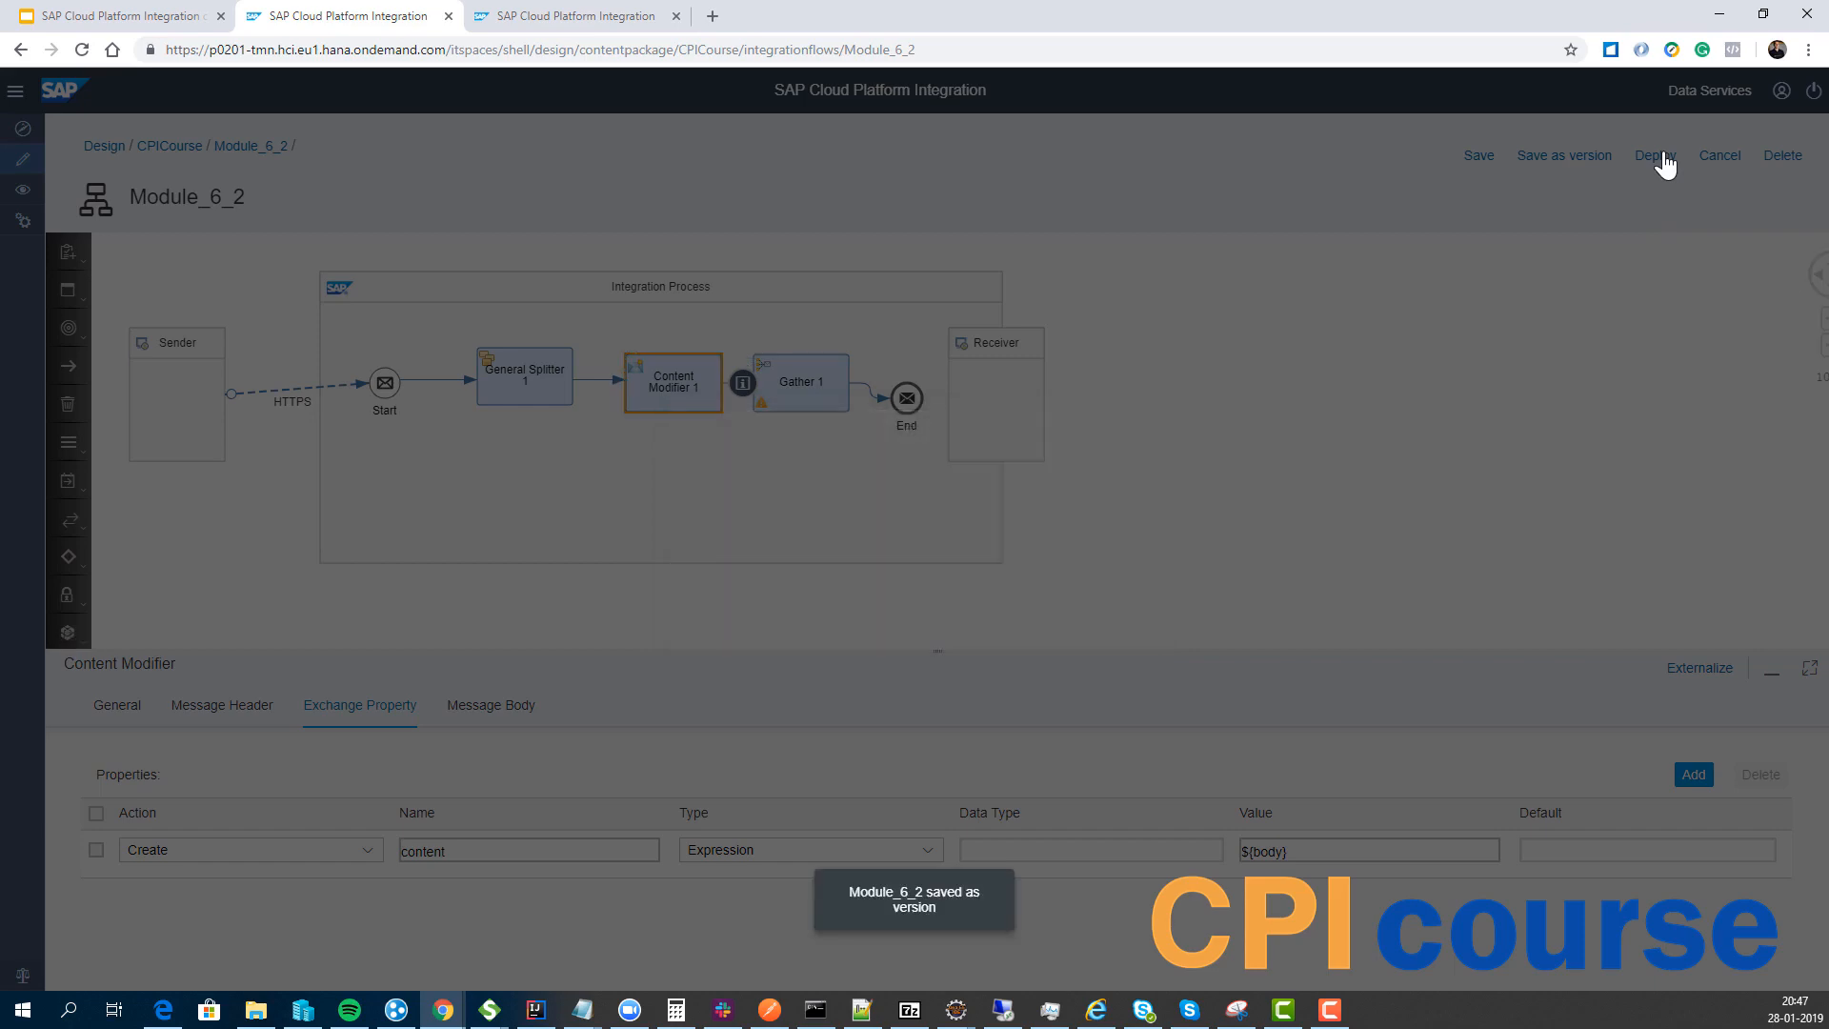
{"action": "left_click", "coordinate": [1665, 164]}
{"action": "key", "text": "Return"}
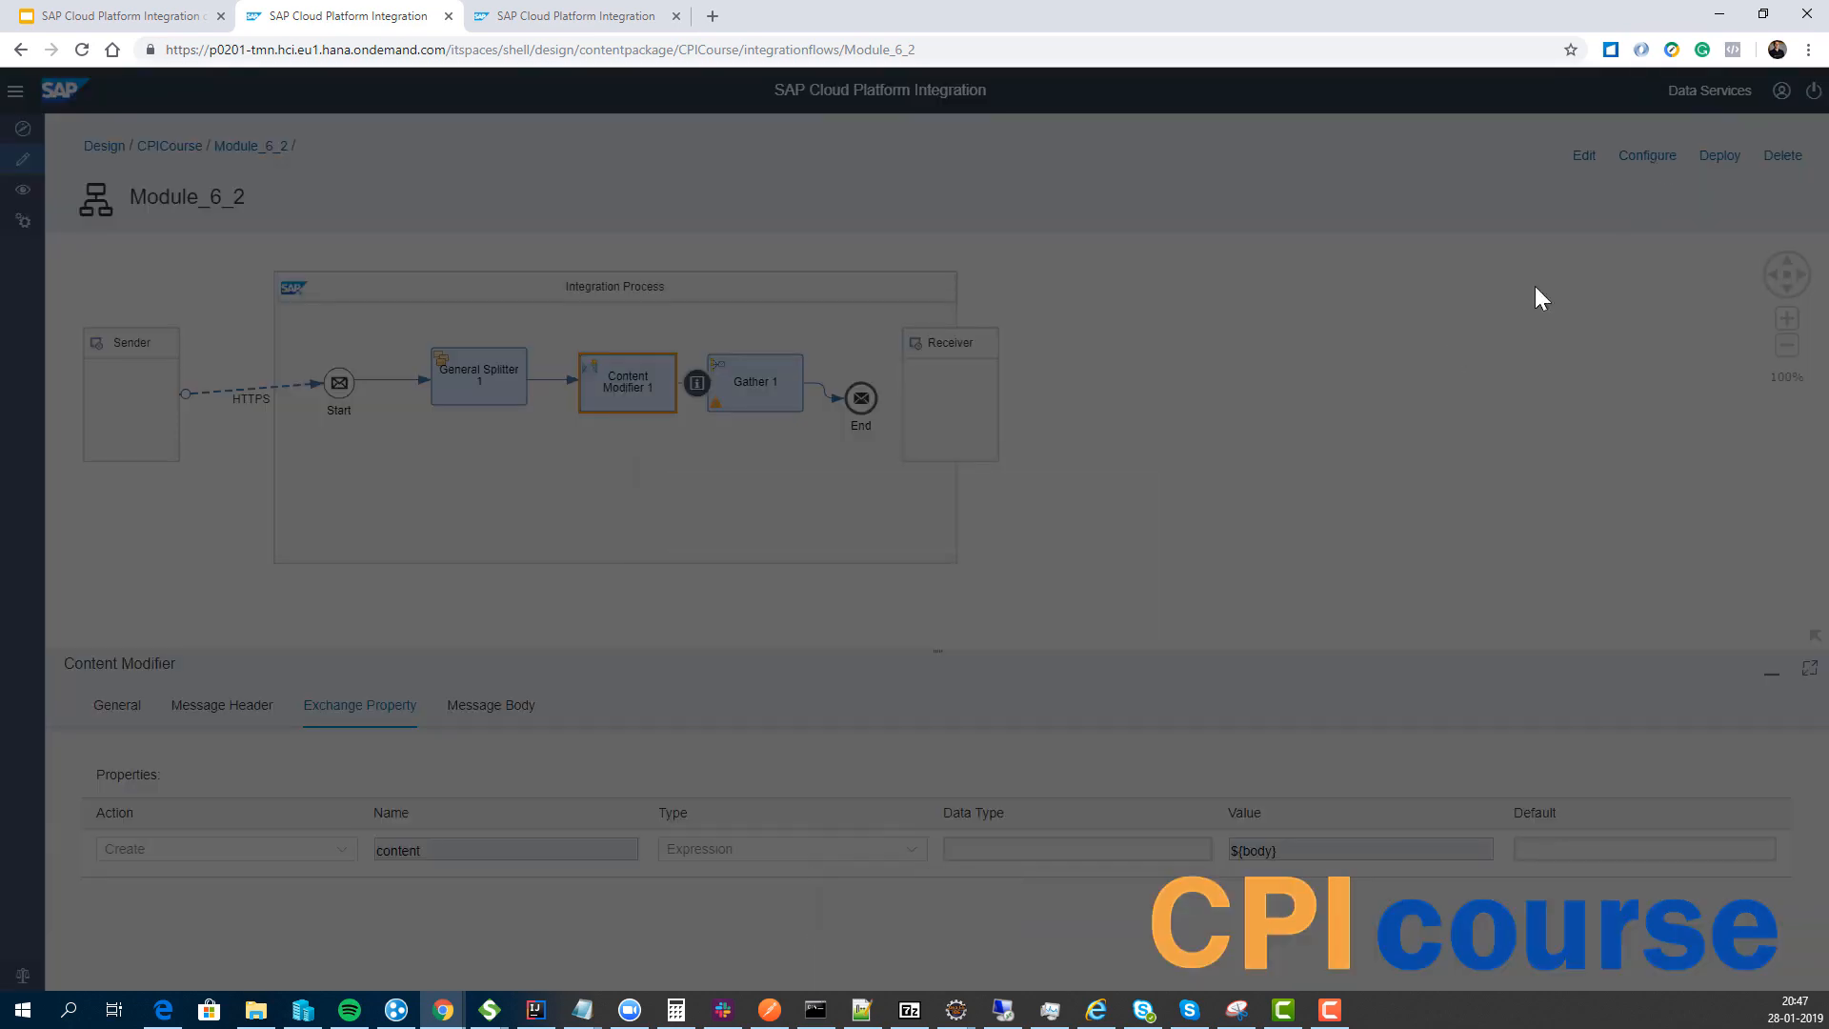
{"action": "left_click", "coordinate": [1712, 160]}
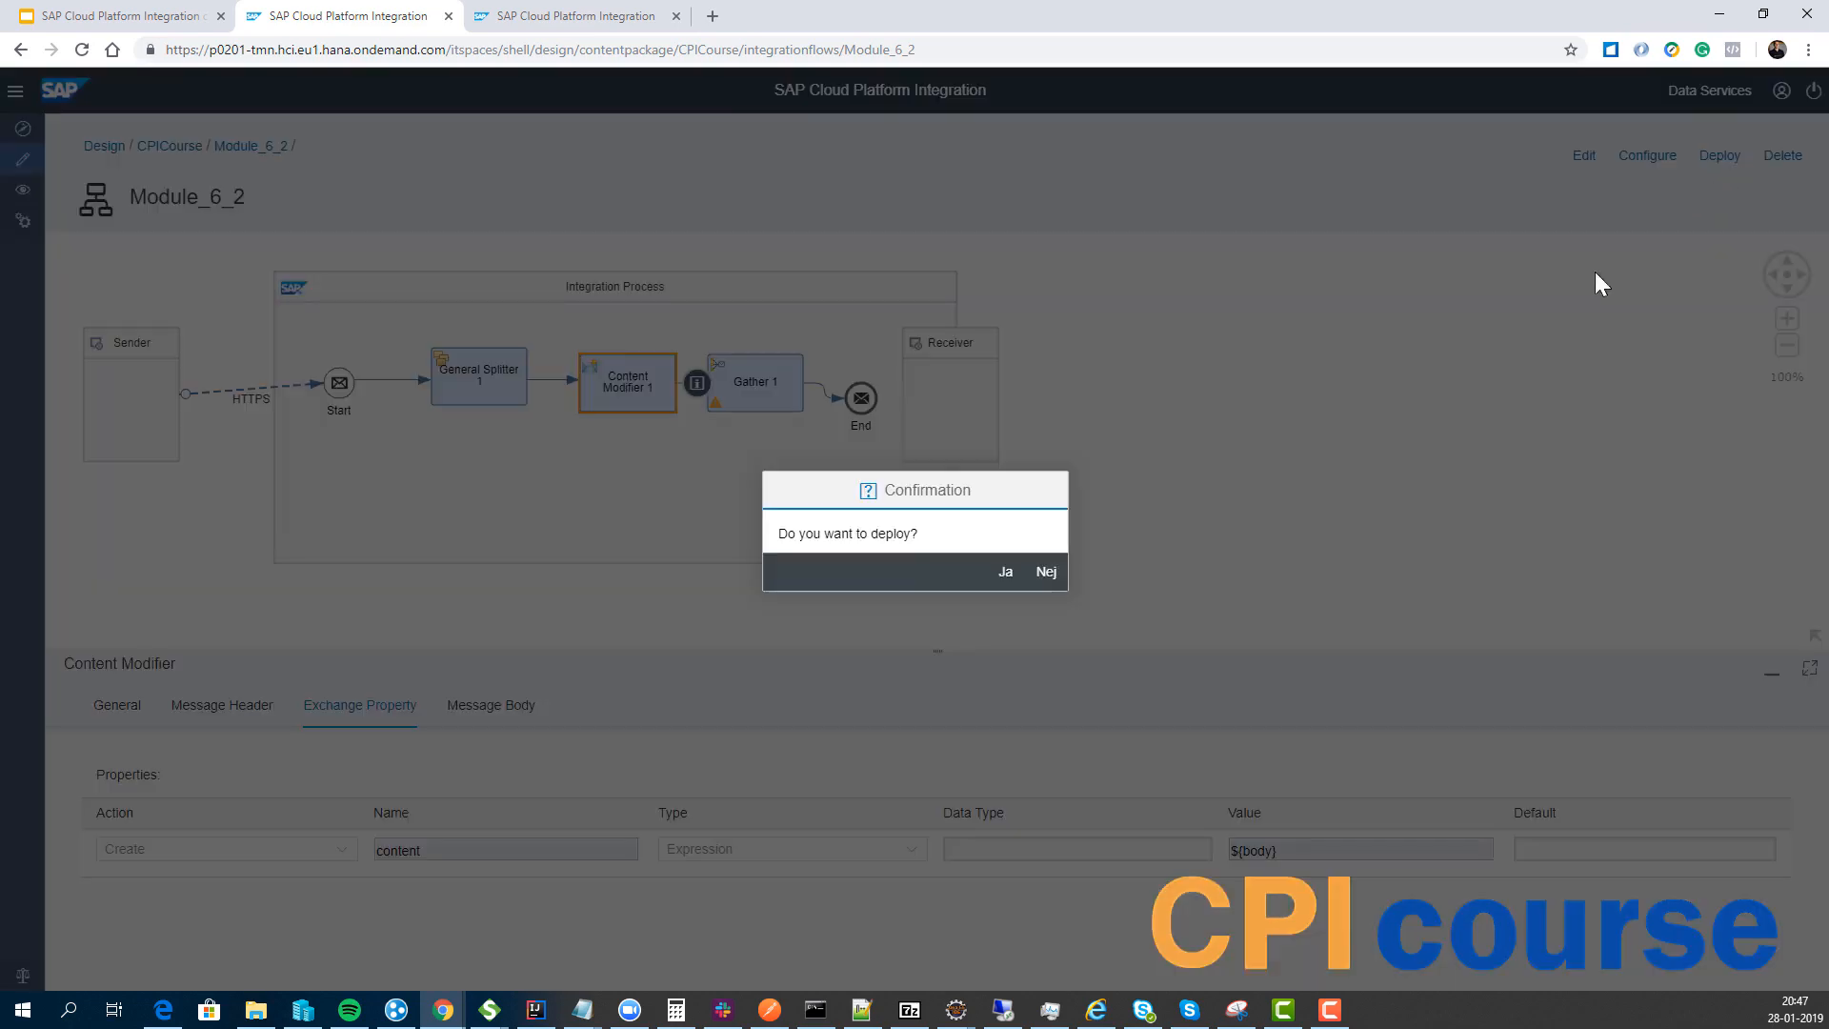
{"action": "left_click", "coordinate": [1003, 572]}
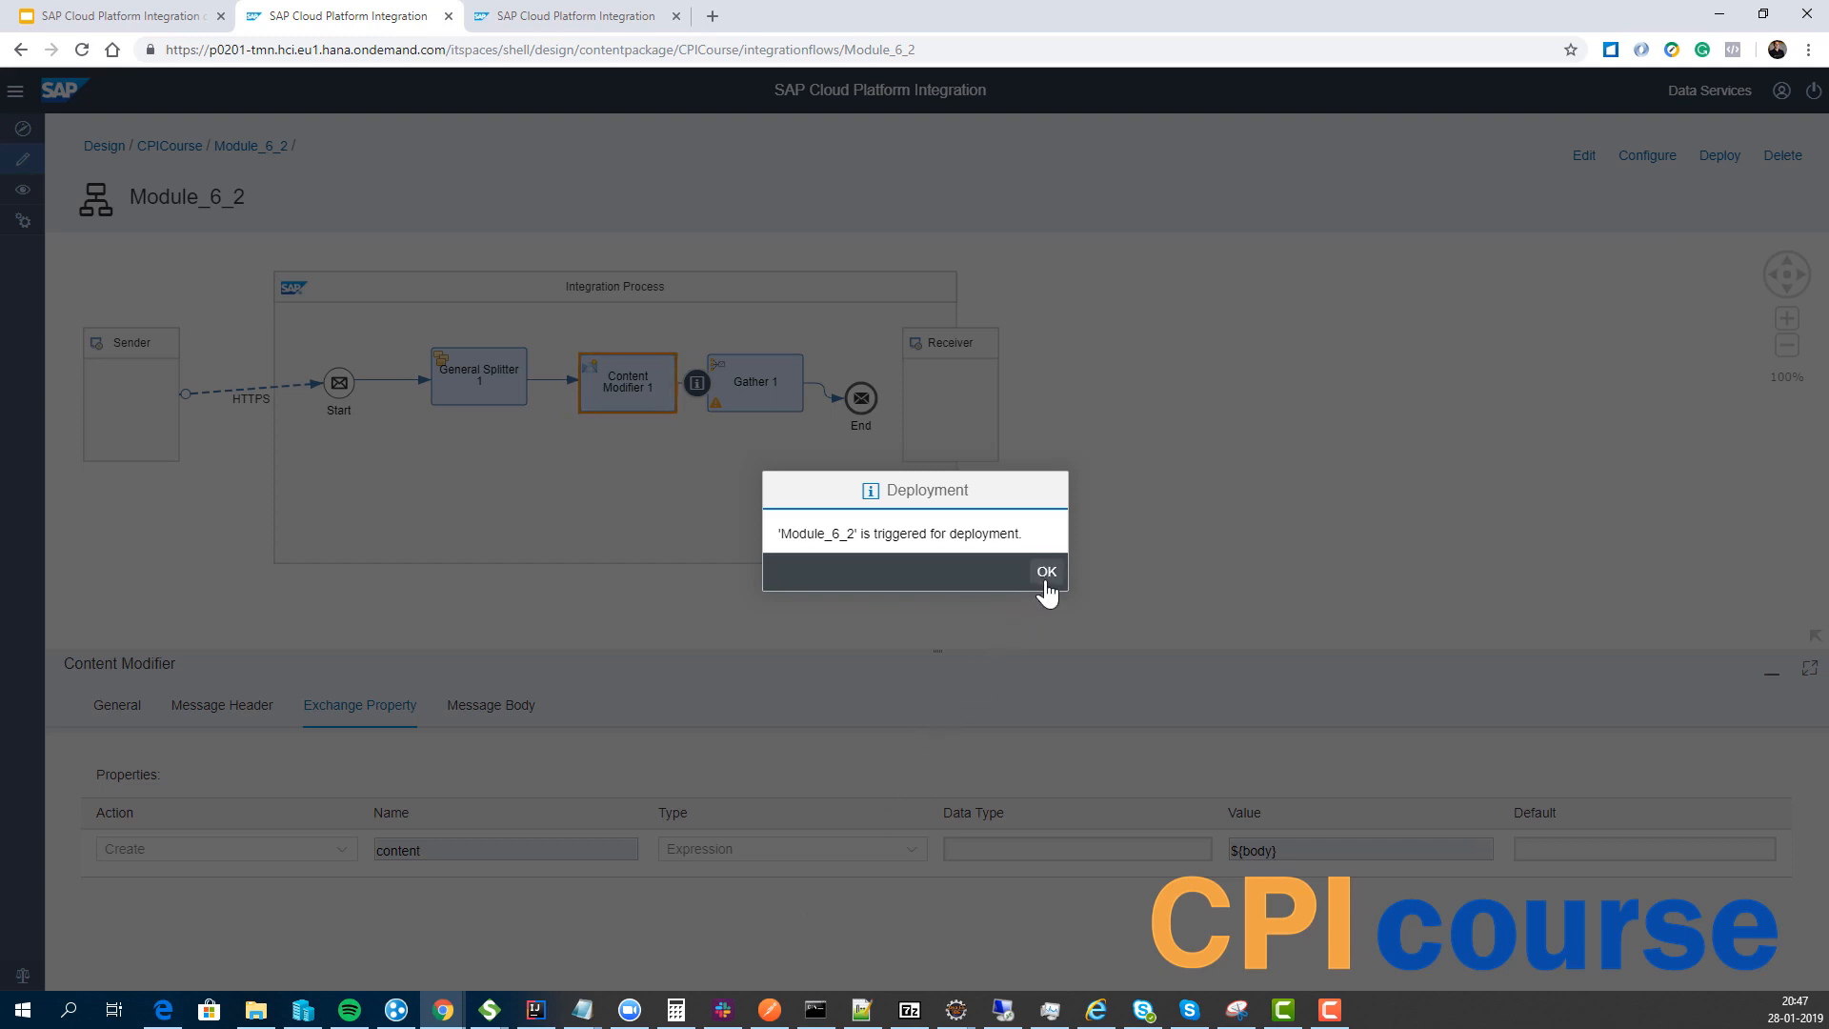
{"action": "left_click", "coordinate": [1046, 575]}
Switch to Postman, send the module6-2 POST request, and select its XML request body.
{"action": "left_click", "coordinate": [769, 1009]}
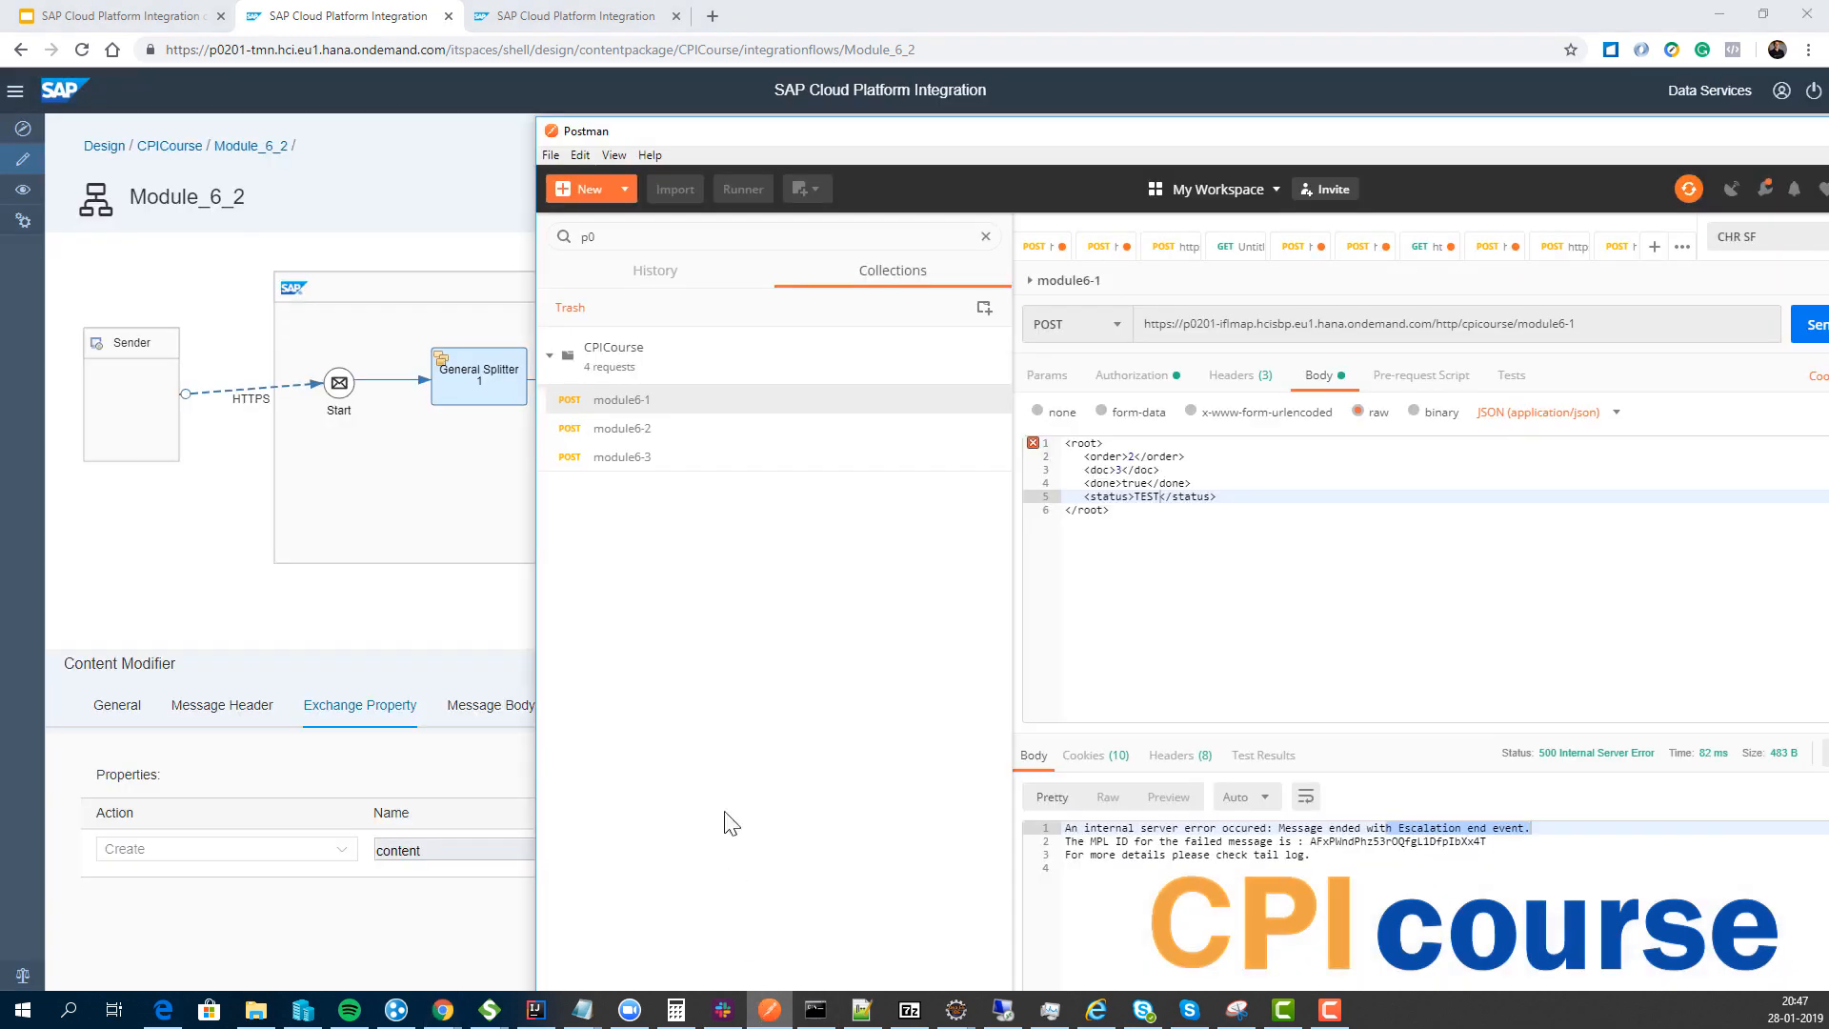
{"action": "left_click", "coordinate": [643, 429]}
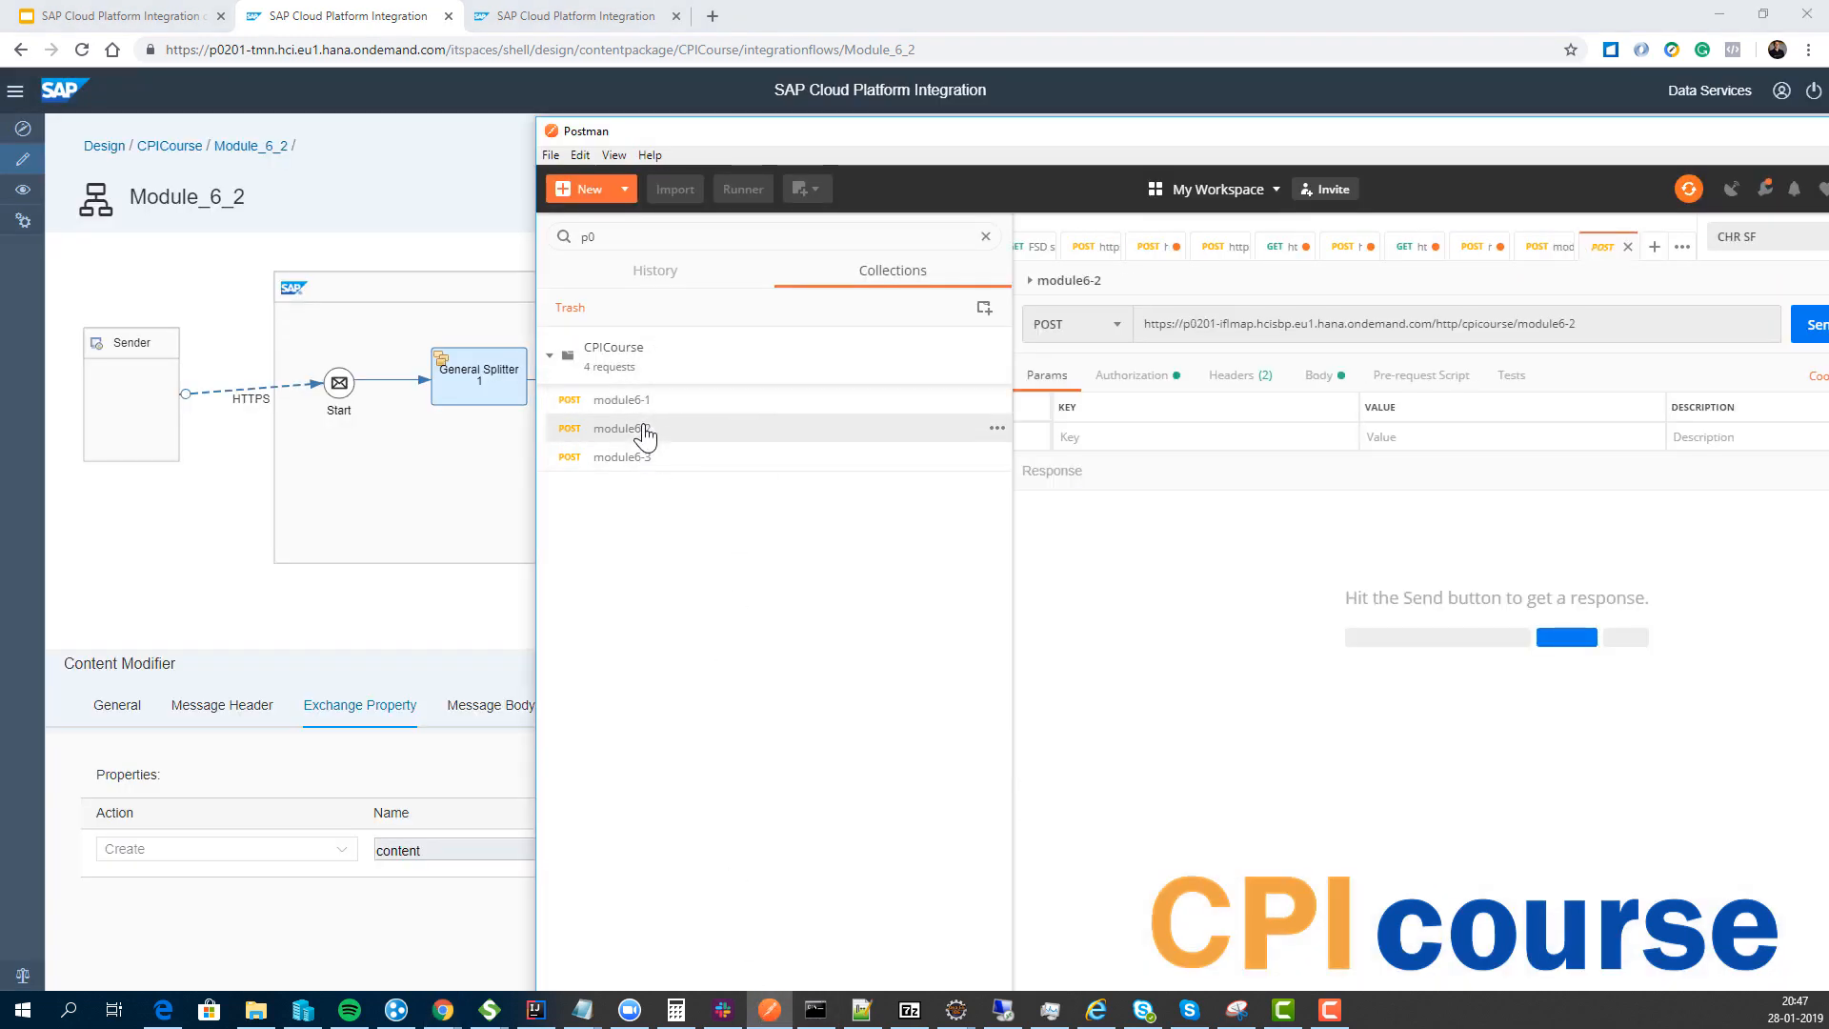
{"action": "left_click", "coordinate": [1807, 325]}
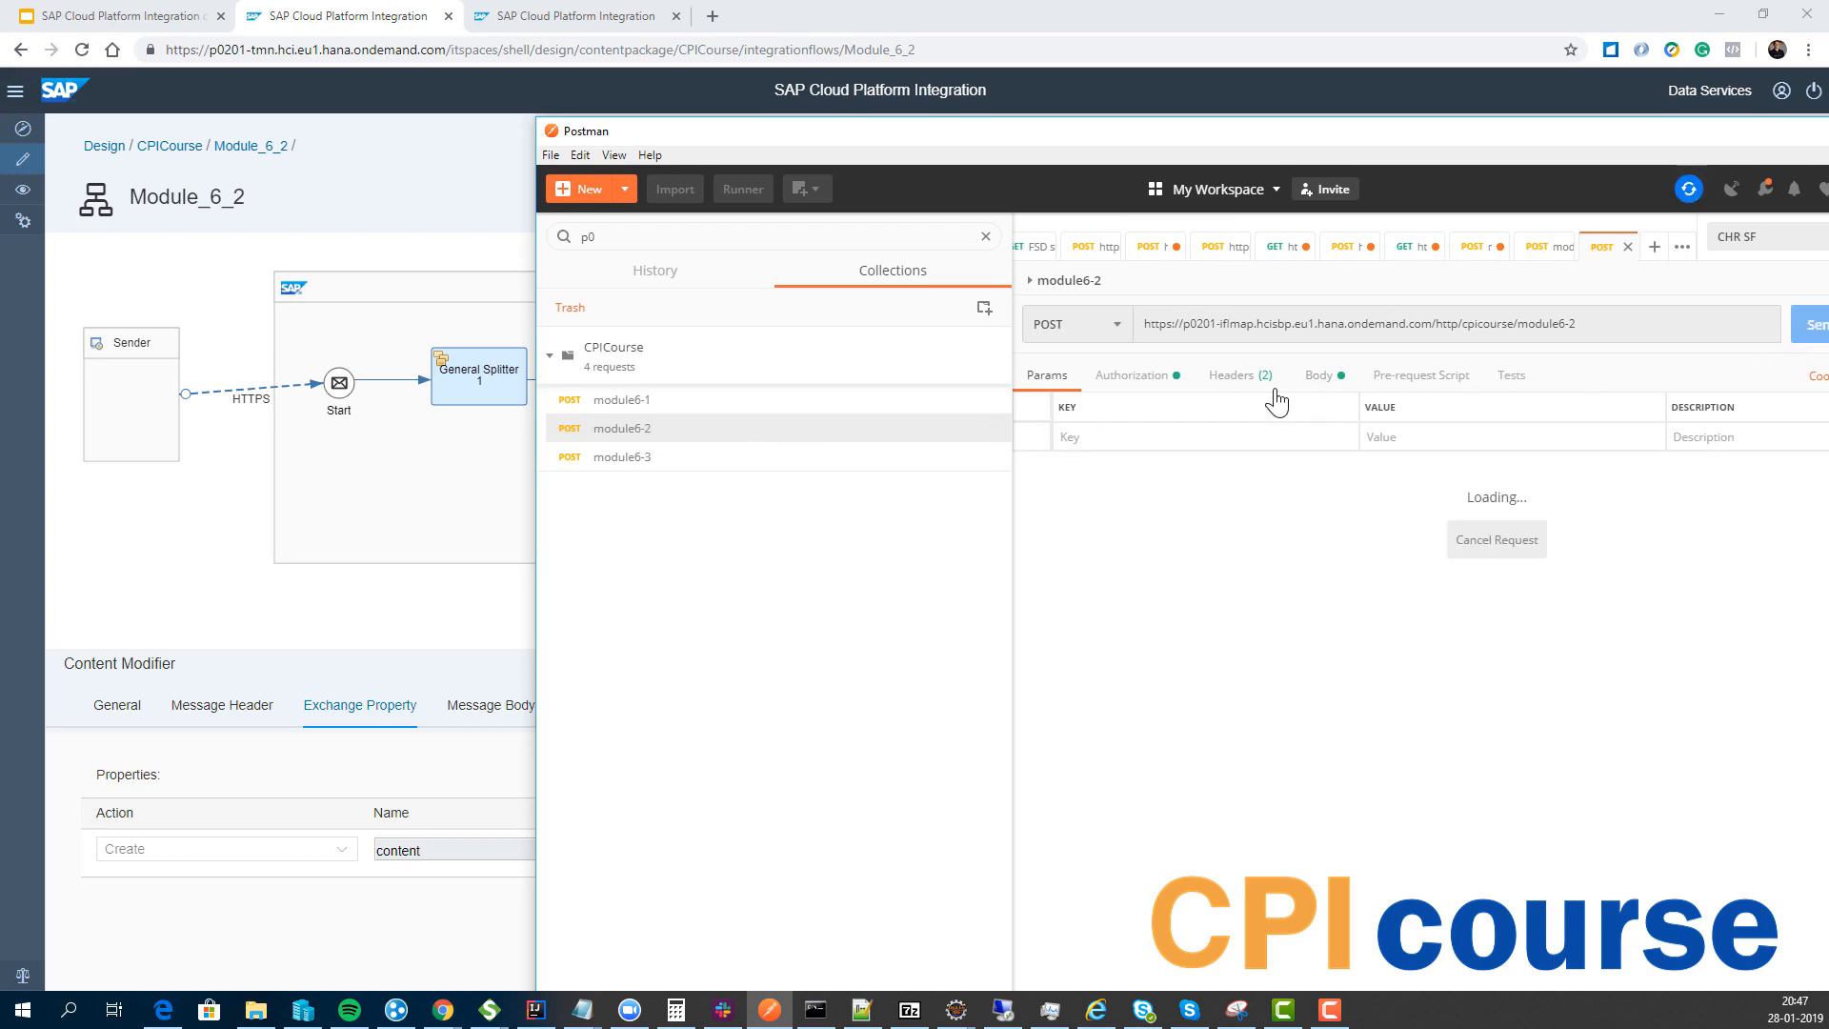
{"action": "left_click", "coordinate": [1318, 375]}
{"action": "left_click", "coordinate": [1144, 630]}
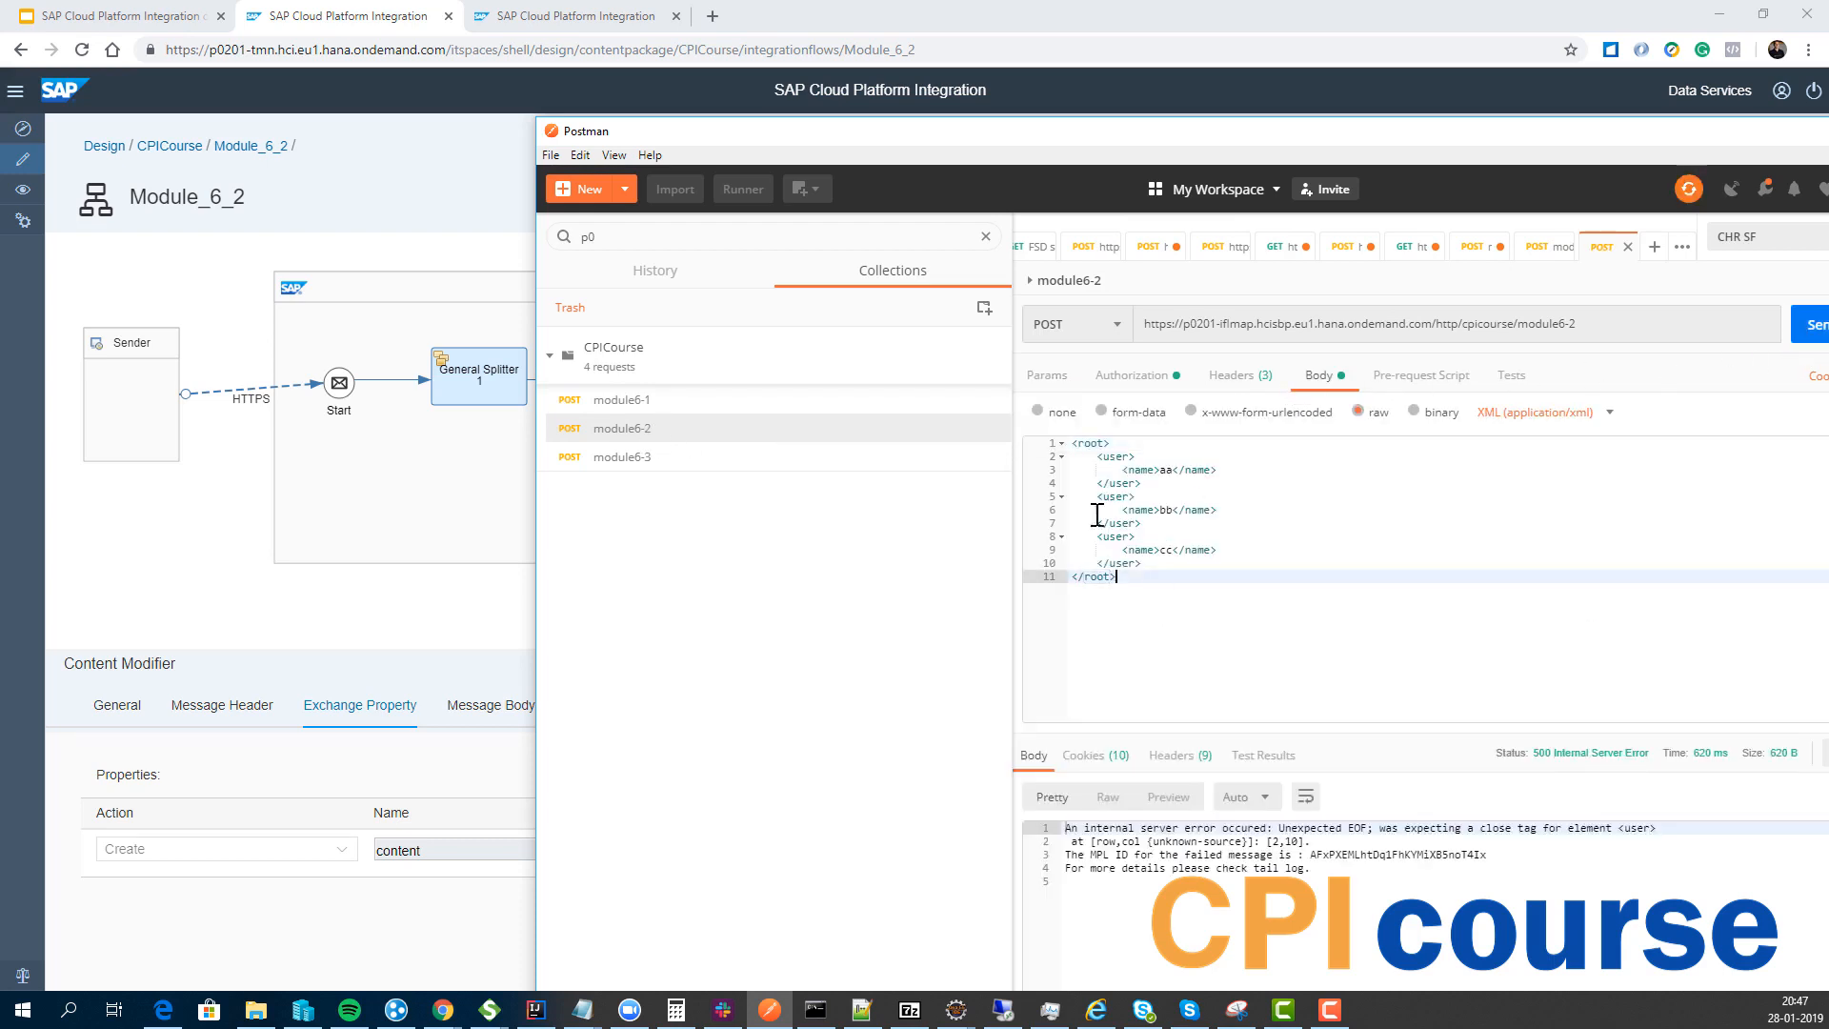
{"action": "key", "text": "ctrl+a"}
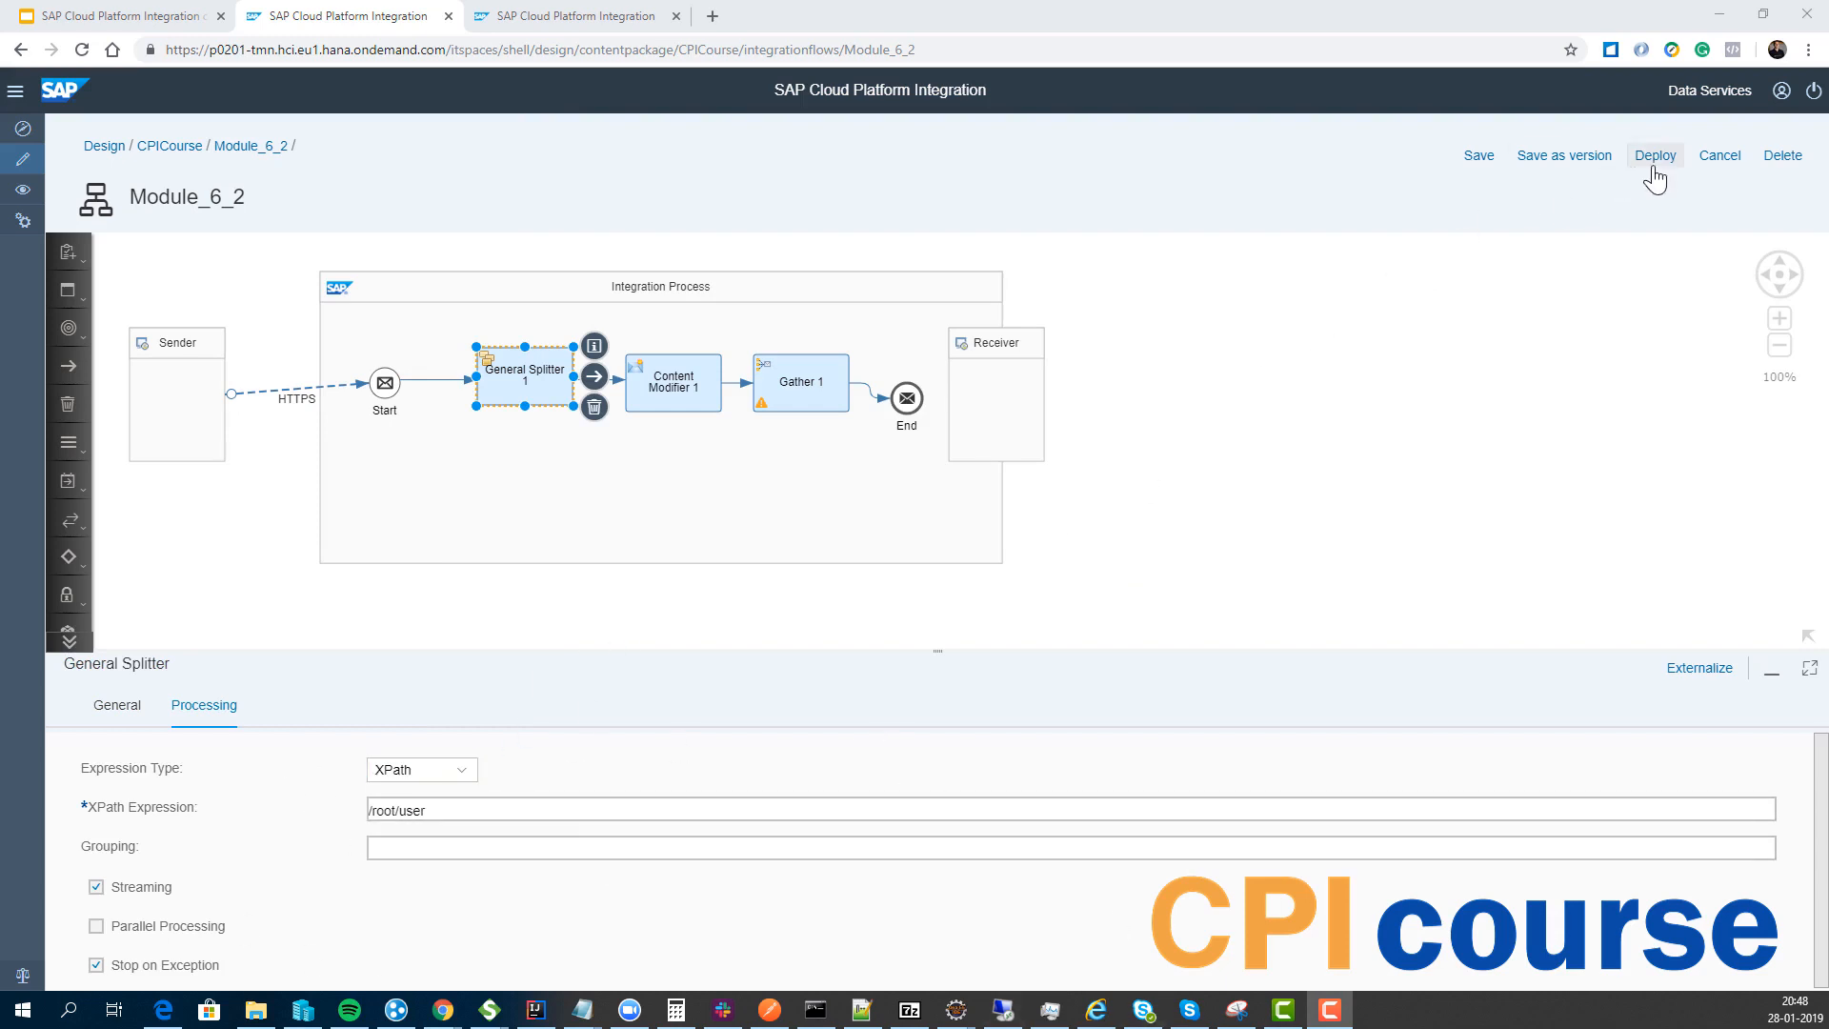
Save the flow with the splitter's /root/user XPath expression as a new version and redeploy it.
{"action": "left_click", "coordinate": [1567, 164]}
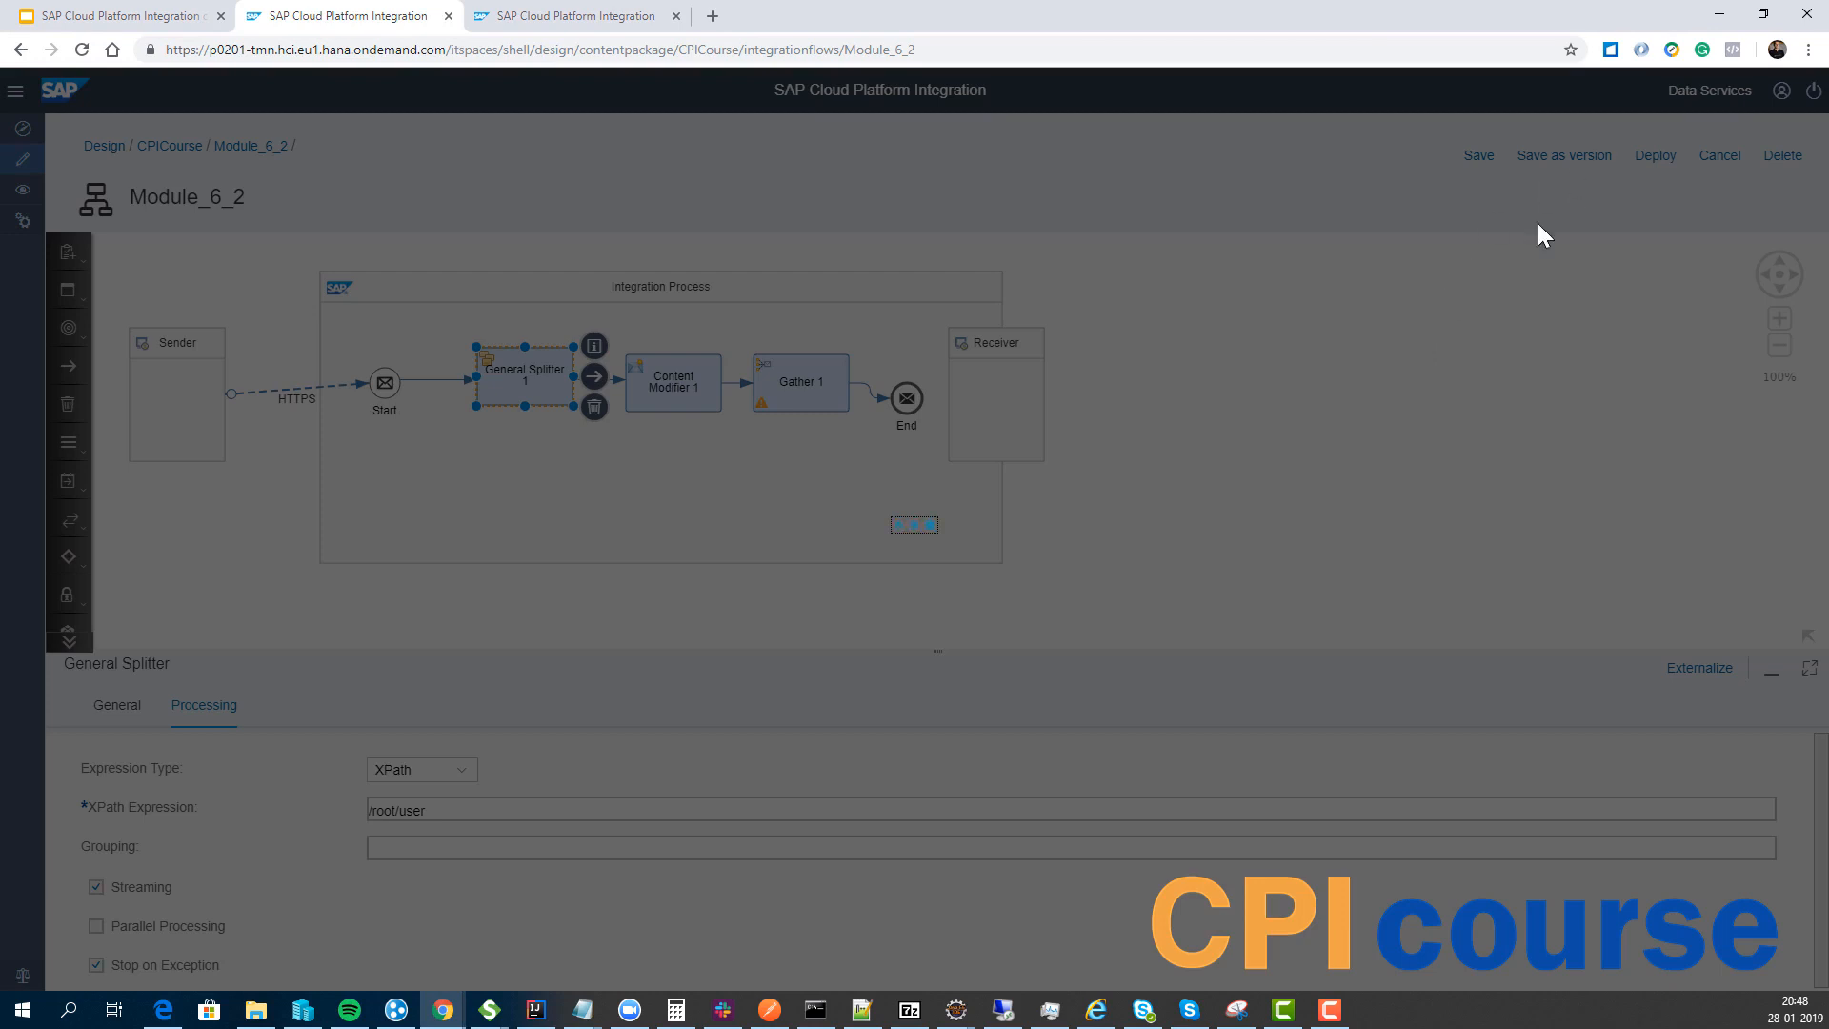
{"action": "left_click", "coordinate": [1068, 629]}
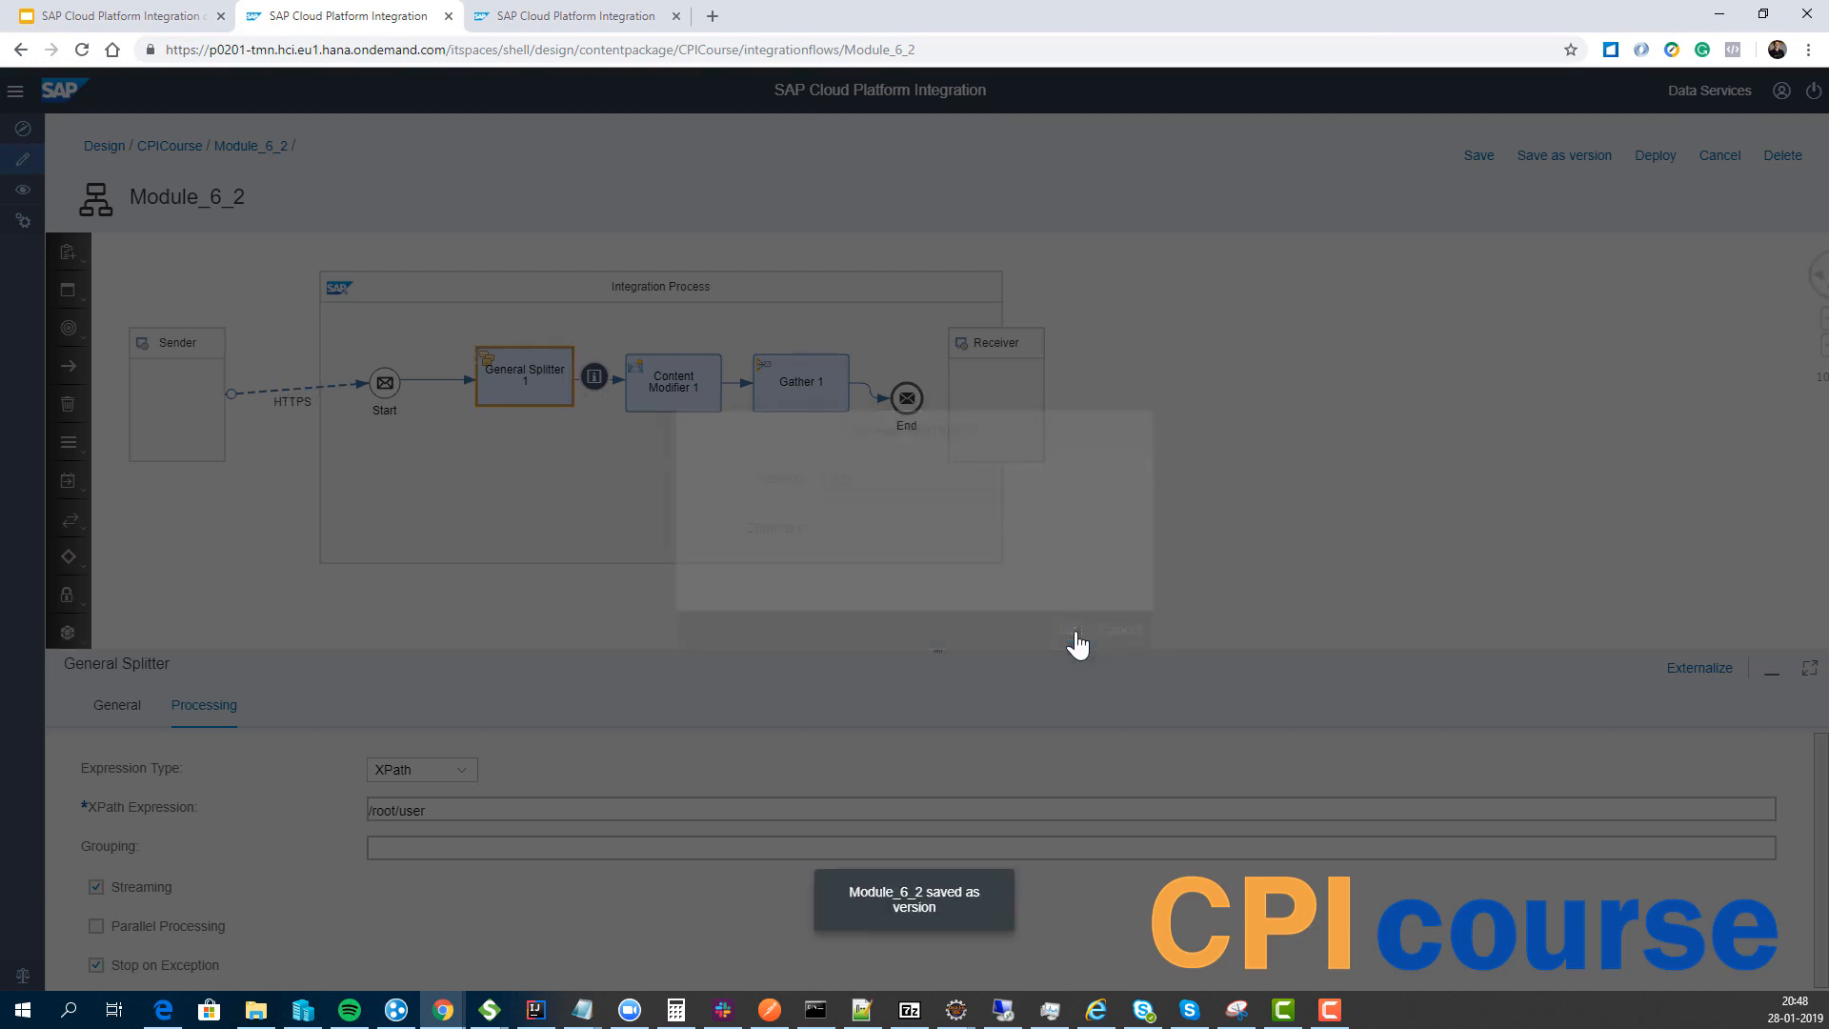
{"action": "left_click", "coordinate": [1659, 167]}
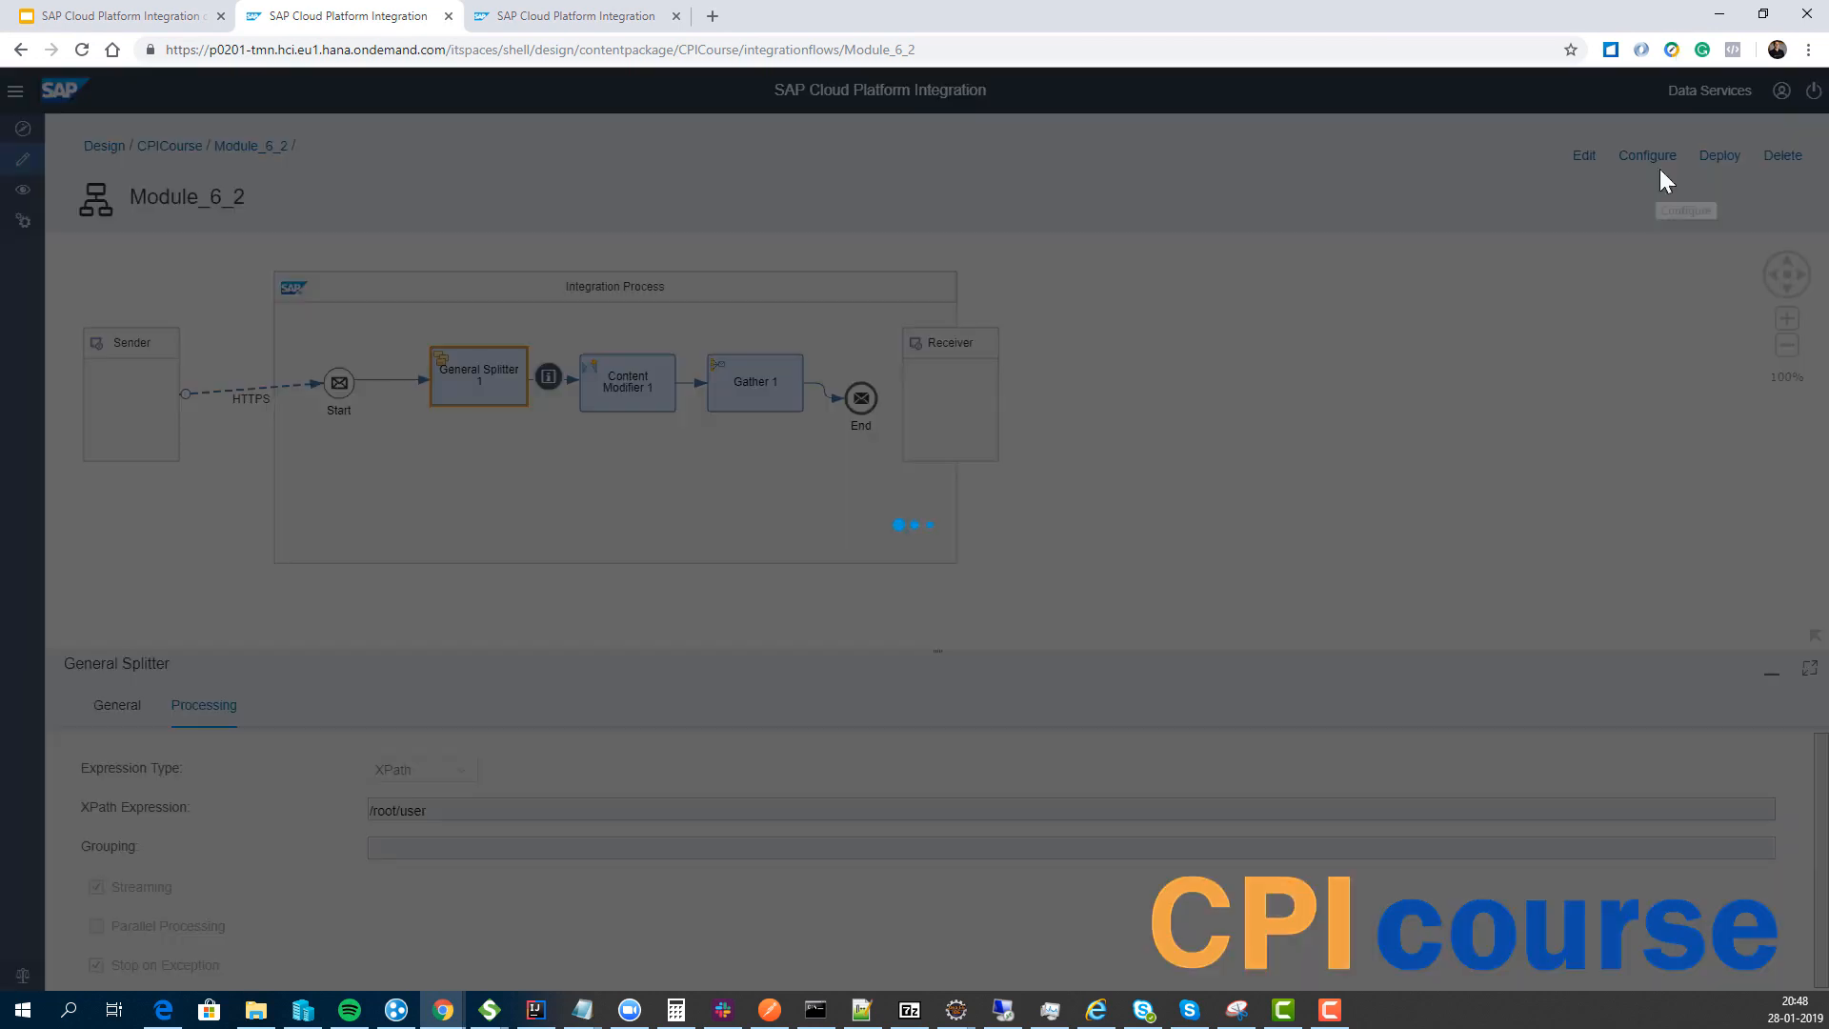
{"action": "key", "text": "Return"}
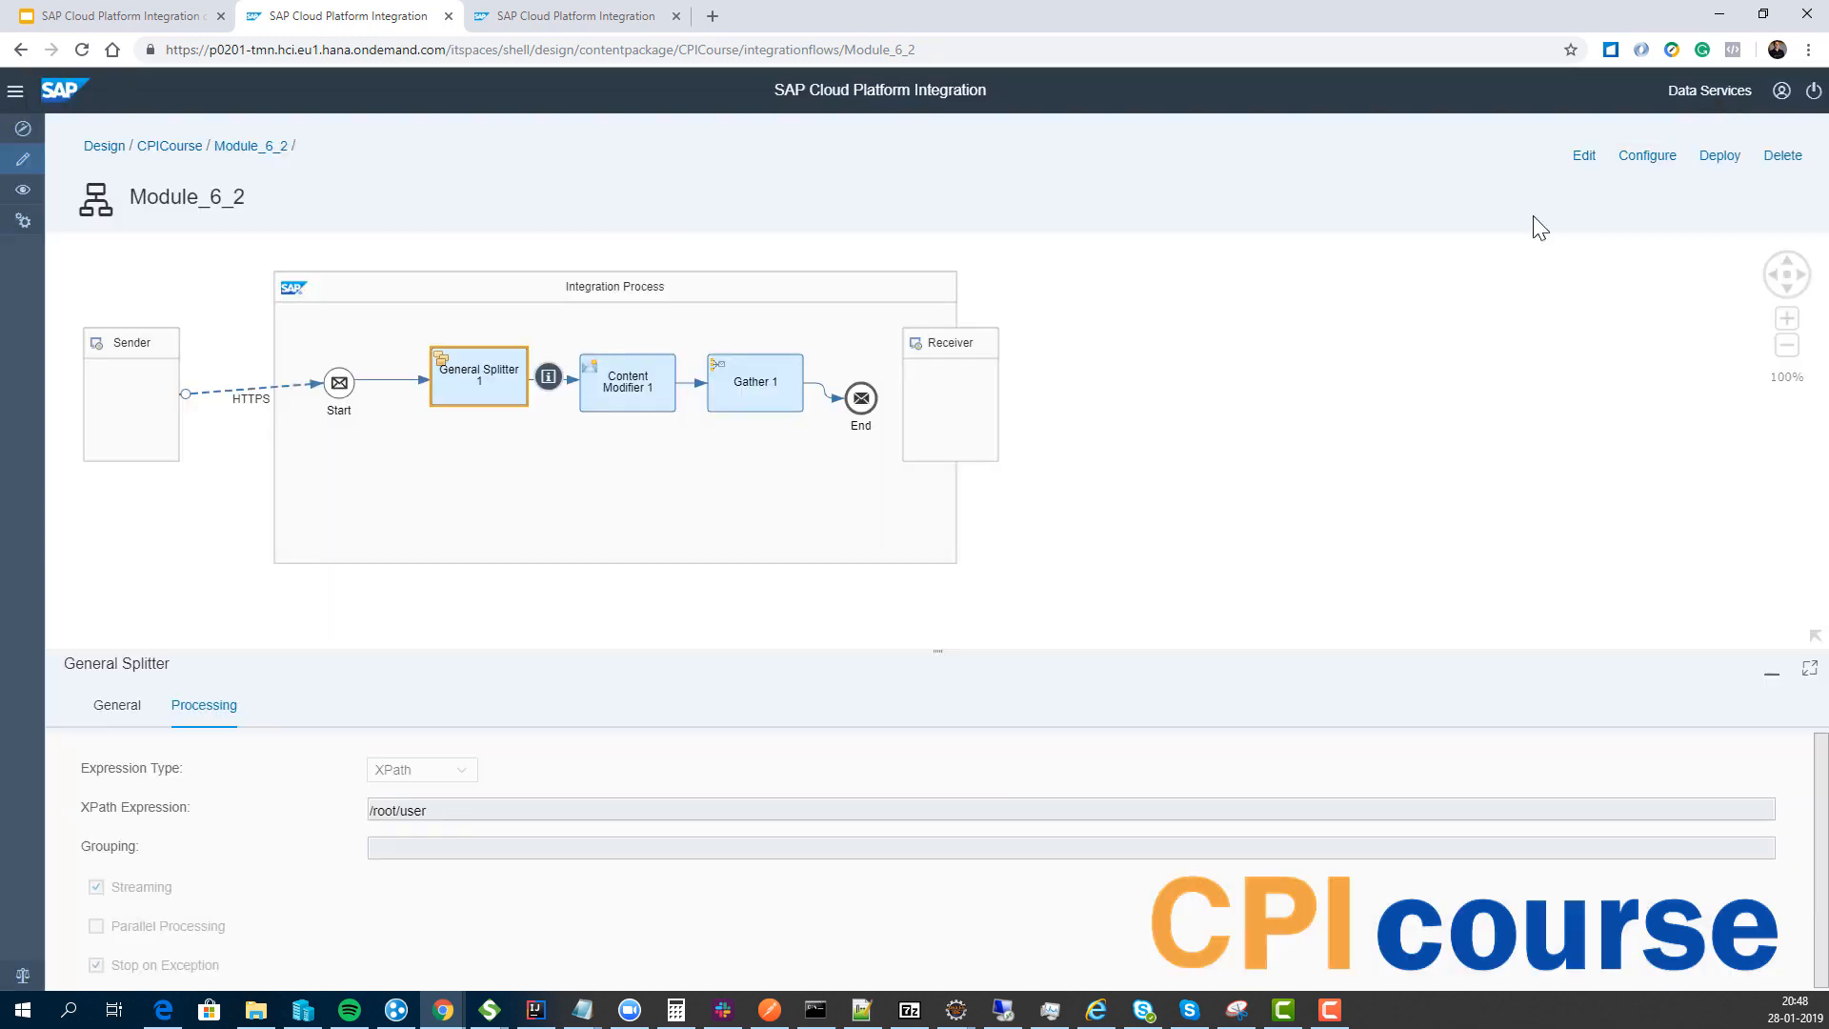
{"action": "left_click", "coordinate": [1719, 152]}
{"action": "left_click", "coordinate": [998, 570]}
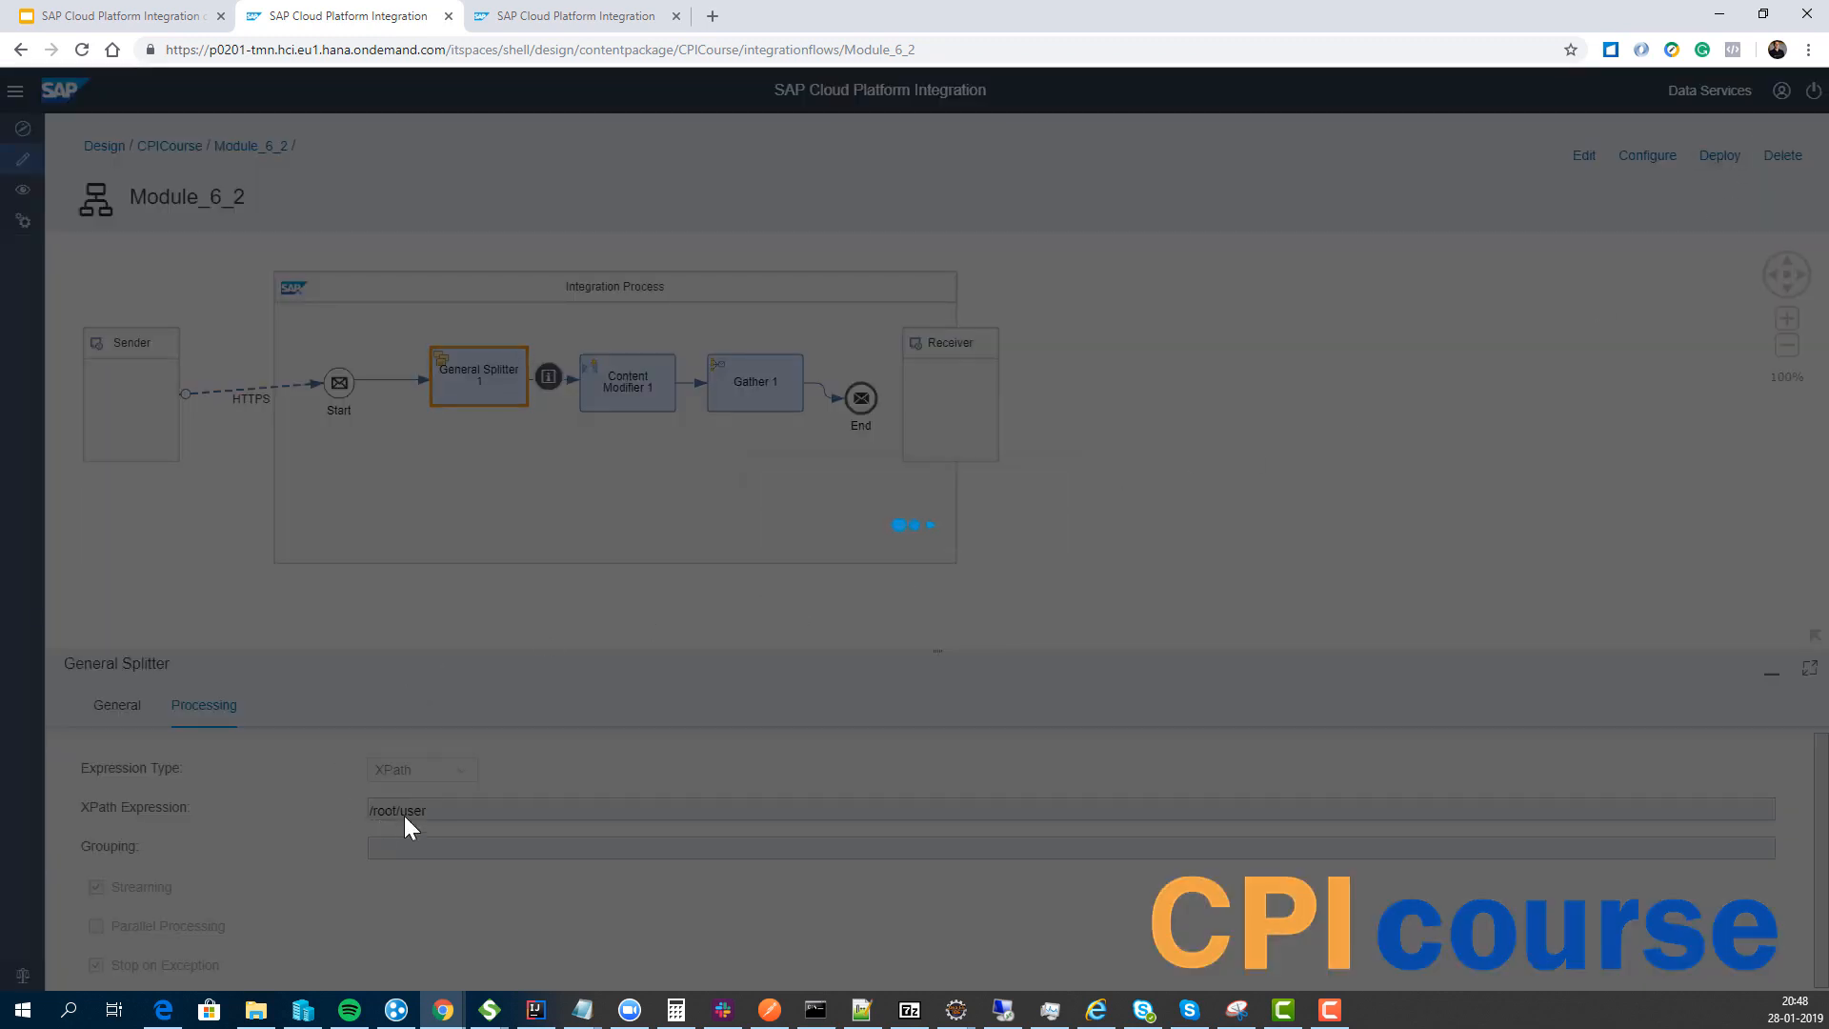
{"action": "left_click", "coordinate": [1034, 577]}
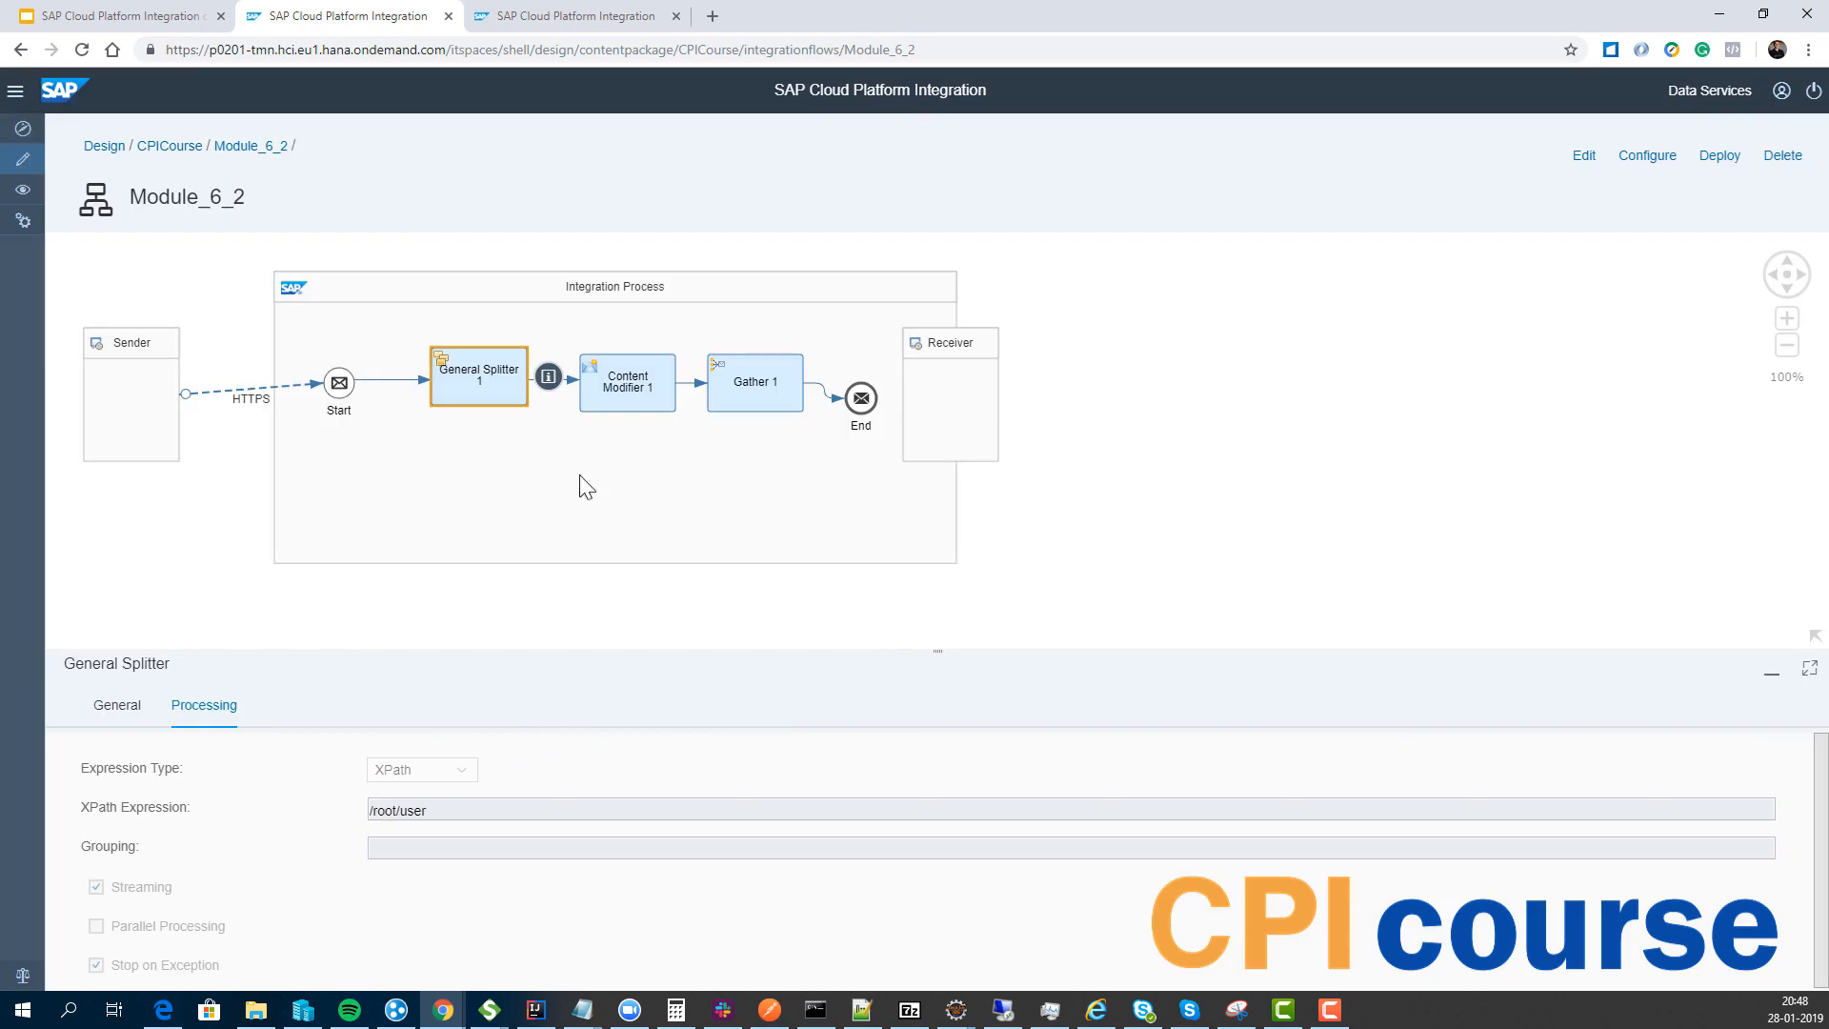
Open the properties of Gather 1 in the redeployed flow.
{"action": "left_click", "coordinate": [738, 377]}
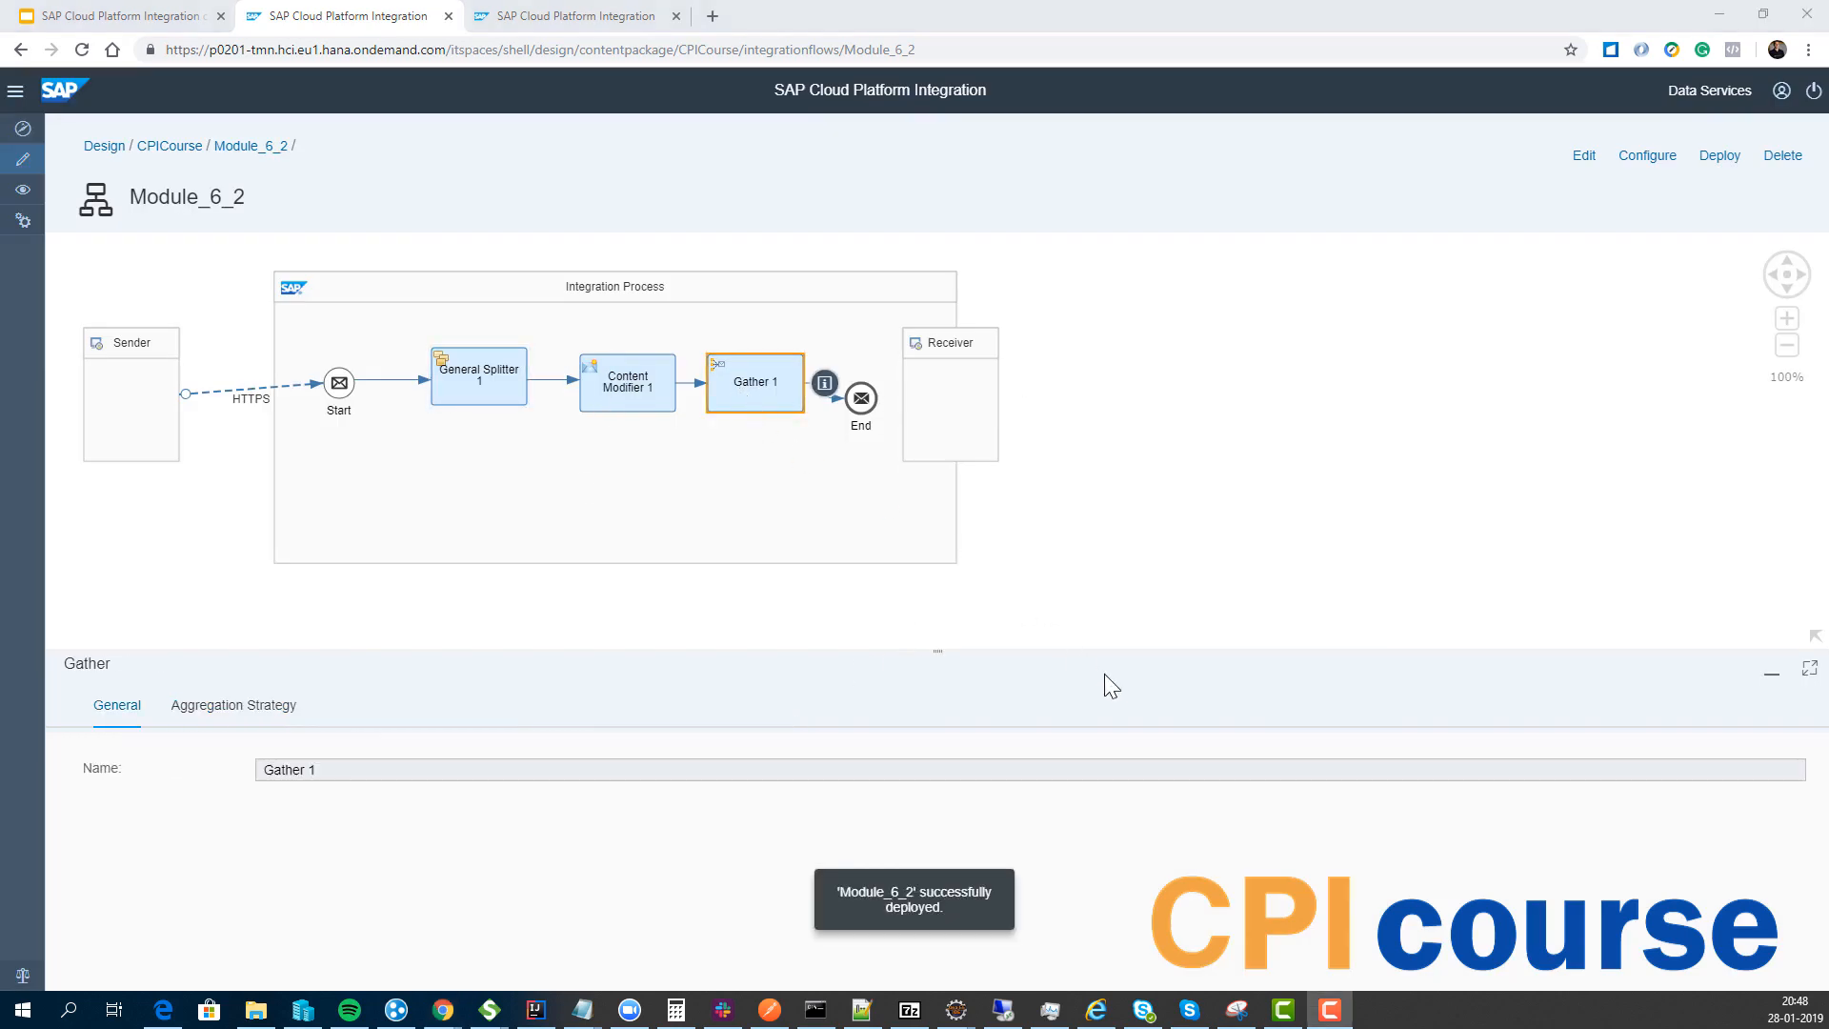
Switch to Postman, send the module6-2 POST request again, and format its response body as XML.
{"action": "left_click", "coordinate": [956, 633]}
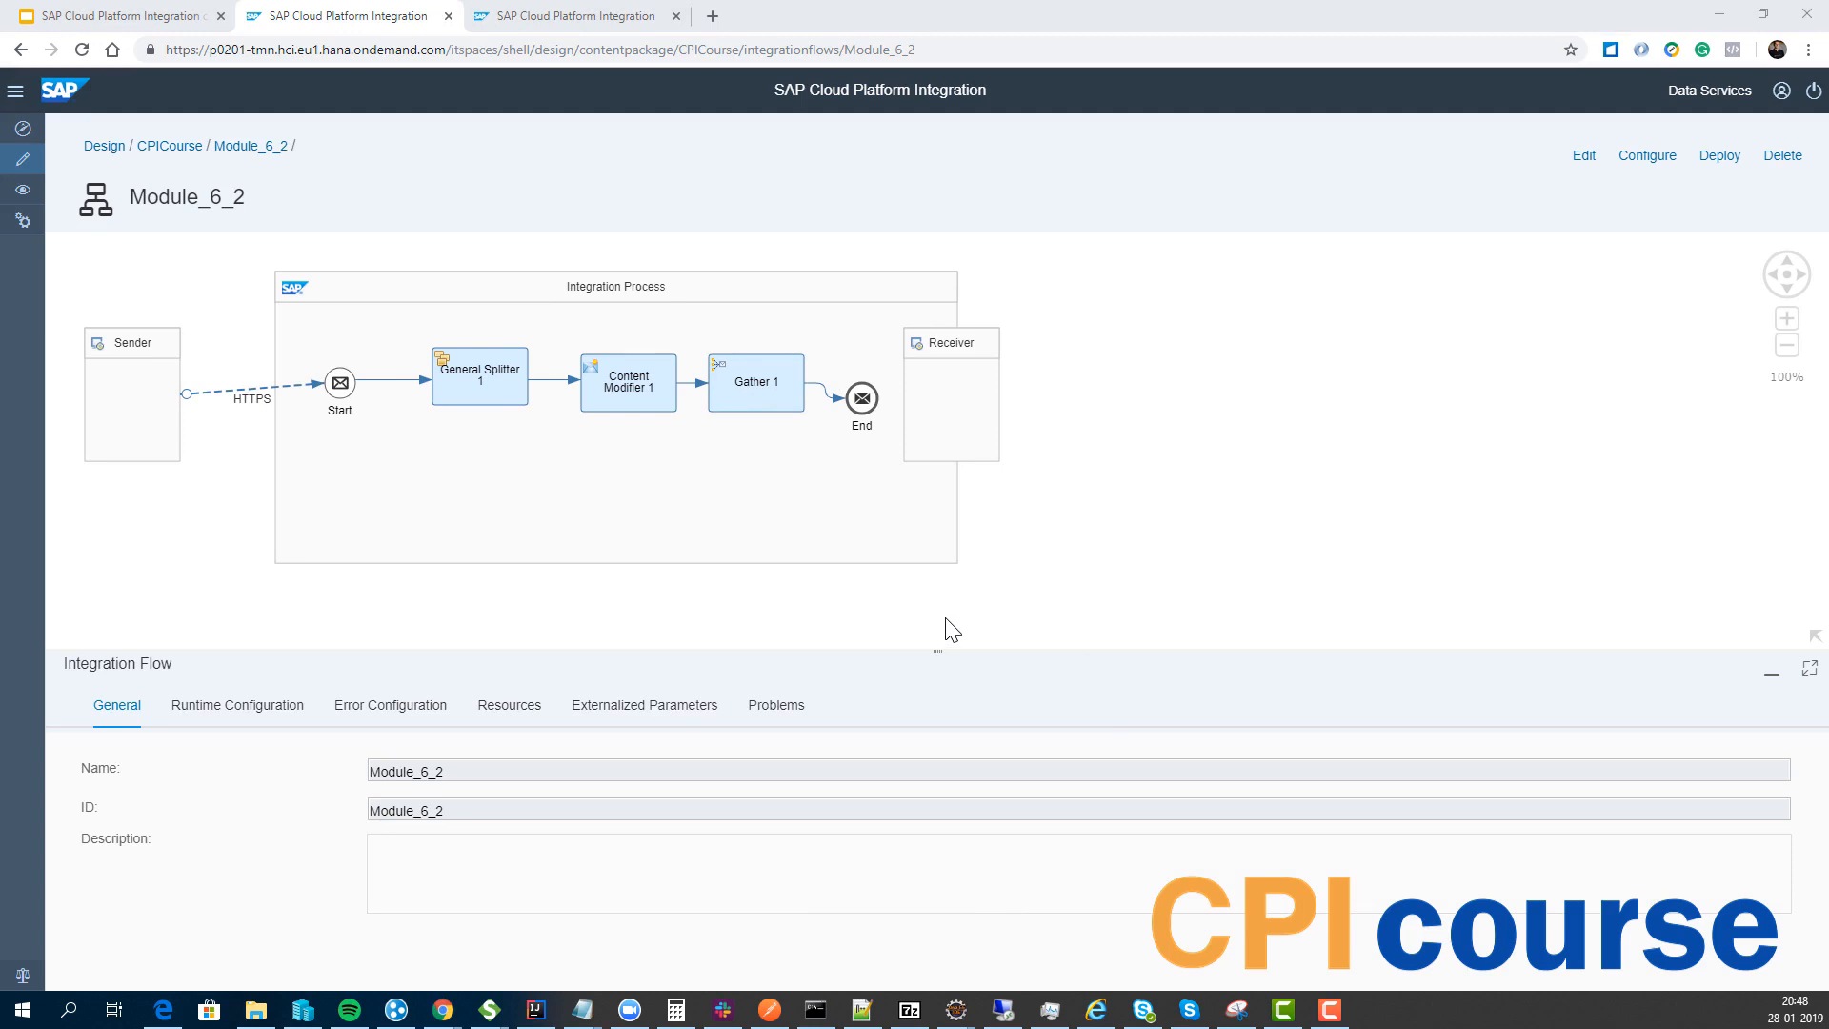
{"action": "key", "text": "alt+Tab"}
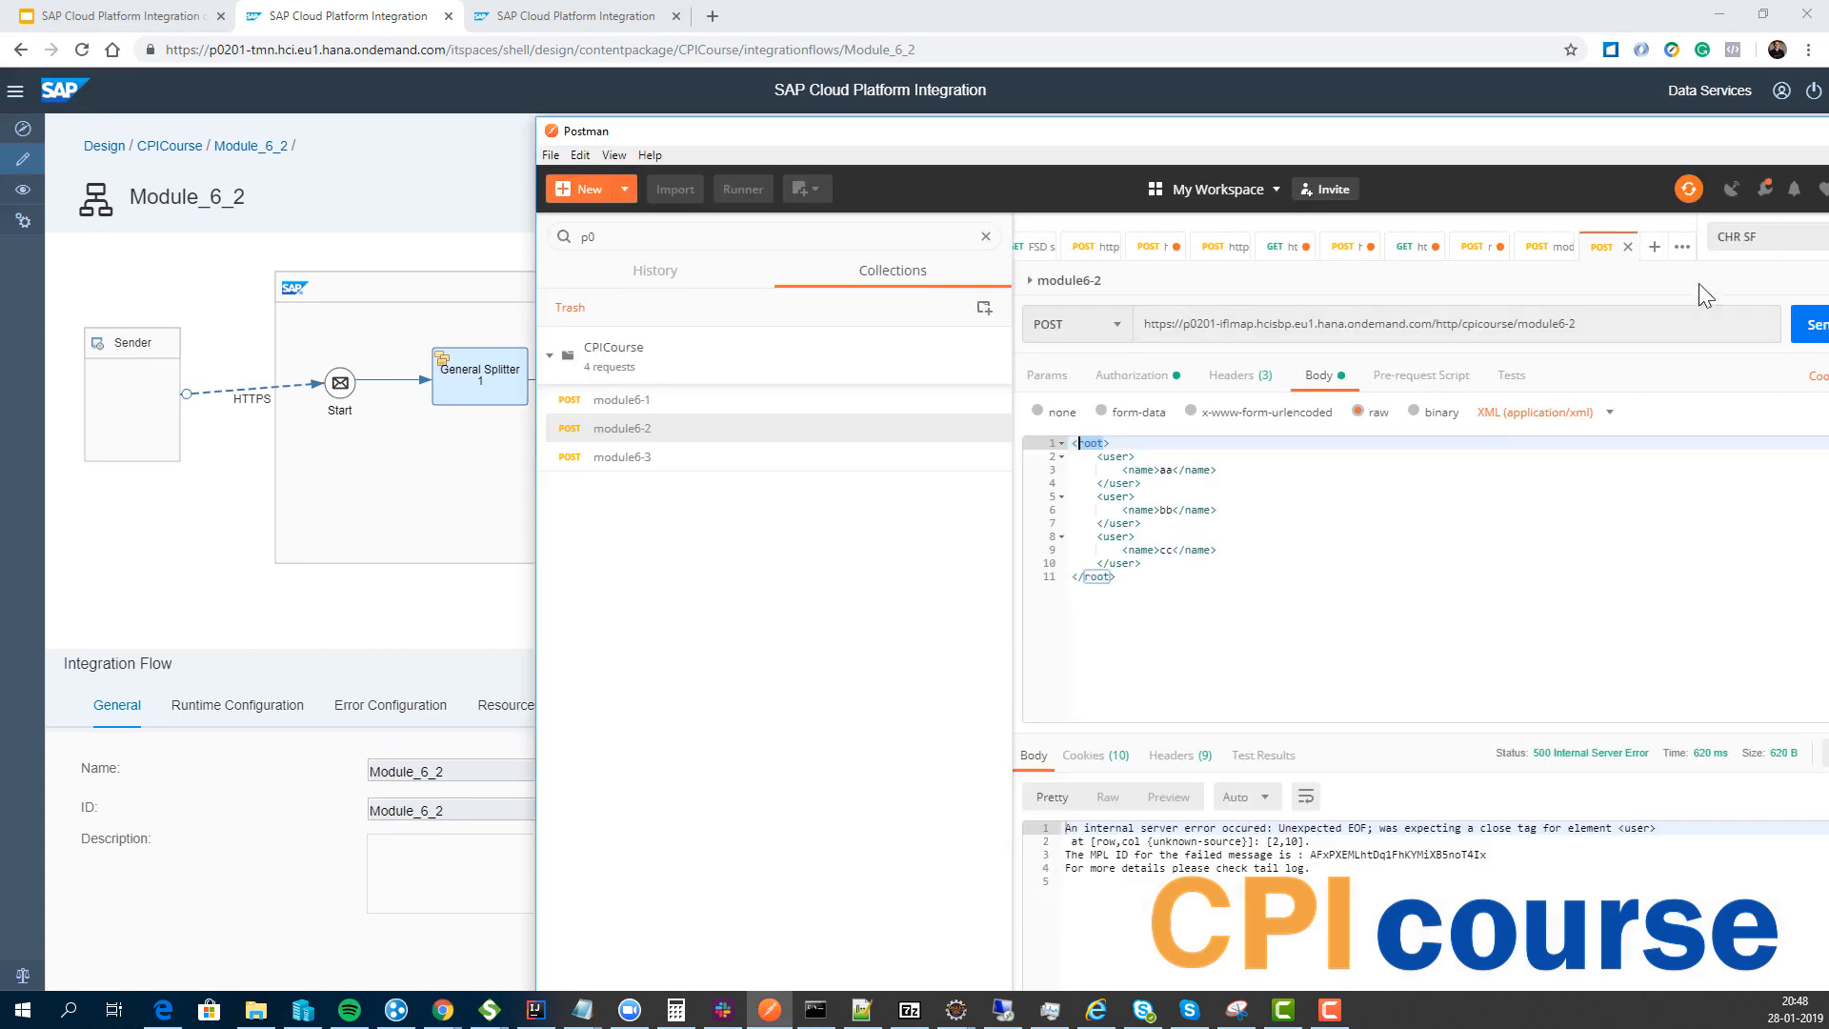
{"action": "left_click", "coordinate": [1813, 326]}
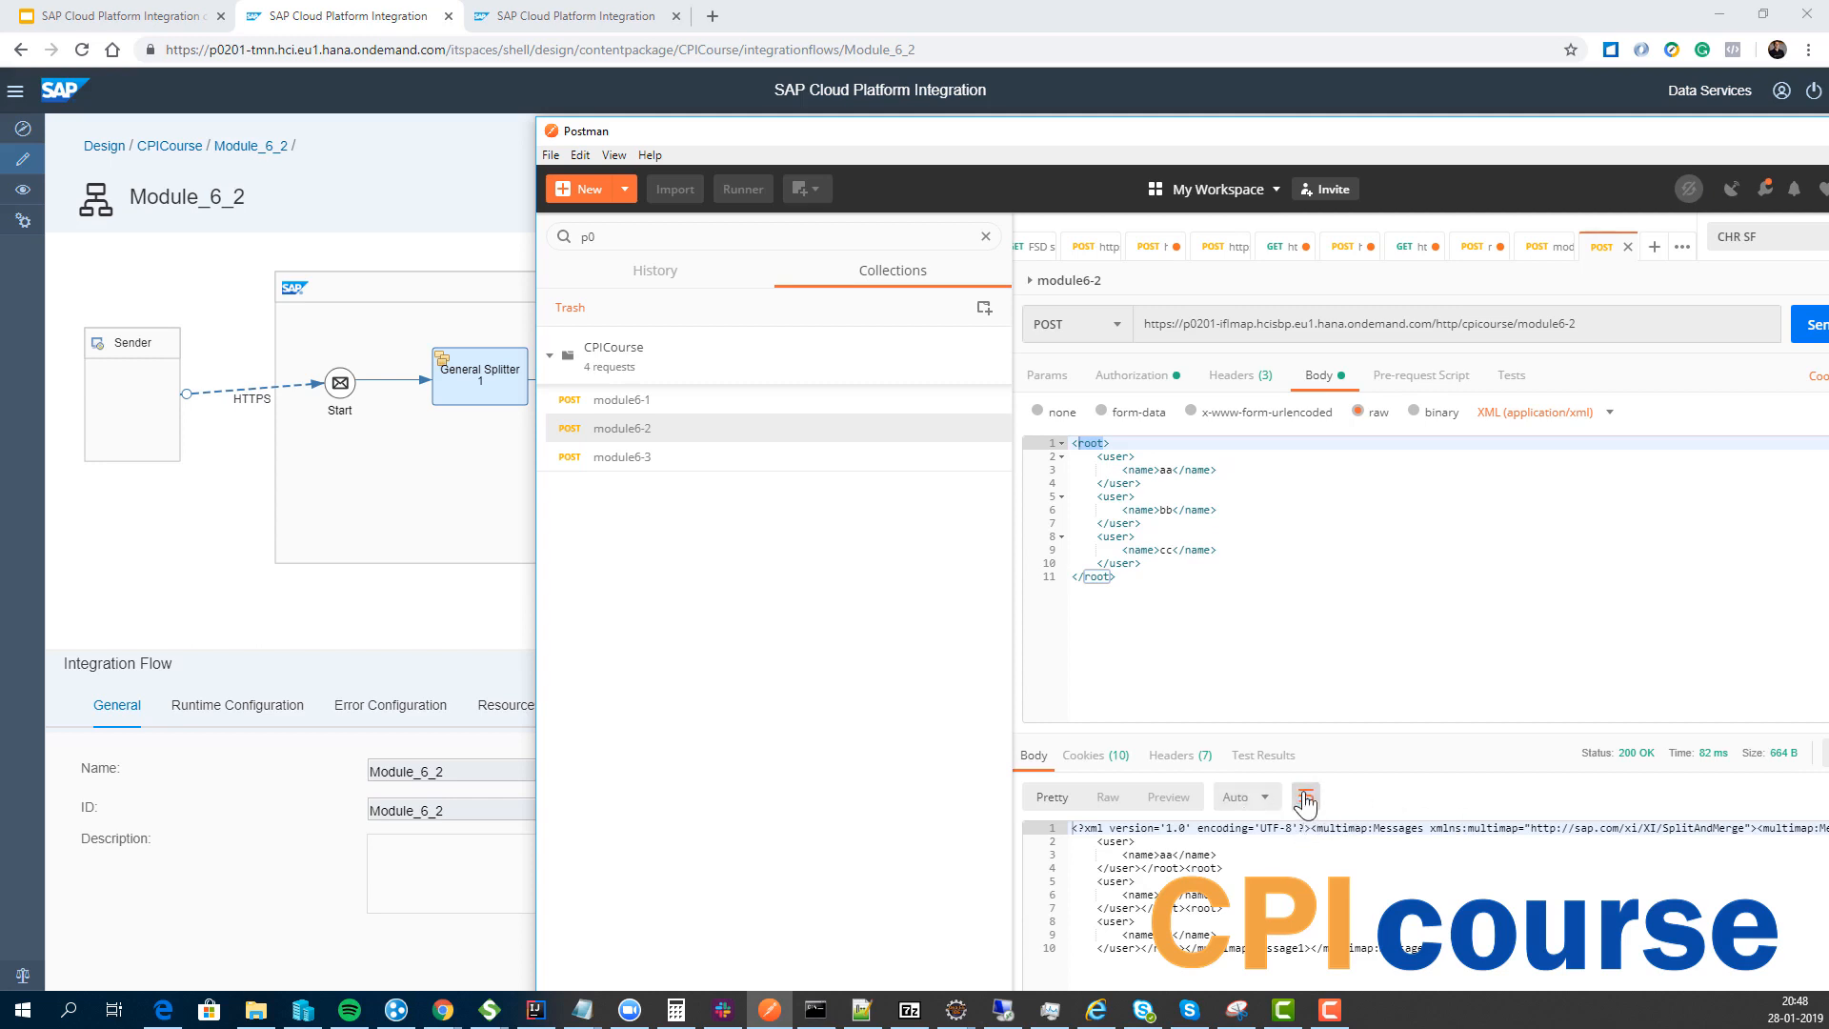
{"action": "left_click", "coordinate": [1241, 796]}
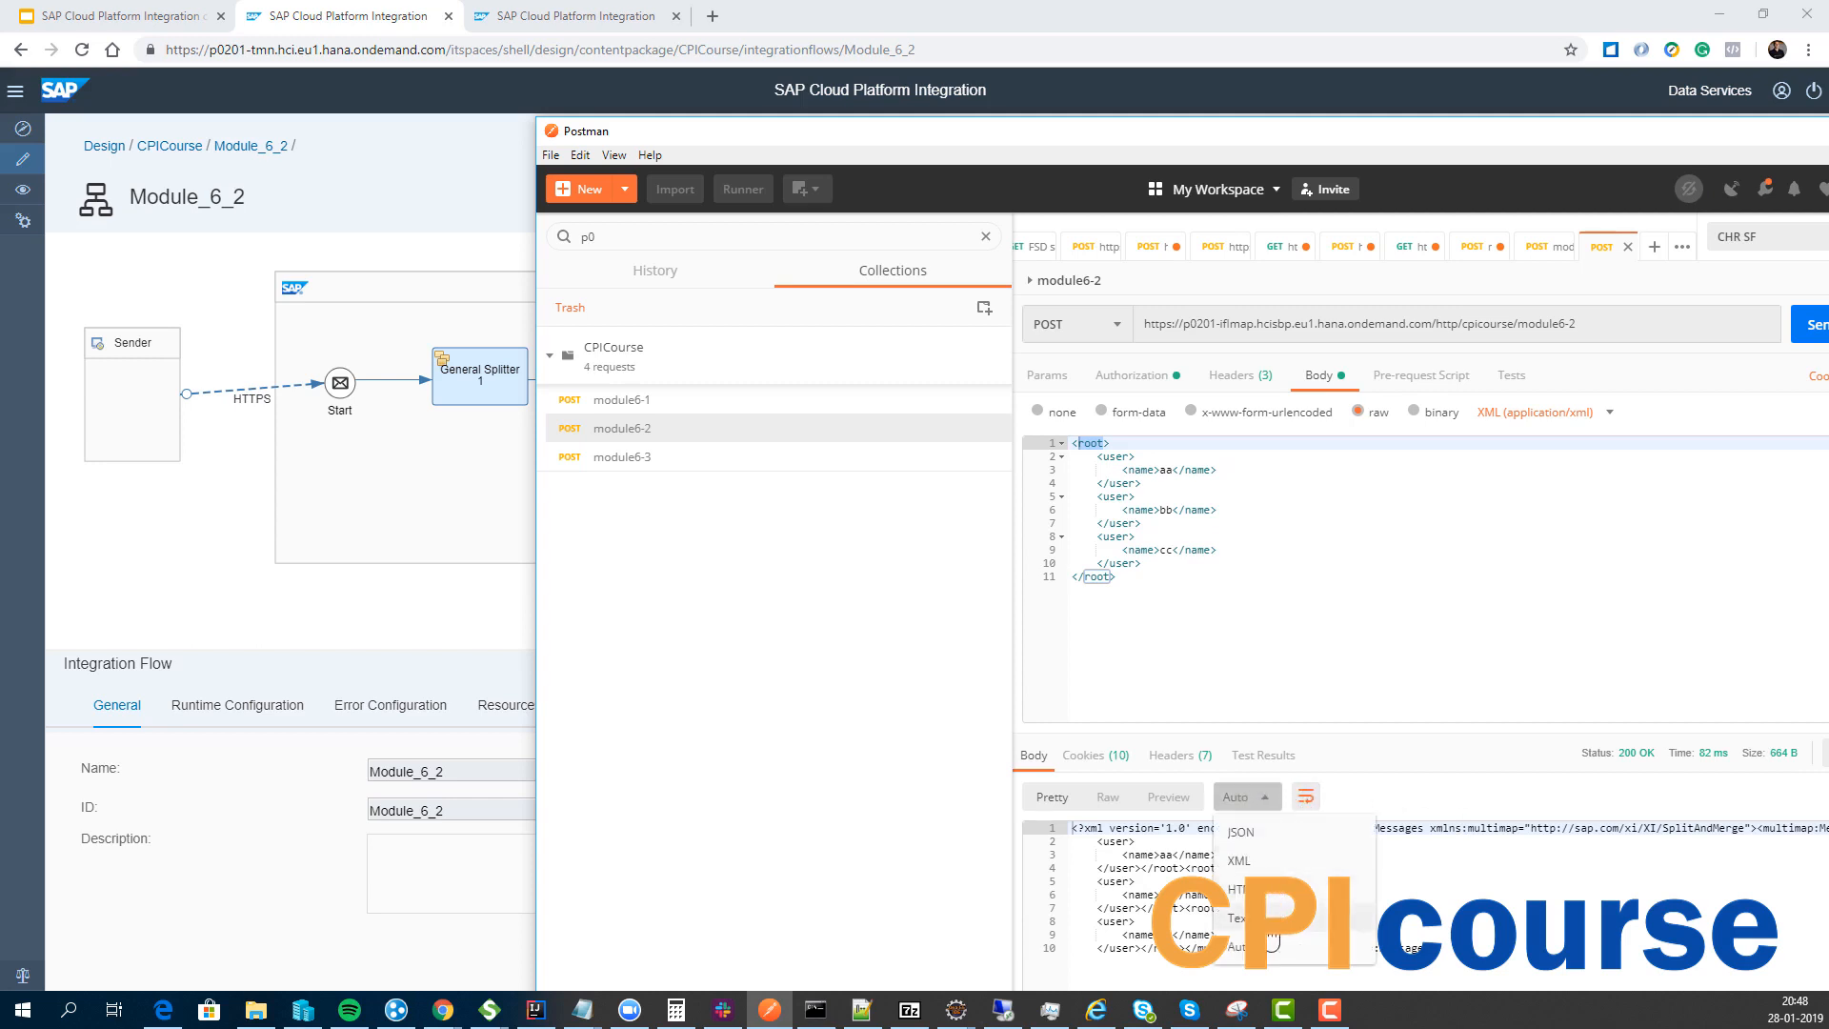
{"action": "left_click", "coordinate": [1273, 862]}
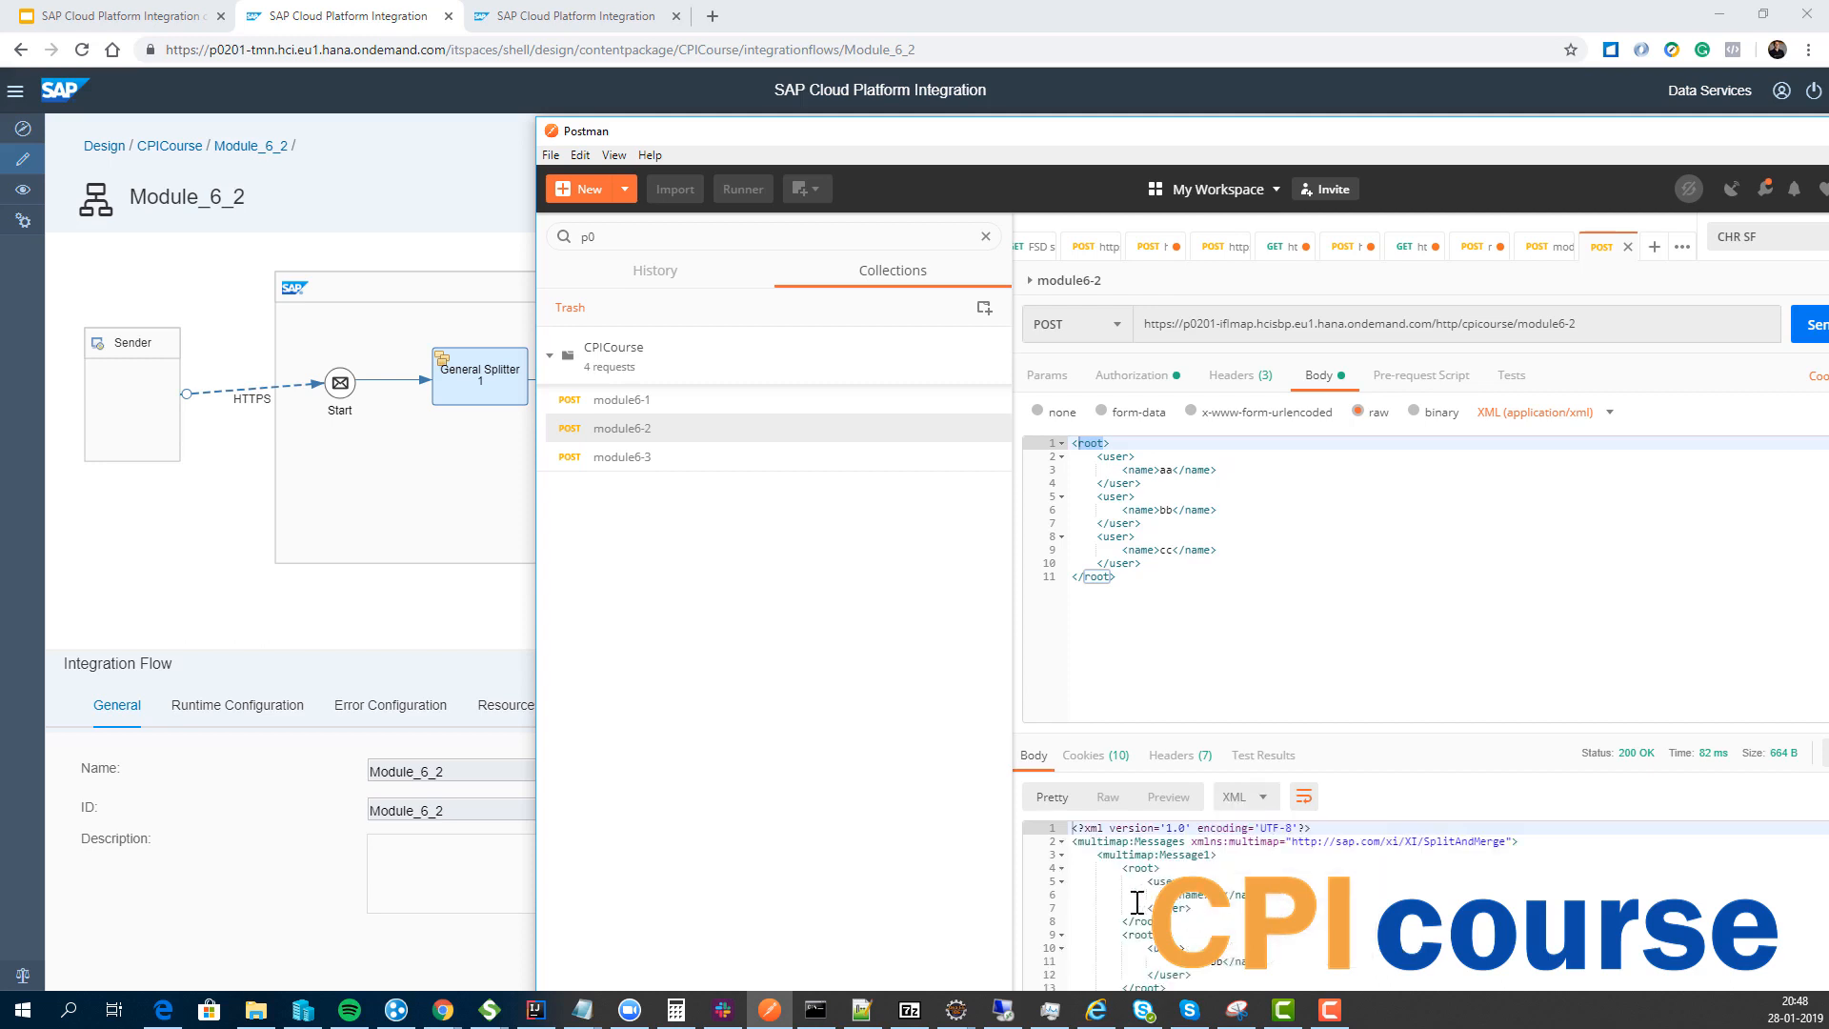
Examine the multimap:Messages and multimap:Message1 wrappers and the user nodes inside them in the response body.
{"action": "left_click", "coordinate": [1112, 854]}
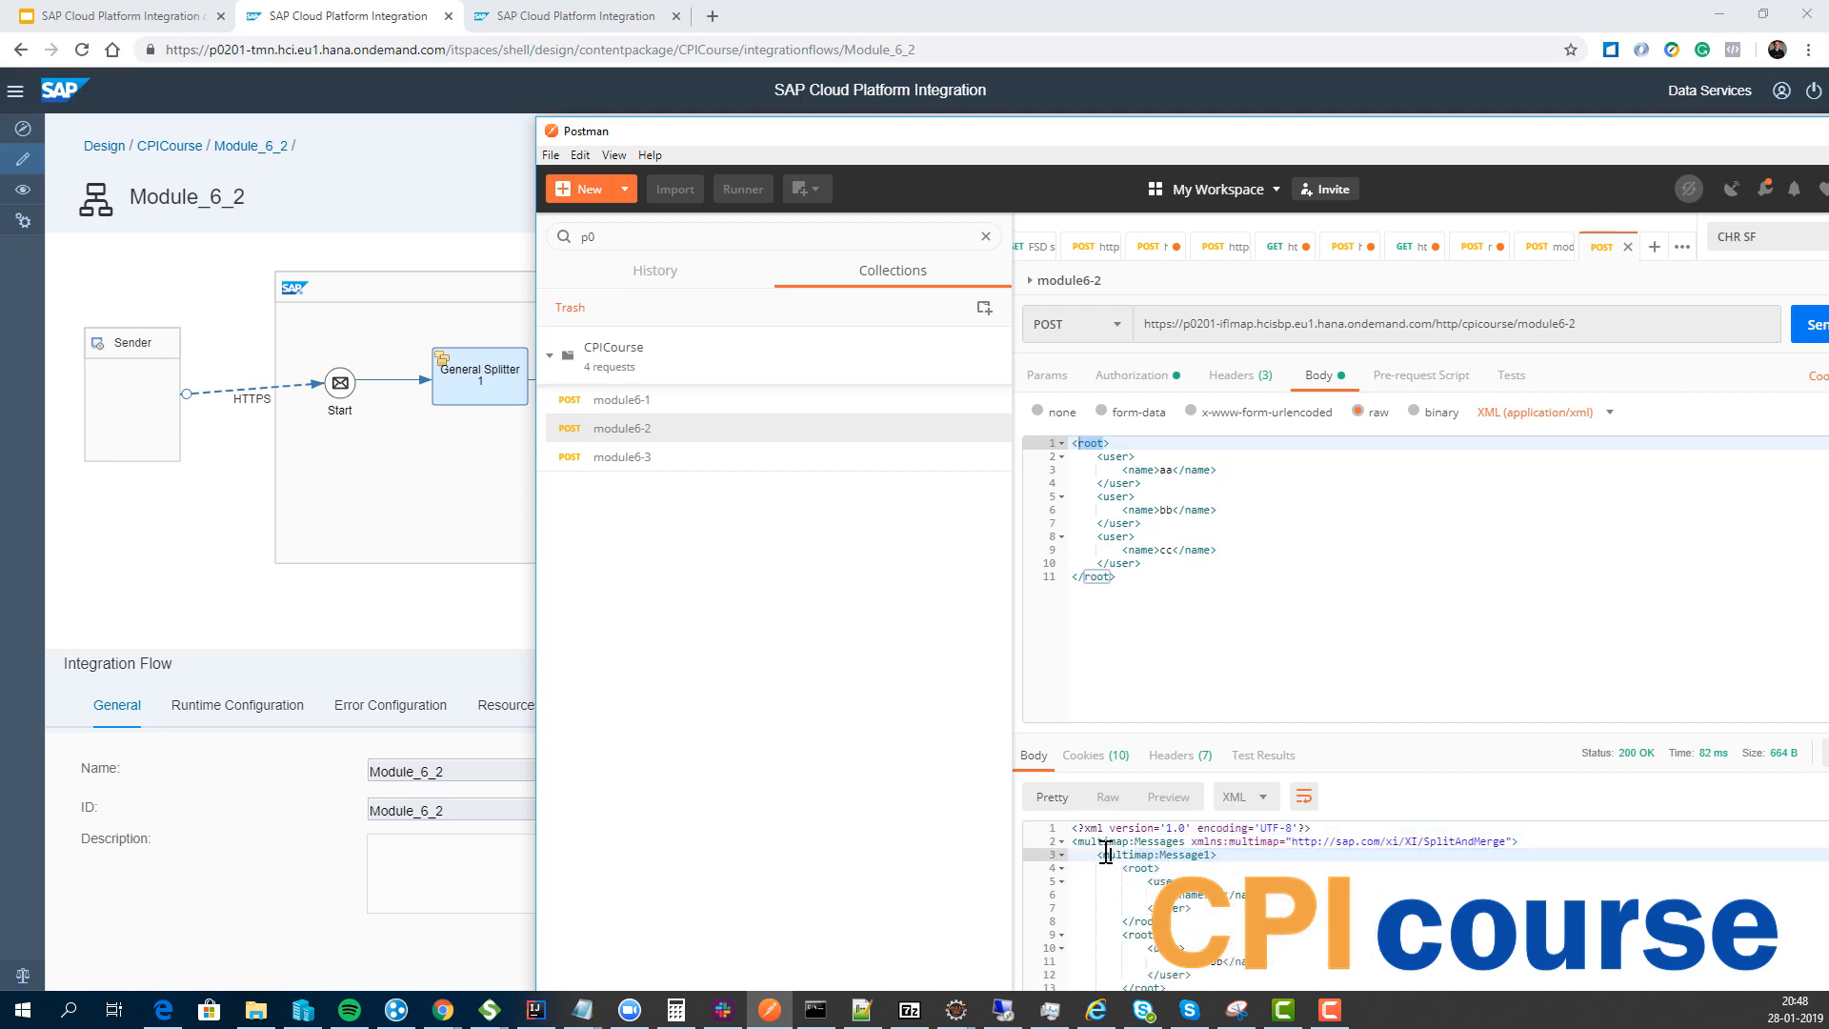
{"action": "left_click_drag", "start_coordinate": [1107, 852], "coordinate": [1235, 846]}
{"action": "left_click", "coordinate": [1210, 854]}
{"action": "scroll", "coordinate": [1160, 872], "scroll_direction": "down", "scroll_amount": 5}
{"action": "scroll", "coordinate": [1160, 871], "scroll_direction": "up", "scroll_amount": 1}
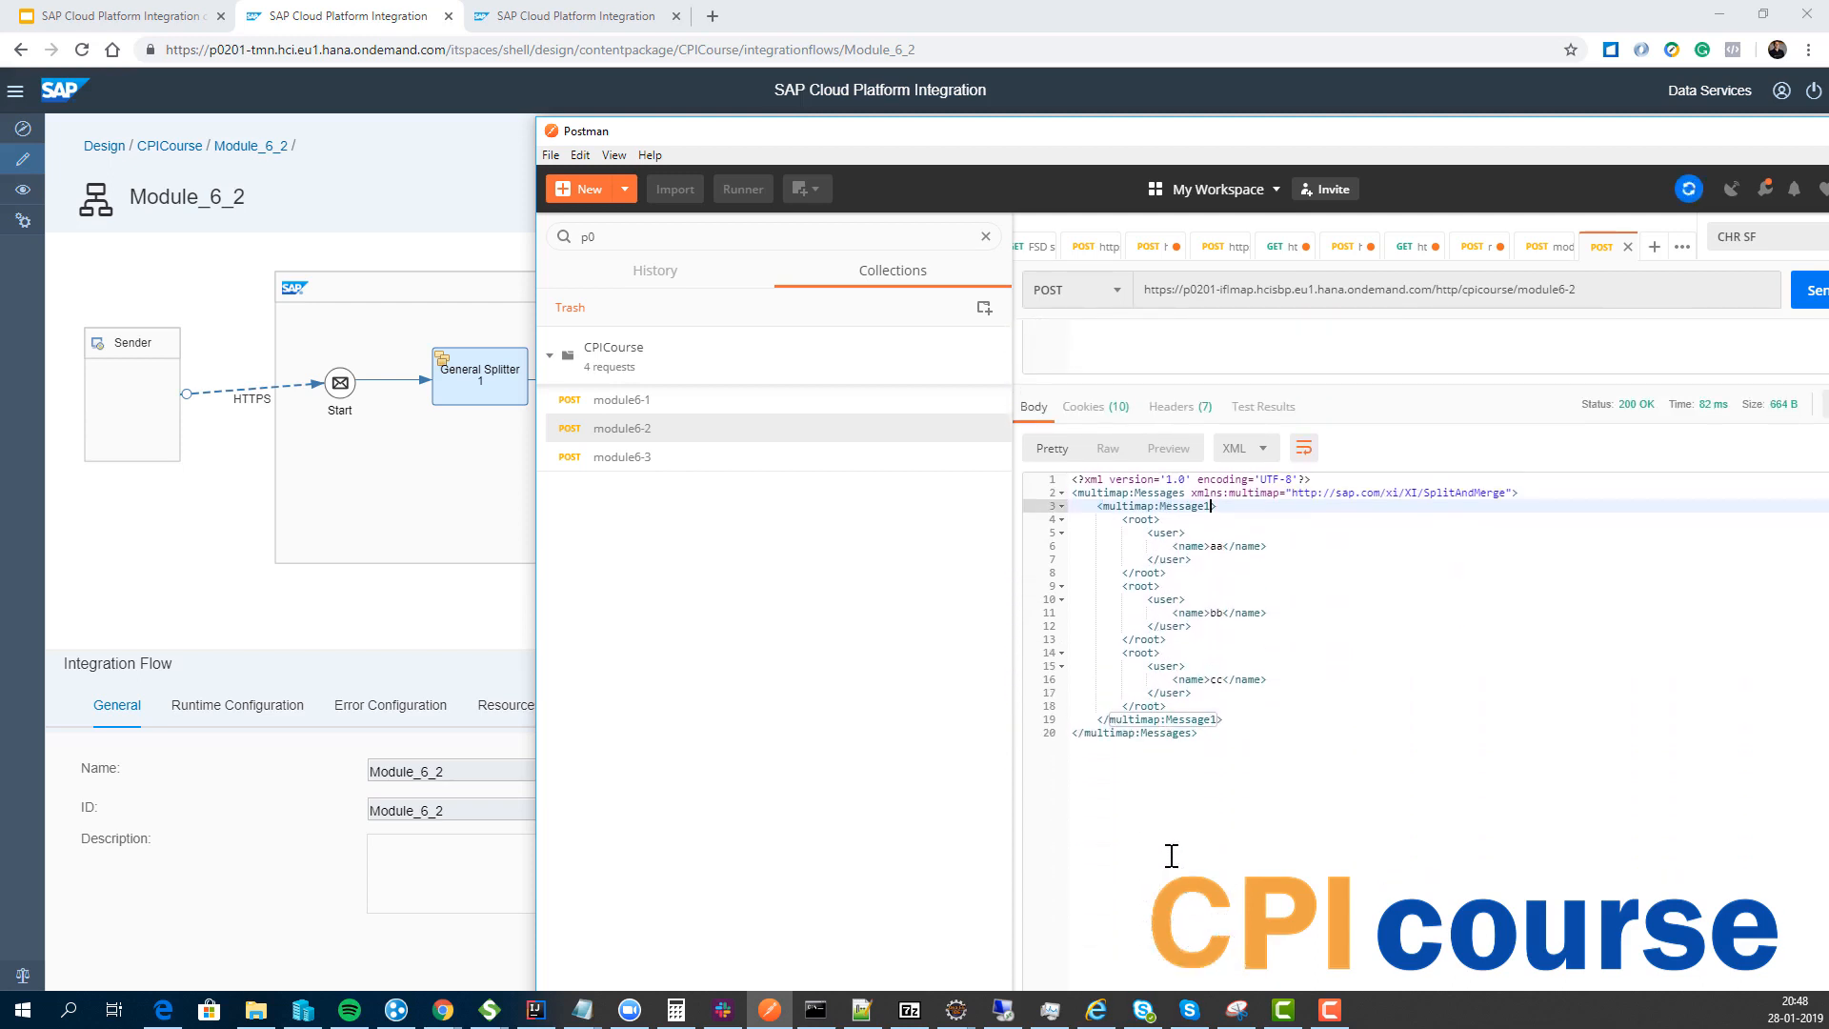
{"action": "left_click_drag", "start_coordinate": [1109, 719], "coordinate": [1220, 720]}
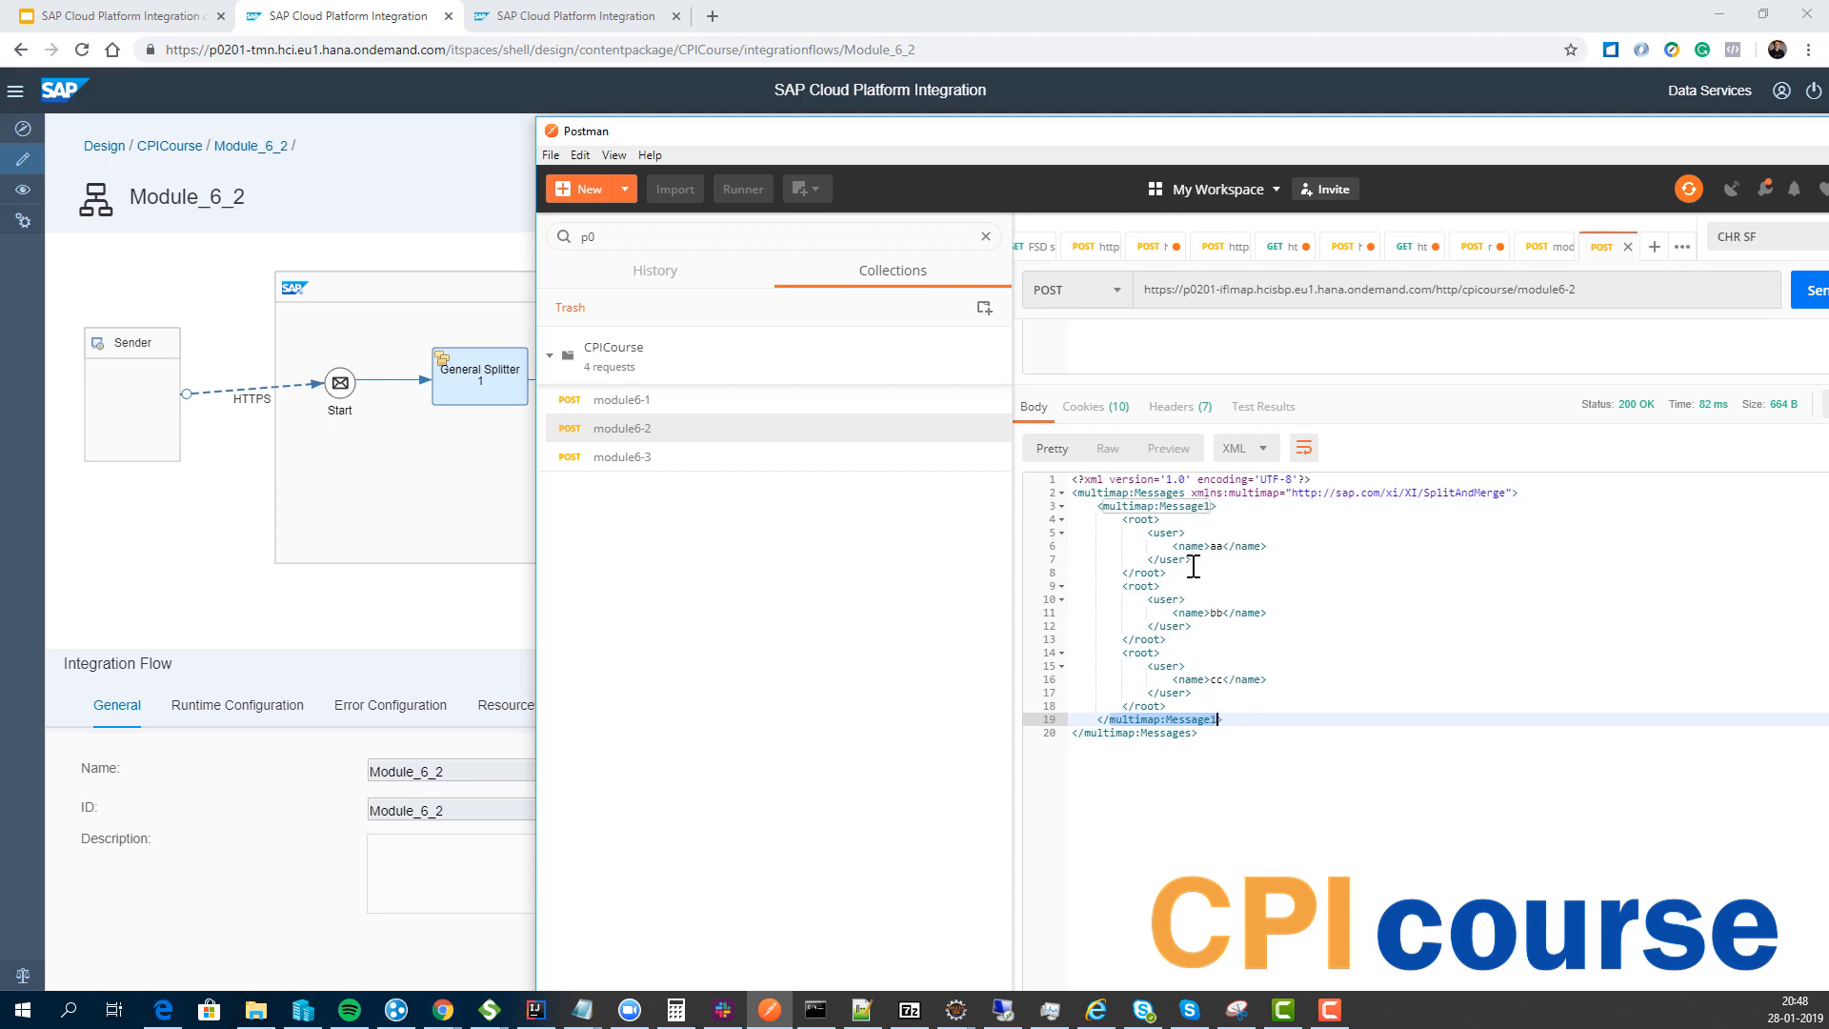
{"action": "left_click_drag", "start_coordinate": [1132, 530], "coordinate": [1190, 689]}
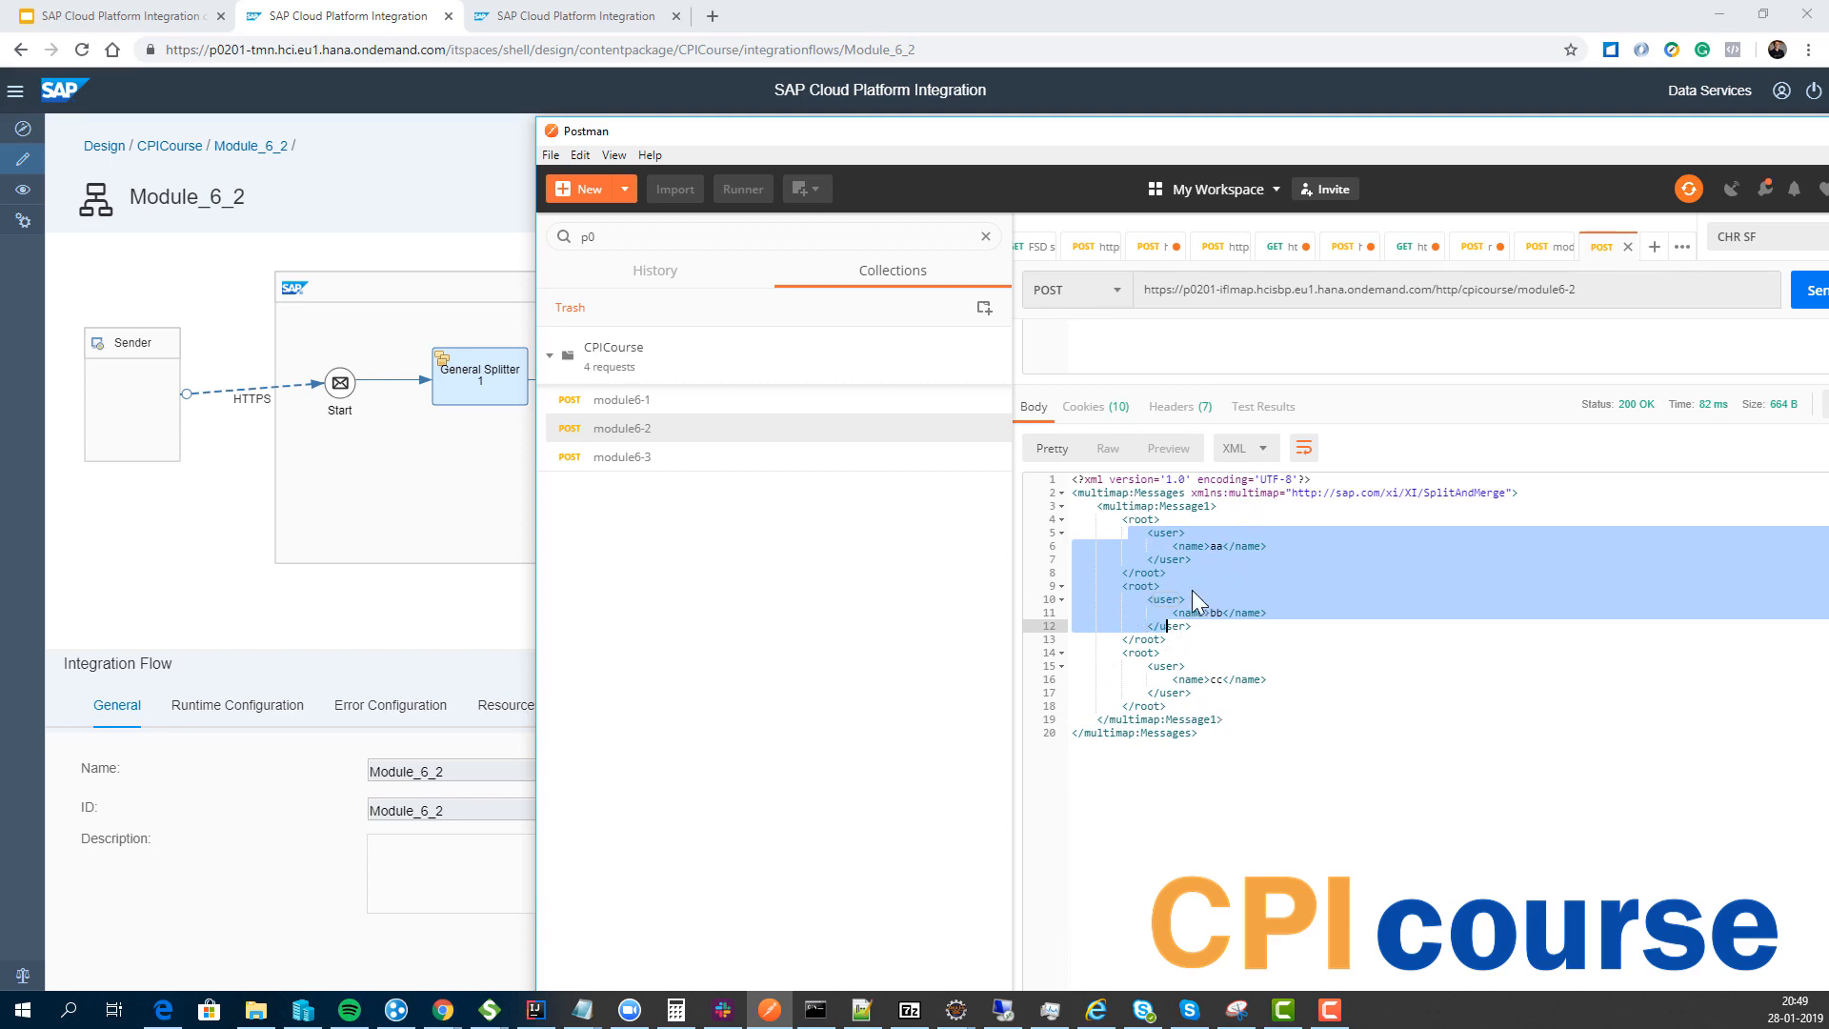
{"action": "double_click", "coordinate": [1201, 510]}
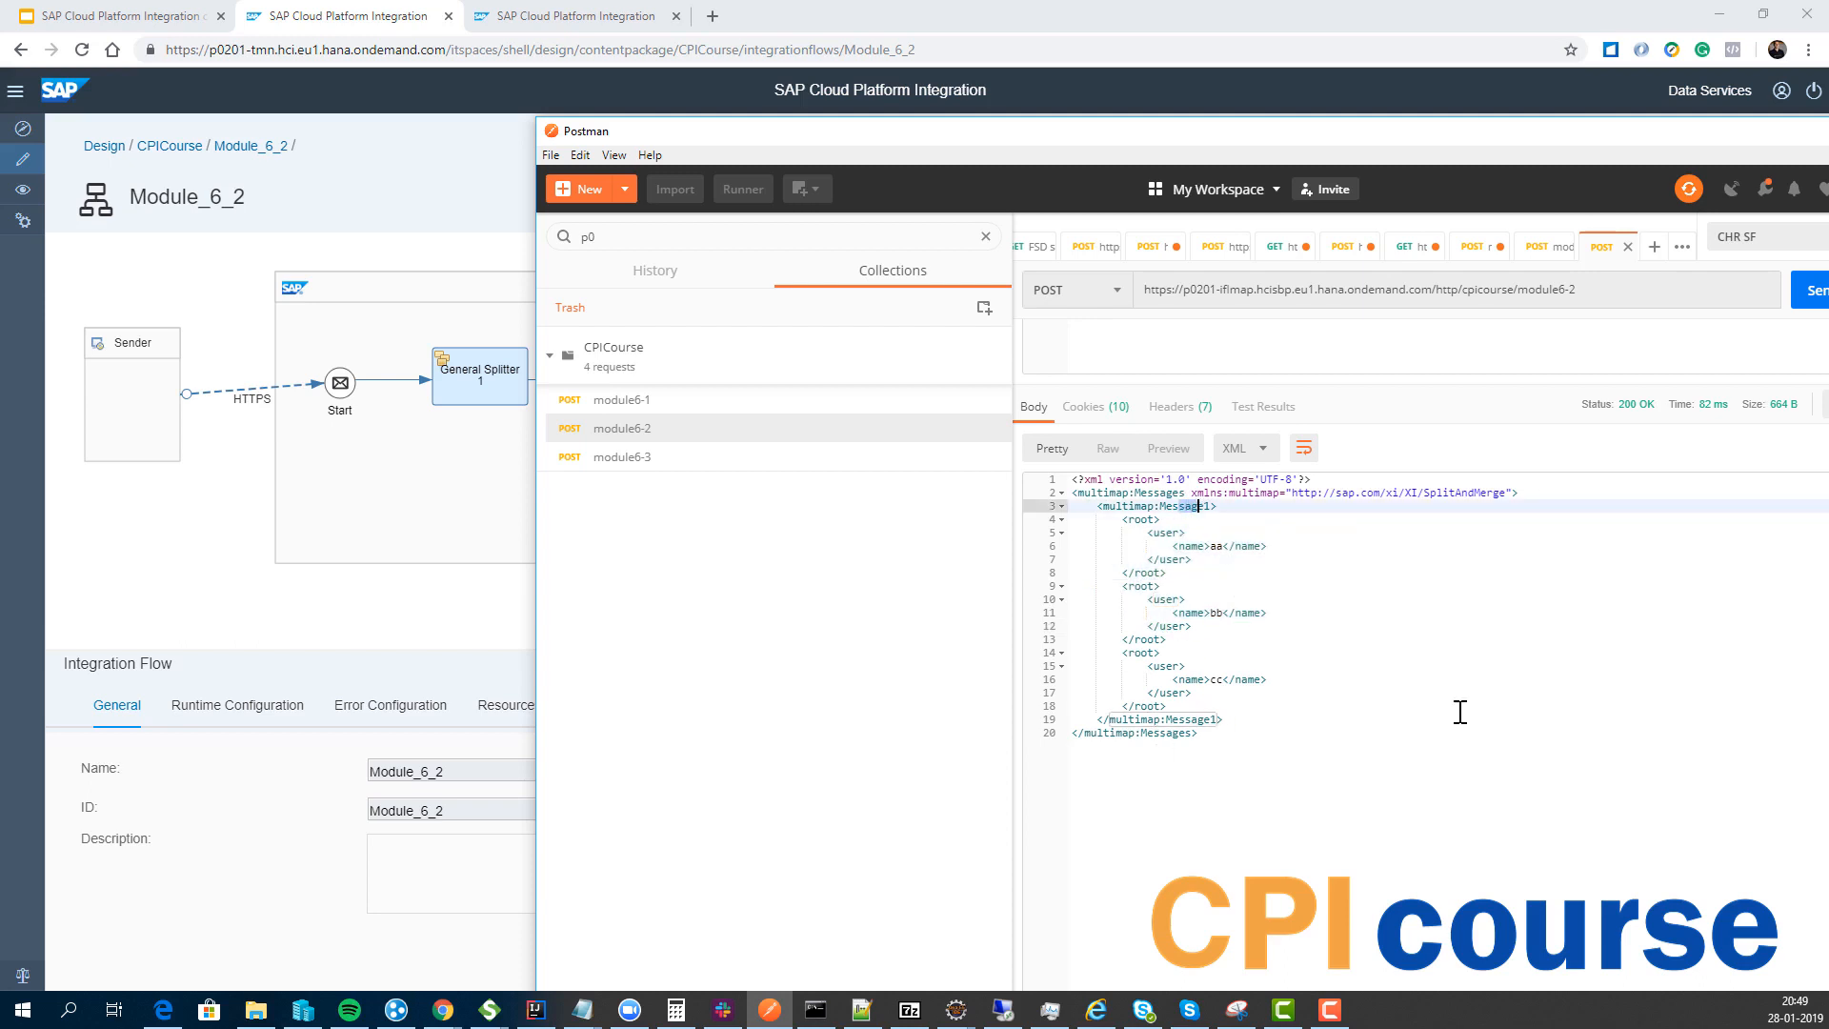
{"action": "left_click", "coordinate": [1193, 495]}
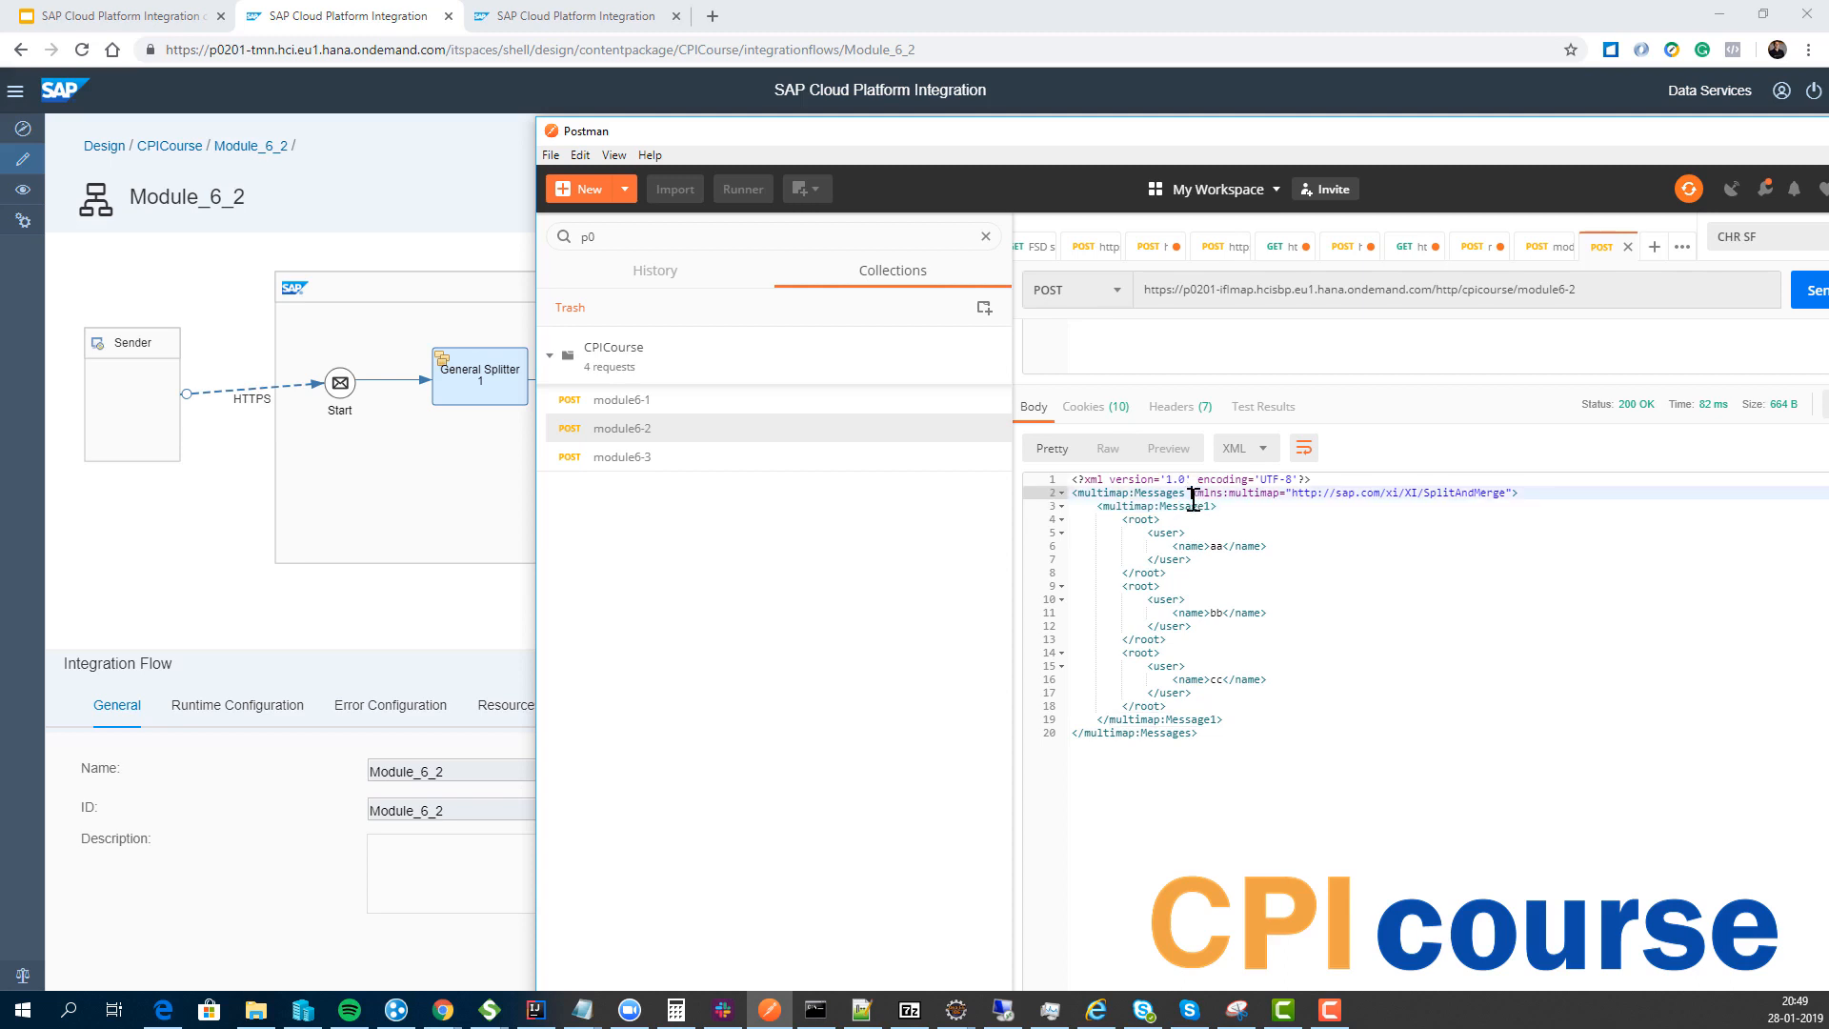
Copy the xmlns:multimap namespace declaration from the response into the Namespace Mapping of Module_6_2's runtime configuration in the browser.
{"action": "left_click_drag", "start_coordinate": [1194, 495], "coordinate": [1512, 492]}
{"action": "key", "text": "ctrl+c"}
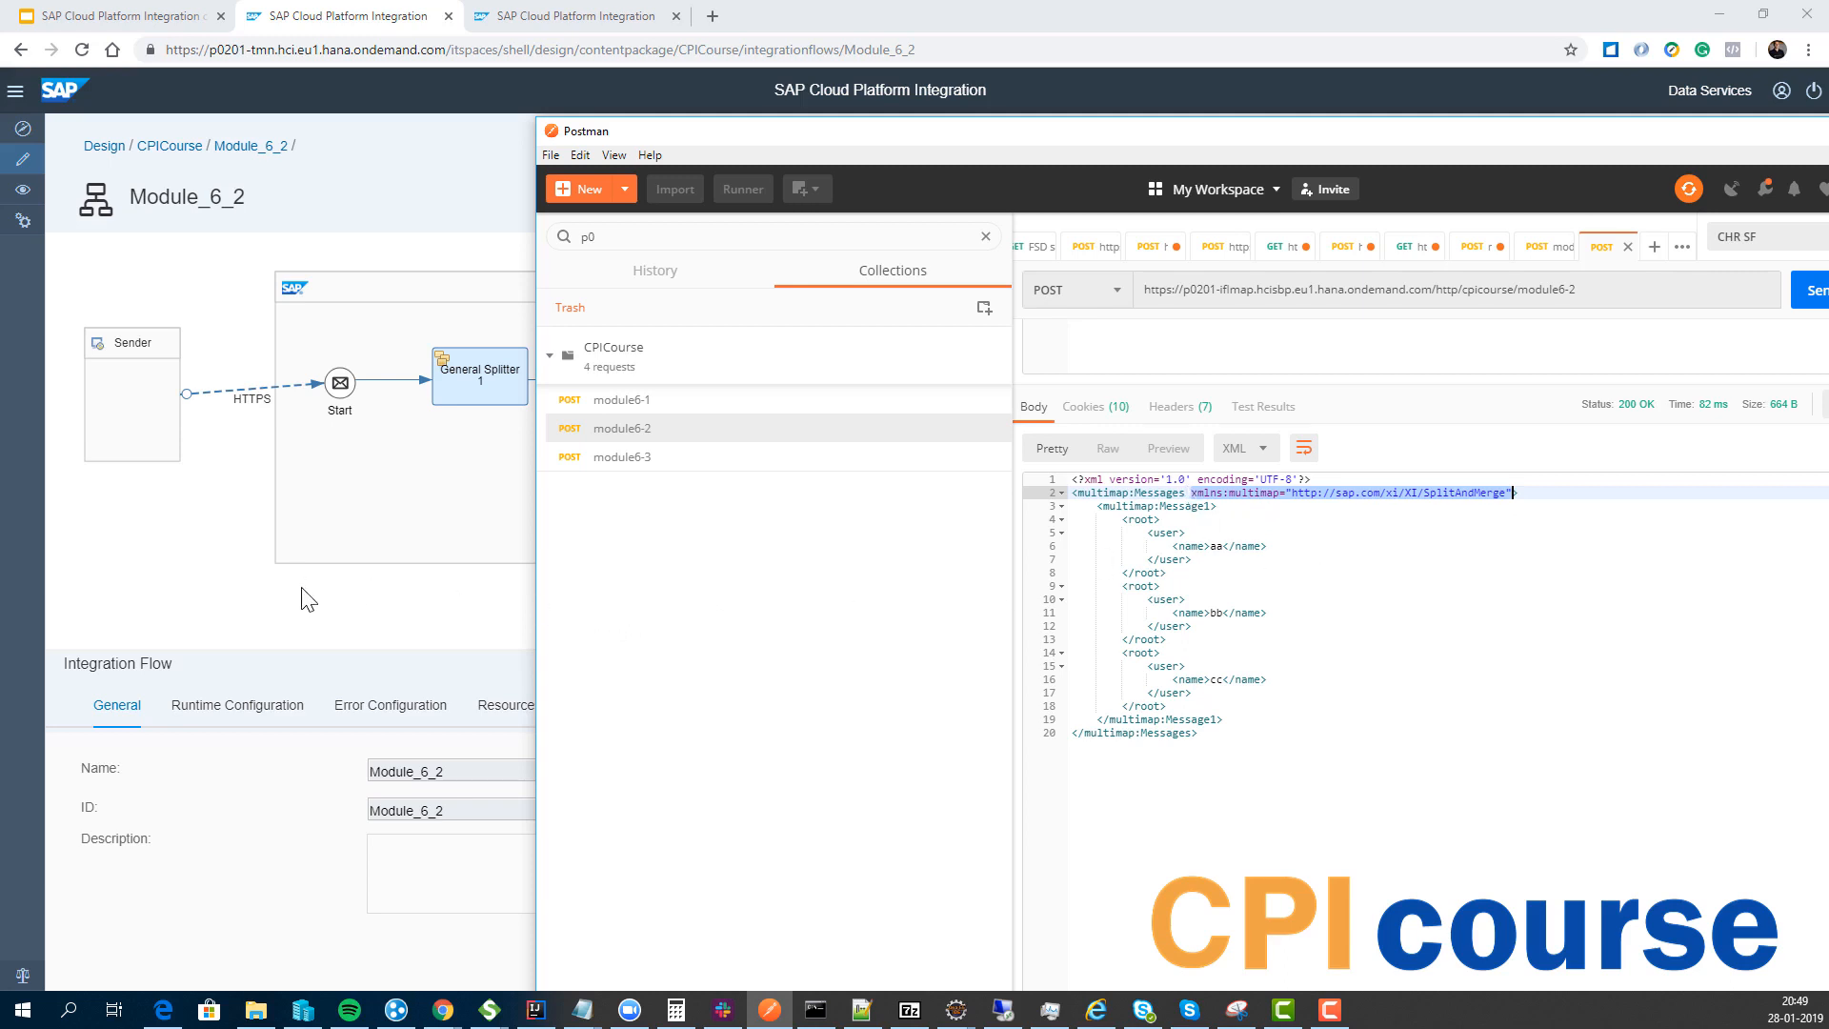
{"action": "left_click", "coordinate": [291, 609]}
{"action": "left_click", "coordinate": [274, 712]}
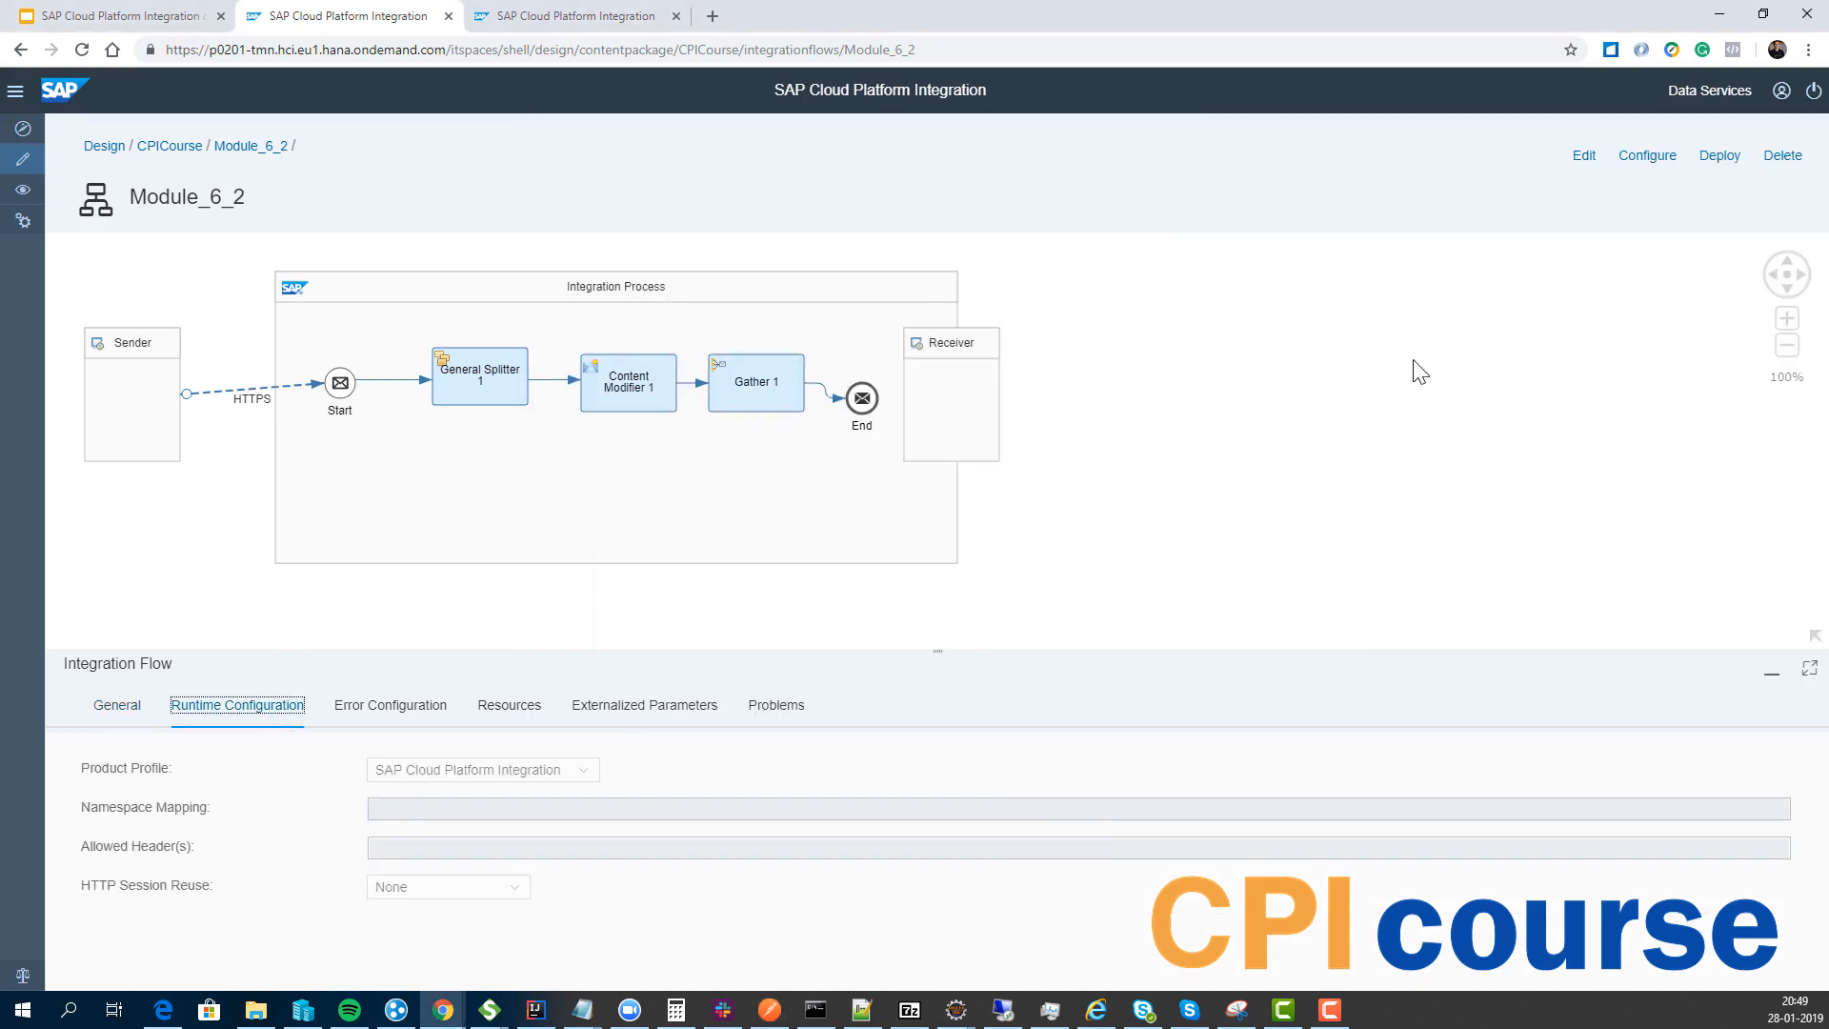
{"action": "left_click", "coordinate": [1584, 155]}
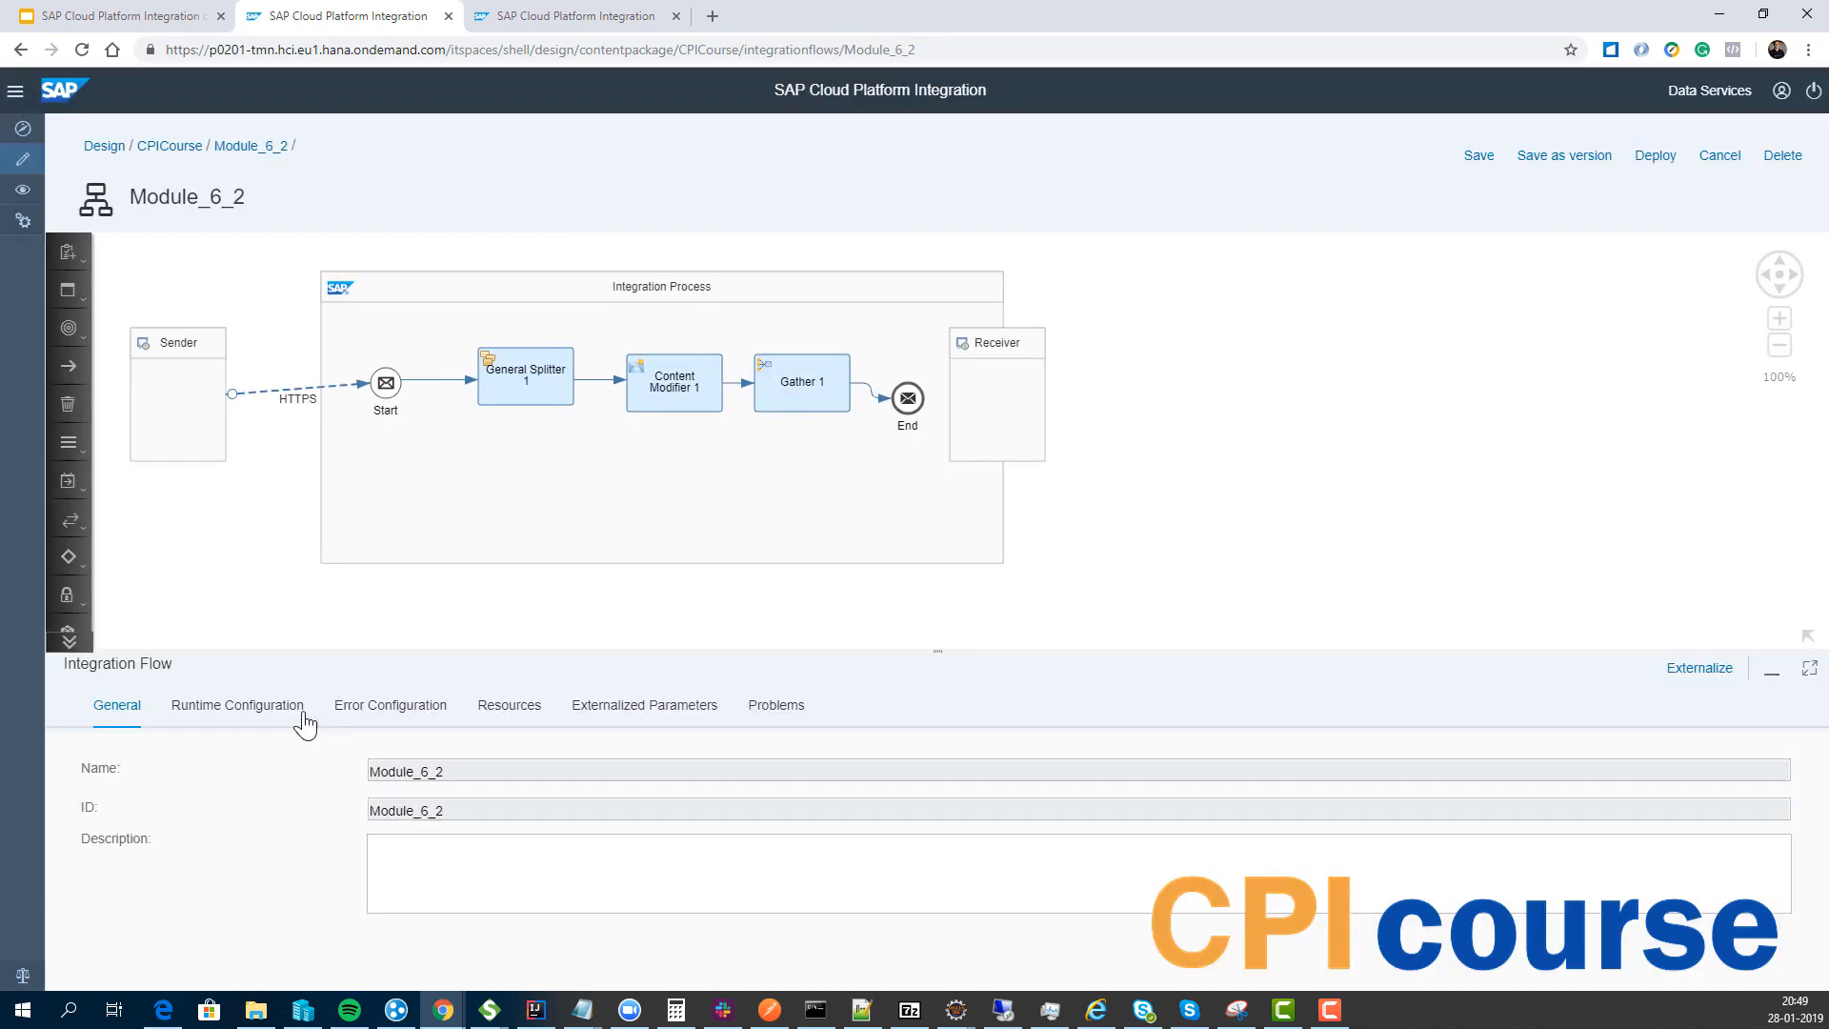
{"action": "left_click", "coordinate": [291, 707]}
{"action": "left_click", "coordinate": [431, 806]}
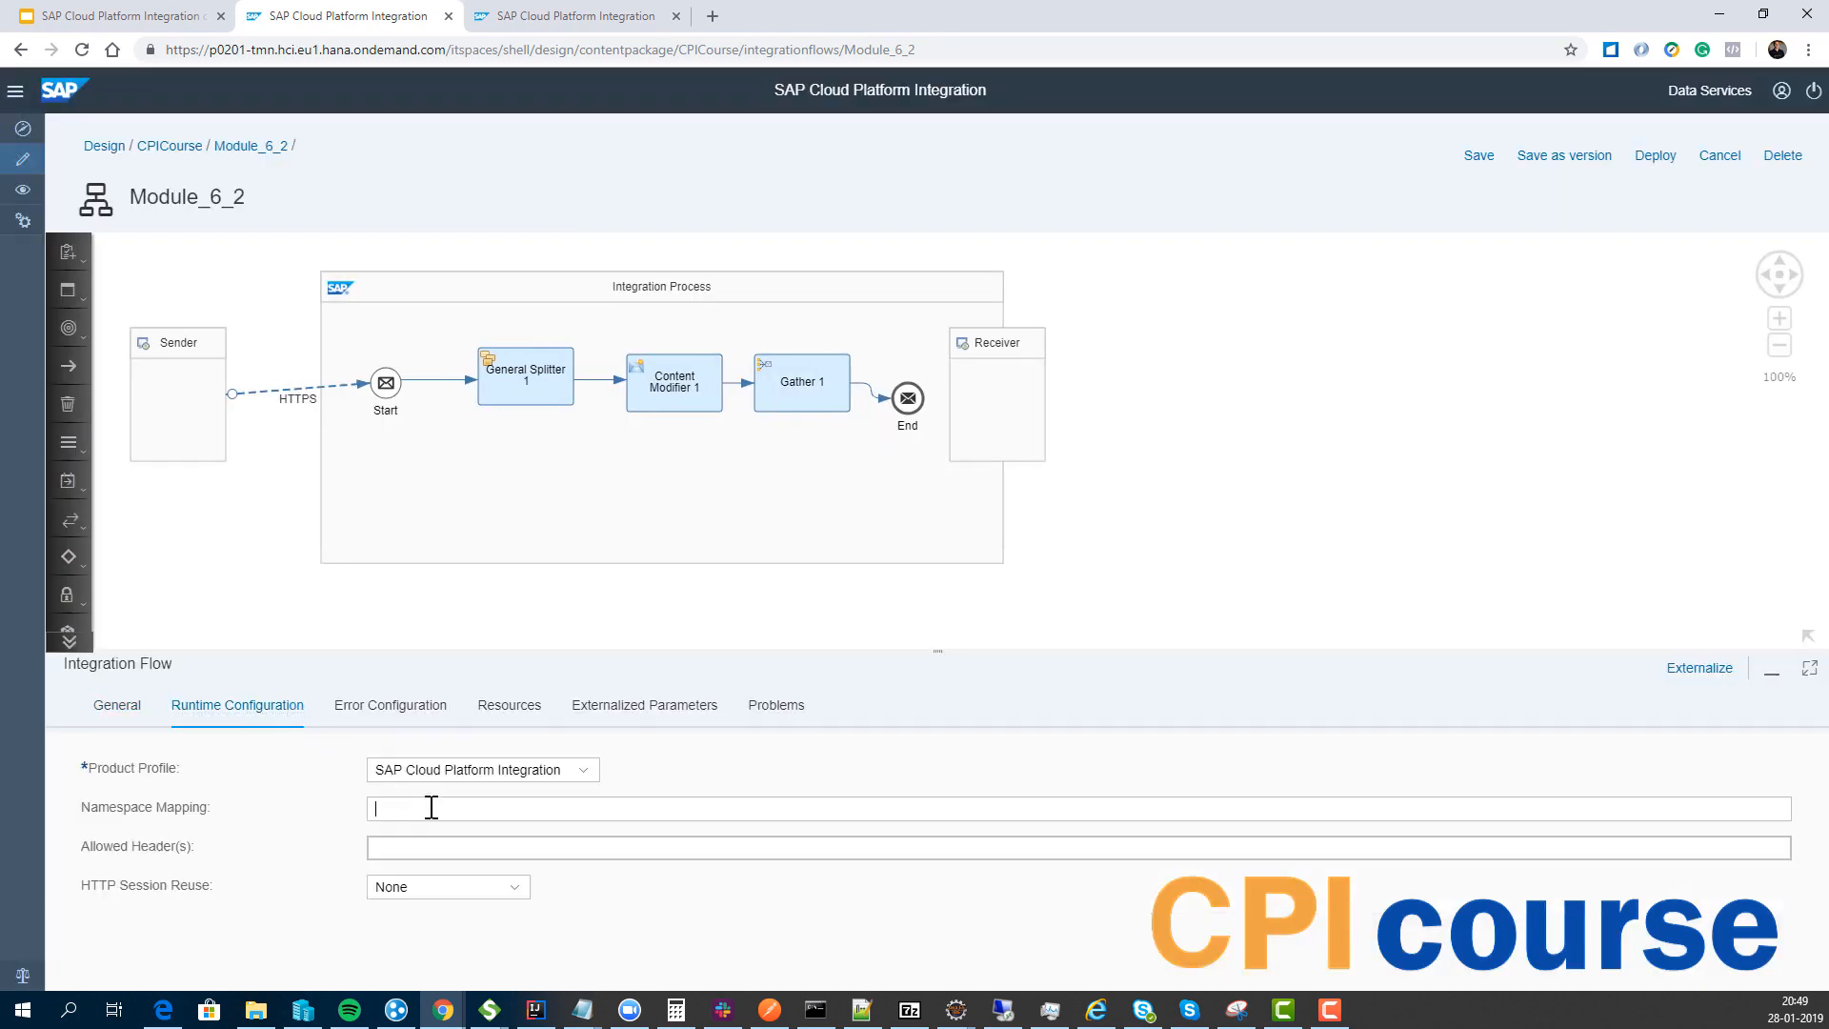
{"action": "key", "text": "ctrl+v"}
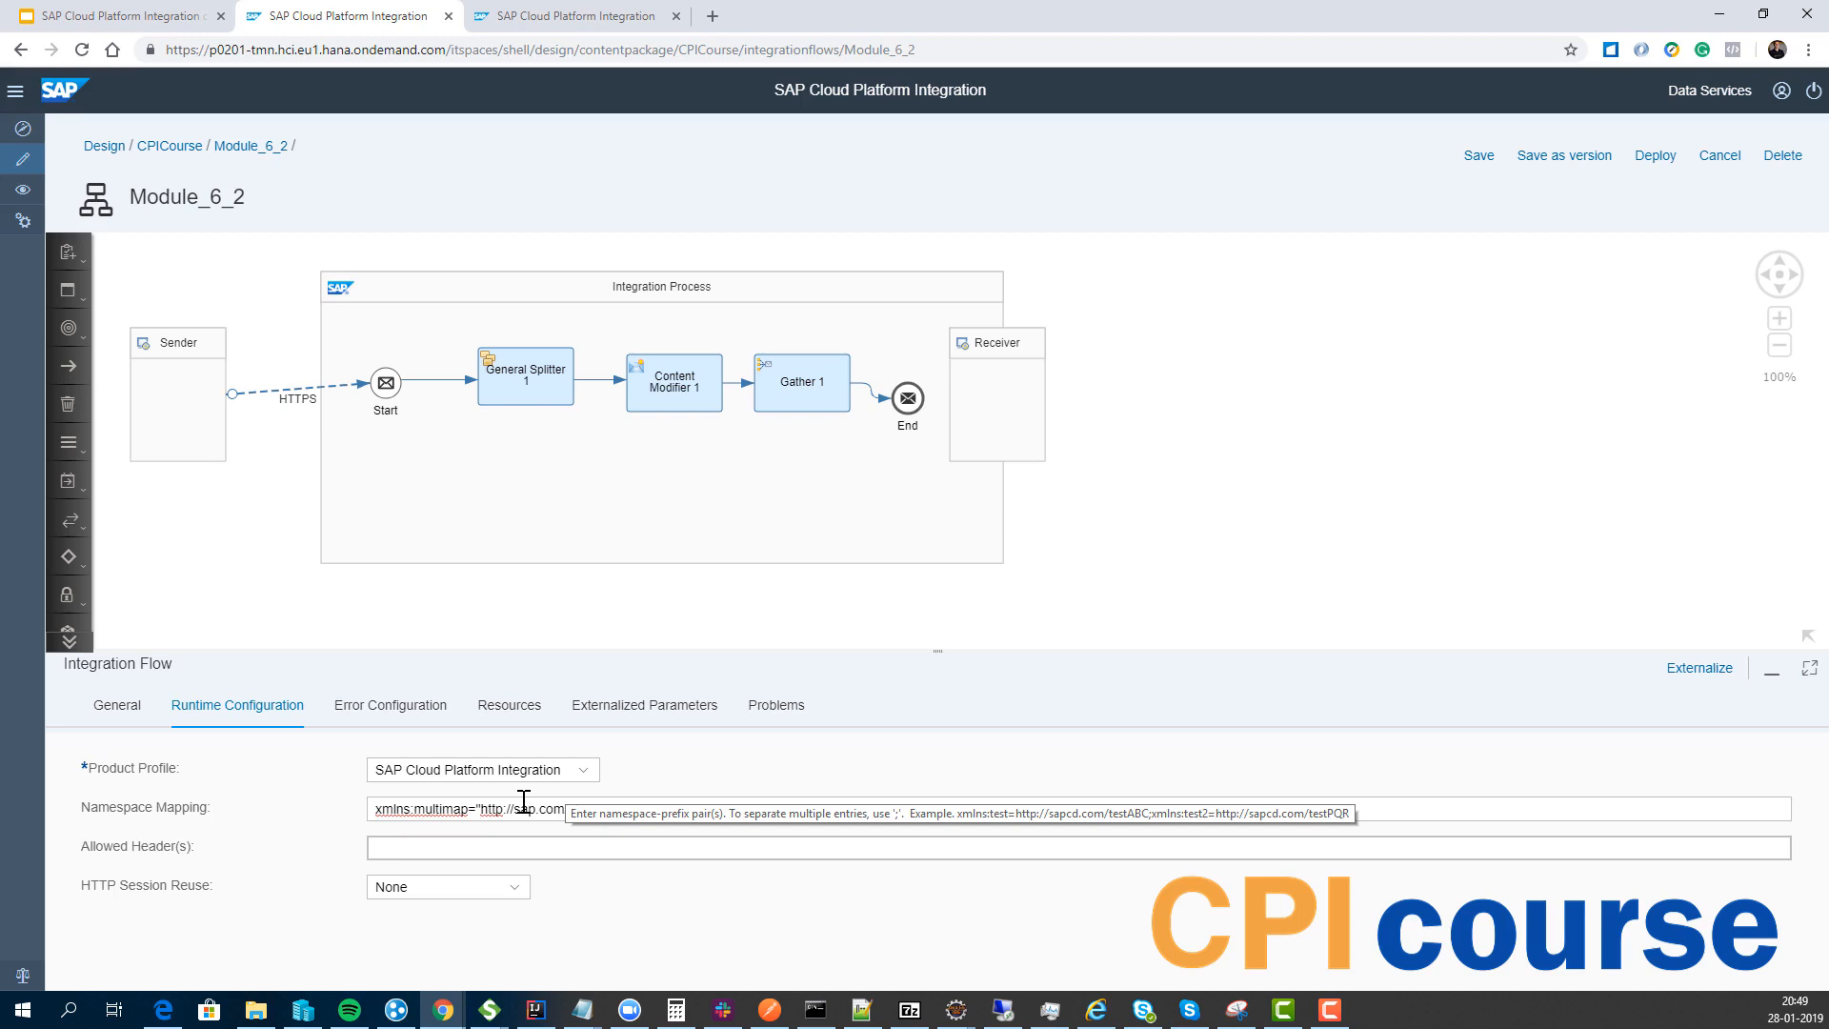
{"action": "left_click", "coordinate": [476, 808]}
{"action": "key", "text": "BackSpace"}
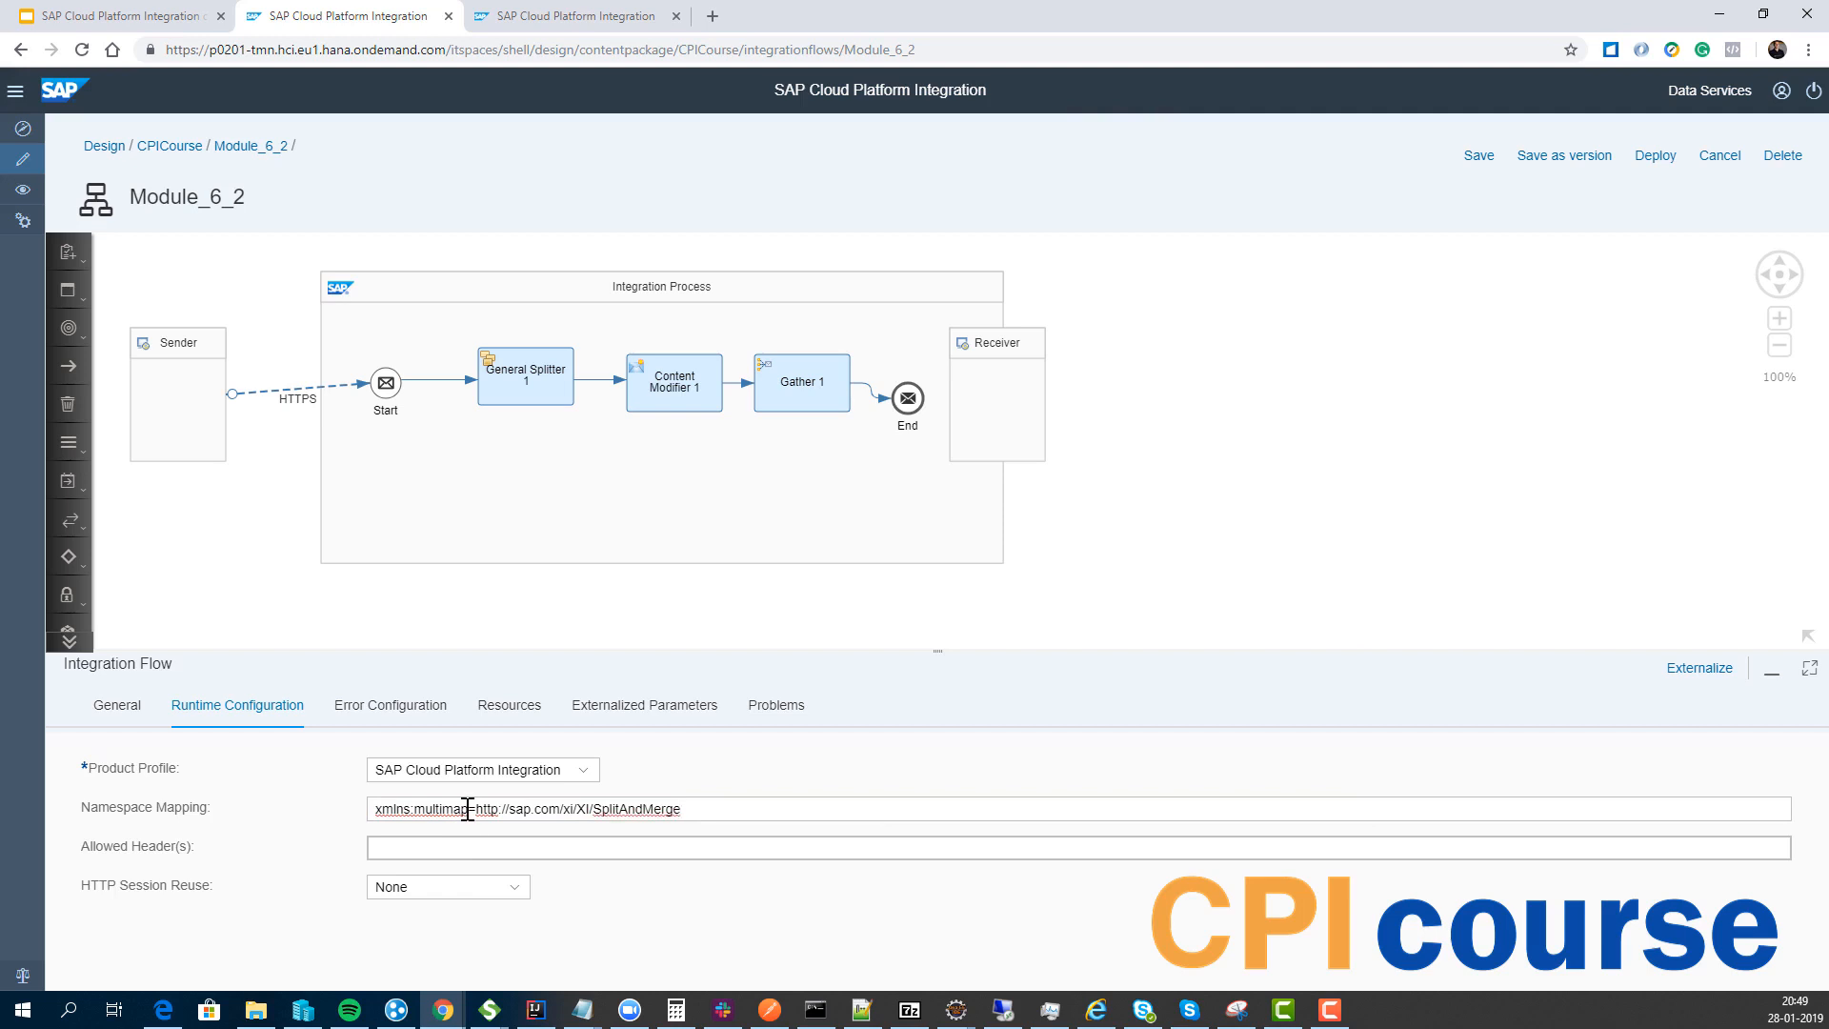
{"action": "key", "text": "BackSpace"}
{"action": "key", "text": "BackSpace"}
{"action": "key", "text": "BackSpace"}
{"action": "key", "text": "BackSpace"}
{"action": "key", "text": "BackSpace"}
{"action": "key", "text": "BackSpace"}
{"action": "key", "text": "BackSpace"}
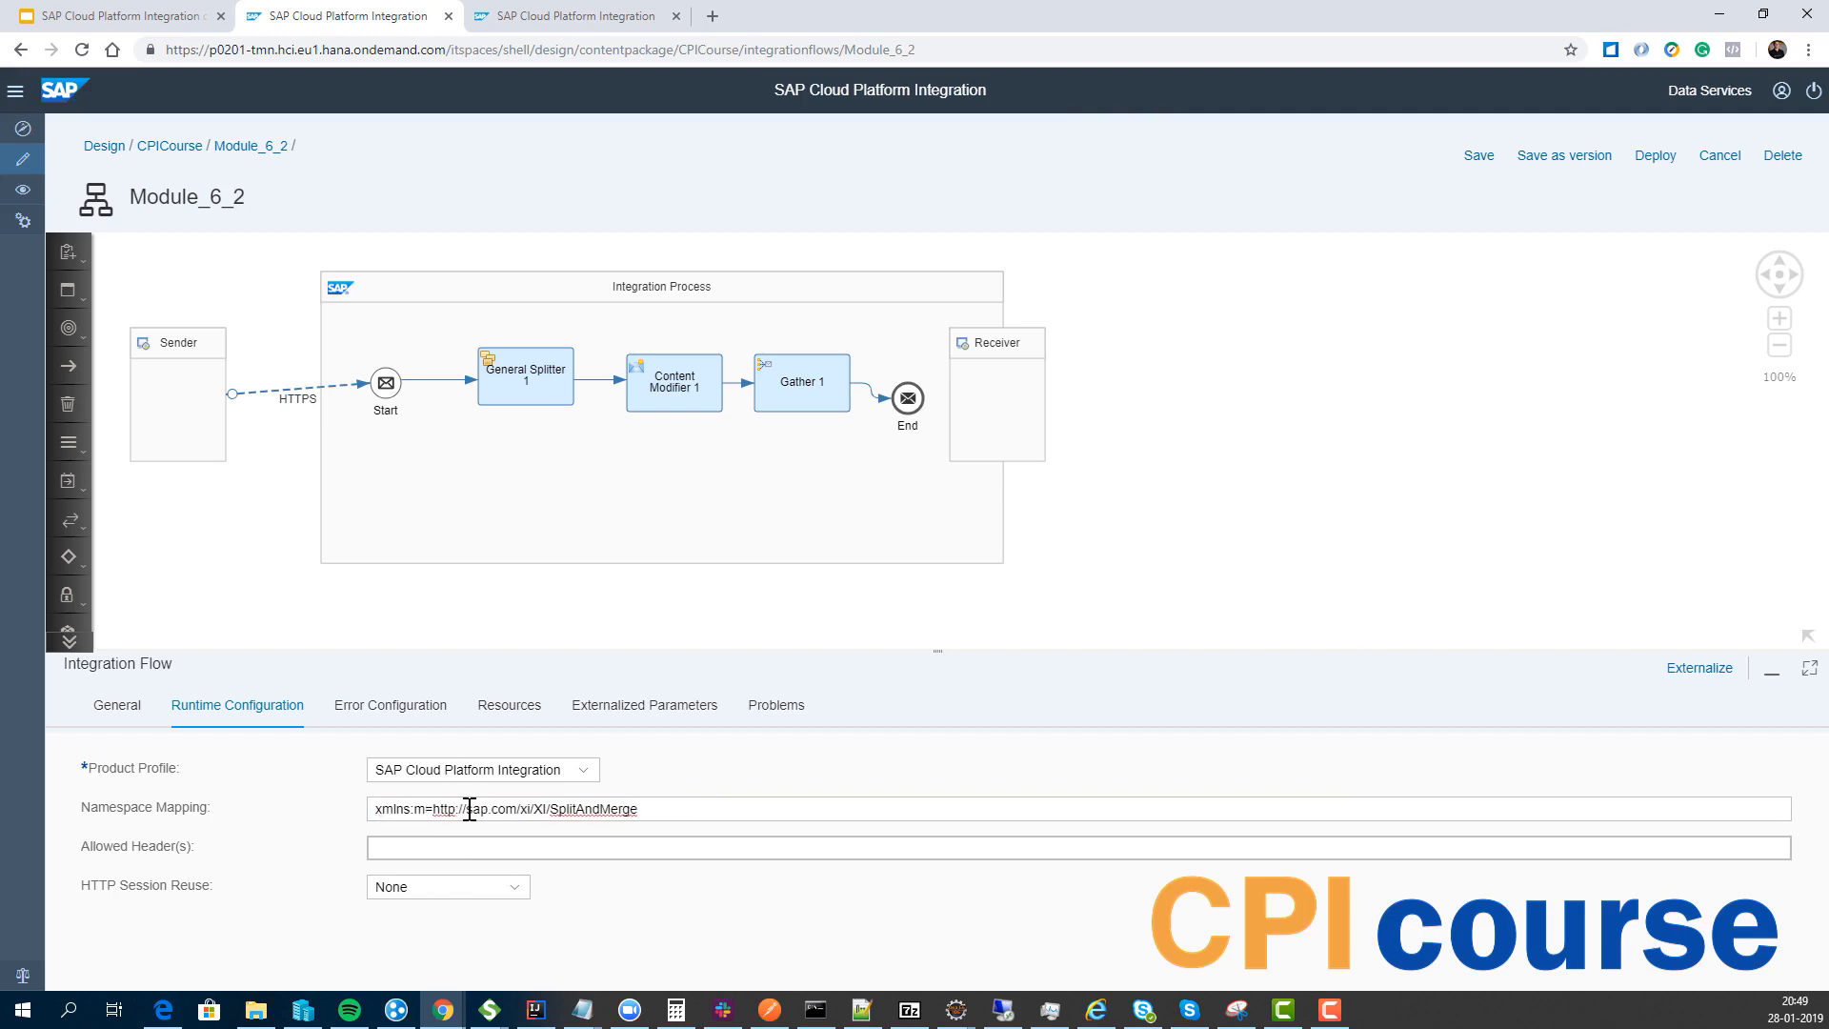
{"action": "type", "text": "m"}
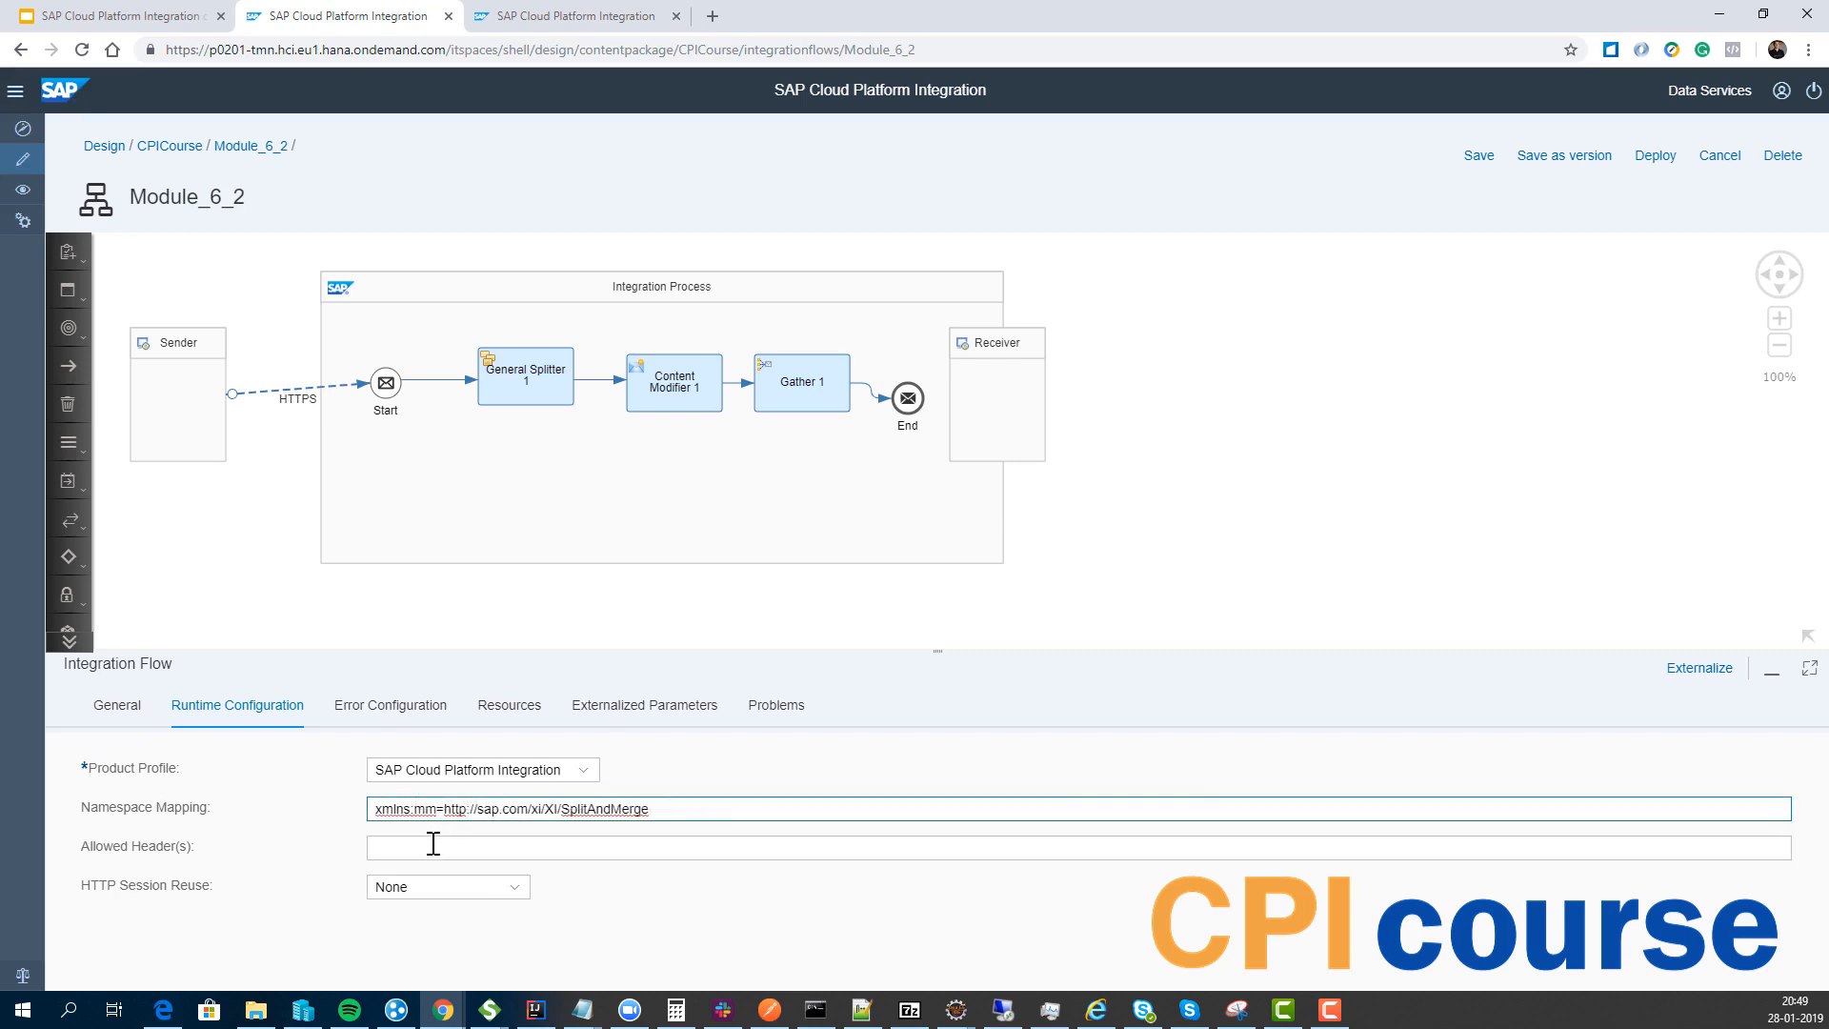
{"action": "left_click", "coordinate": [1718, 156]}
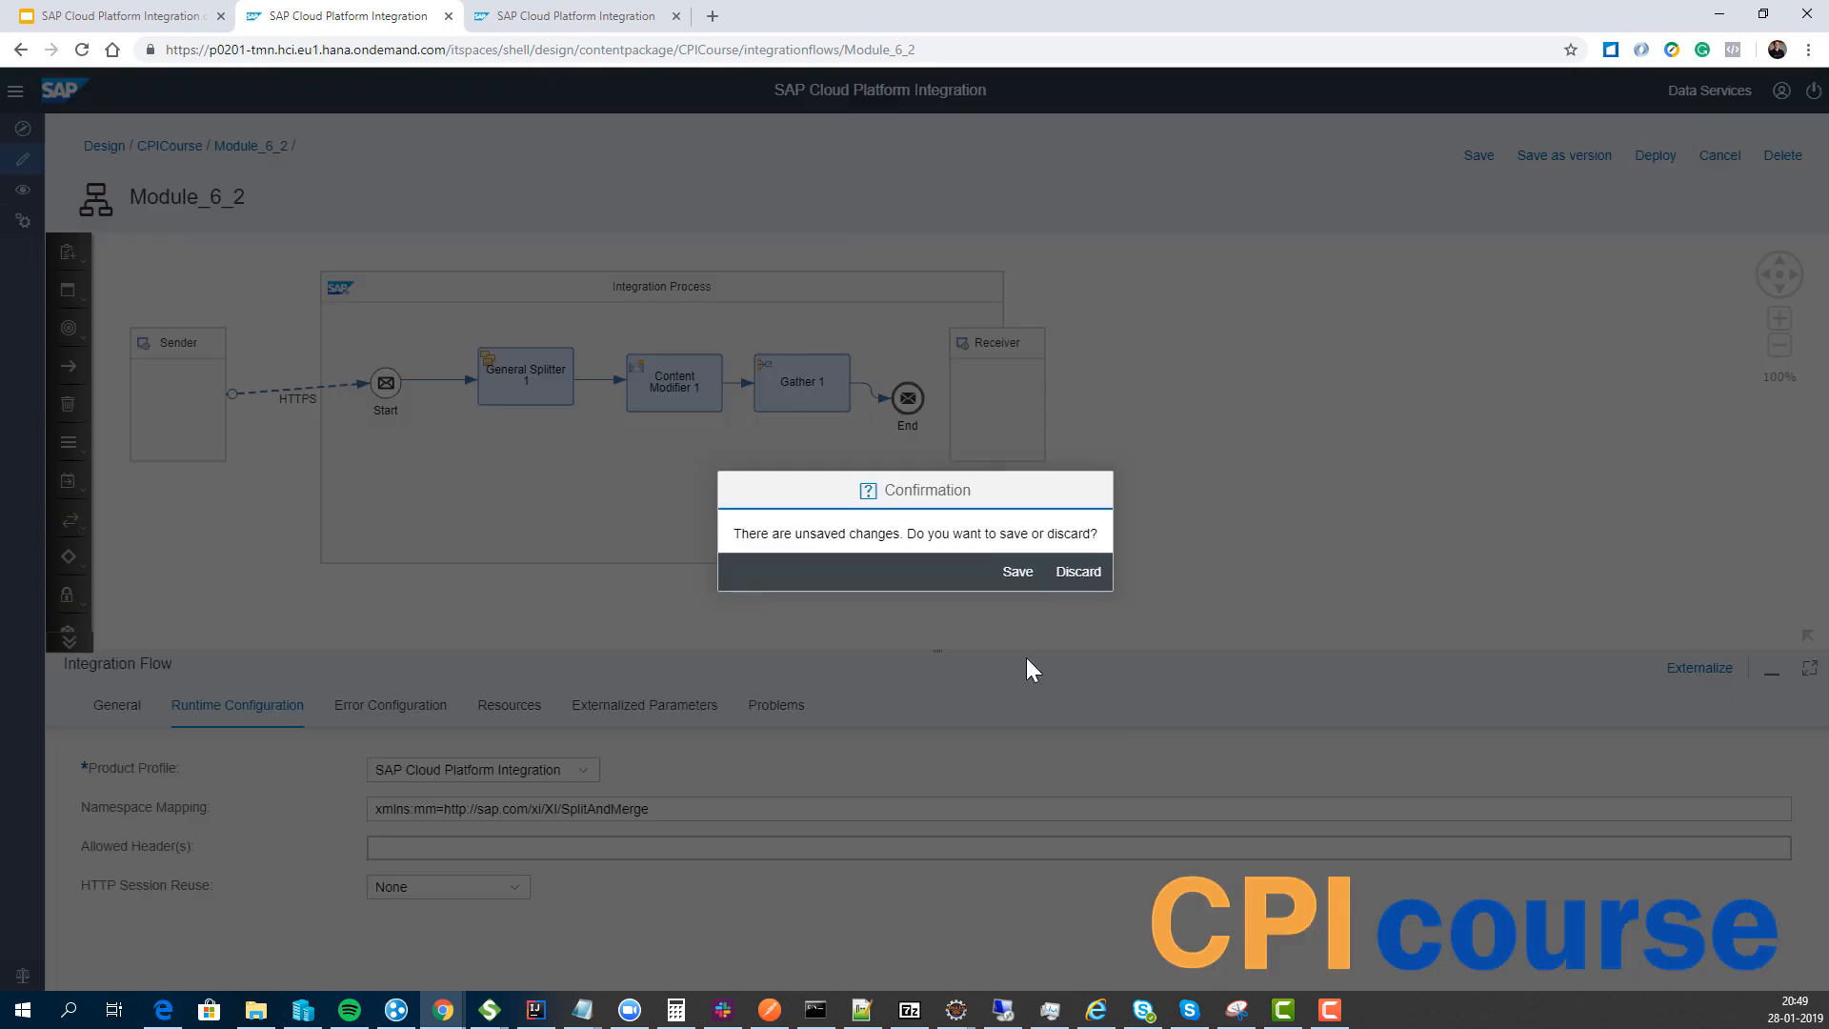
{"action": "left_click", "coordinate": [1067, 571]}
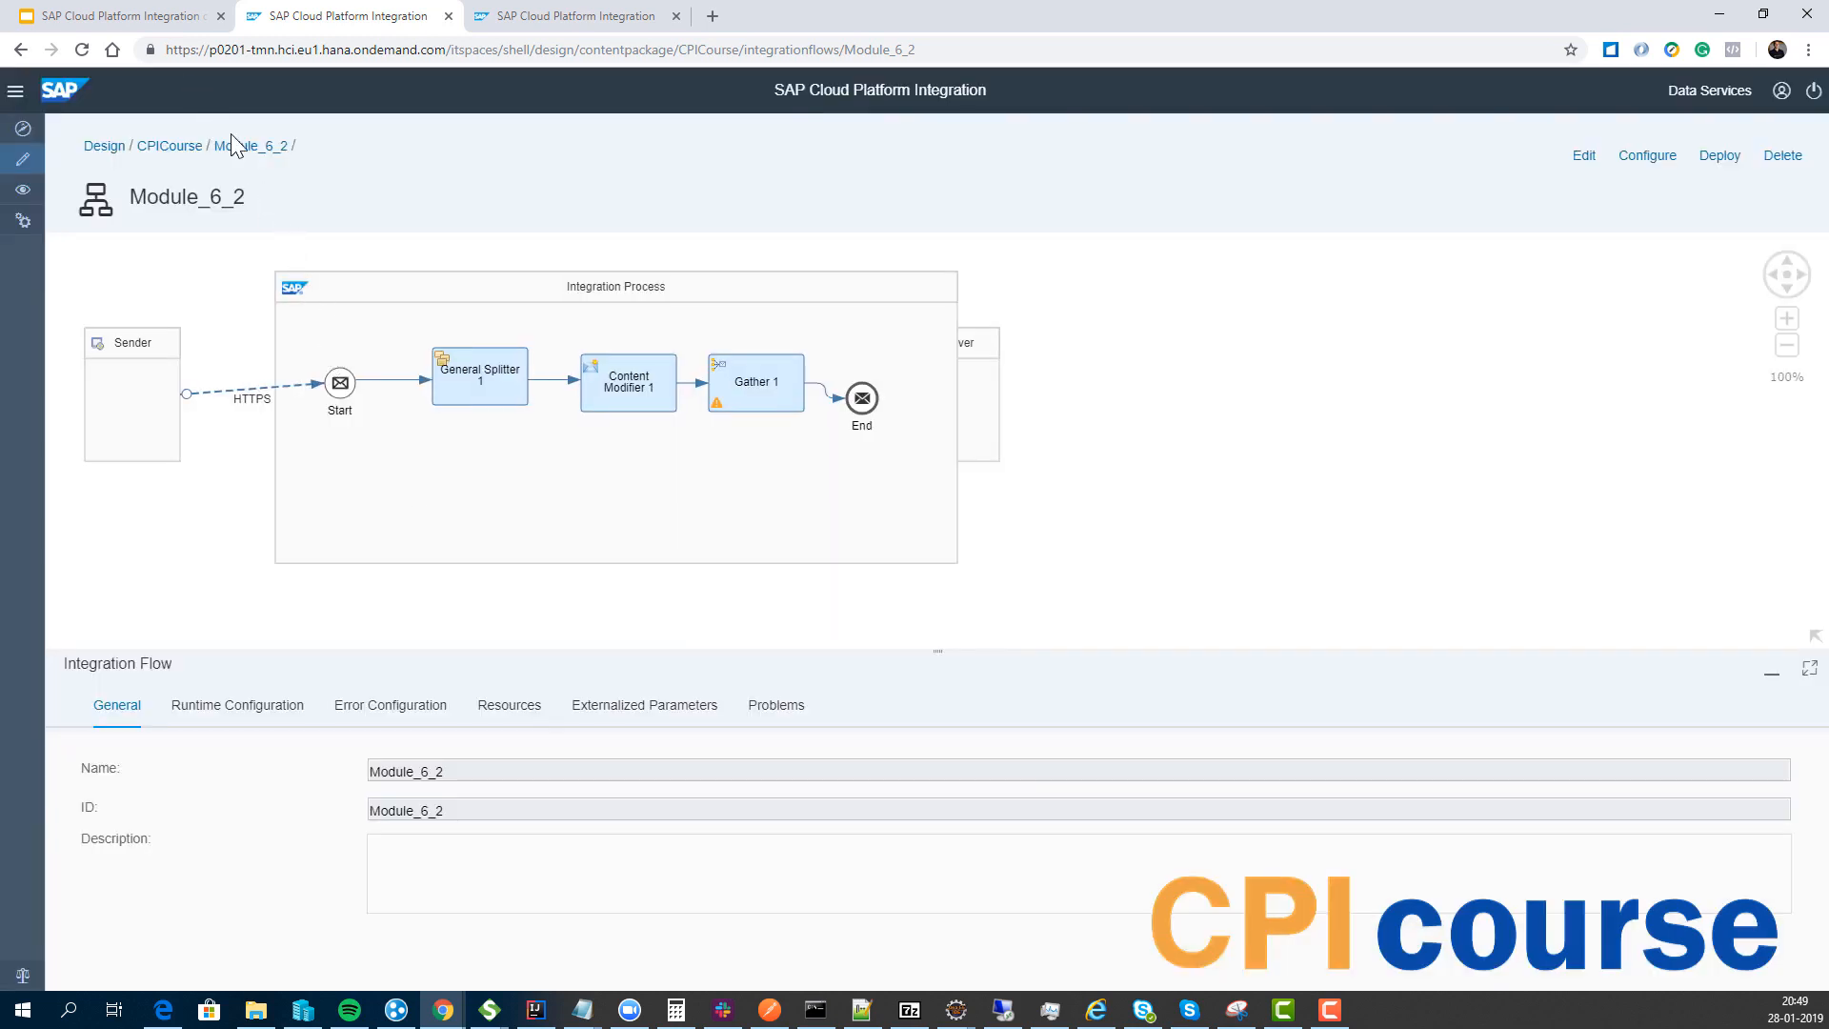
Open the deployed Module_6_2 flow in the monitoring of integration content and set its log level to Trace.
{"action": "left_click", "coordinate": [686, 23]}
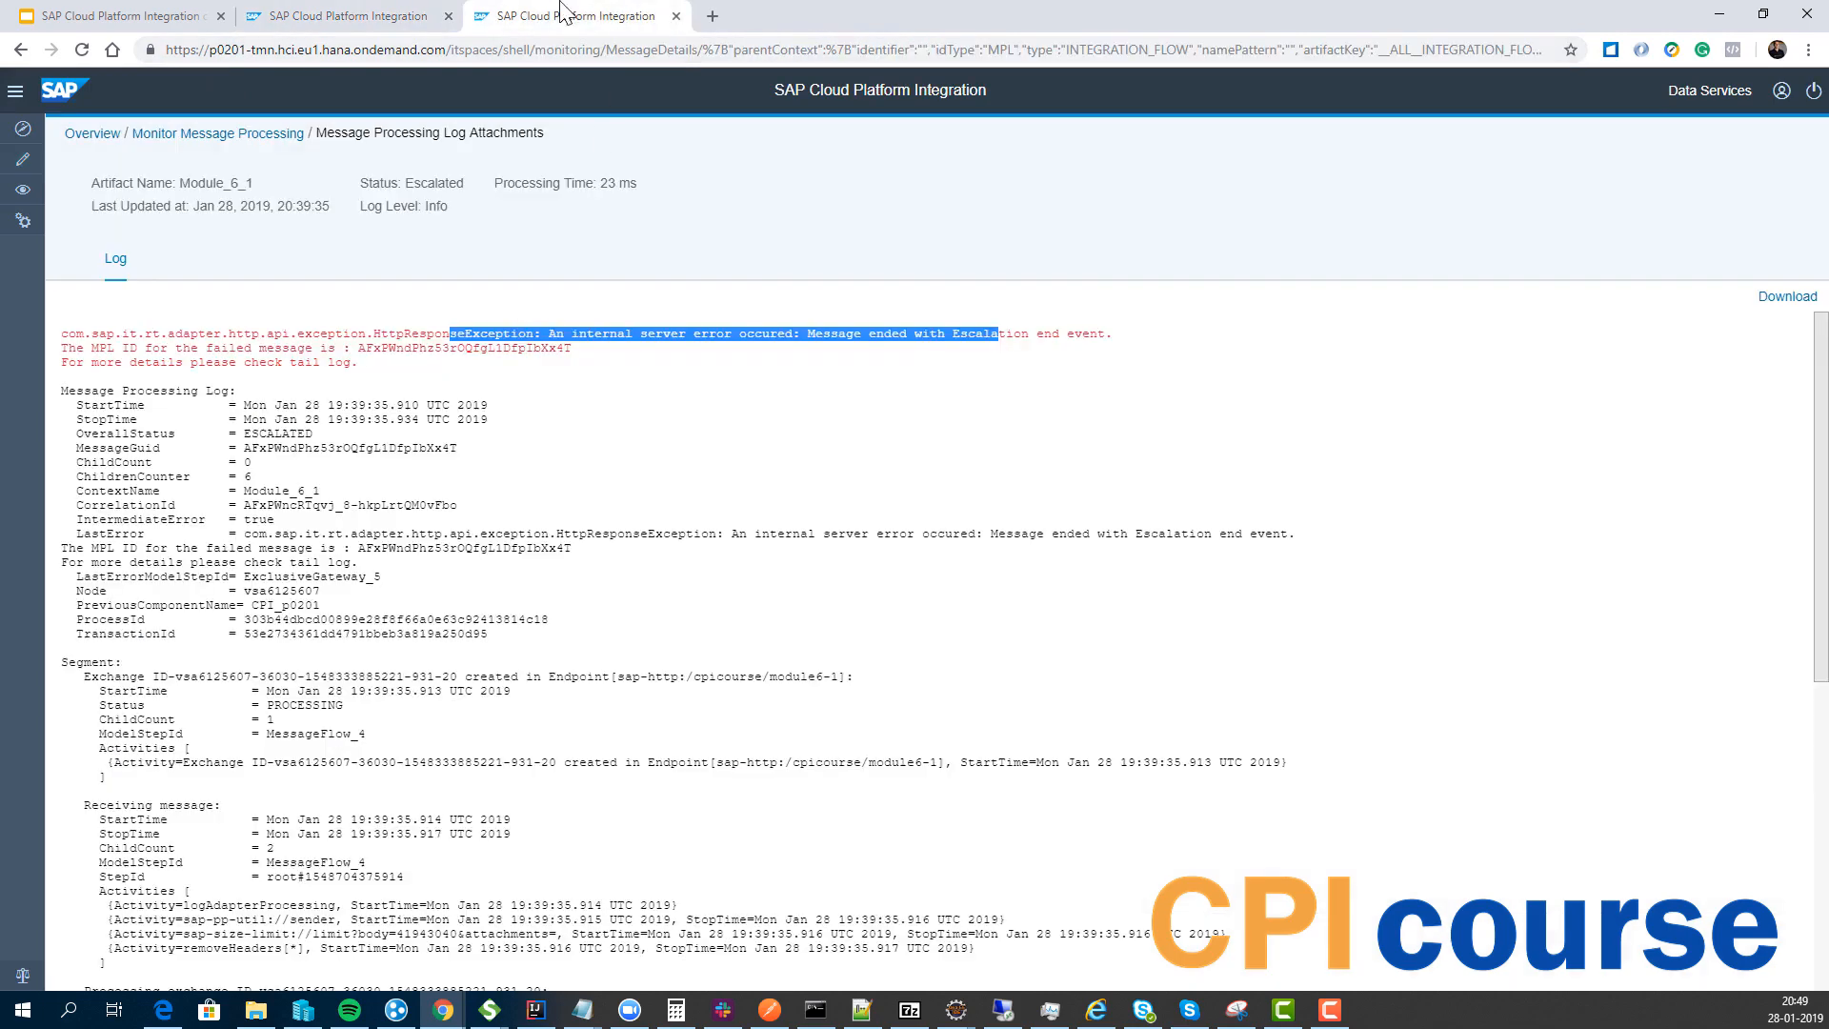
{"action": "left_click", "coordinate": [345, 16]}
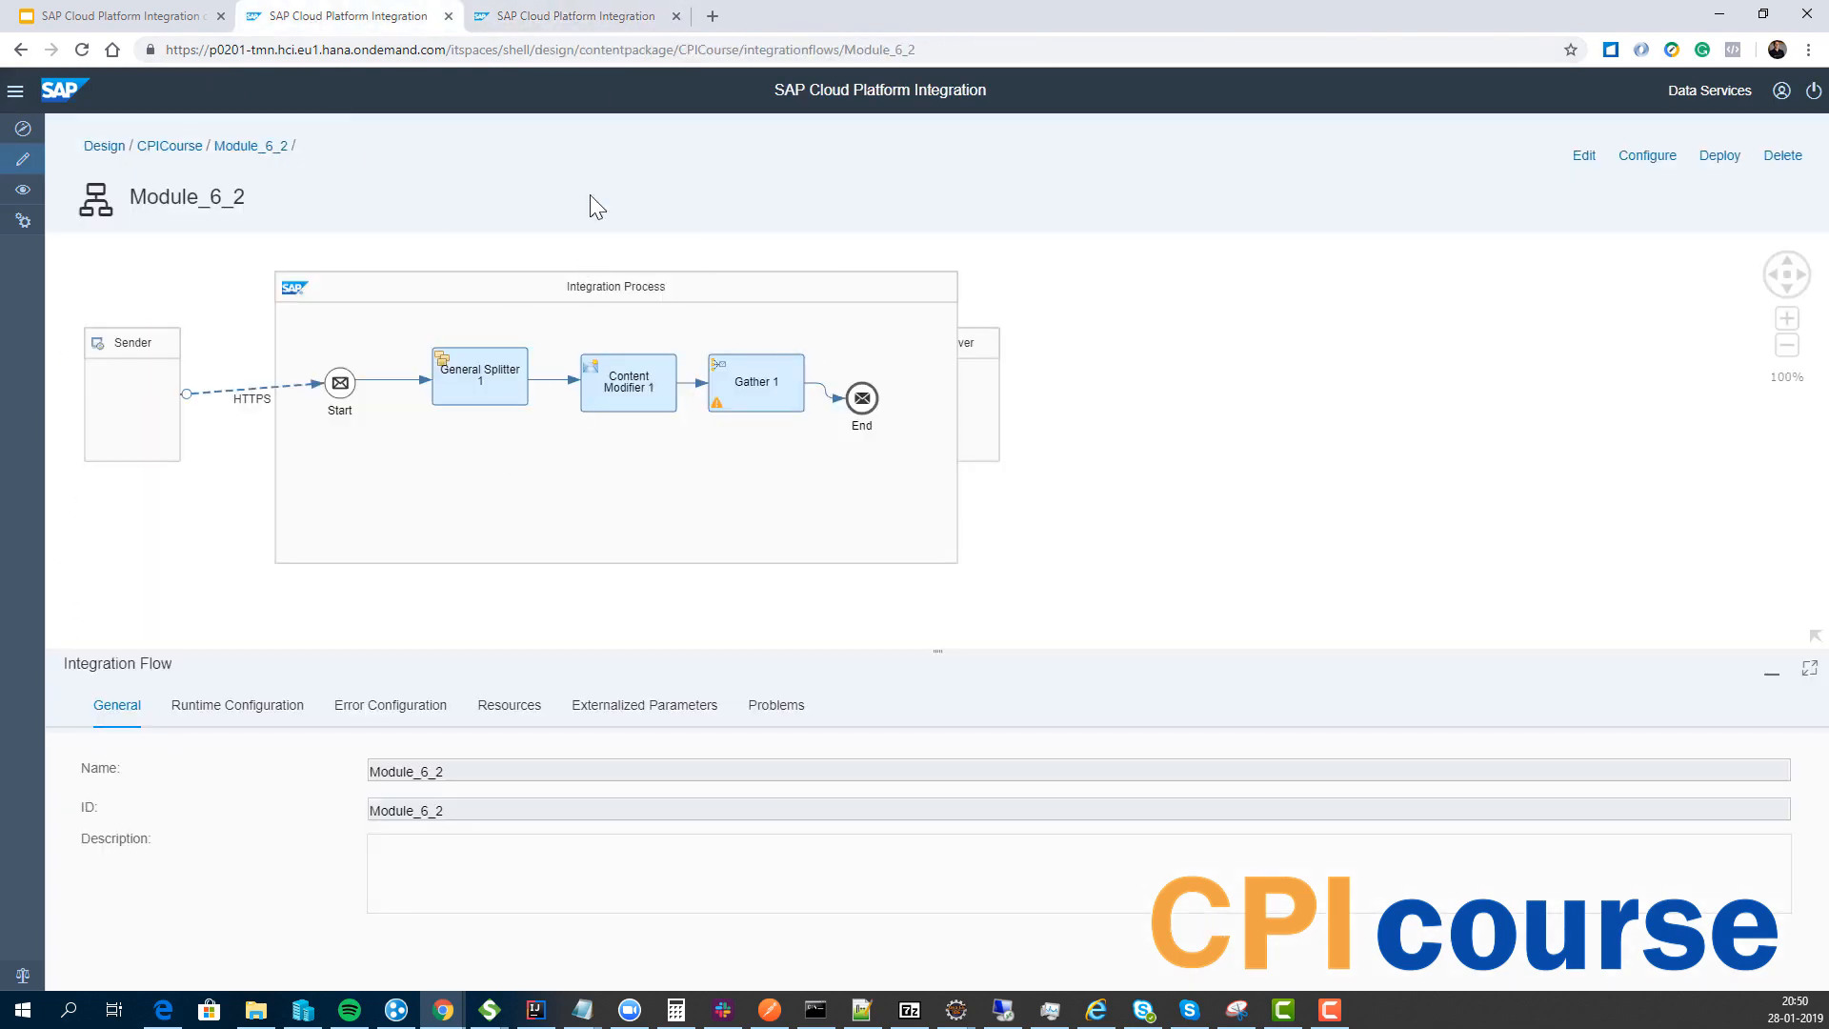
{"action": "left_click", "coordinate": [562, 17]}
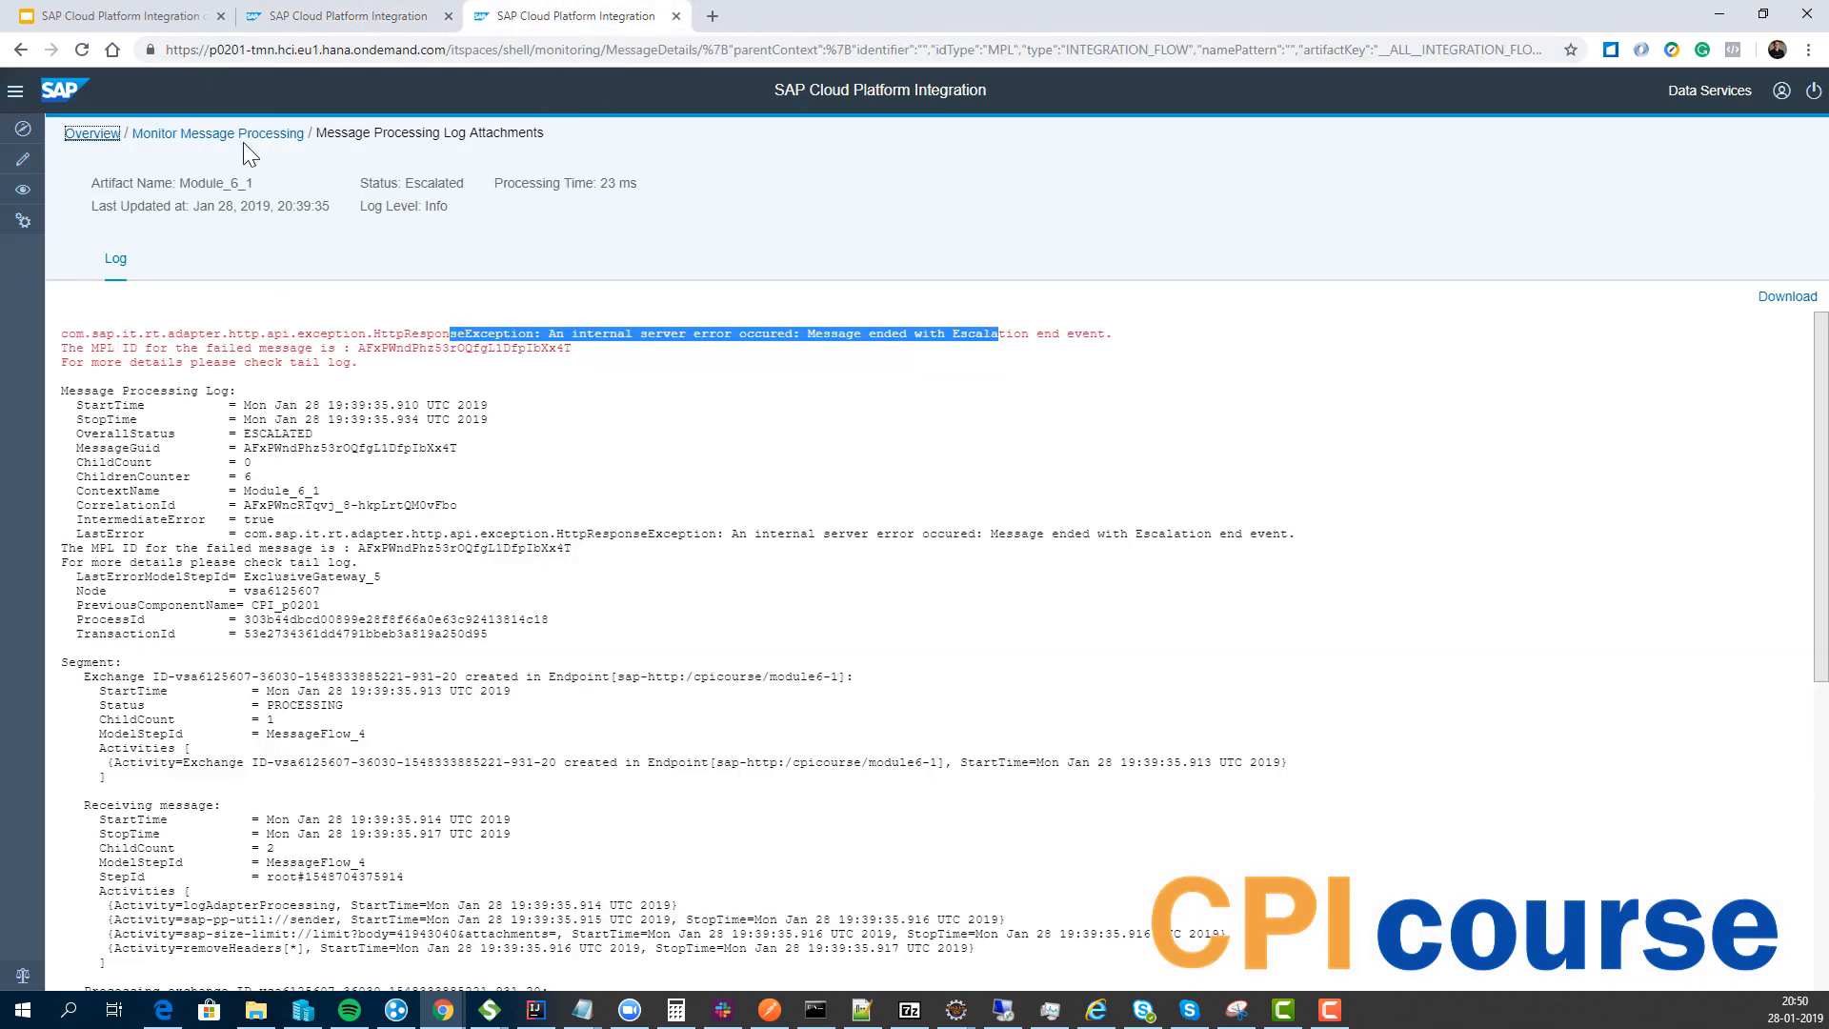
{"action": "left_click", "coordinate": [243, 141]}
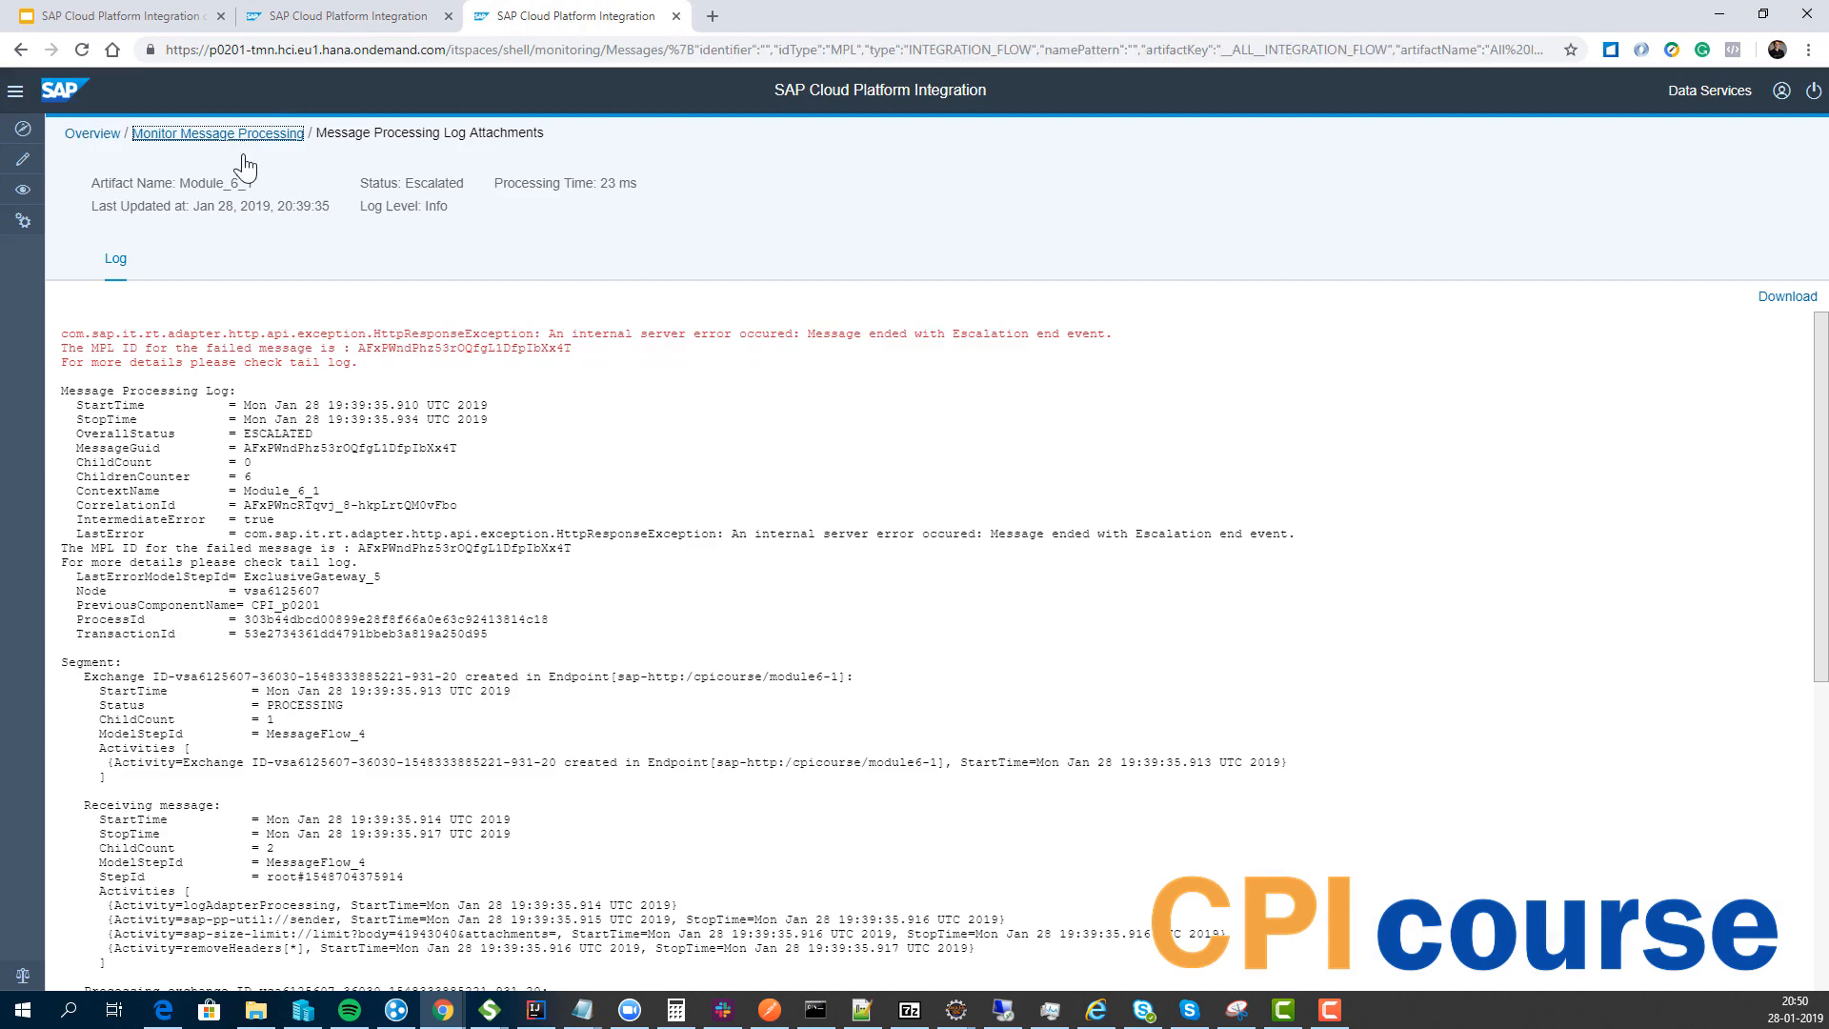
{"action": "left_click", "coordinate": [40, 202]}
{"action": "left_click", "coordinate": [167, 524]}
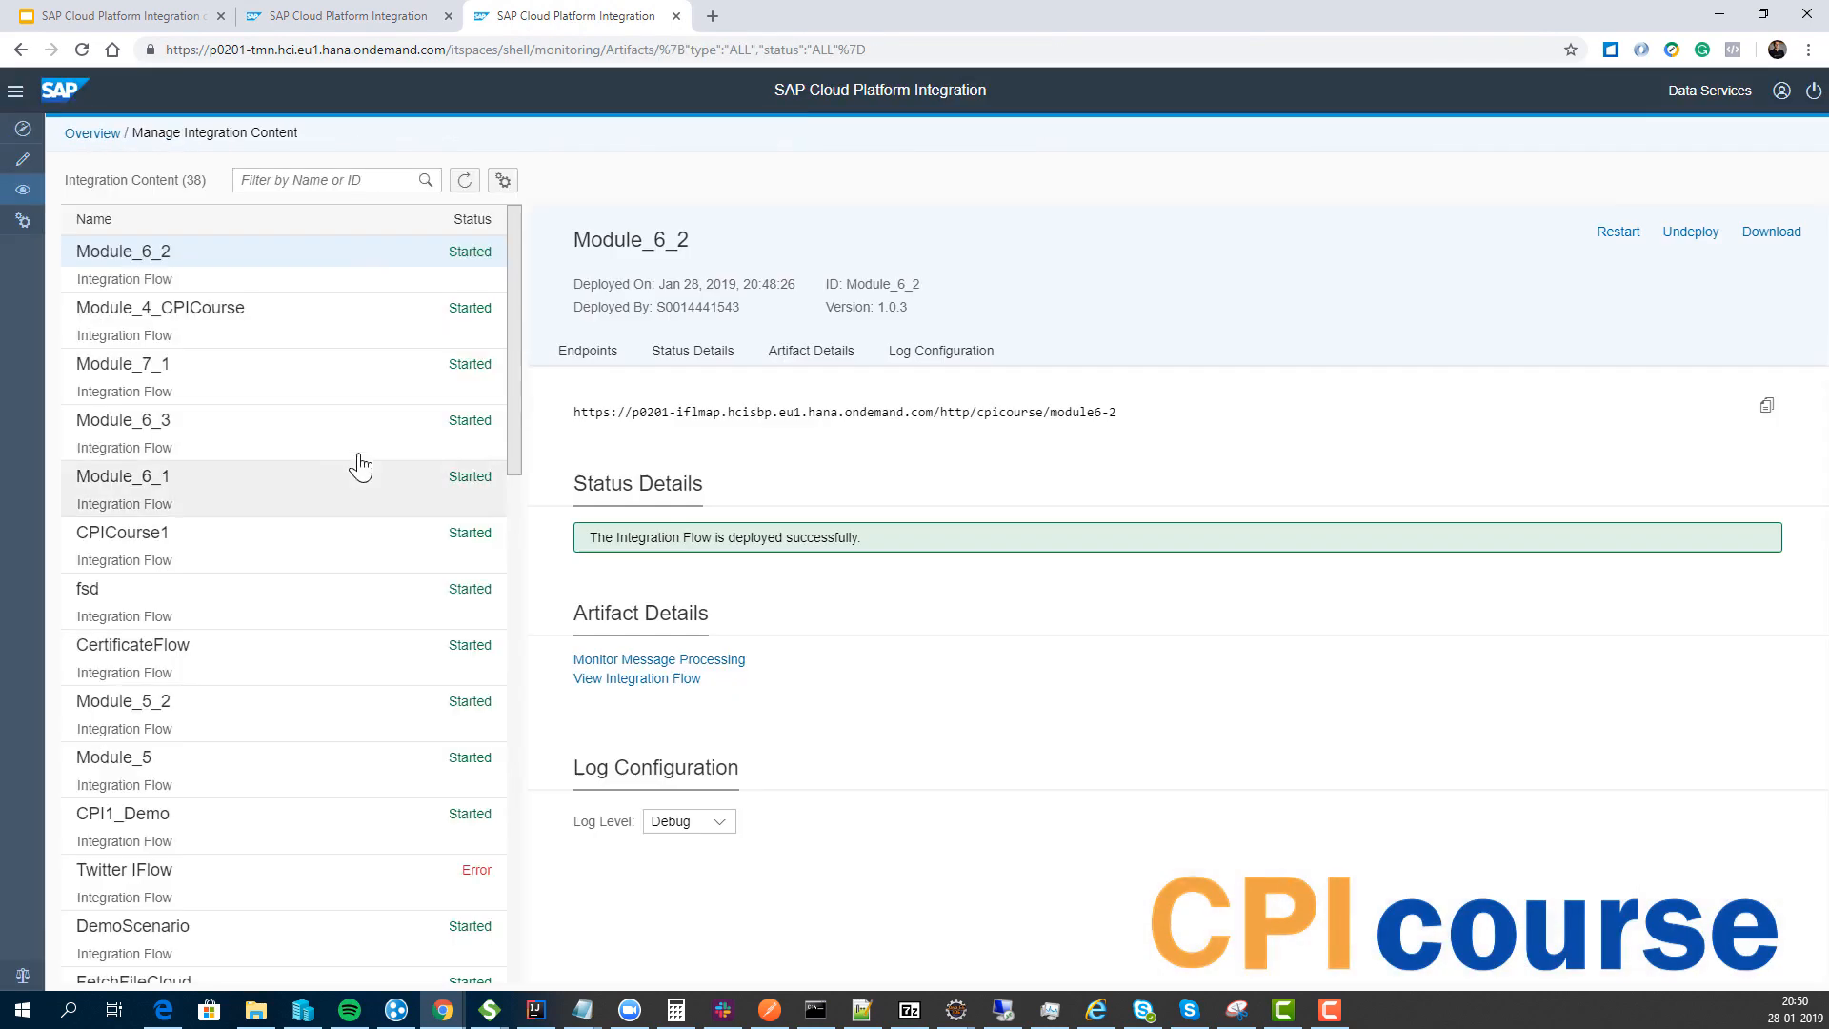
{"action": "left_click", "coordinate": [695, 825]}
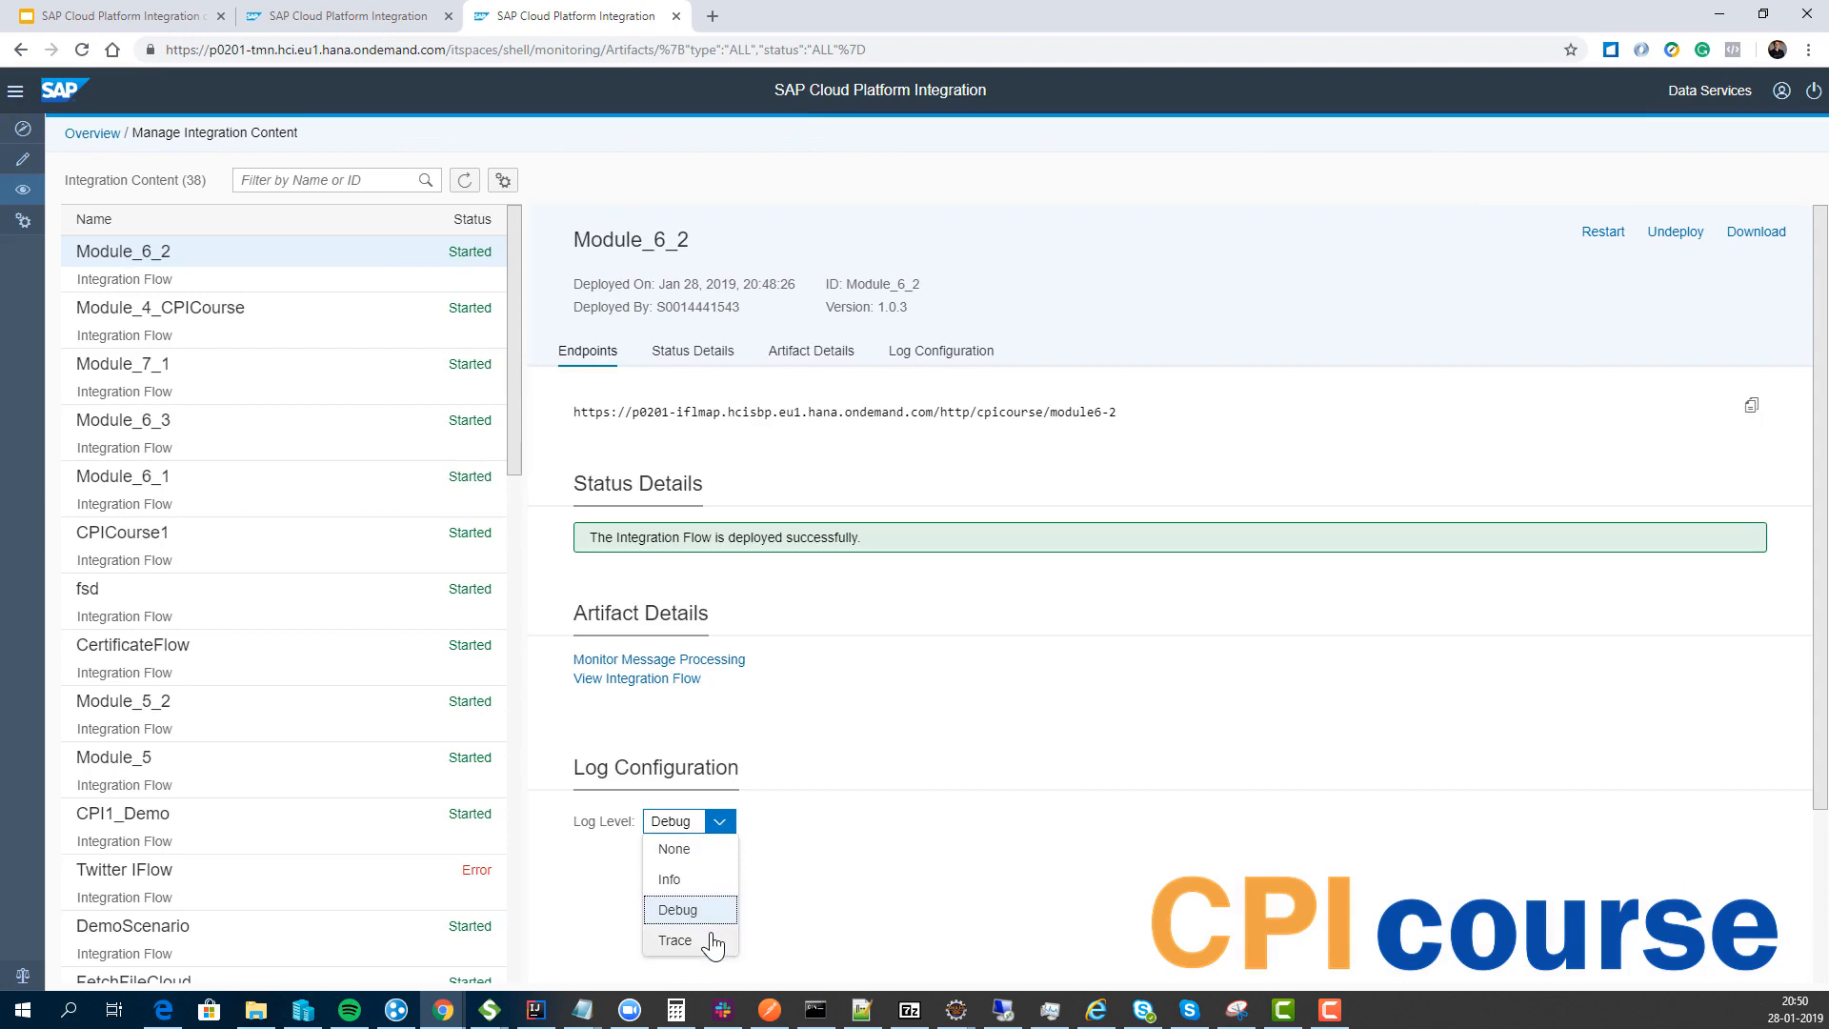
{"action": "left_click", "coordinate": [676, 940]}
{"action": "left_click", "coordinate": [1057, 585]}
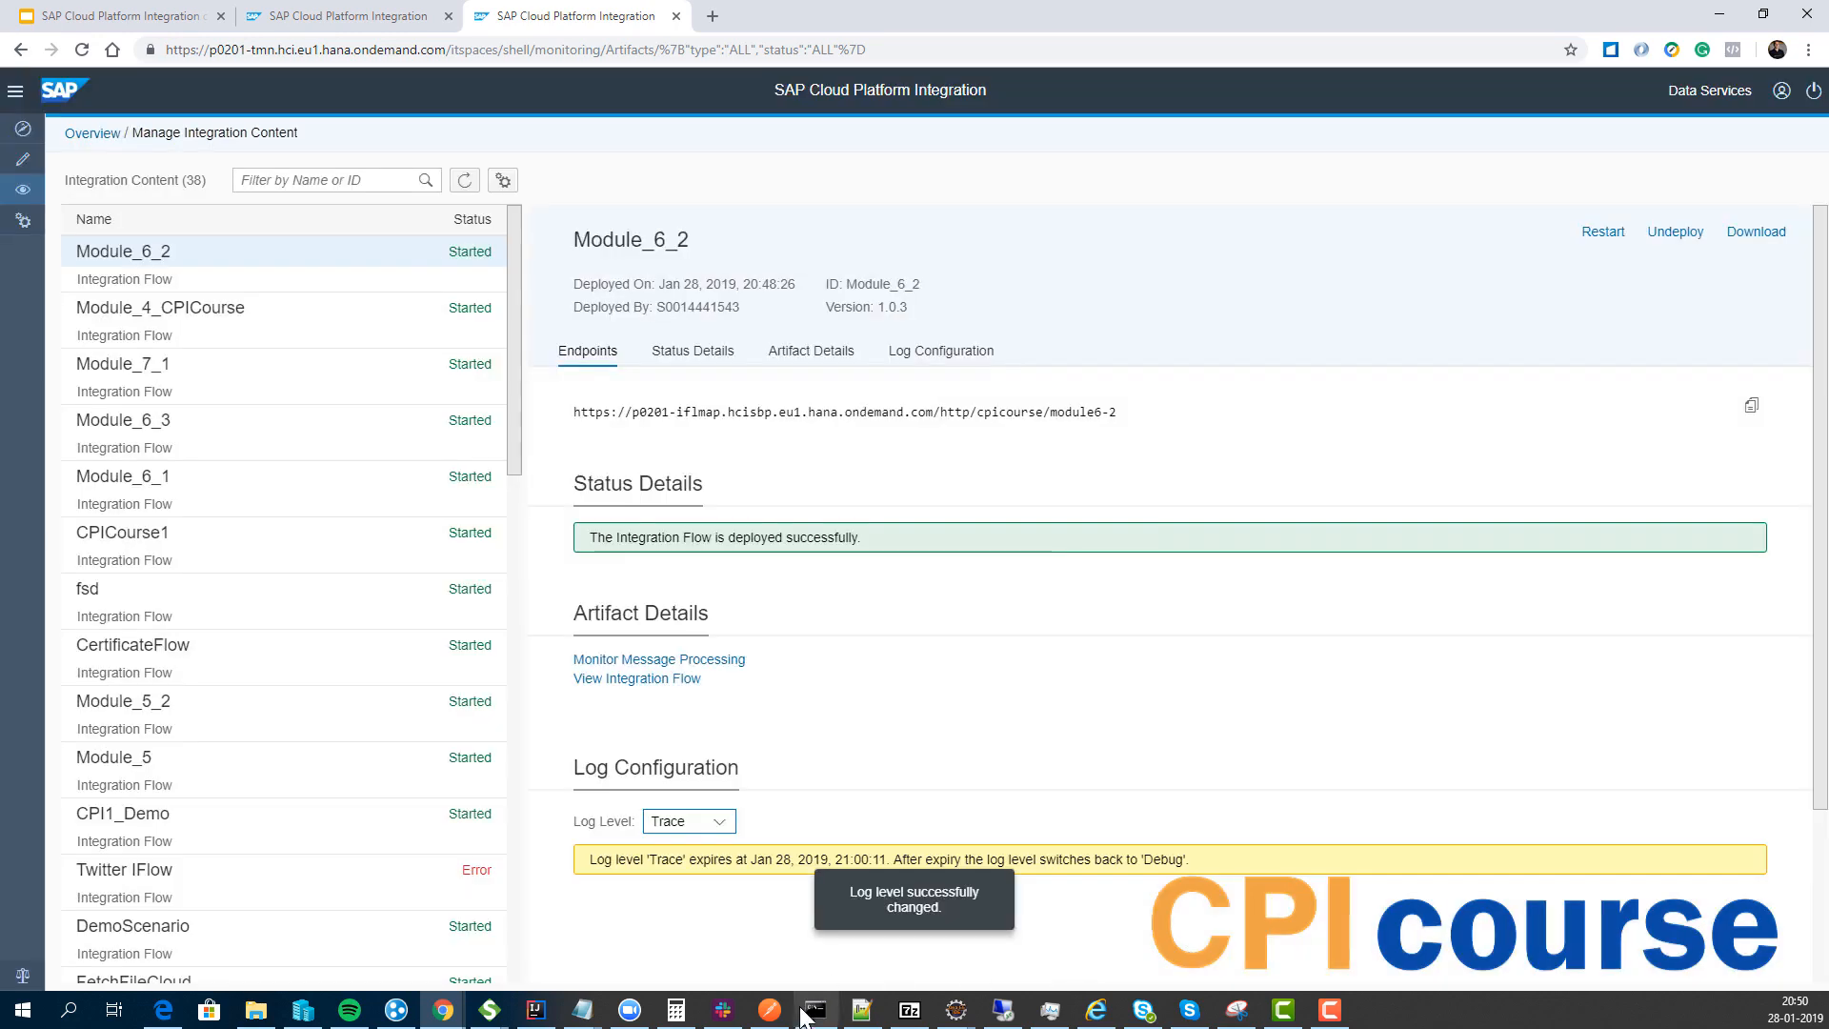
Resend the module6-2 request in Postman and open the newest Module_6_2 message in the browser's message processing monitor.
{"action": "left_click", "coordinate": [770, 1010]}
{"action": "left_click", "coordinate": [1809, 289]}
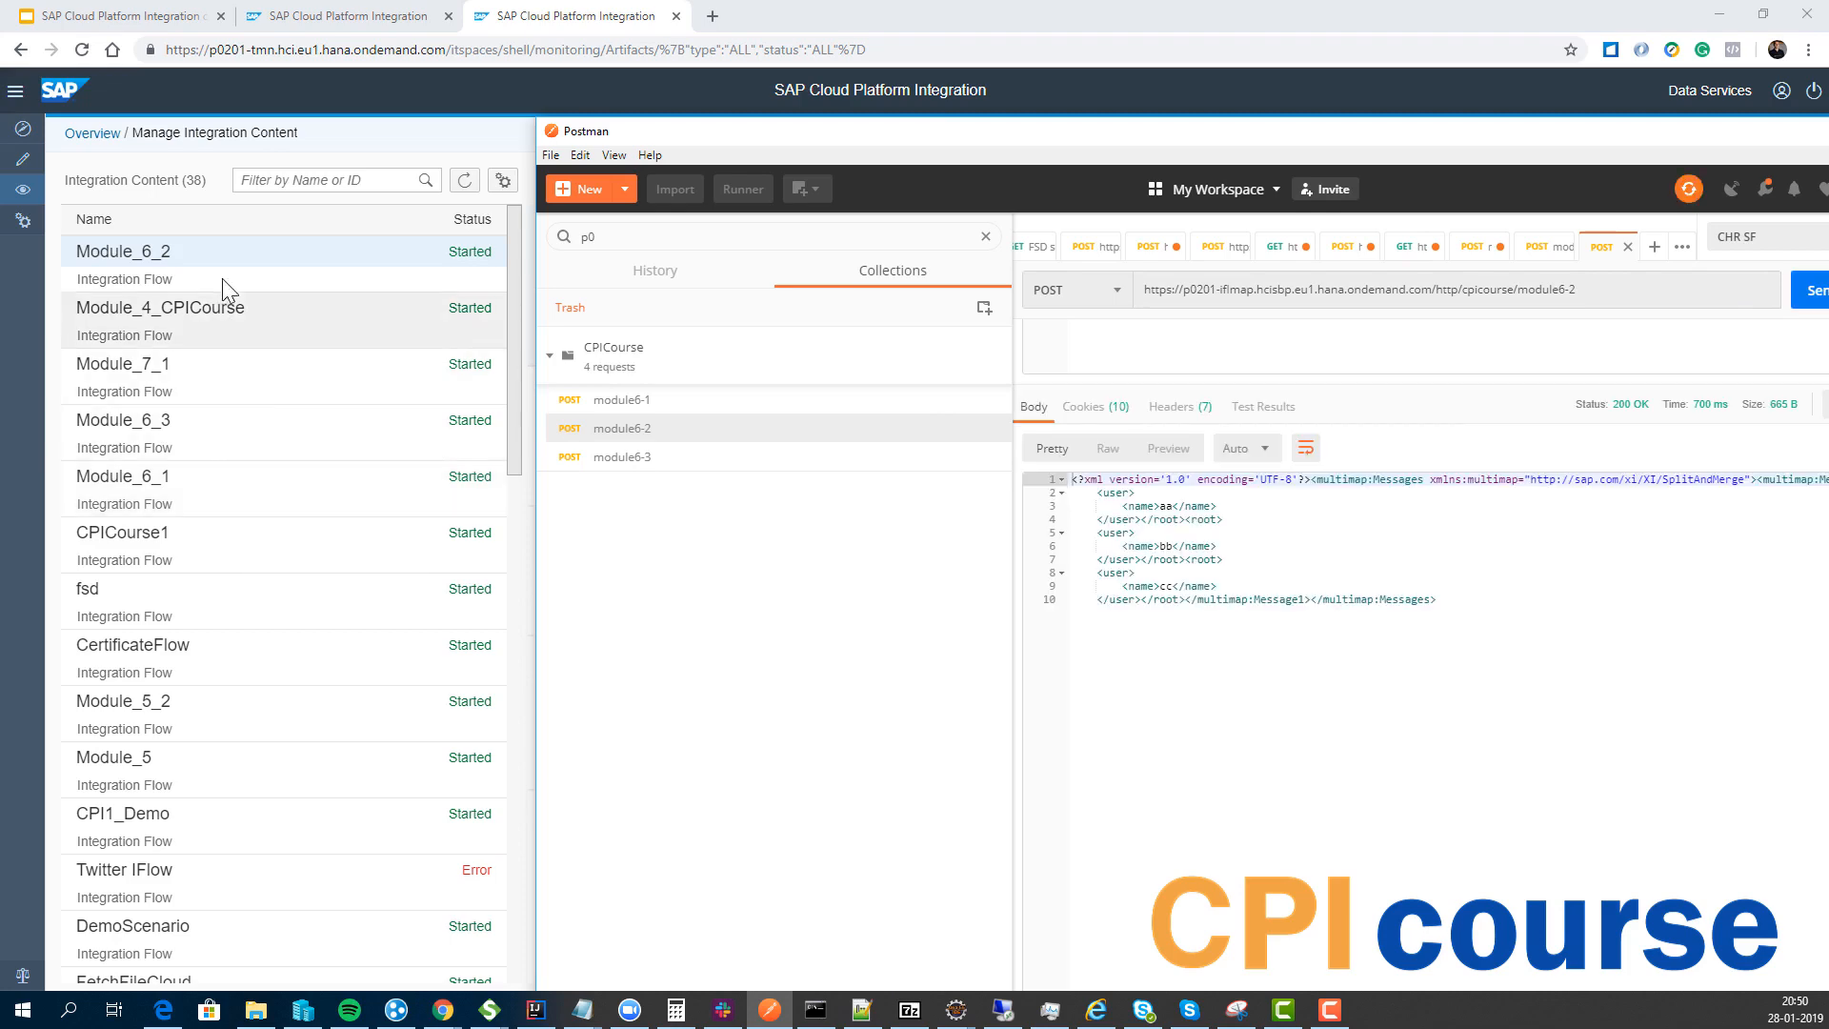
{"action": "left_click", "coordinate": [24, 190]}
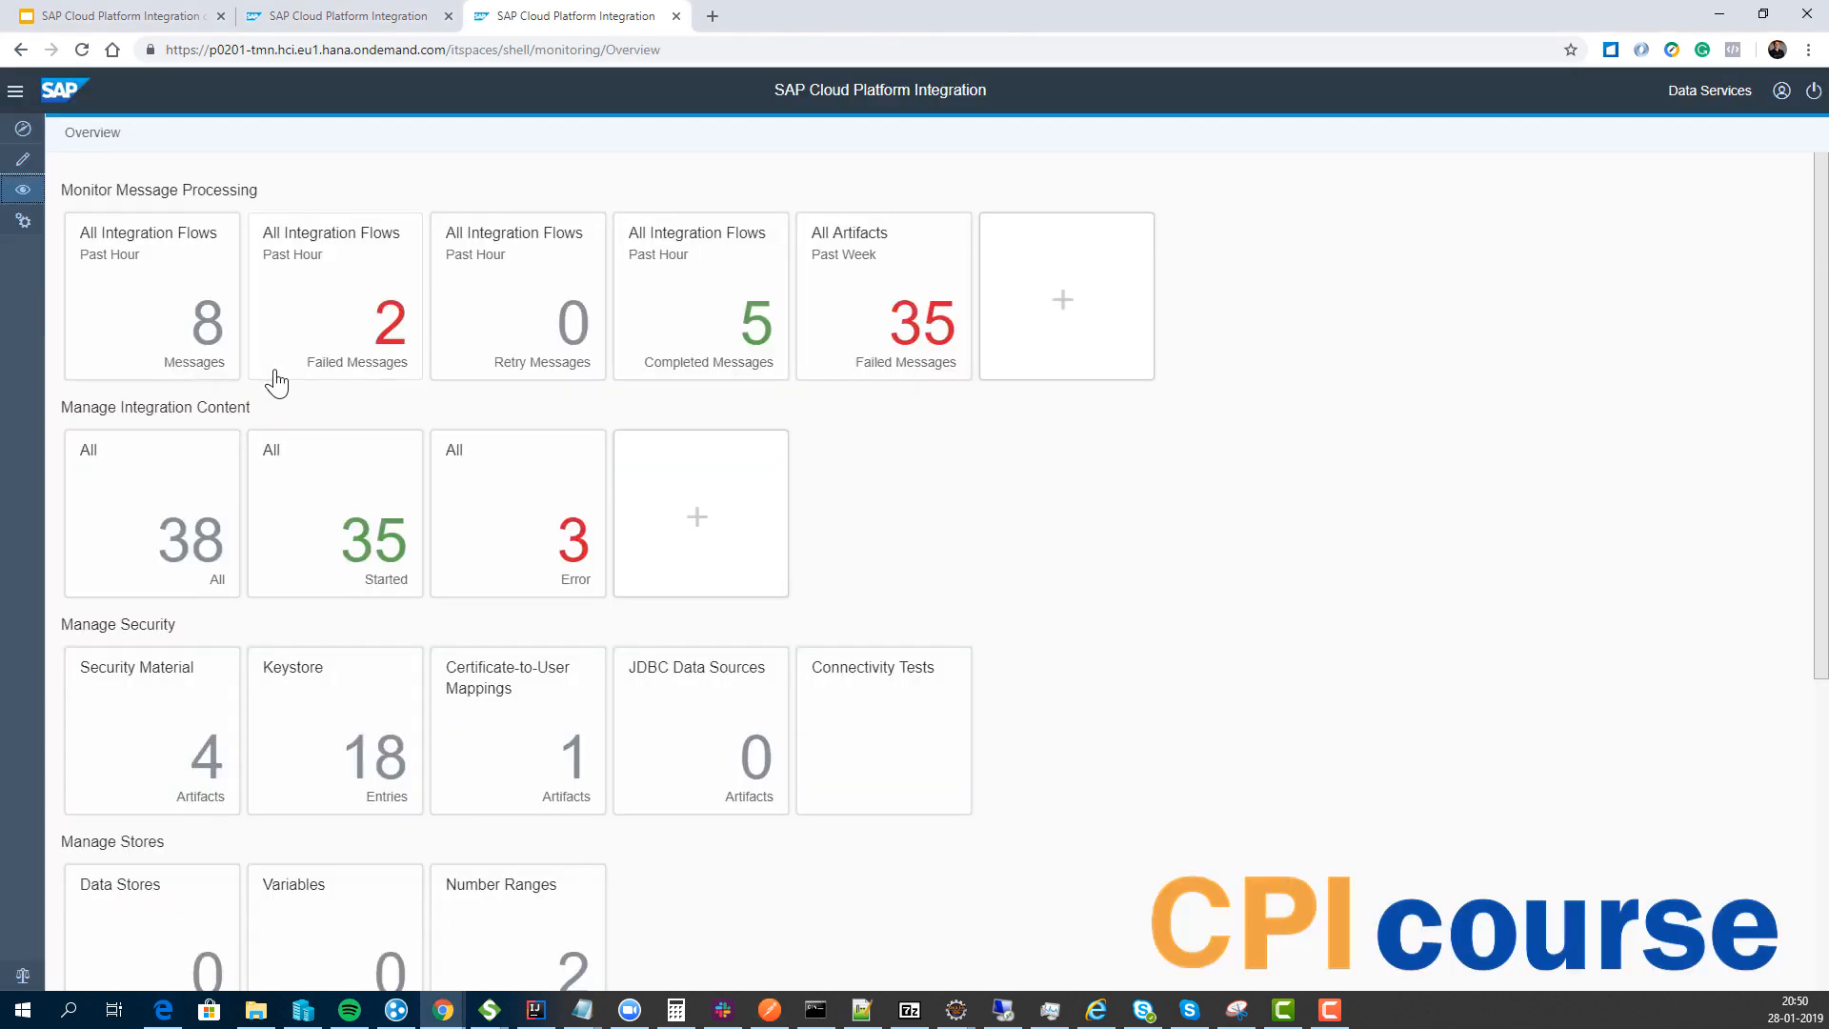
{"action": "left_click", "coordinate": [123, 327]}
{"action": "left_click", "coordinate": [404, 400]}
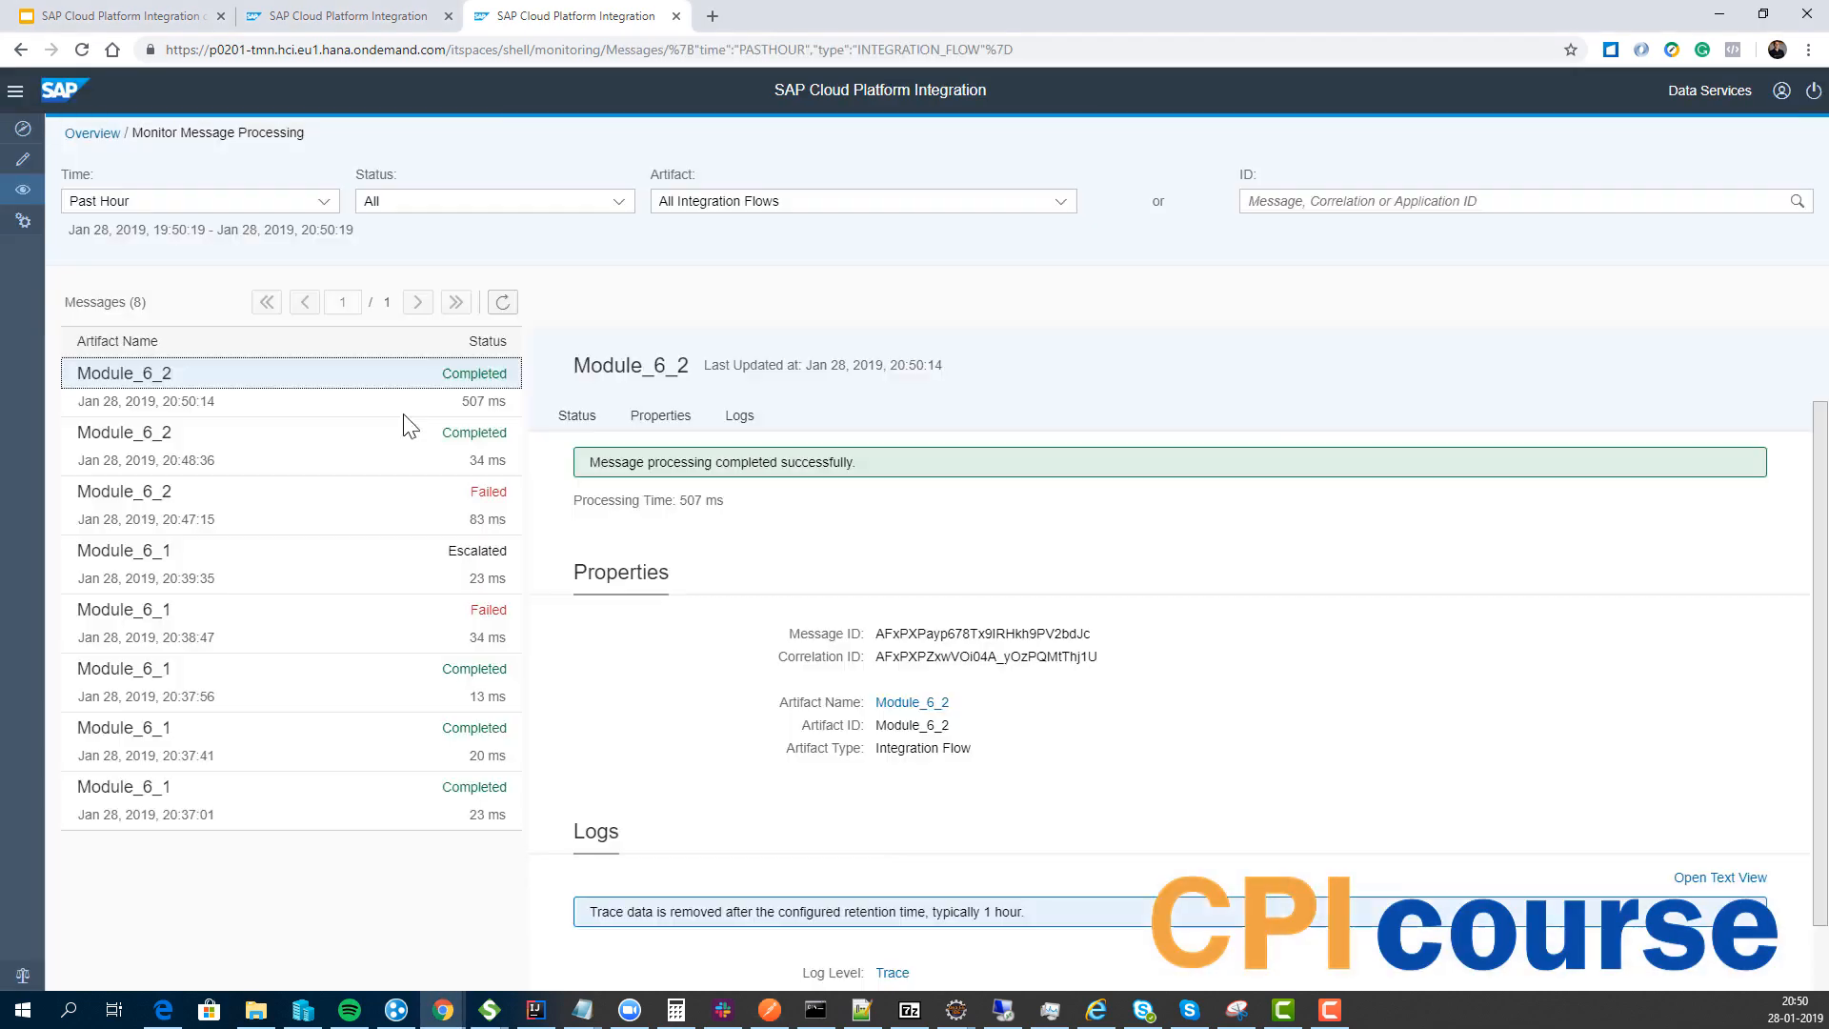
Open the trace of the newest Module_6_2 message and look through its run steps in the message content view.
{"action": "scroll", "coordinate": [949, 862], "scroll_direction": "down", "scroll_amount": 3}
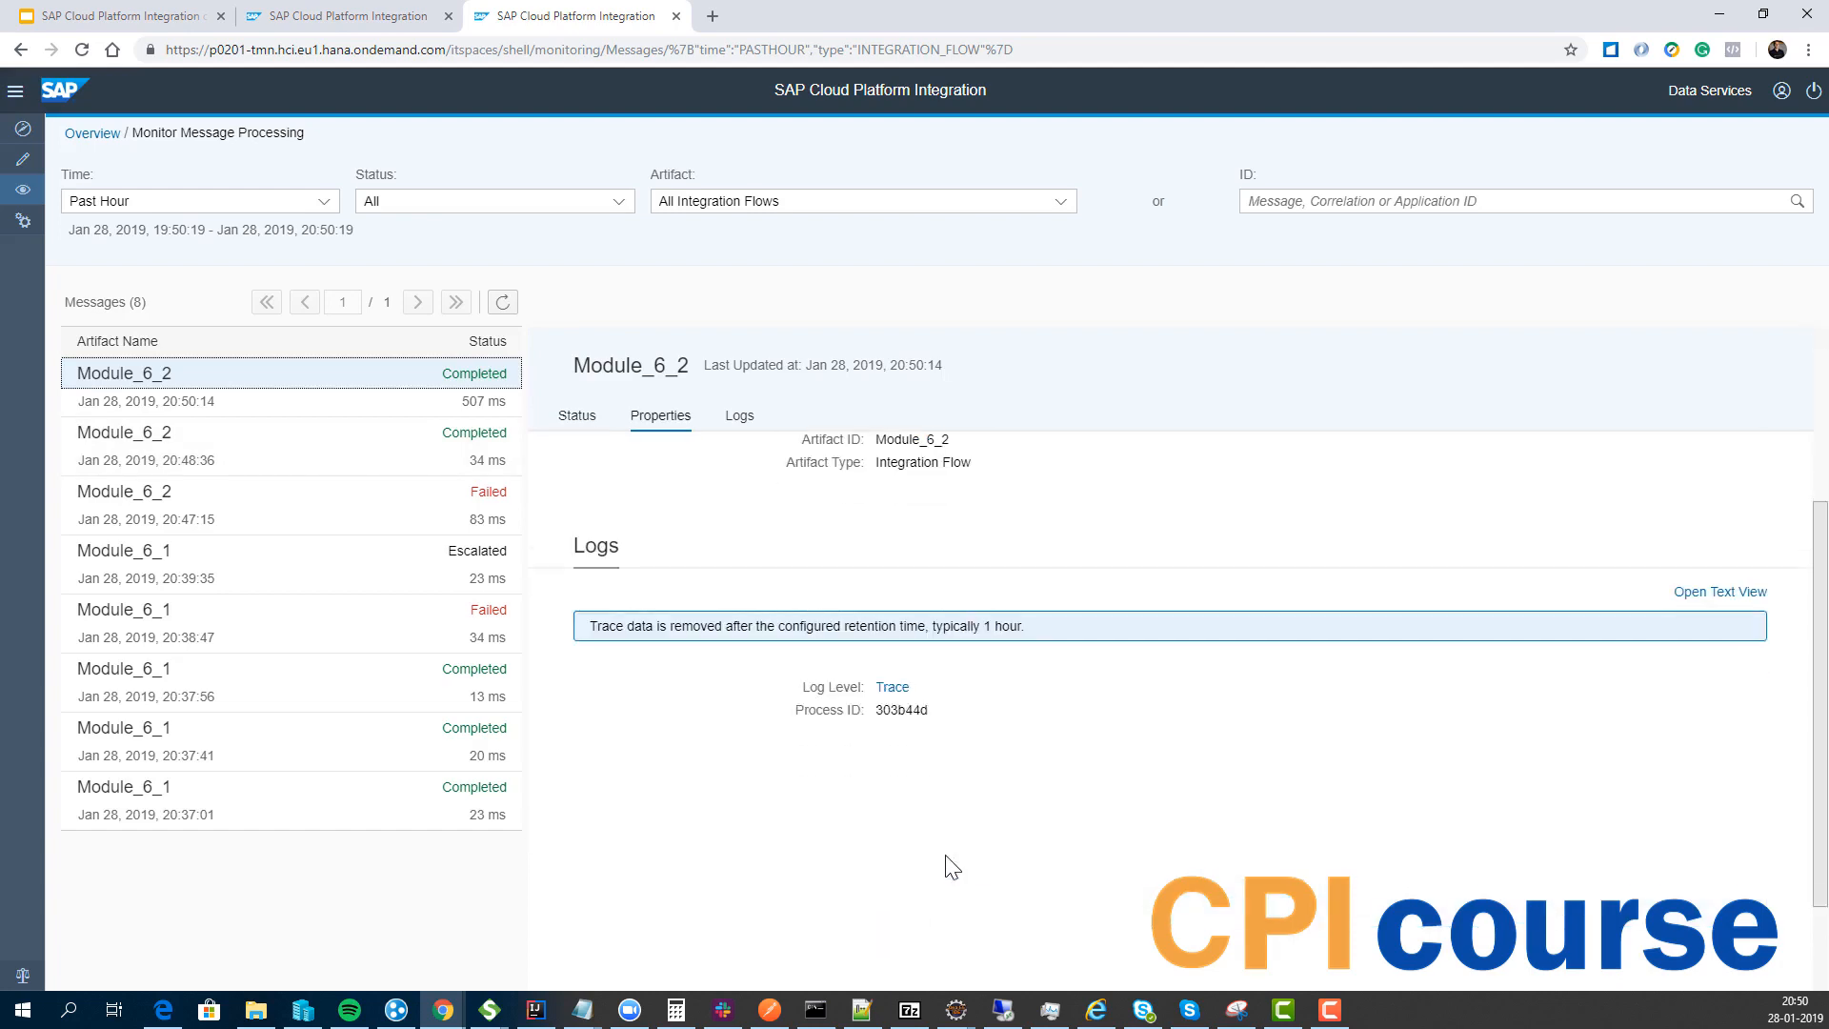
{"action": "left_click", "coordinate": [895, 689]}
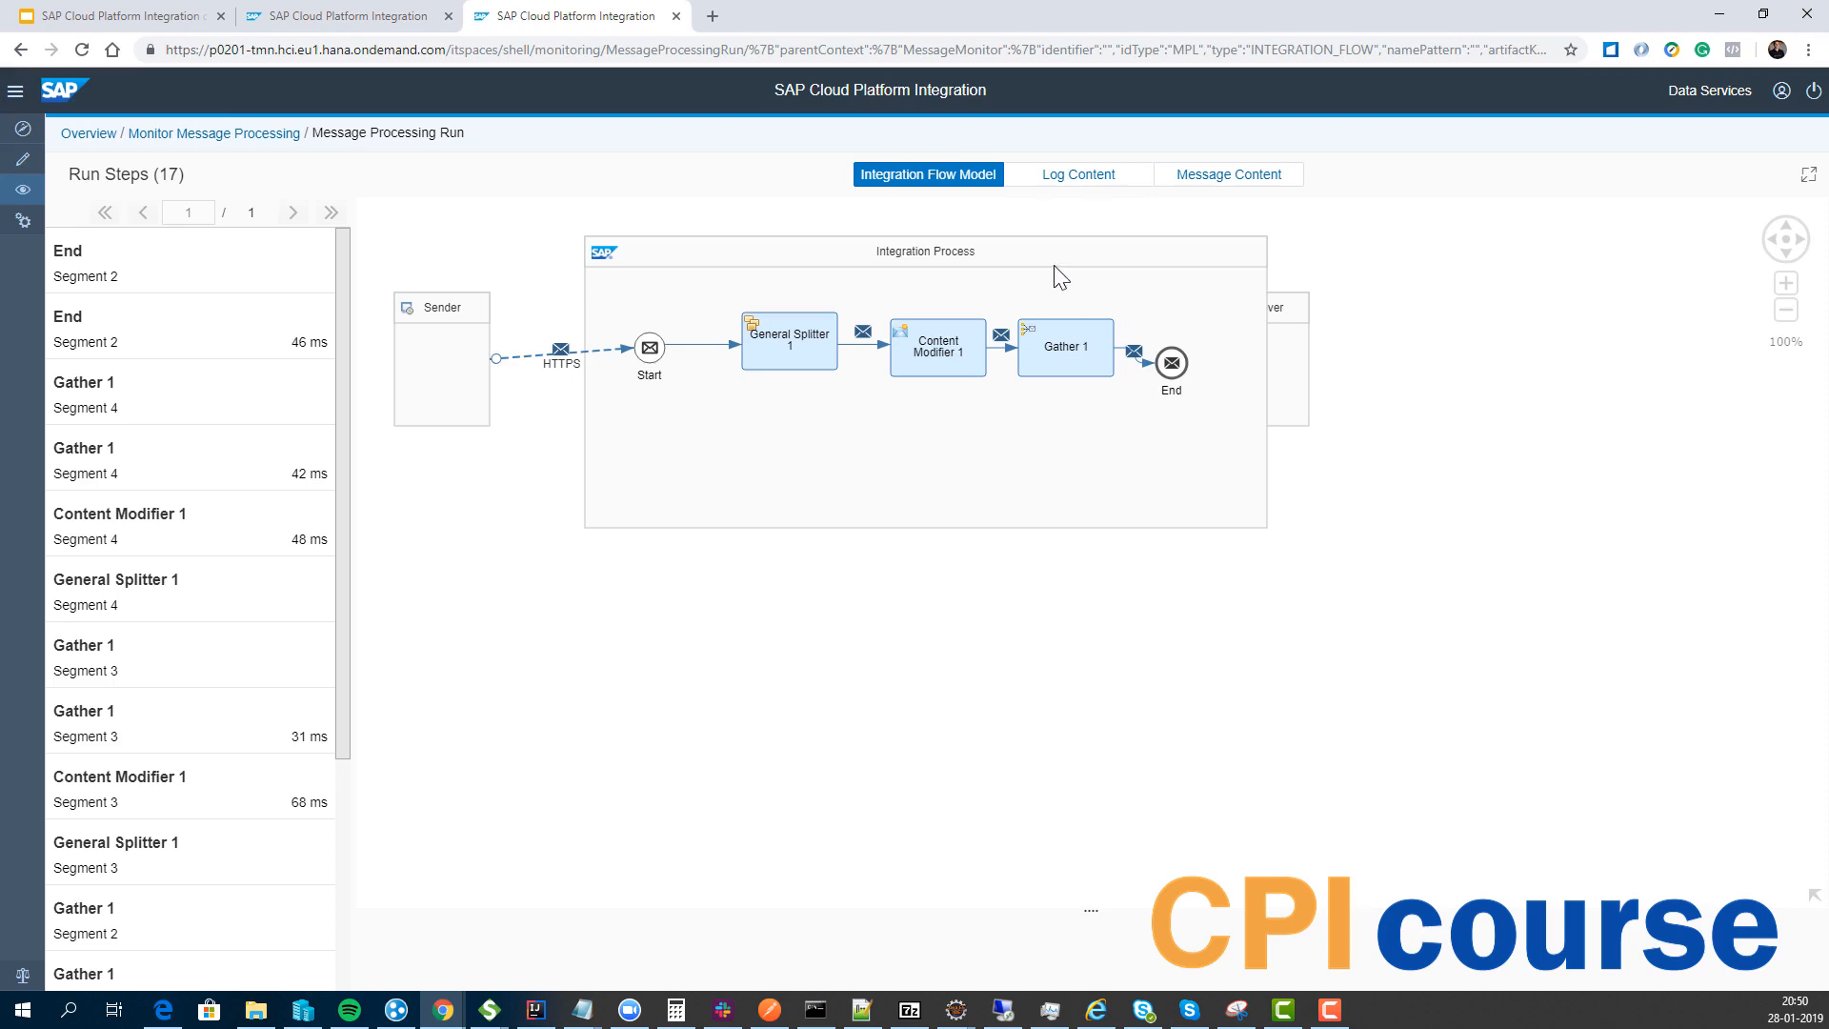
{"action": "left_click", "coordinate": [1224, 175]}
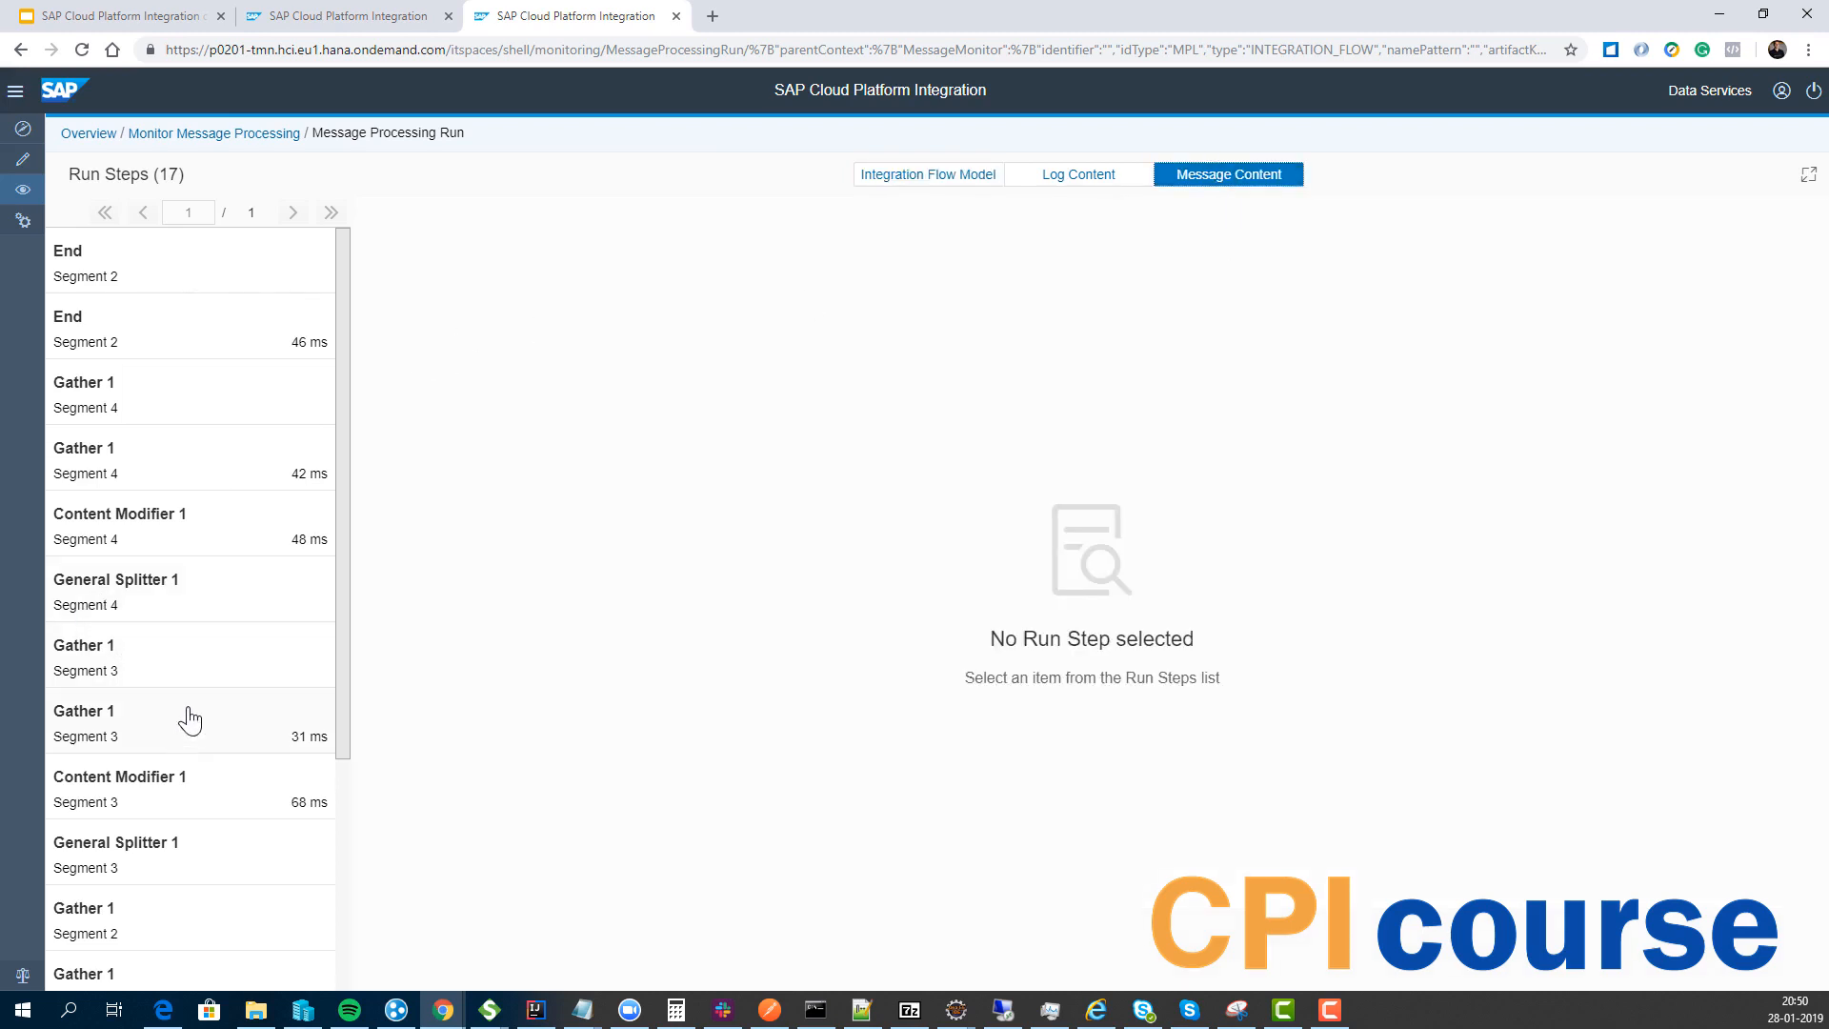
{"action": "scroll", "coordinate": [186, 691], "scroll_direction": "down", "scroll_amount": 4}
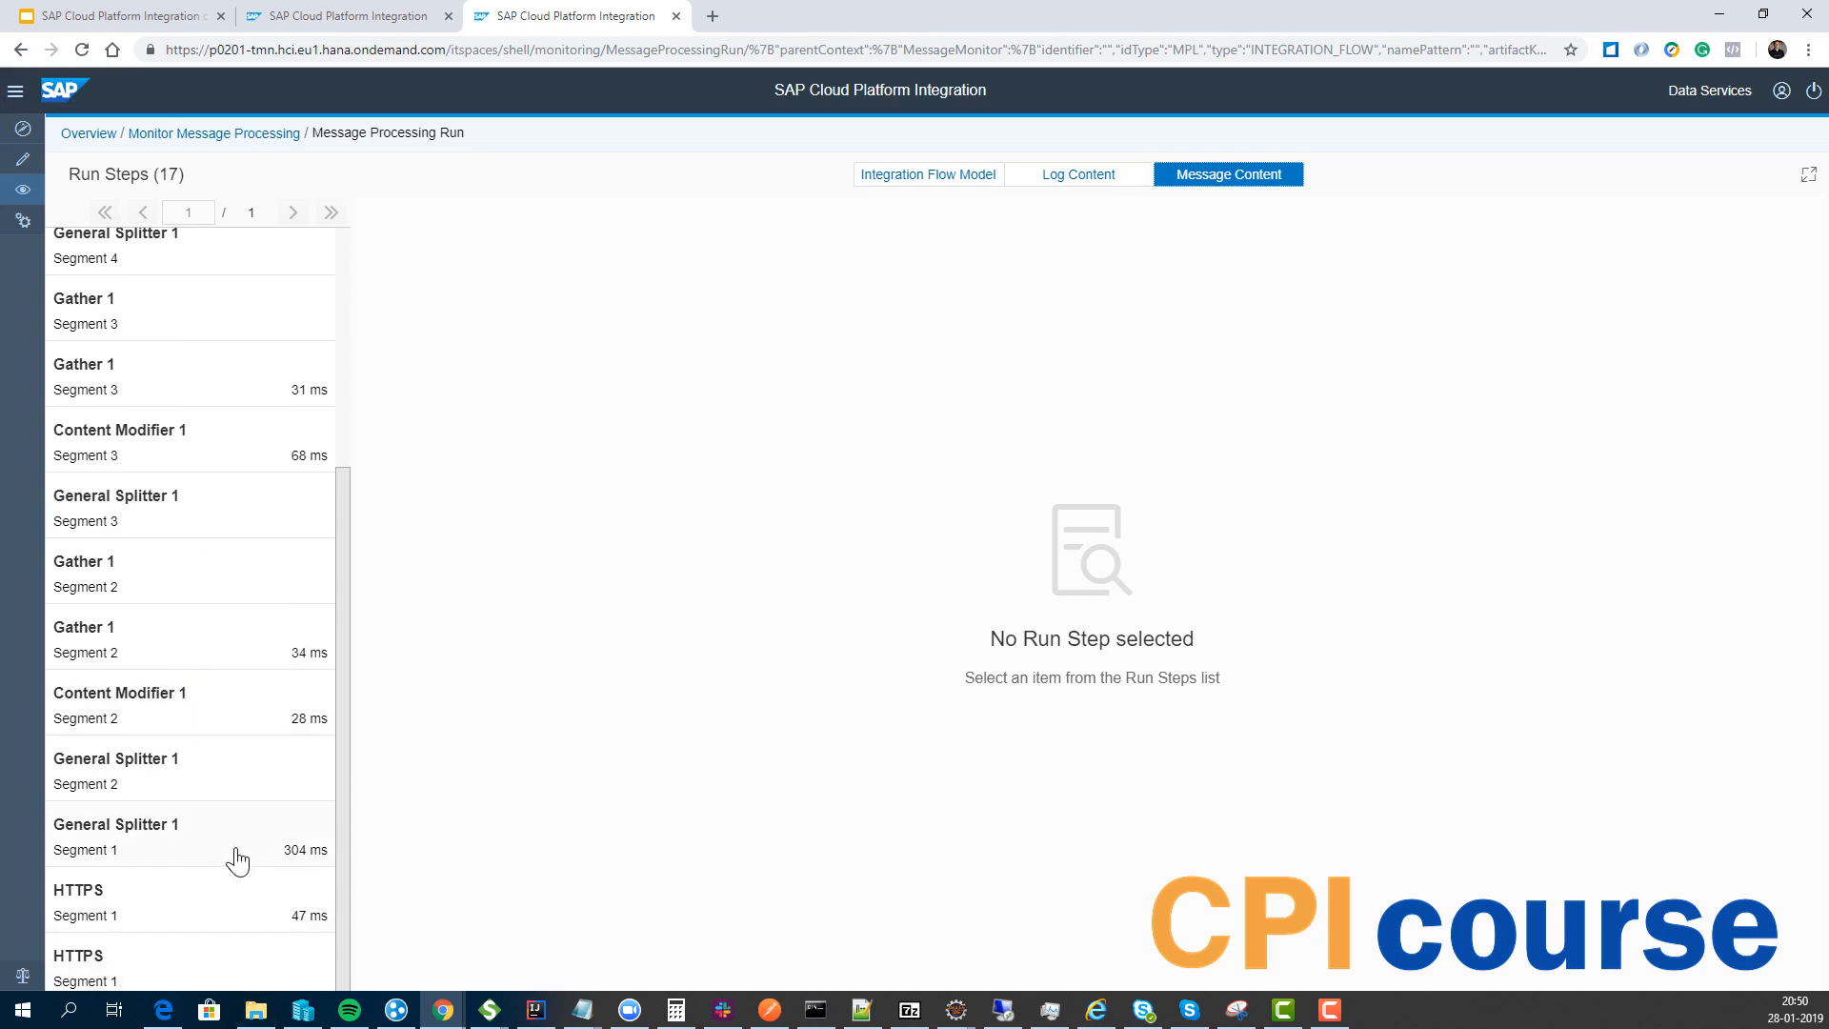
{"action": "scroll", "coordinate": [225, 714], "scroll_direction": "up", "scroll_amount": 3}
{"action": "scroll", "coordinate": [225, 715], "scroll_direction": "down", "scroll_amount": 3}
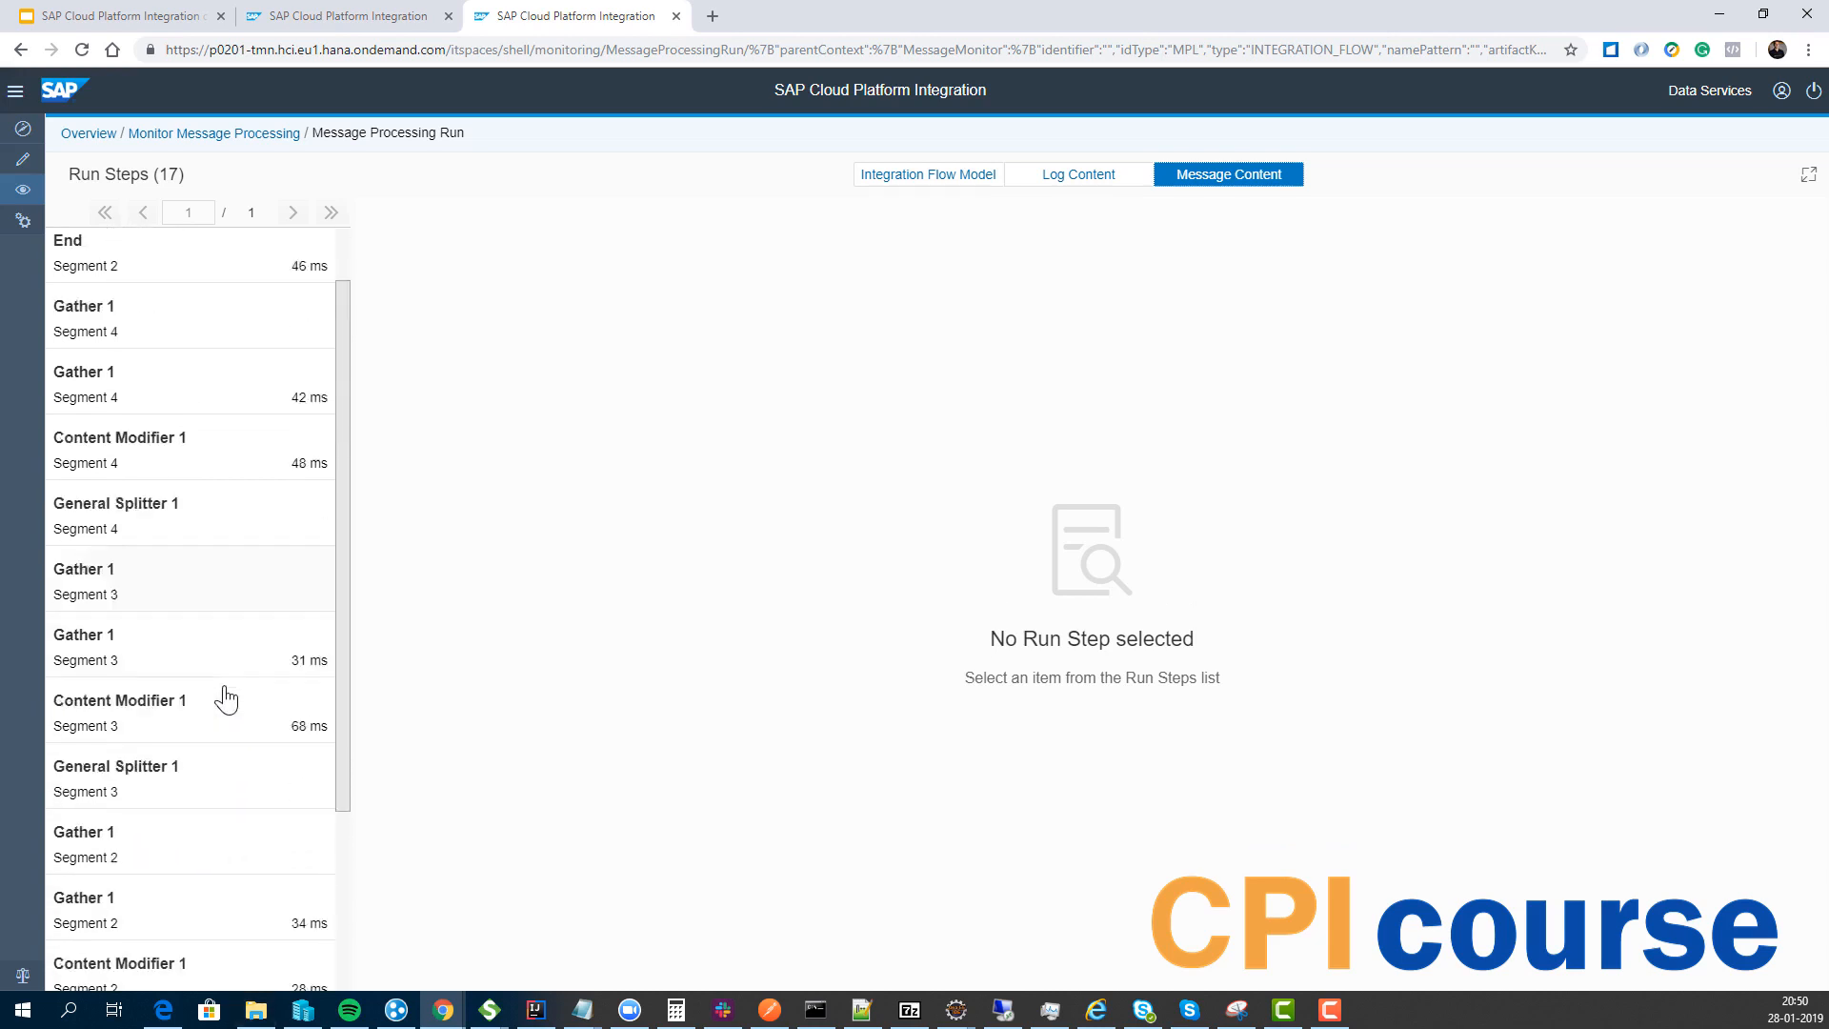
{"action": "scroll", "coordinate": [221, 724], "scroll_direction": "up", "scroll_amount": 1}
{"action": "scroll", "coordinate": [217, 752], "scroll_direction": "down", "scroll_amount": 1}
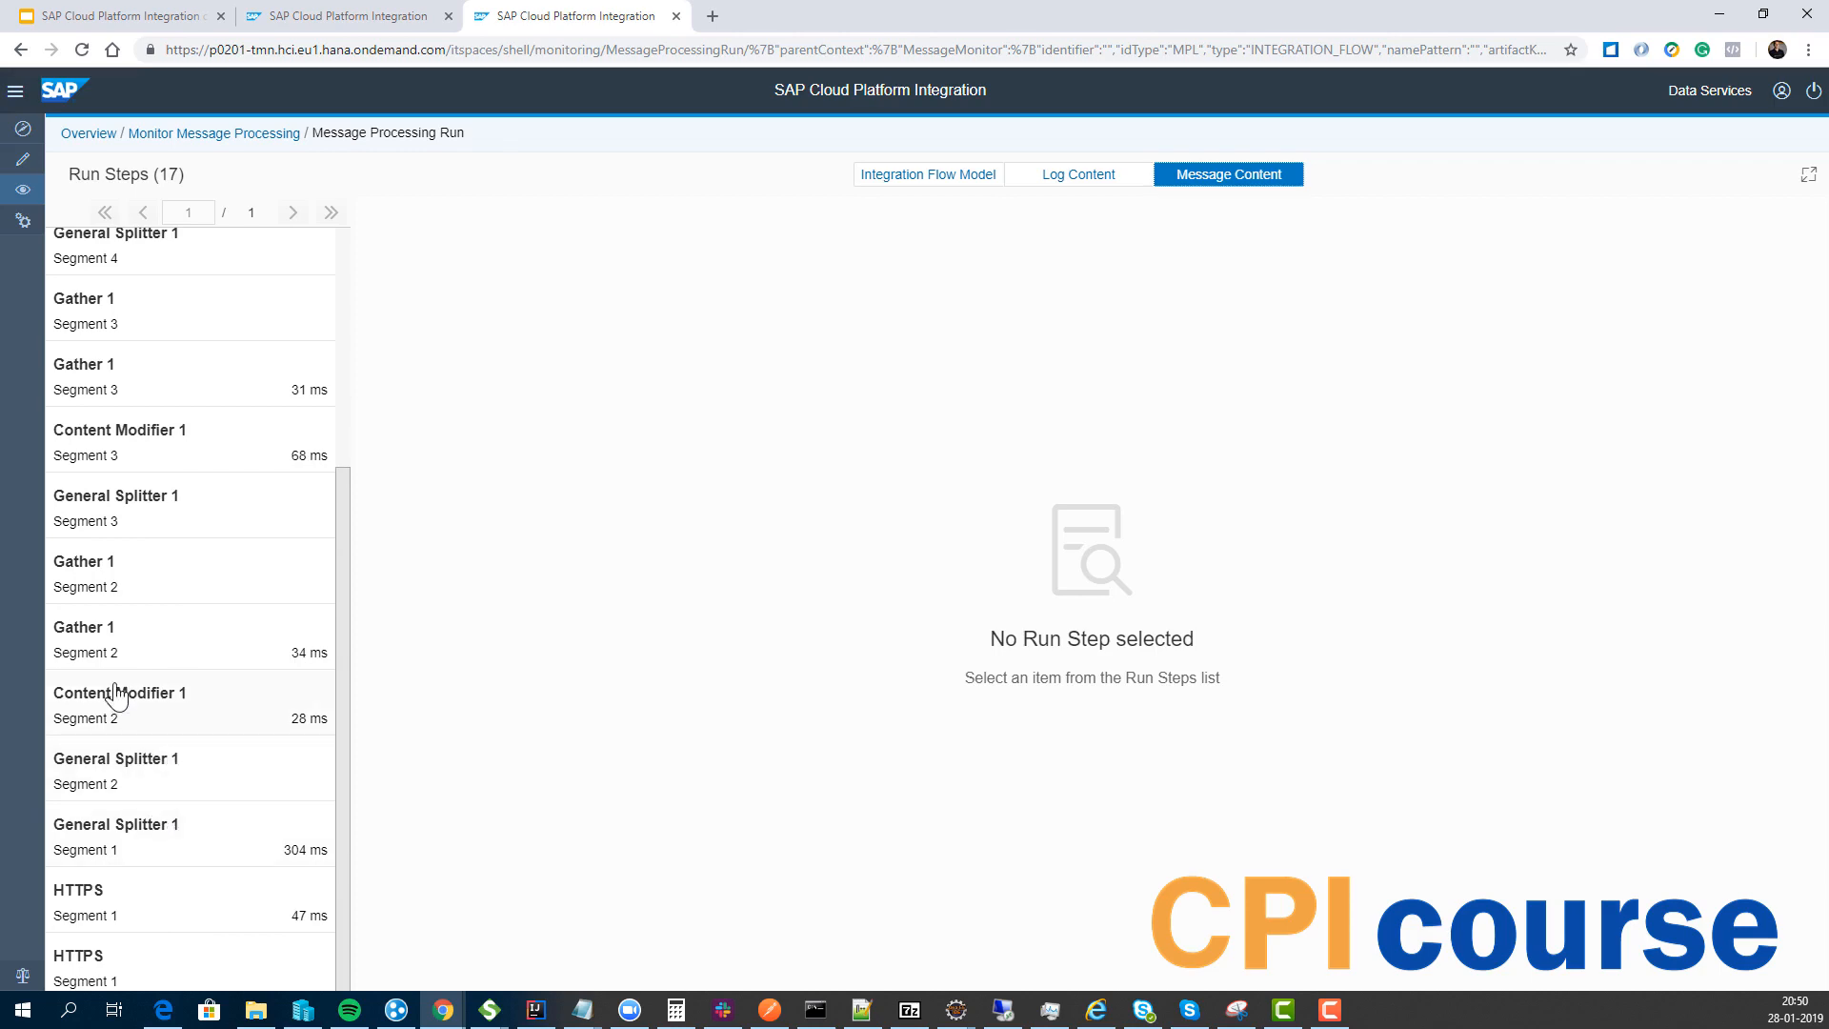
Compare the headers and exchange properties of Content Modifier 1 and Gather 1 in segment 2, including the content property.
{"action": "left_click", "coordinate": [265, 700]}
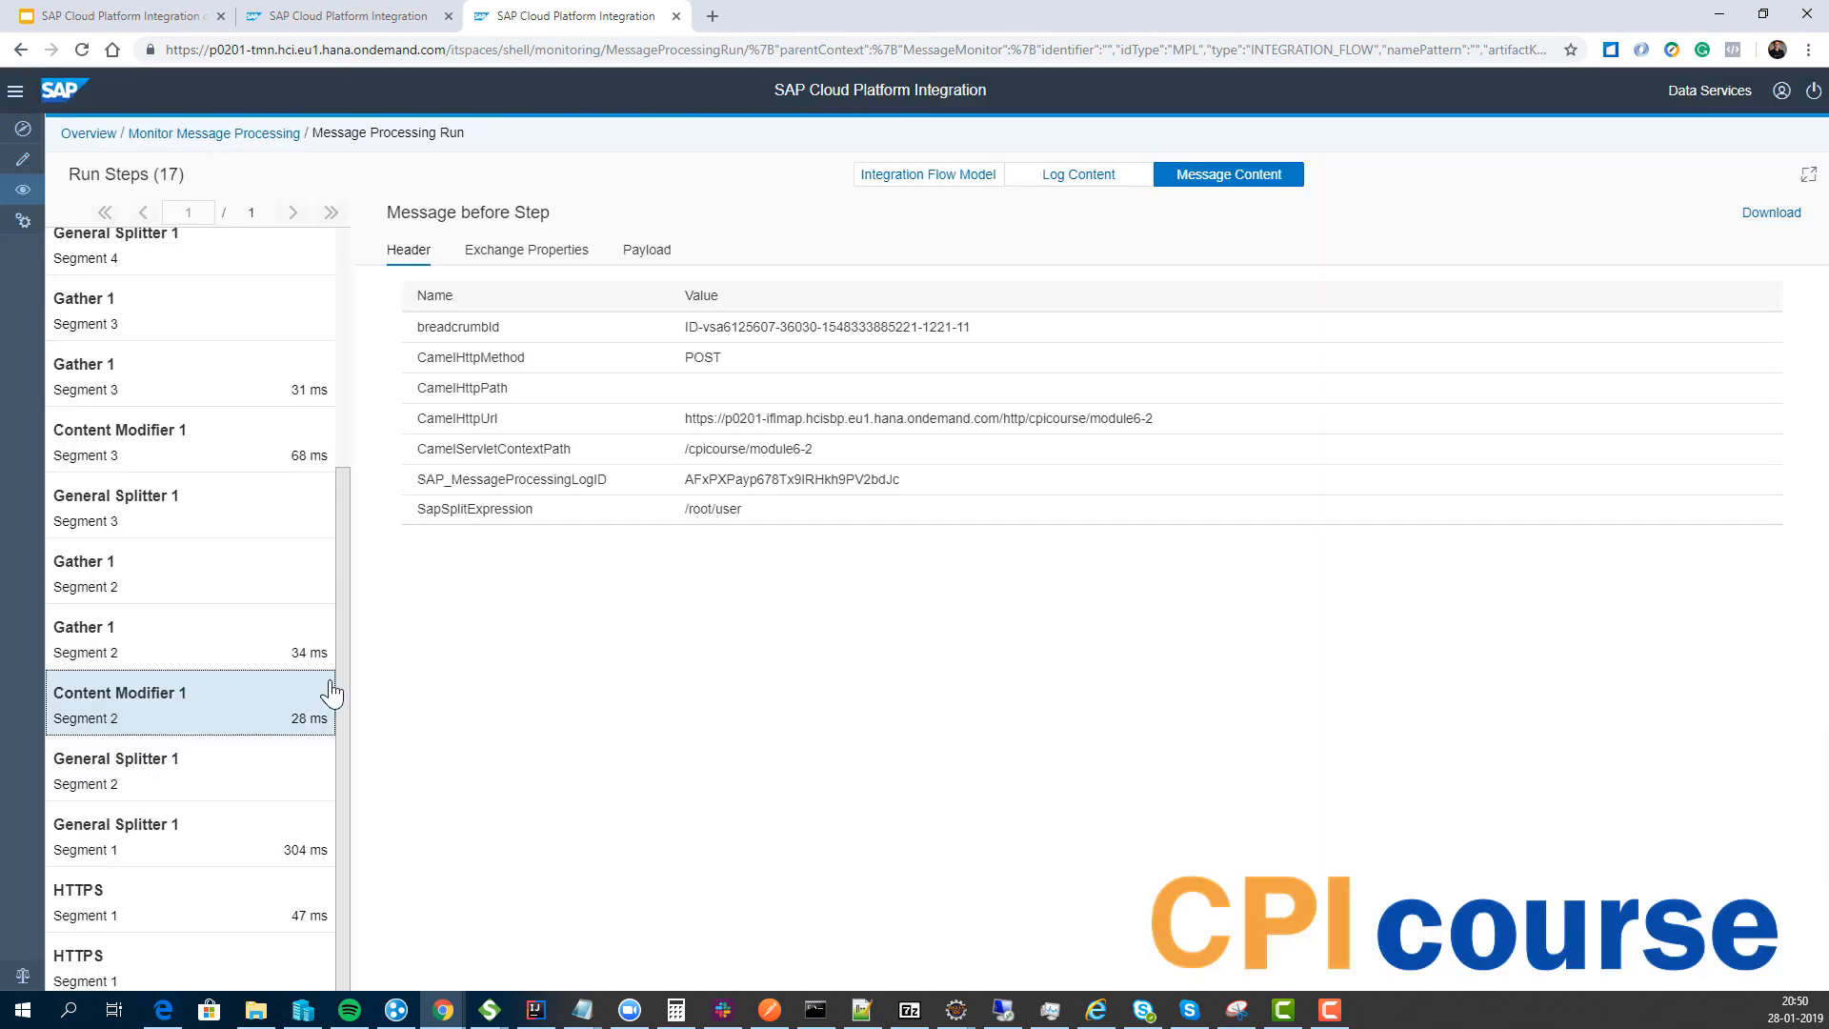
{"action": "left_click", "coordinate": [549, 250]}
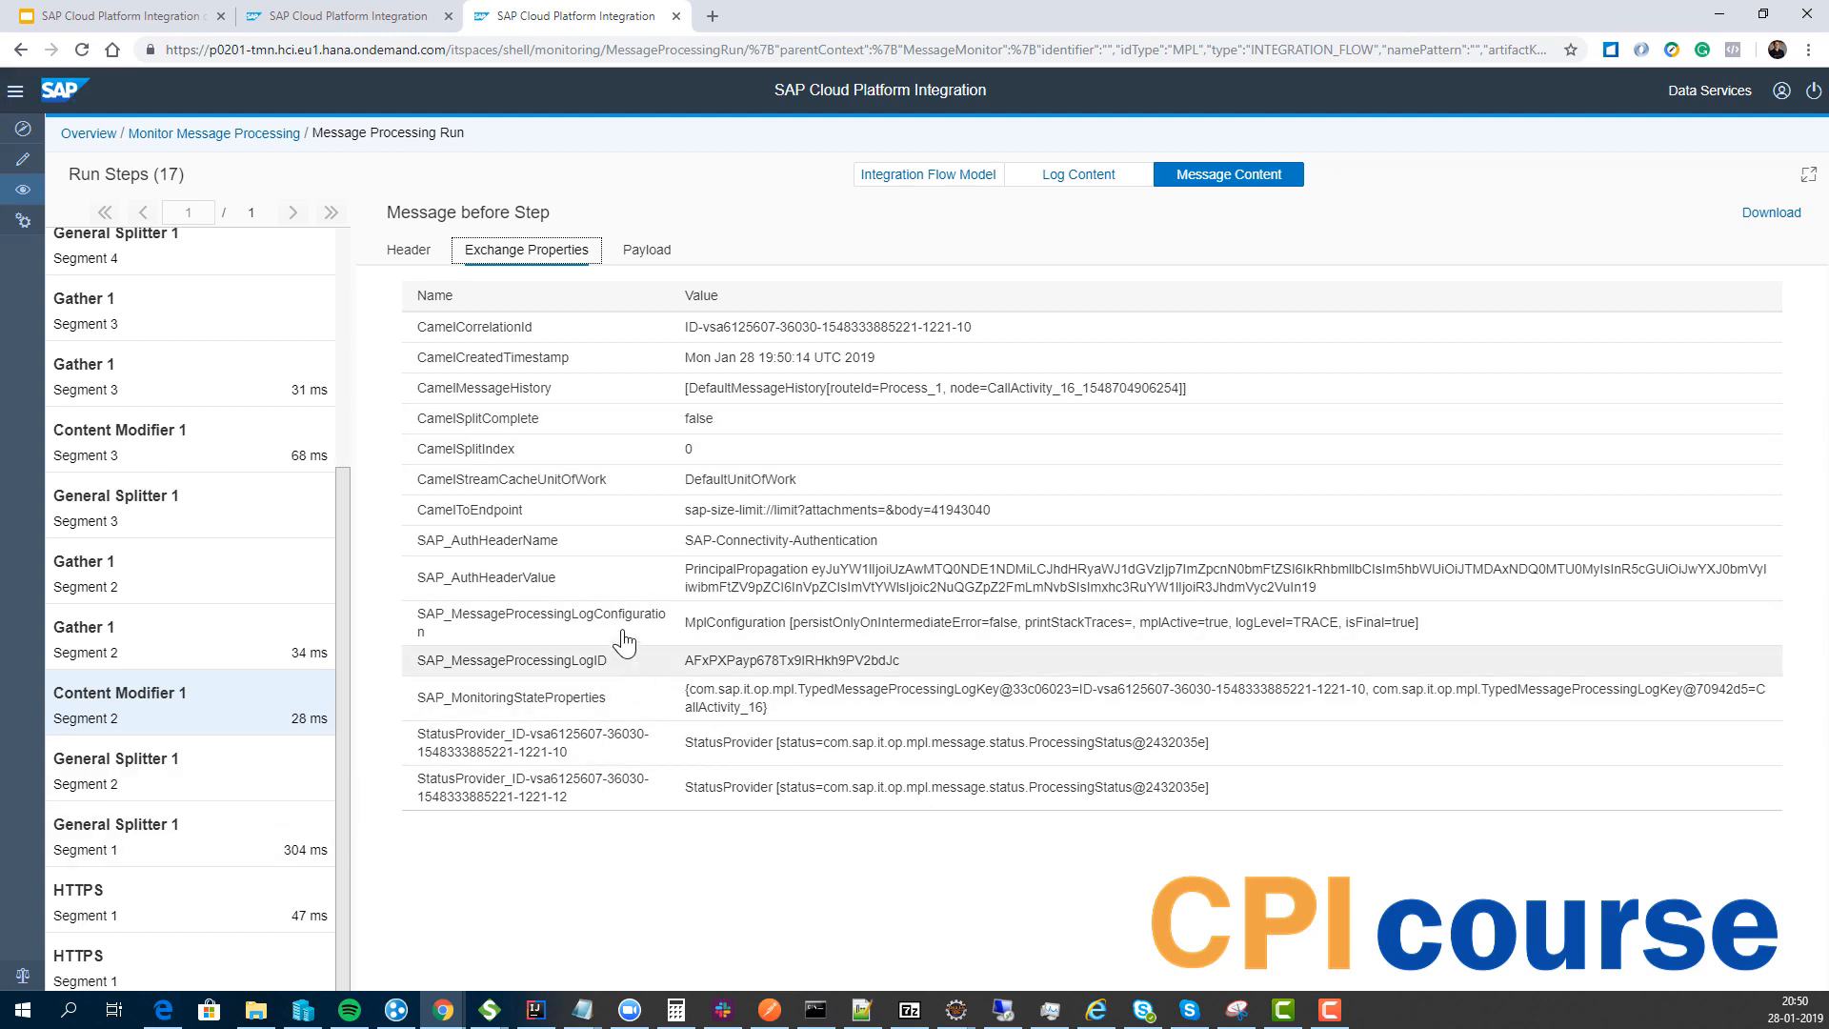
{"action": "left_click", "coordinate": [443, 262]}
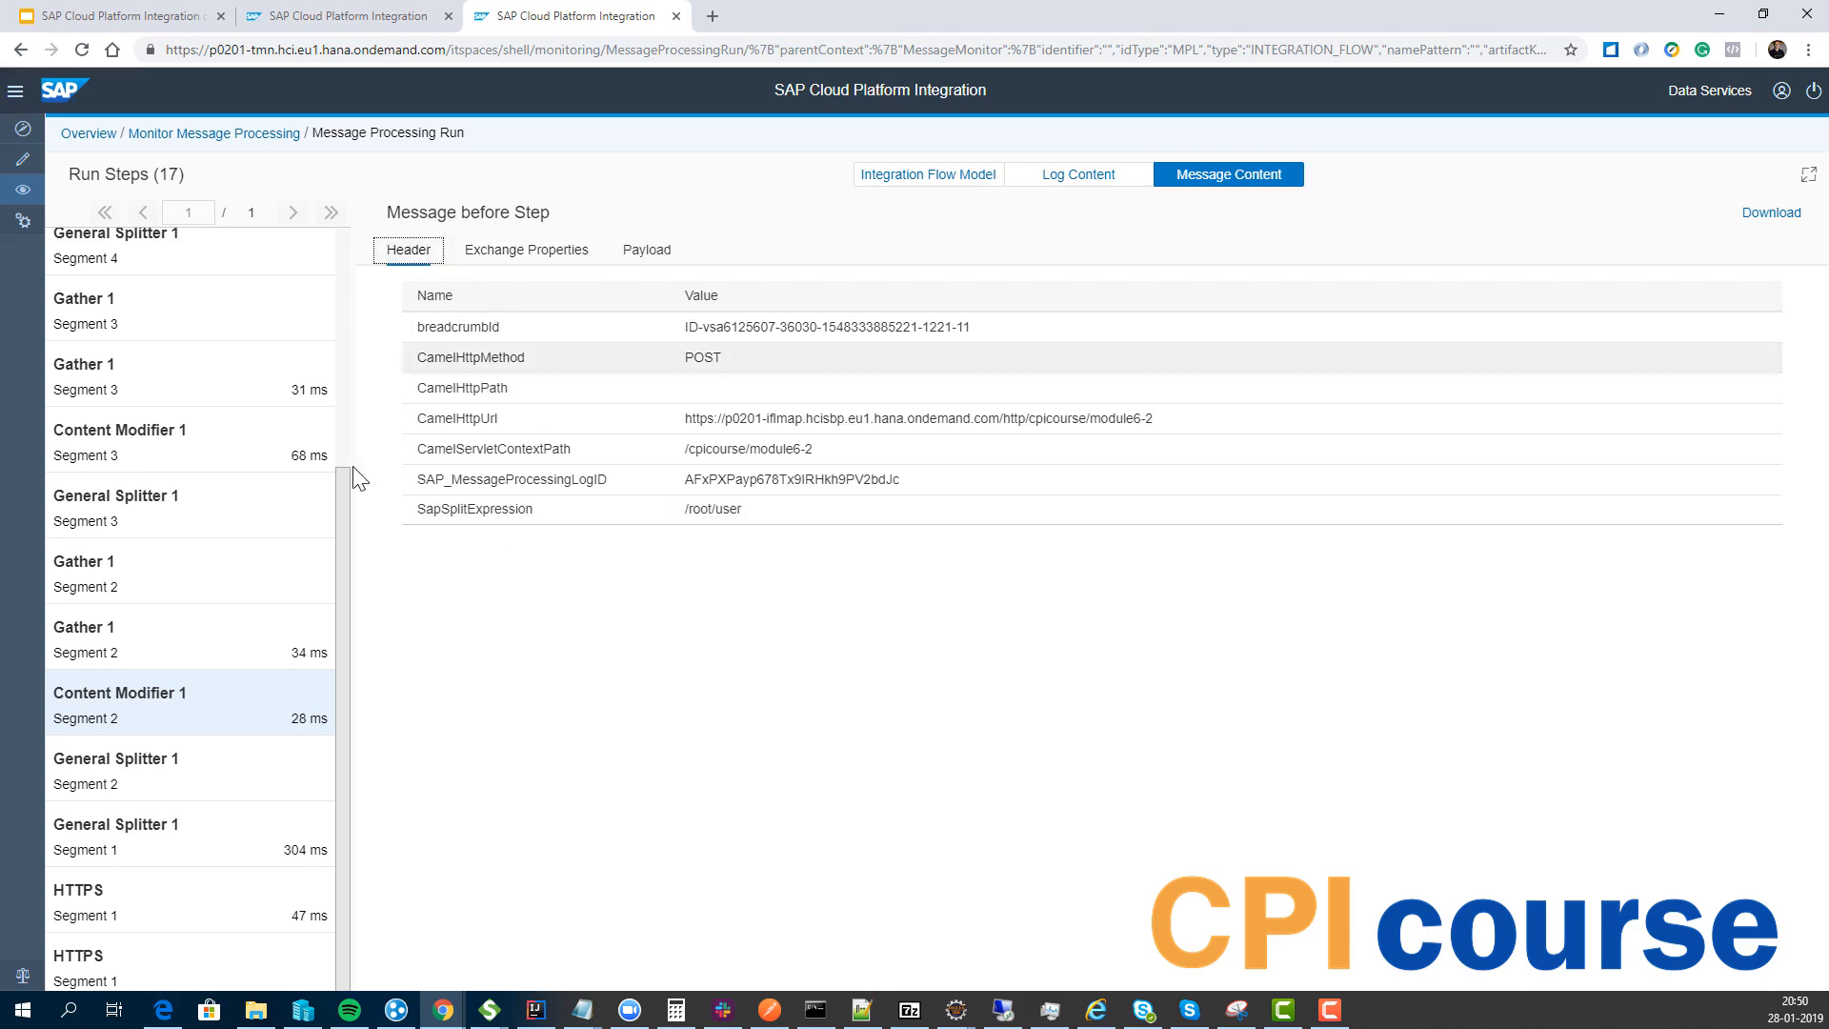
{"action": "left_click", "coordinate": [192, 654]}
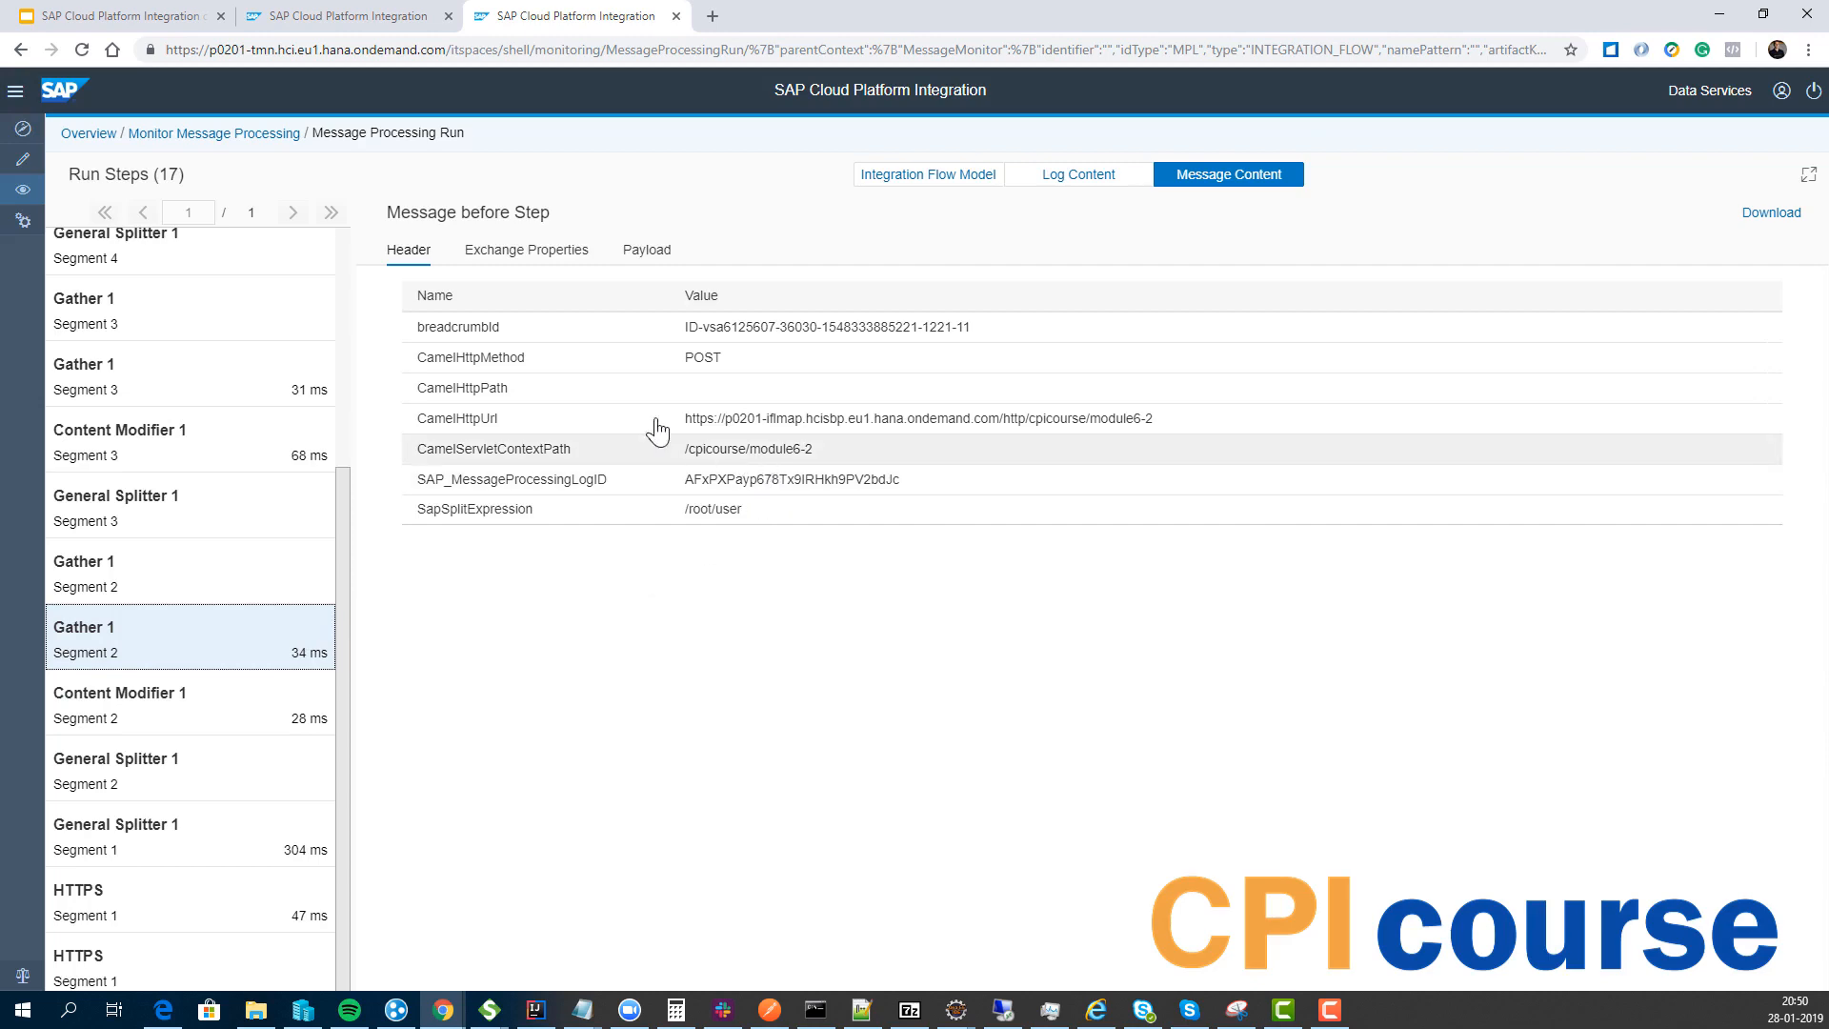
{"action": "left_click", "coordinate": [530, 252]}
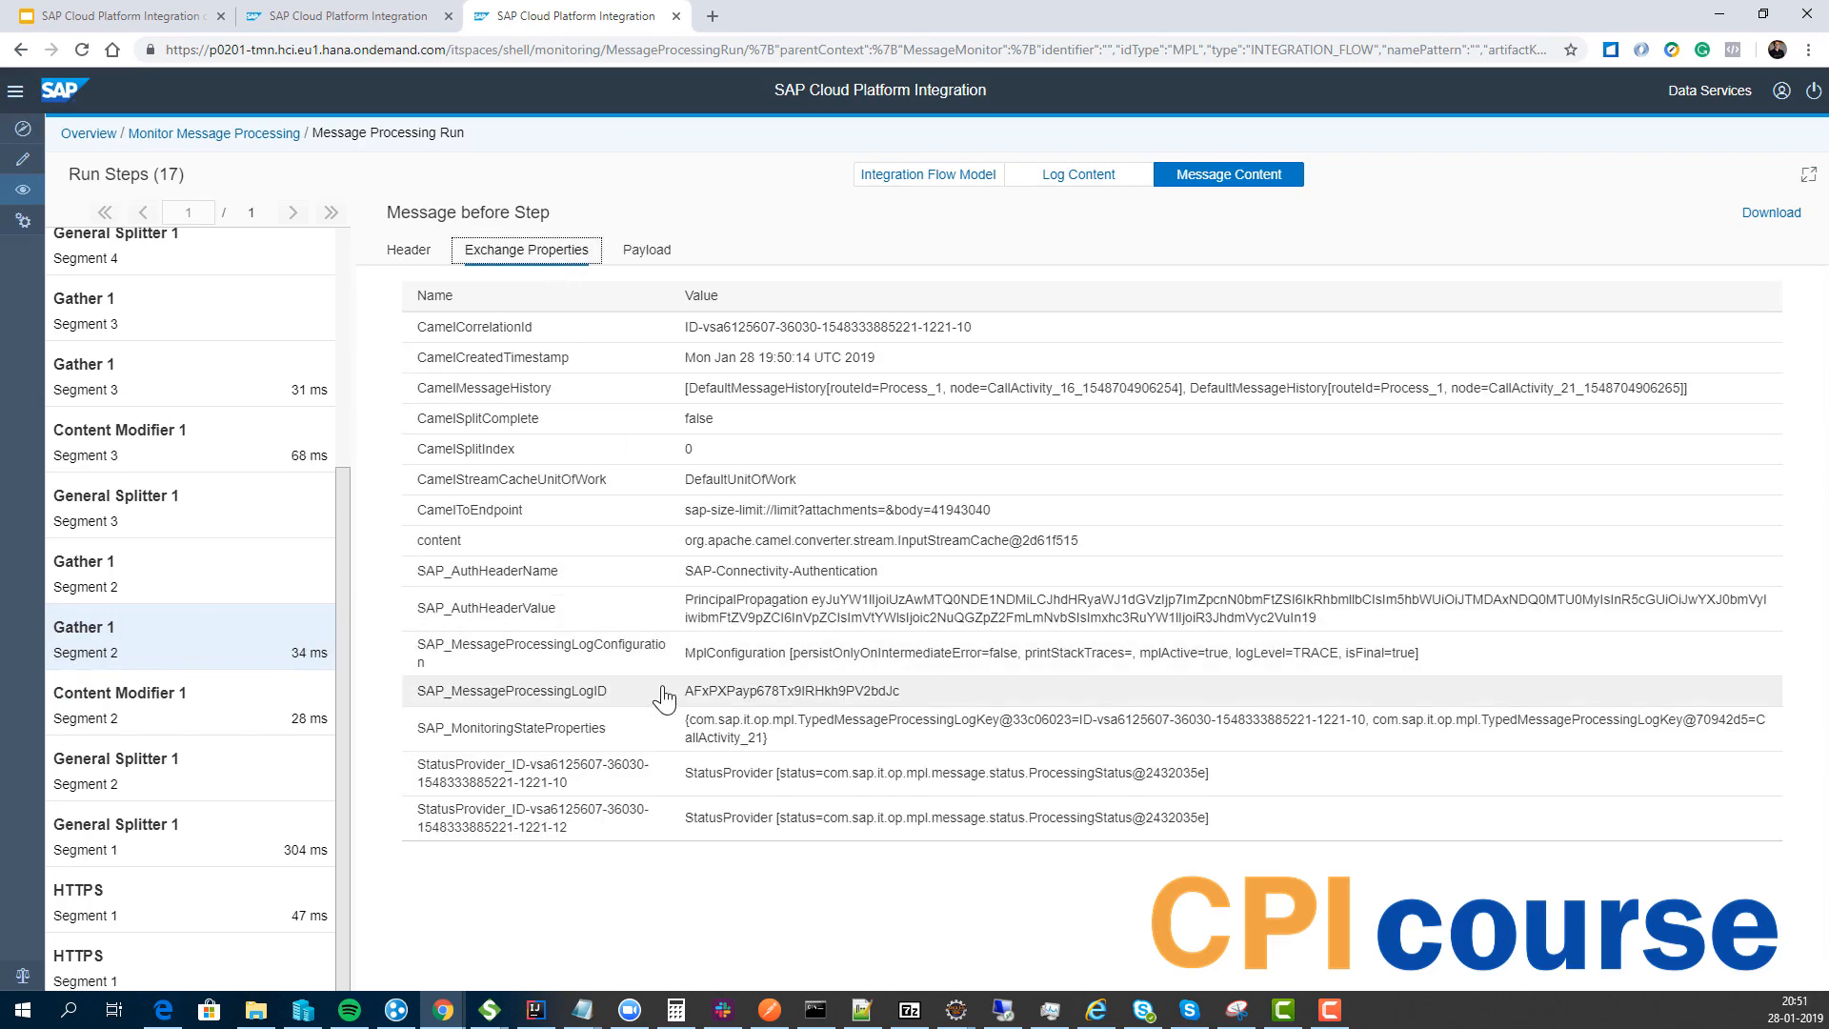
{"action": "left_click_drag", "start_coordinate": [731, 553], "coordinate": [1053, 539]}
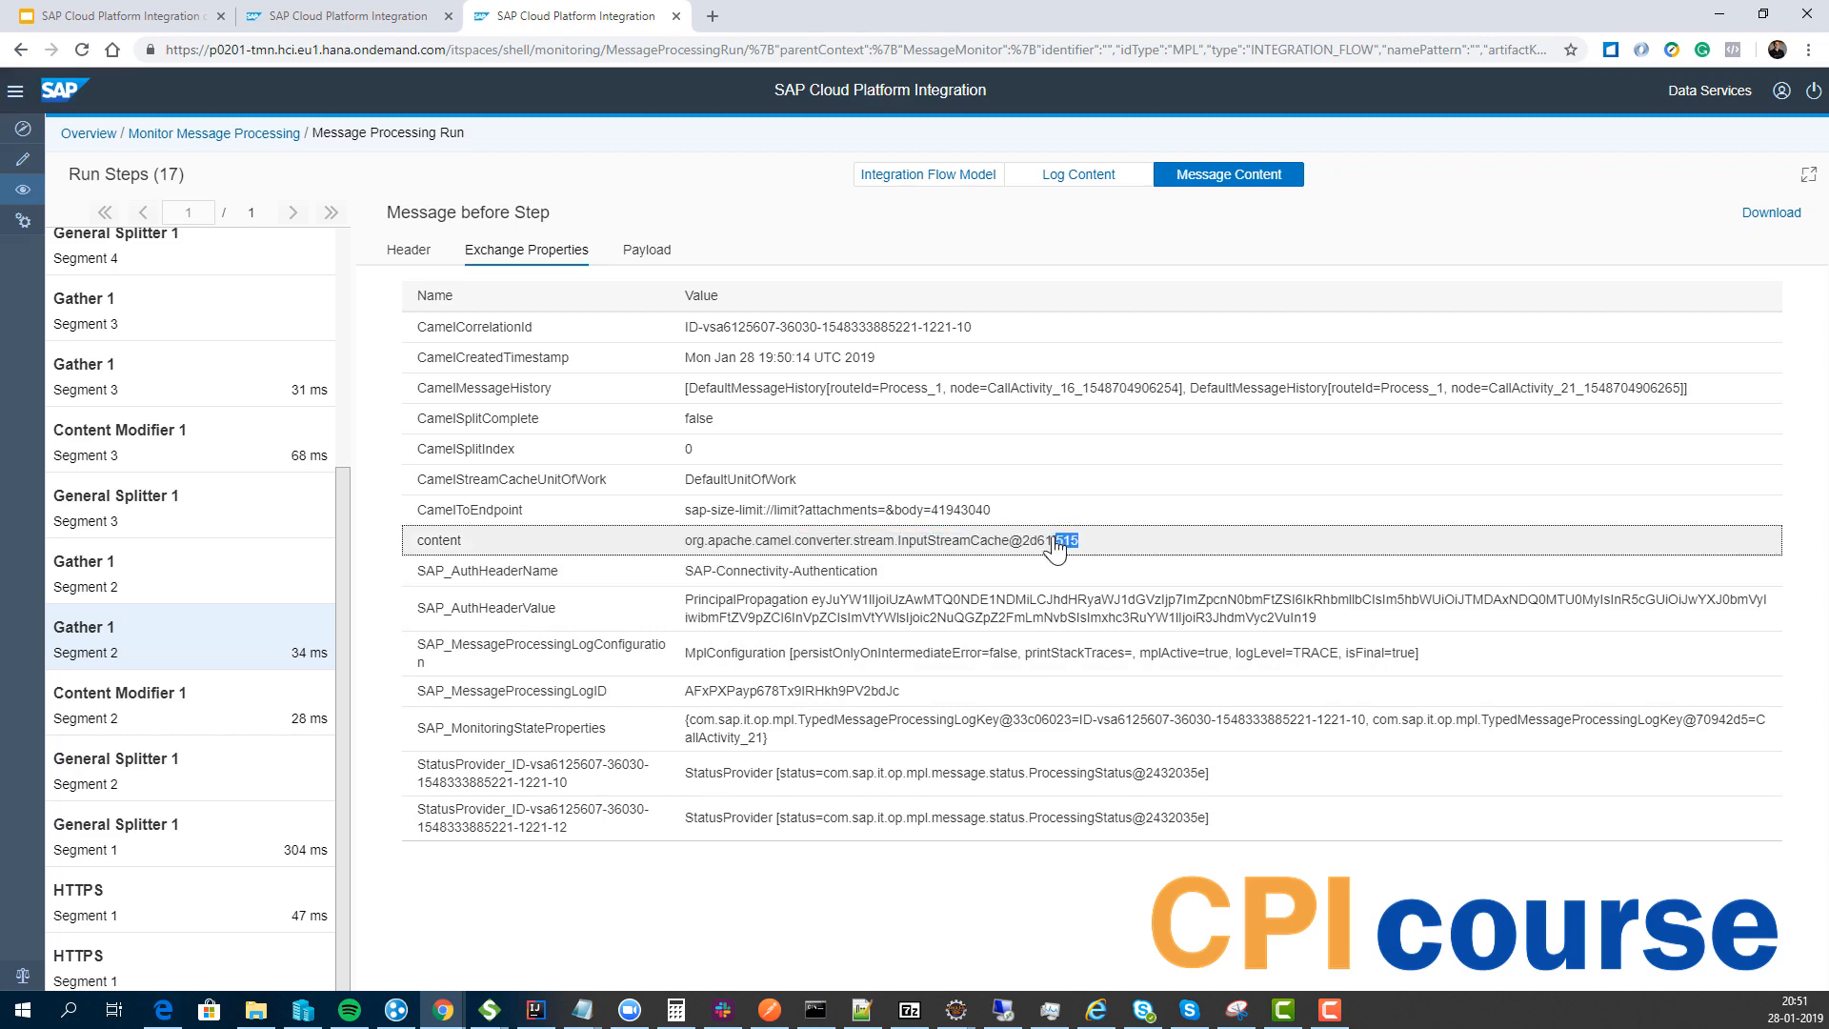
Check the message content of the General Splitter 1 run steps in segments 1, 2 and 3.
{"action": "left_click", "coordinate": [147, 850]}
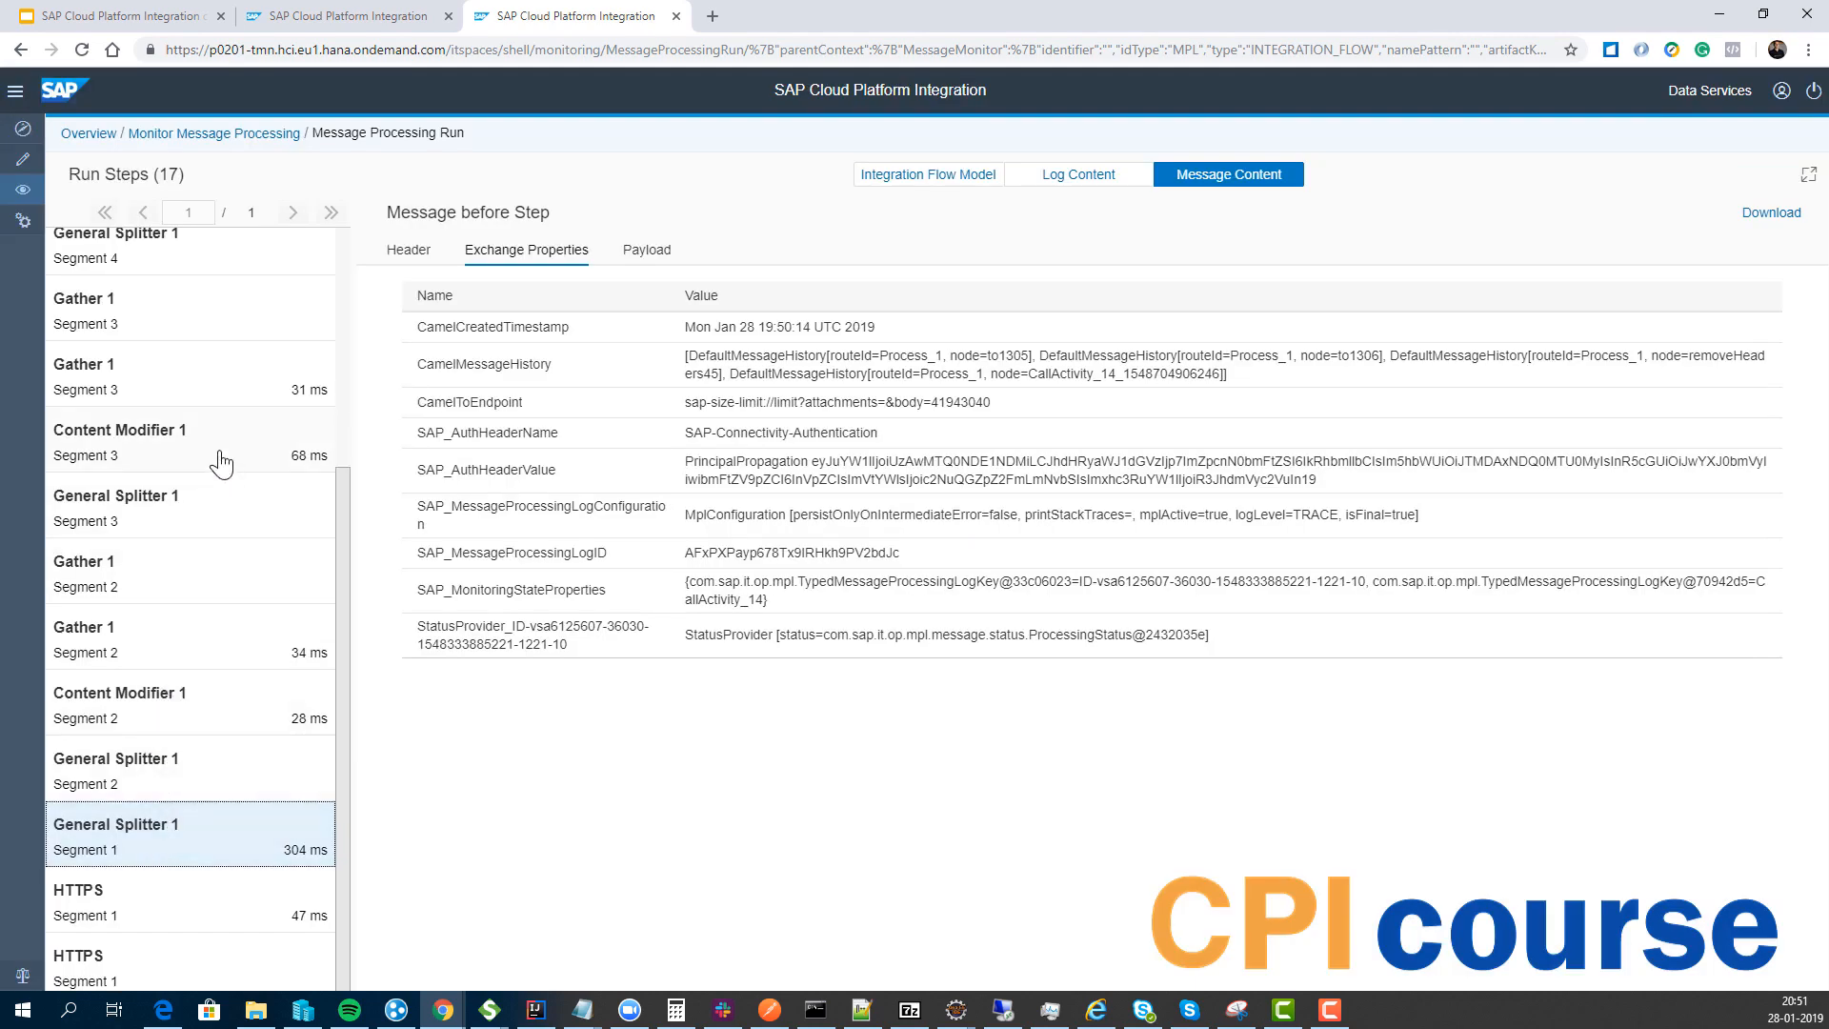
{"action": "left_click", "coordinate": [202, 512]}
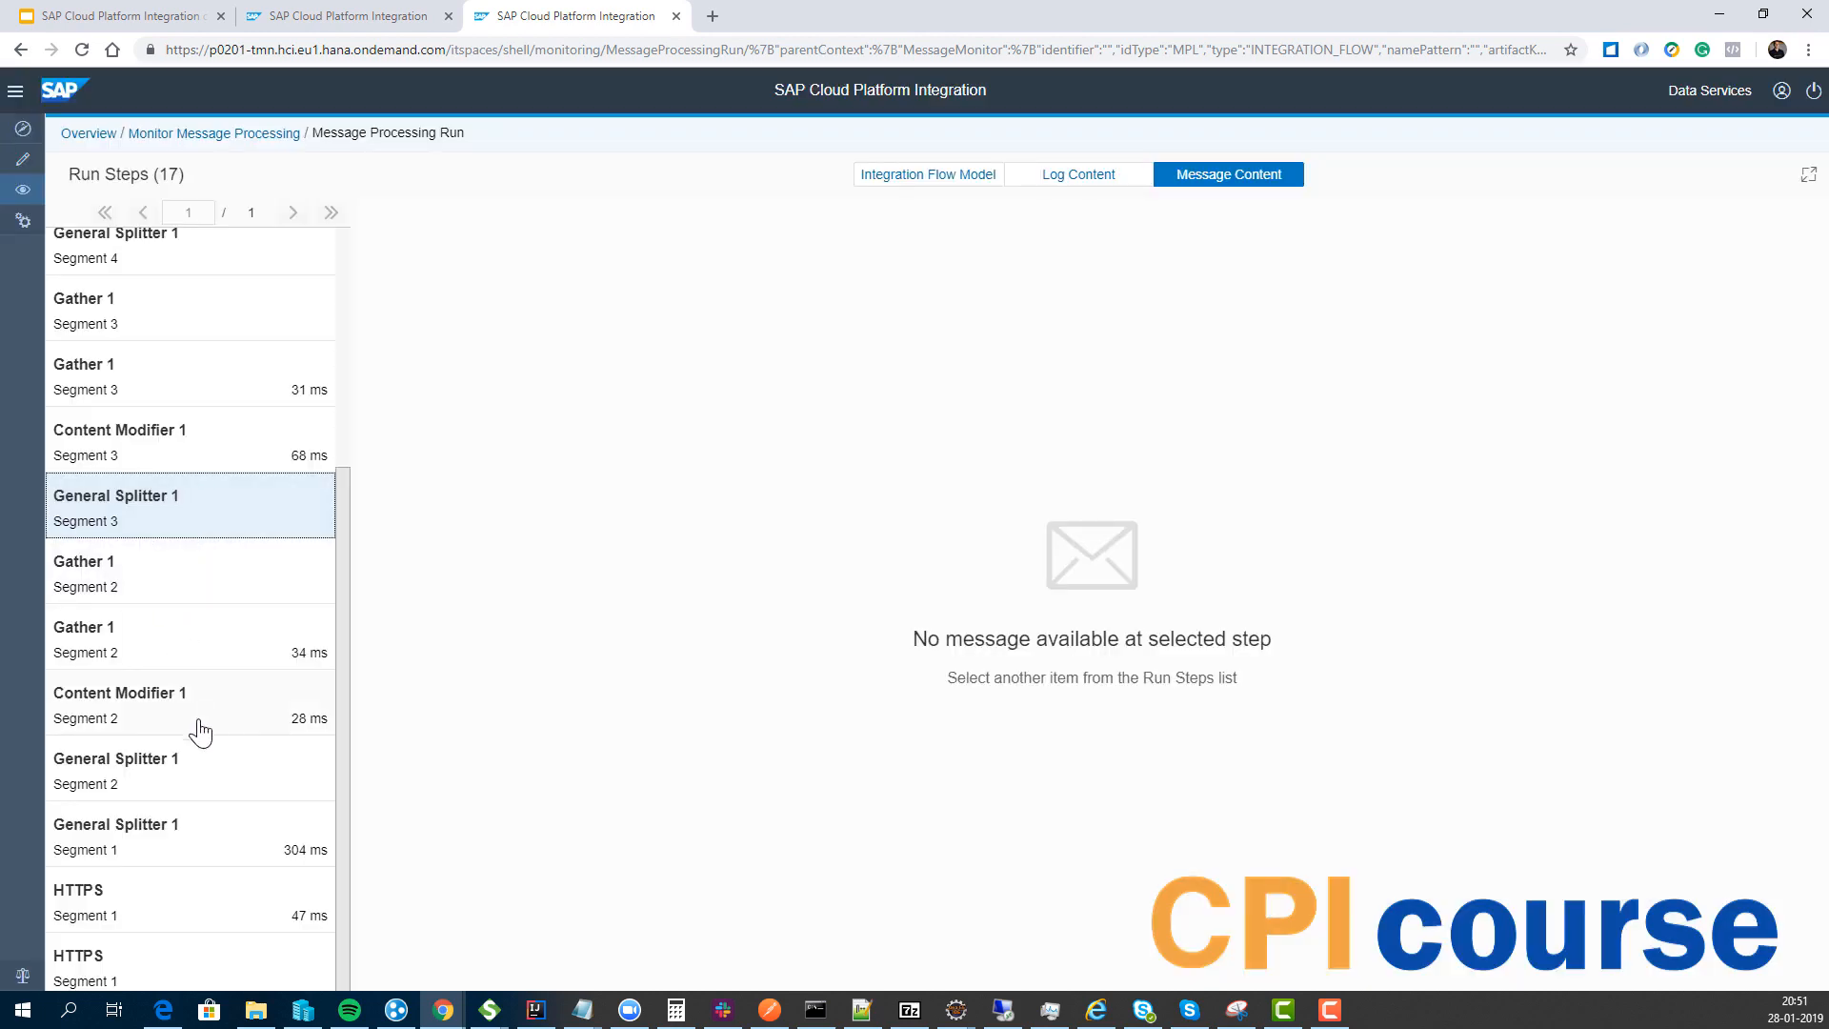
{"action": "left_click", "coordinate": [170, 835]}
{"action": "left_click", "coordinate": [177, 781]}
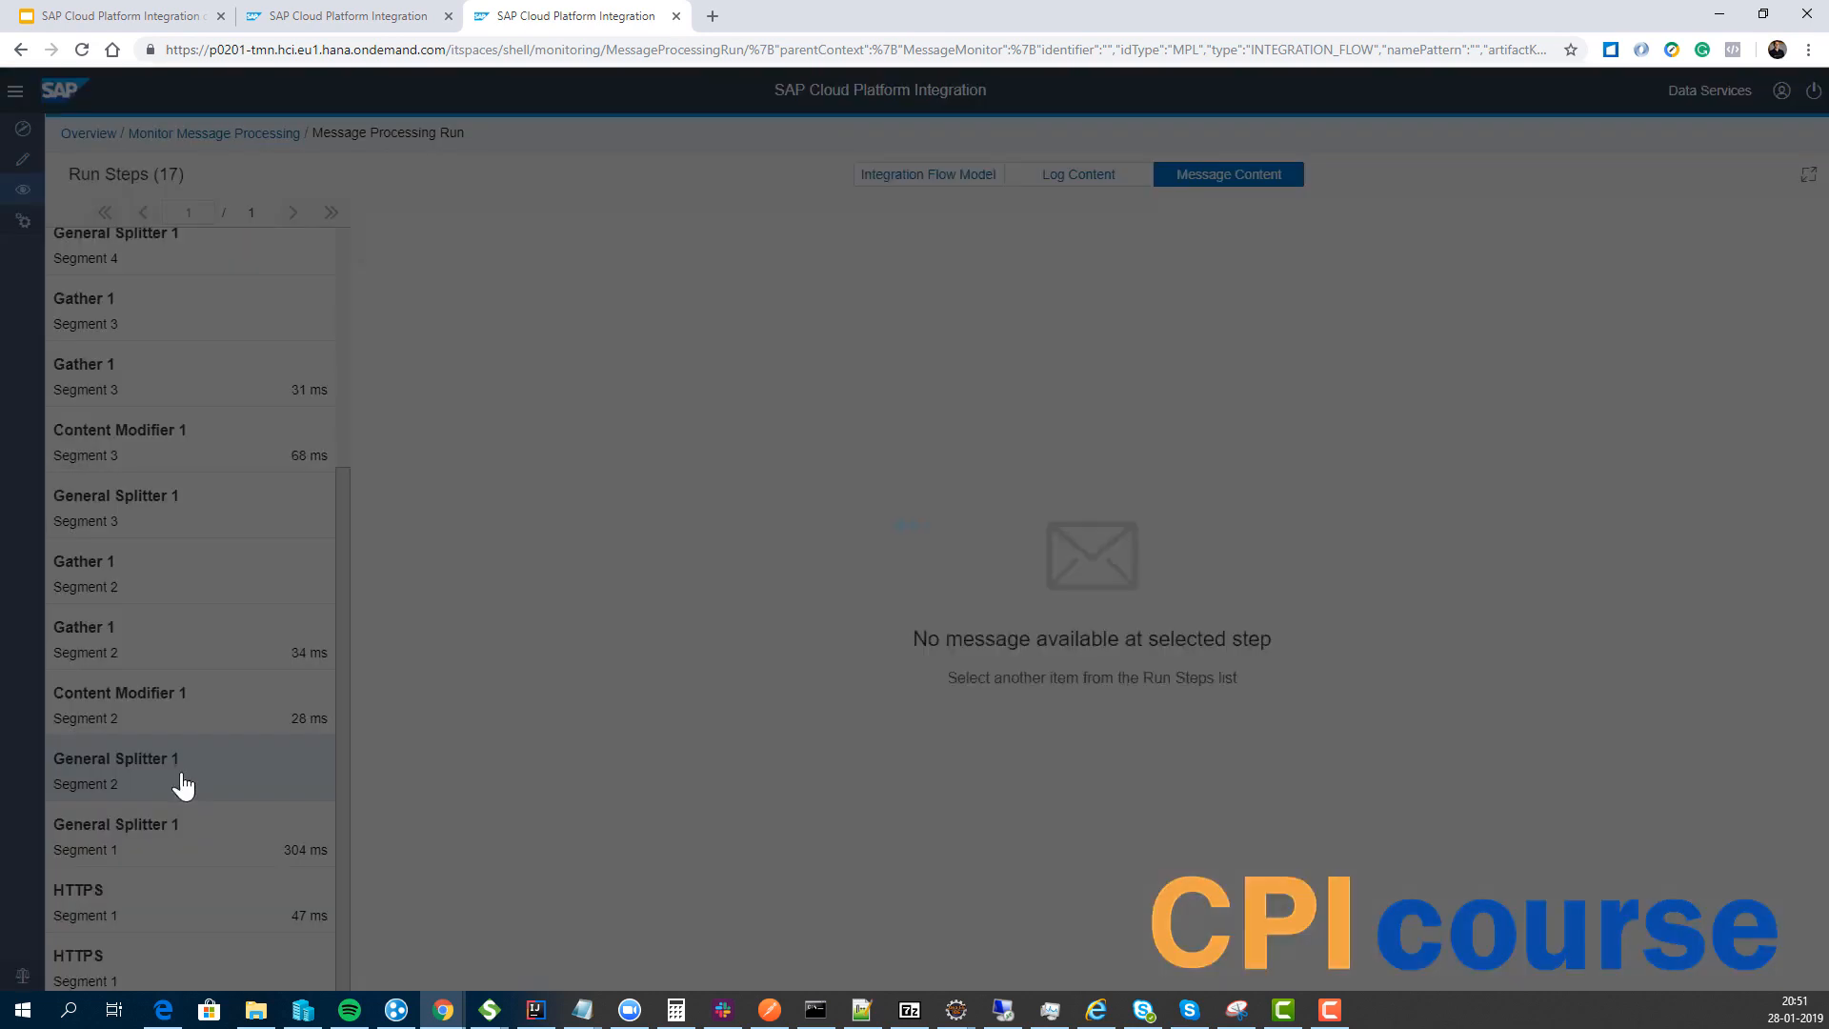
{"action": "left_click", "coordinate": [193, 523]}
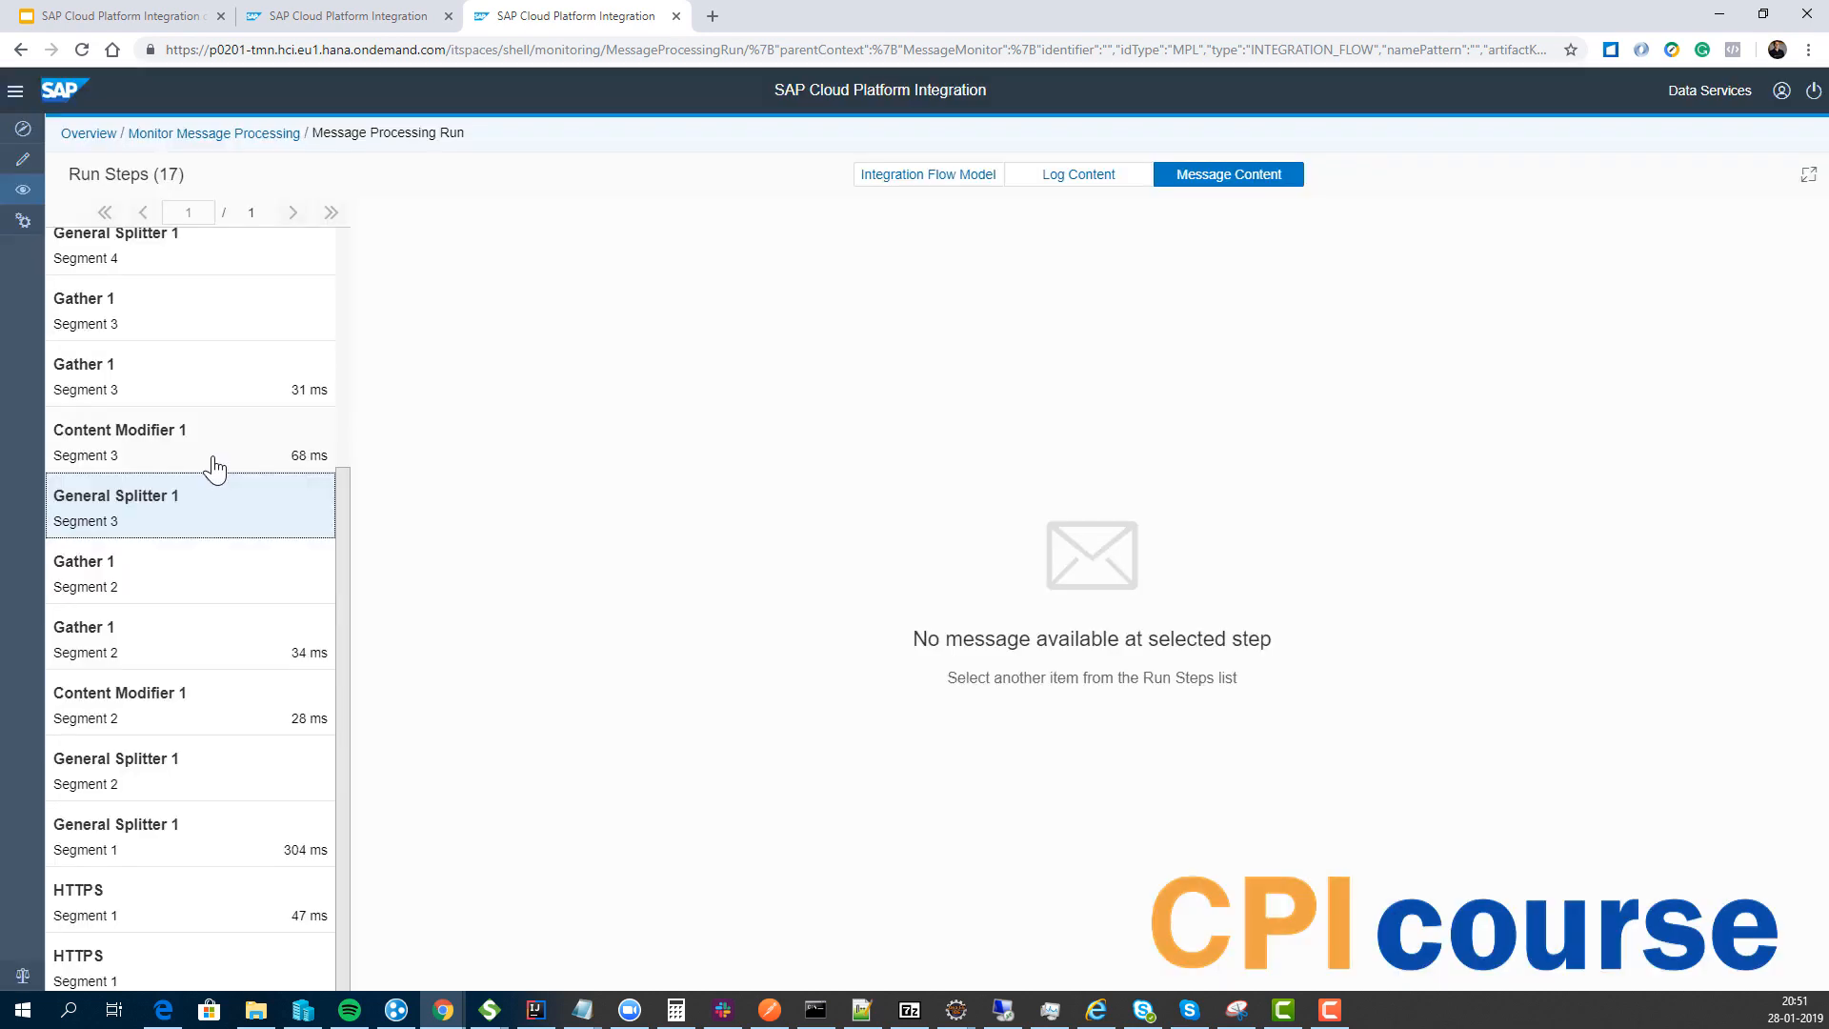
View the payload before Content Modifier 1 in segment 3 and highlight its opening root tag.
{"action": "left_click", "coordinate": [212, 462]}
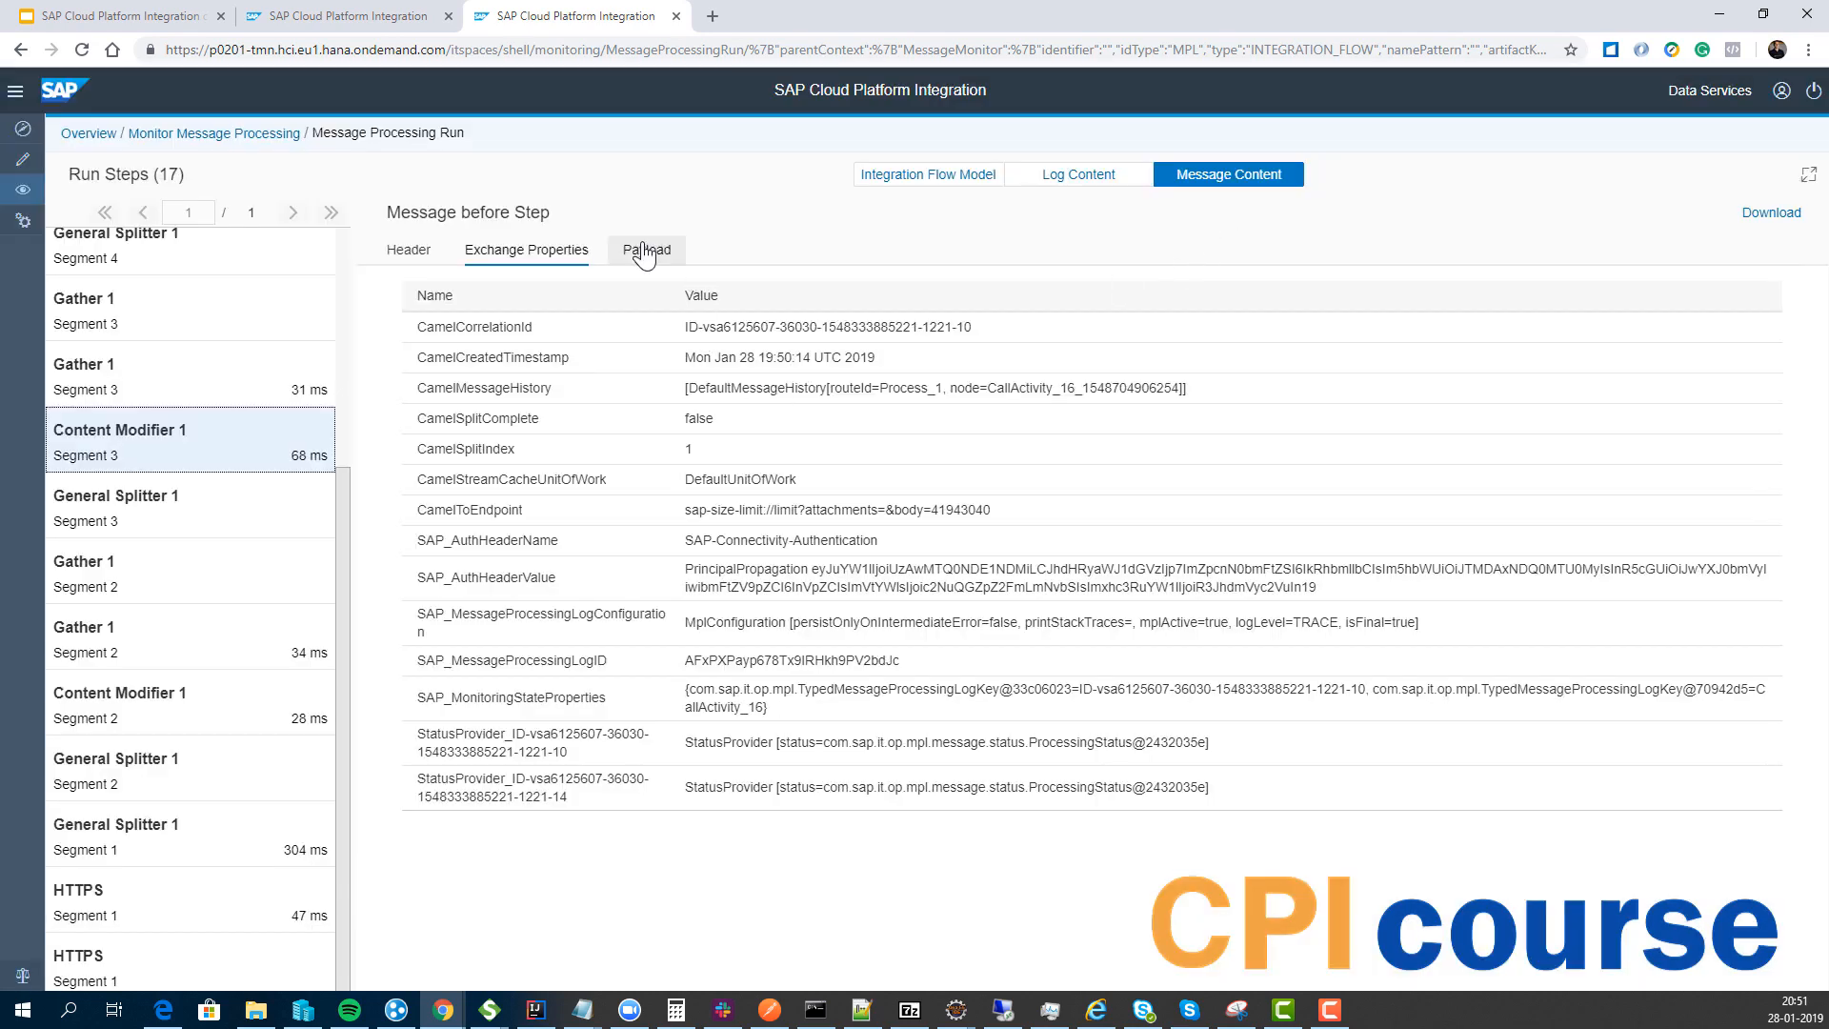
{"action": "left_click", "coordinate": [646, 250]}
{"action": "left_click", "coordinate": [503, 406]}
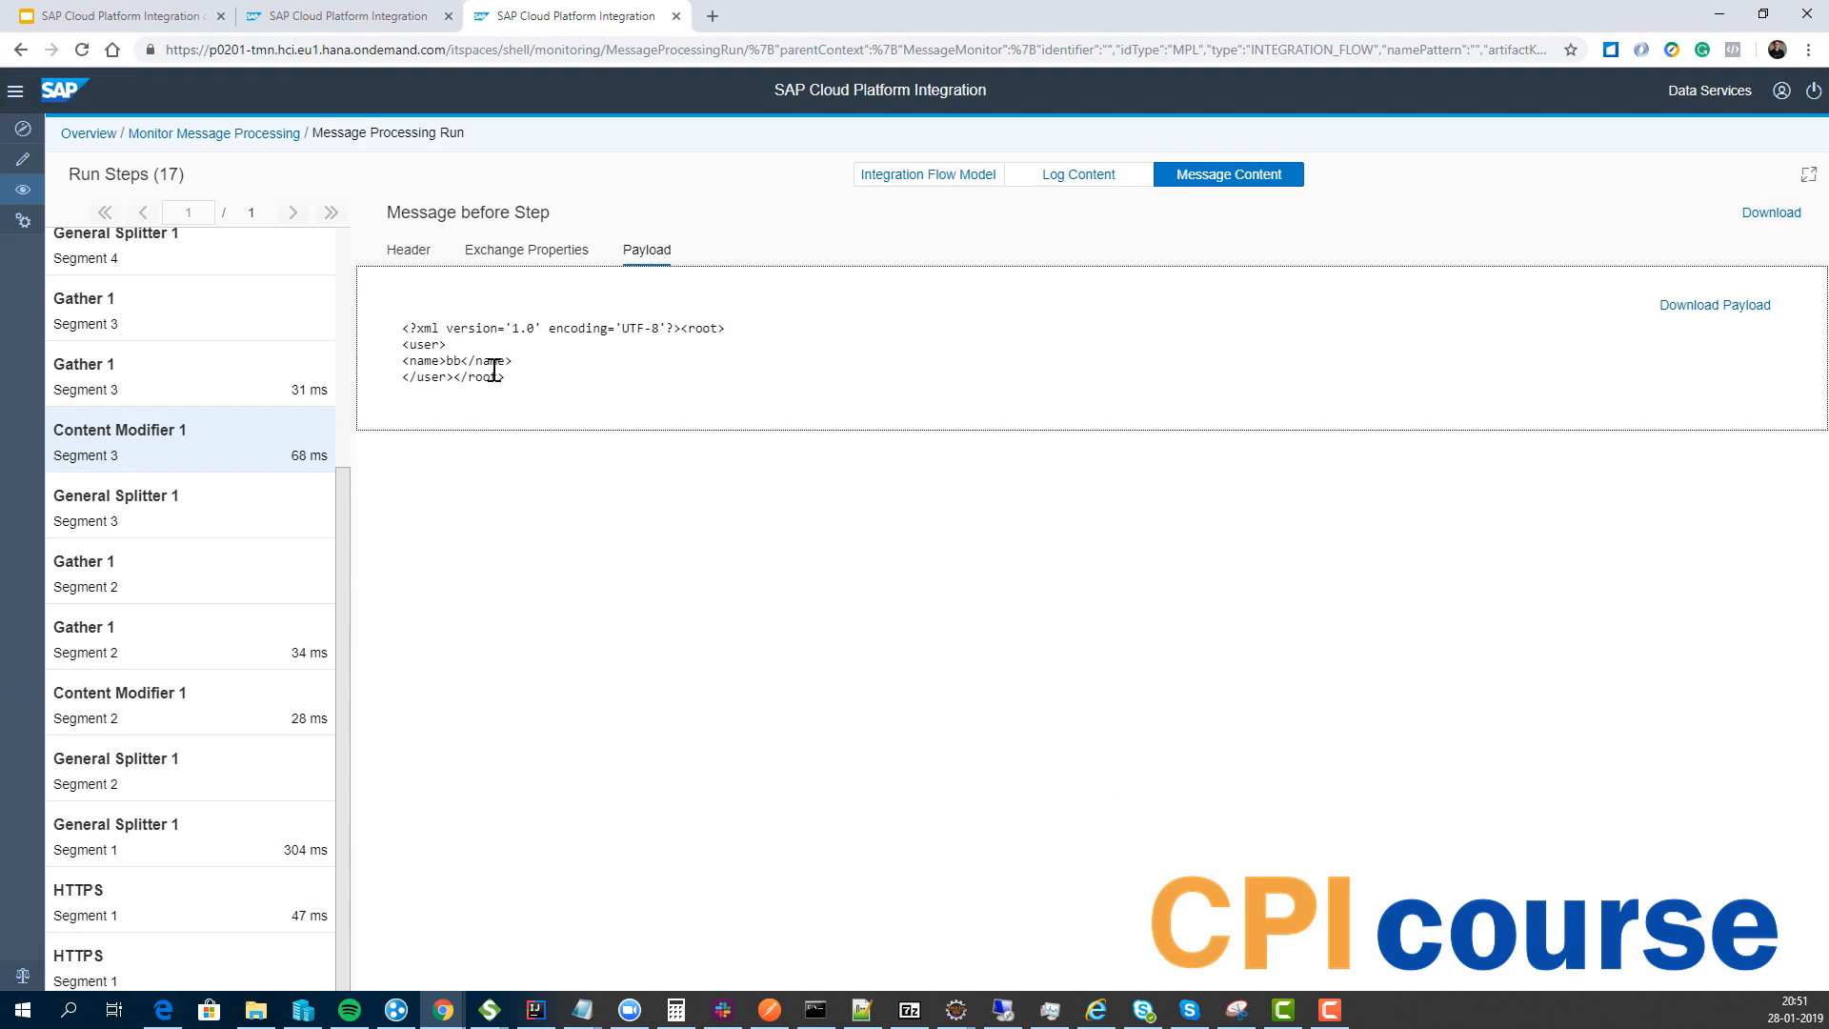
{"action": "left_click_drag", "start_coordinate": [683, 326], "coordinate": [745, 331]}
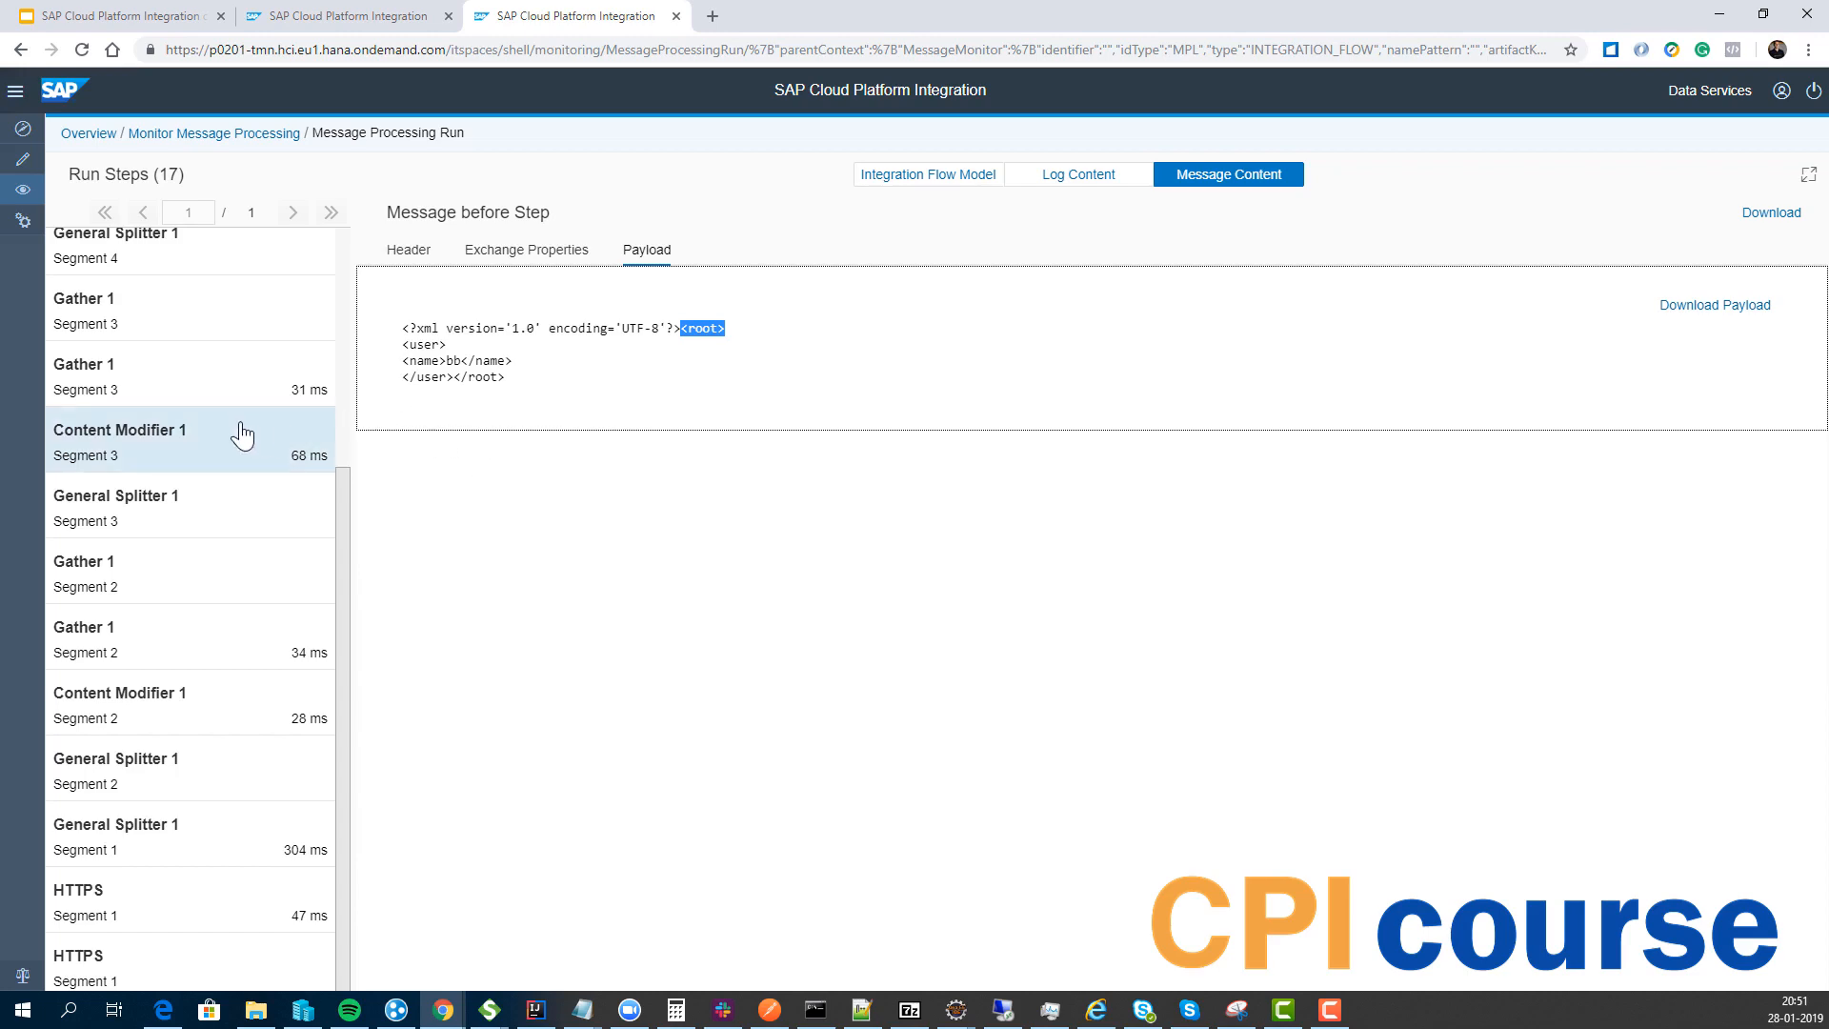
Check the Gather 1 run step in segment 4 and examine the gathered payload before the End step.
{"action": "scroll", "coordinate": [237, 425], "scroll_direction": "up", "scroll_amount": 3}
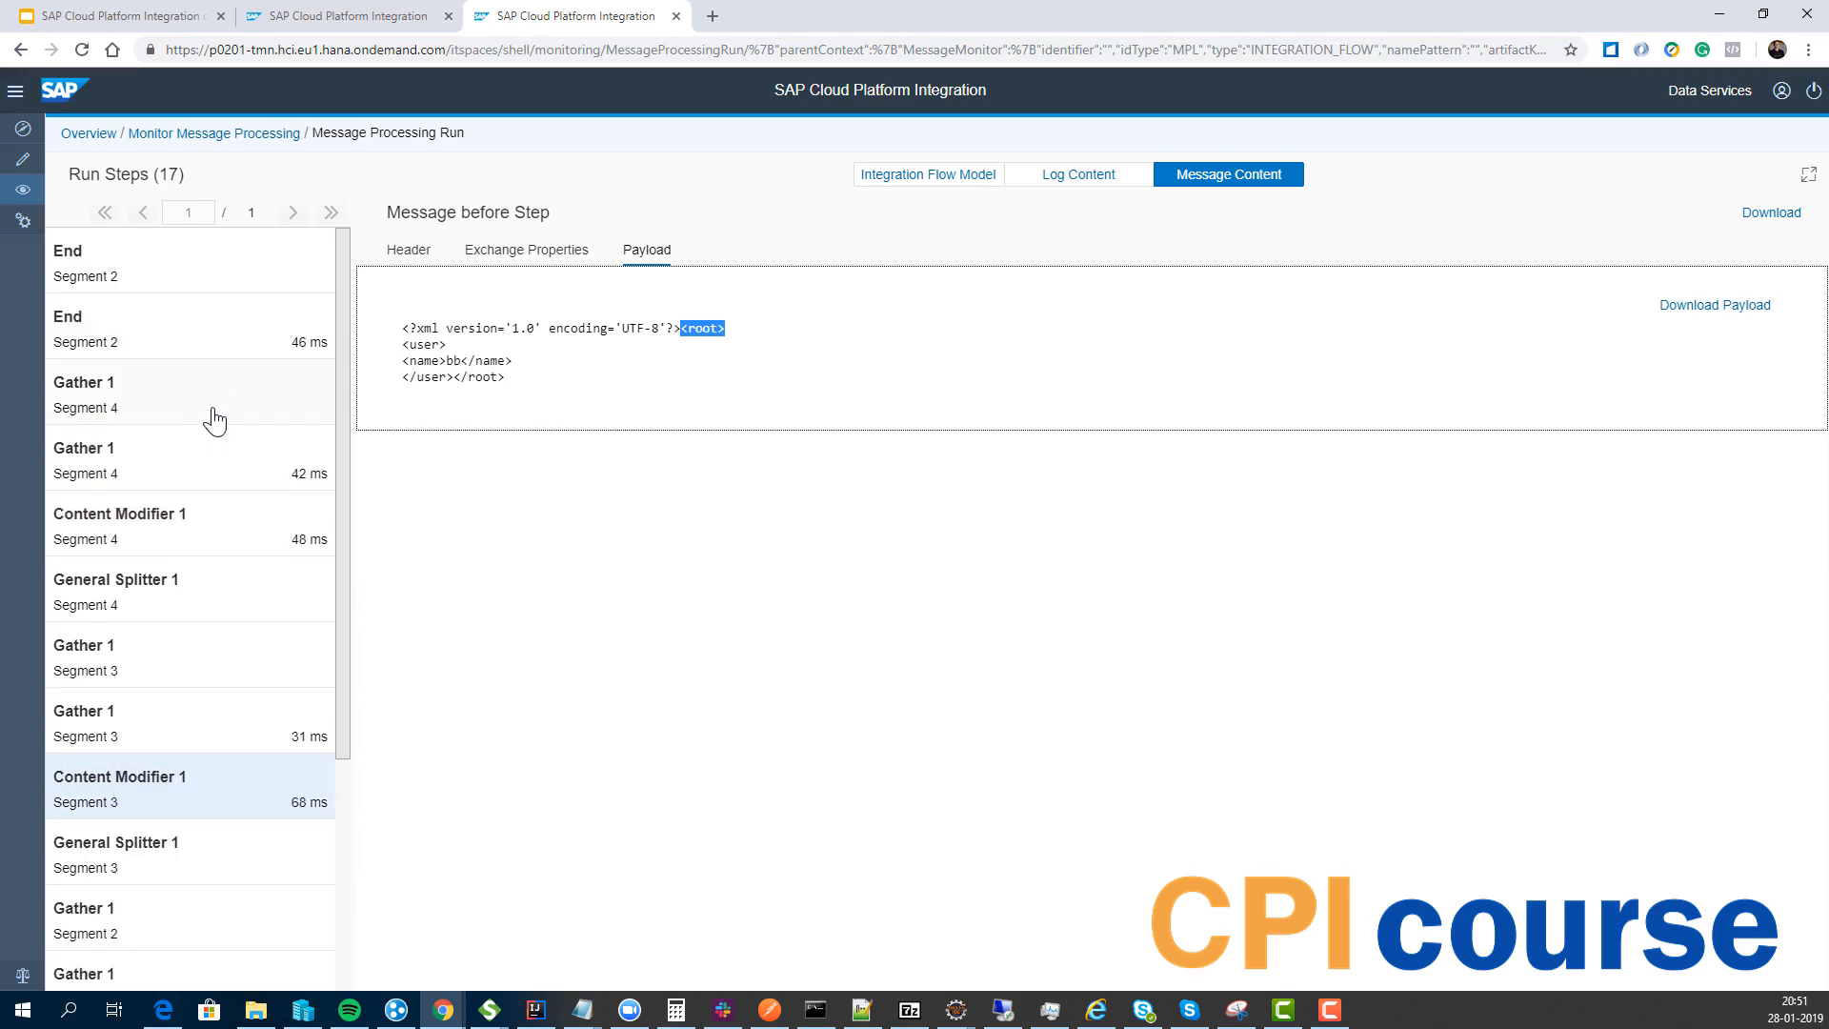
{"action": "left_click", "coordinate": [215, 416]}
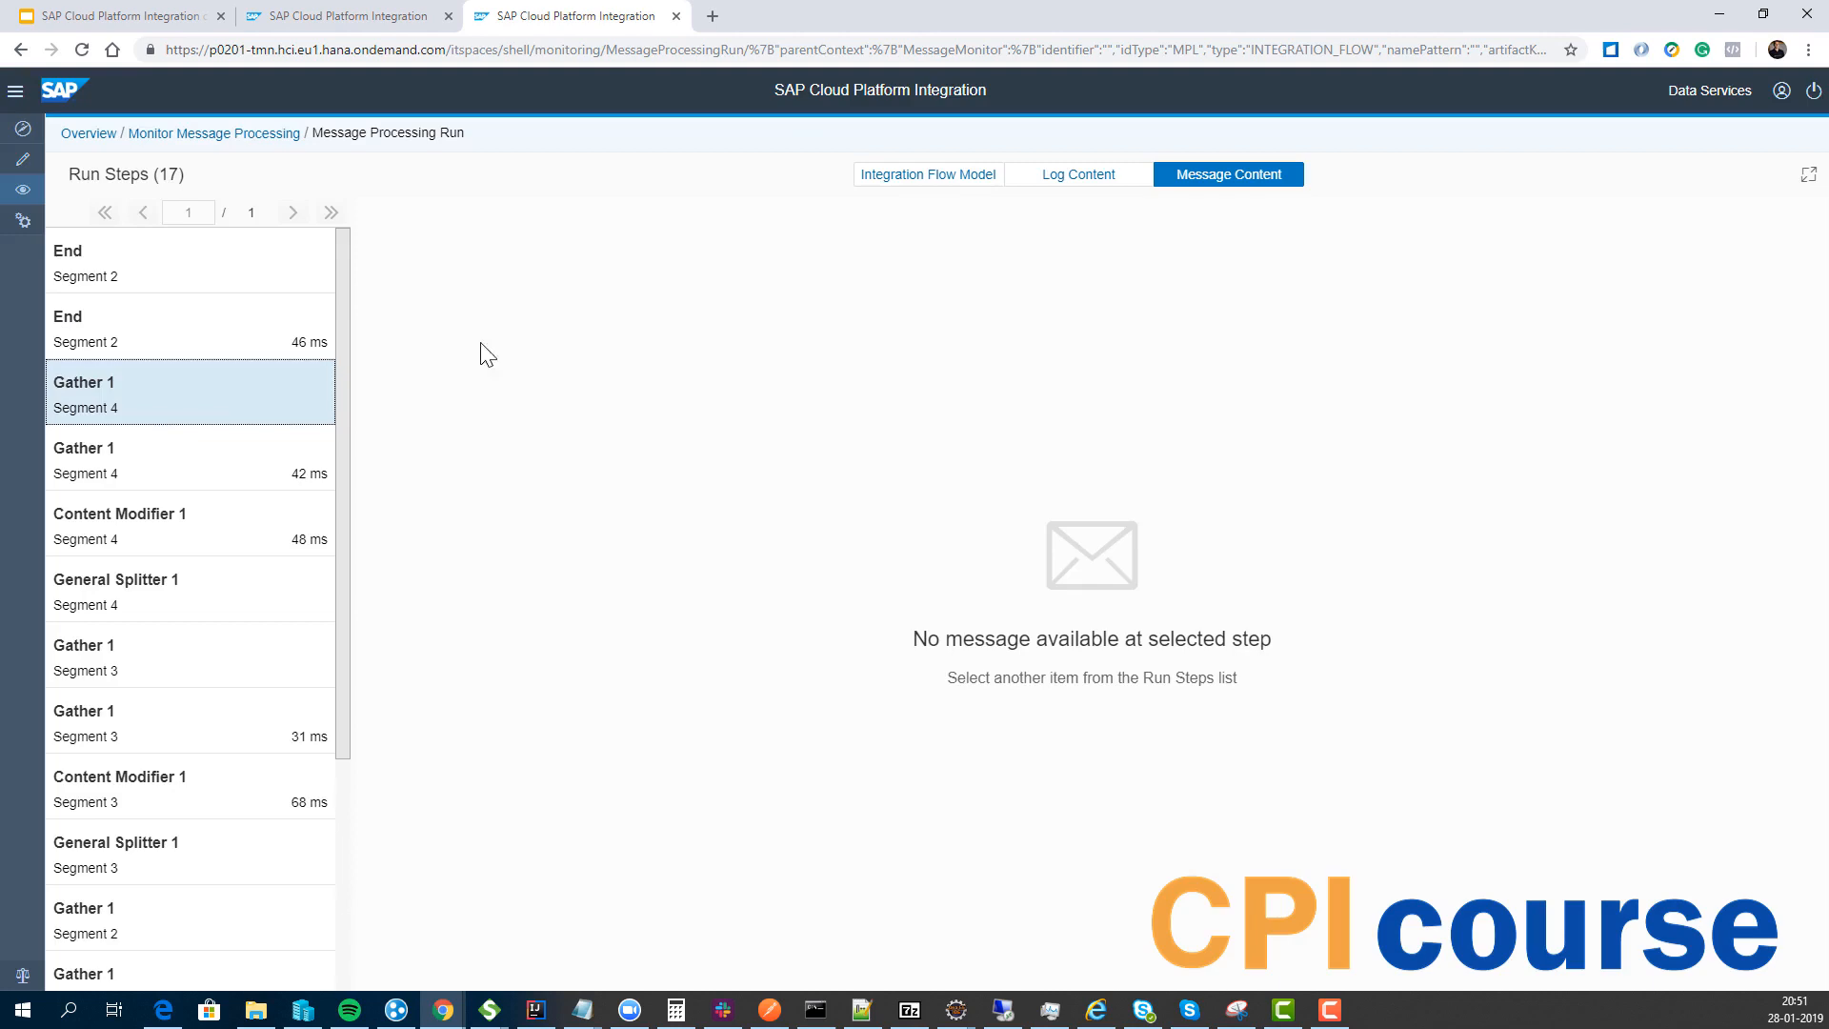
{"action": "left_click", "coordinate": [253, 335]}
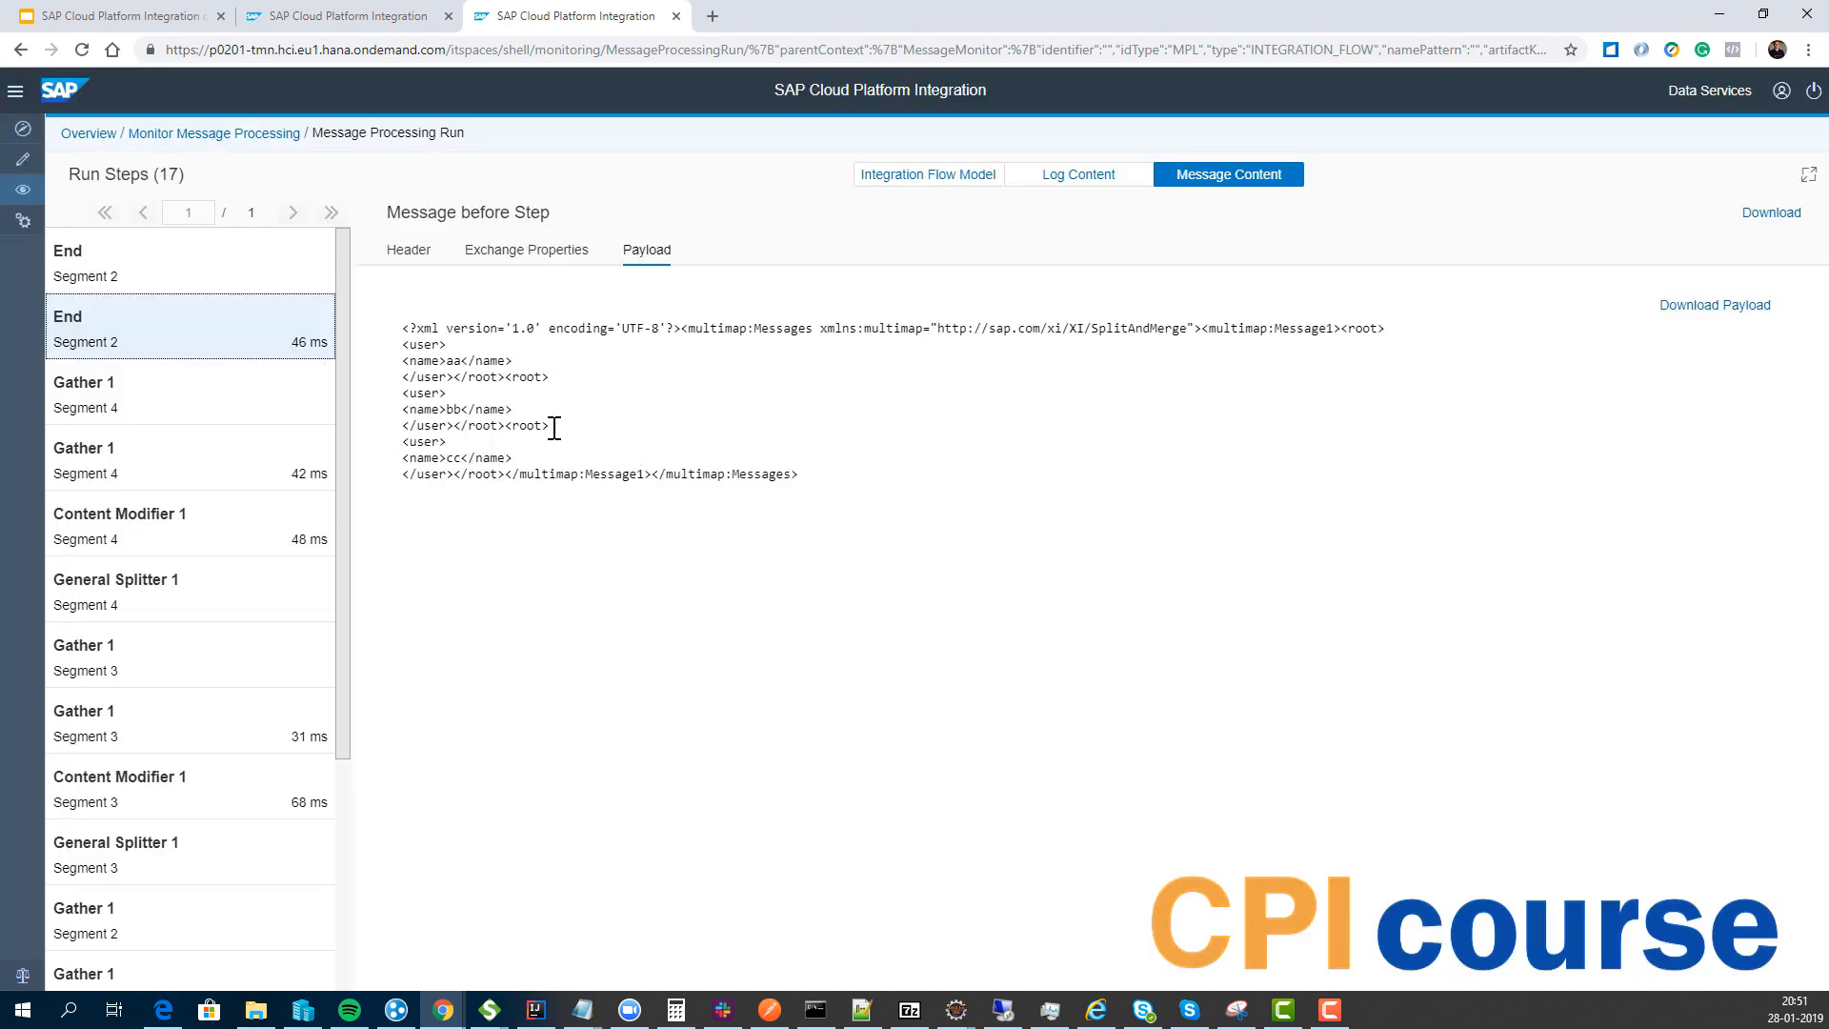
{"action": "left_click", "coordinate": [508, 474]}
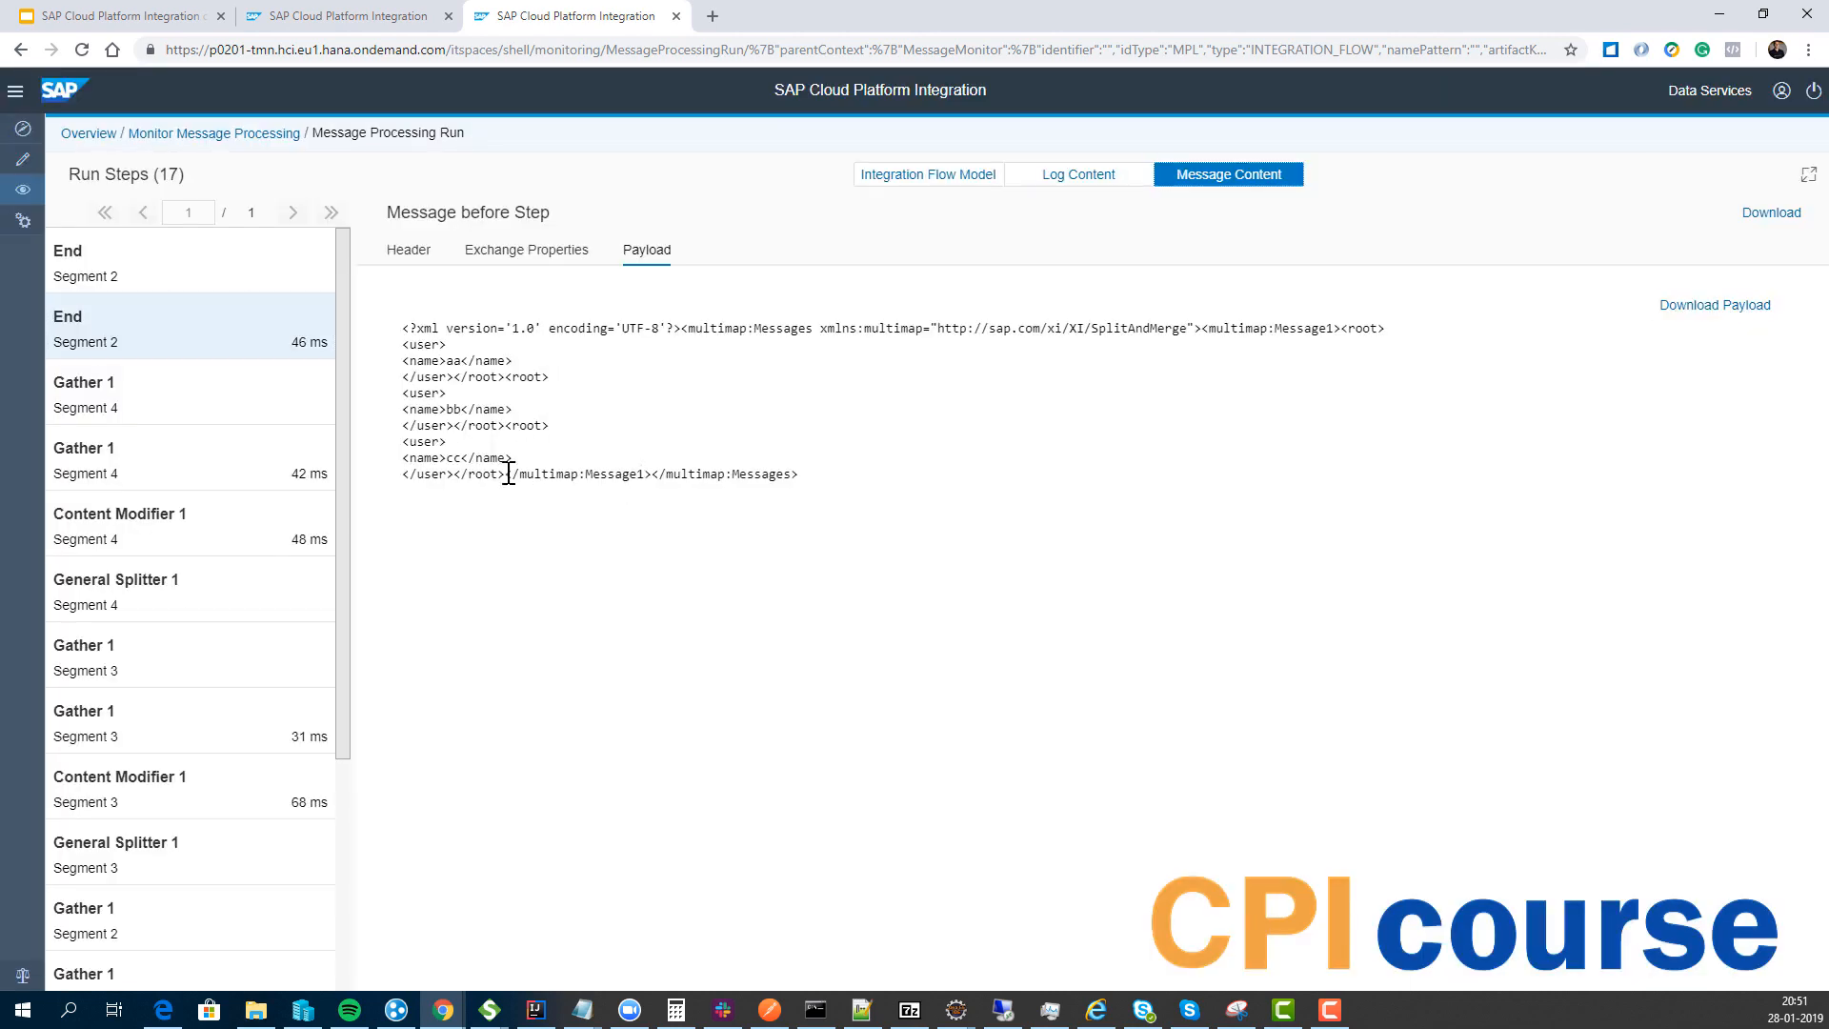
Switch to the course presentation in Google Slides and present the Aggregator slide in full screen.
{"action": "left_click", "coordinate": [335, 12]}
{"action": "left_click", "coordinate": [152, 21]}
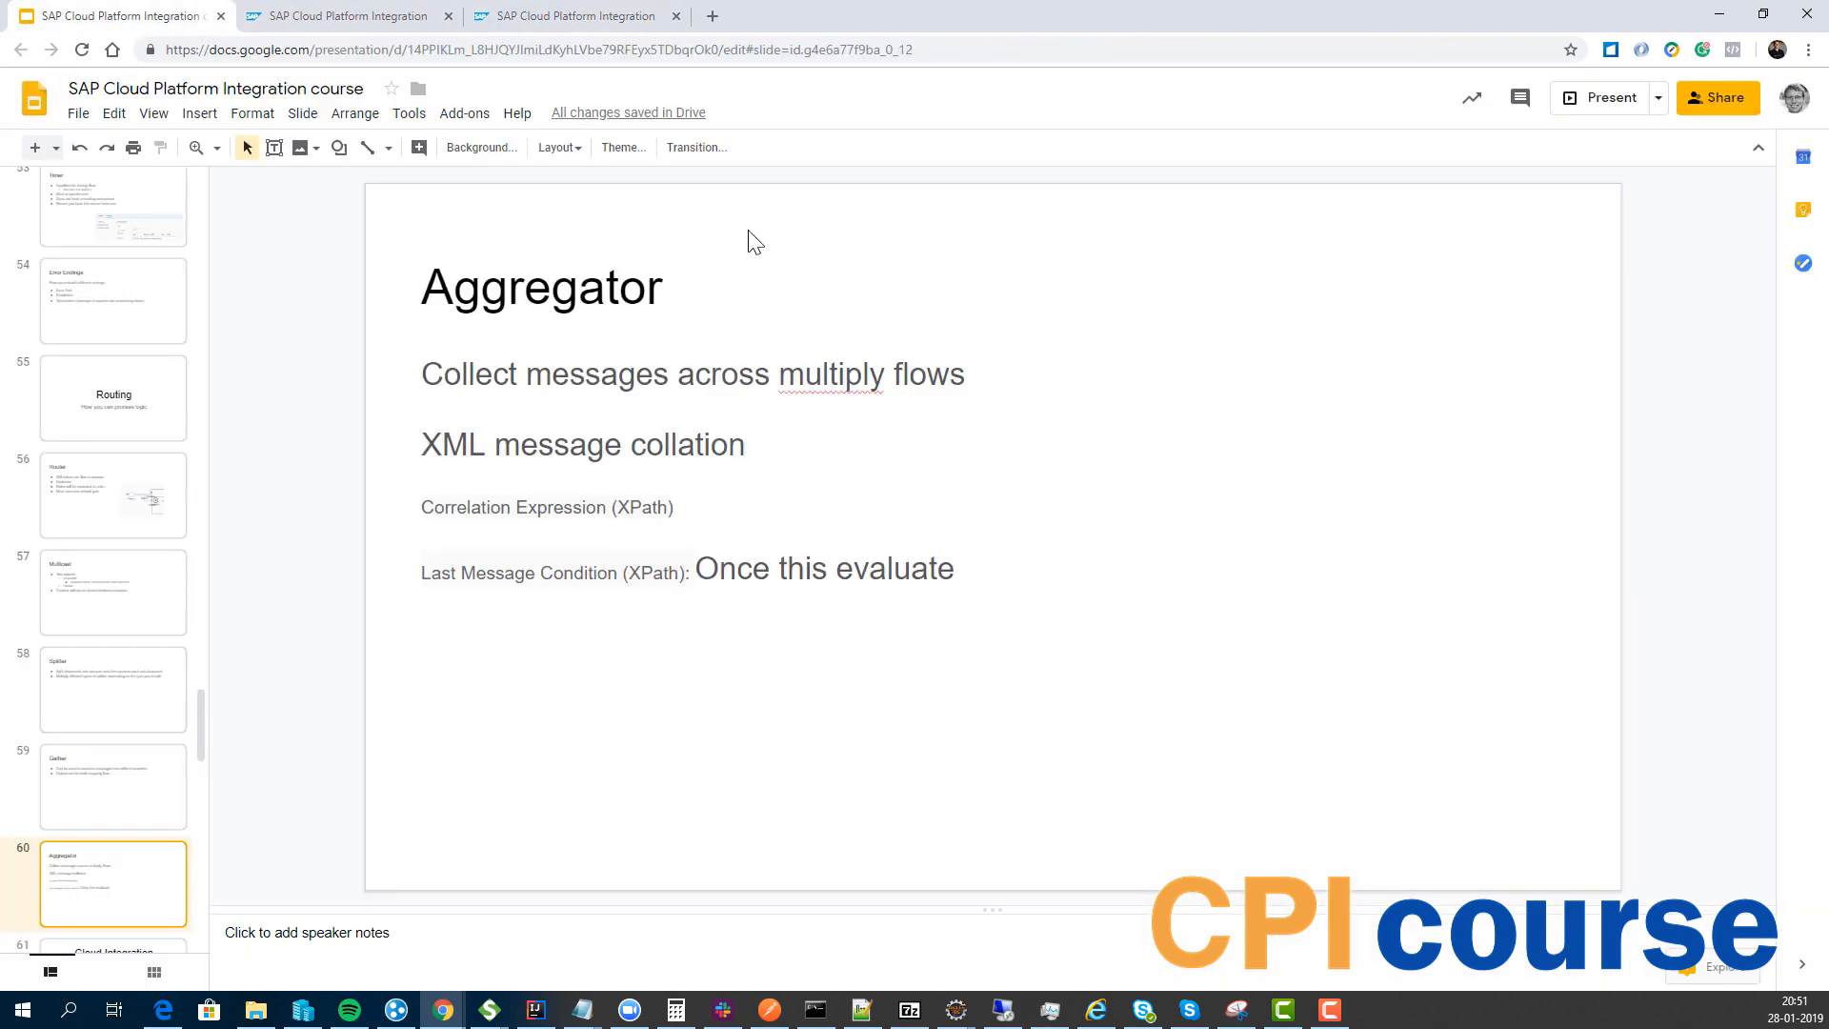
{"action": "left_click", "coordinate": [1553, 107]}
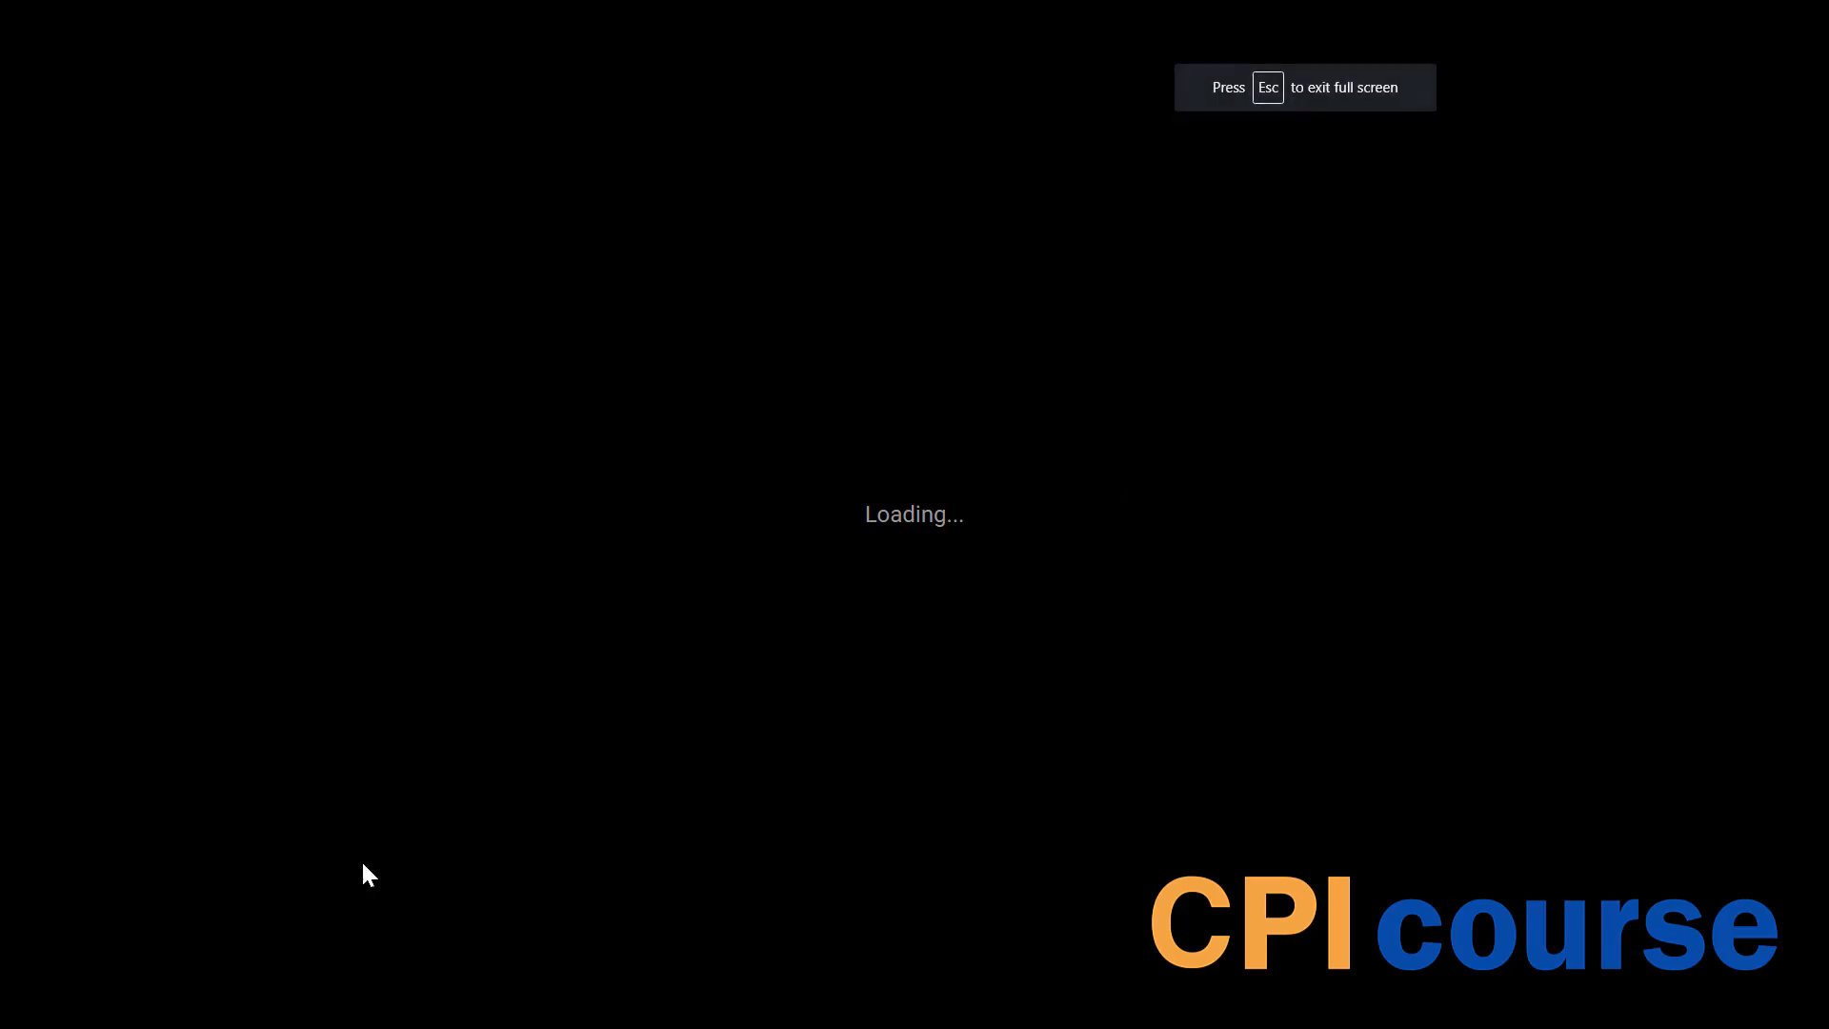
{"action": "key", "text": "Left"}
{"action": "key", "text": "Right"}
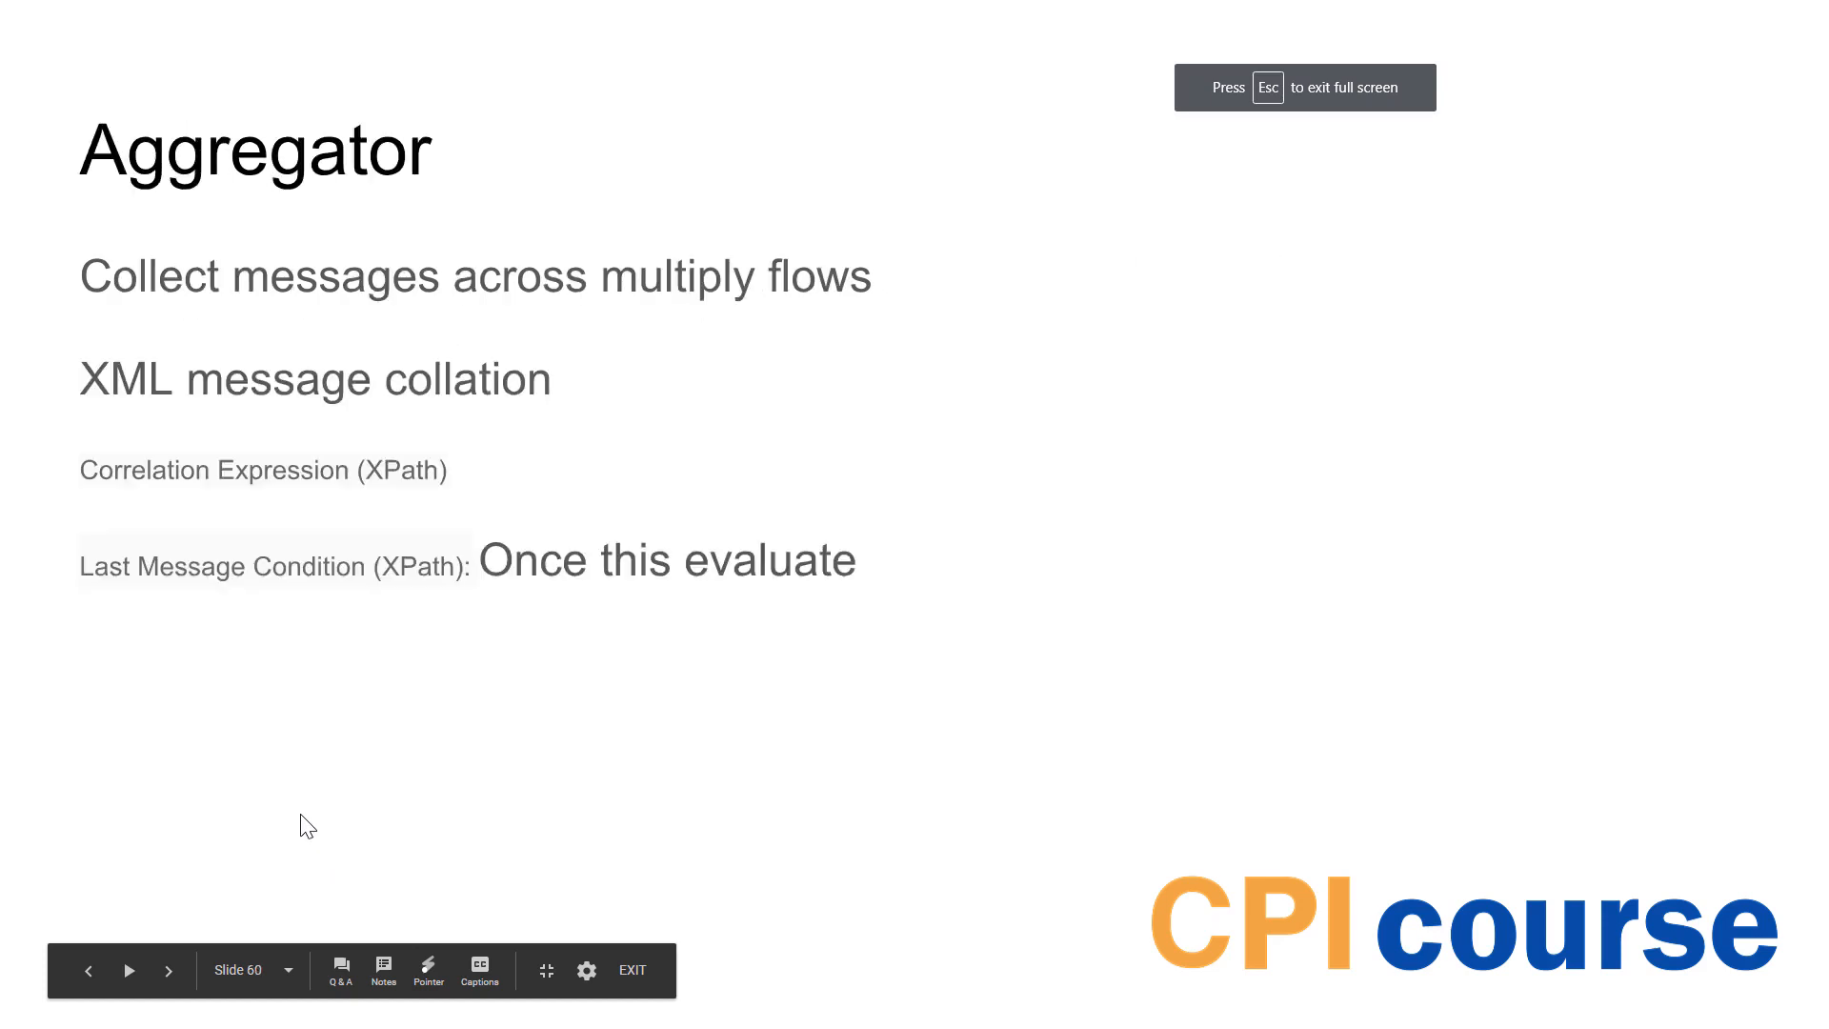
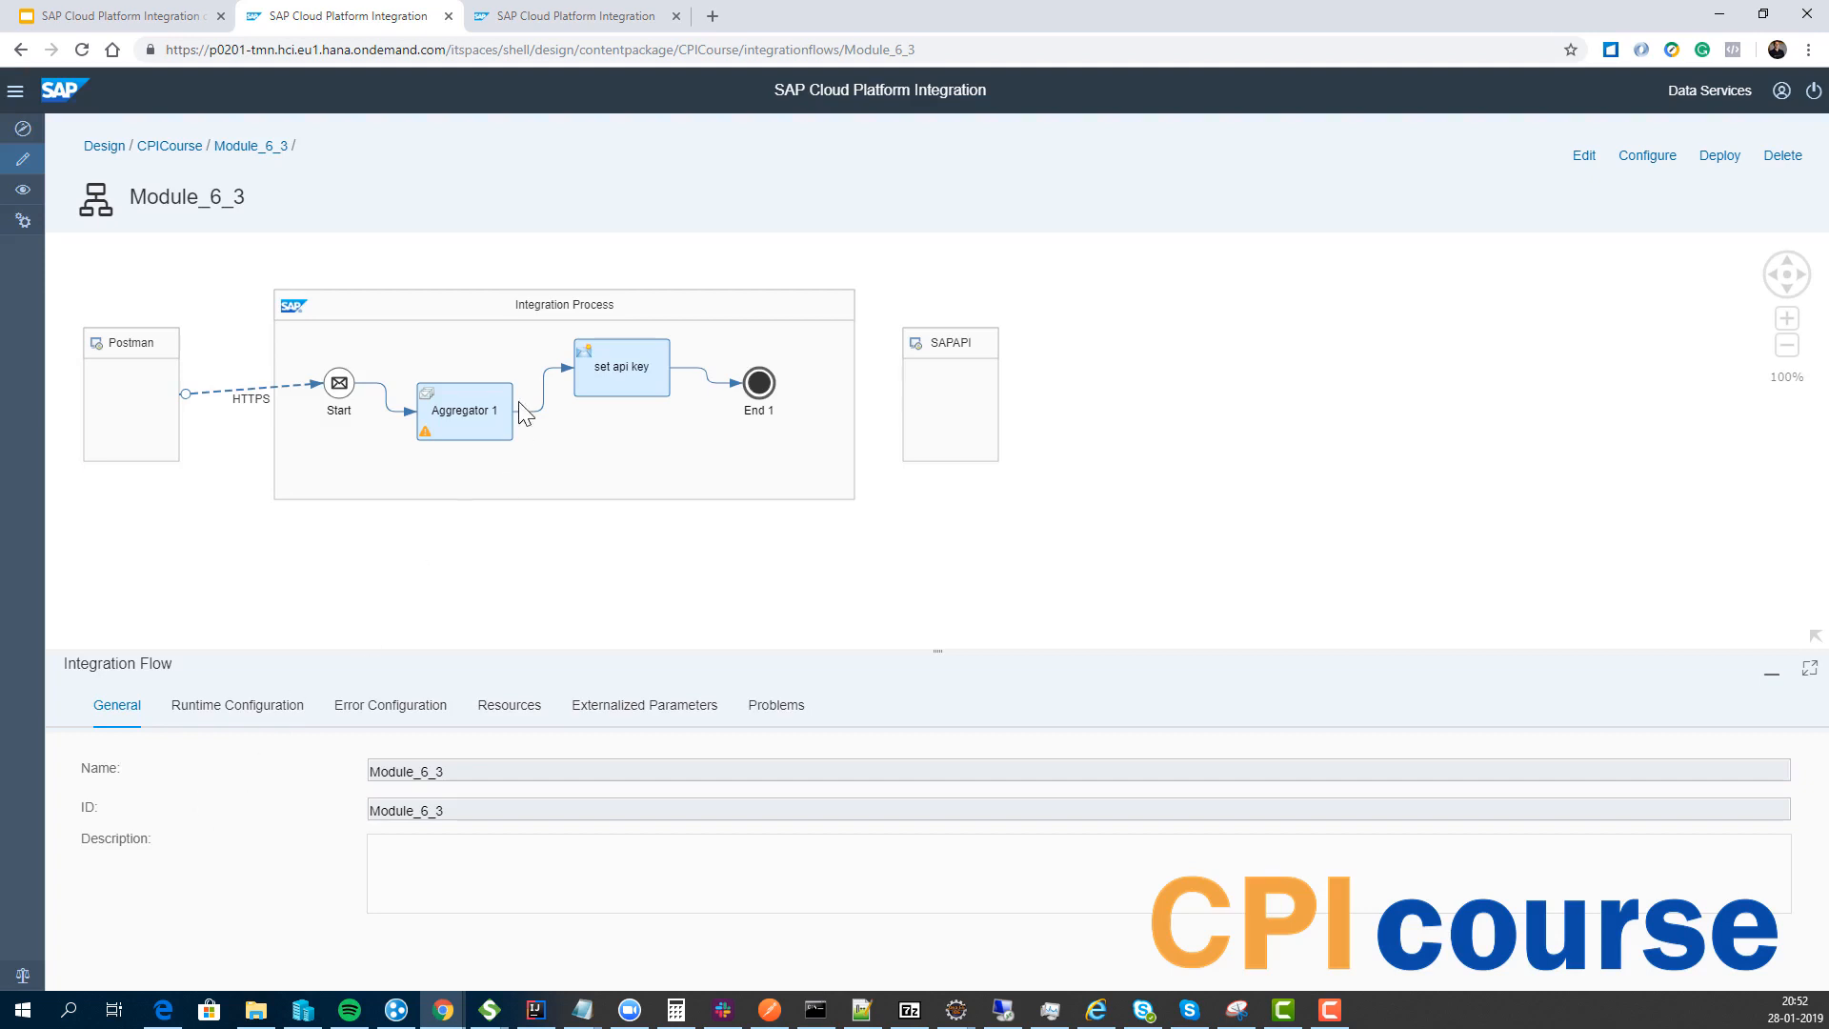
Start editing Module_6_3 with its unsaved changes recovered, and highlight the correlation expression of Aggregator 1.
{"action": "left_click", "coordinate": [1583, 155]}
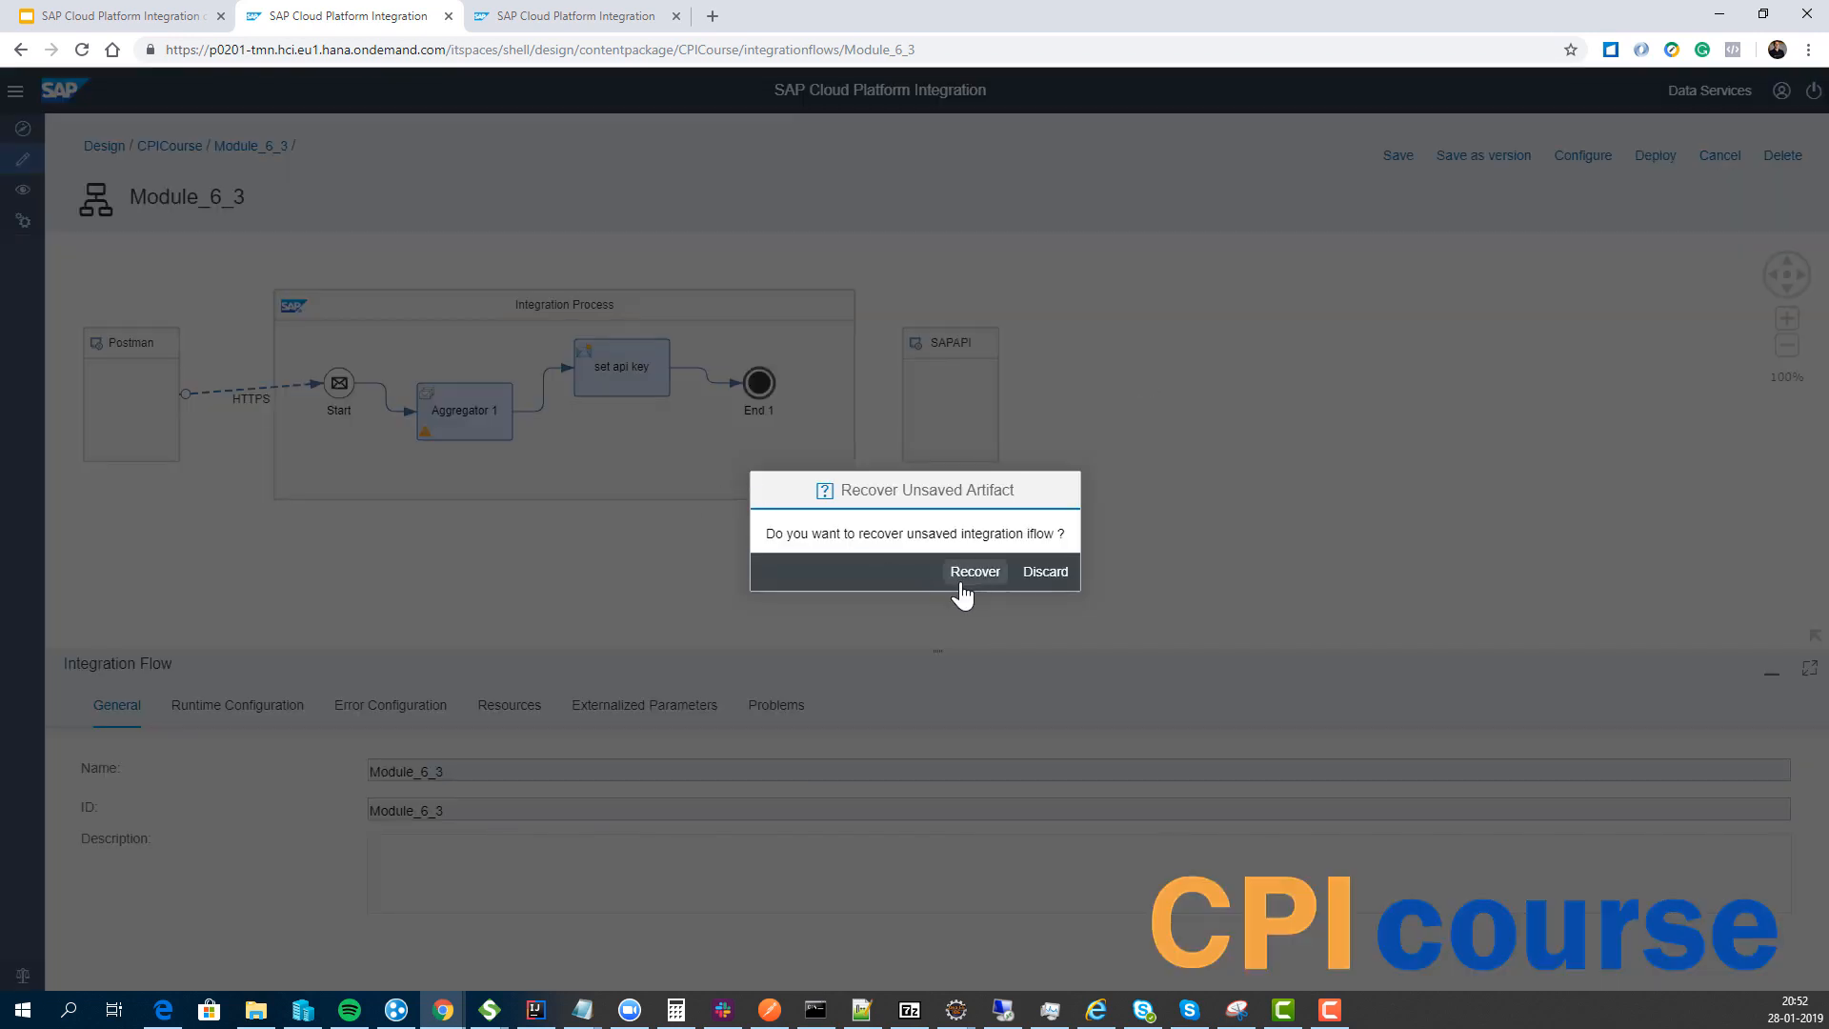
{"action": "left_click", "coordinate": [970, 575]}
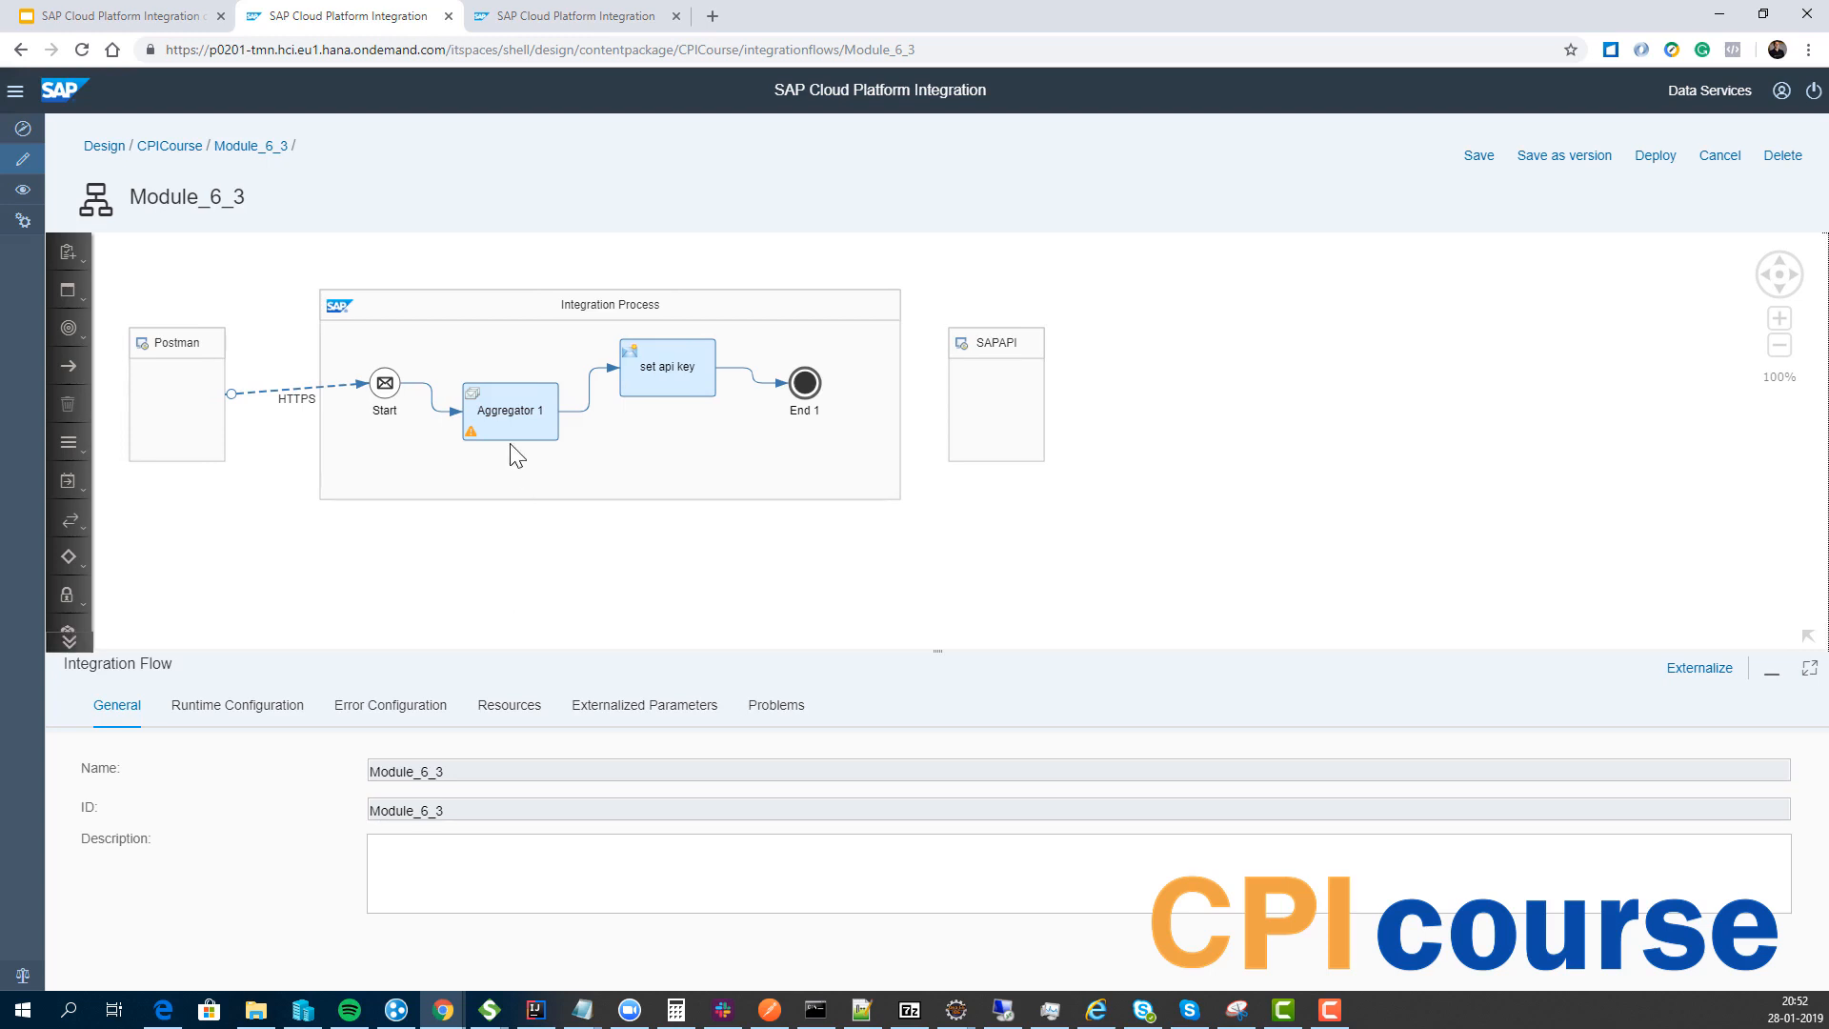
{"action": "left_click", "coordinate": [511, 419]}
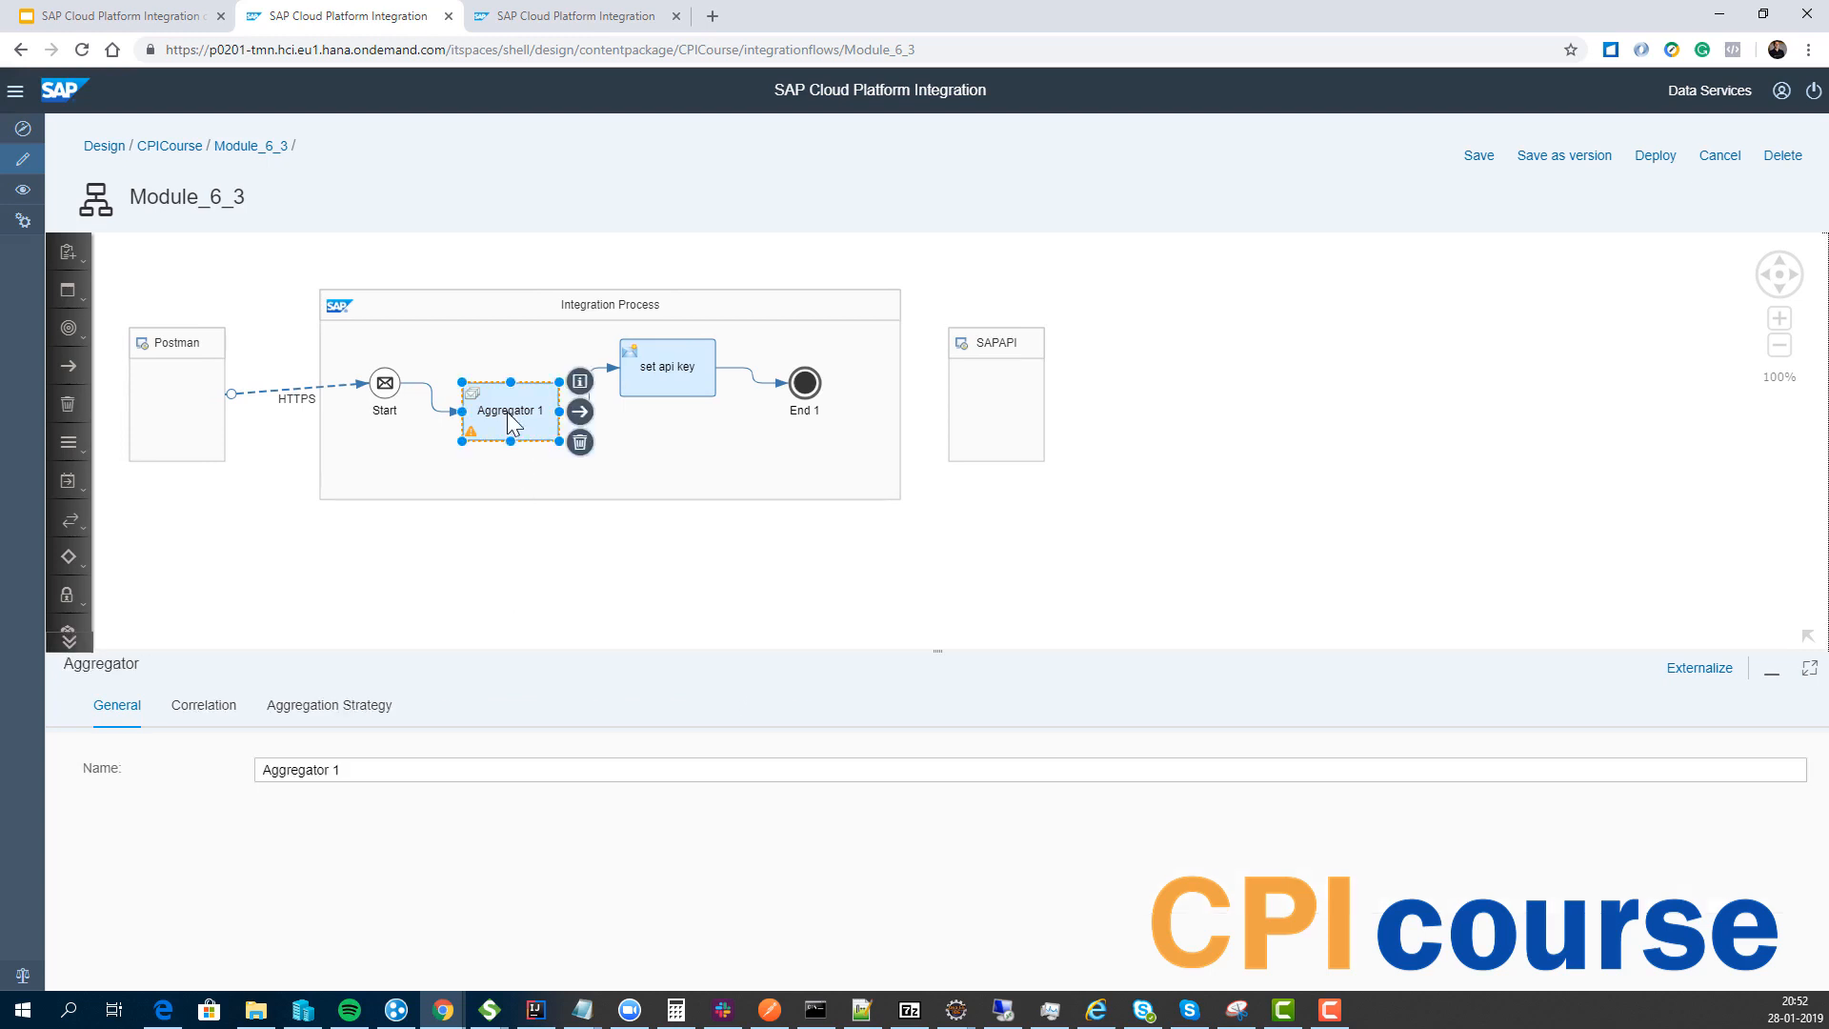
{"action": "left_click", "coordinate": [218, 705]}
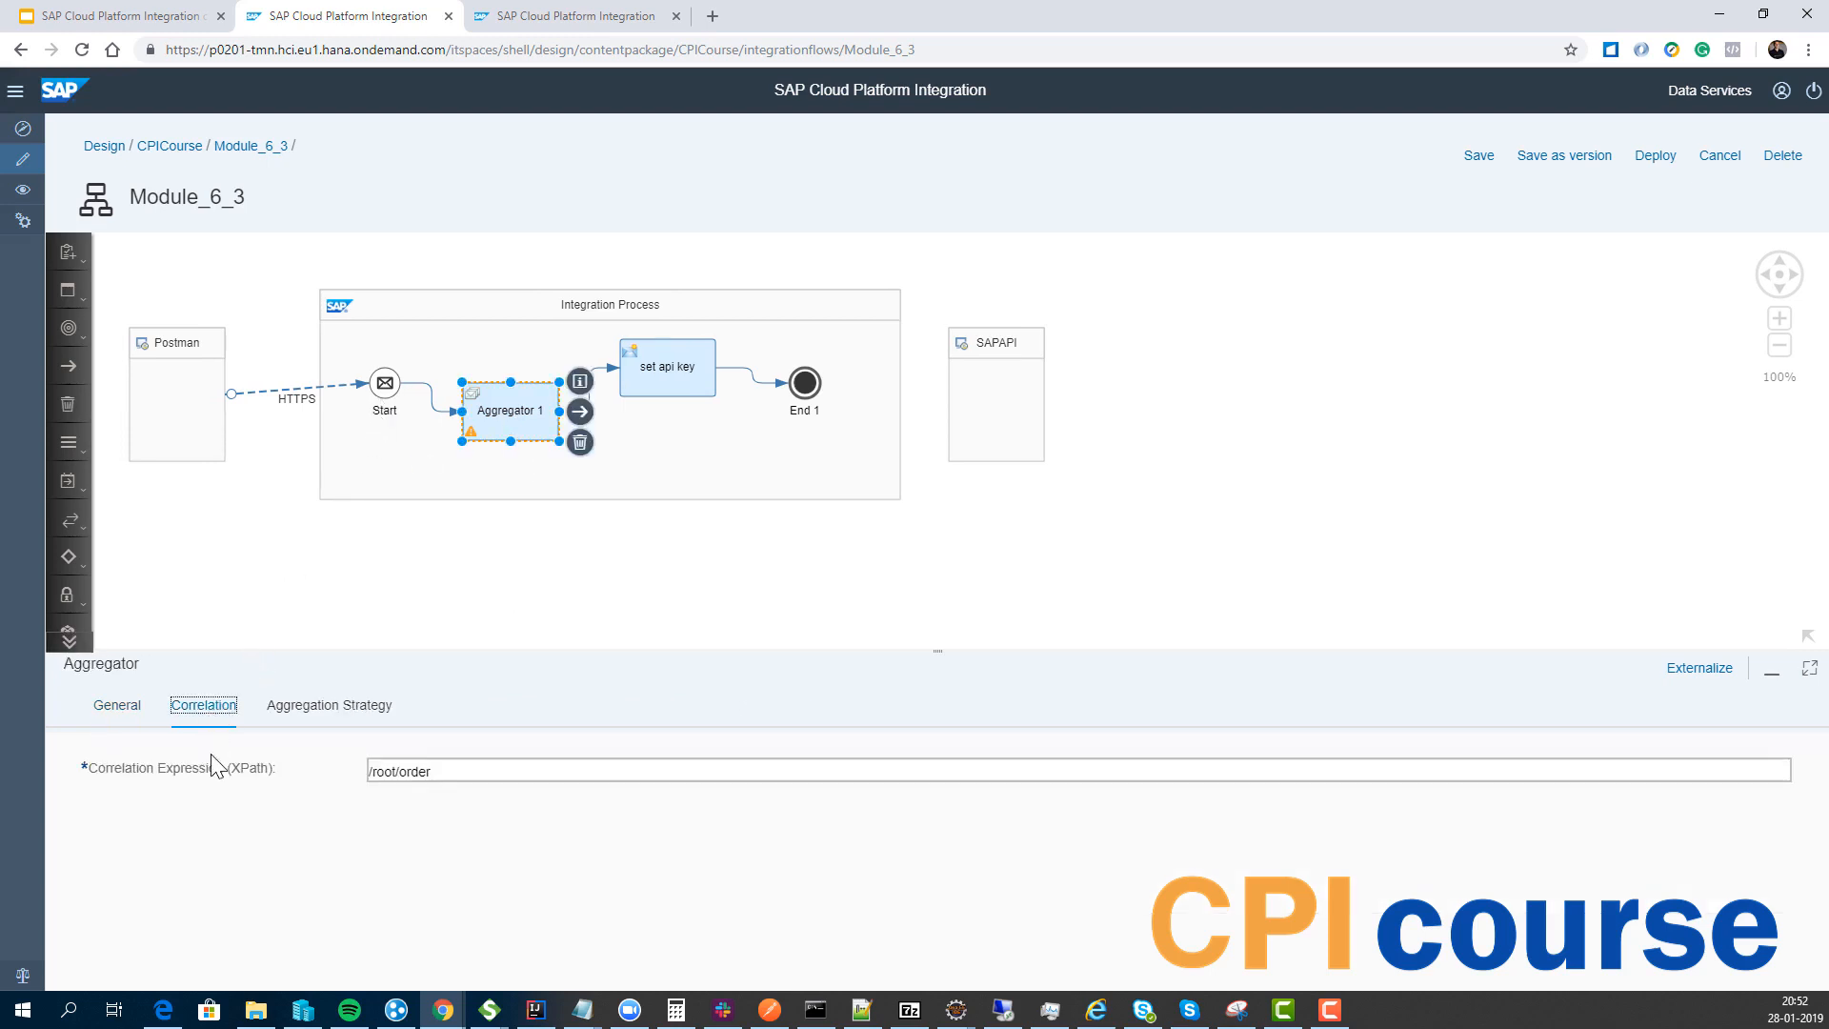
{"action": "left_click_drag", "start_coordinate": [489, 773], "coordinate": [359, 768]}
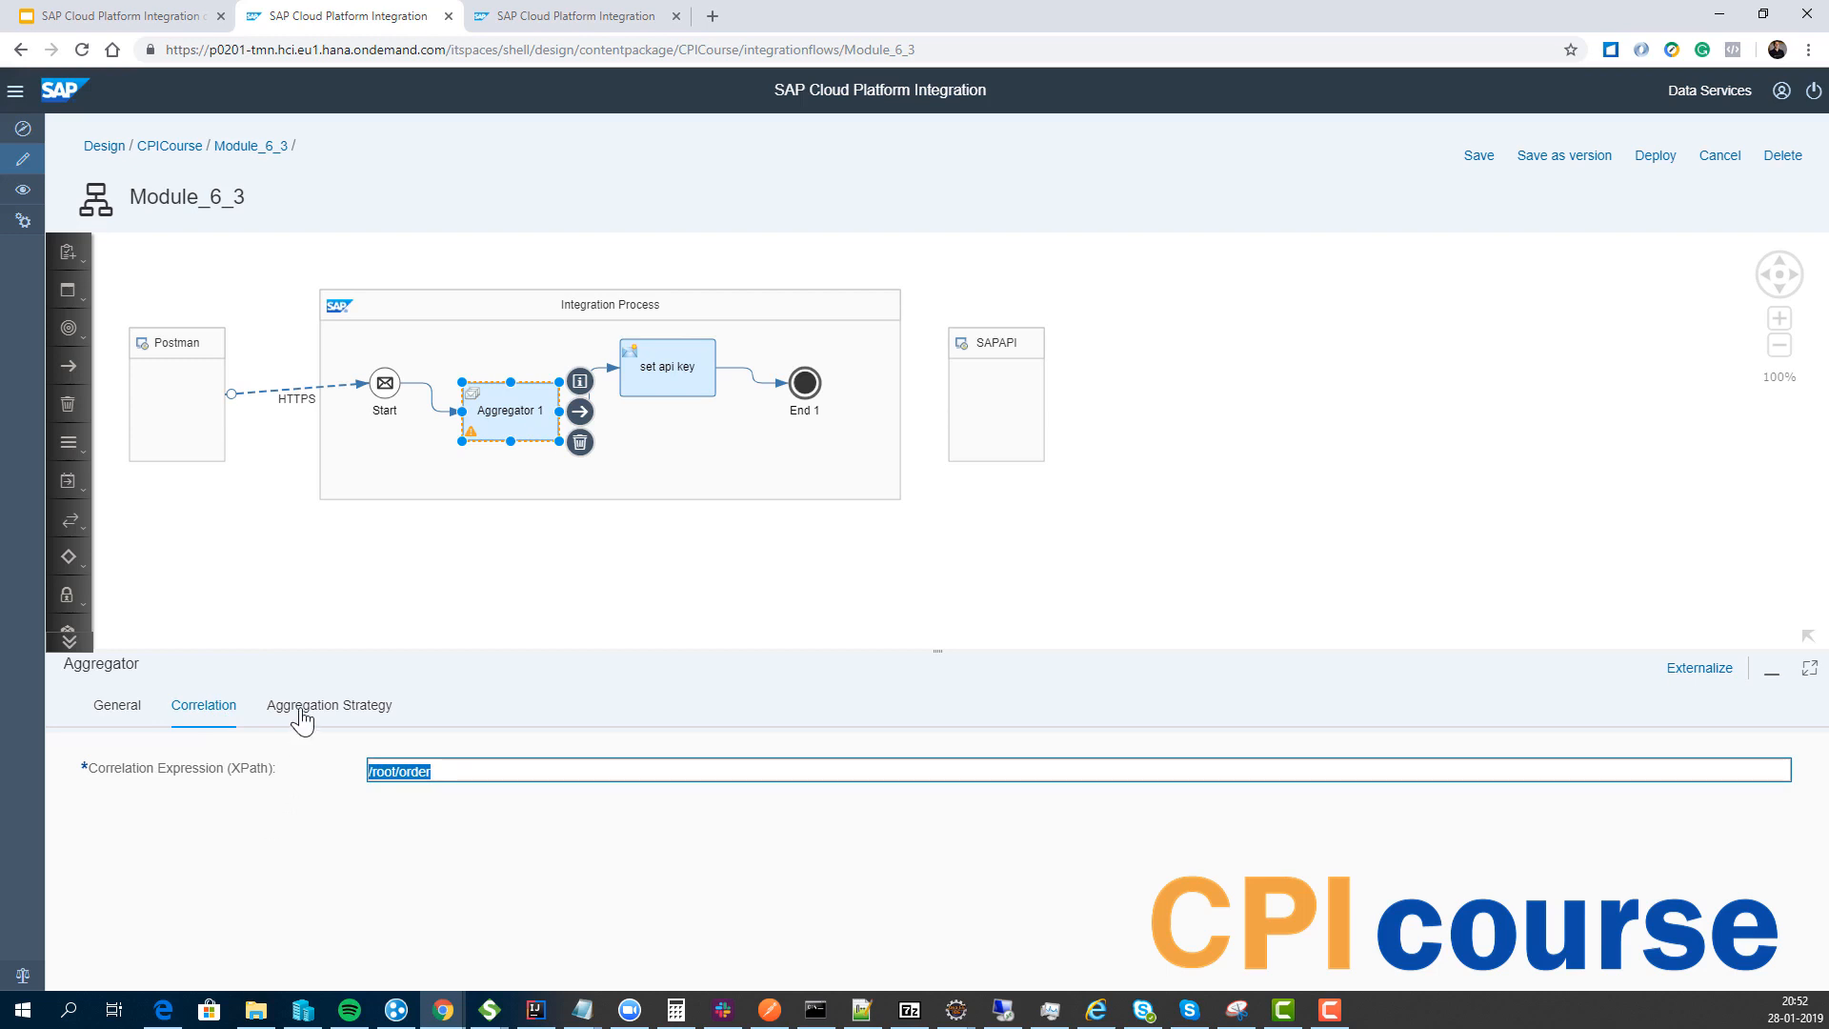
{"action": "left_click_drag", "start_coordinate": [358, 774], "coordinate": [445, 776]}
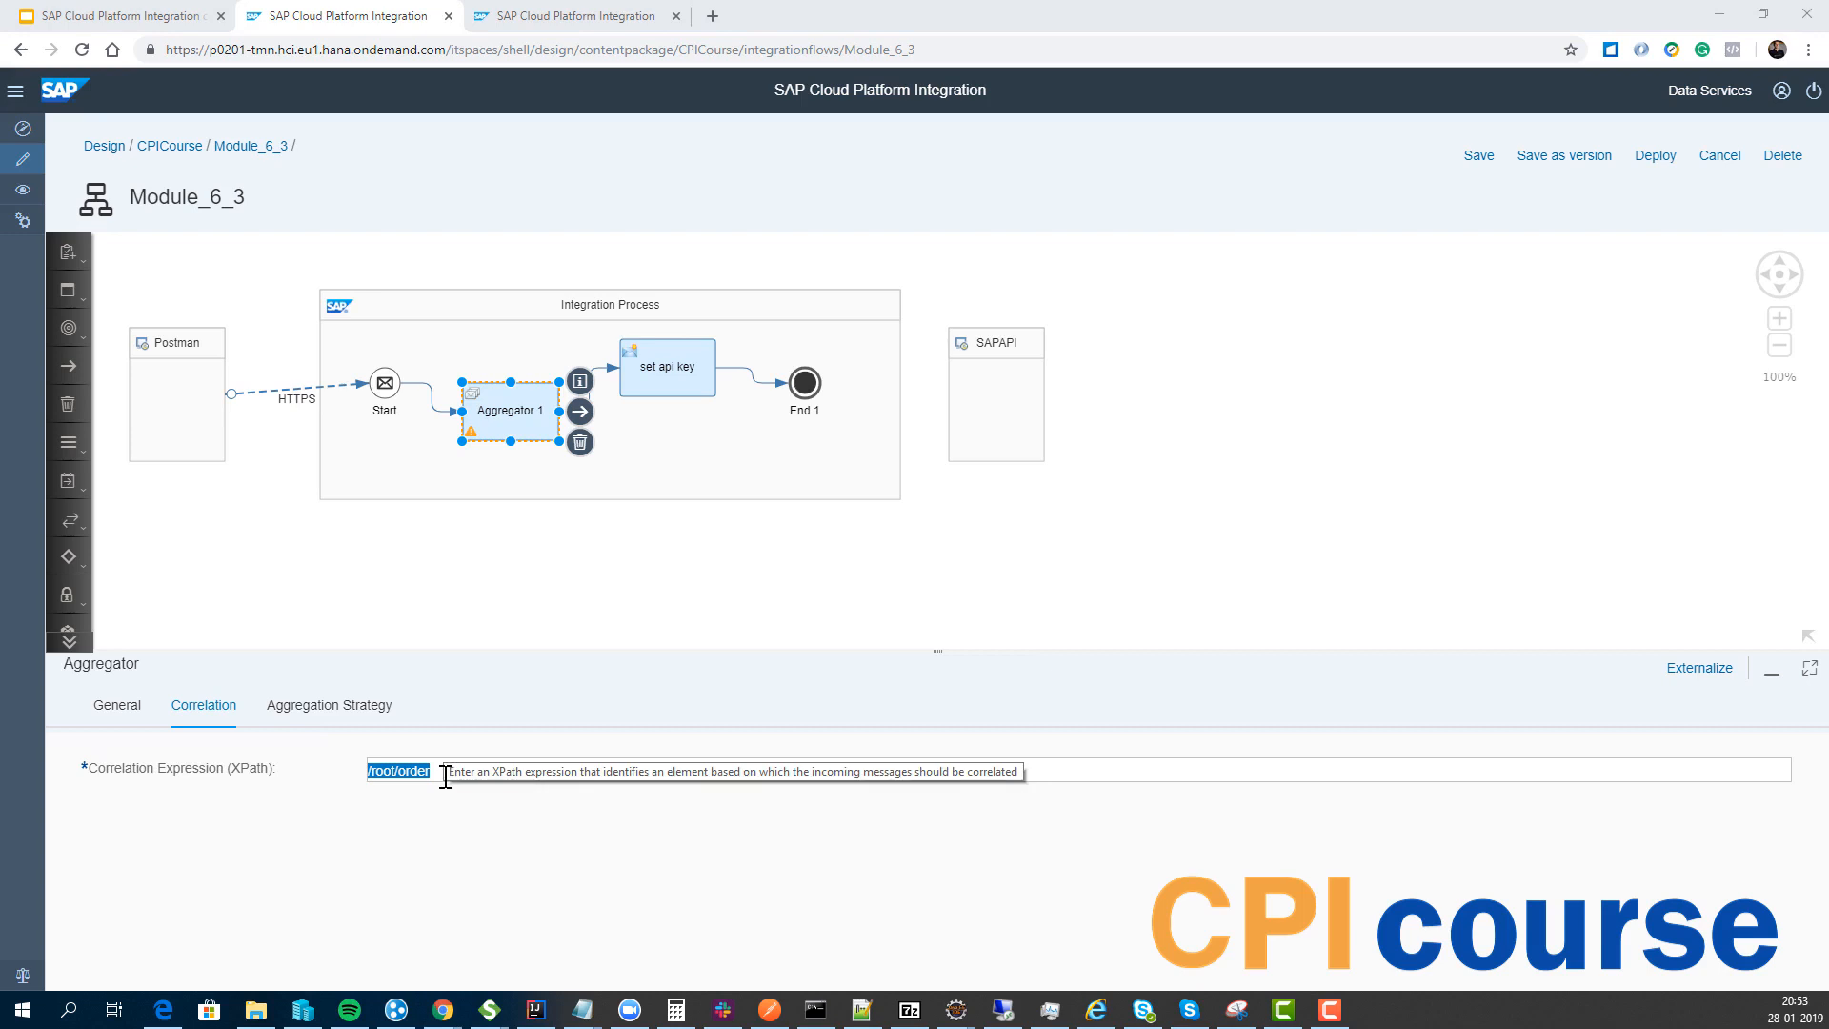
Switch to Postman, open the module6-3 request and examine the order and doc elements in its XML body.
{"action": "key", "text": "alt+Tab"}
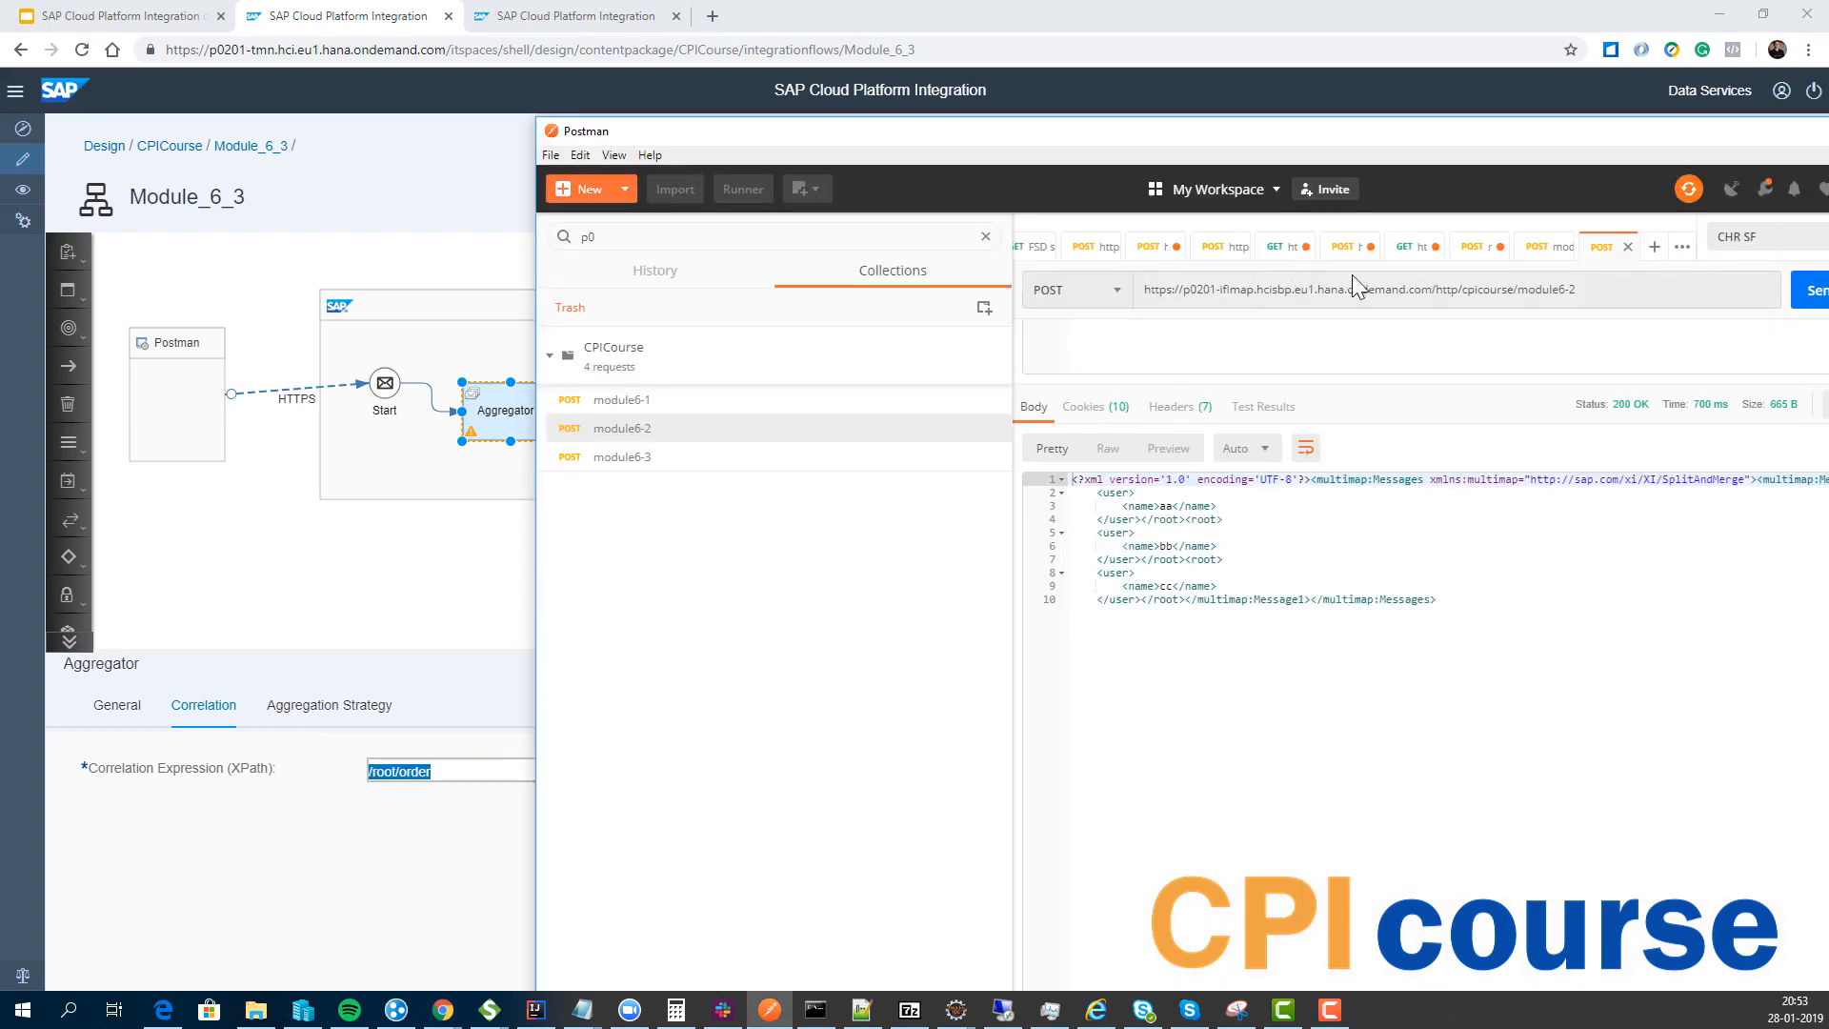
{"action": "left_click", "coordinate": [619, 459]}
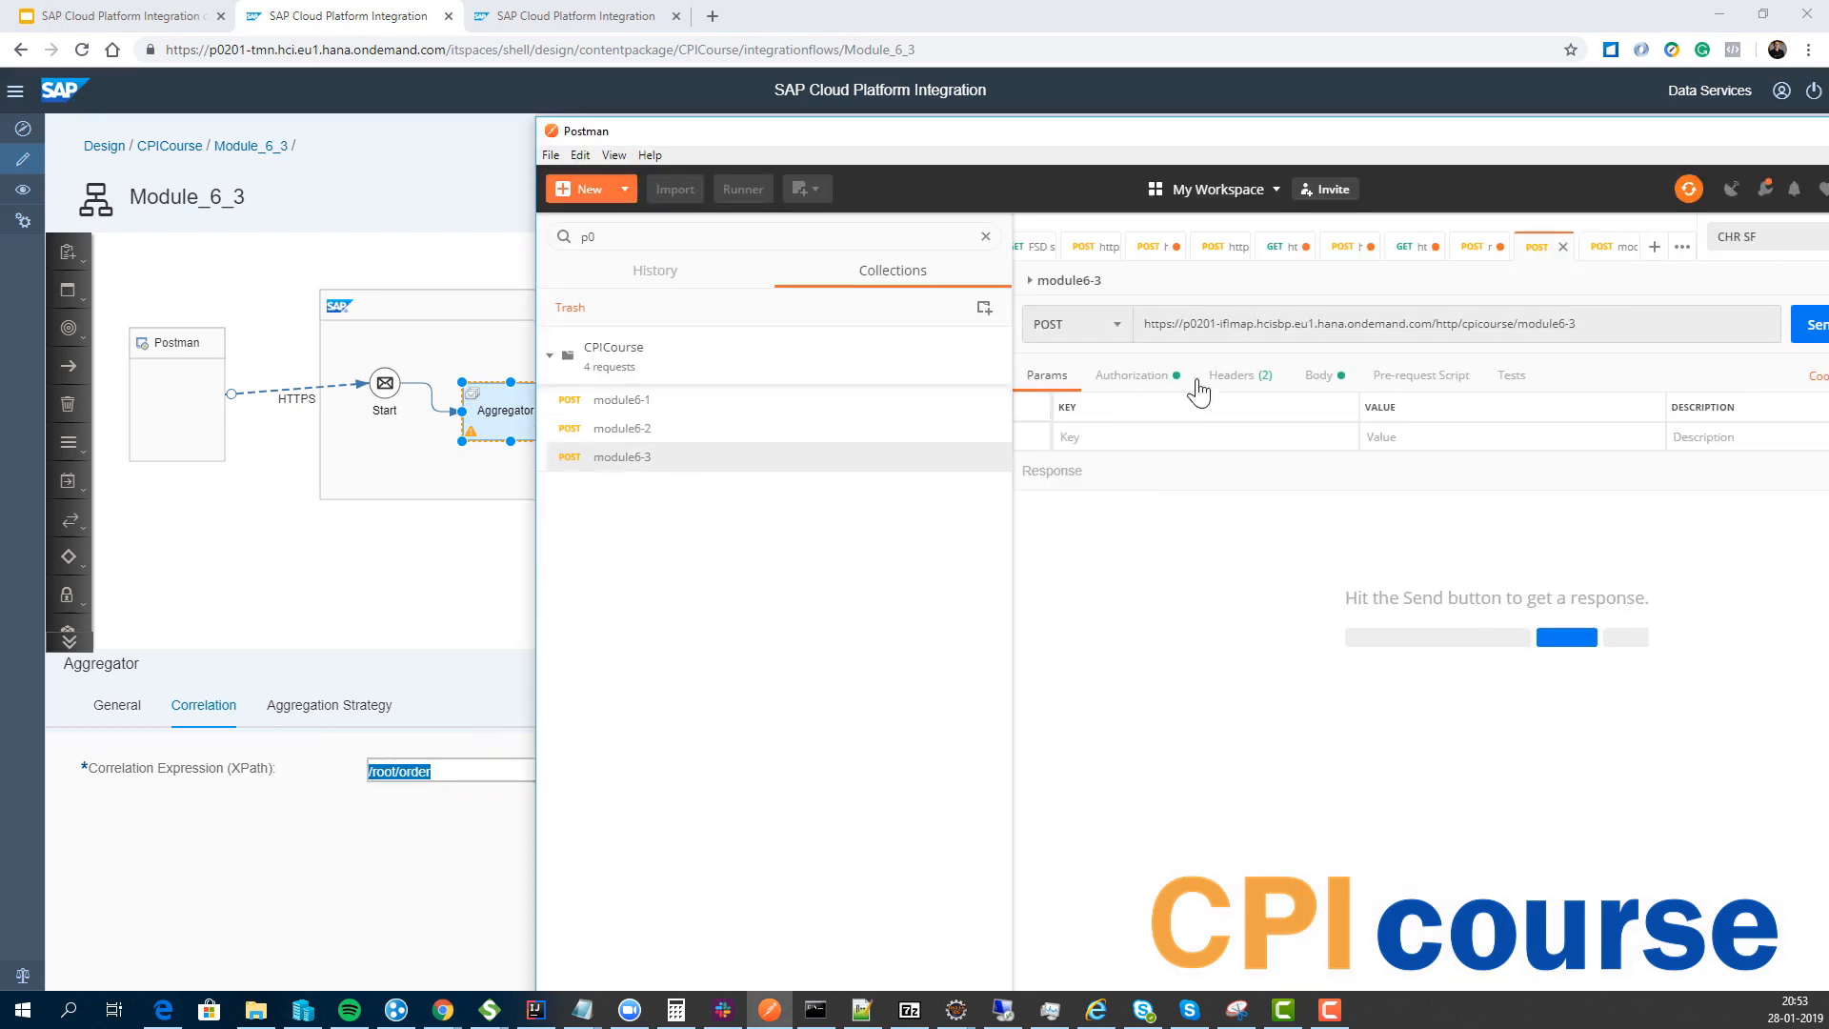
{"action": "left_click", "coordinate": [1318, 376]}
{"action": "double_click", "coordinate": [1133, 456]}
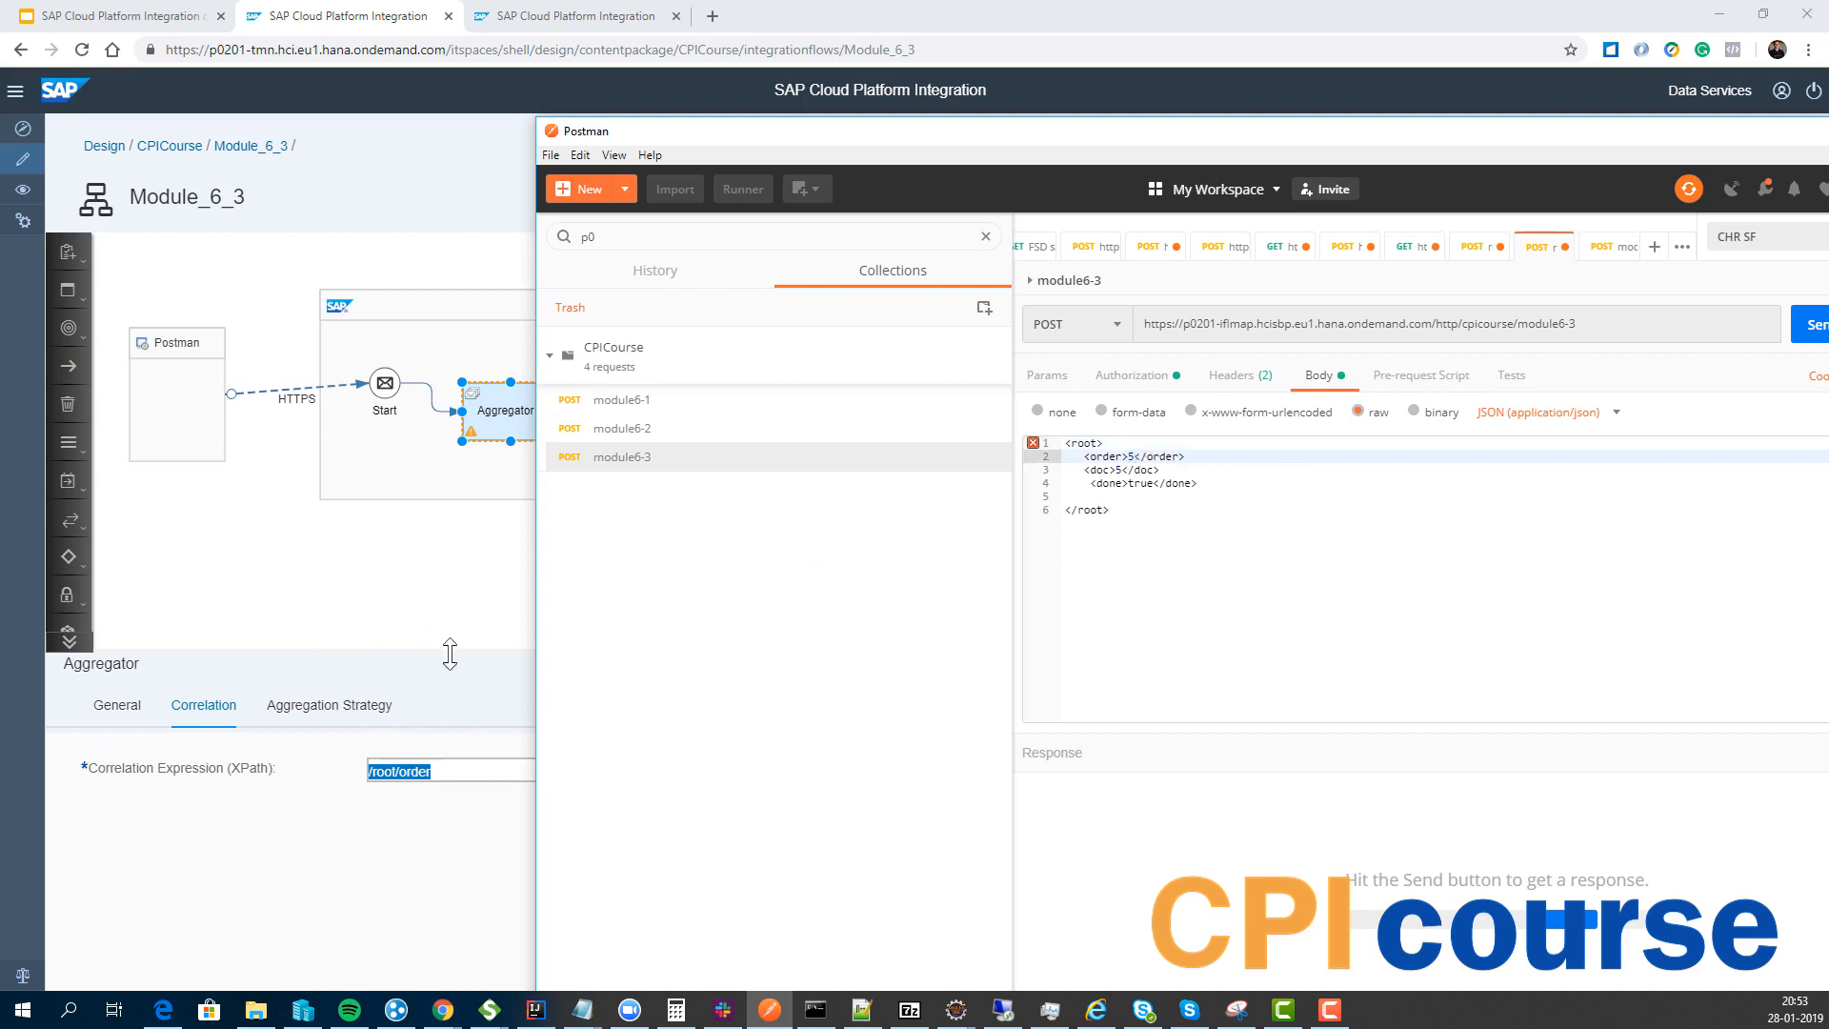
{"action": "left_click", "coordinate": [1118, 469]}
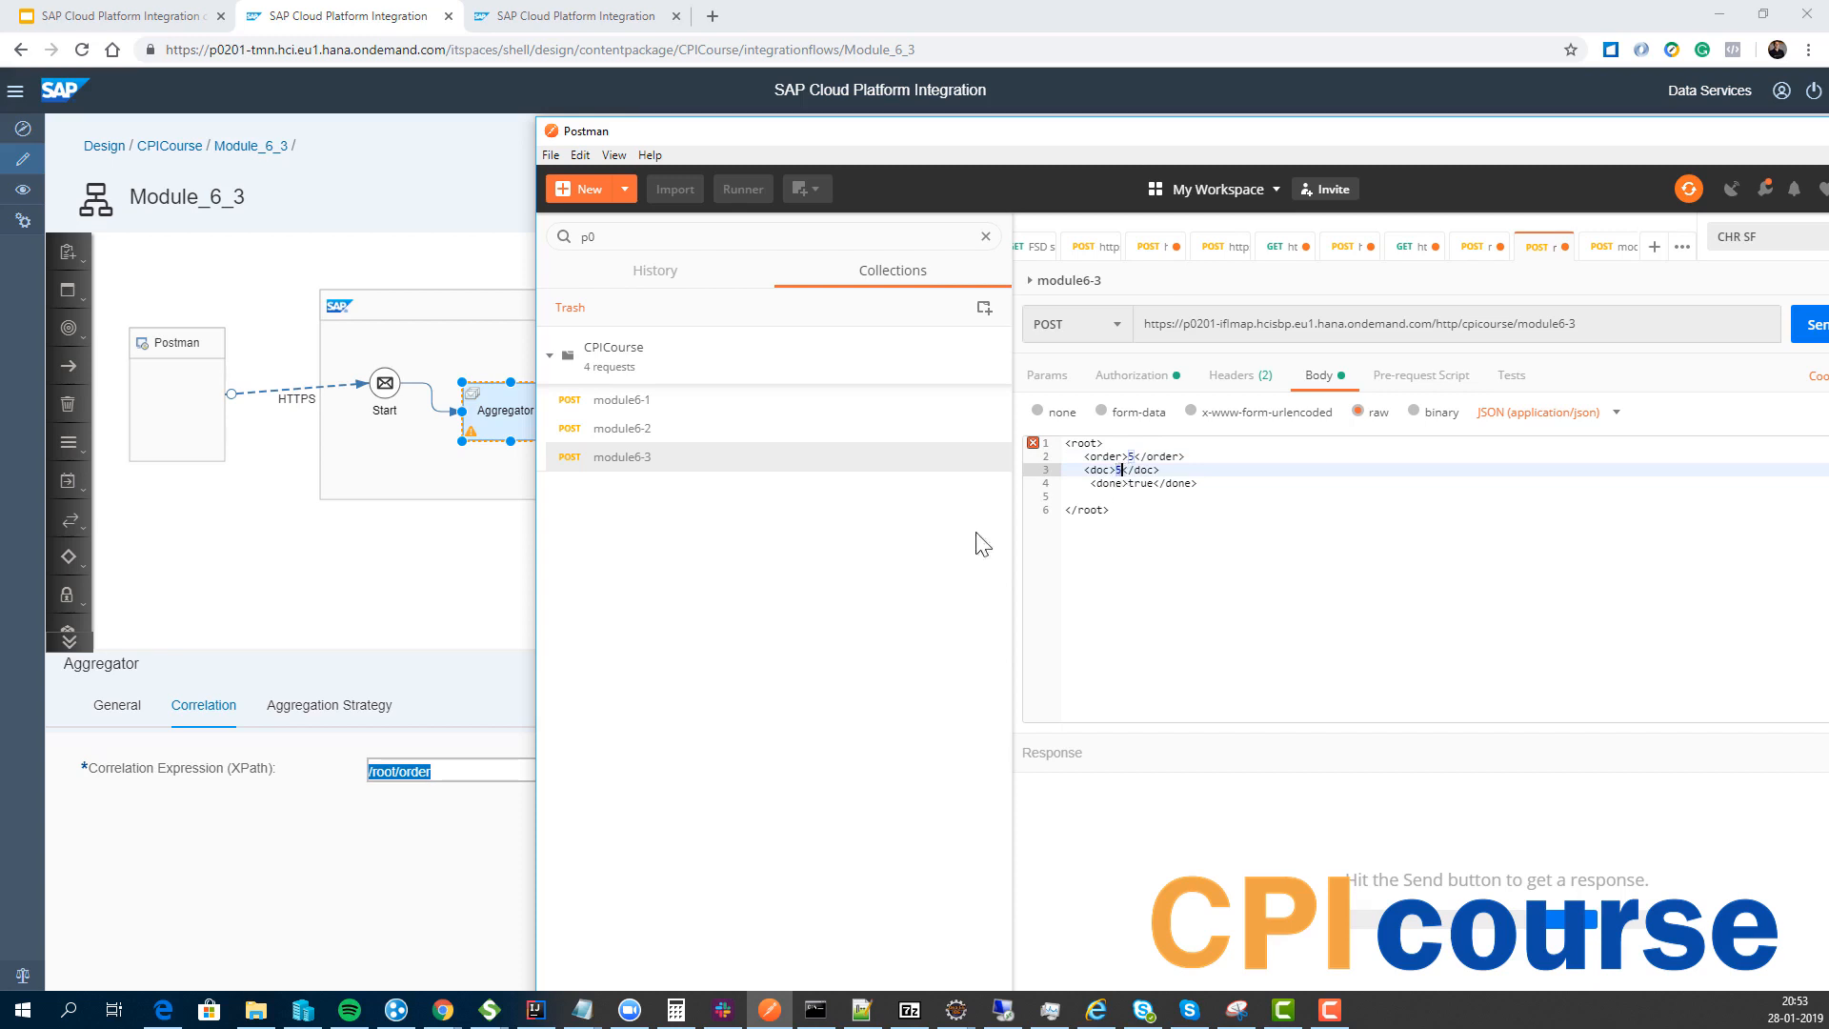
Return to SAP Cloud Platform Integration and review Aggregator 1's message sequence expression, completion timeout and incoming format in its aggregation strategy.
{"action": "left_click", "coordinate": [344, 722]}
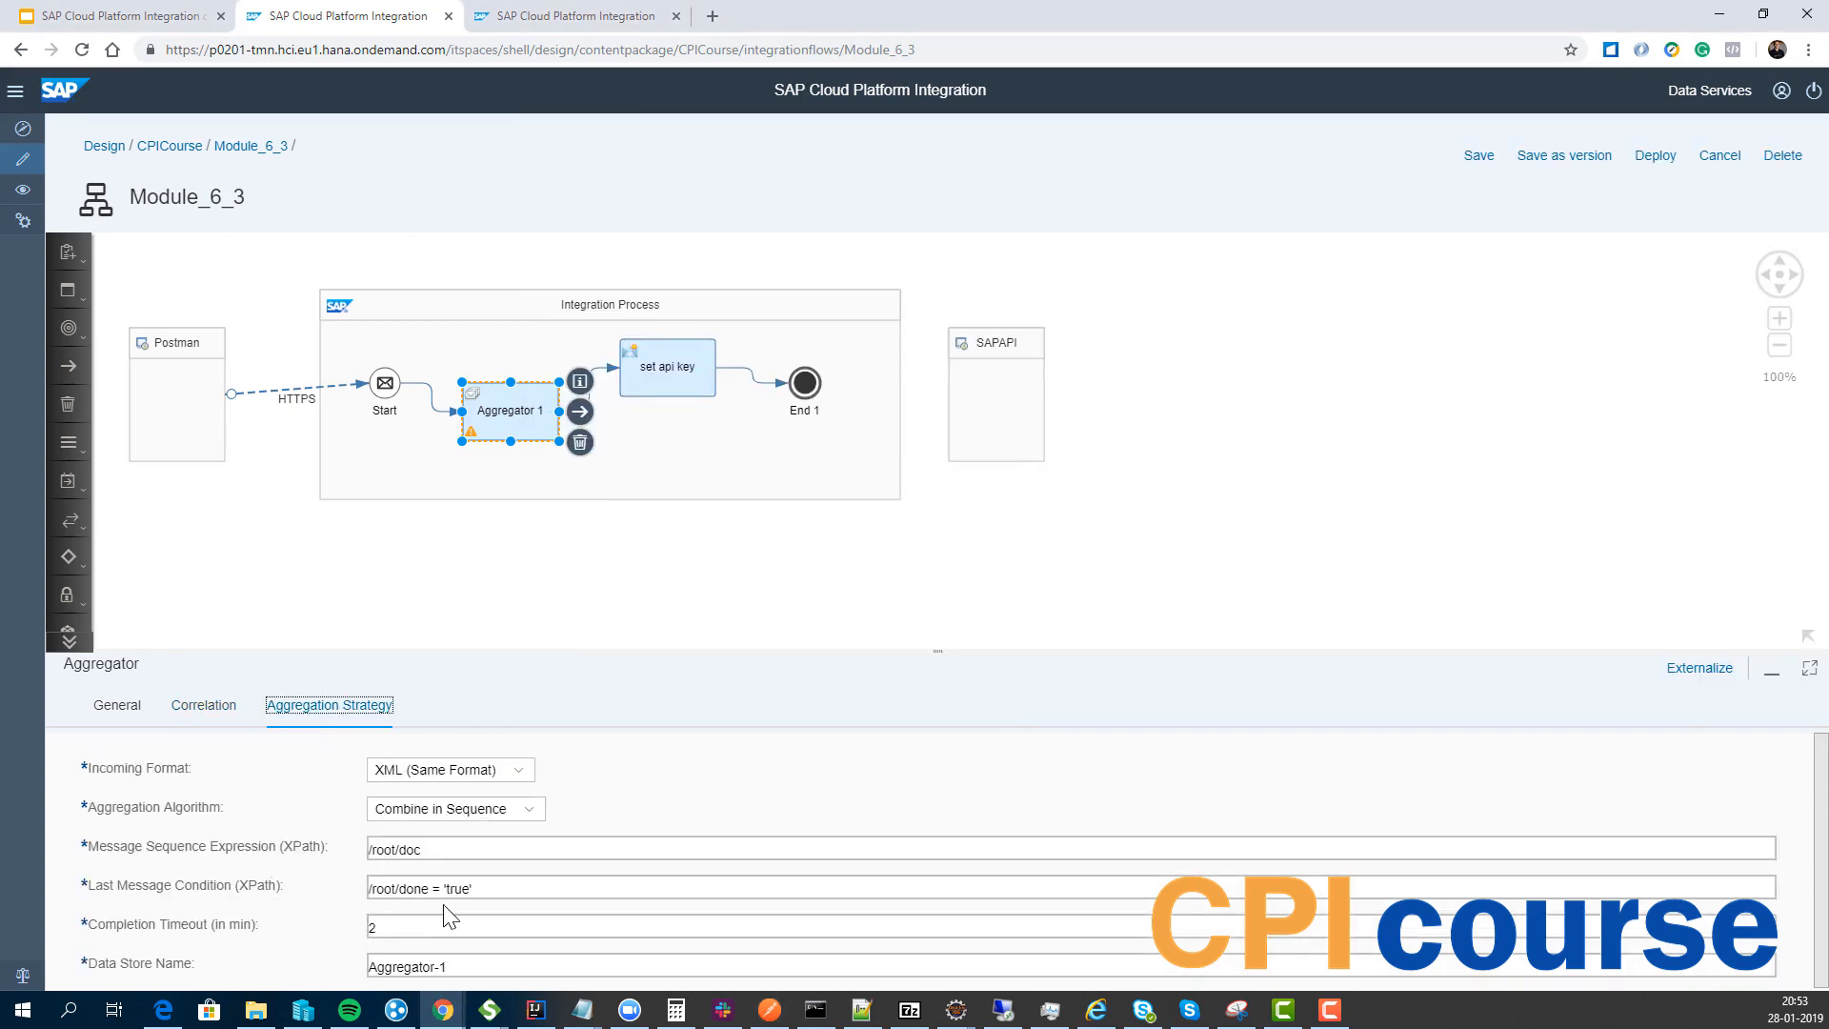
{"action": "left_click_drag", "start_coordinate": [469, 849], "coordinate": [357, 848]}
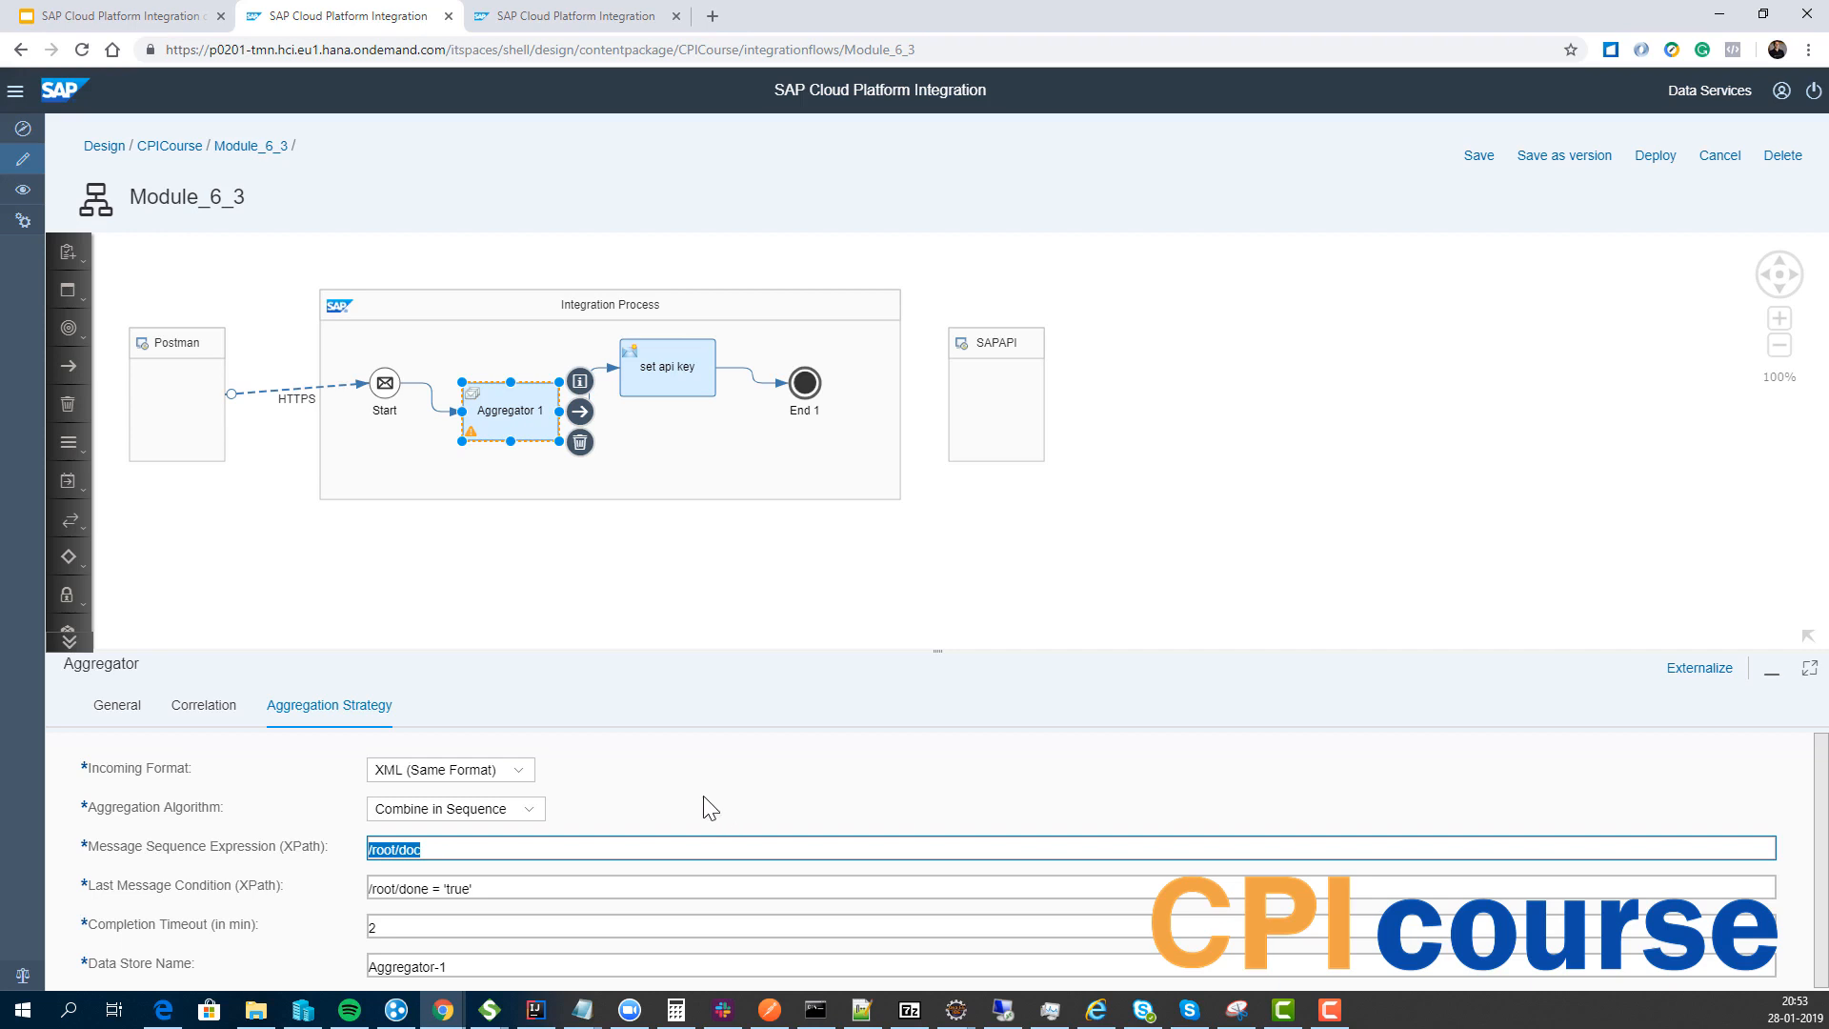
{"action": "left_click", "coordinate": [401, 934]}
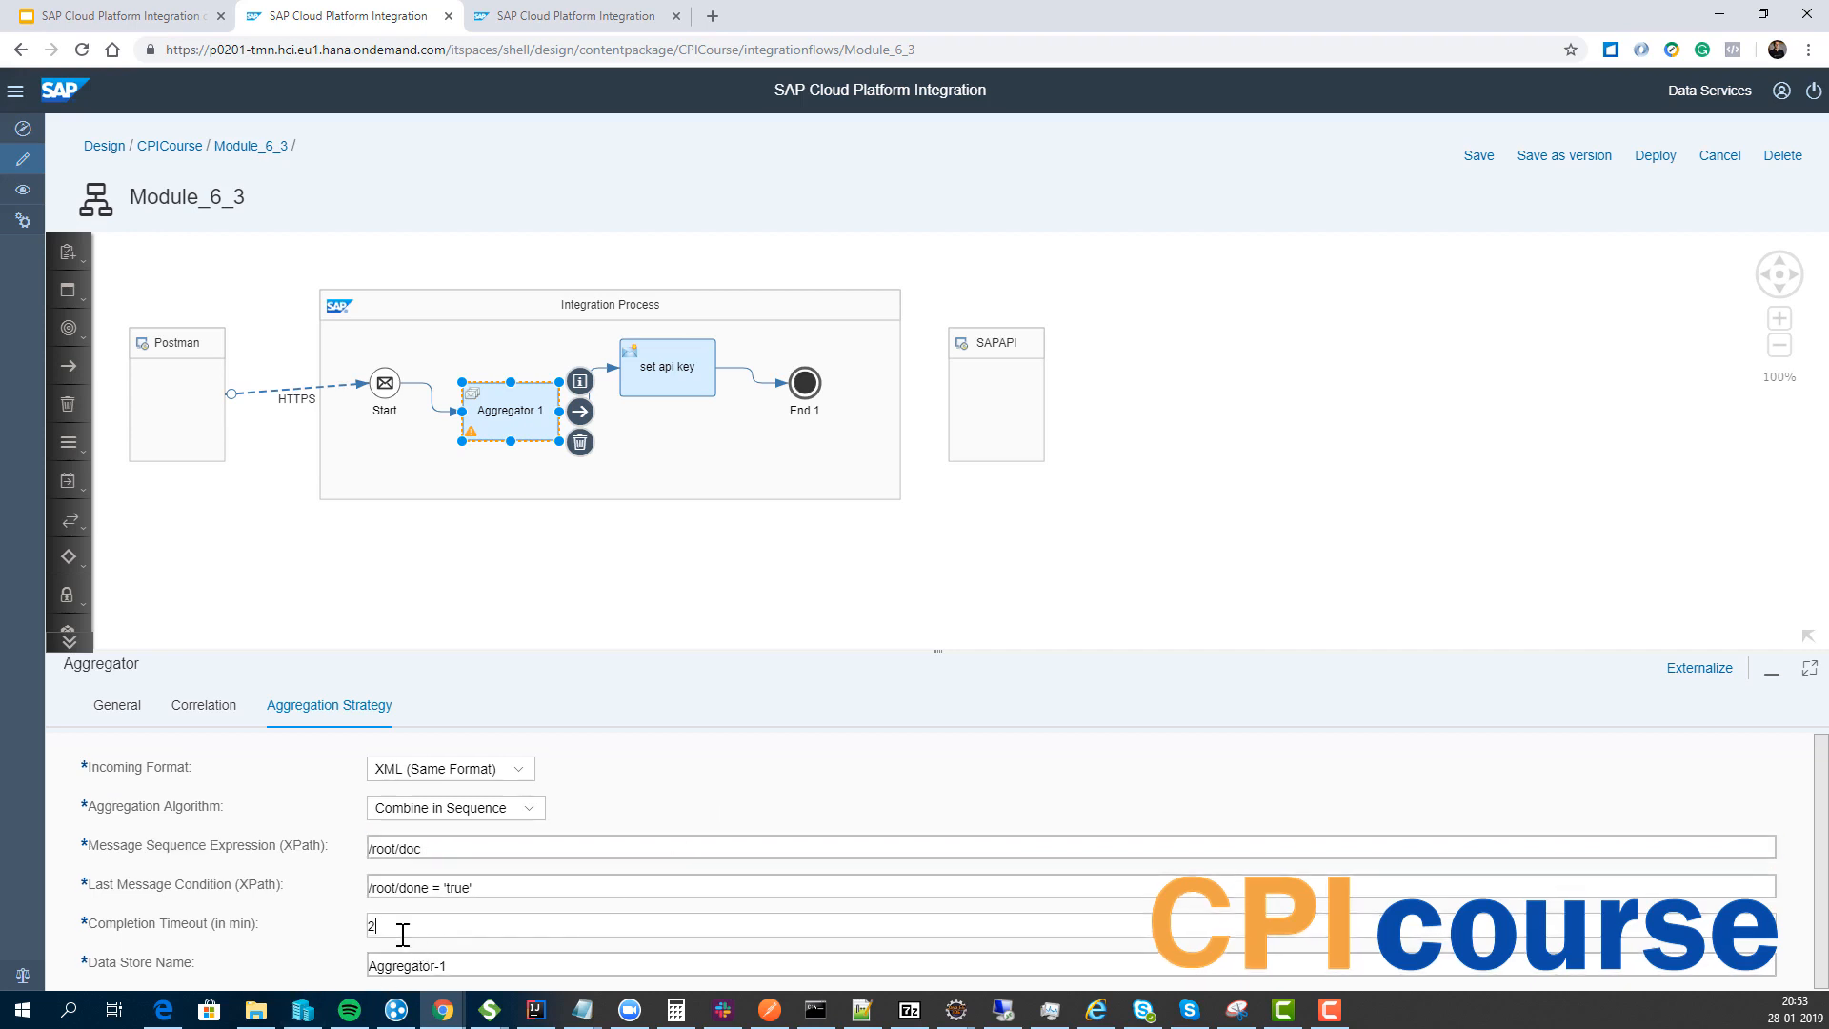
{"action": "mouse_move", "coordinate": [349, 1009]}
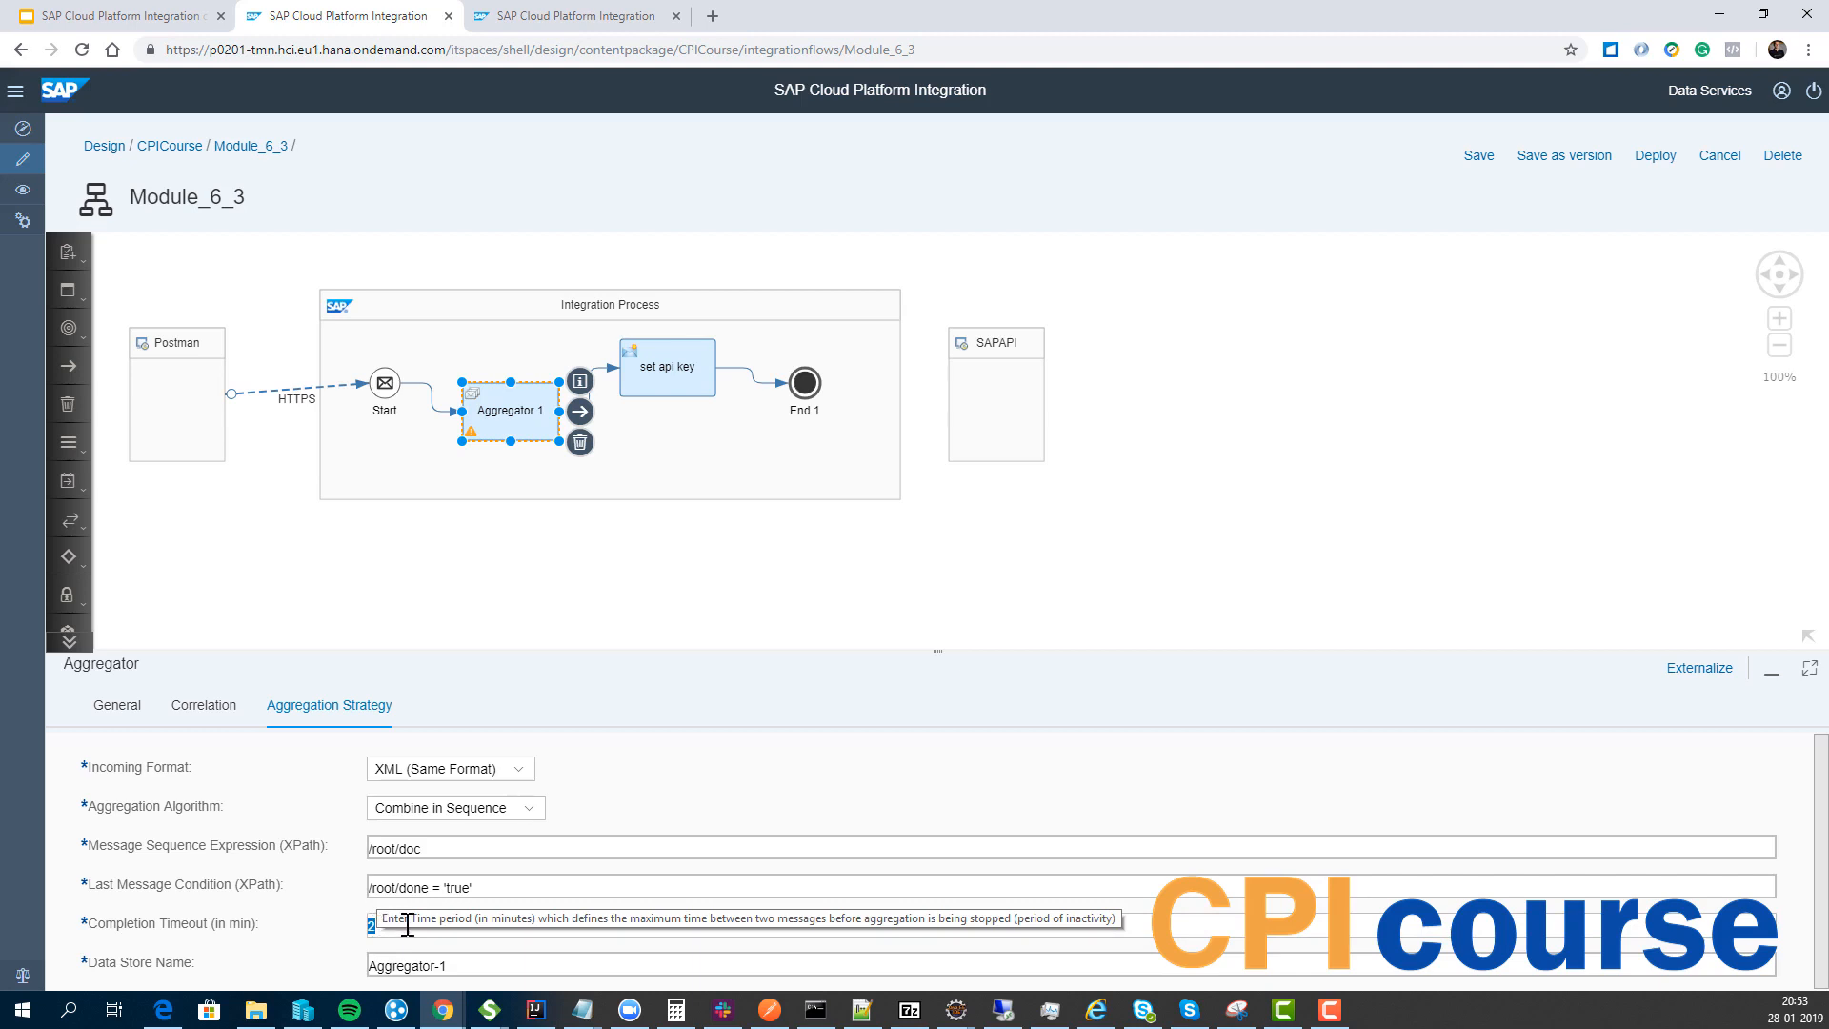
{"action": "left_click", "coordinate": [507, 770]}
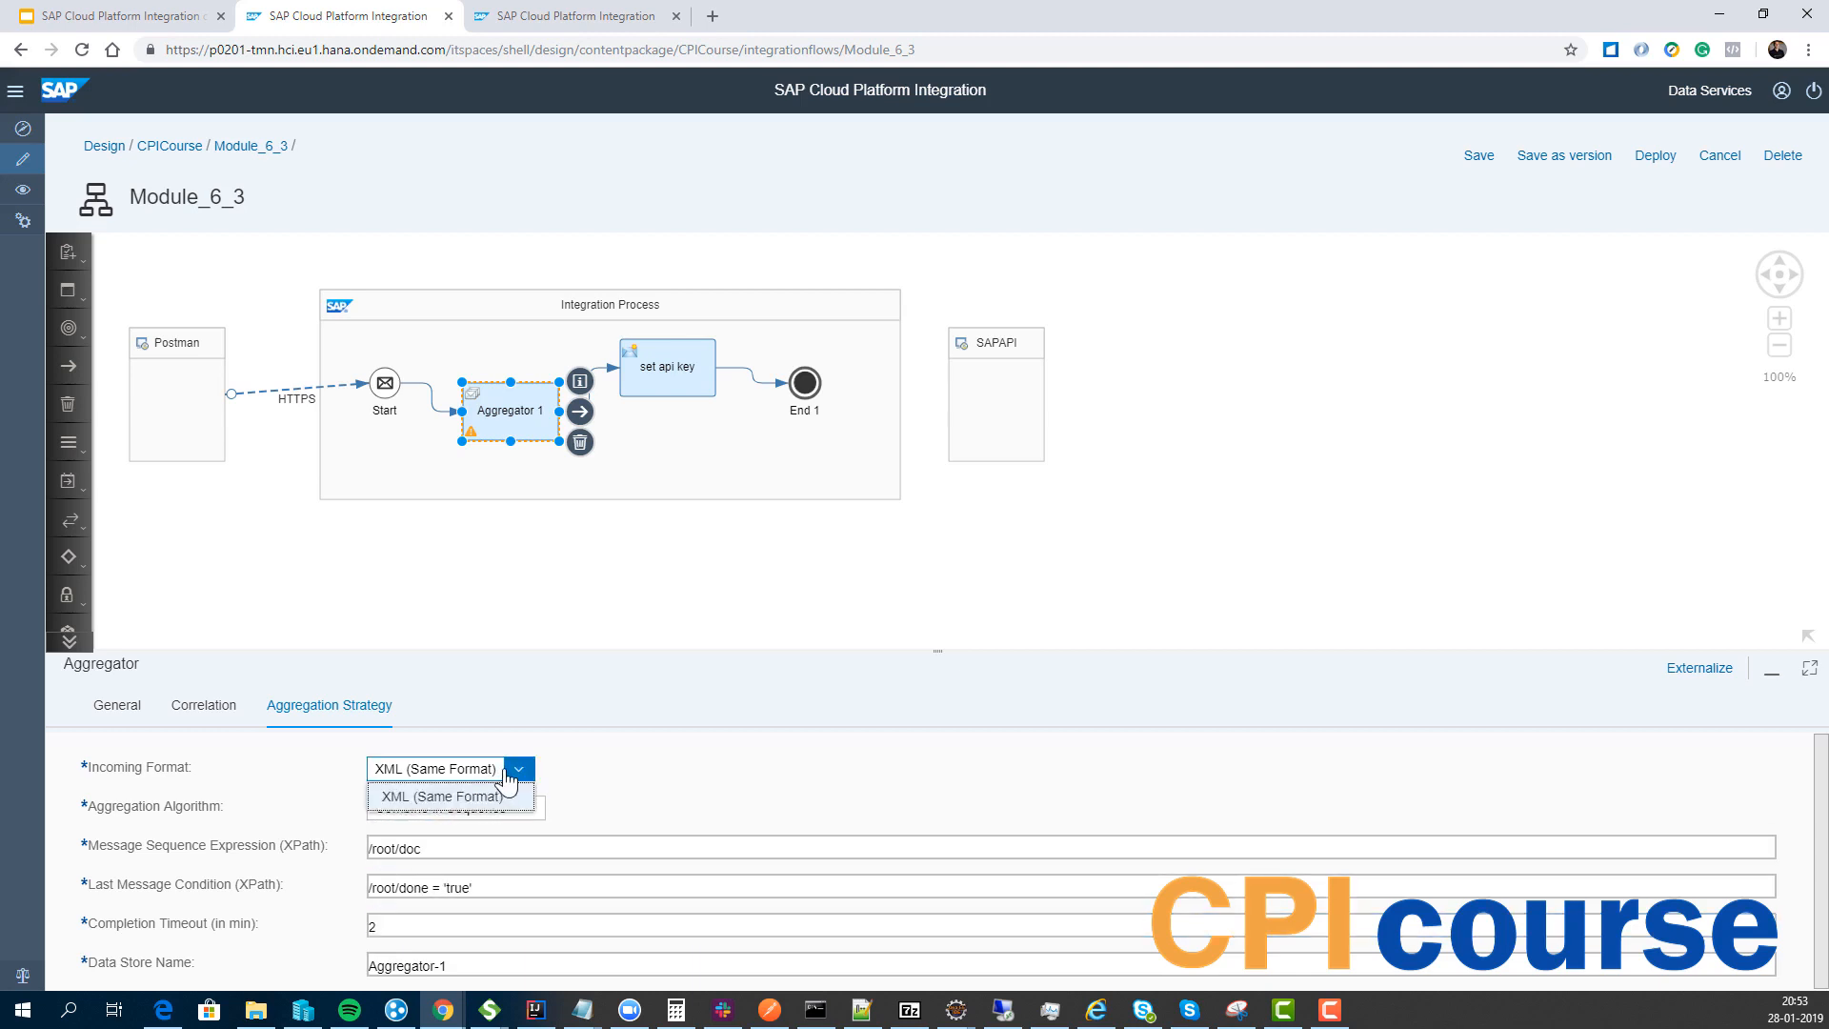
{"action": "left_click", "coordinate": [508, 789]}
Compare the Combine and Combine in Sequence aggregation algorithms for Aggregator 1, leaving it set to Combine.
{"action": "left_click", "coordinate": [528, 808]}
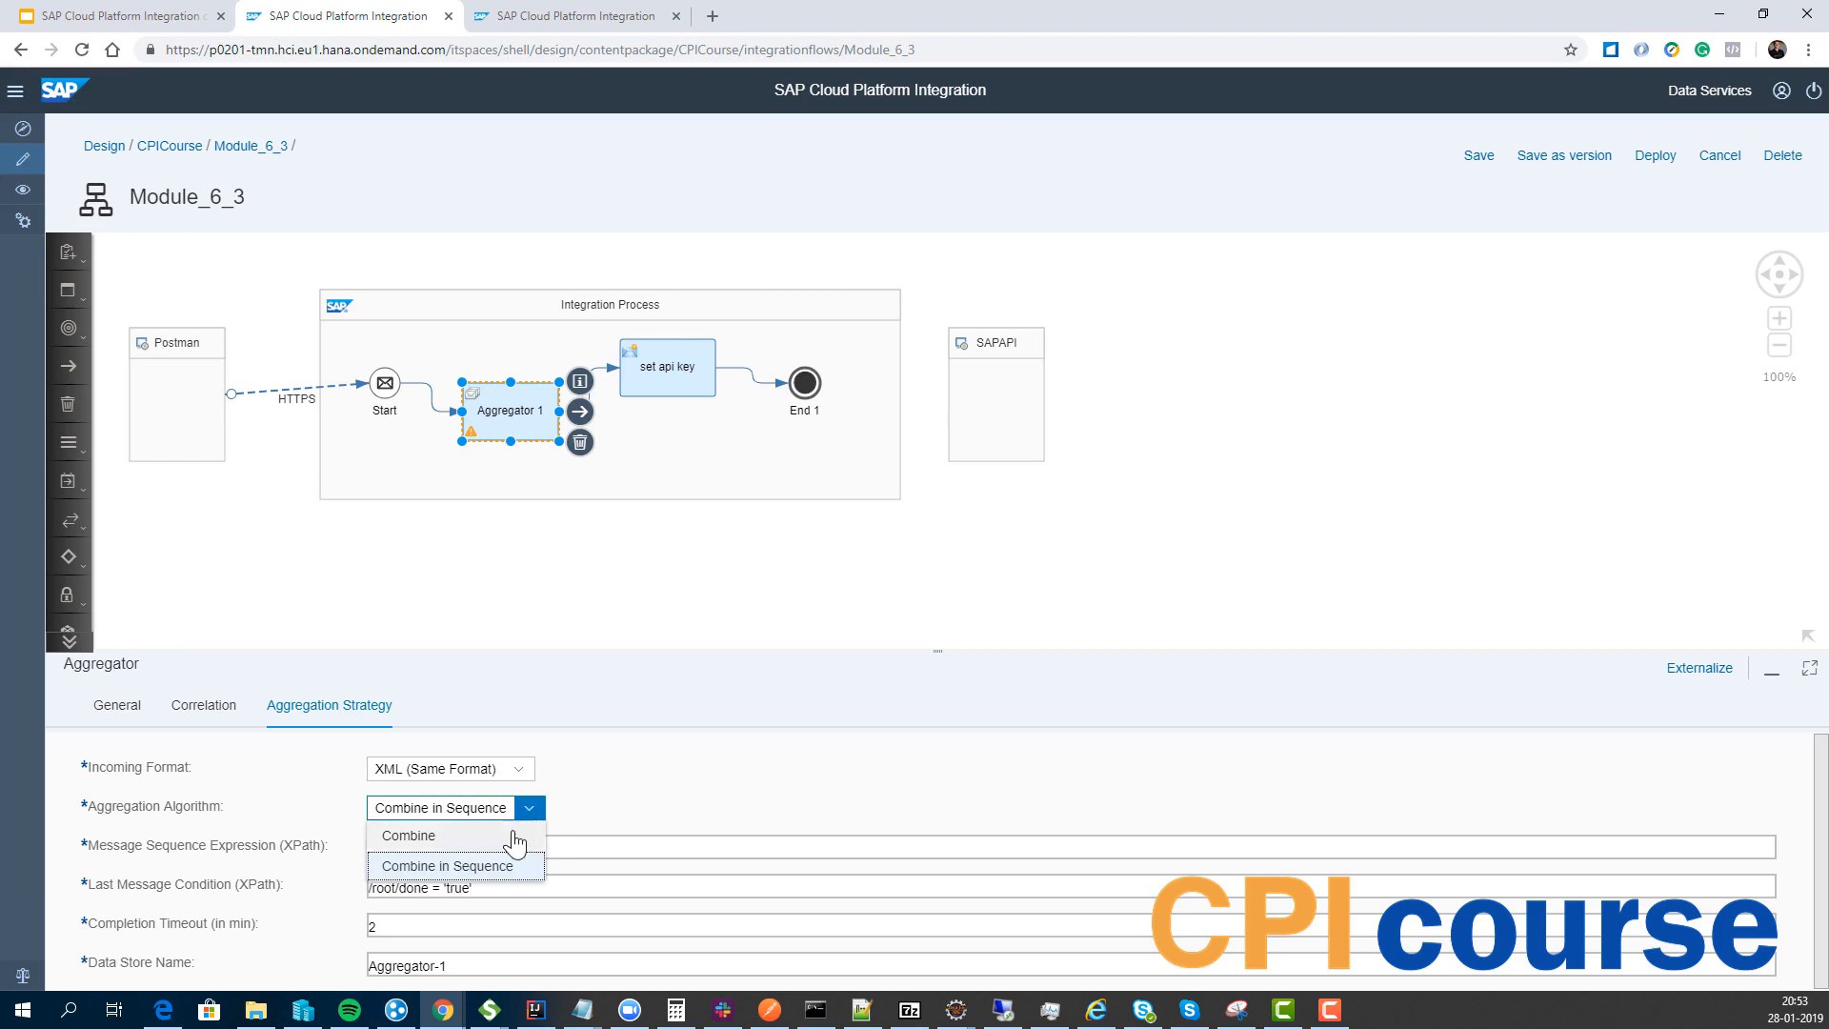
{"action": "left_click", "coordinate": [514, 838]}
{"action": "left_click", "coordinate": [528, 809]}
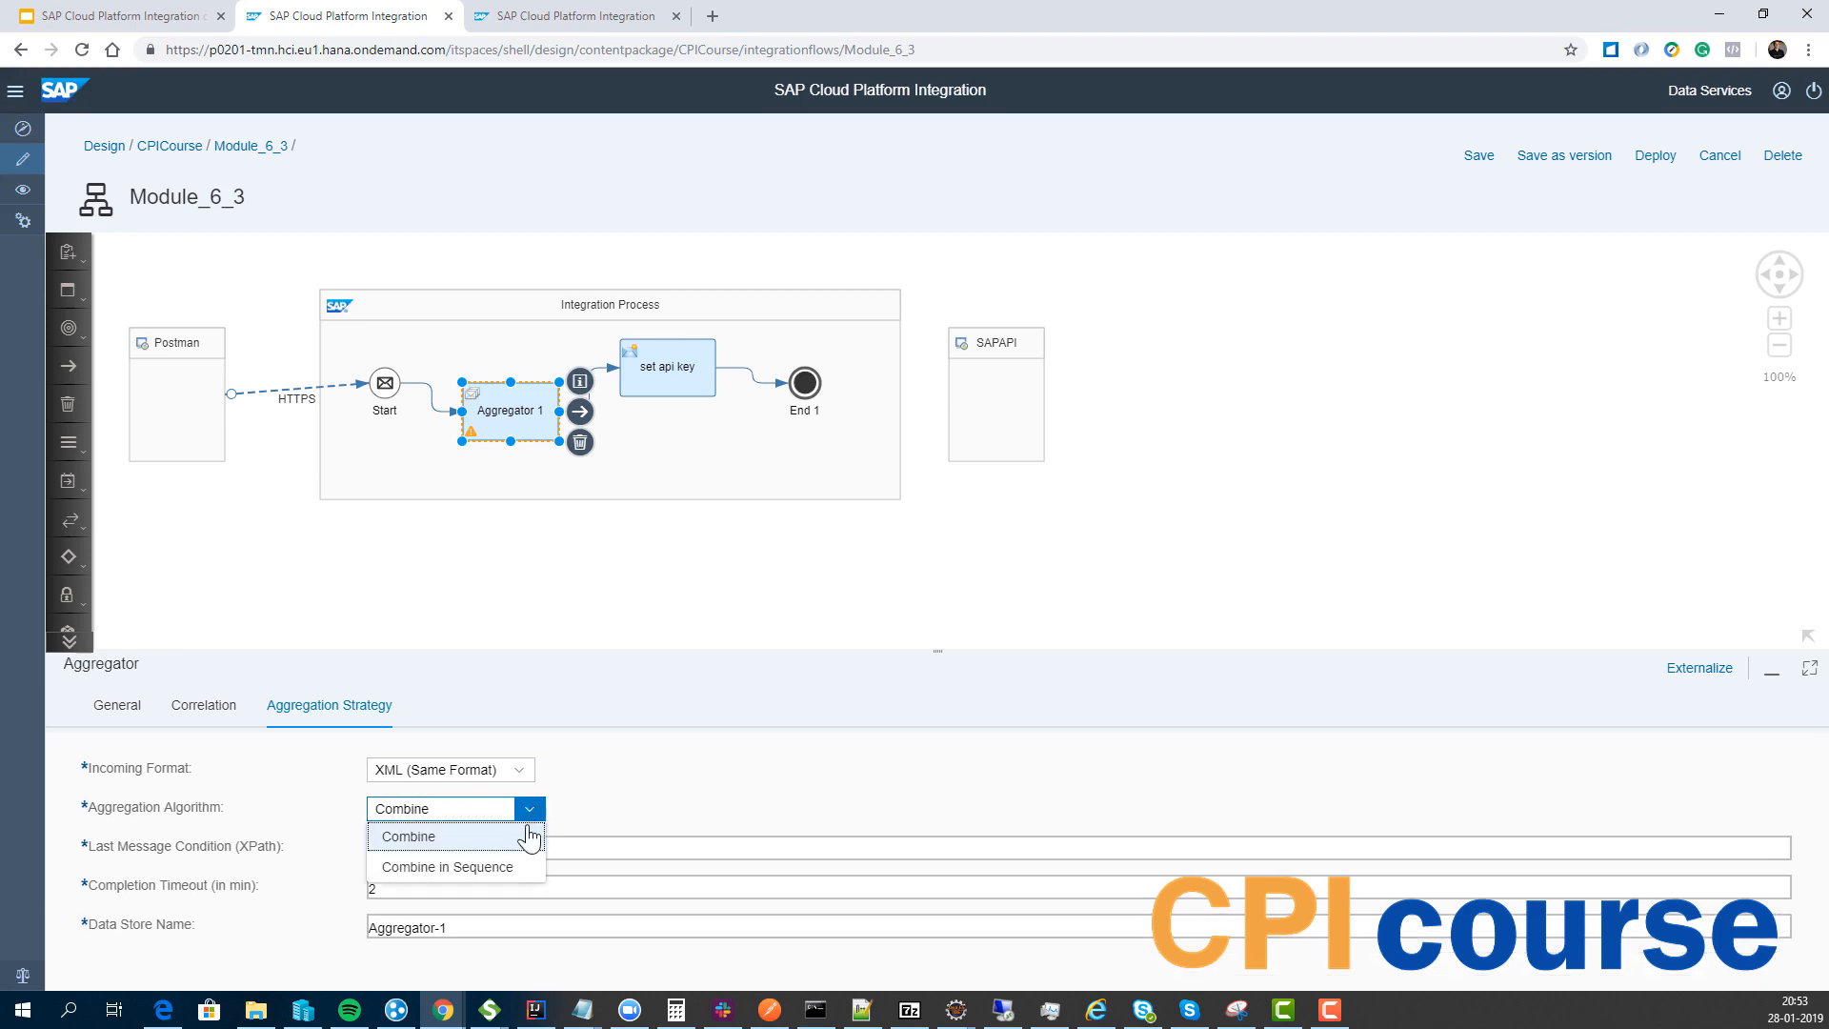
{"action": "left_click", "coordinate": [502, 868]}
{"action": "left_click", "coordinate": [514, 809]}
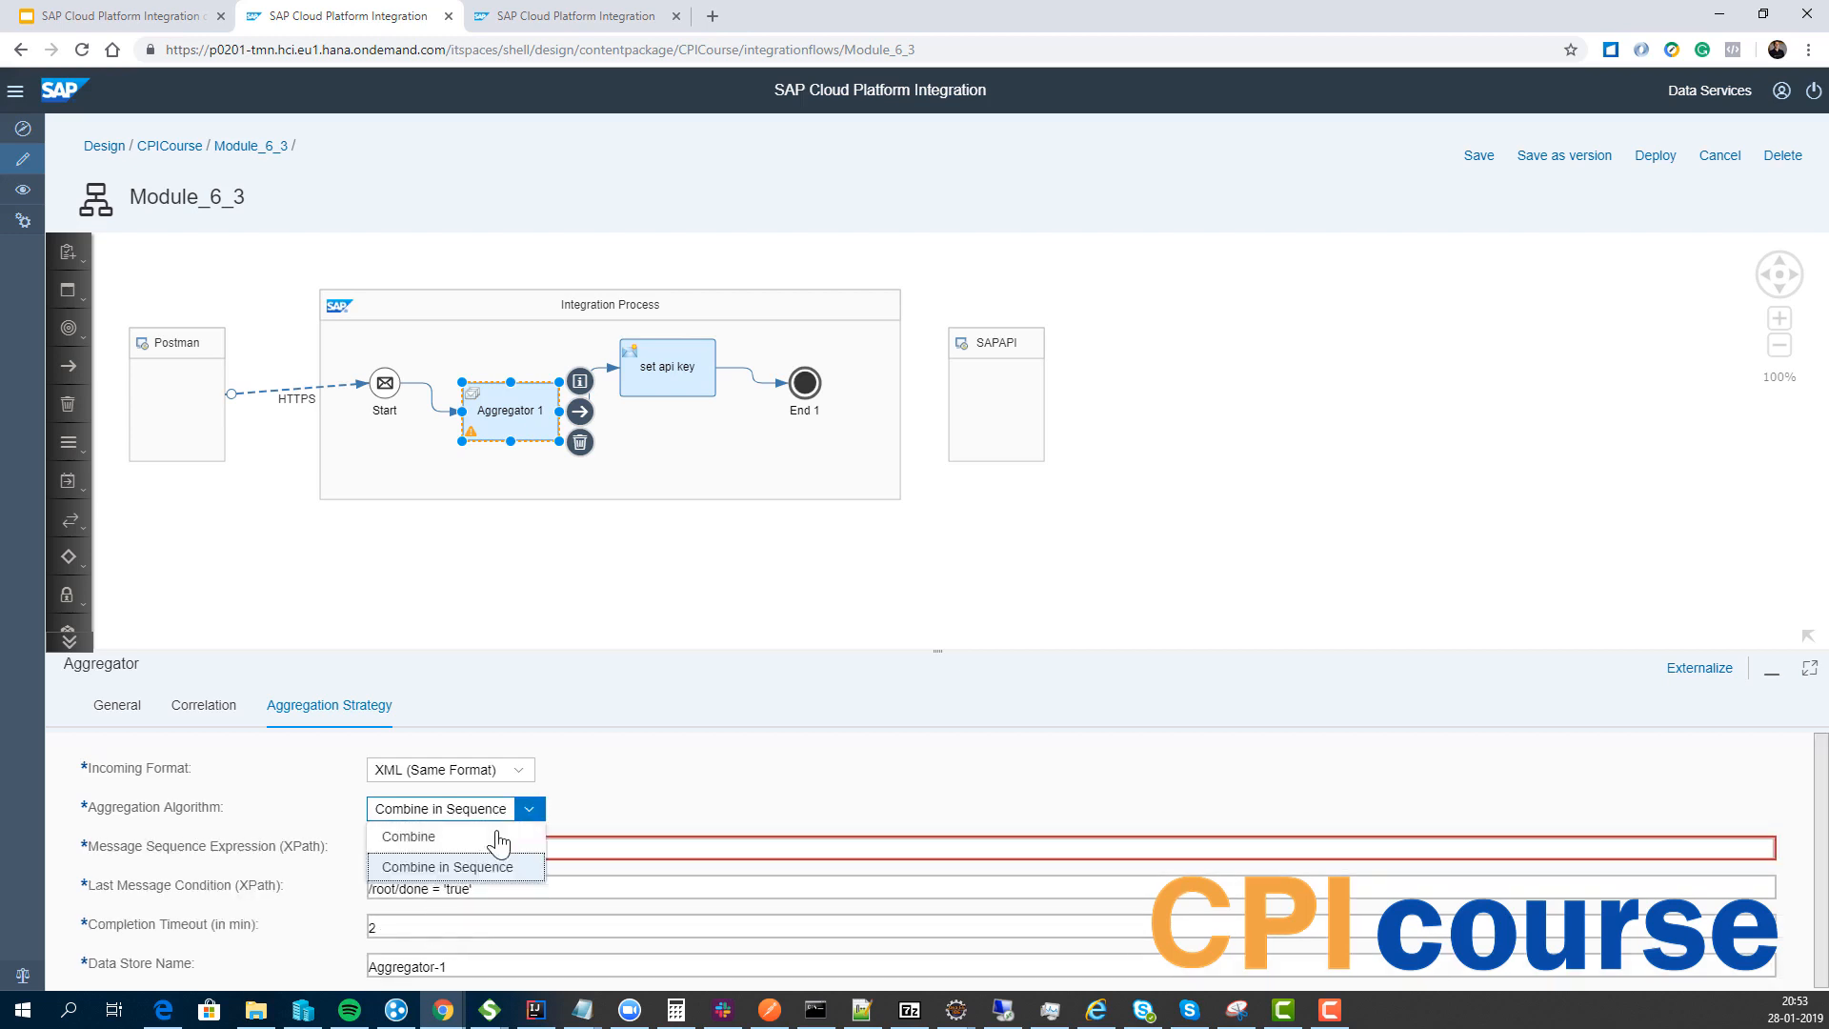
{"action": "left_click", "coordinate": [494, 830]}
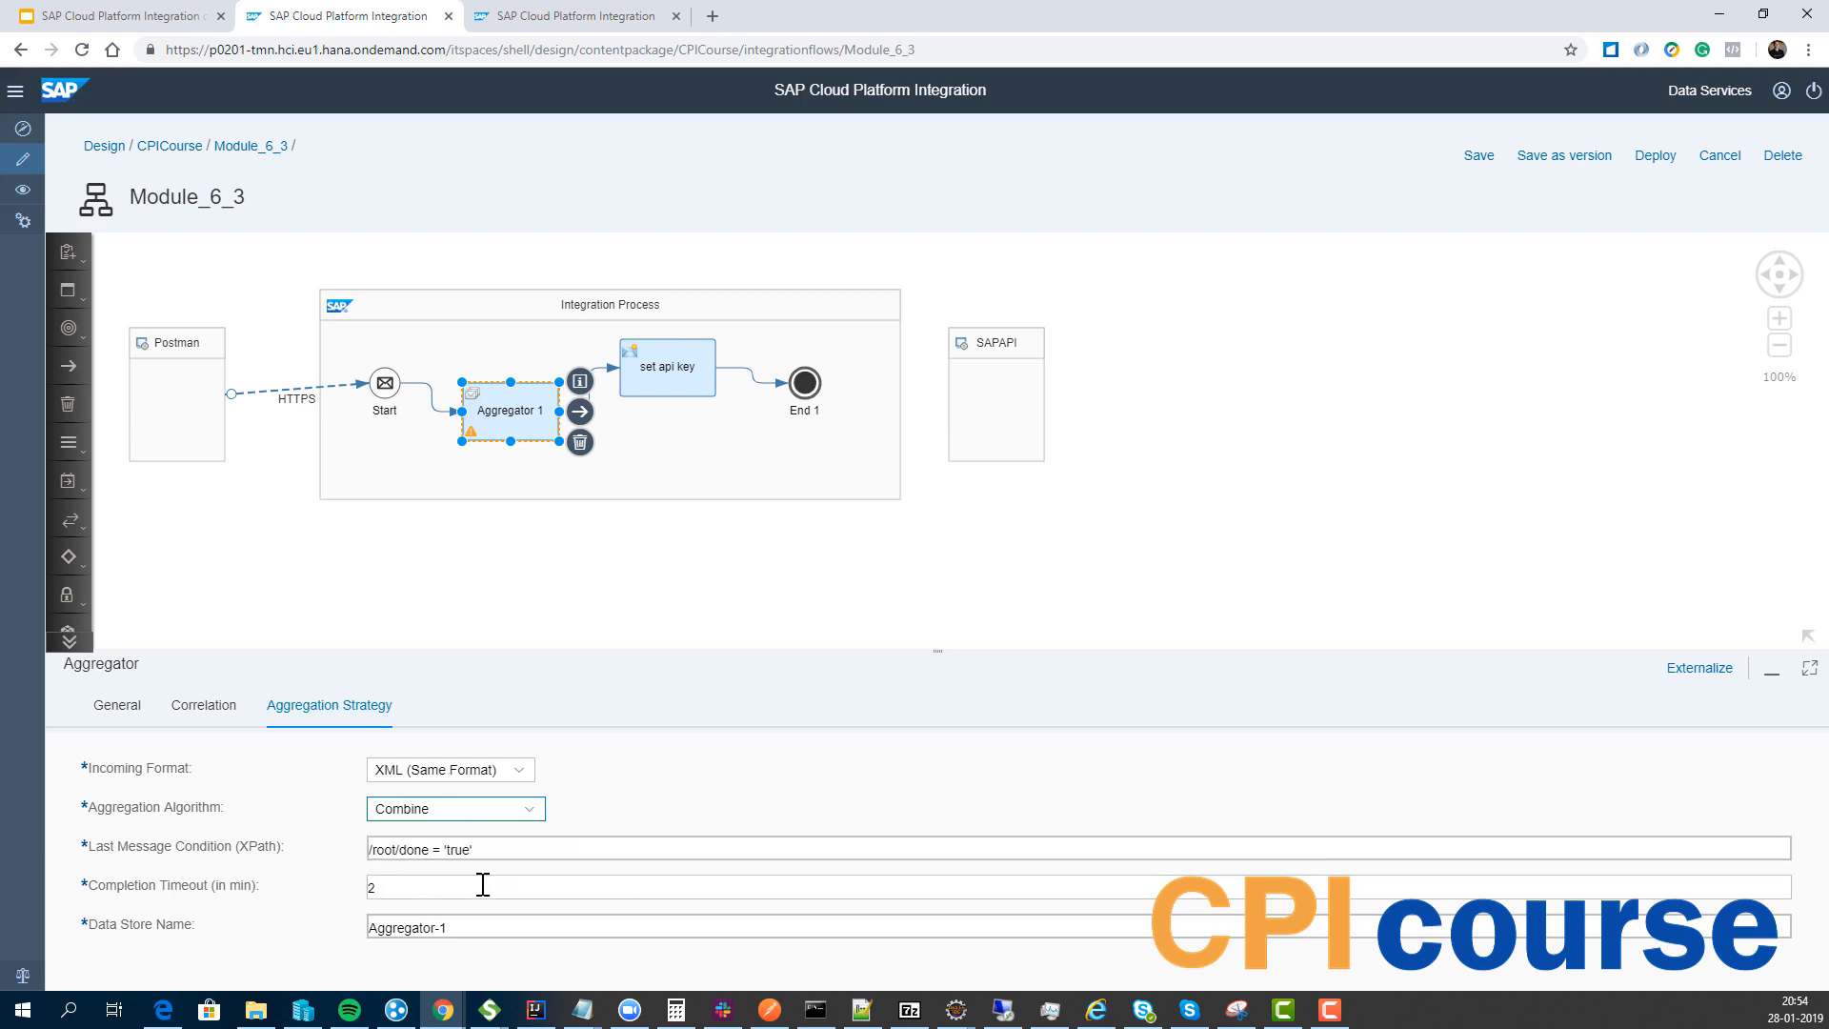
Save and deploy Module_6_3, and save the integration flow as version 1.0.2.
{"action": "key", "text": "alt+Tab"}
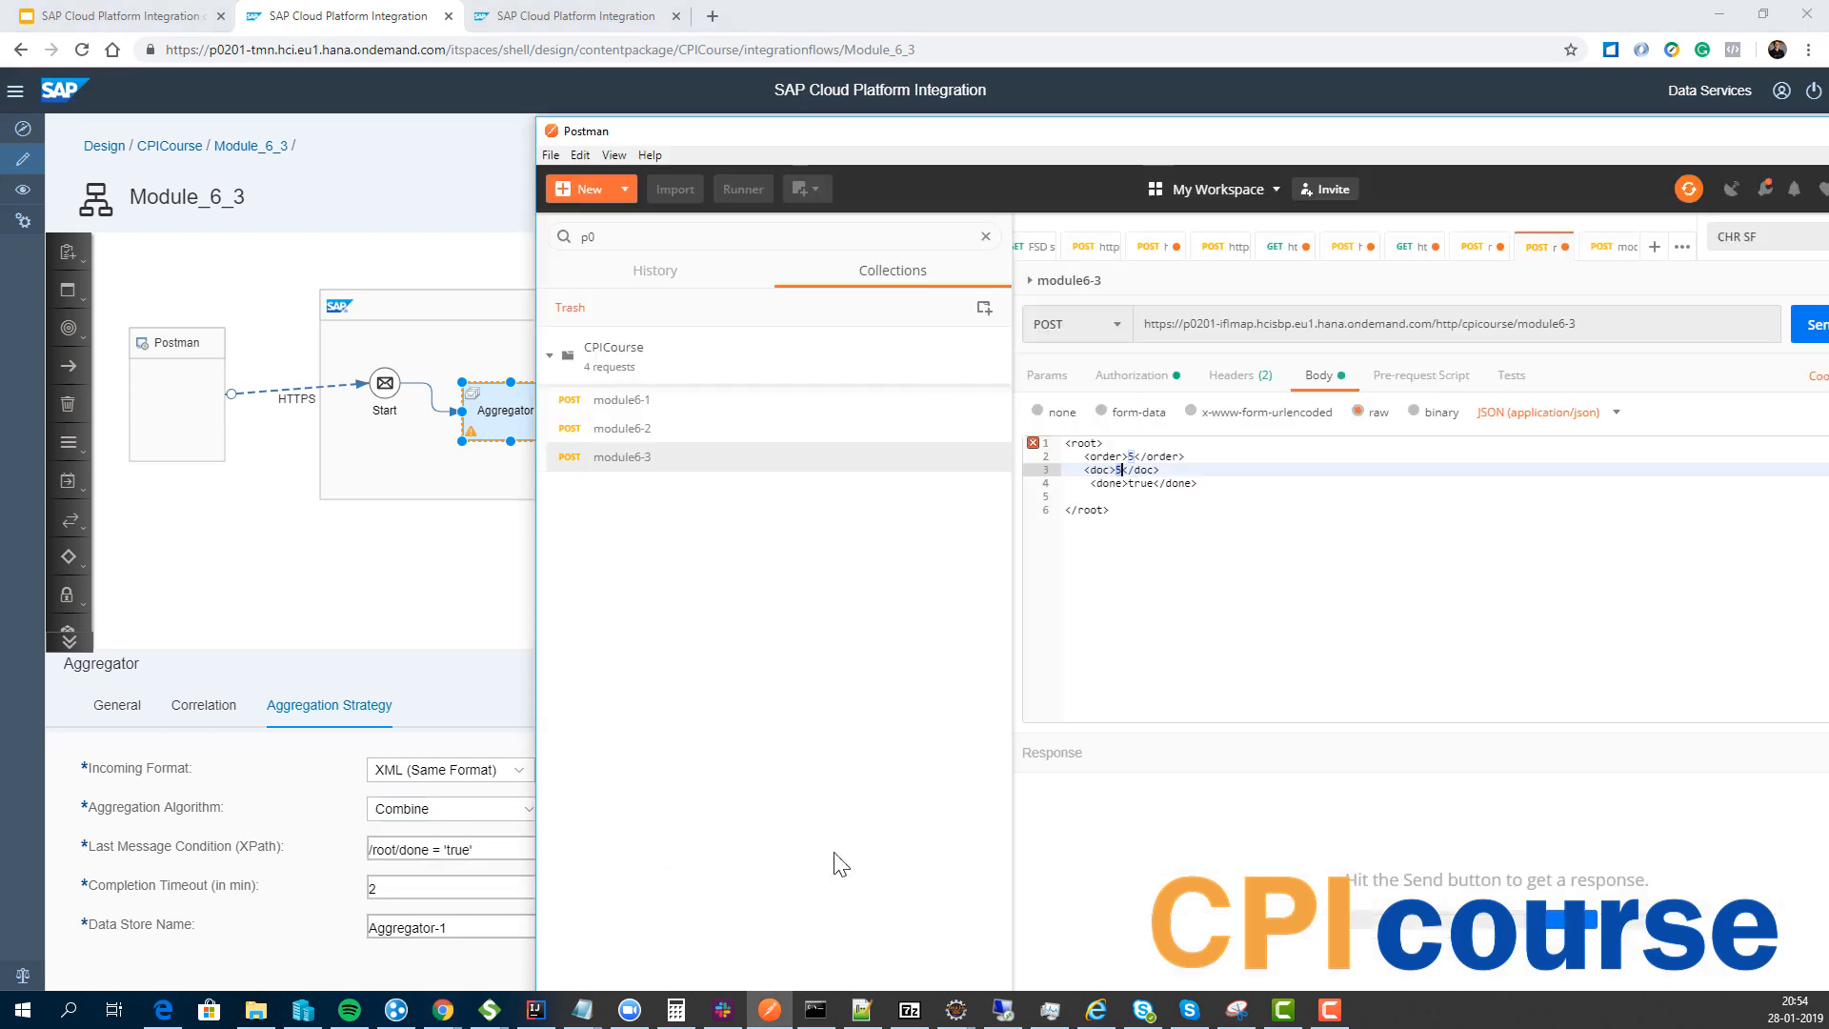
{"action": "left_click", "coordinate": [531, 604]}
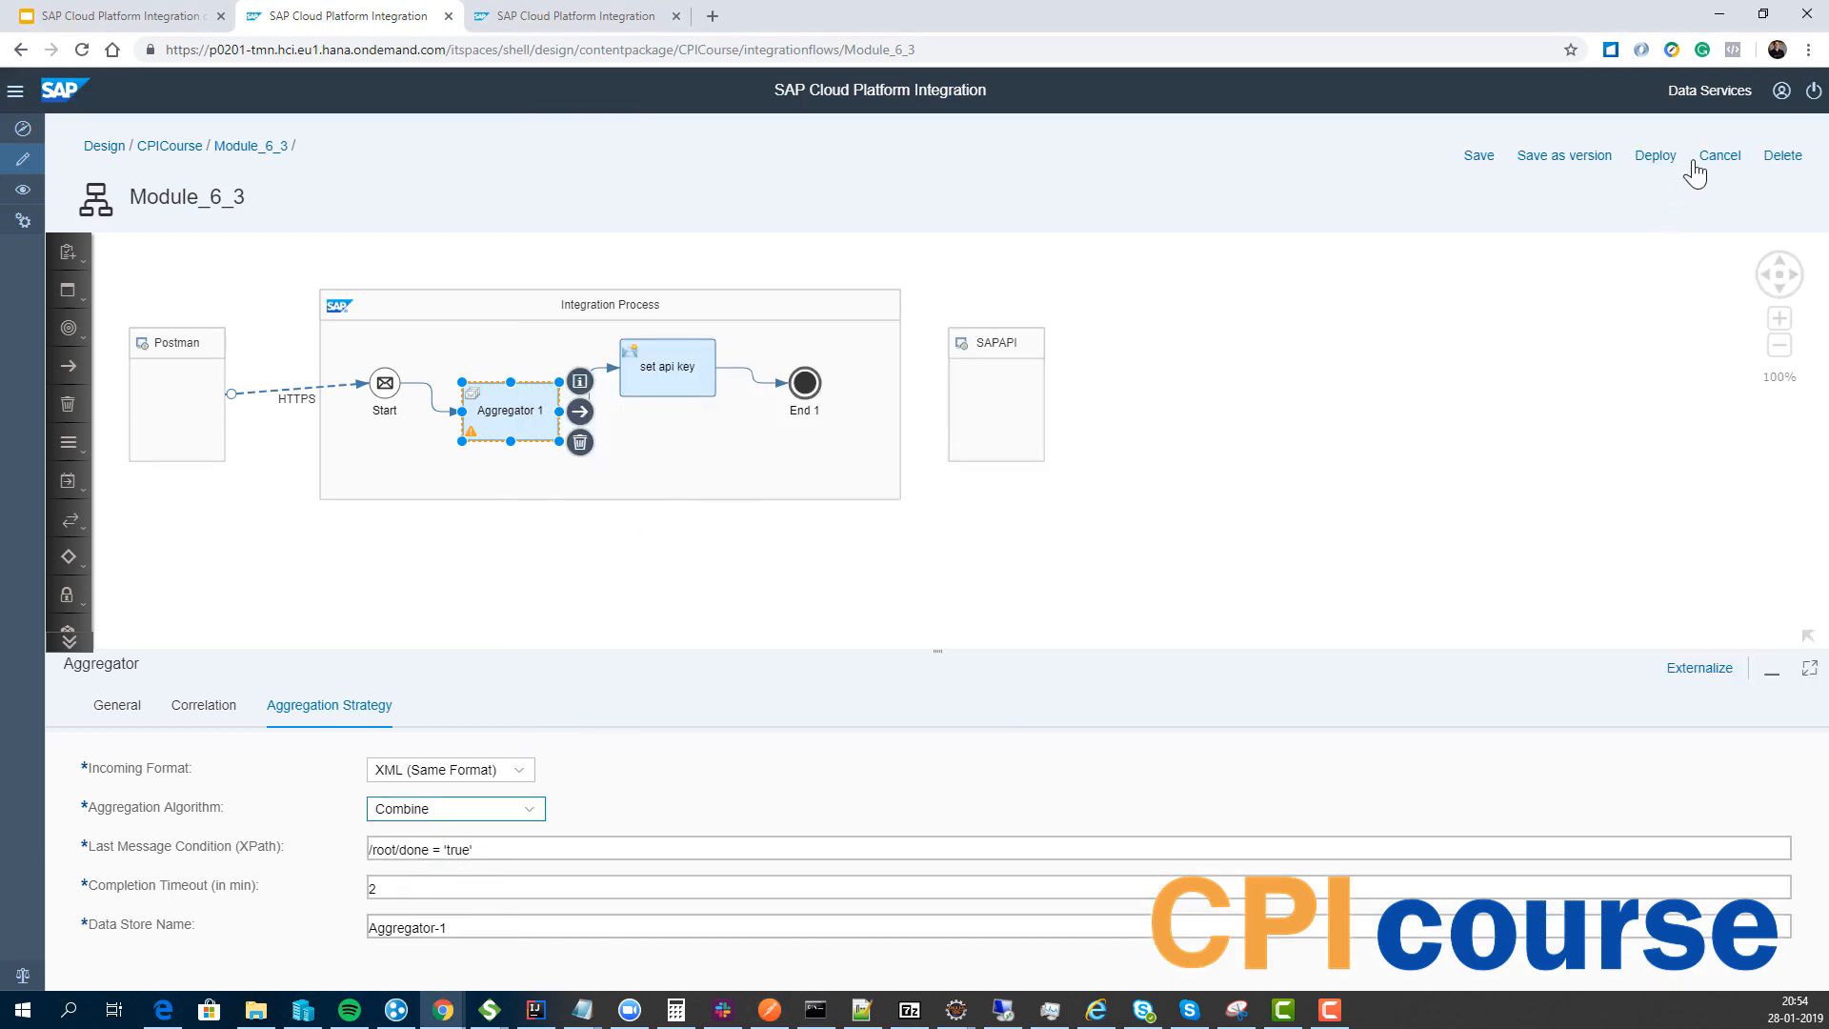
{"action": "left_click", "coordinate": [1657, 159]}
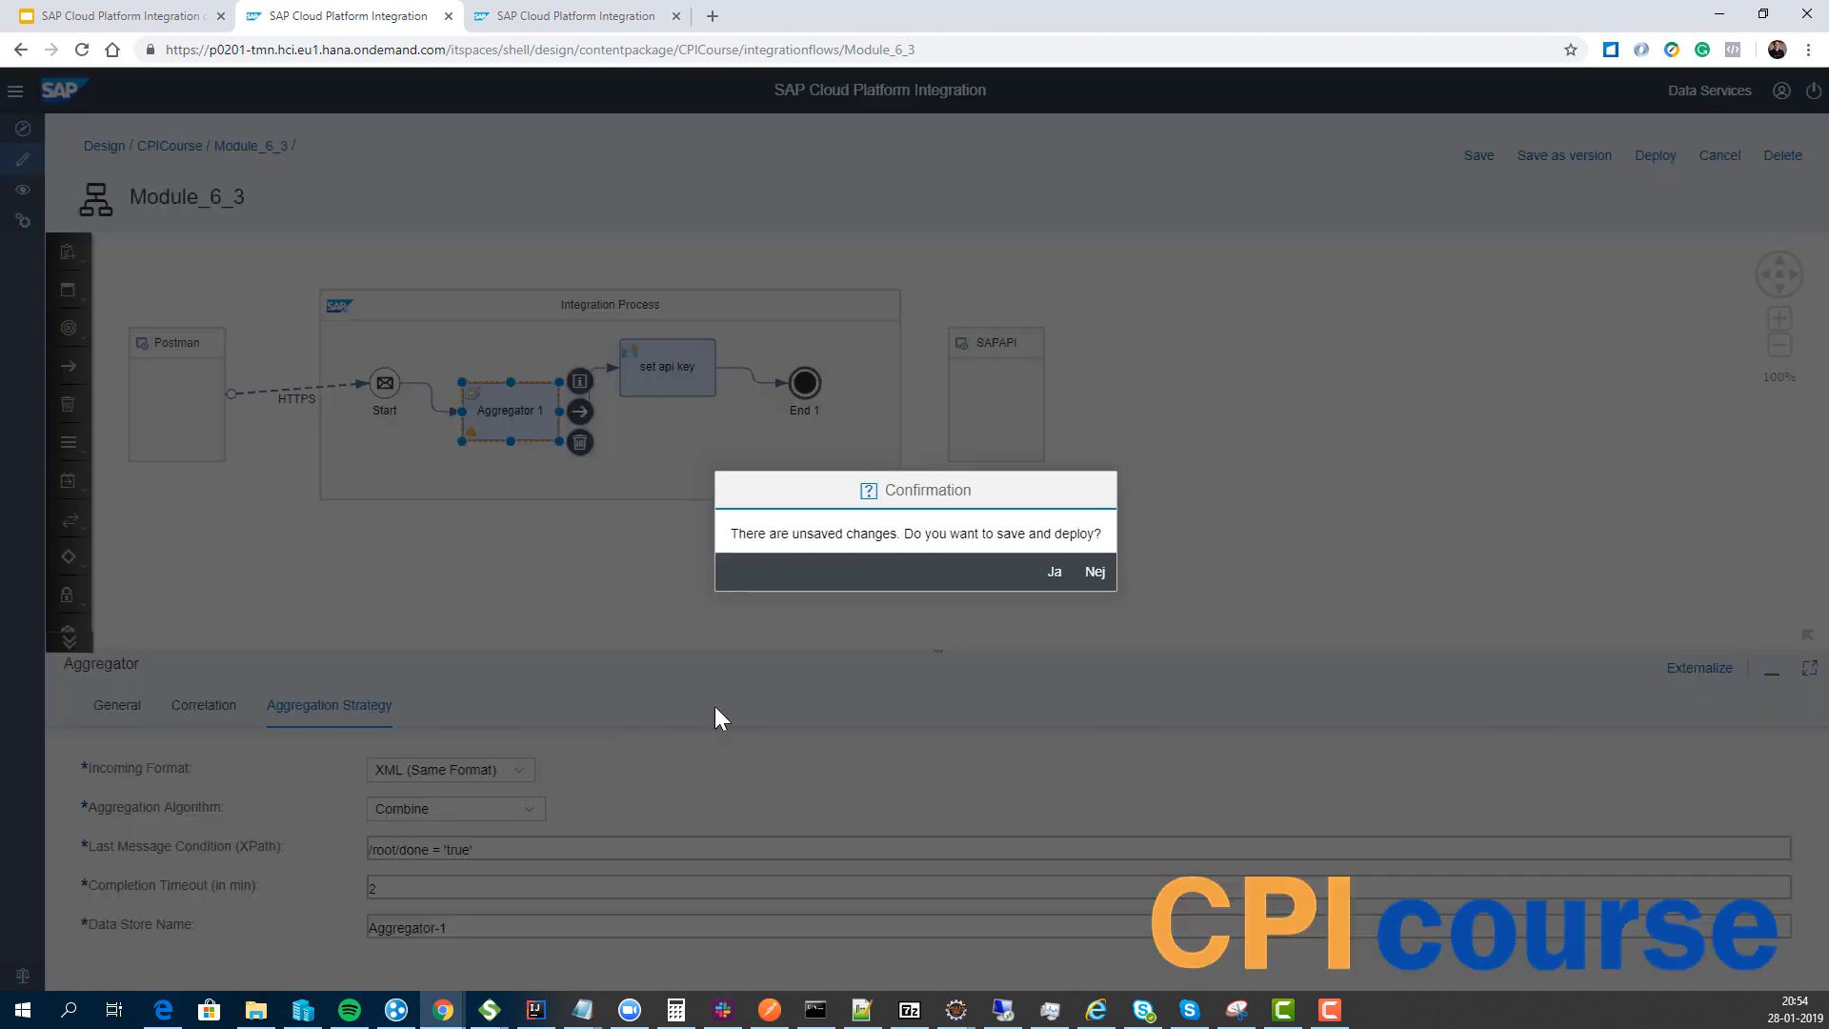
{"action": "left_click", "coordinate": [1051, 573]}
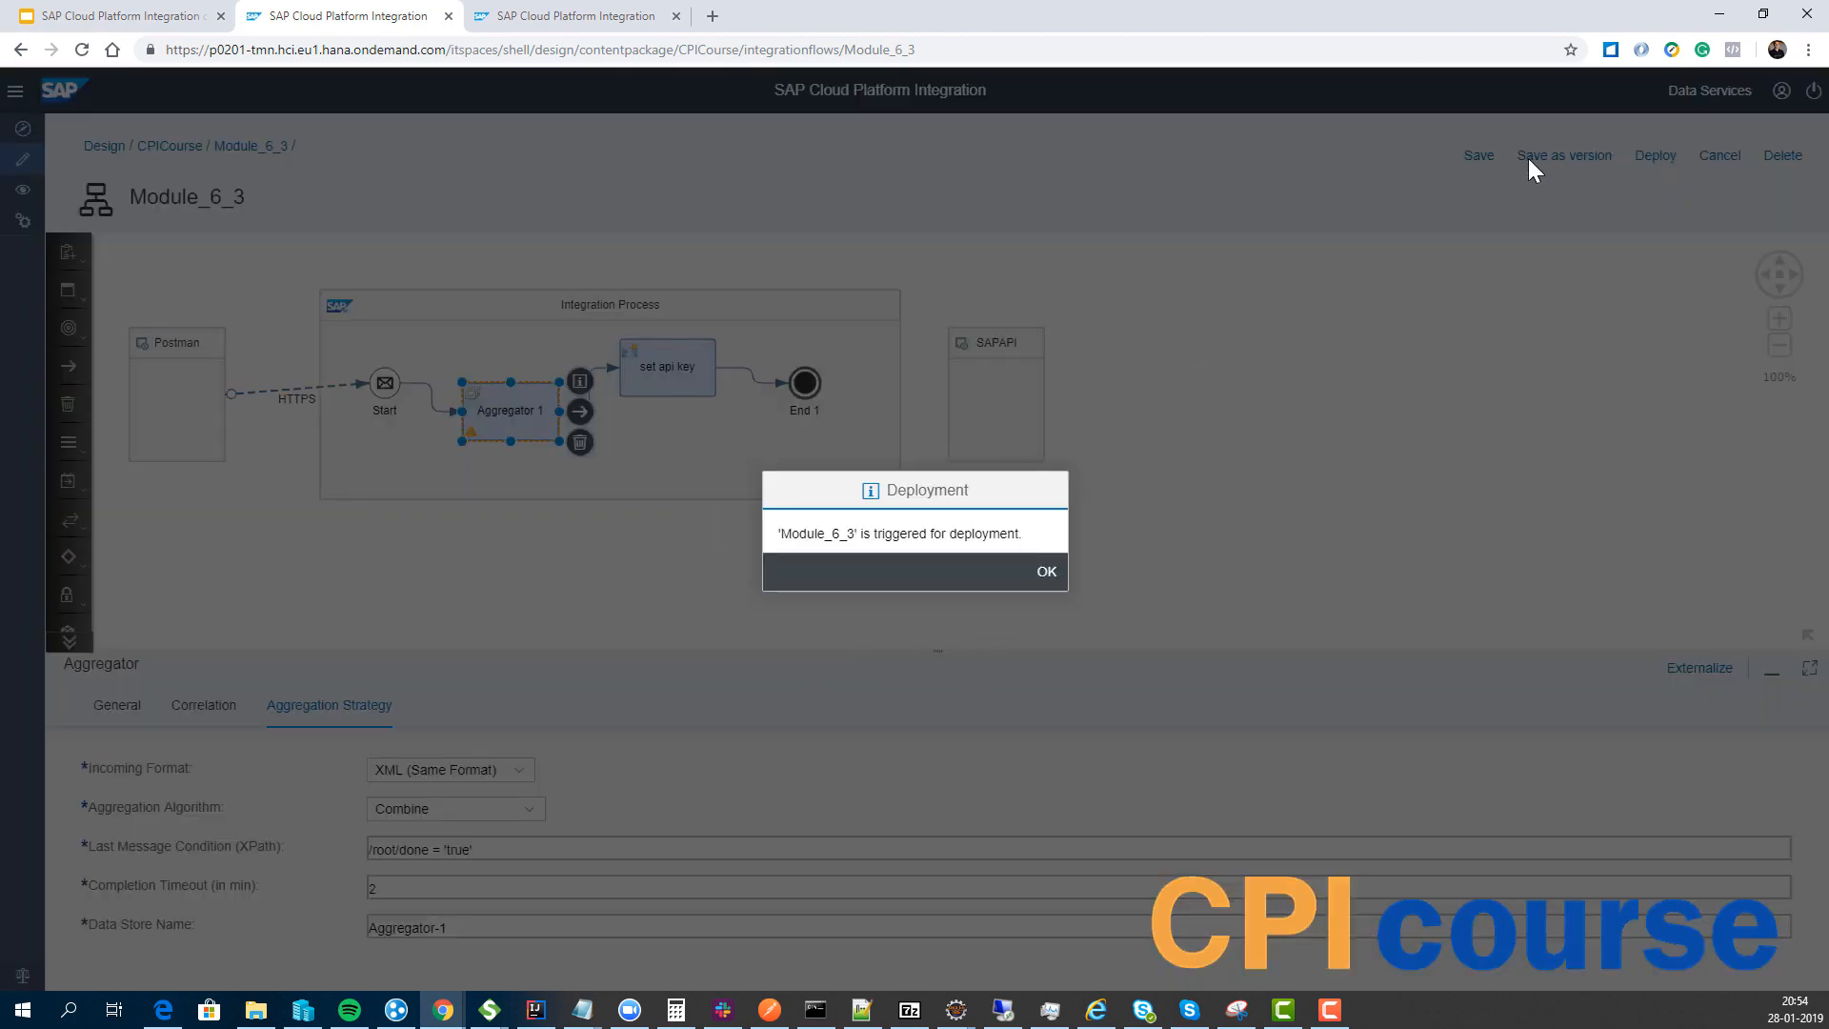
{"action": "left_click", "coordinate": [1044, 576]}
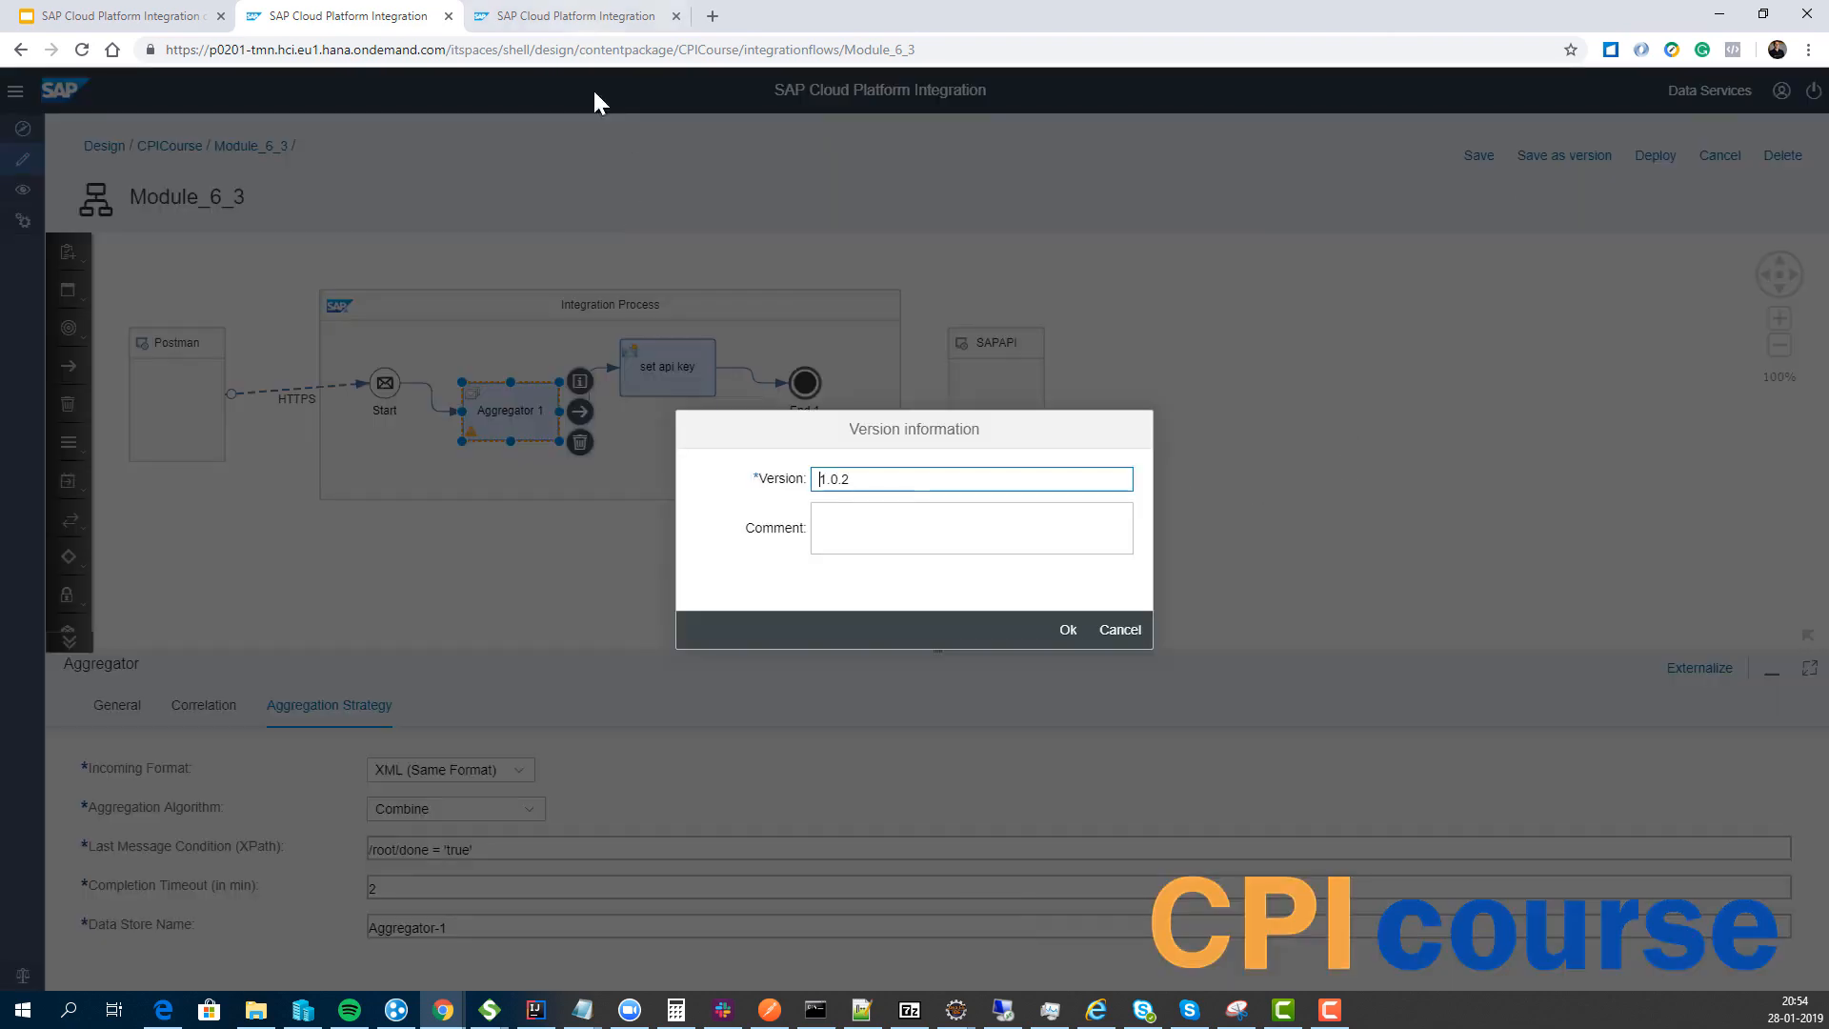
{"action": "left_click", "coordinate": [1067, 631]}
Open the deployed Module_6_3 in the monitored integration content, set its log level to Trace and return to the monitoring overview.
{"action": "left_click", "coordinate": [515, 16]}
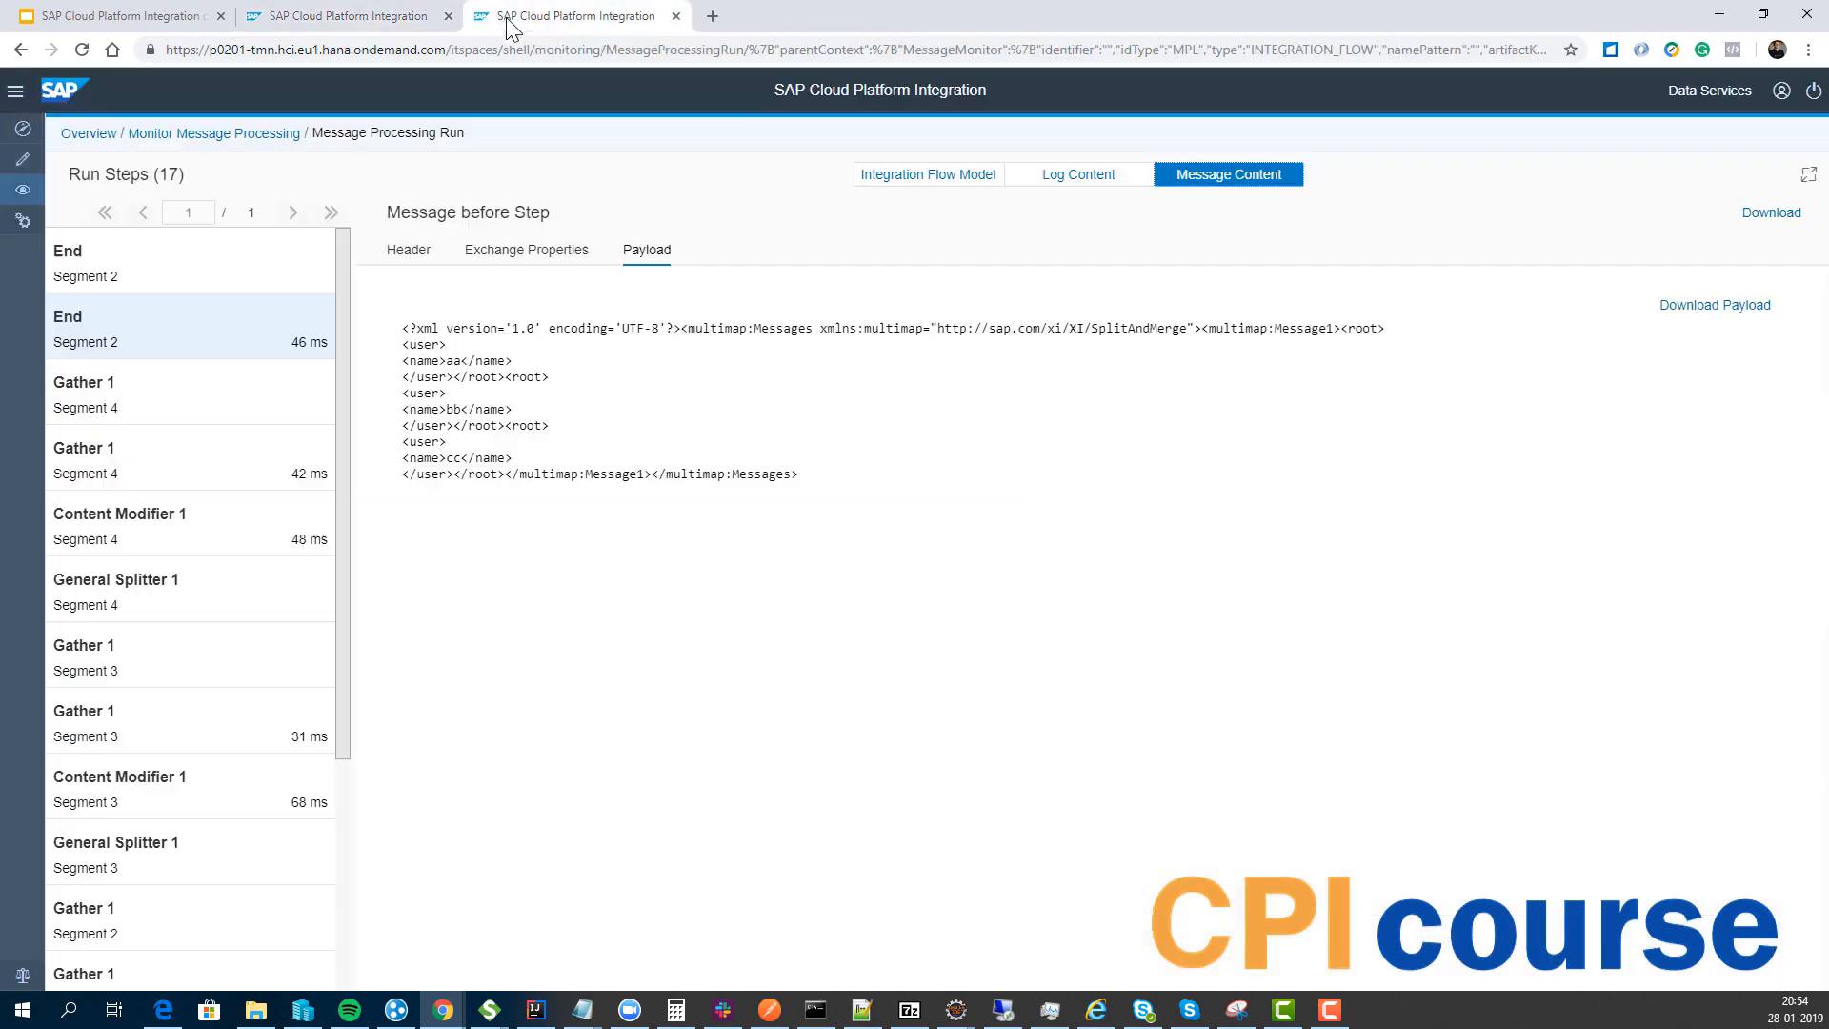
{"action": "left_click", "coordinate": [19, 204]}
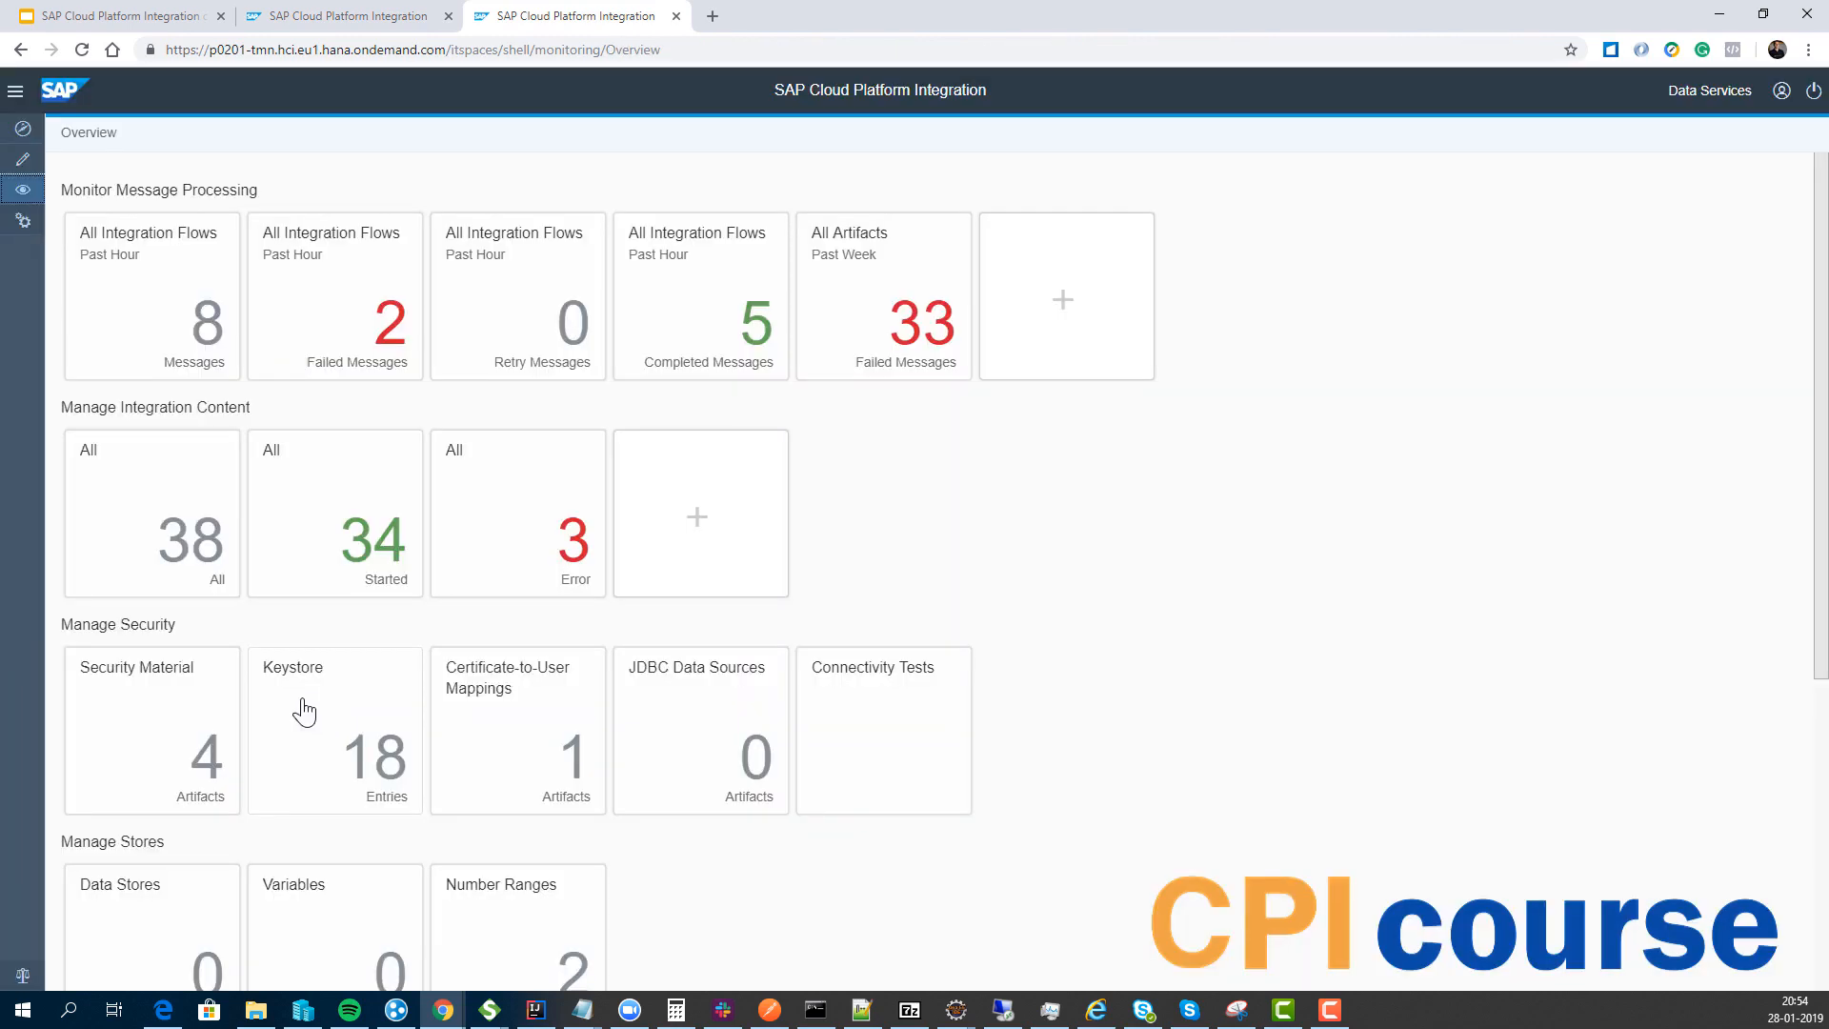
{"action": "left_click", "coordinate": [151, 507]}
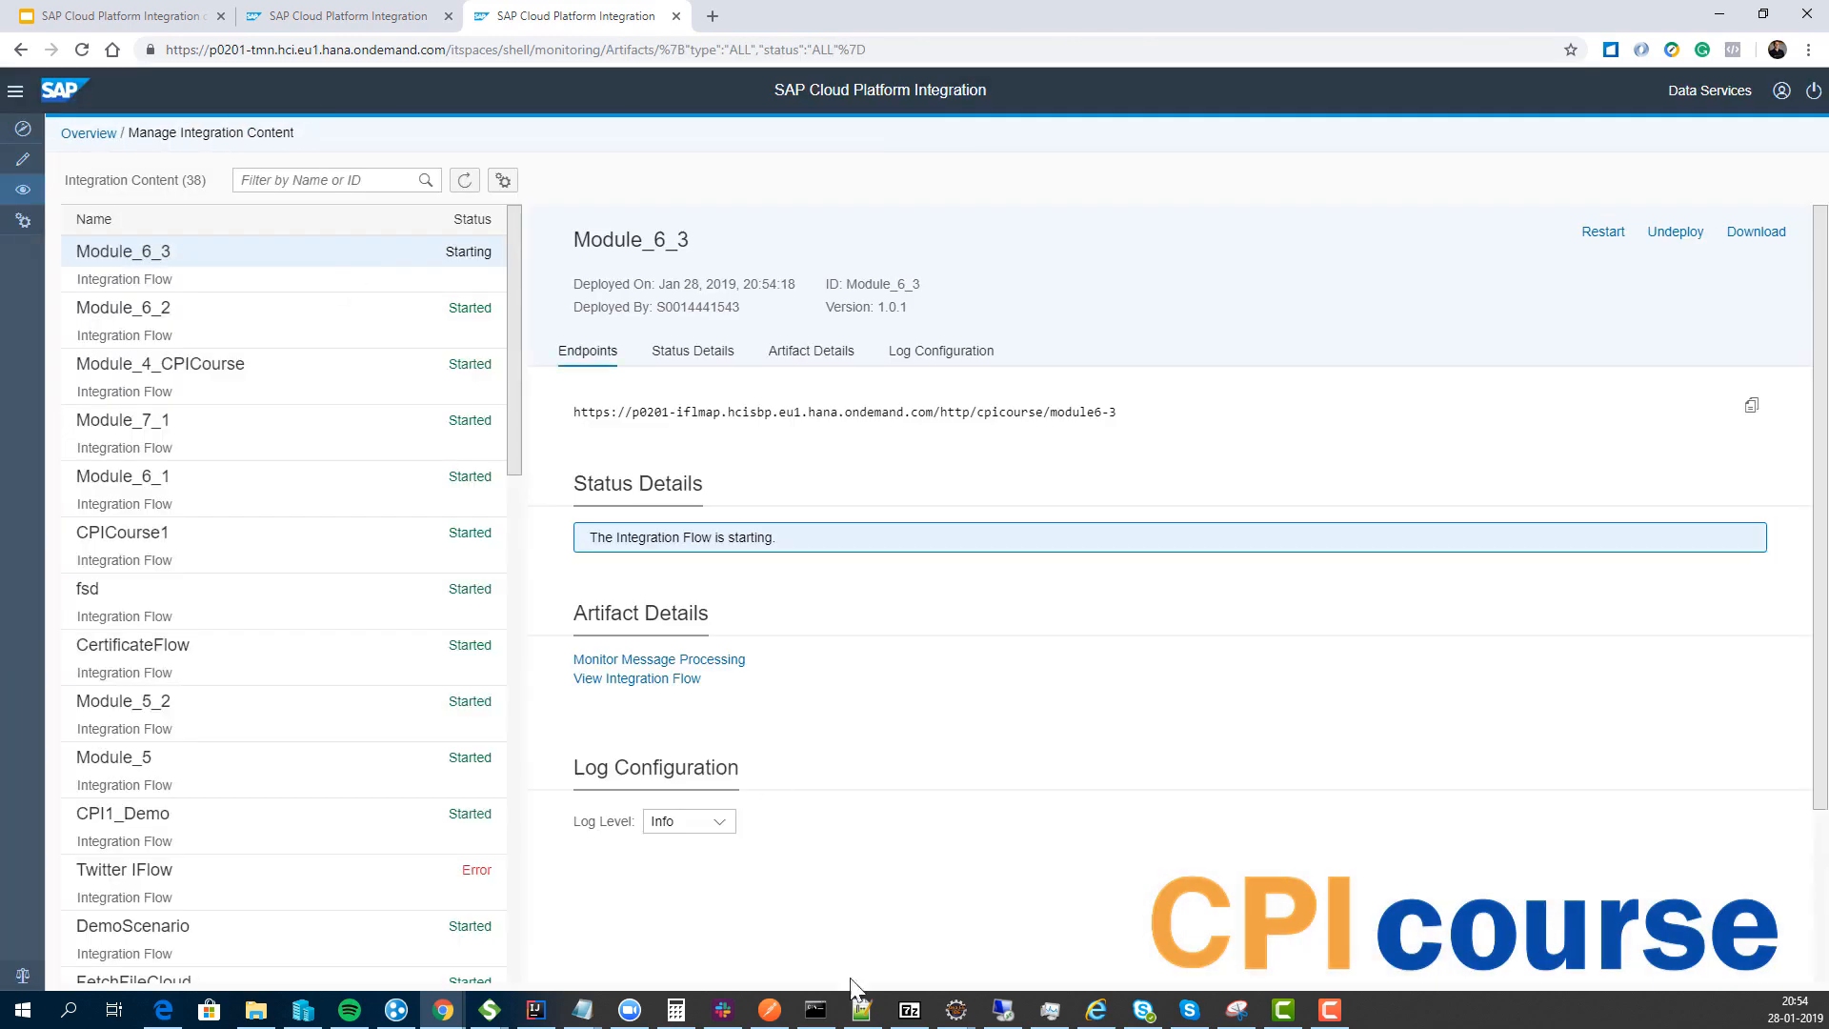
{"action": "left_click", "coordinate": [718, 821]}
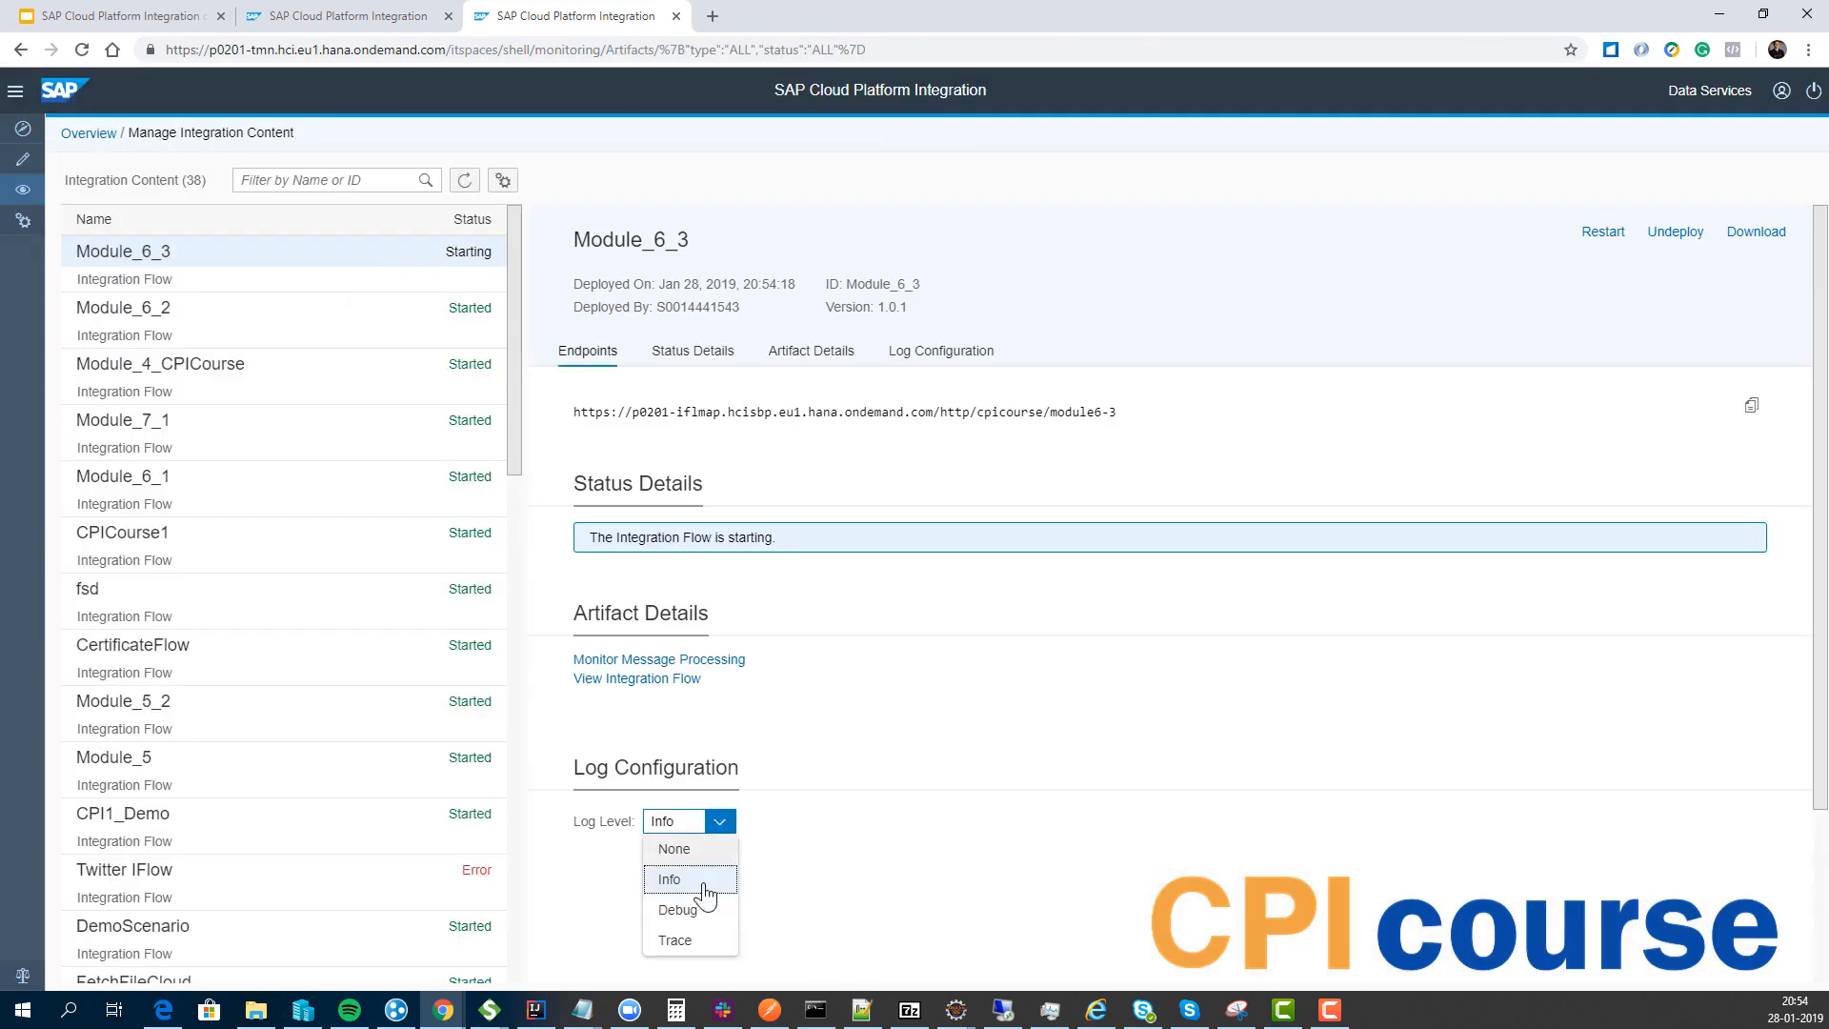
{"action": "left_click", "coordinate": [684, 916]}
{"action": "left_click", "coordinate": [1031, 585]}
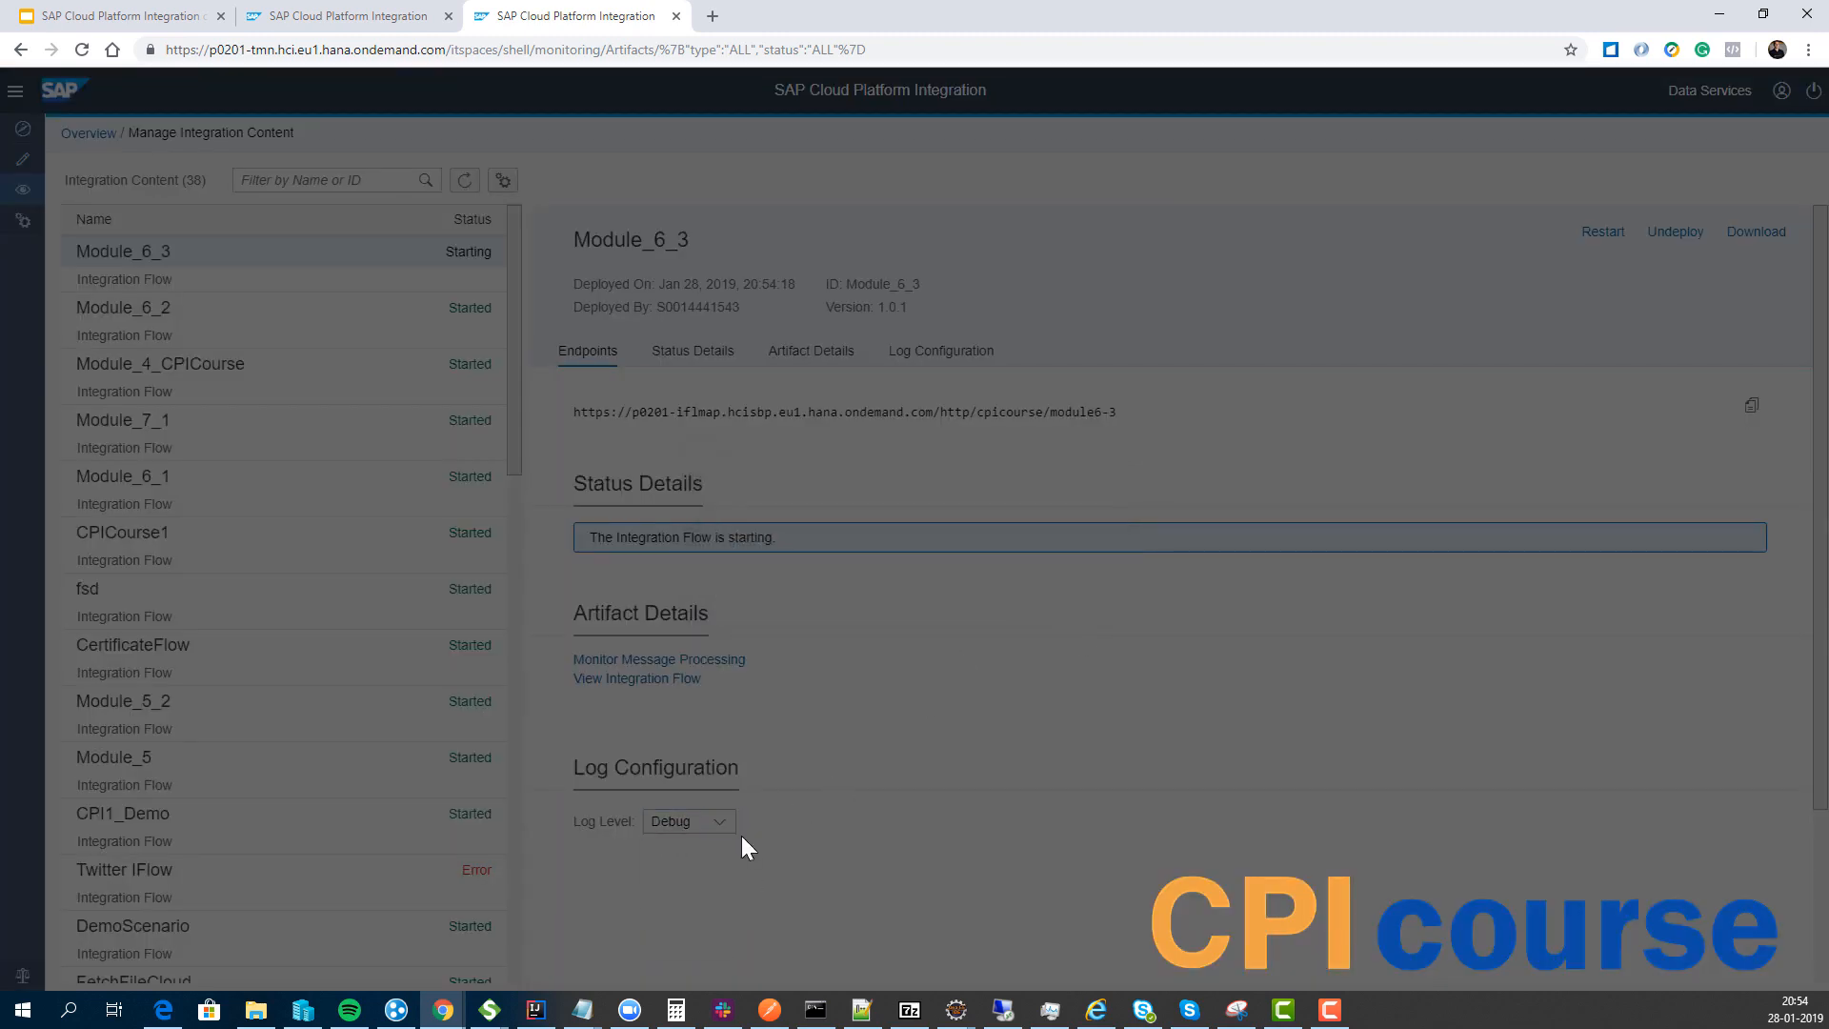
{"action": "left_click", "coordinate": [716, 823]}
{"action": "left_click", "coordinate": [703, 941]}
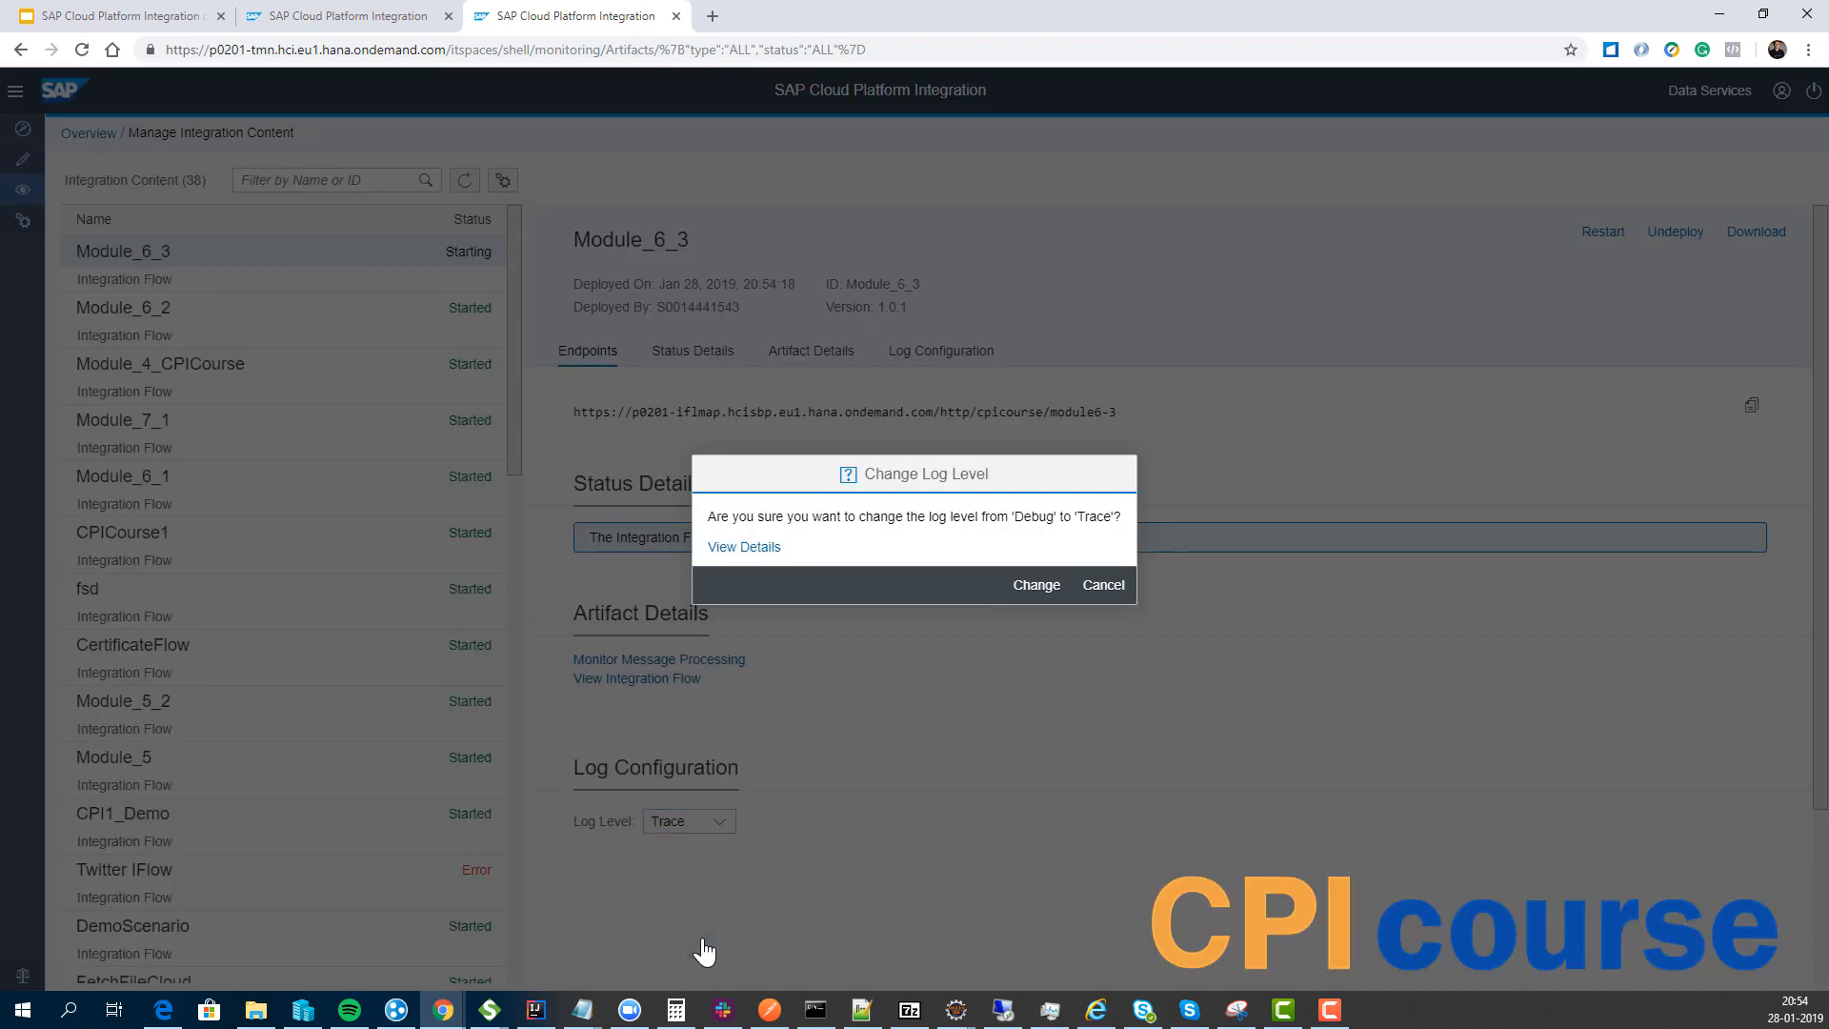
{"action": "left_click", "coordinate": [1033, 585]}
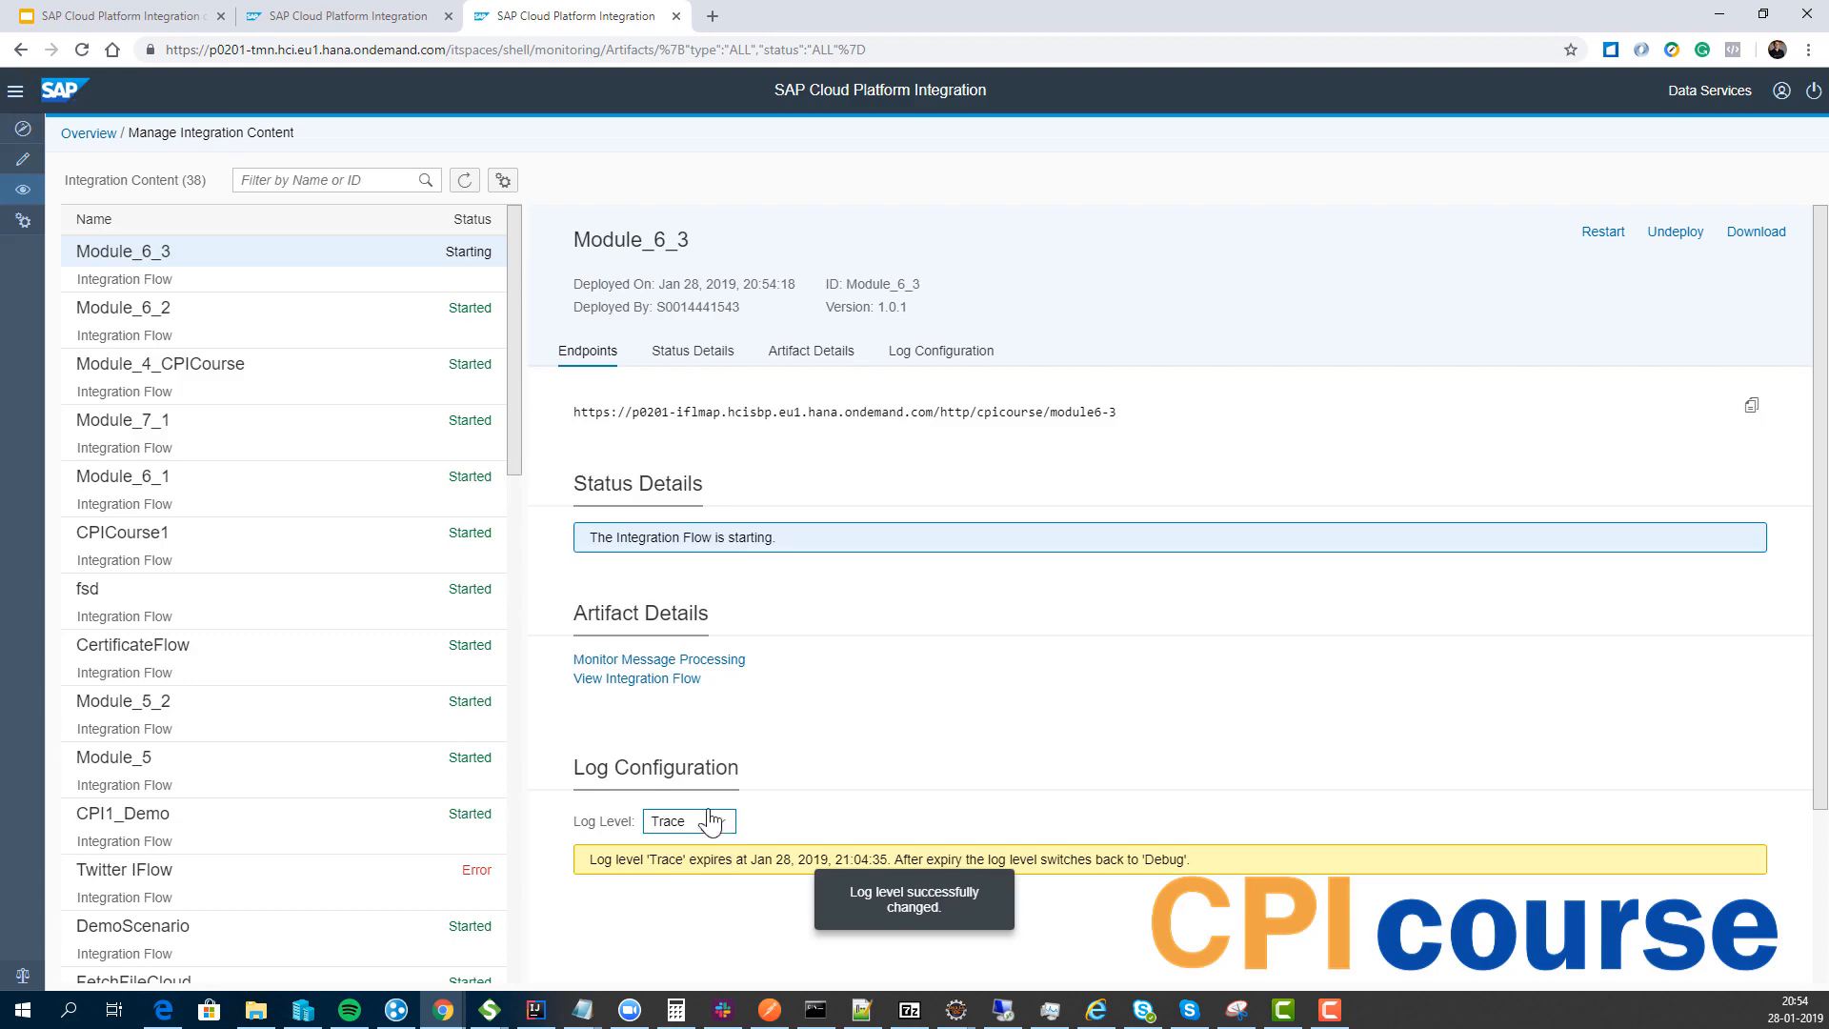
{"action": "left_click", "coordinate": [19, 190]}
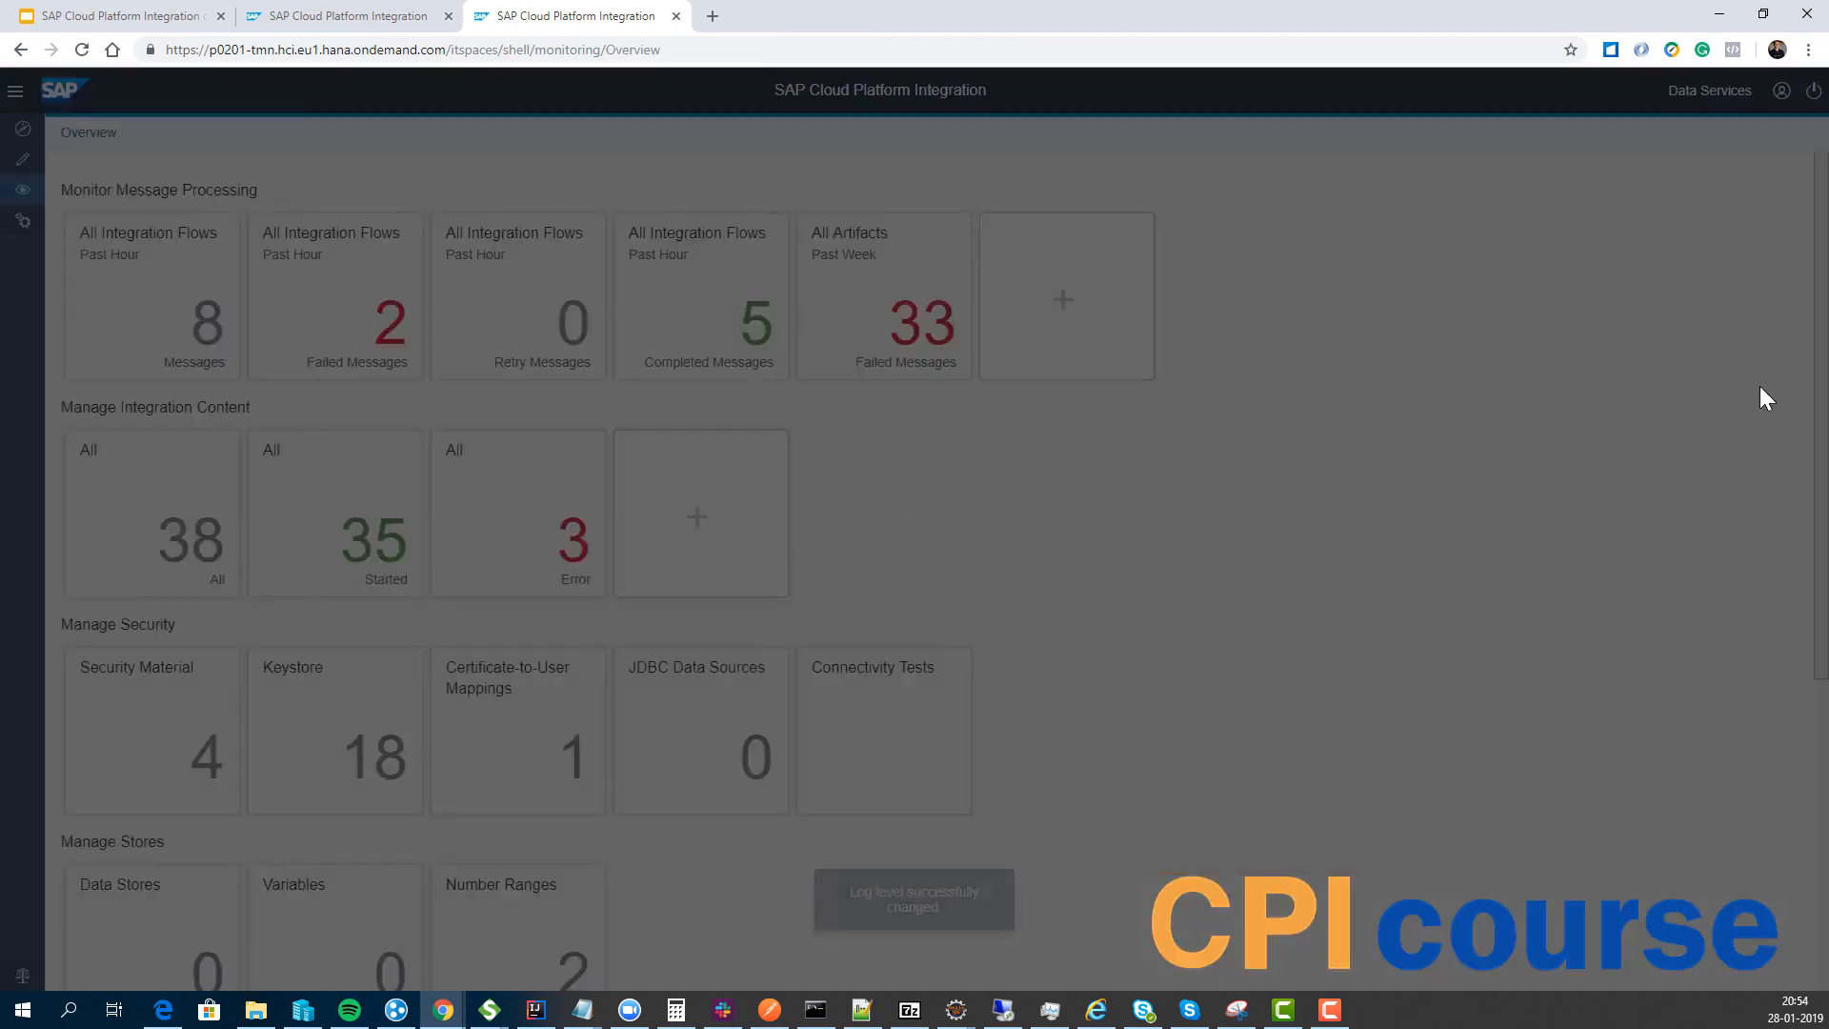
Switch to Postman, set the done element in the module6-3 request body to false and send the request.
{"action": "key", "text": "alt+Tab"}
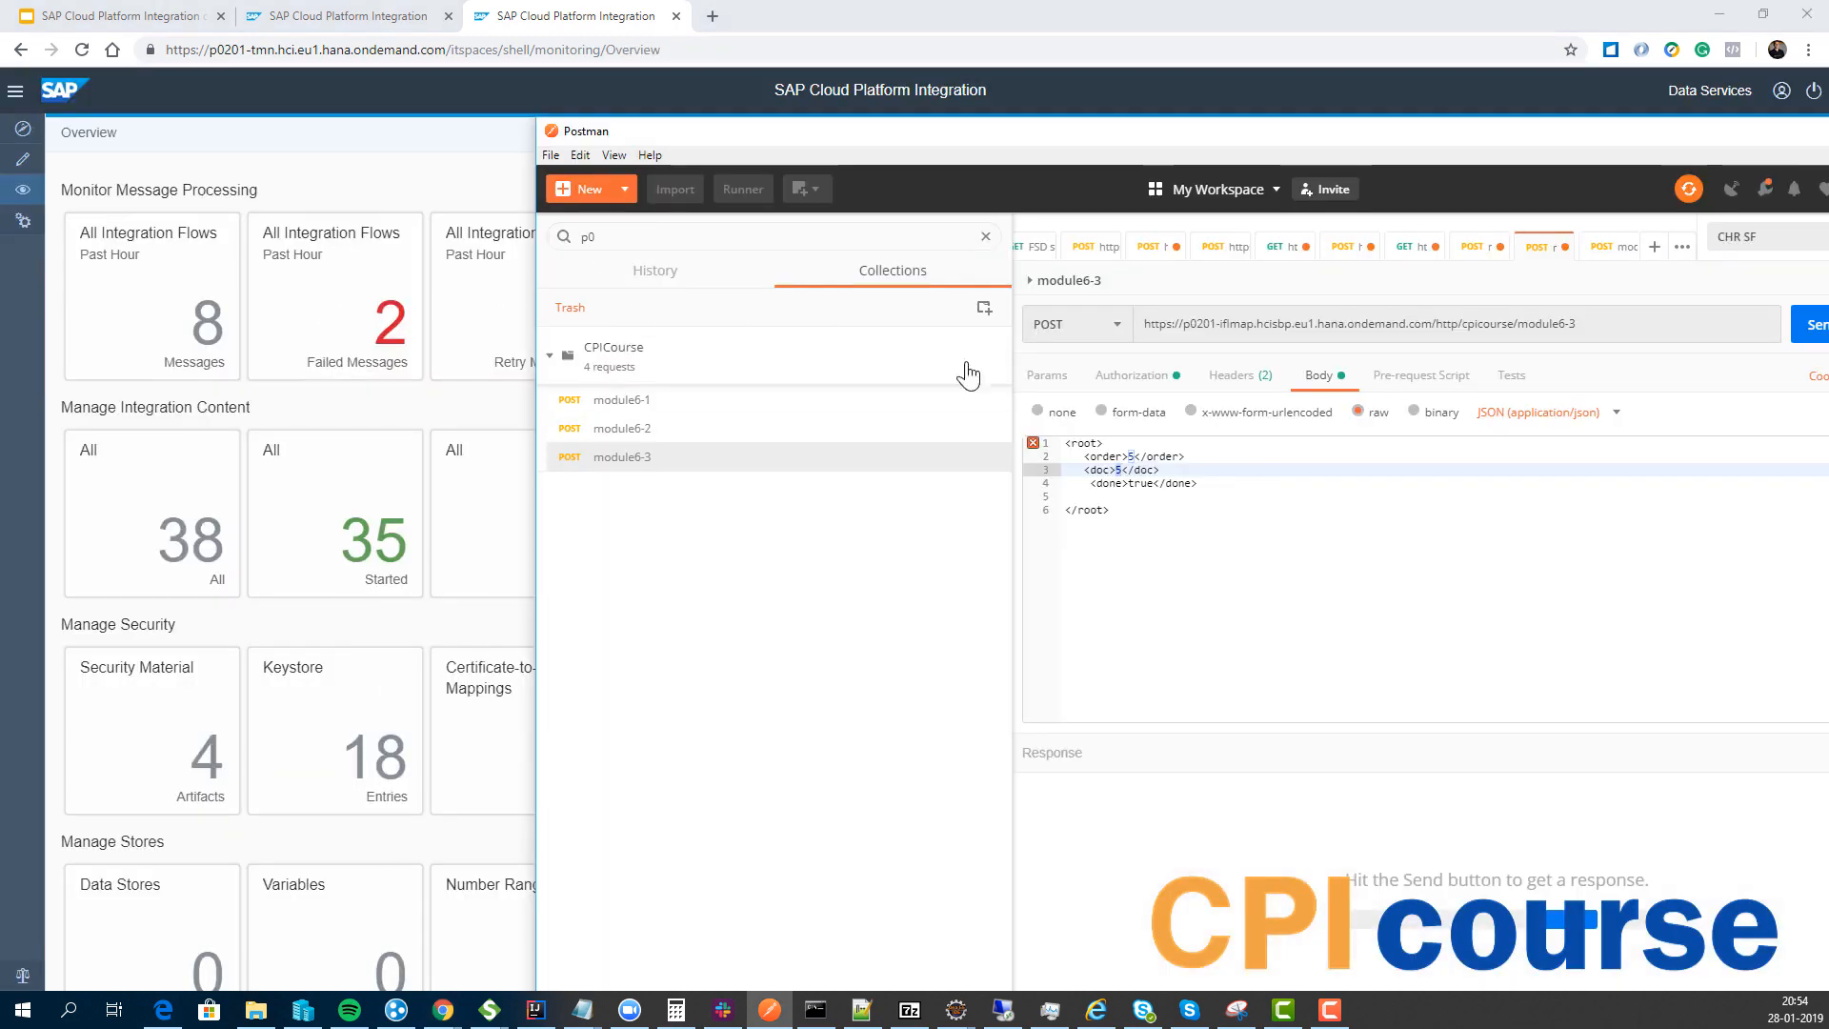
{"action": "left_click", "coordinate": [1137, 484]}
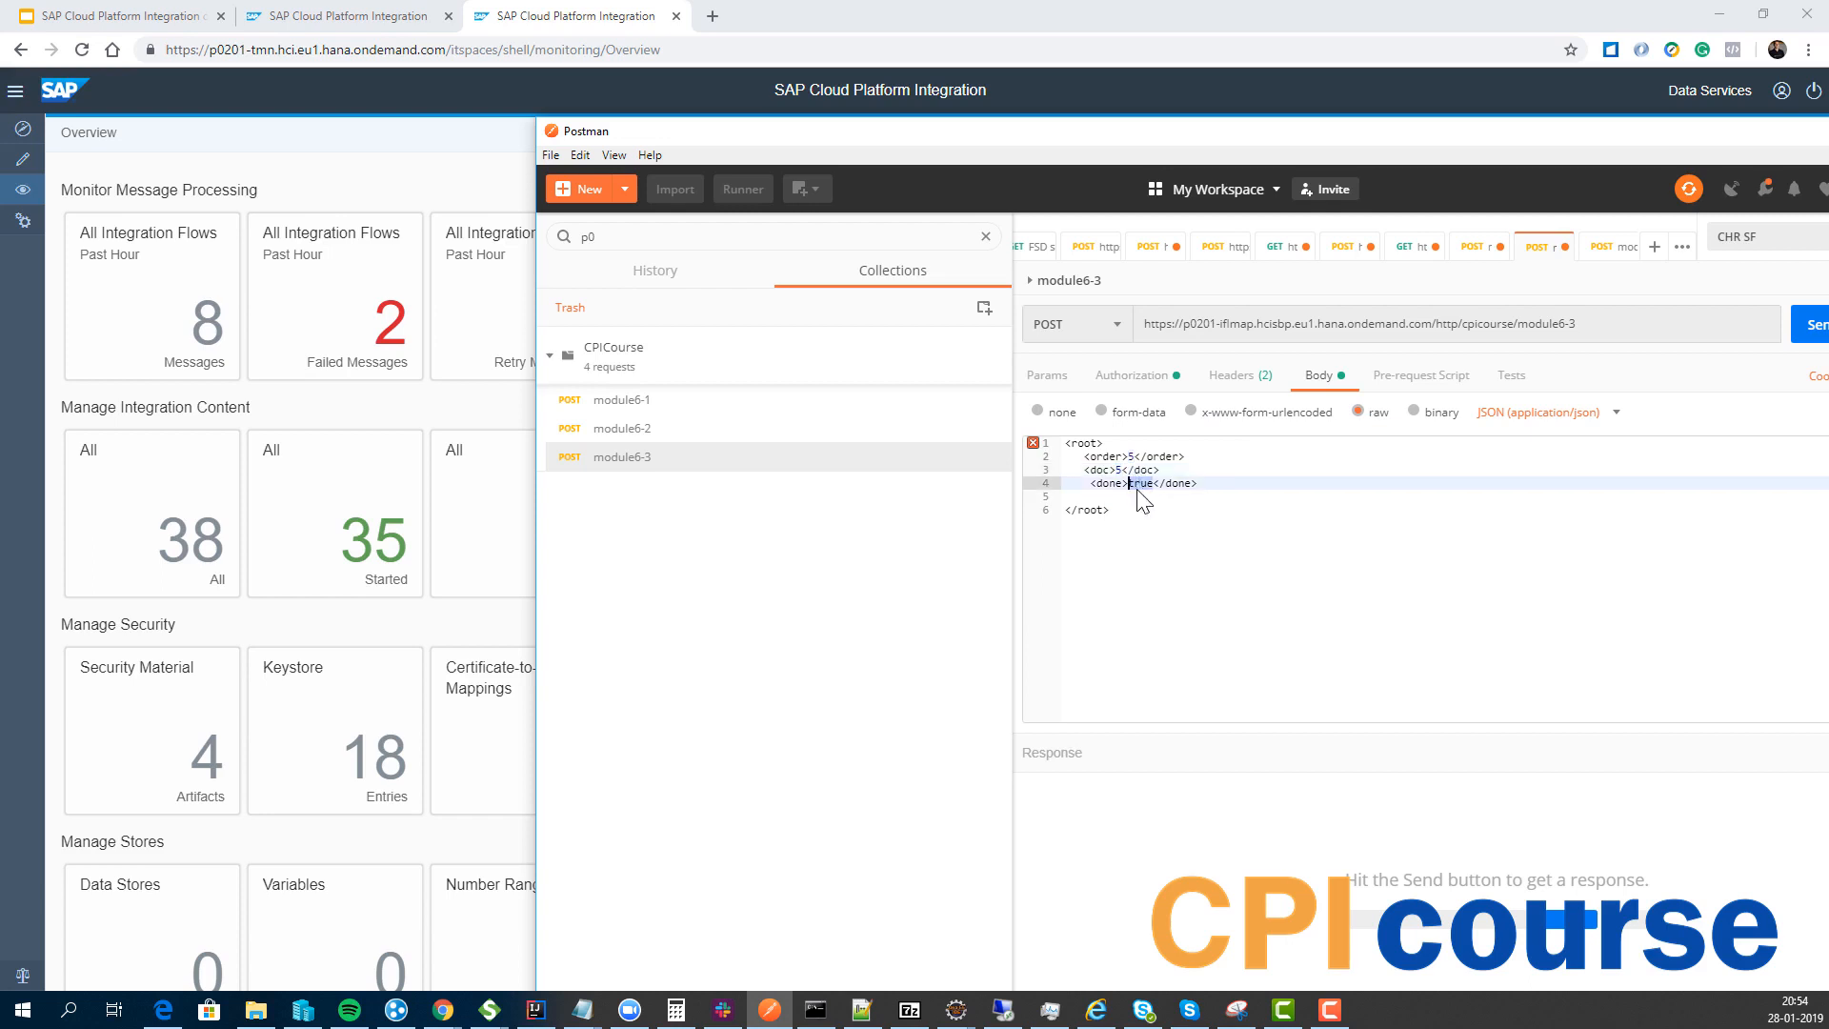
{"action": "type", "text": "false"}
{"action": "left_click", "coordinate": [1809, 325]}
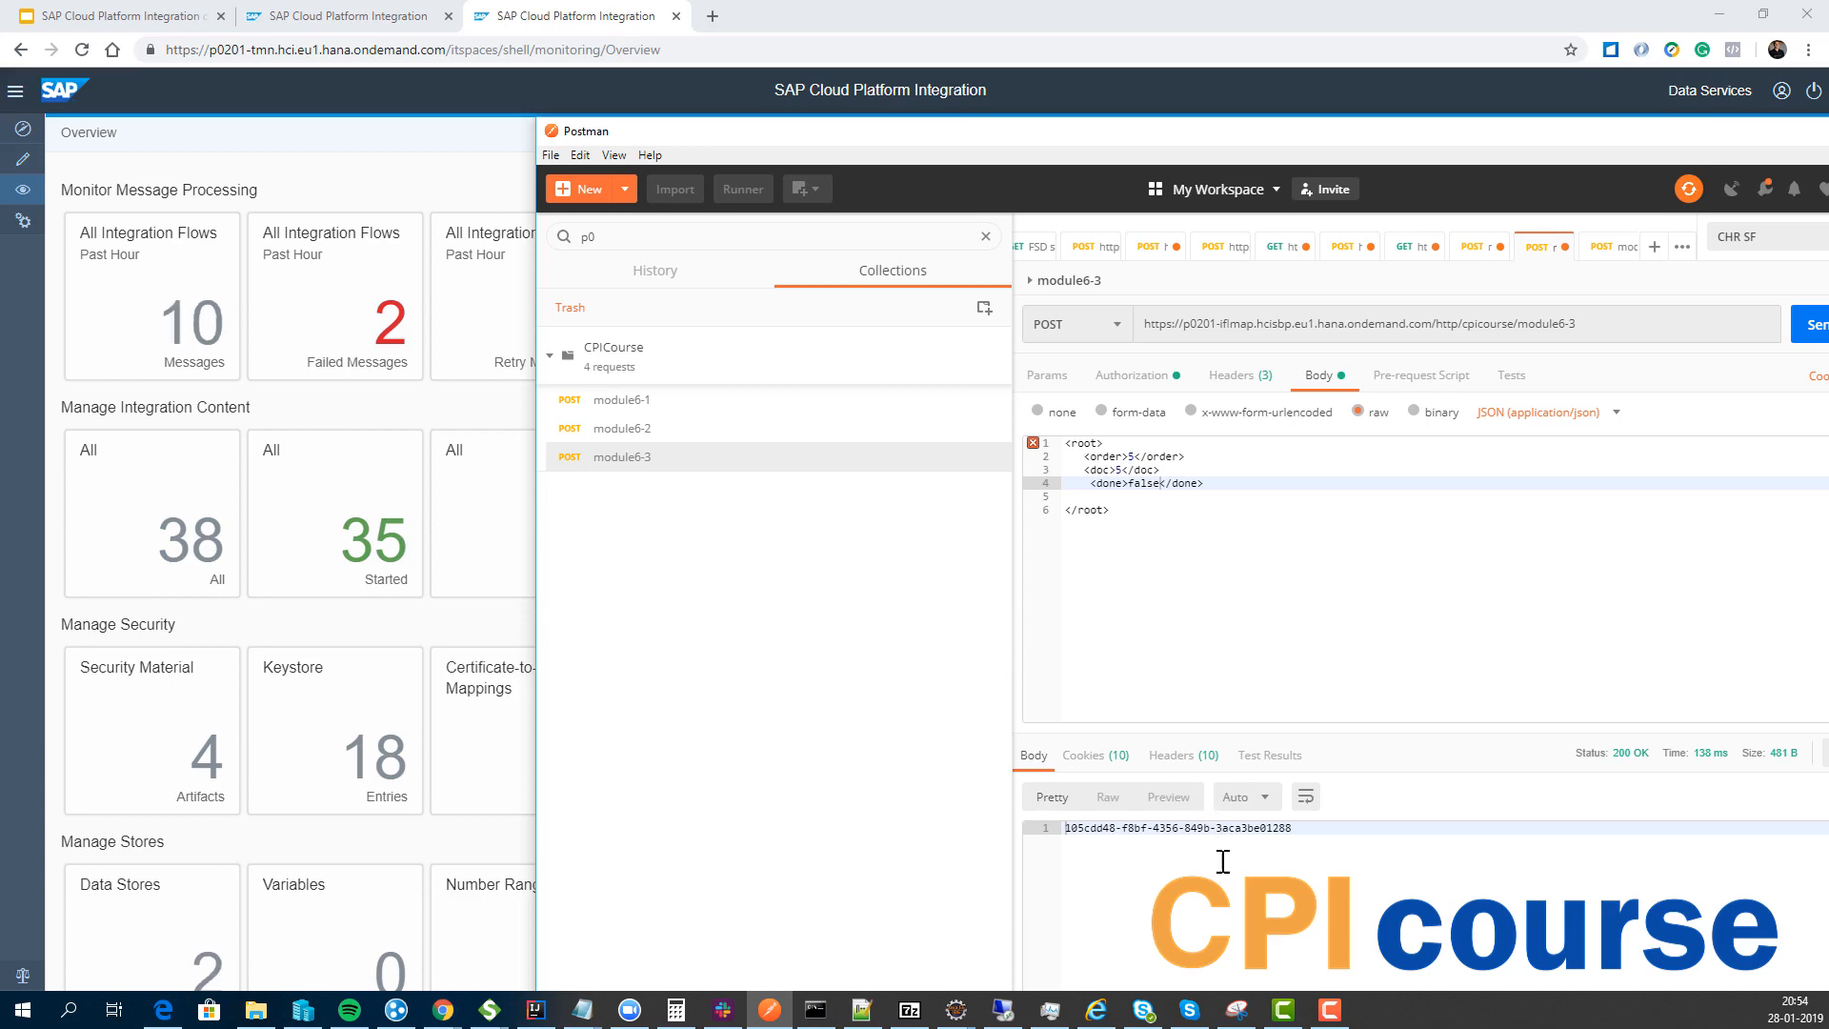
Switch to the monitoring overview, open the past hour's messages for all integration flows and inspect the processing Module_6_3 message's log details.
{"action": "left_click", "coordinate": [162, 364]}
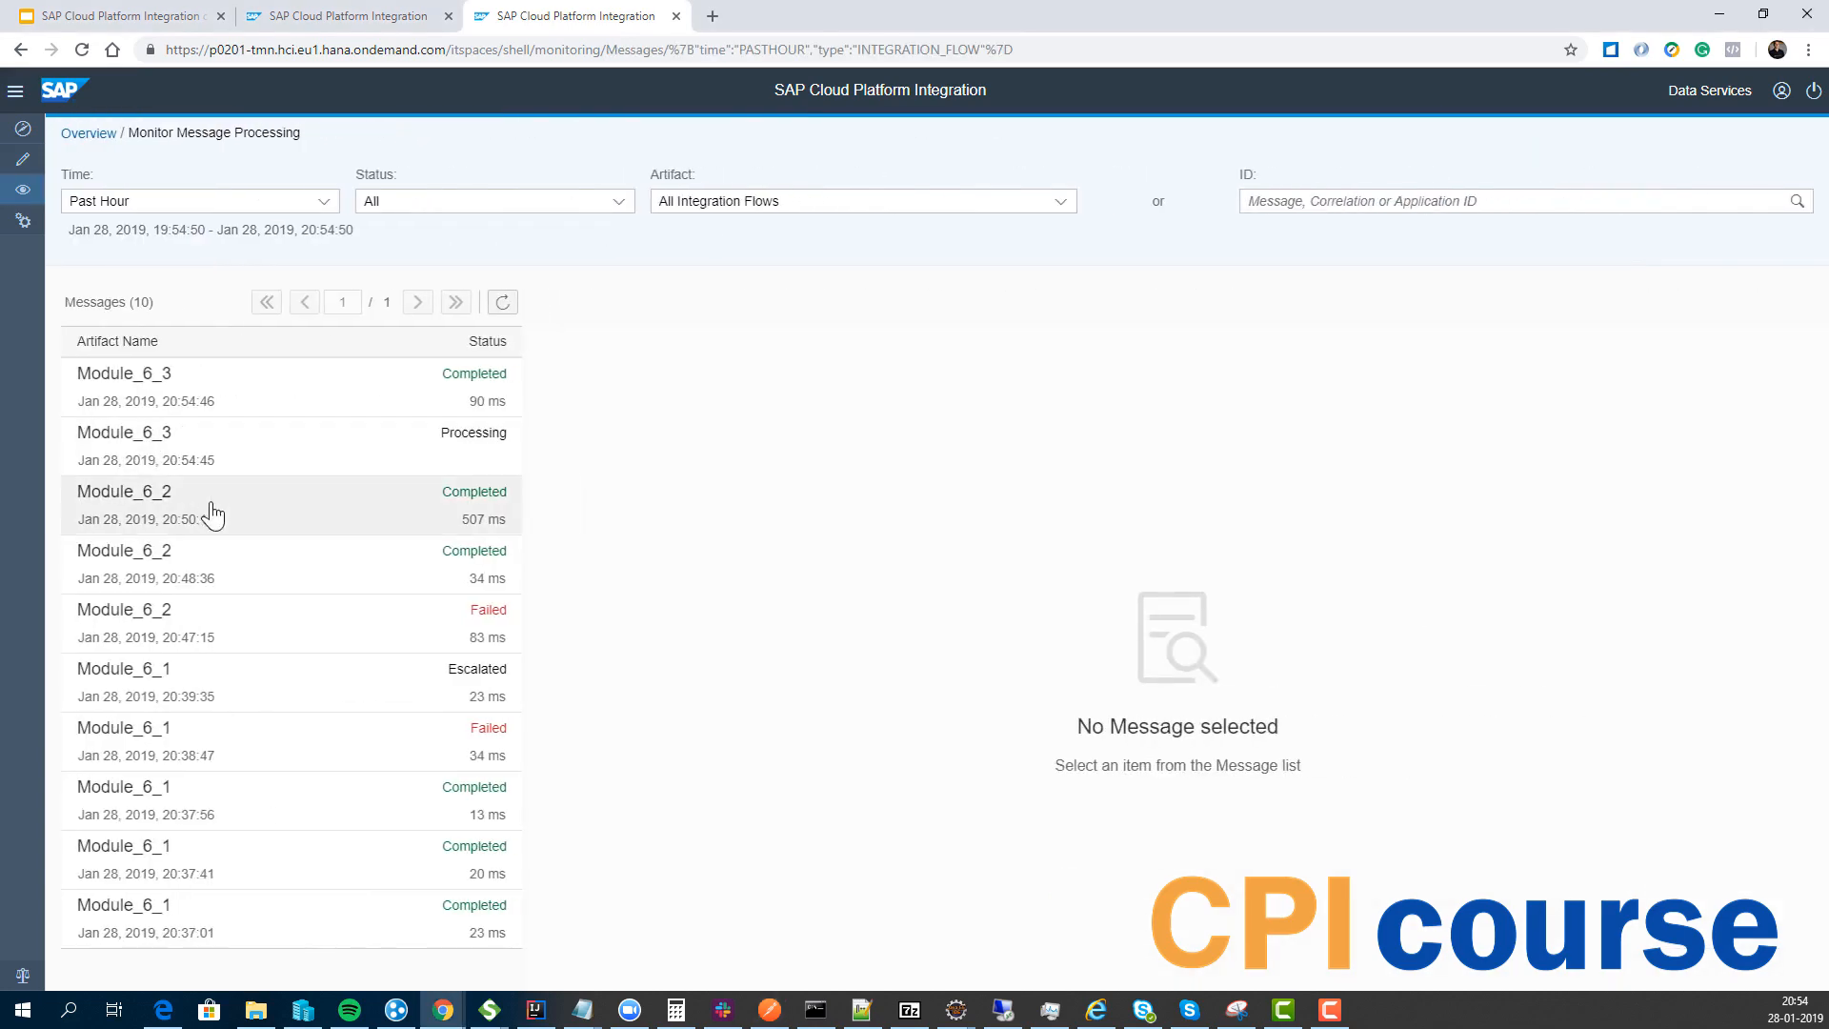
{"action": "left_click", "coordinate": [328, 458]}
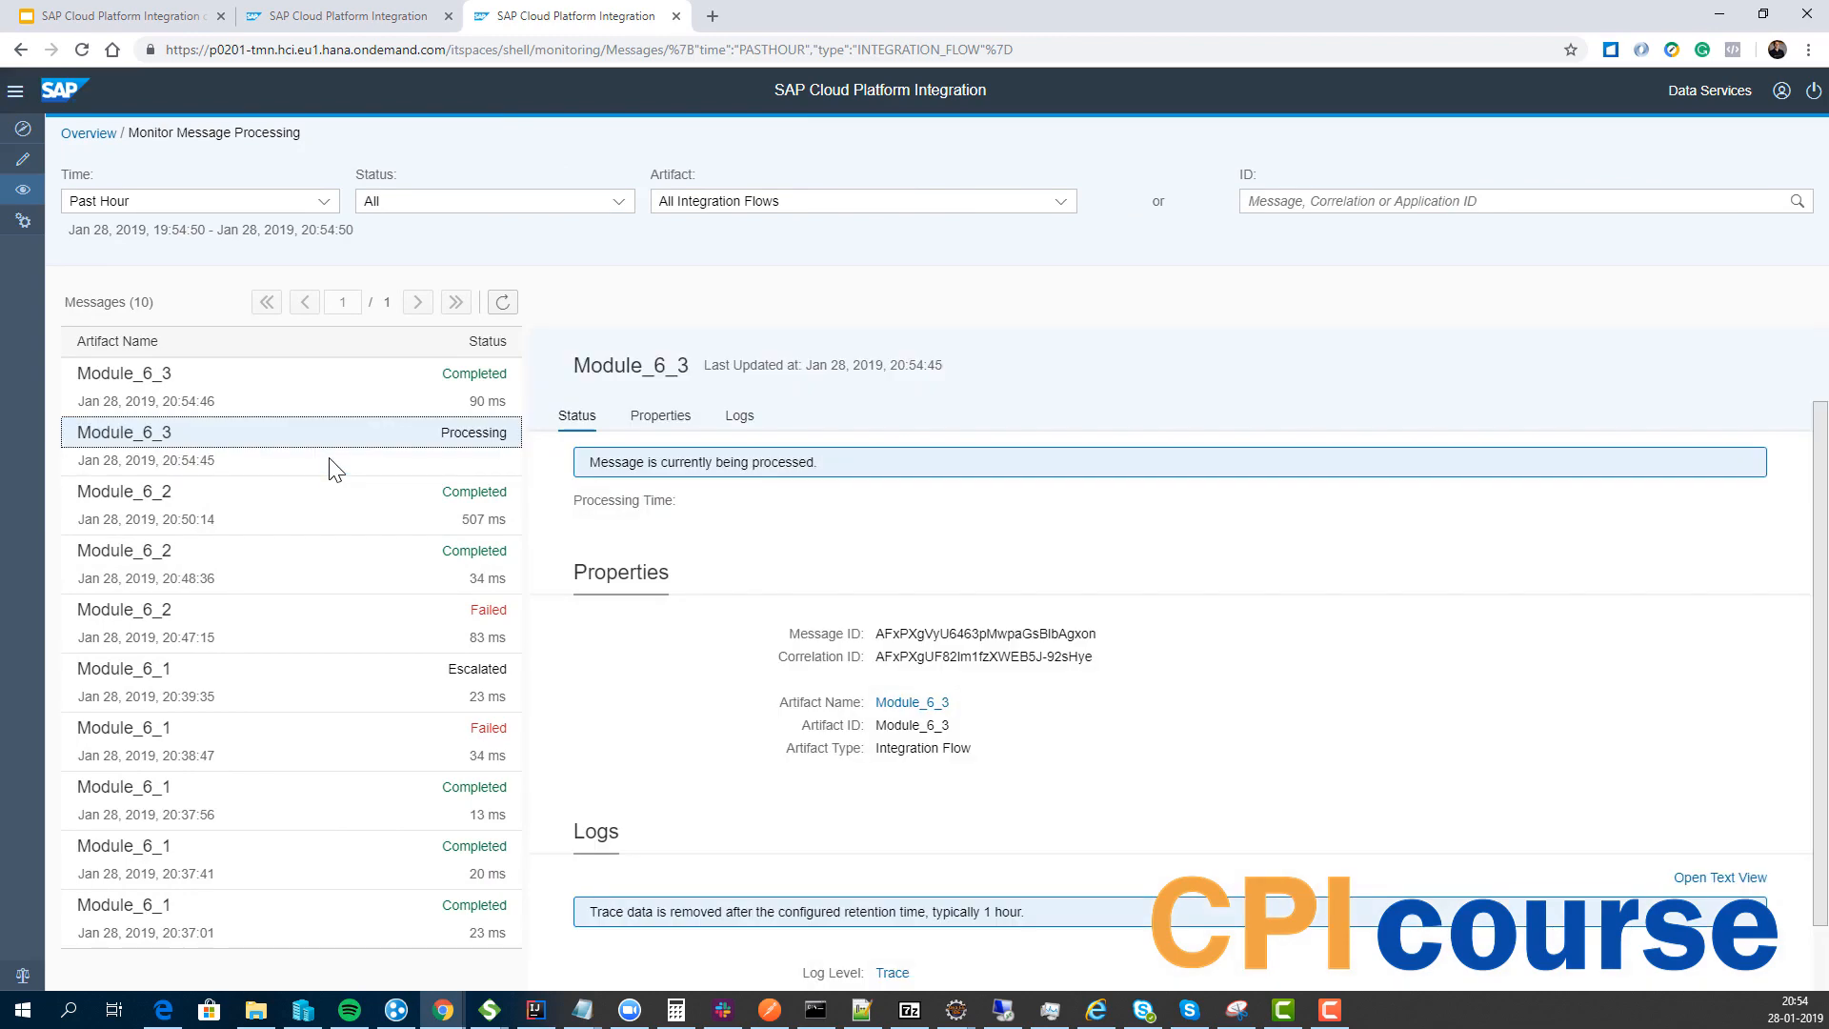
{"action": "scroll", "coordinate": [843, 776], "scroll_direction": "down", "scroll_amount": 3}
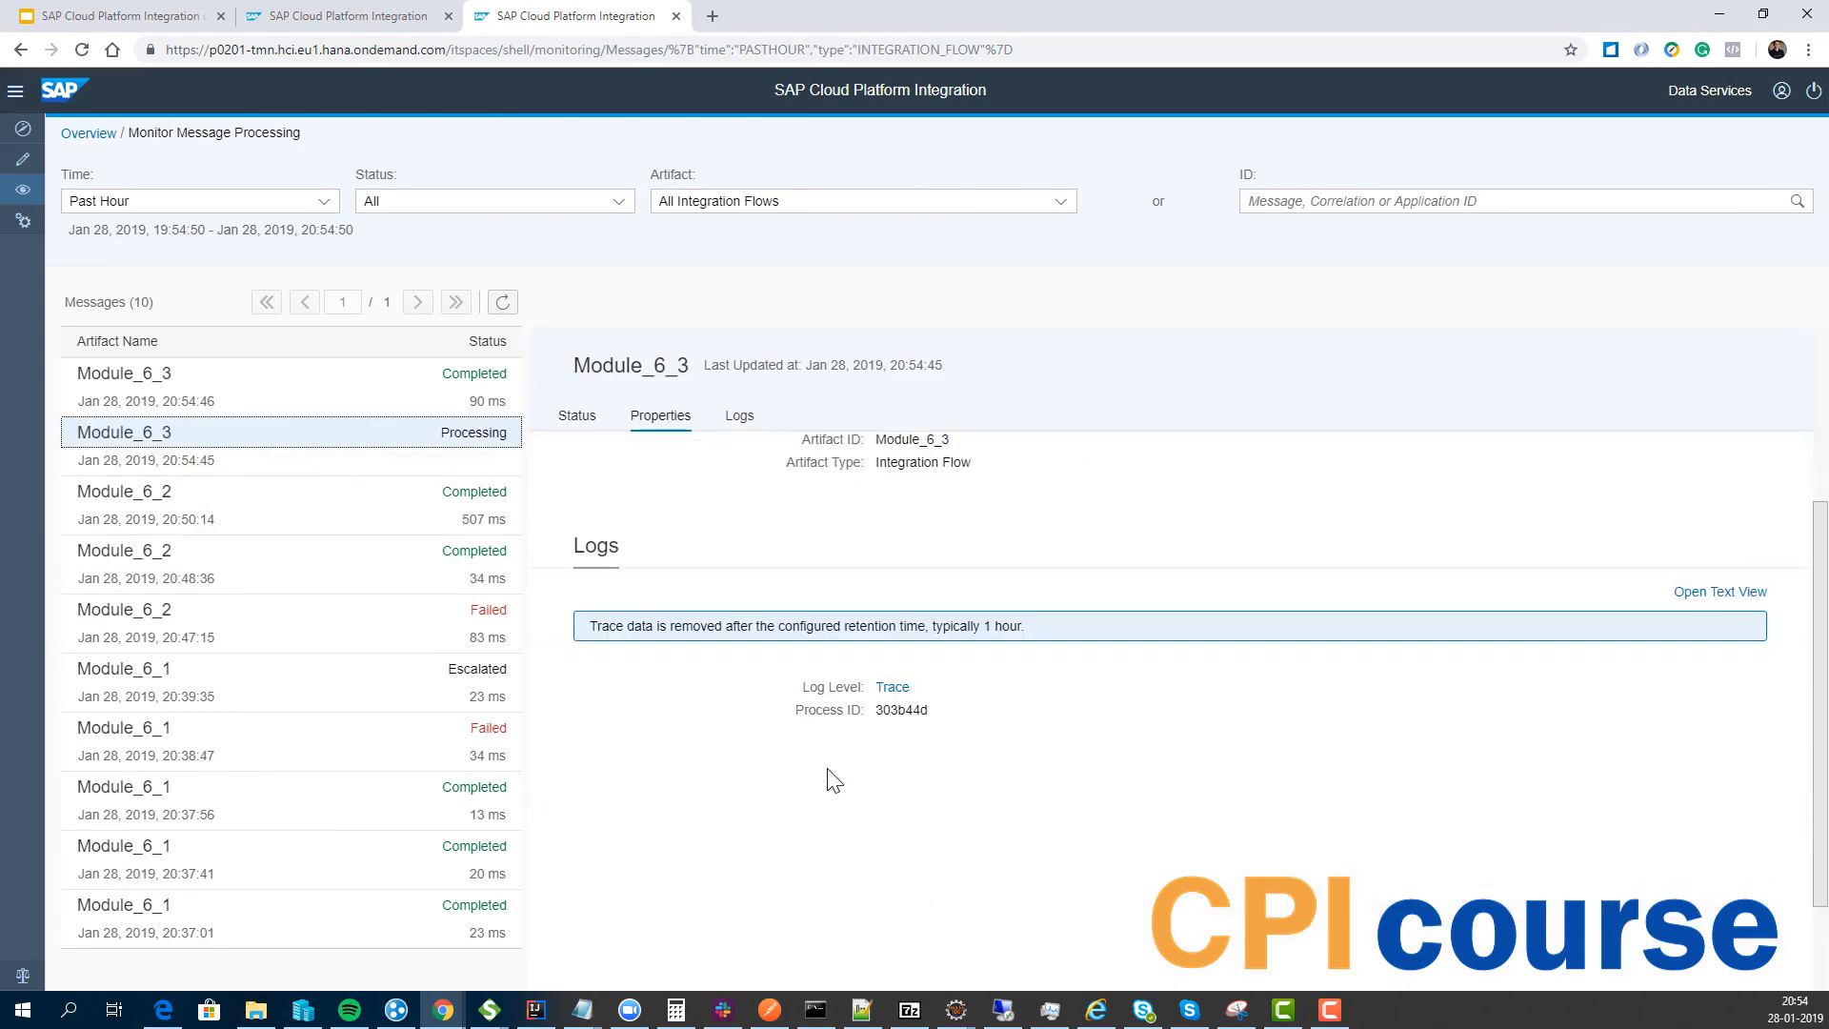
{"action": "left_click_drag", "start_coordinate": [319, 398], "coordinate": [324, 436]}
{"action": "left_click", "coordinate": [324, 393]}
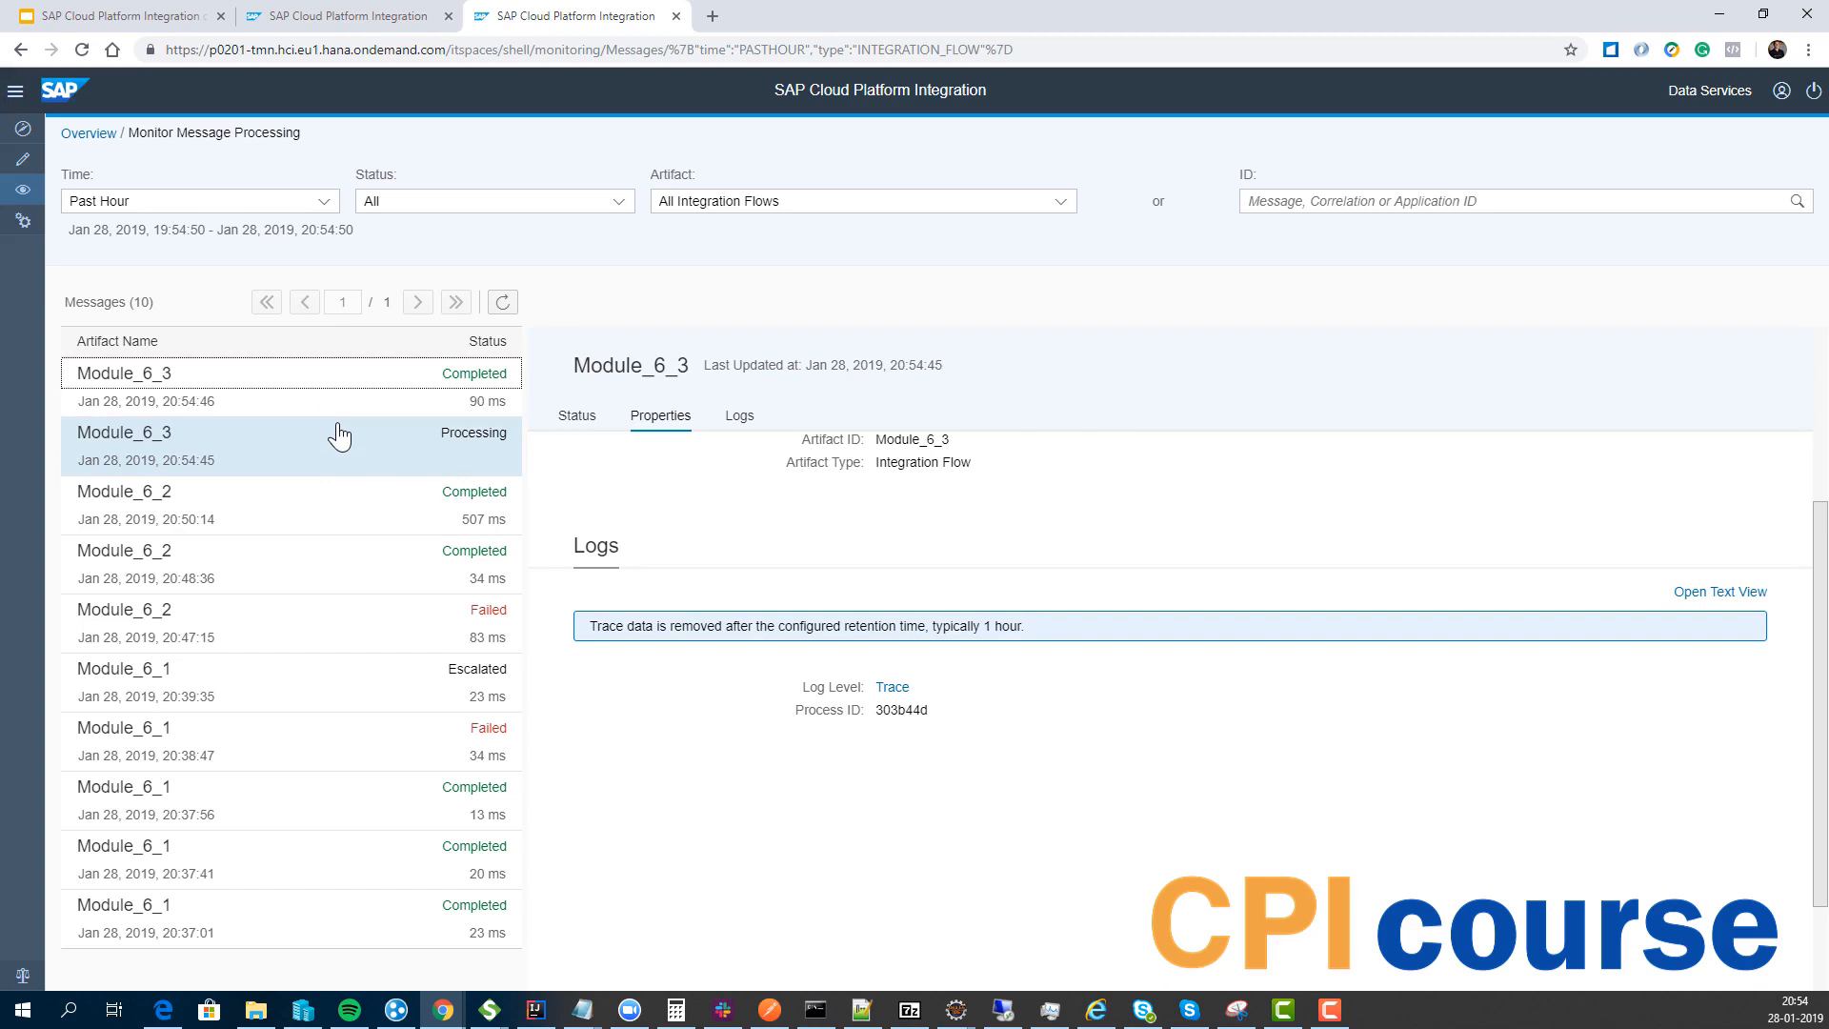
Send the module6-3 request twice more from Postman and open the refreshed processing Module_6_3 message to review its runs.
{"action": "key", "text": "alt+Tab"}
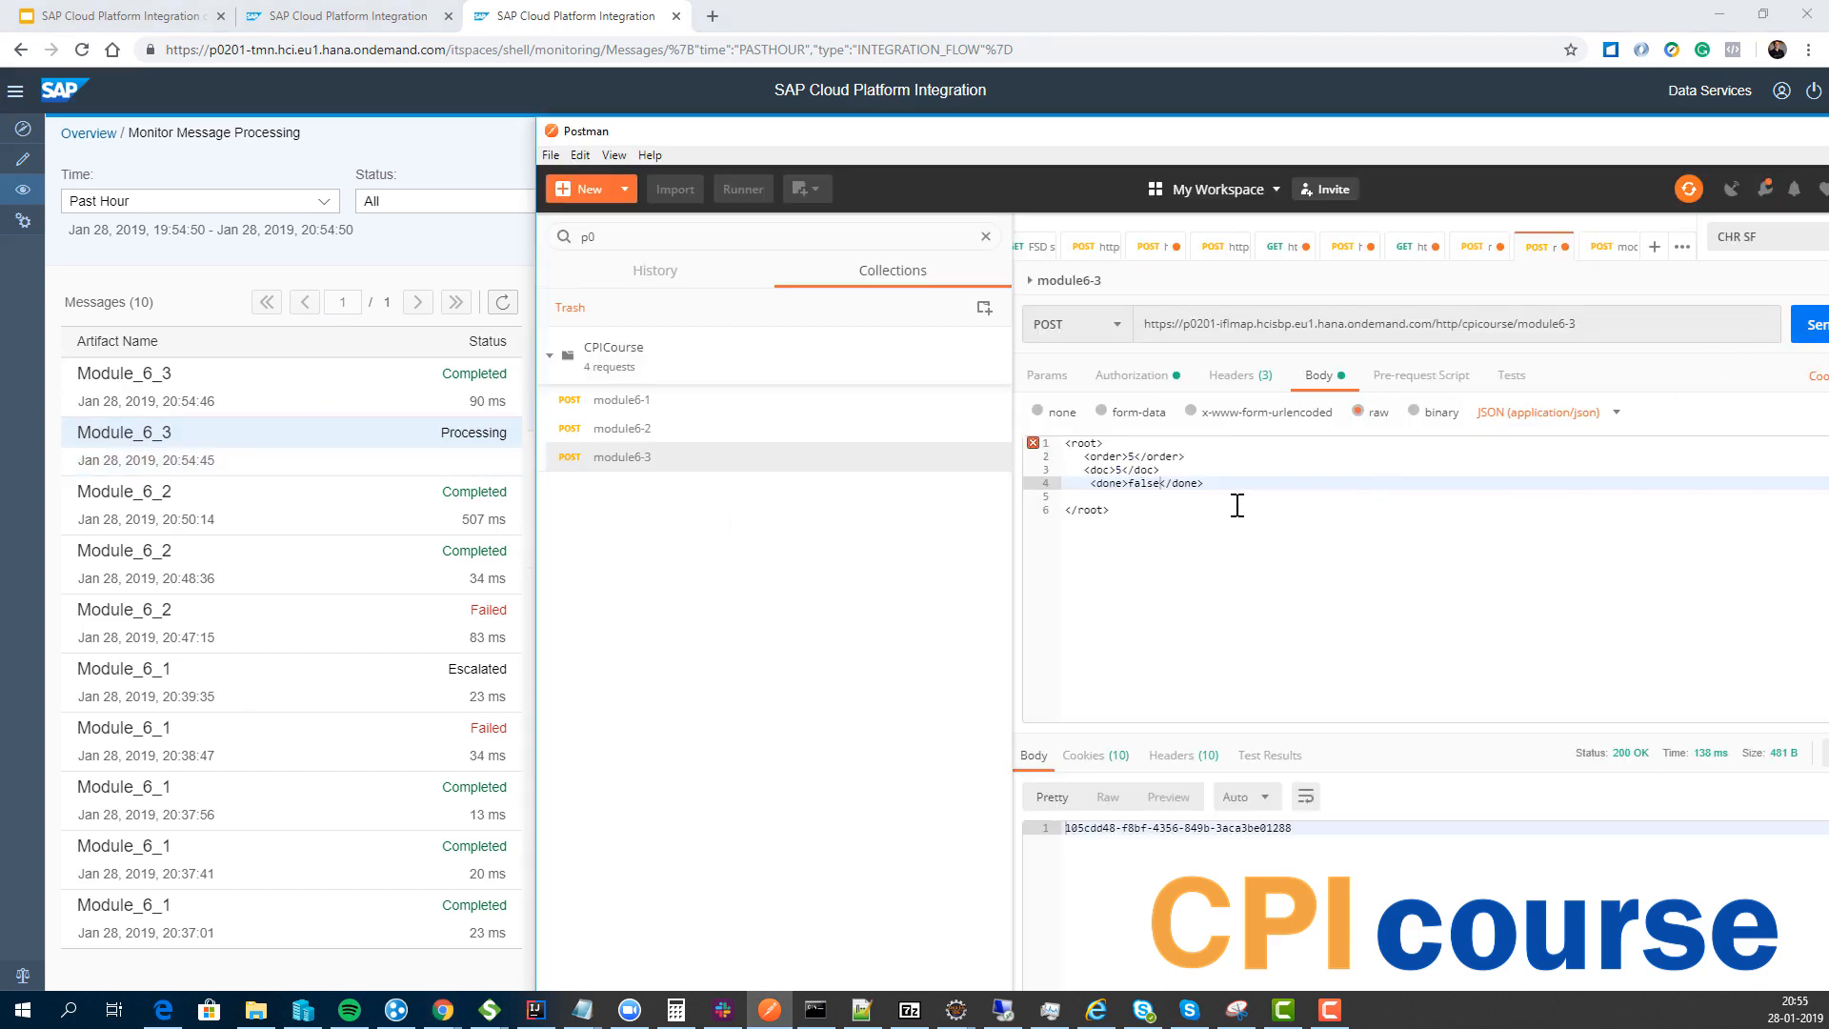
{"action": "left_click", "coordinate": [1813, 329]}
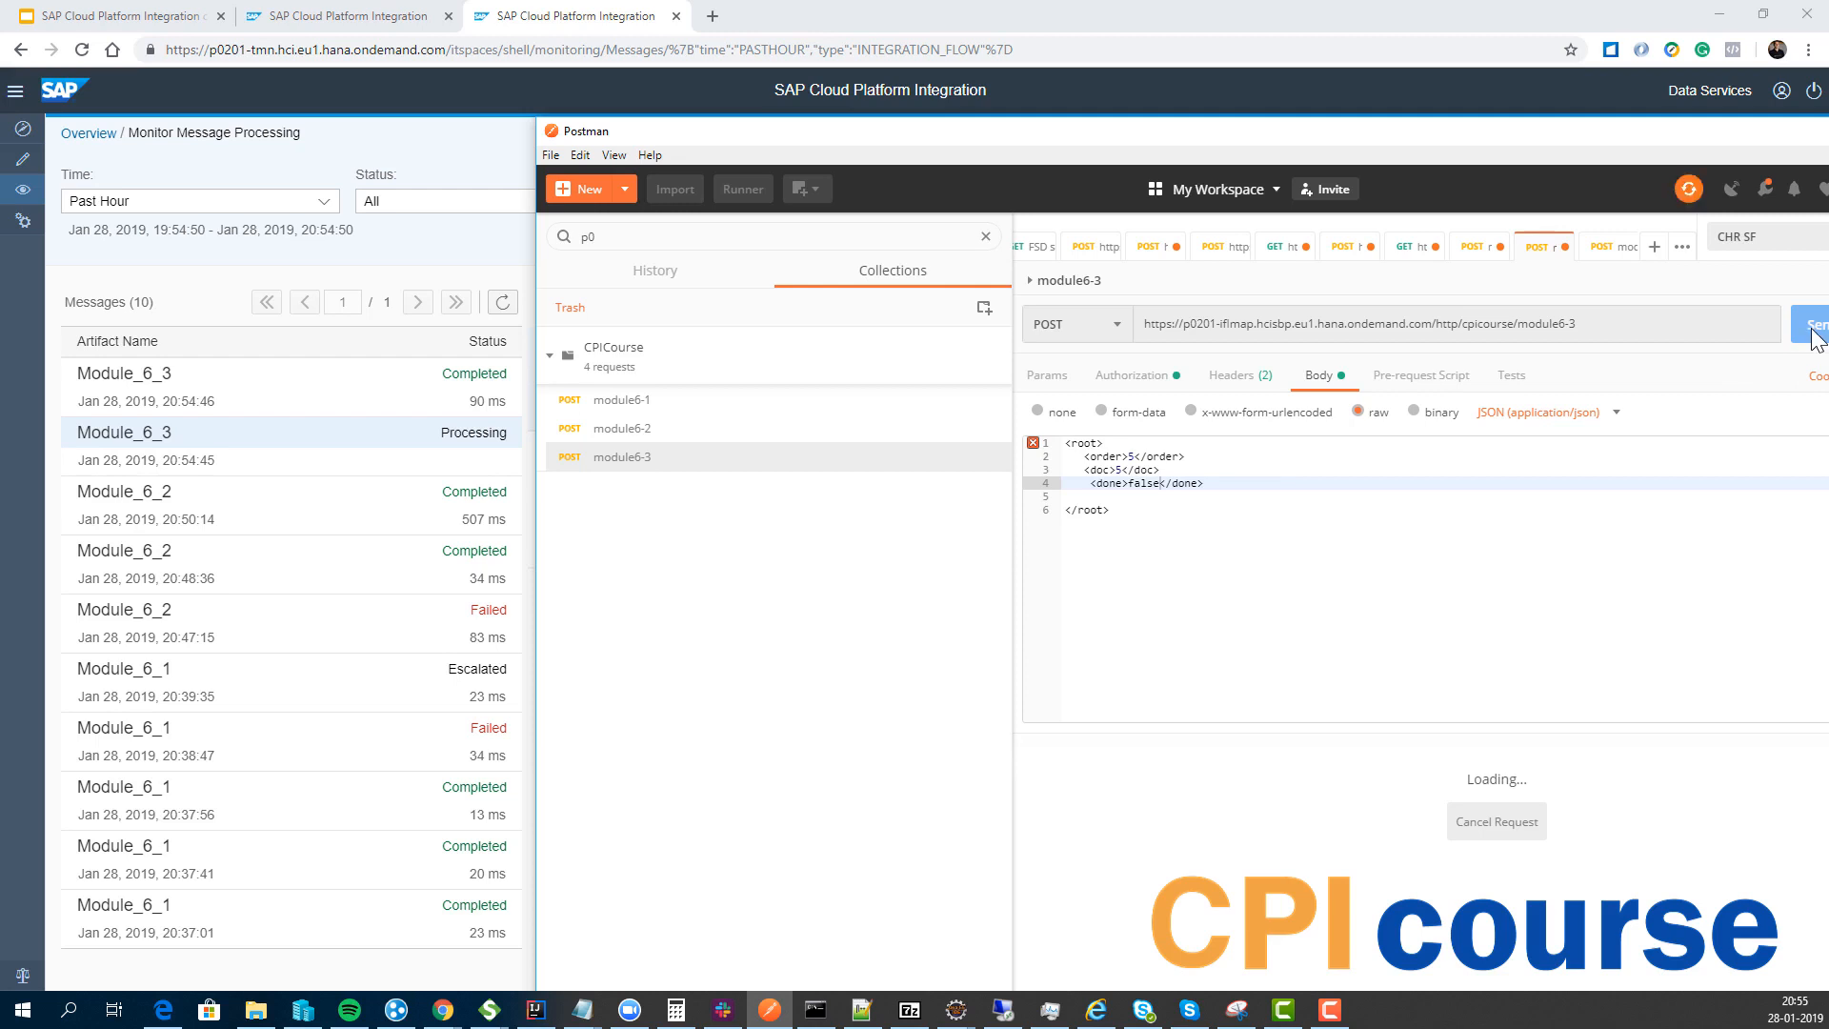
{"action": "left_click", "coordinate": [1812, 338]}
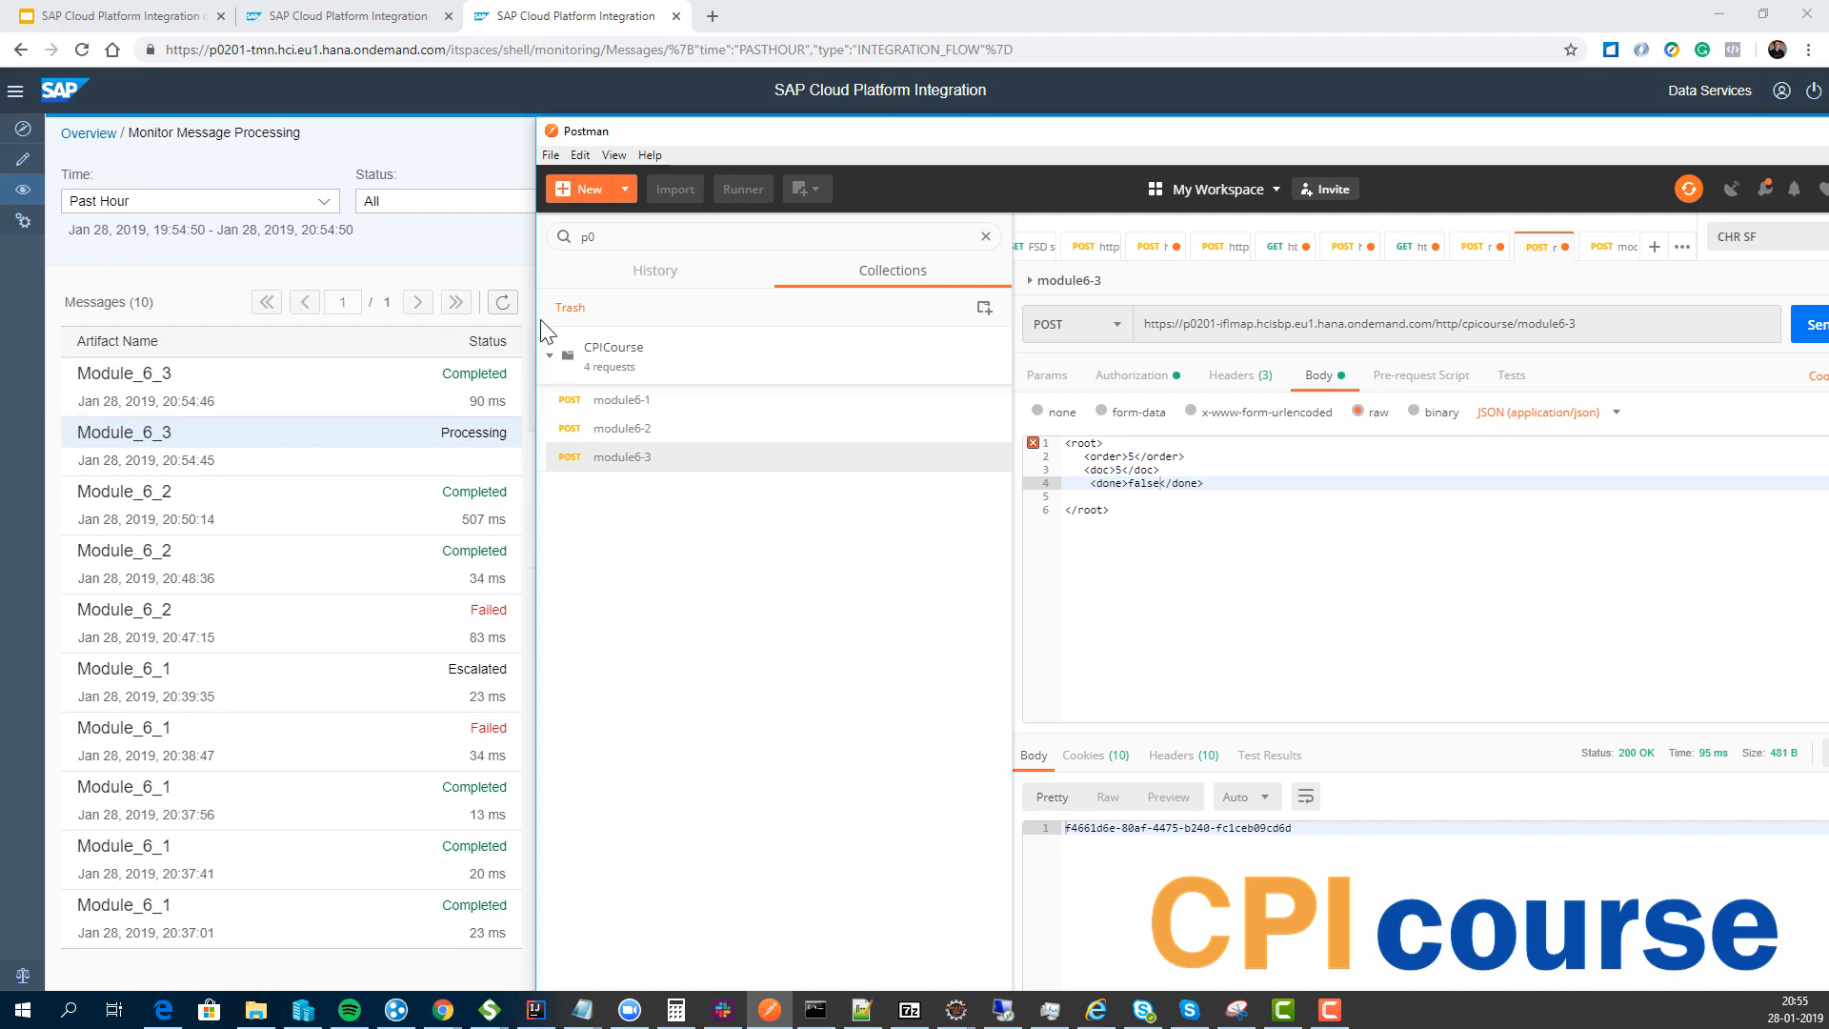
{"action": "left_click", "coordinate": [515, 305]}
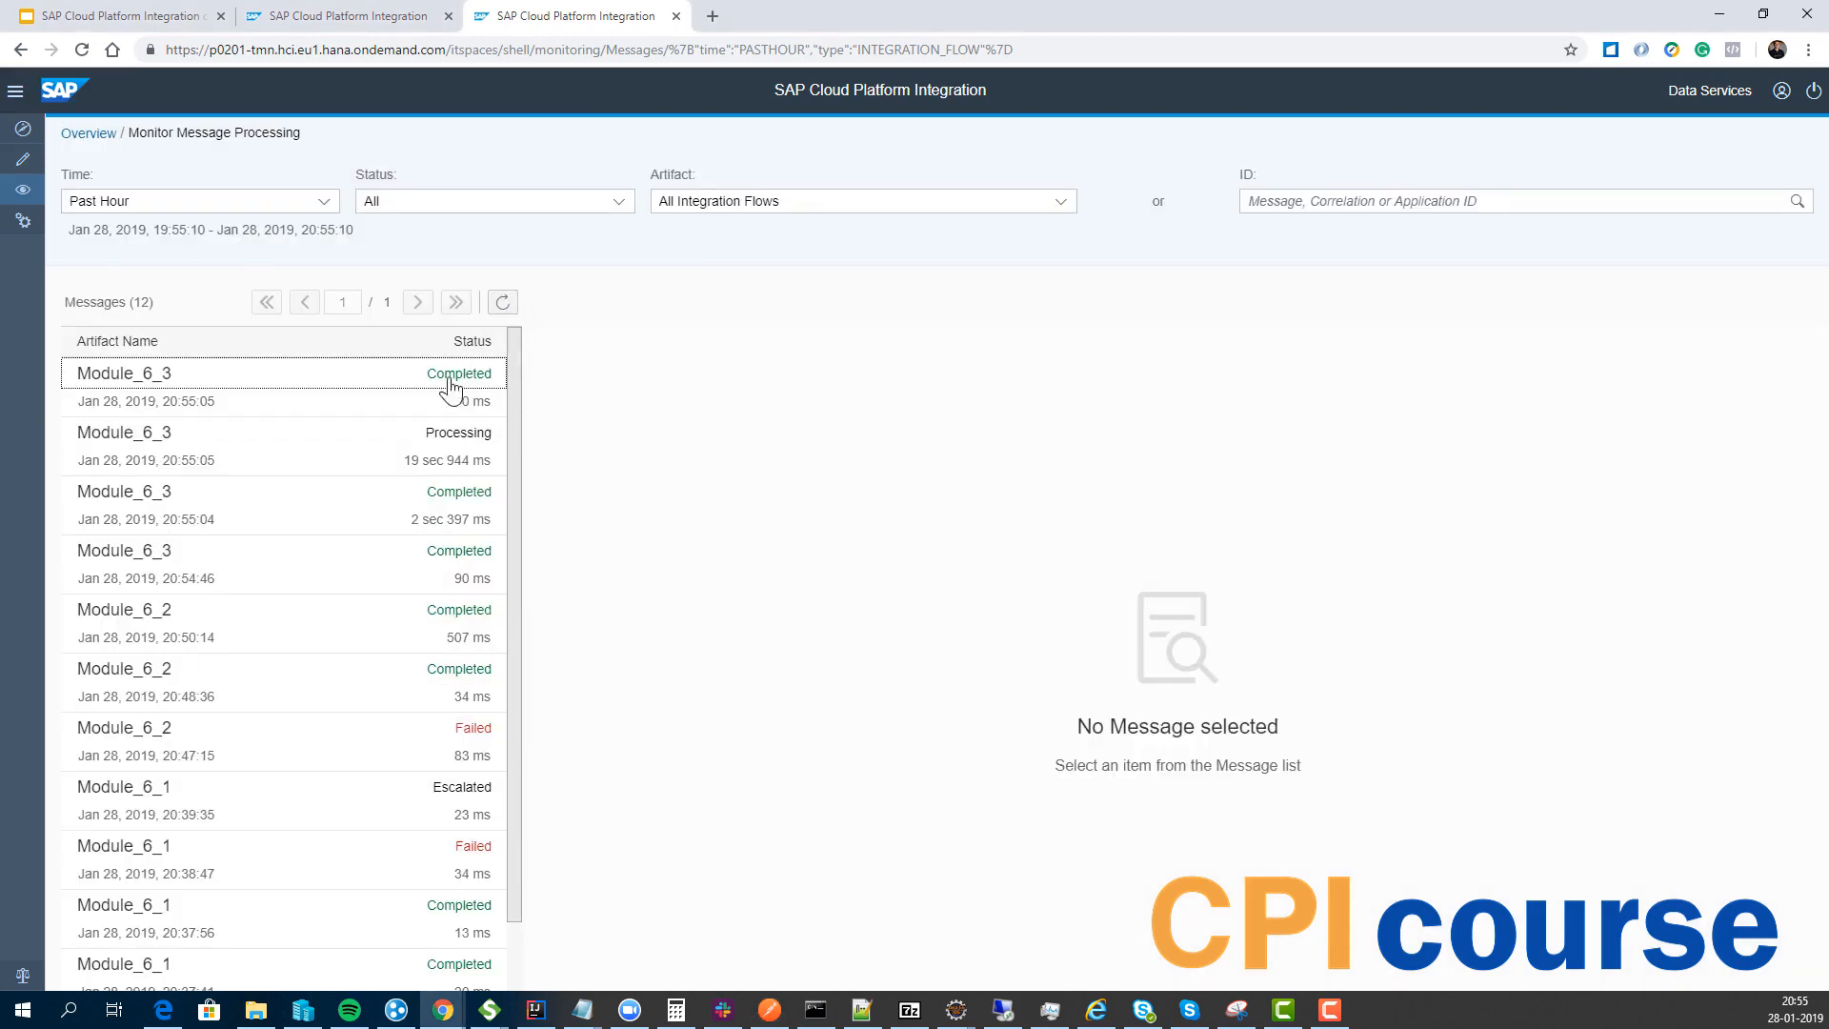
{"action": "left_click", "coordinate": [368, 446]}
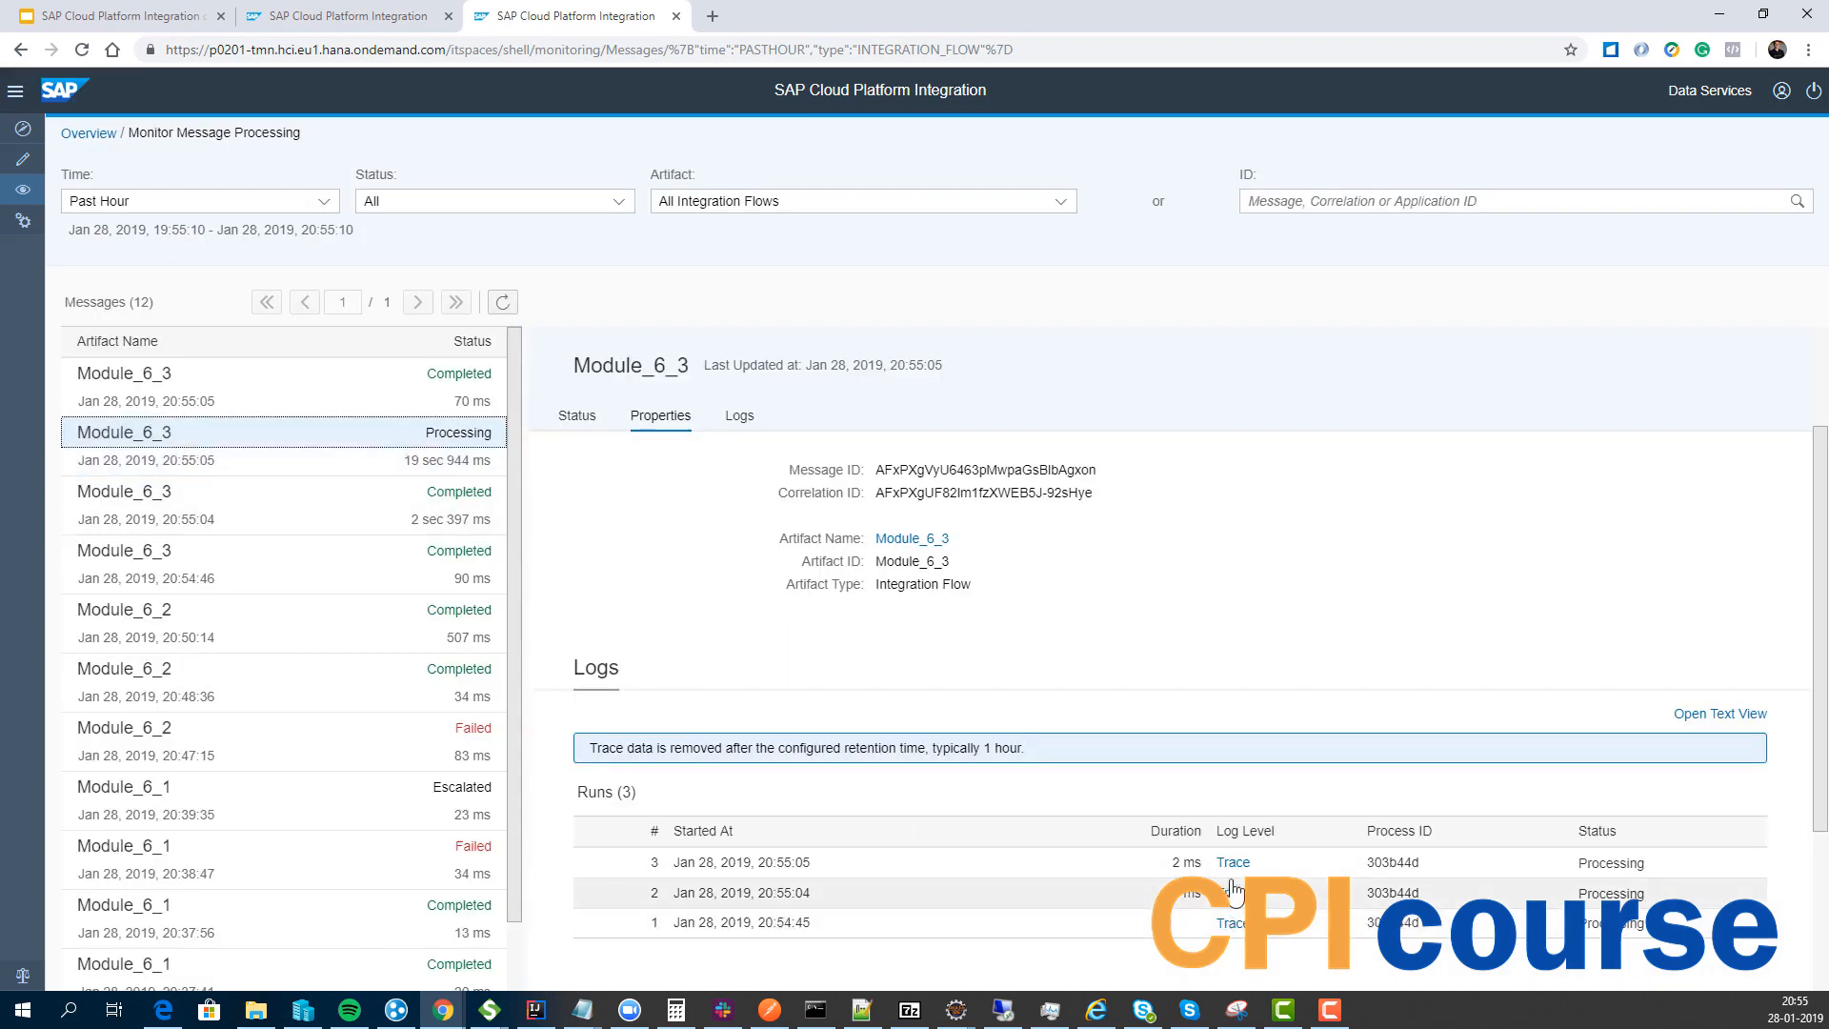
Switch to Postman, set the done element in the module6-3 request body to true and send the request.
{"action": "key", "text": "alt+Tab"}
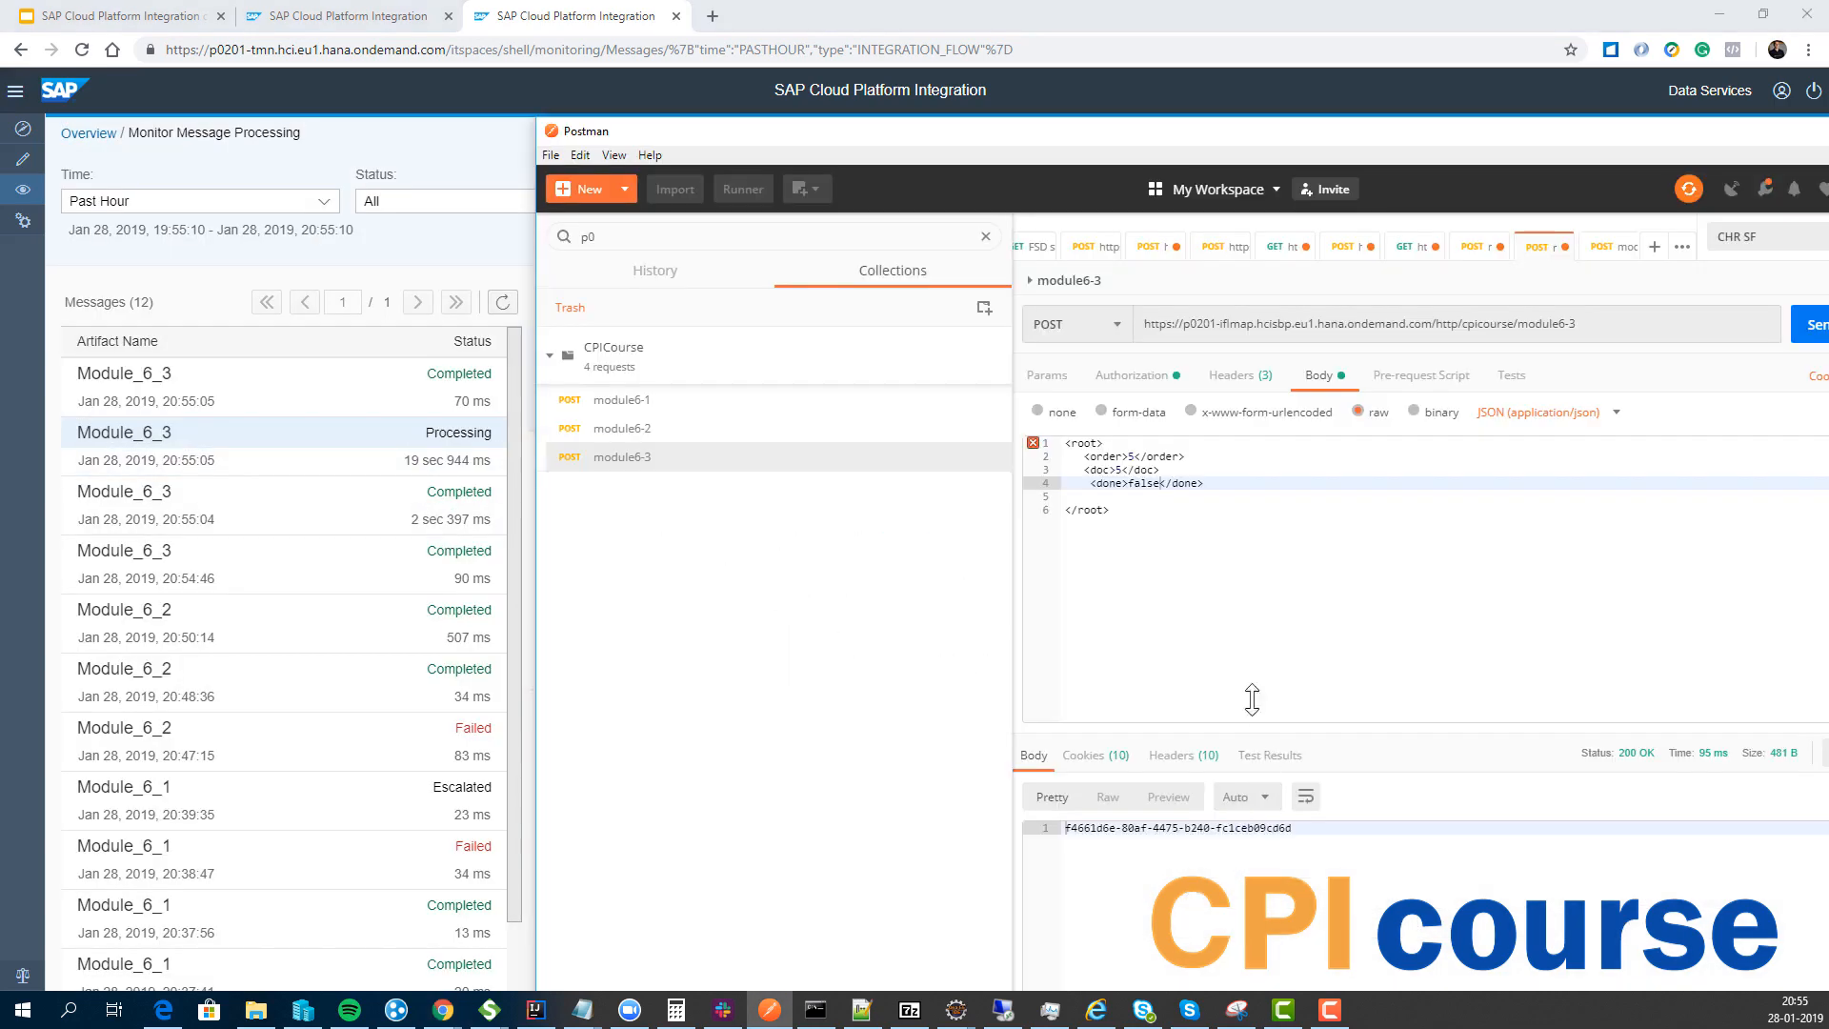
{"action": "double_click", "coordinate": [1145, 484]}
{"action": "type", "text": "tru"}
{"action": "left_click", "coordinate": [1812, 325]}
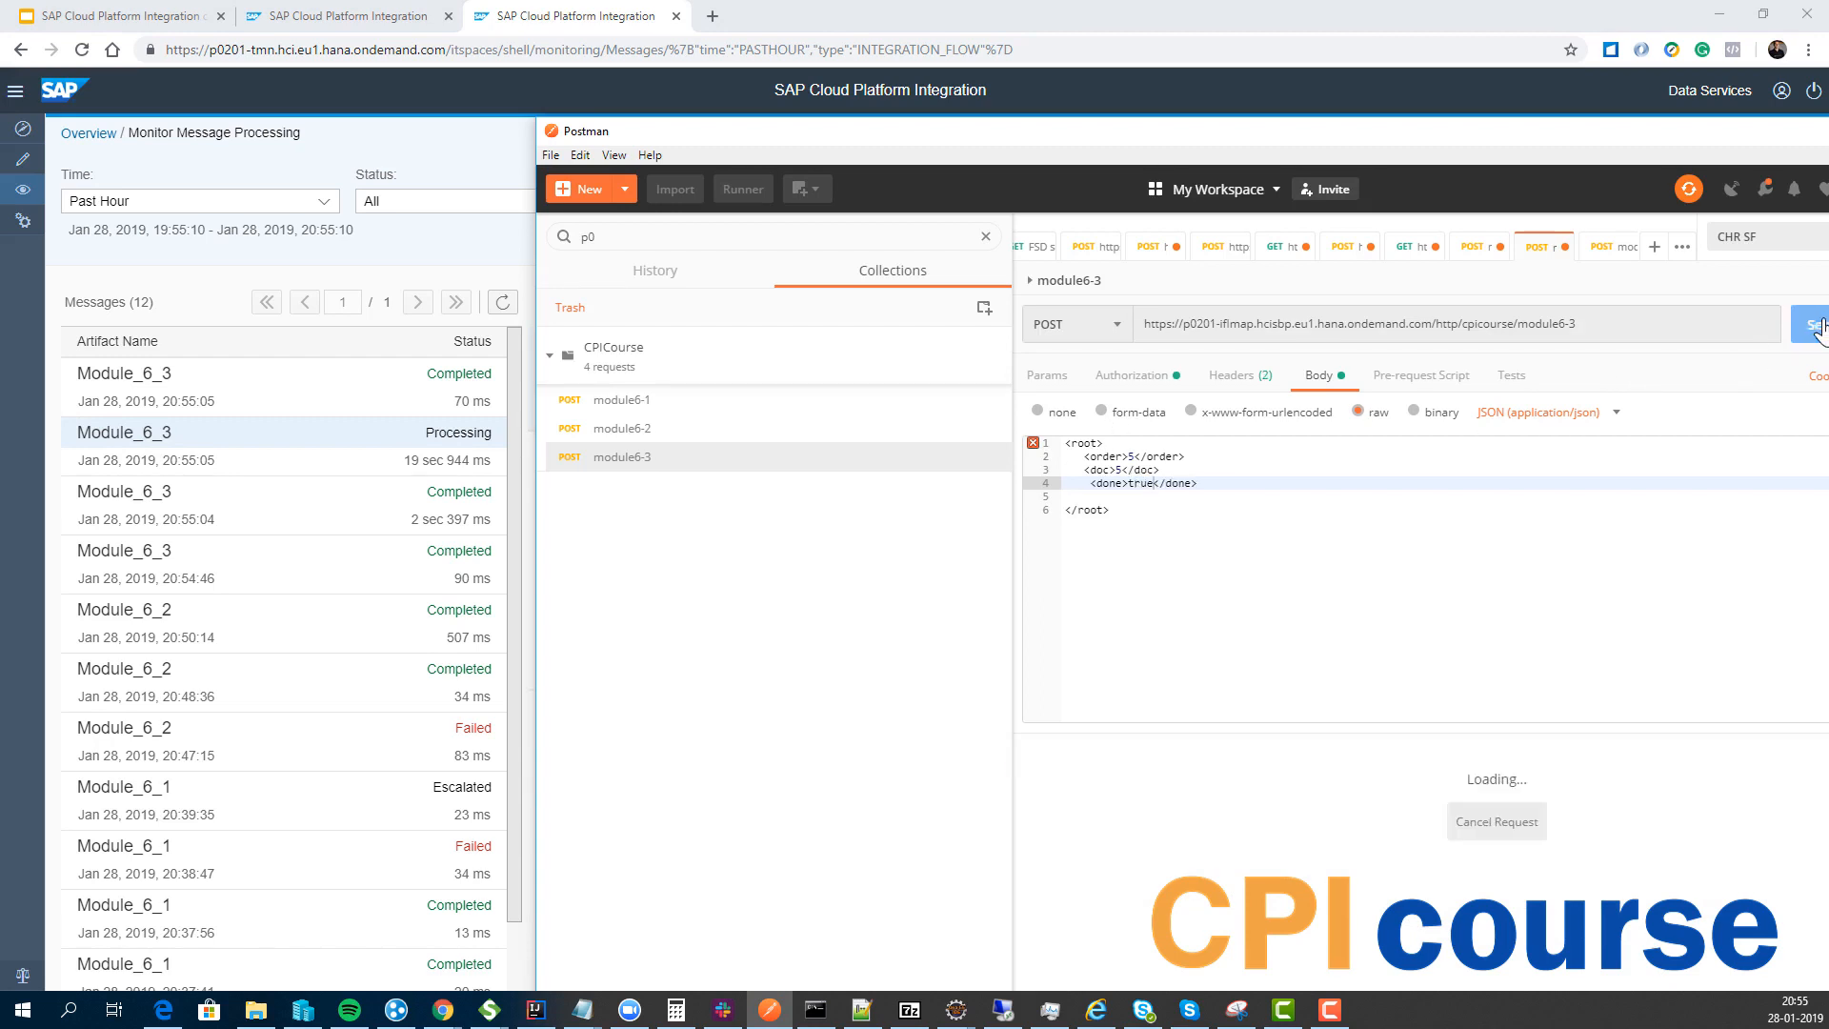
Return to message monitoring in the browser, refresh the list and review the runs of the newest Module_6_3 message.
{"action": "left_click", "coordinate": [392, 29]}
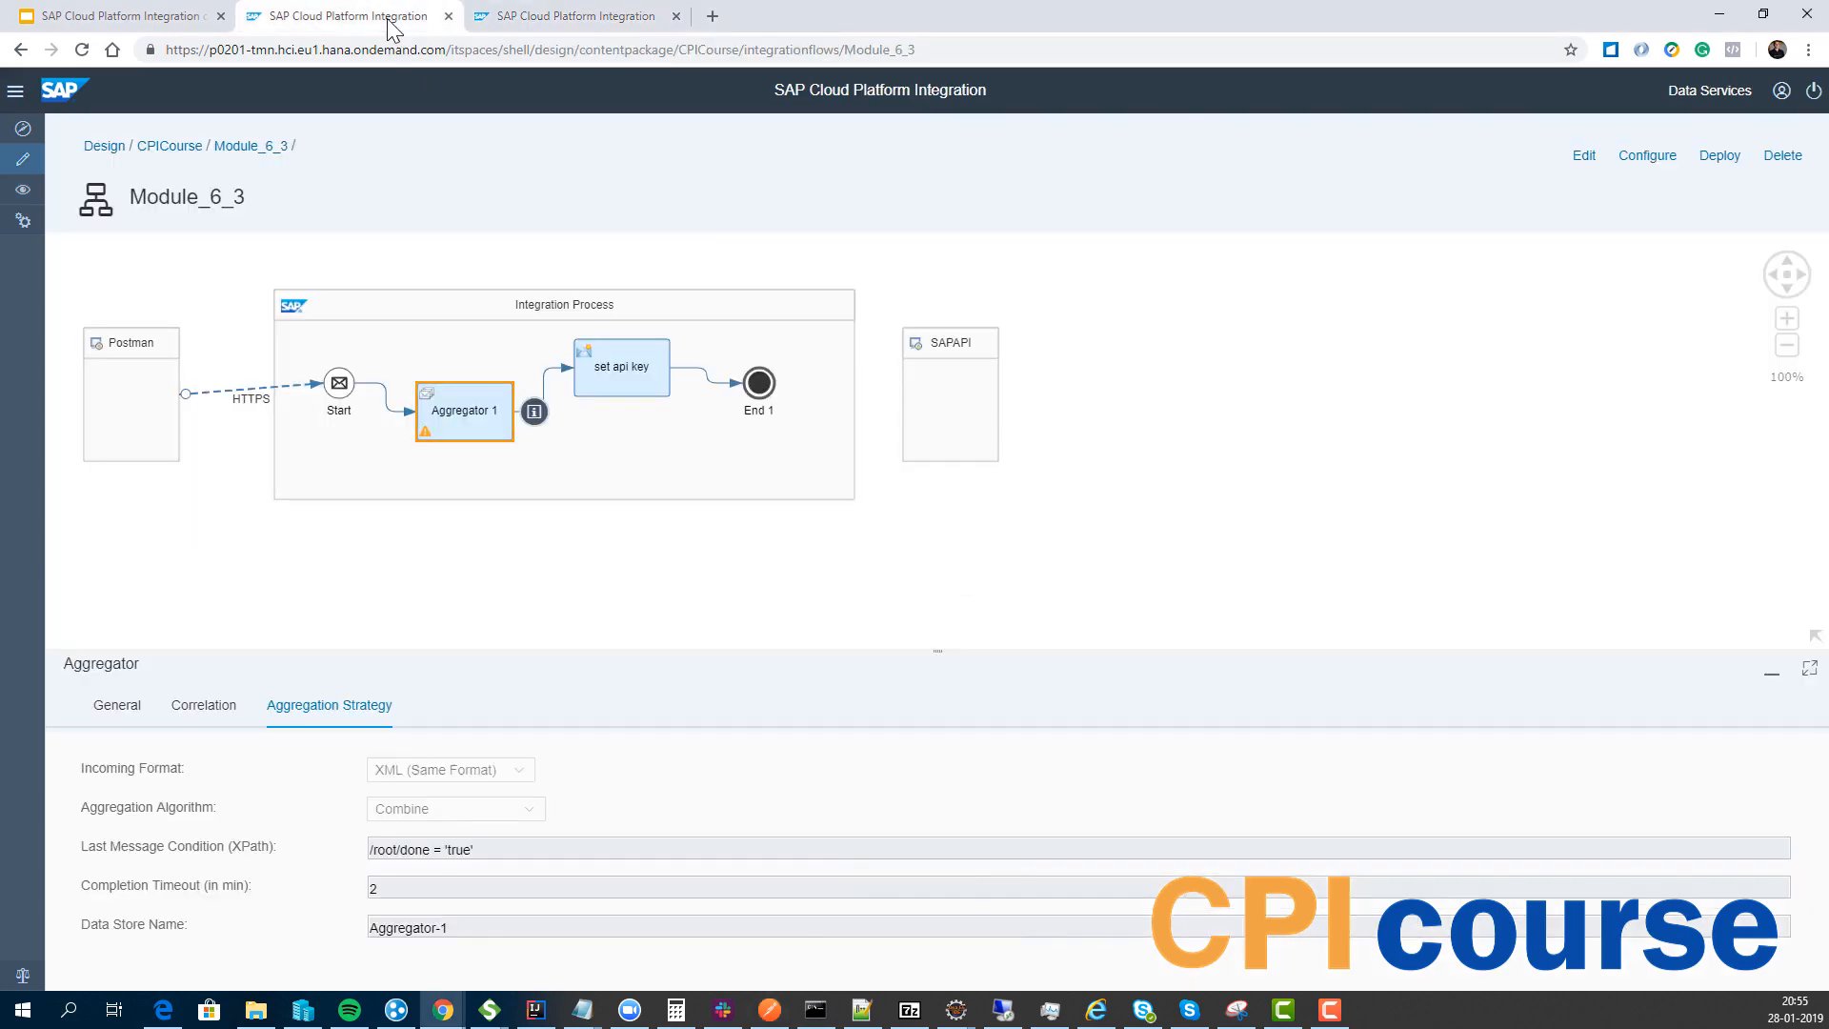
{"action": "left_click", "coordinate": [586, 17]}
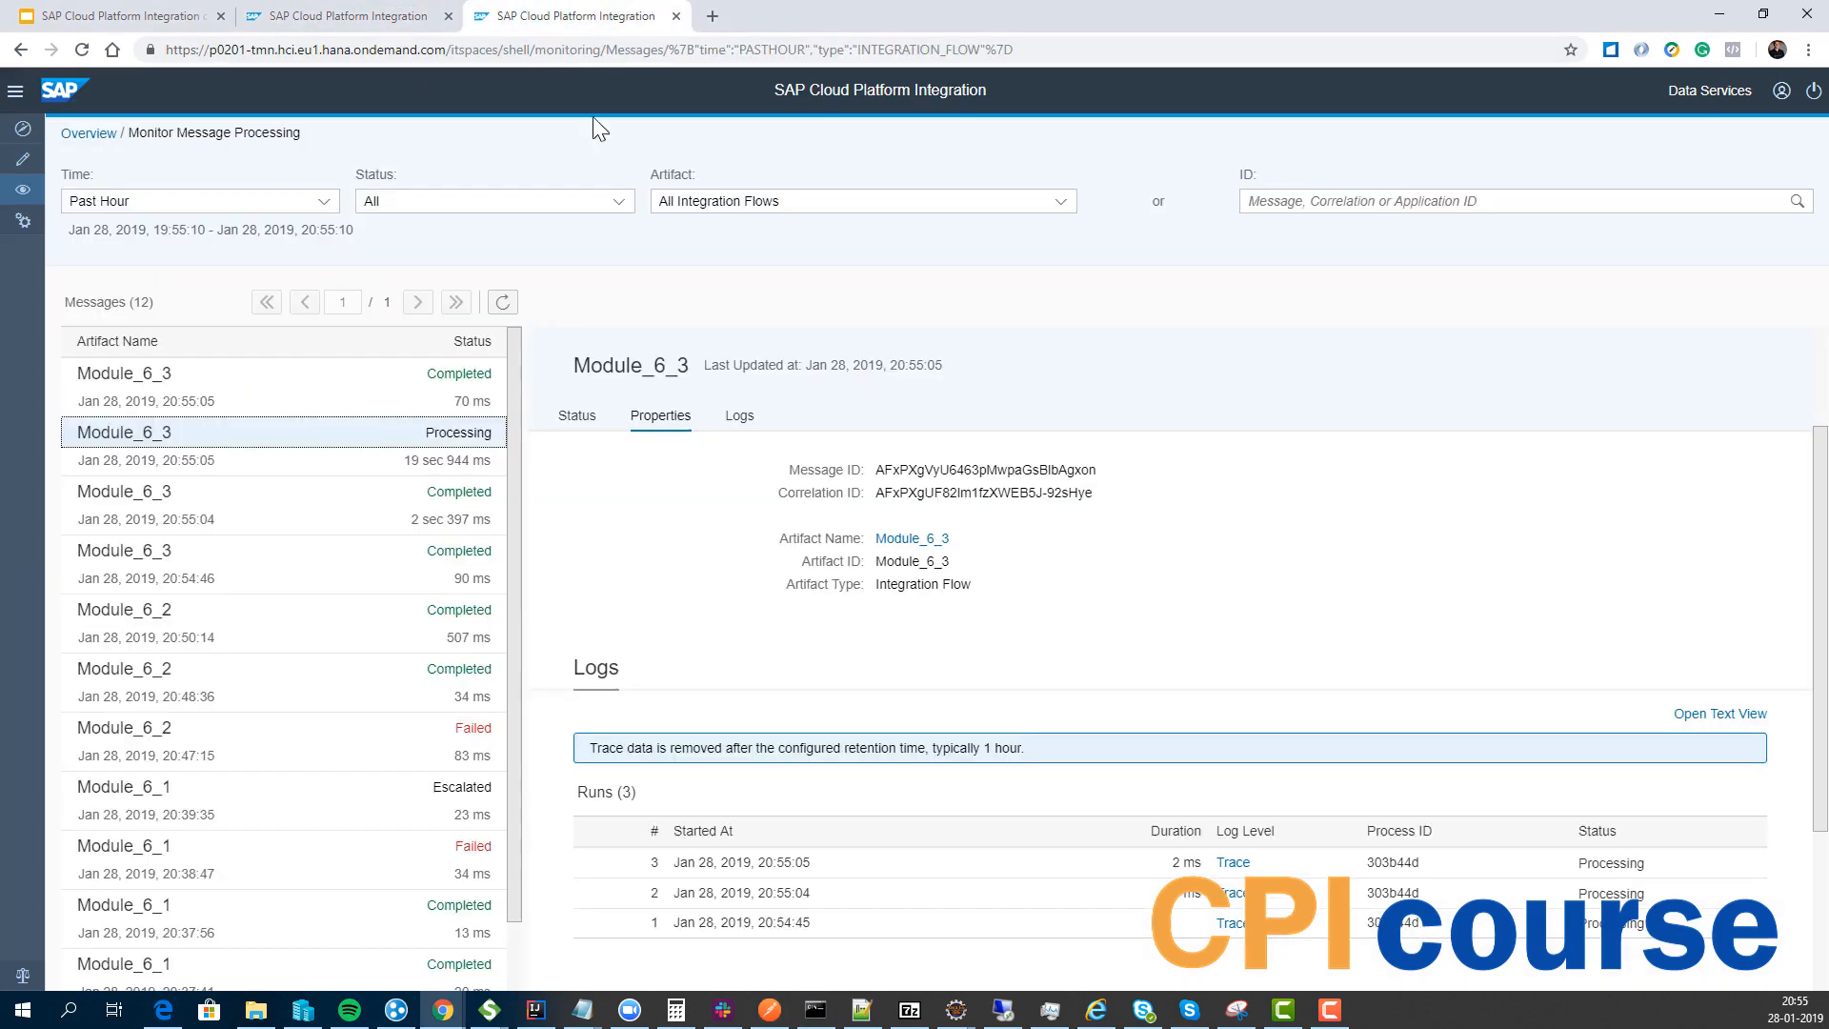
{"action": "left_click", "coordinate": [502, 302]}
{"action": "left_click", "coordinate": [413, 398]}
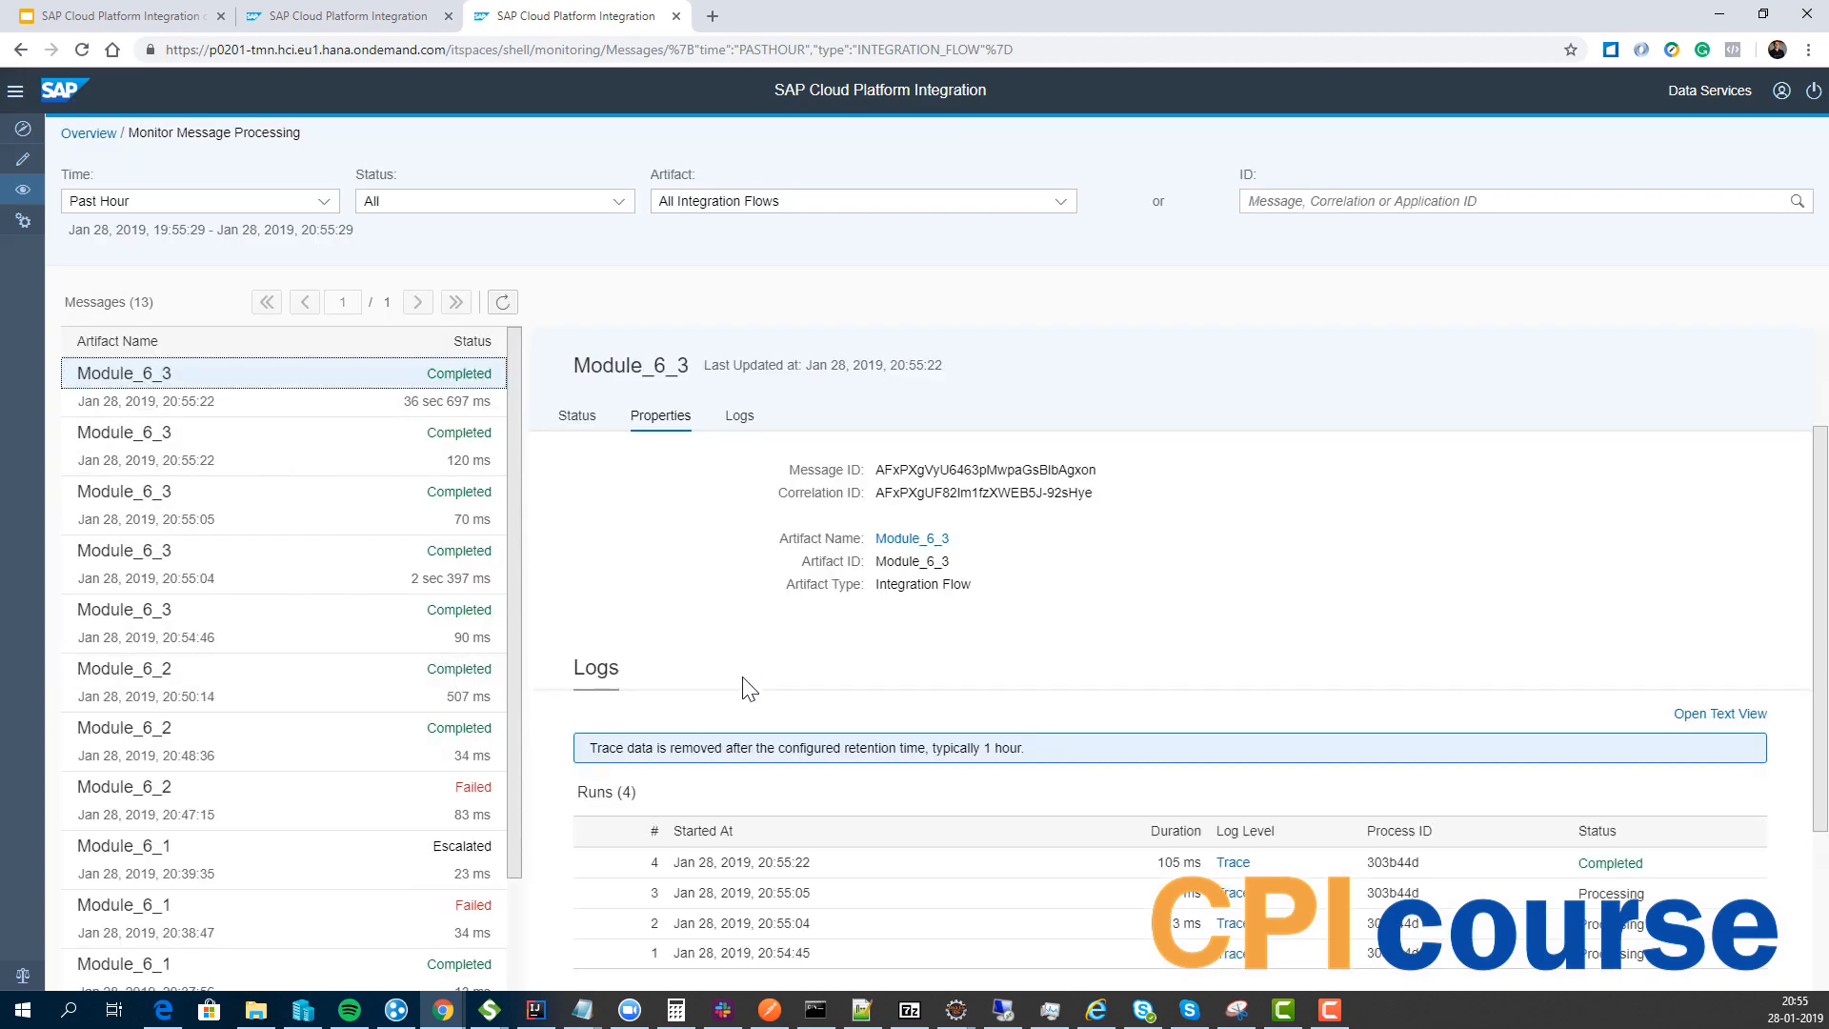
{"action": "scroll", "coordinate": [749, 687], "scroll_direction": "down", "scroll_amount": 2}
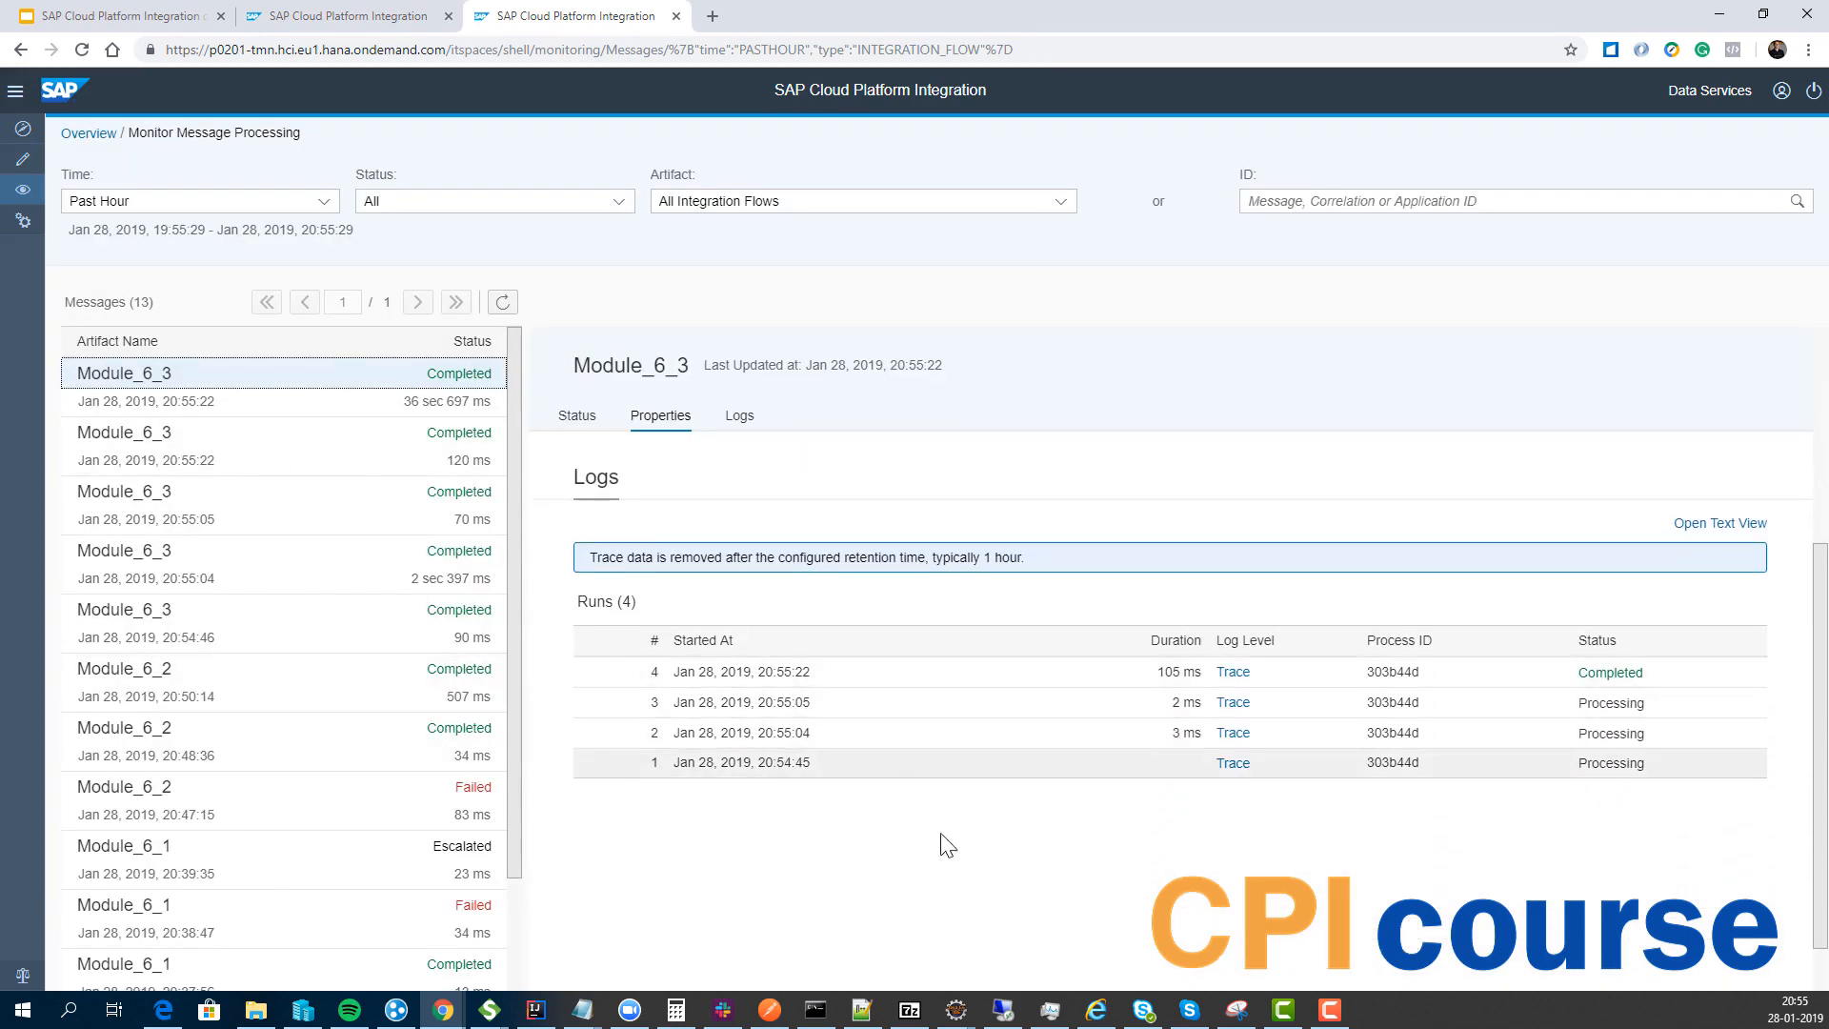
{"action": "left_click", "coordinate": [771, 1009]}
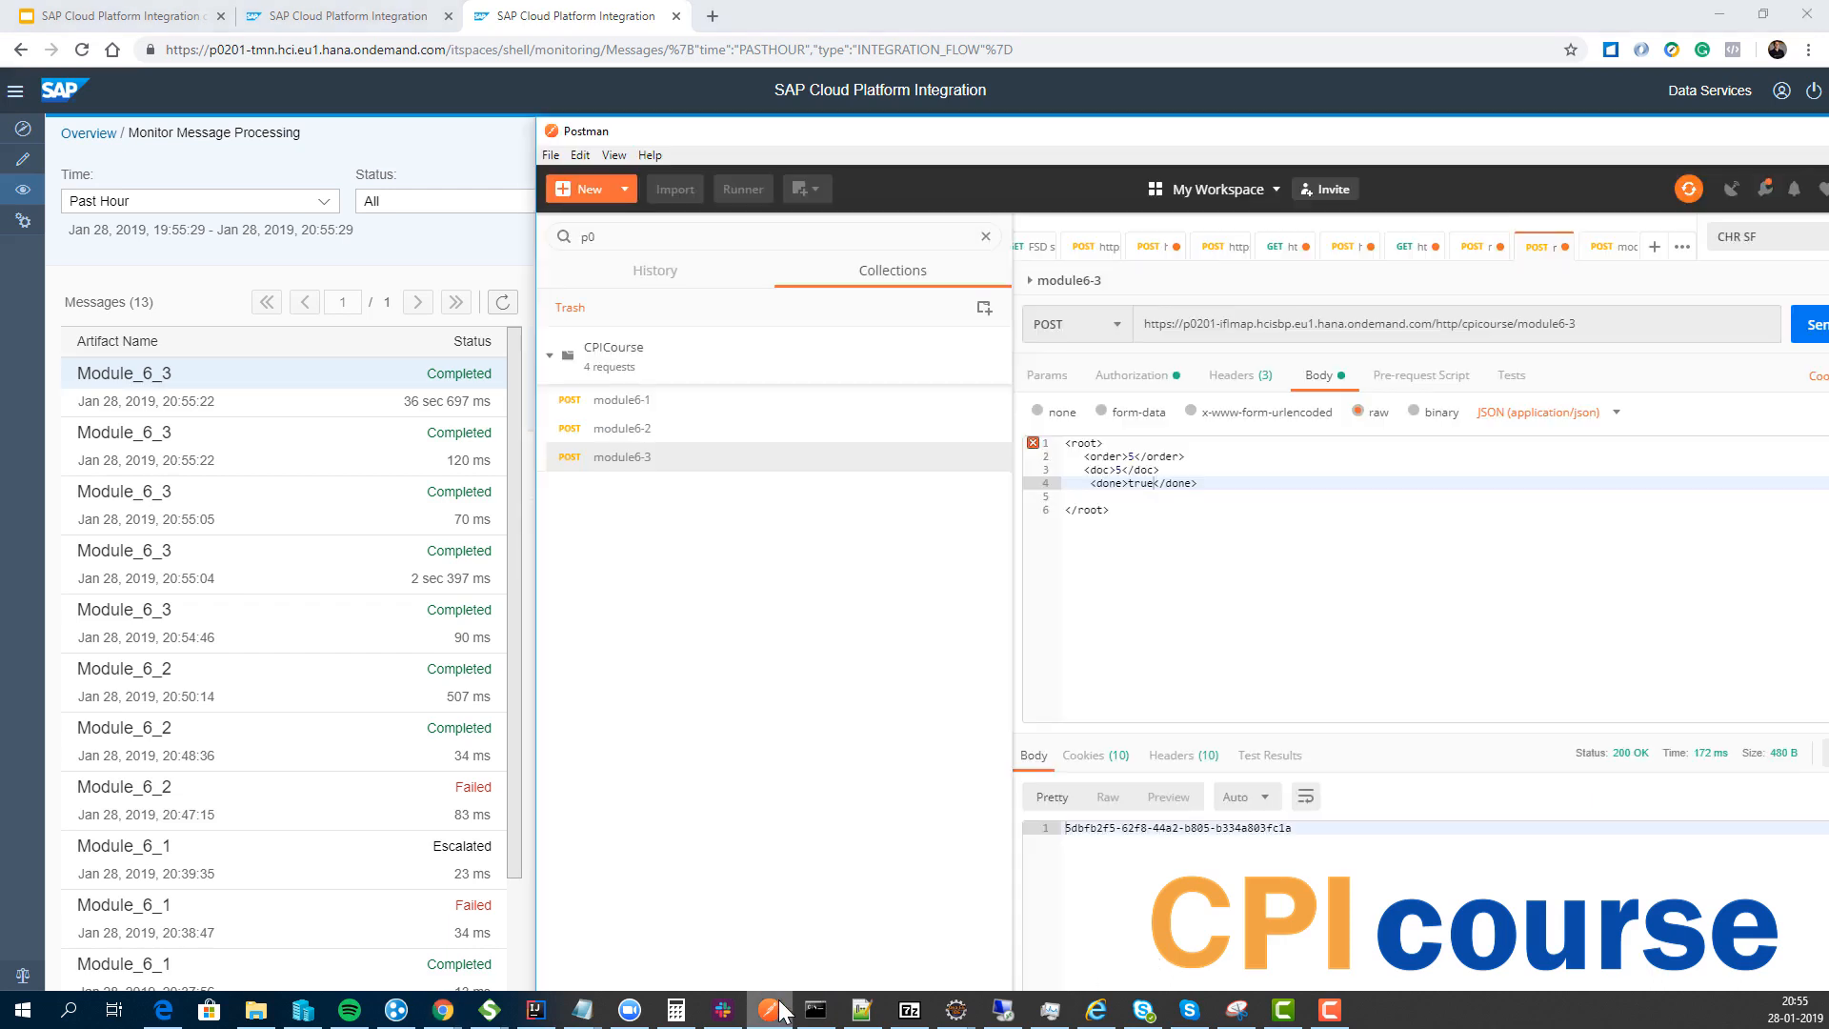
{"action": "left_click", "coordinate": [832, 10]}
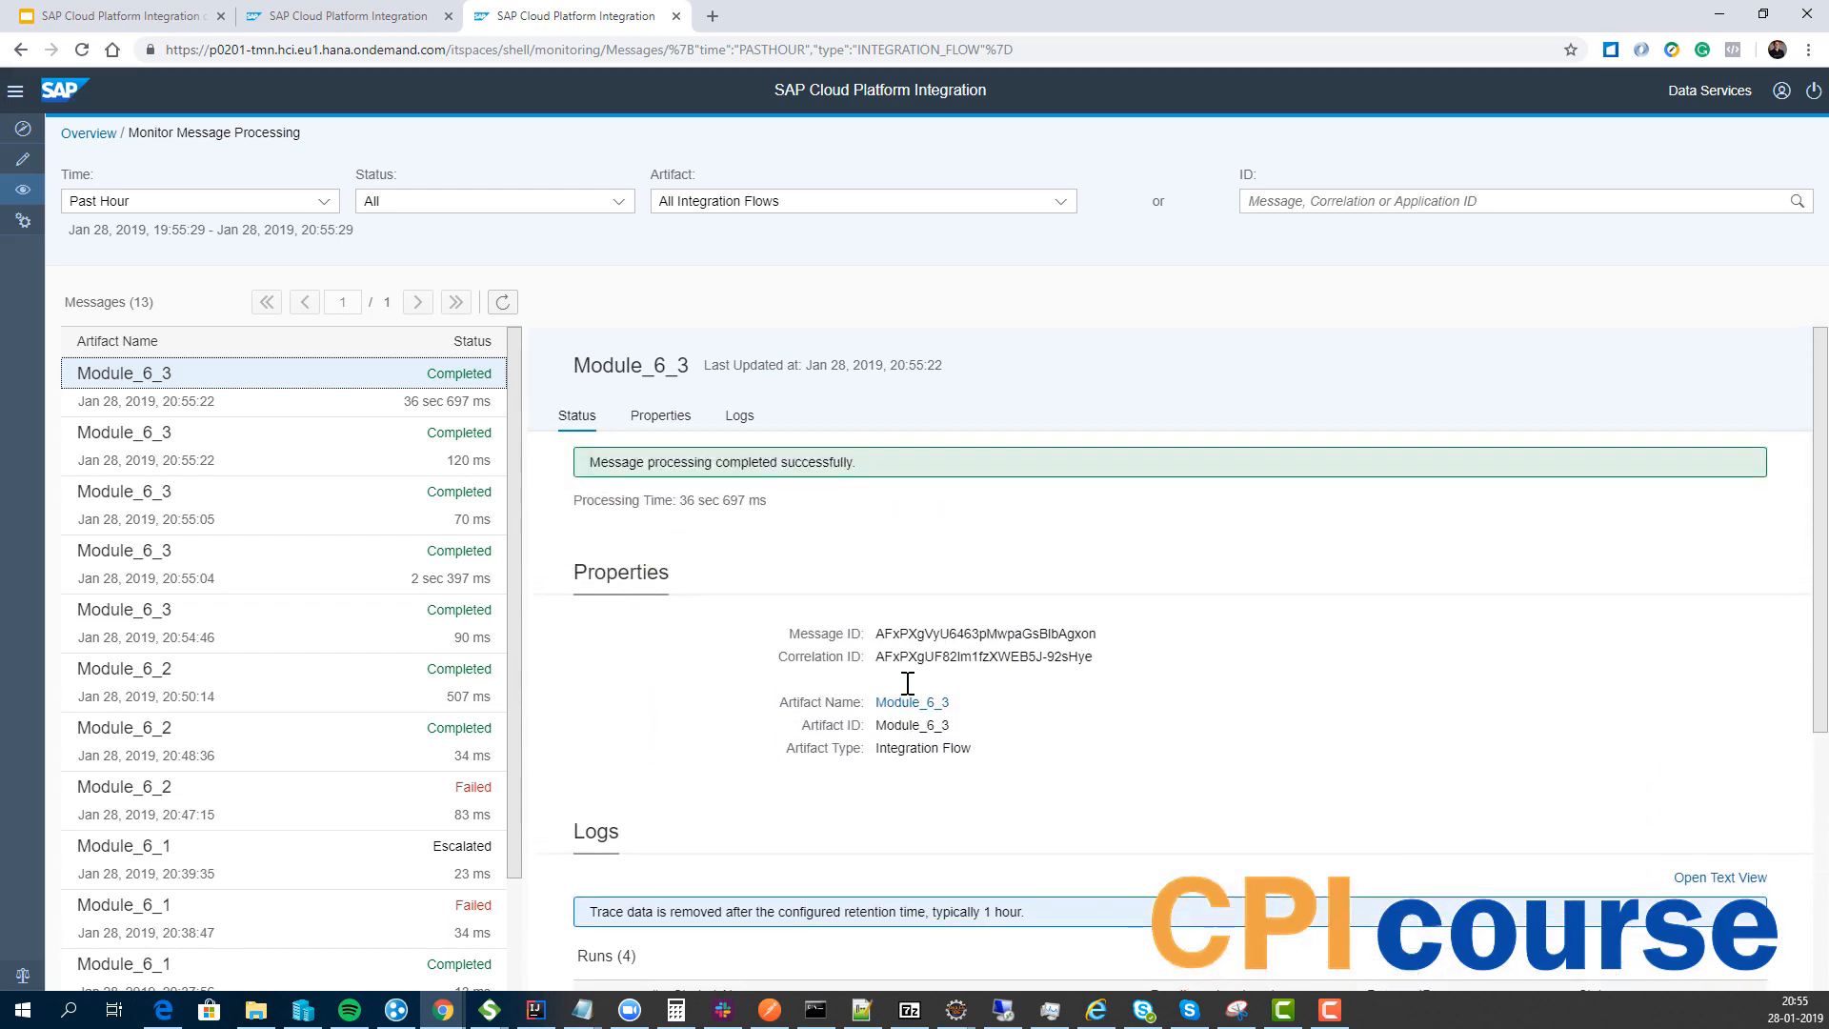
Open the trace of run 4 of the aggregated message and select its set api key run steps.
{"action": "left_click", "coordinate": [1229, 646]}
{"action": "left_click", "coordinate": [1229, 646]}
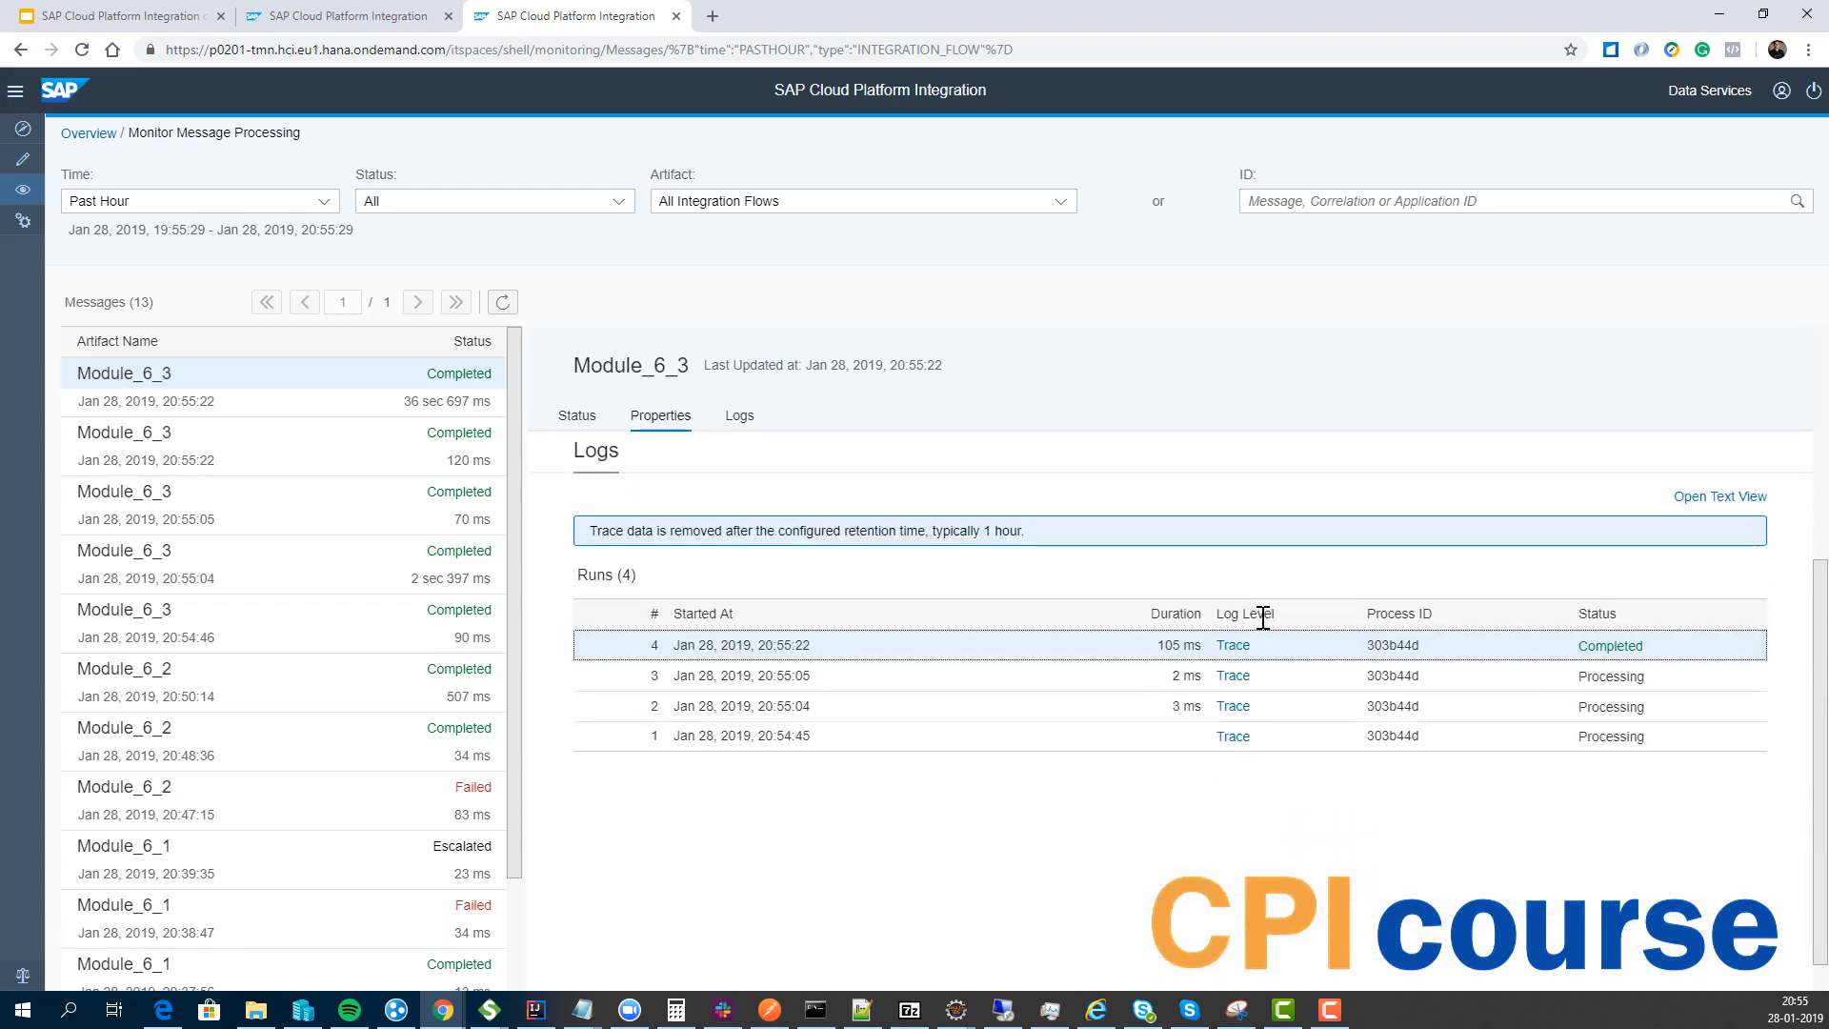
{"action": "left_click", "coordinate": [1232, 647]}
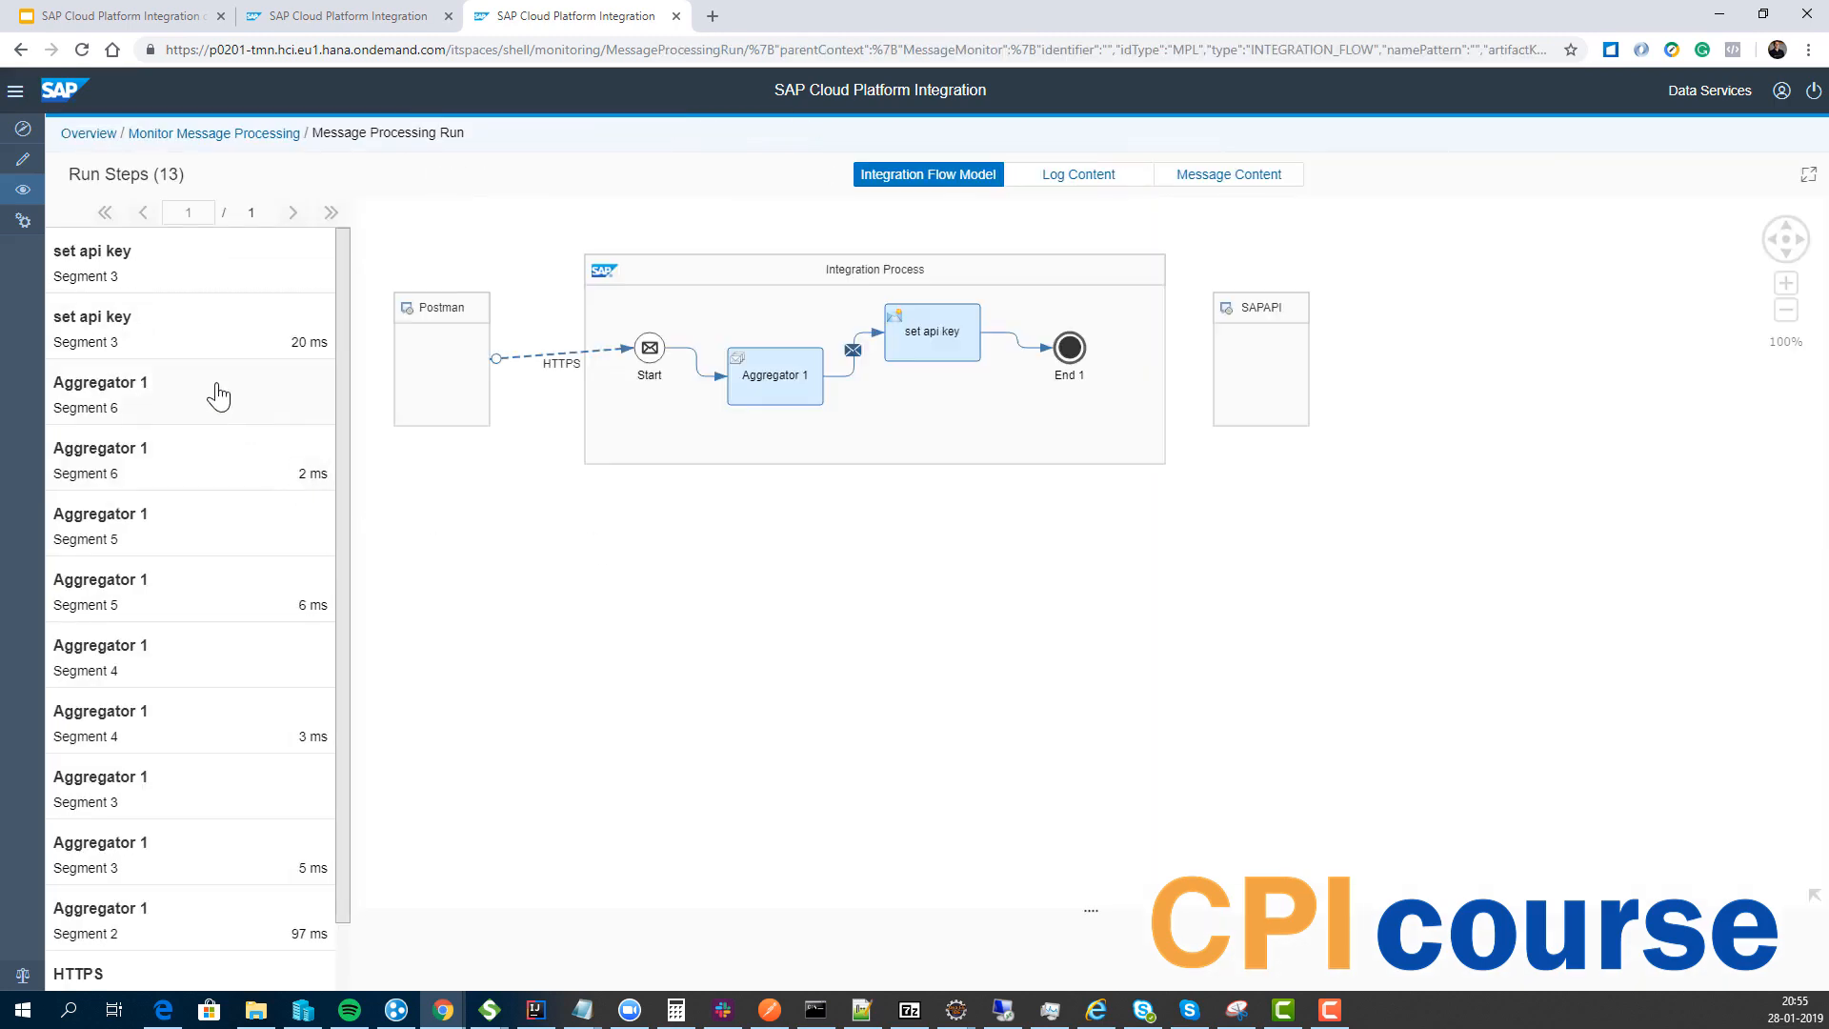
{"action": "left_click", "coordinate": [133, 328]}
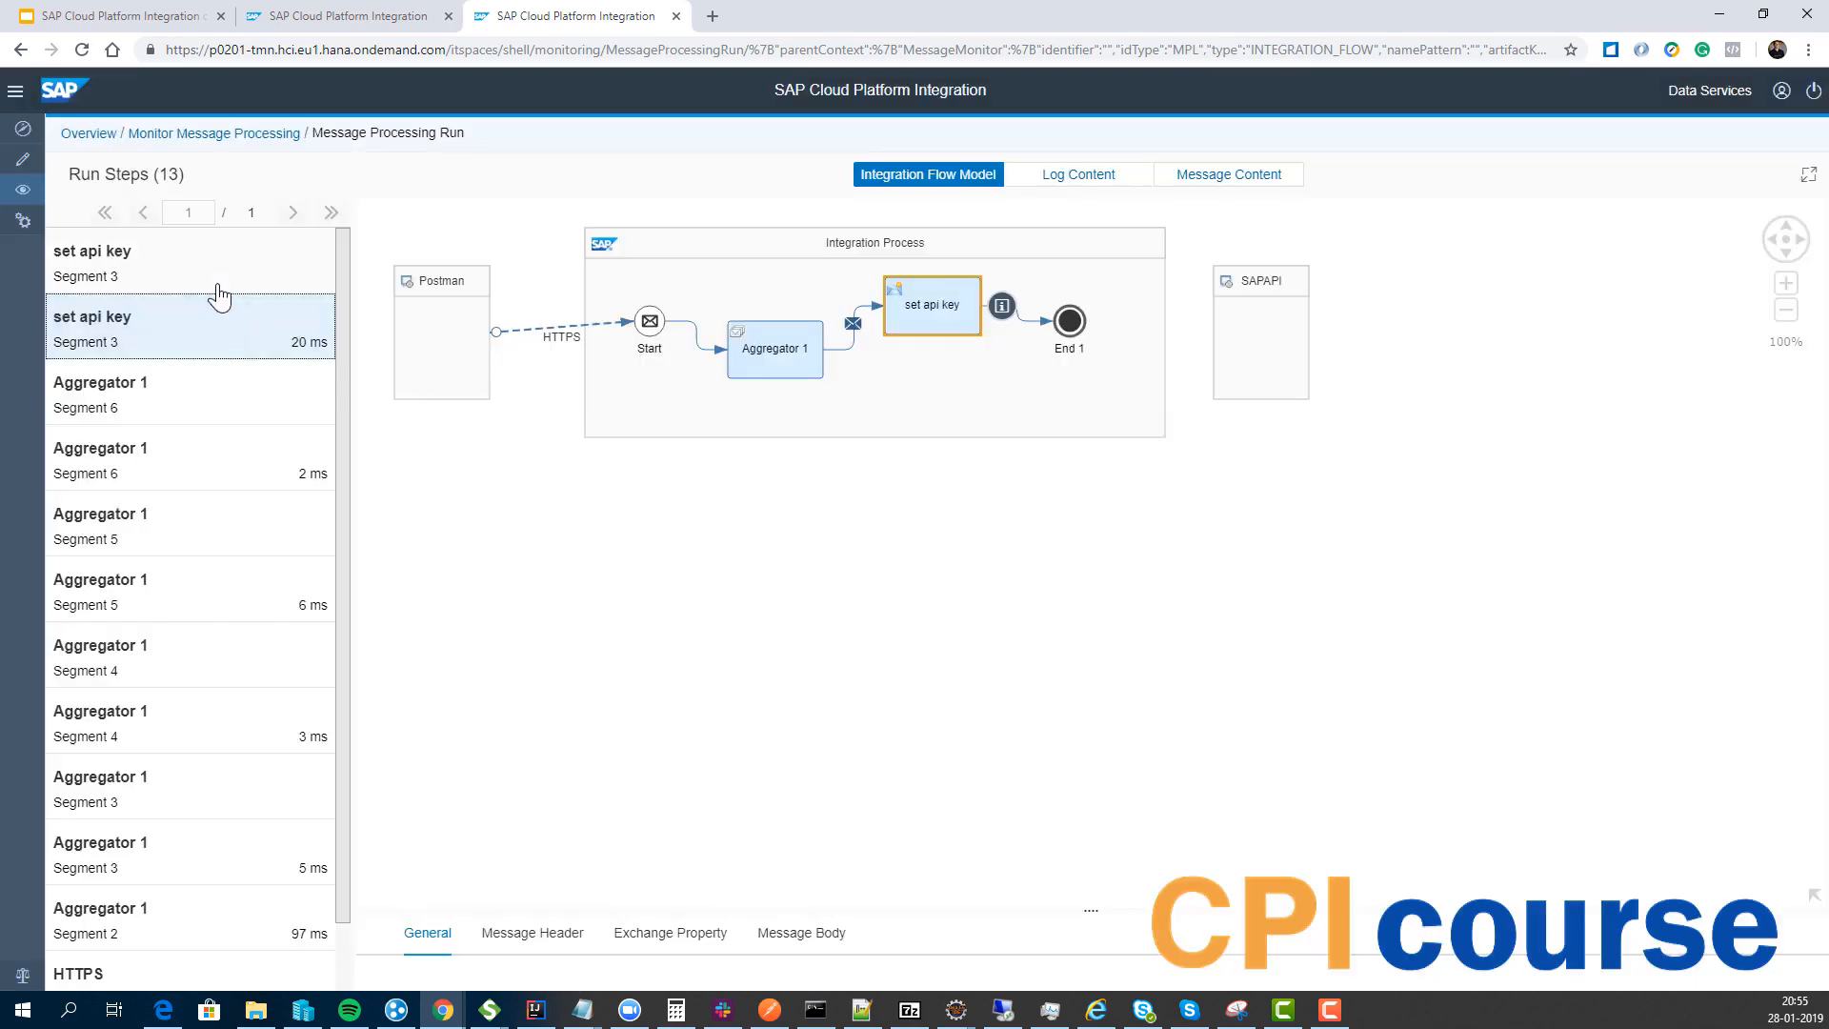
{"action": "left_click", "coordinate": [219, 295]}
Show the message payload before the set api key step and highlight the last aggregated root record.
{"action": "left_click", "coordinate": [1248, 174]}
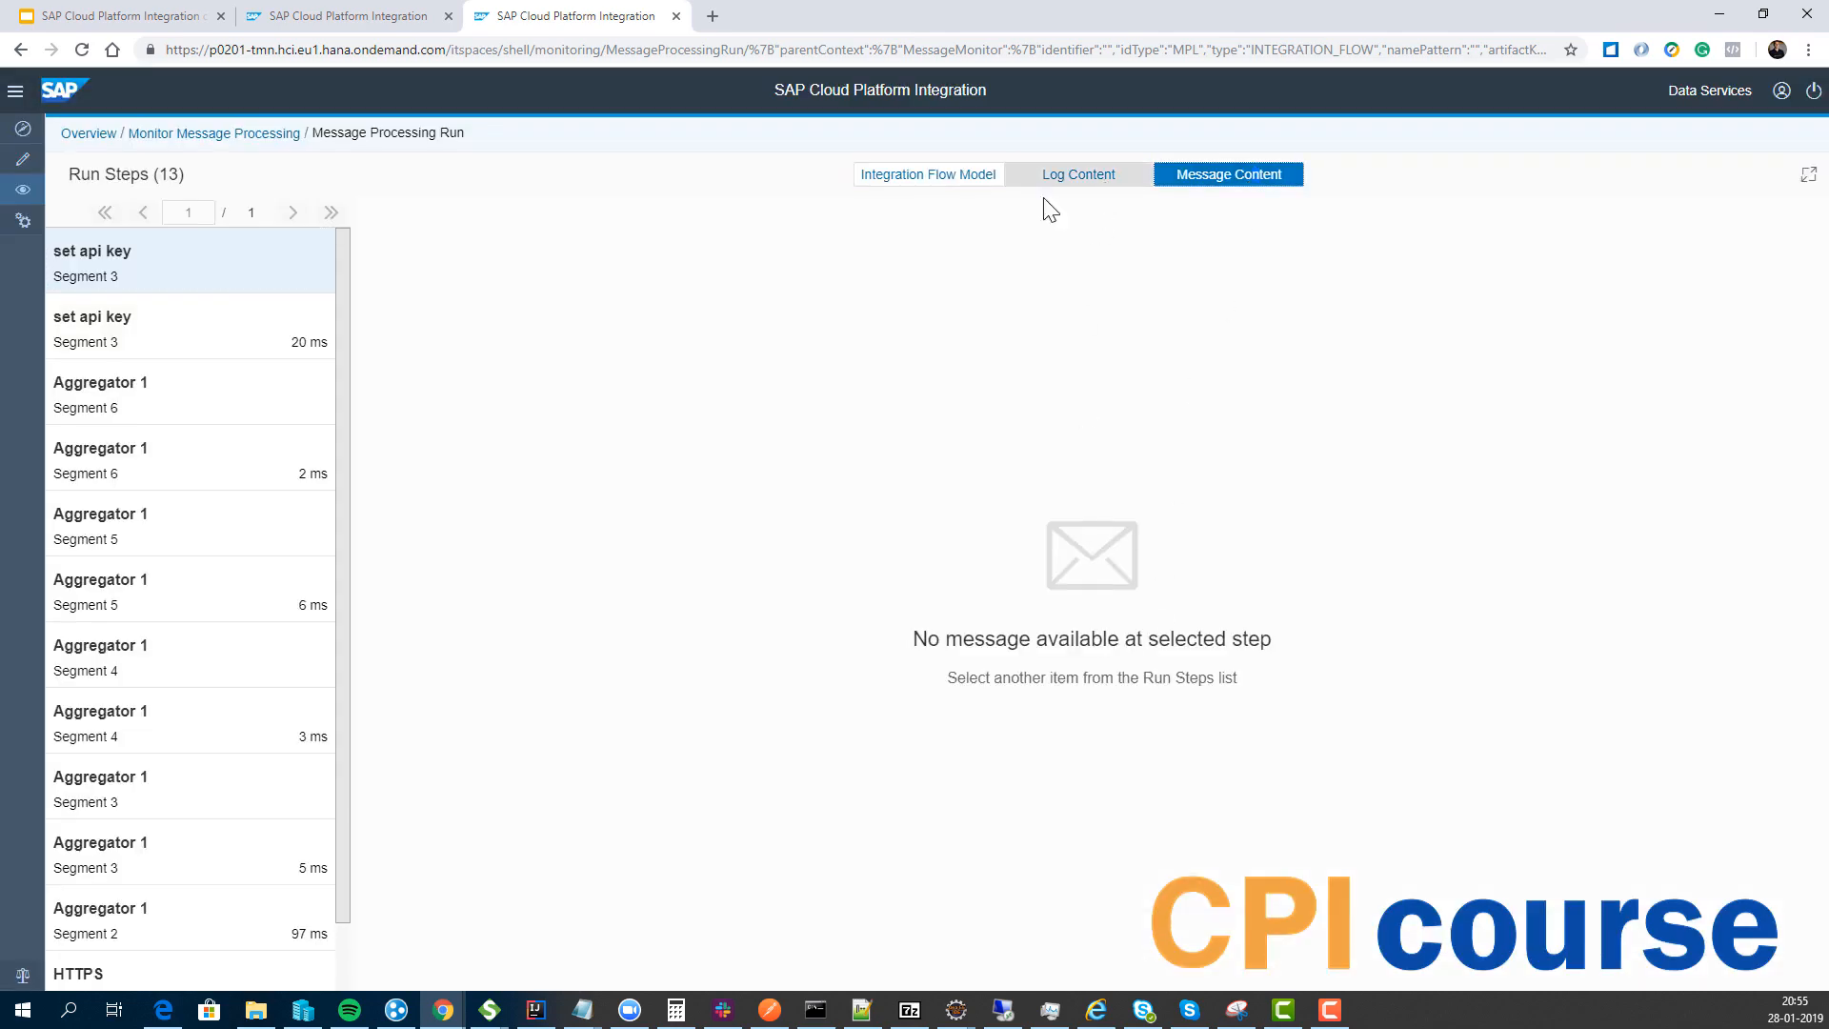
{"action": "left_click", "coordinate": [286, 331]}
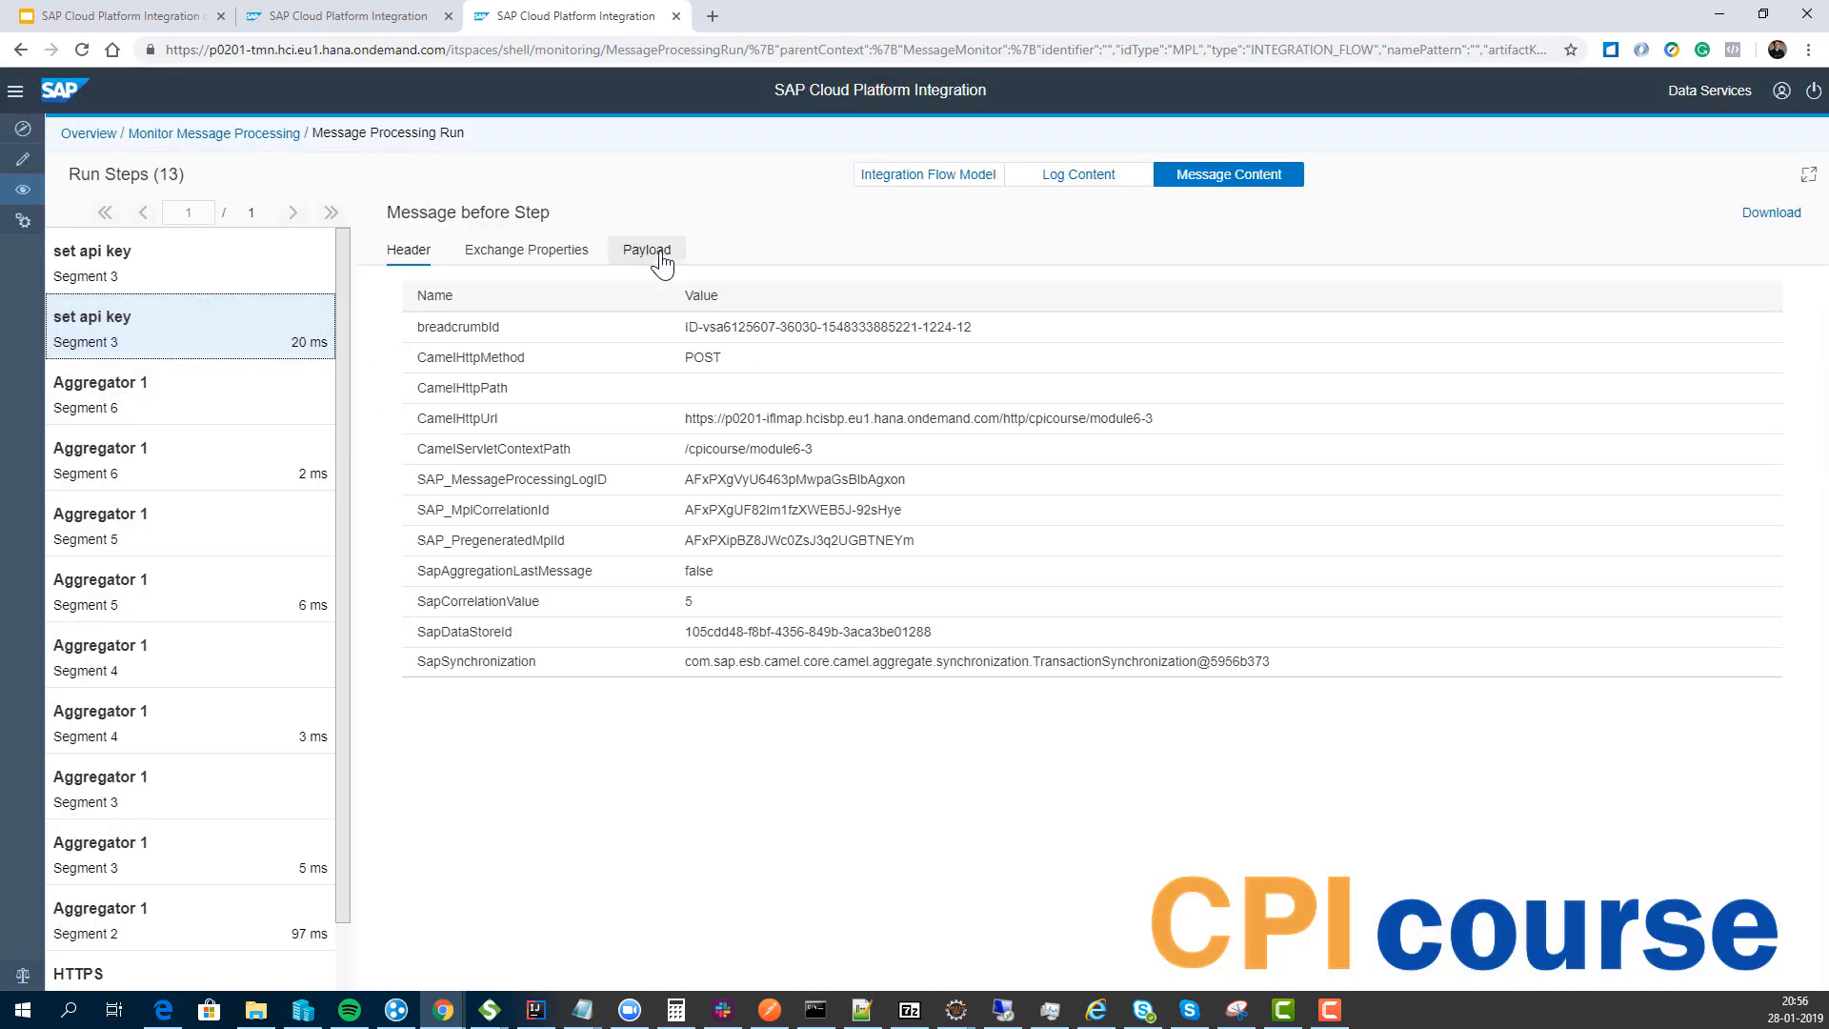
{"action": "left_click", "coordinate": [657, 253]}
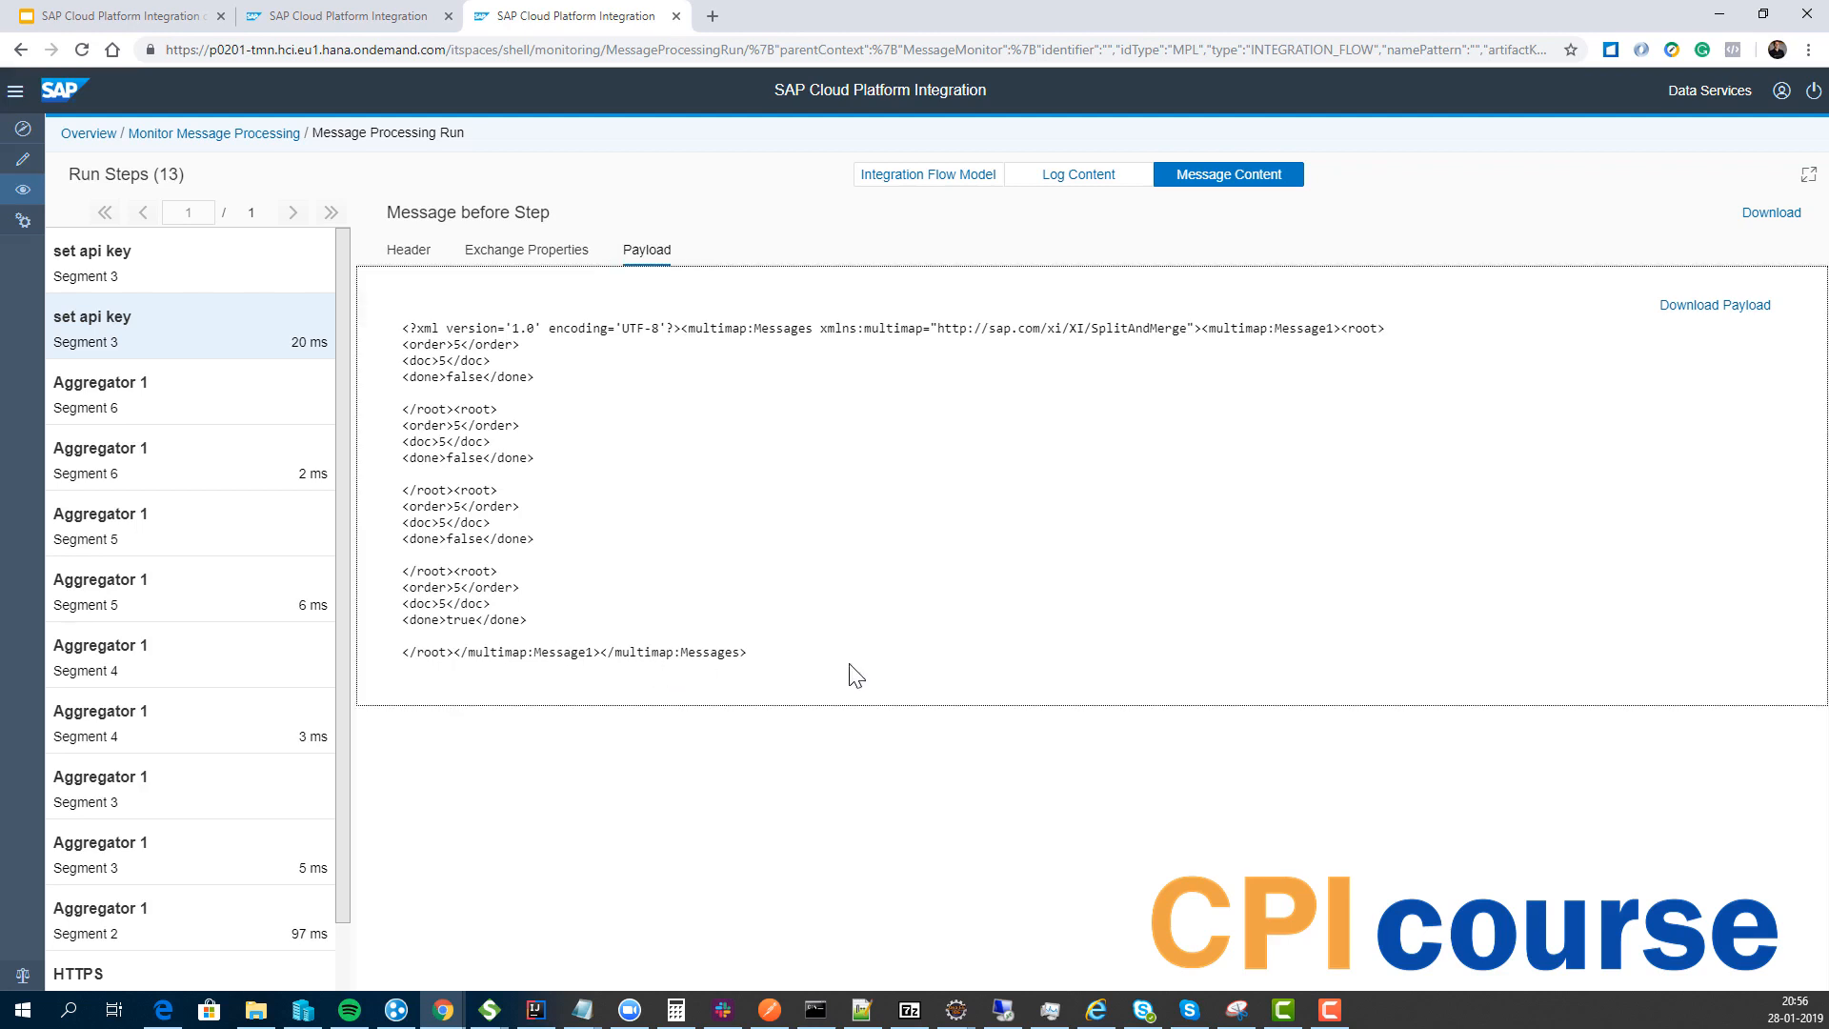
{"action": "left_click_drag", "start_coordinate": [849, 669], "coordinate": [657, 551]}
{"action": "left_click_drag", "start_coordinate": [559, 607], "coordinate": [415, 571]}
{"action": "left_click_drag", "start_coordinate": [448, 651], "coordinate": [461, 571]}
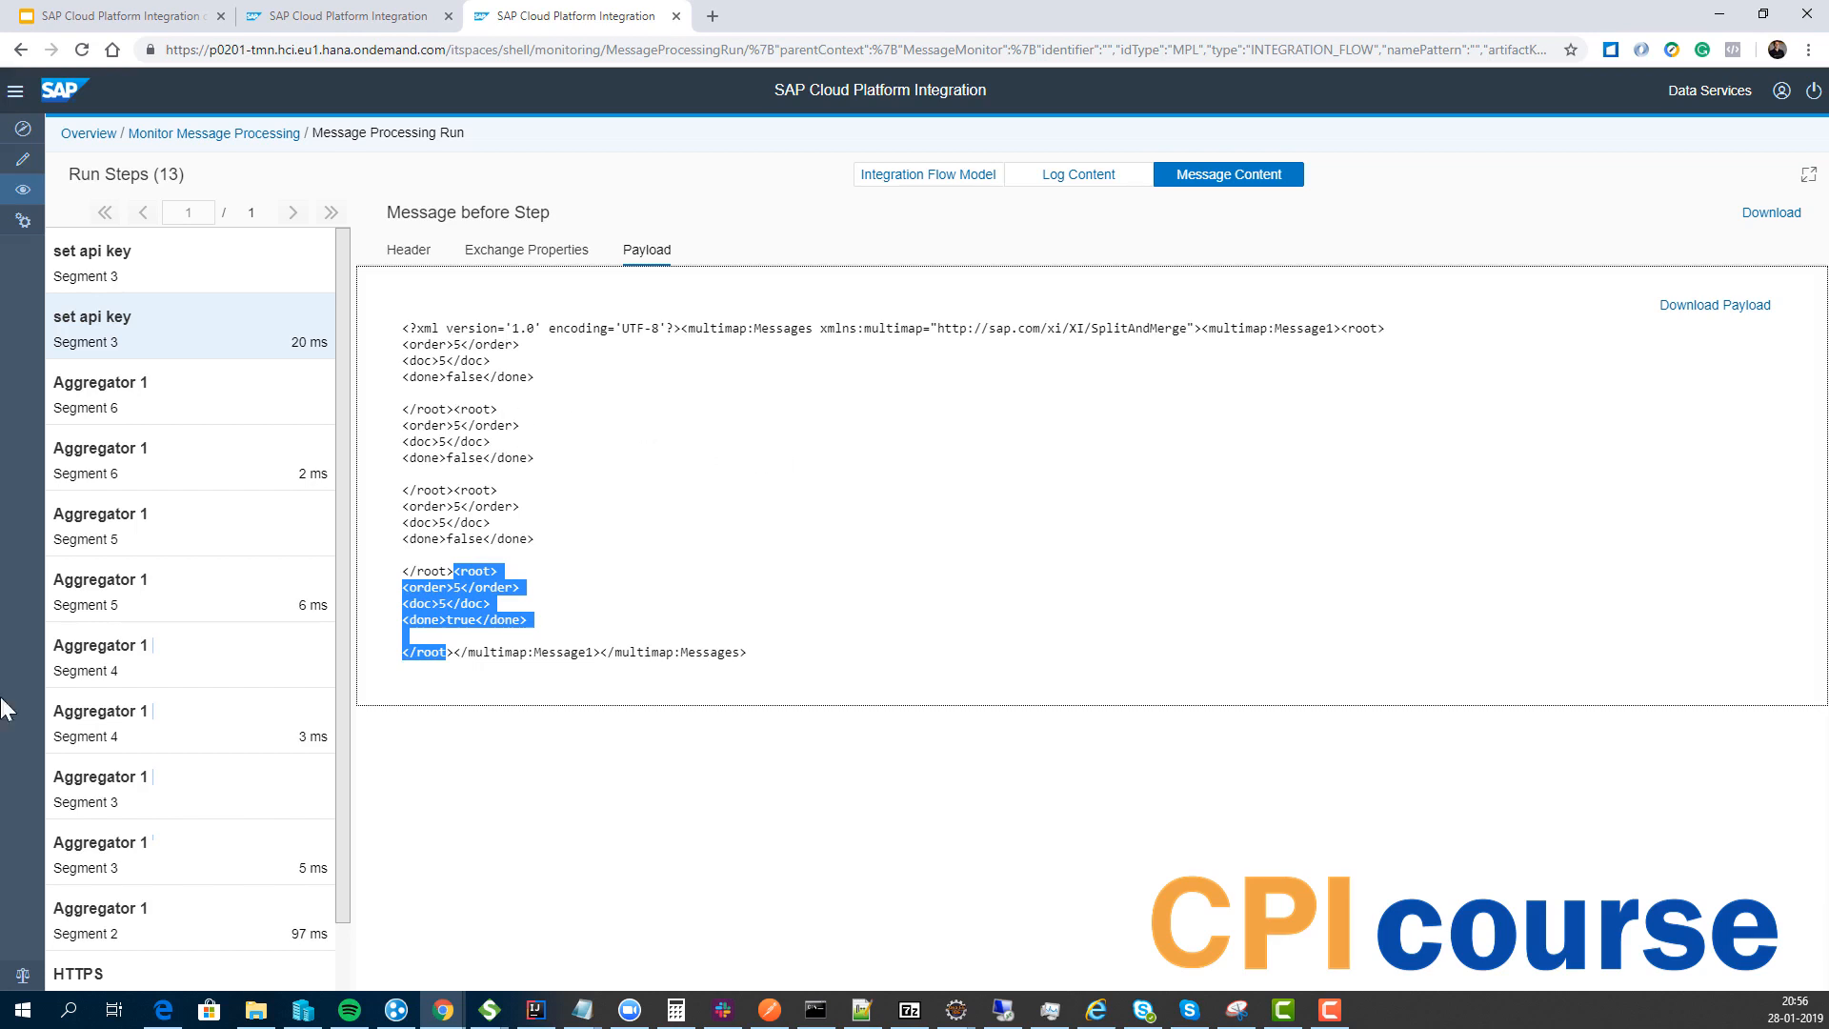
Check the message content of the Aggregator 1 run steps in segments 2 to 4 and return to the message monitor.
{"action": "scroll", "coordinate": [187, 792], "scroll_direction": "down", "scroll_amount": 1}
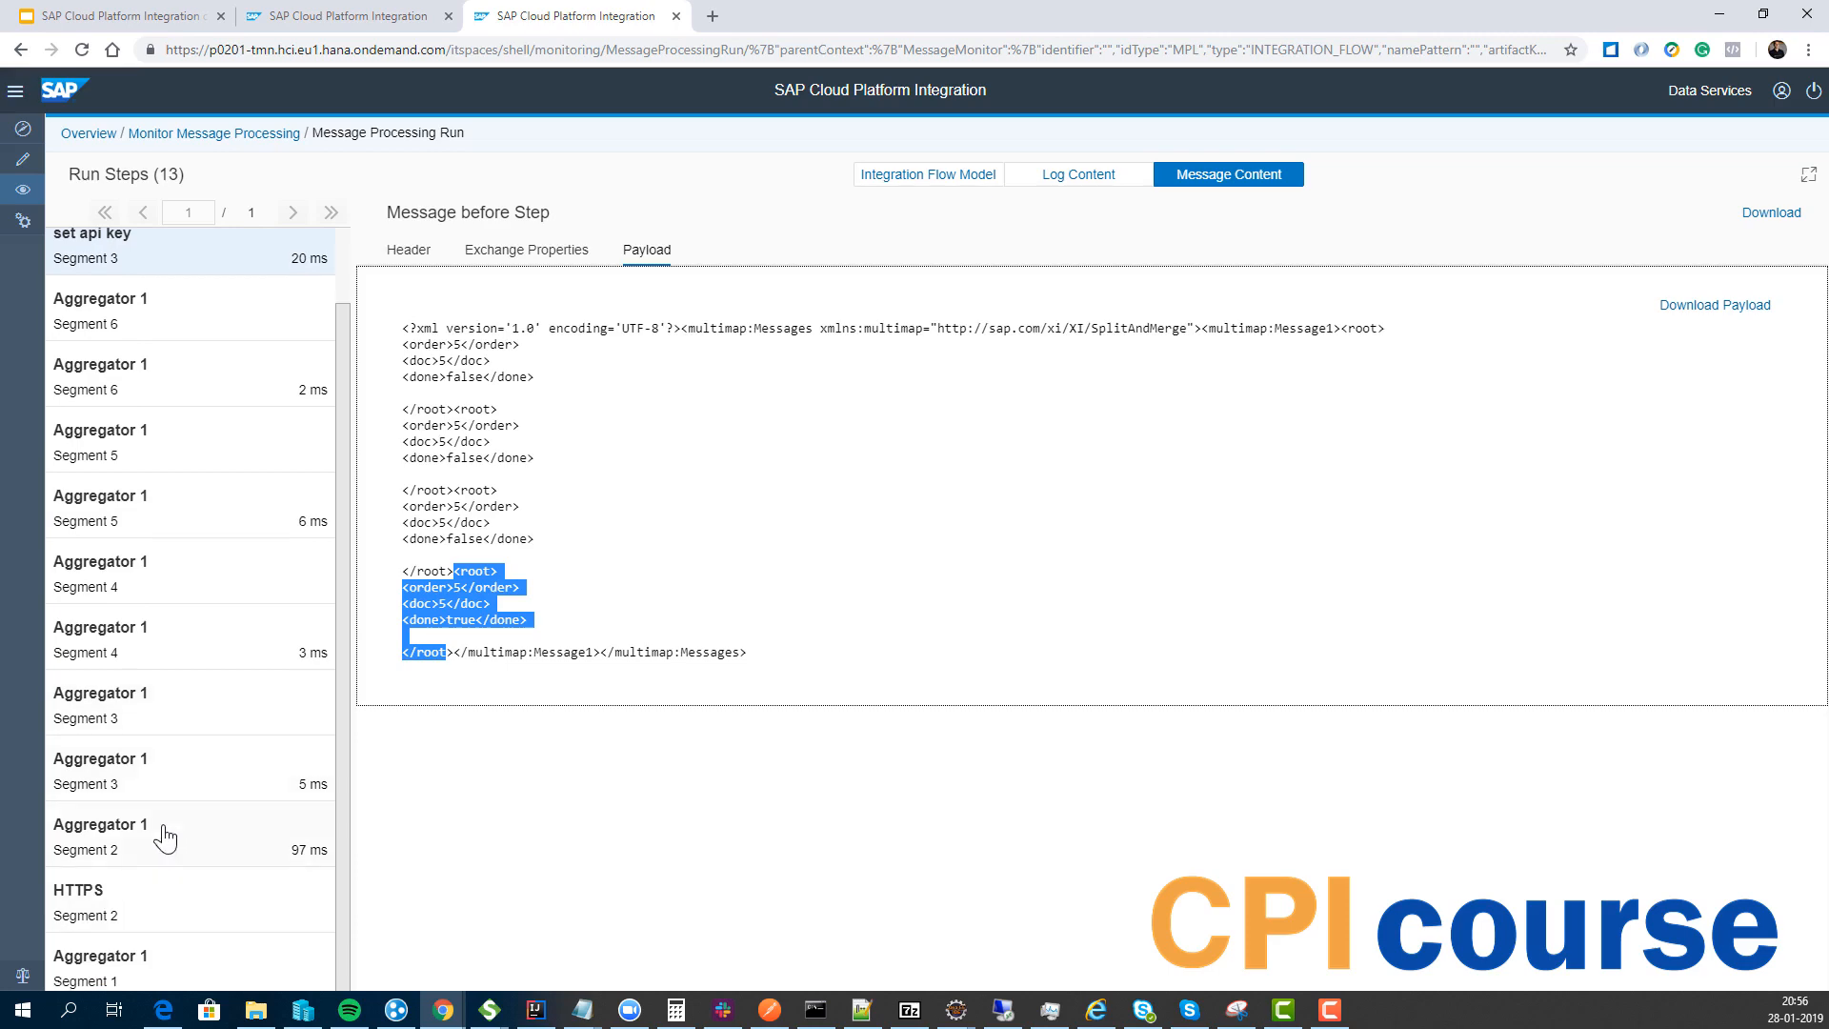
{"action": "left_click", "coordinate": [165, 837]}
{"action": "left_click", "coordinate": [162, 787]}
{"action": "left_click", "coordinate": [163, 731]}
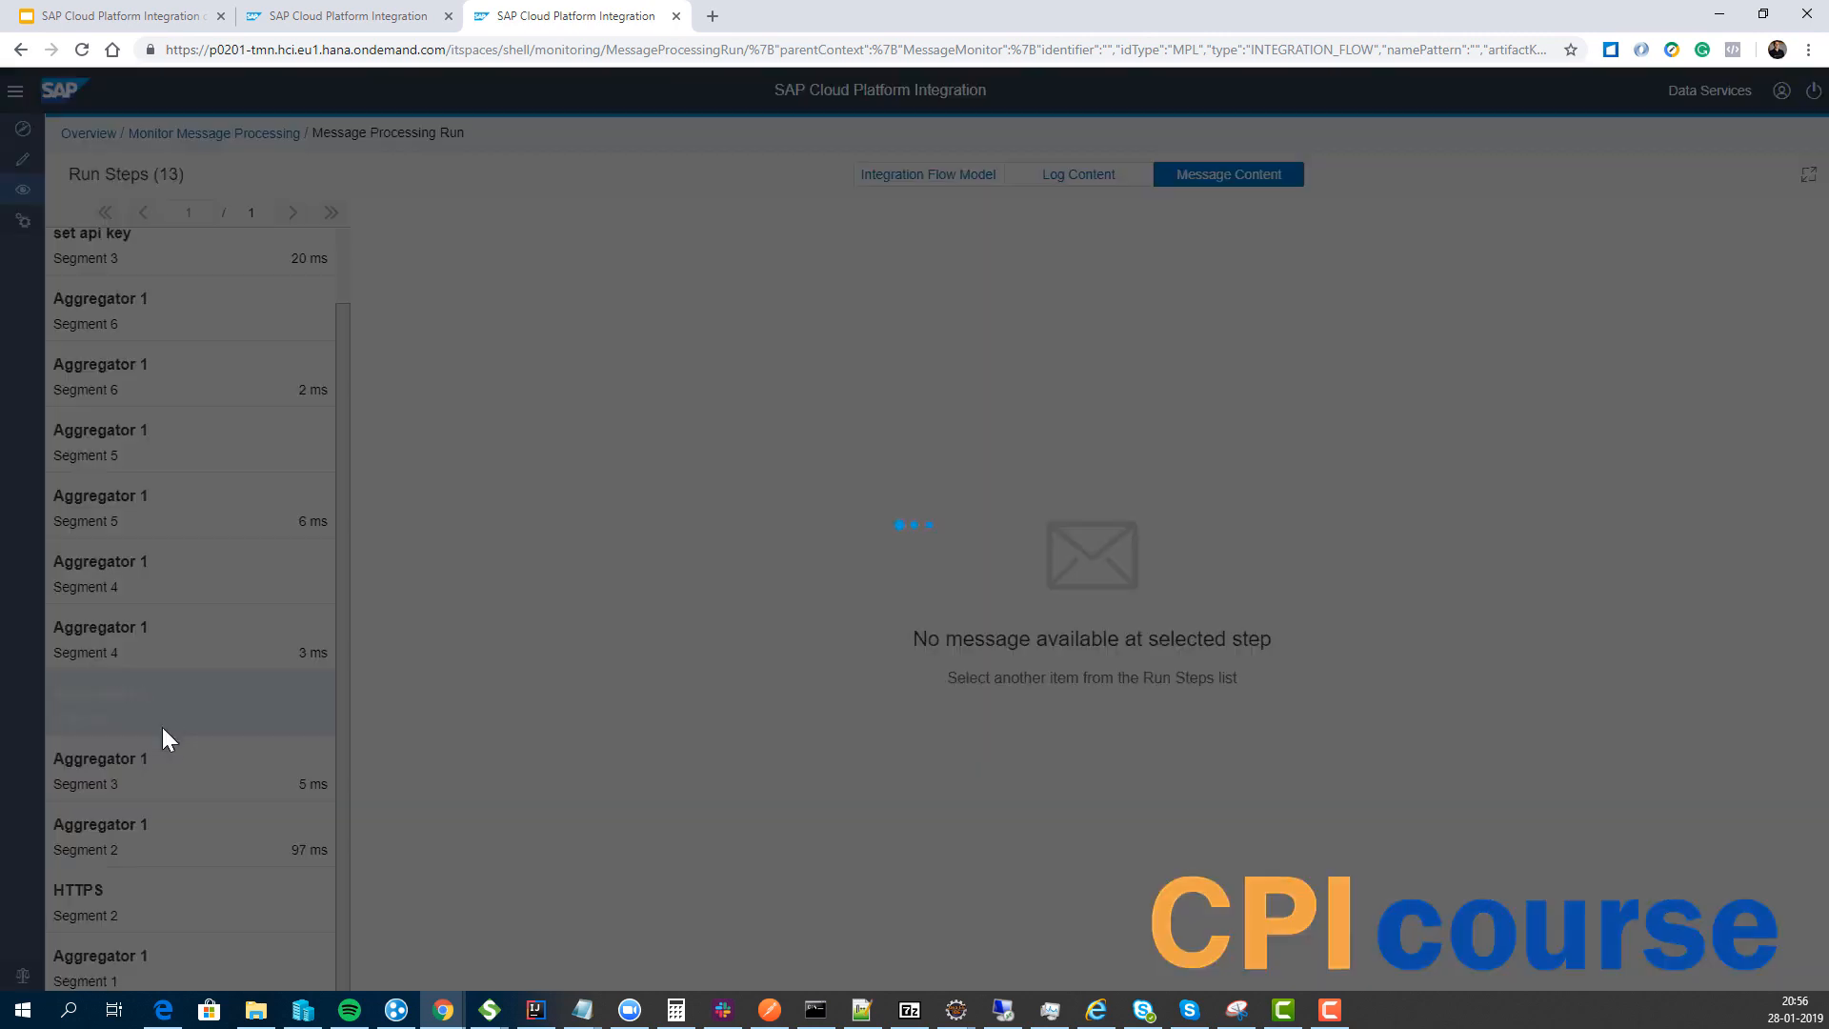
{"action": "left_click", "coordinate": [158, 621]}
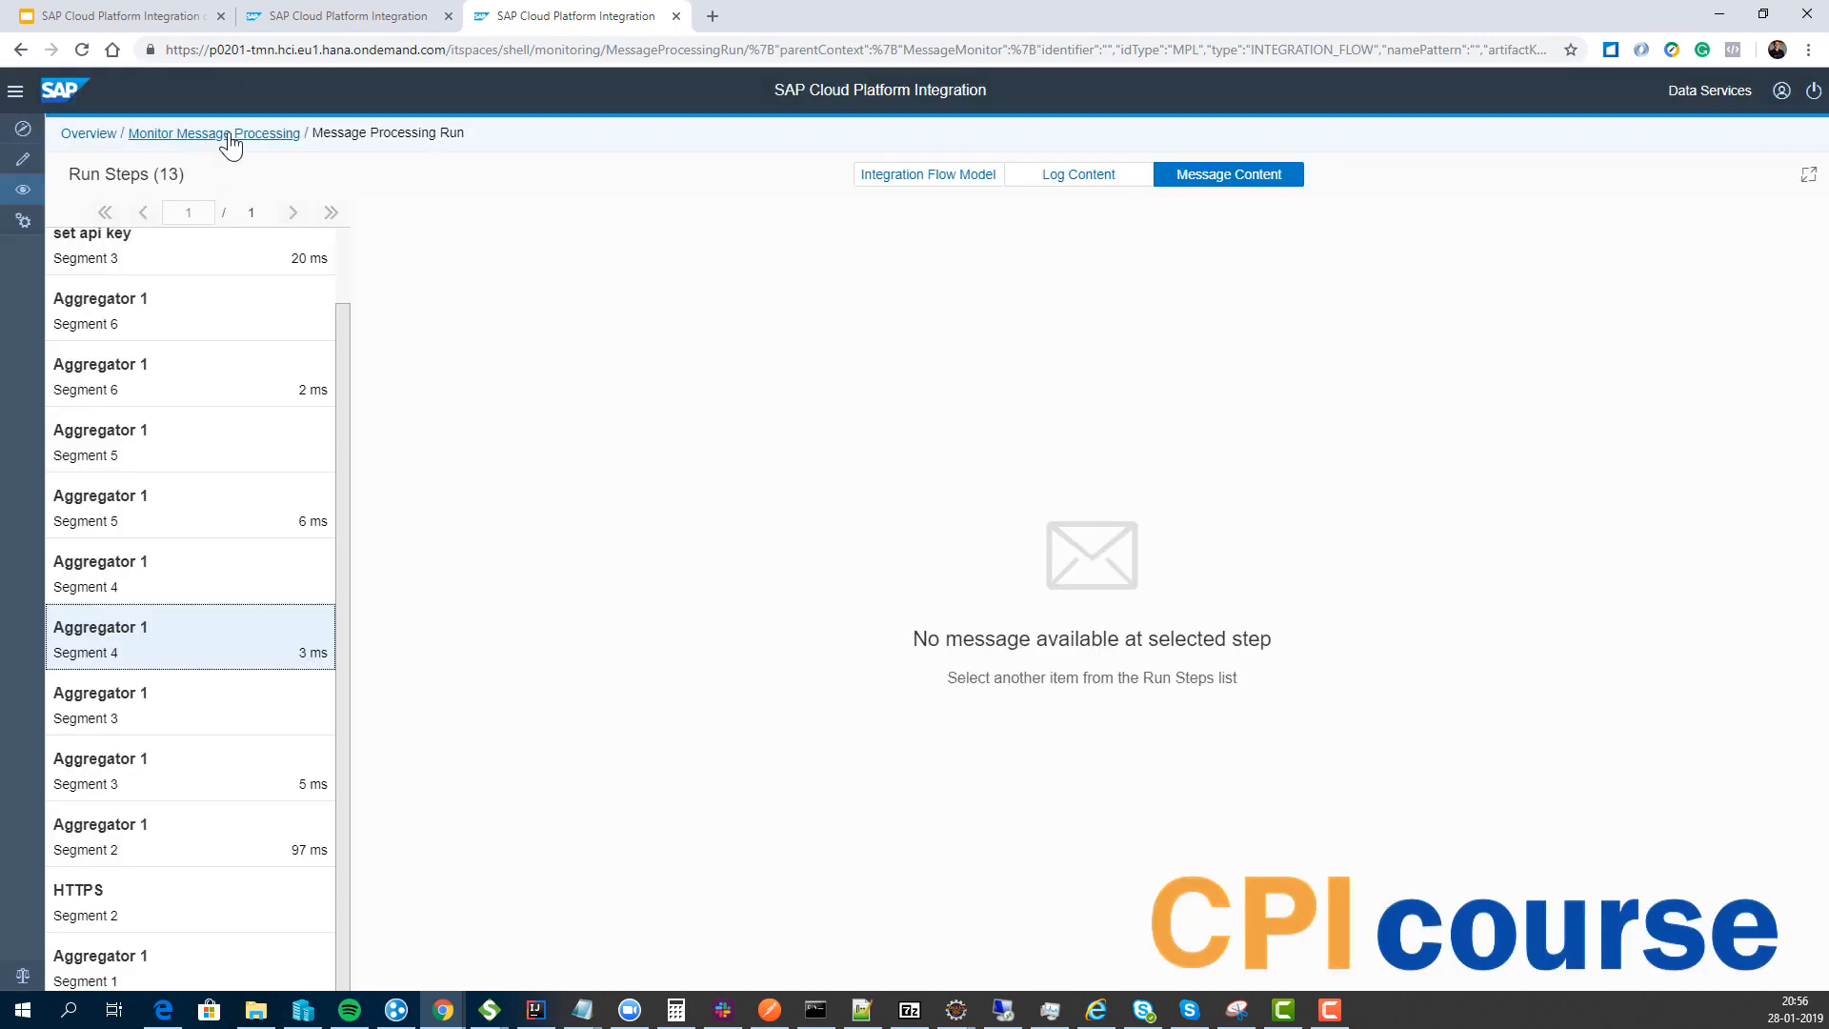
{"action": "left_click", "coordinate": [231, 135]}
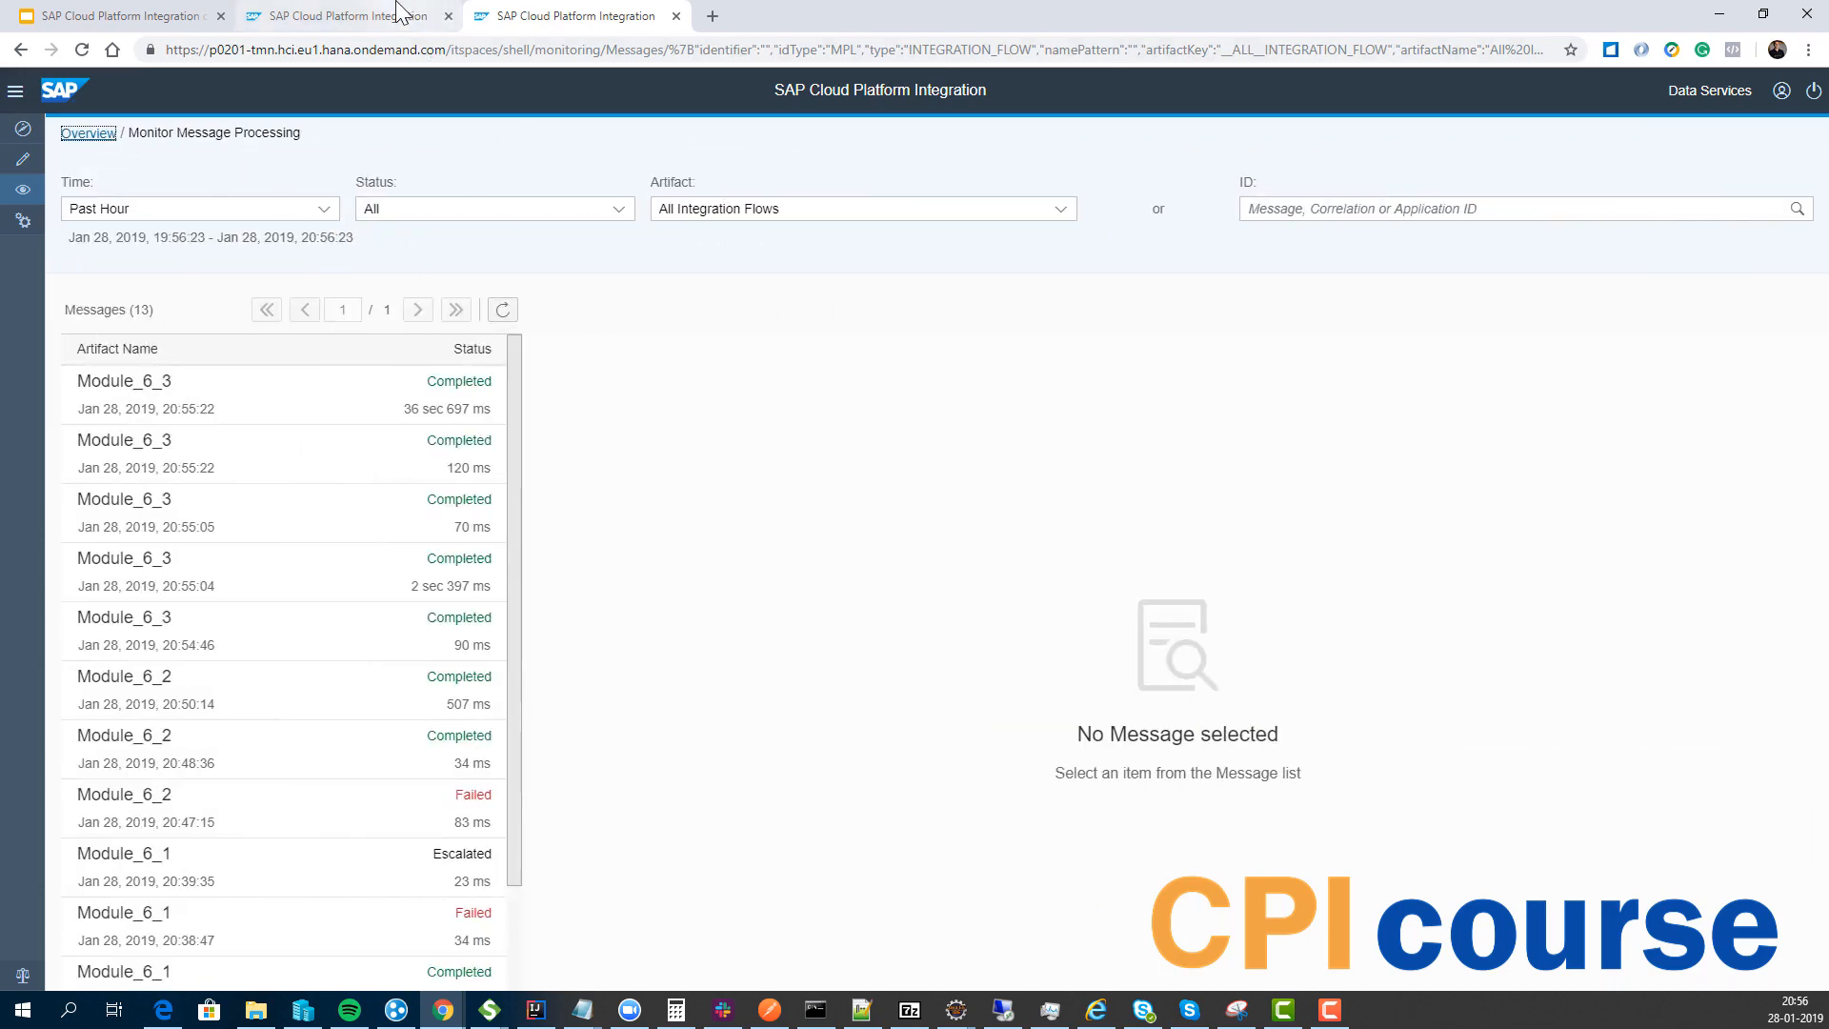
Highlight Aggregator 1's data store name in the Module_6_3 design and open the list of data stores in monitoring.
{"action": "left_click", "coordinate": [400, 14]}
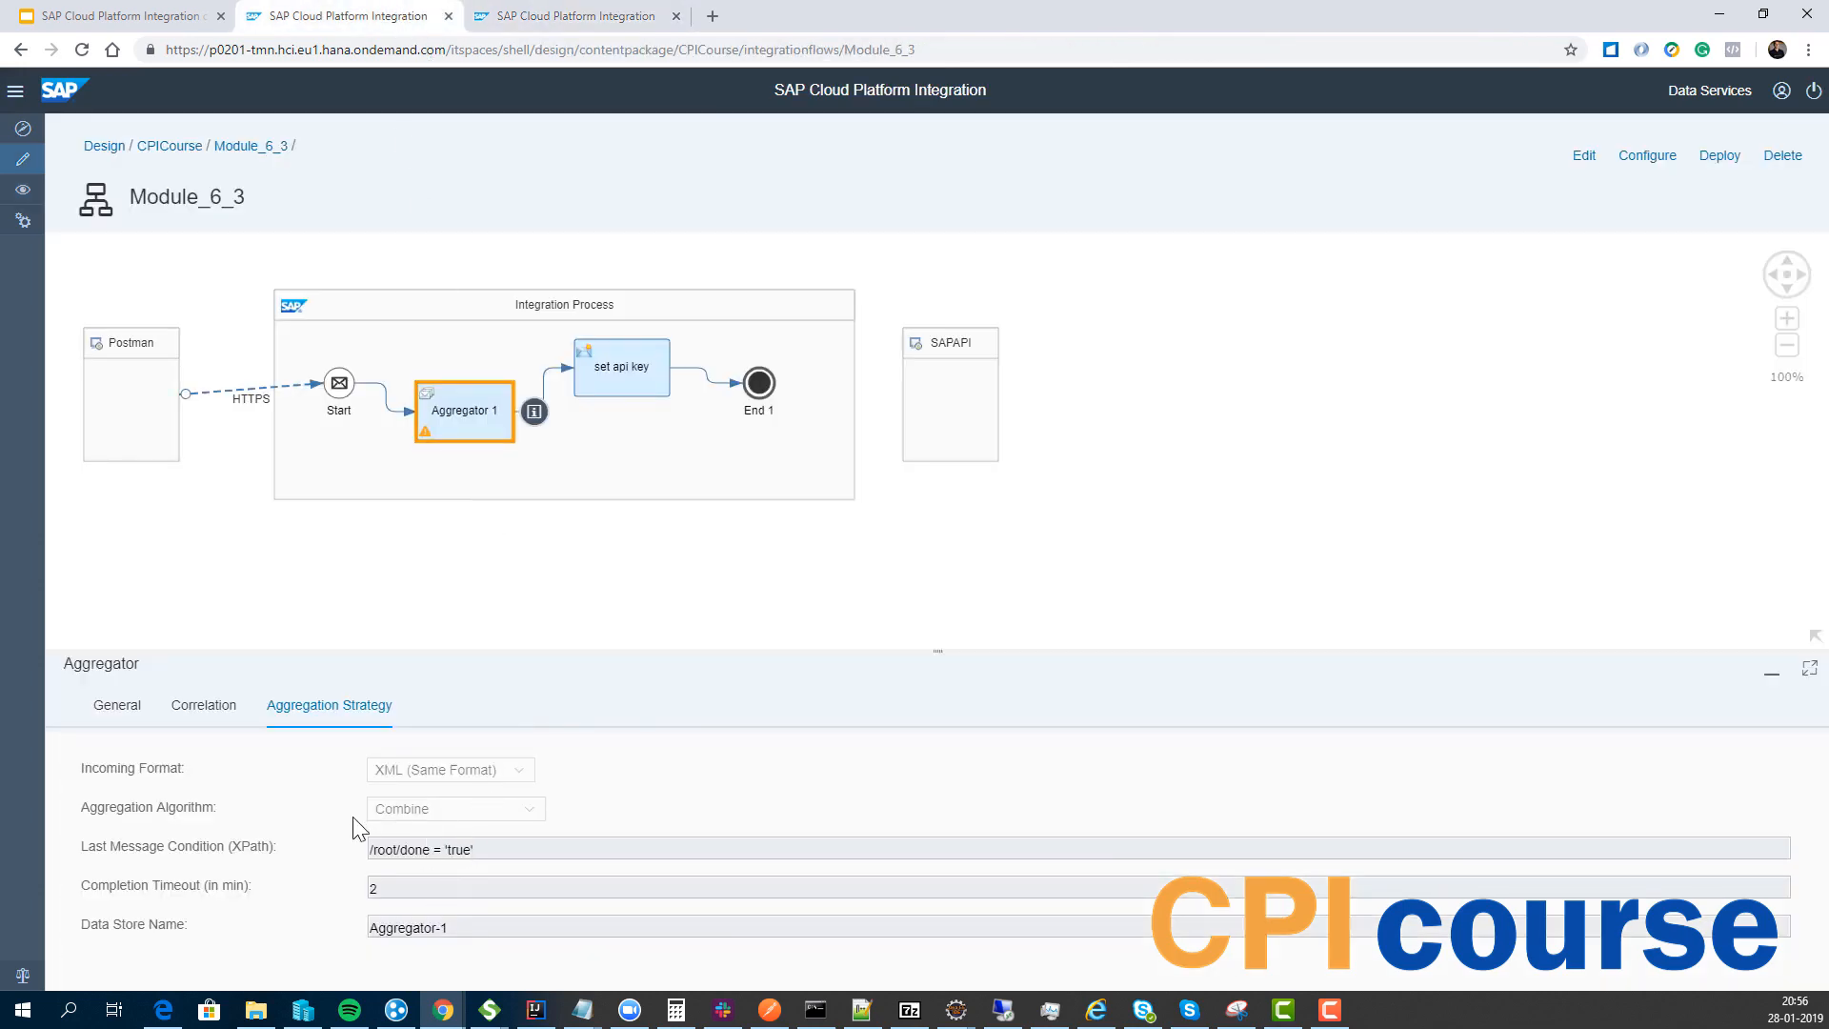
{"action": "left_click_drag", "start_coordinate": [467, 934], "coordinate": [337, 915]}
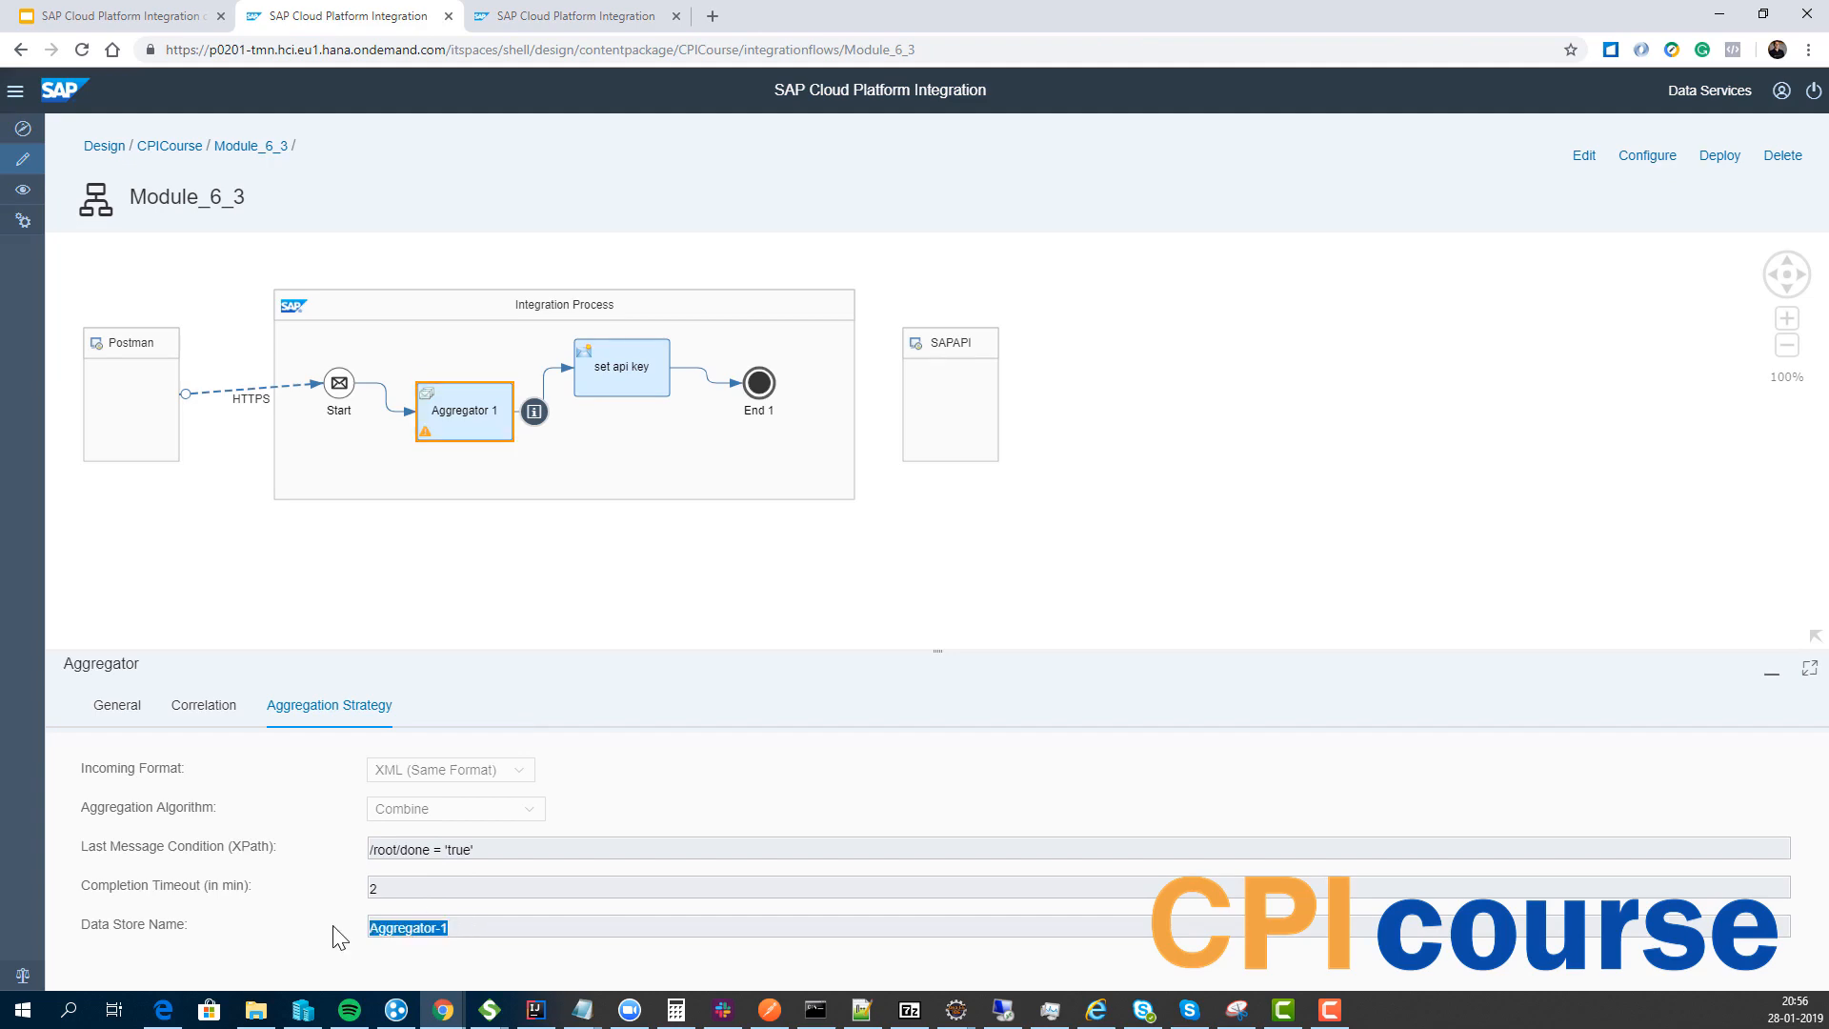
{"action": "left_click", "coordinate": [638, 21]}
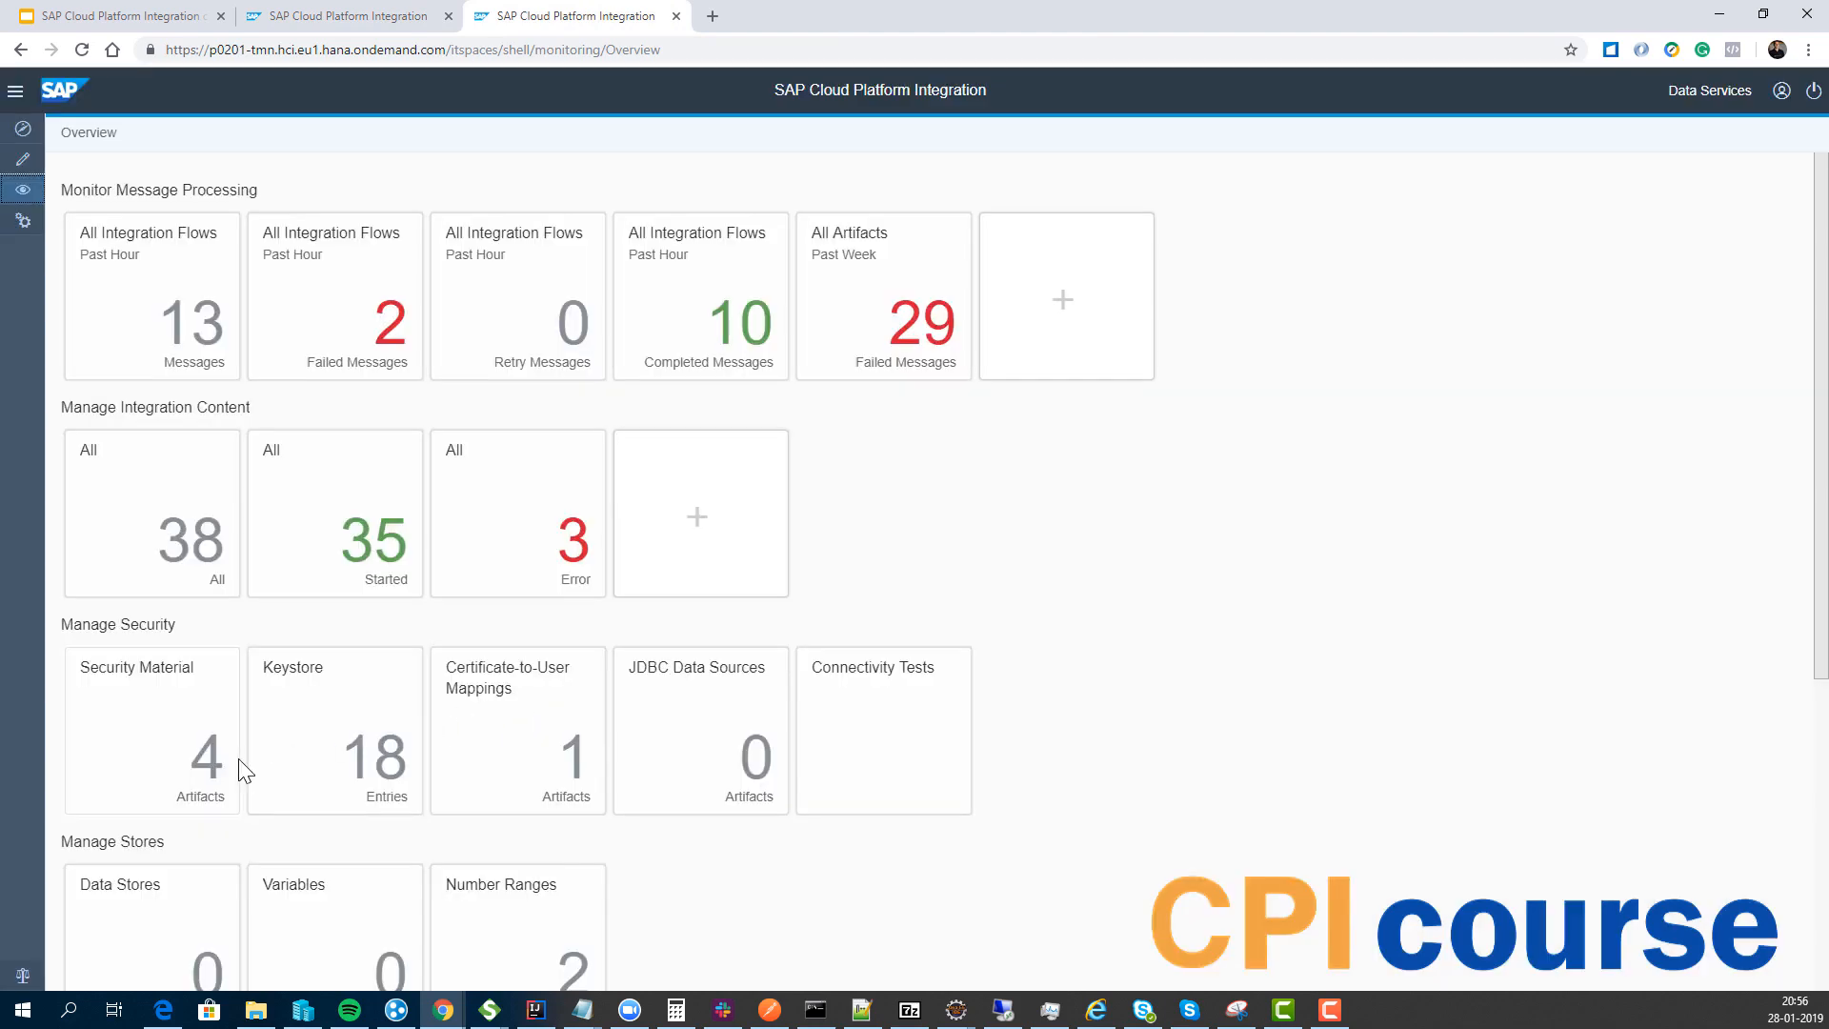
{"action": "scroll", "coordinate": [238, 758], "scroll_direction": "down", "scroll_amount": 1}
{"action": "scroll", "coordinate": [240, 779], "scroll_direction": "down", "scroll_amount": 1}
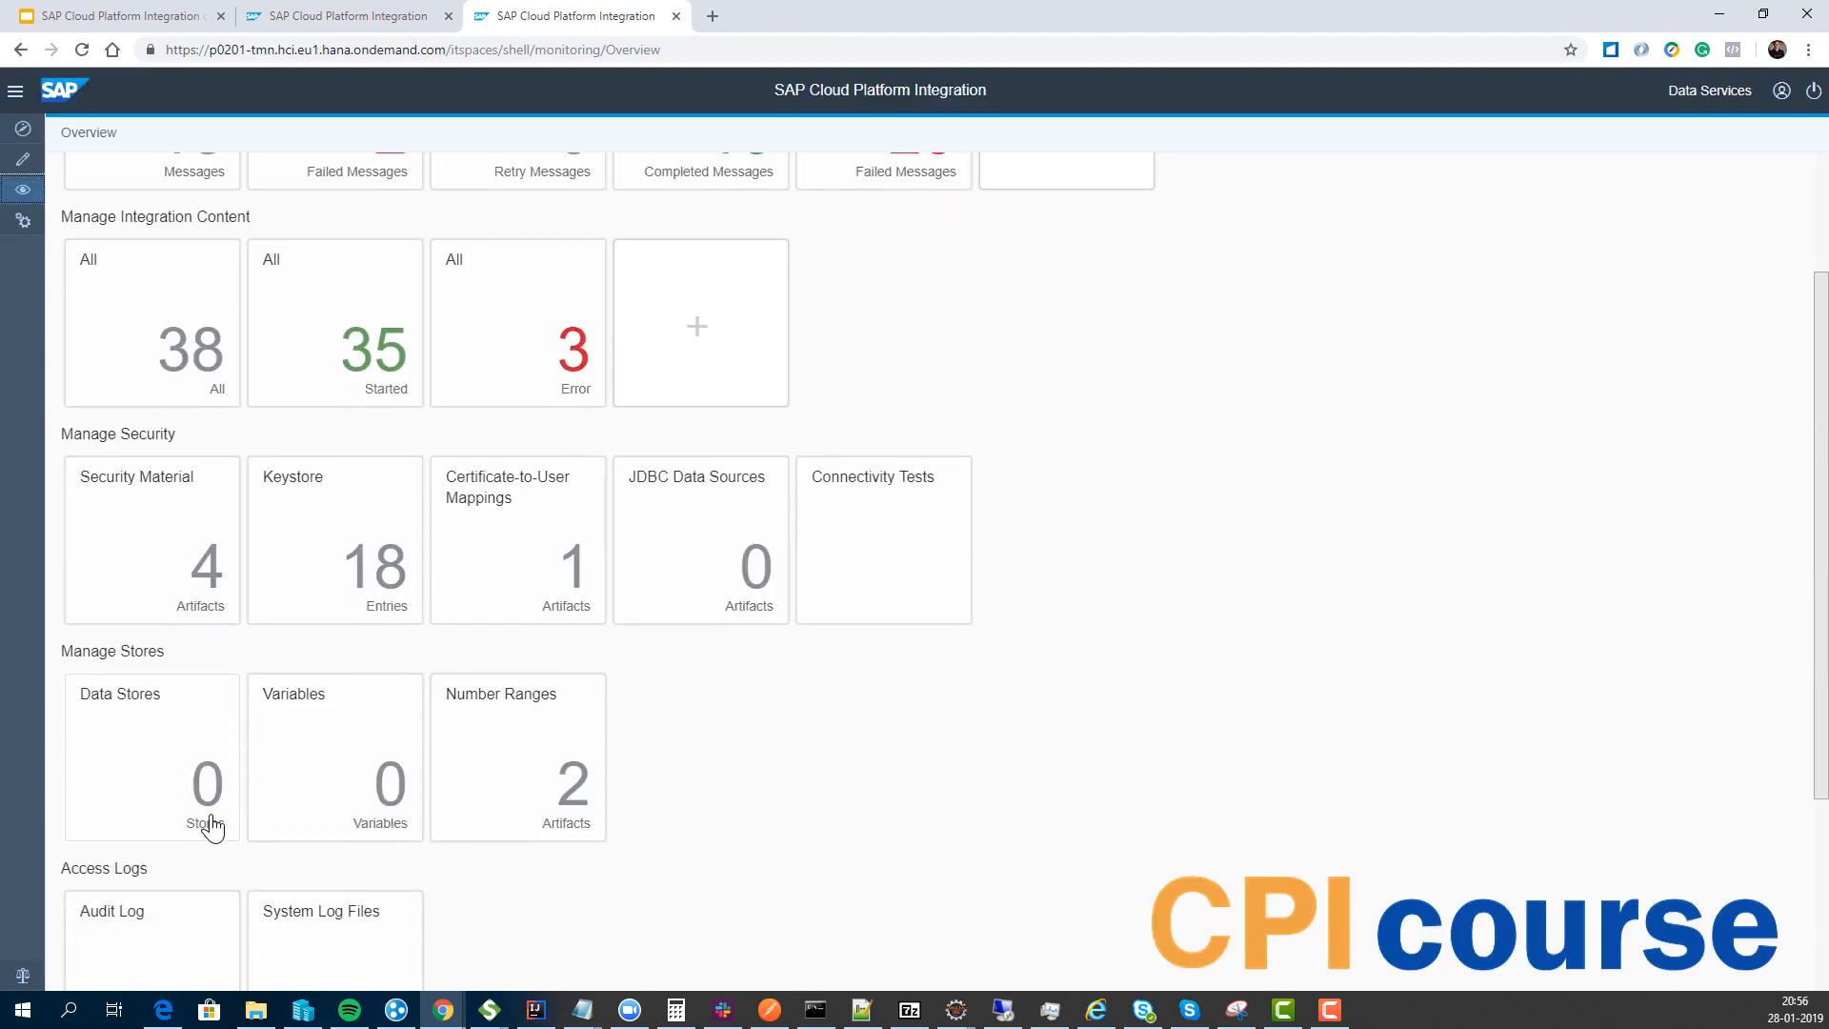
{"action": "left_click", "coordinate": [167, 800]}
Switch to Postman and set the done element to false and the order element to 6 in the module6-3 request body.
{"action": "key", "text": "alt+Tab"}
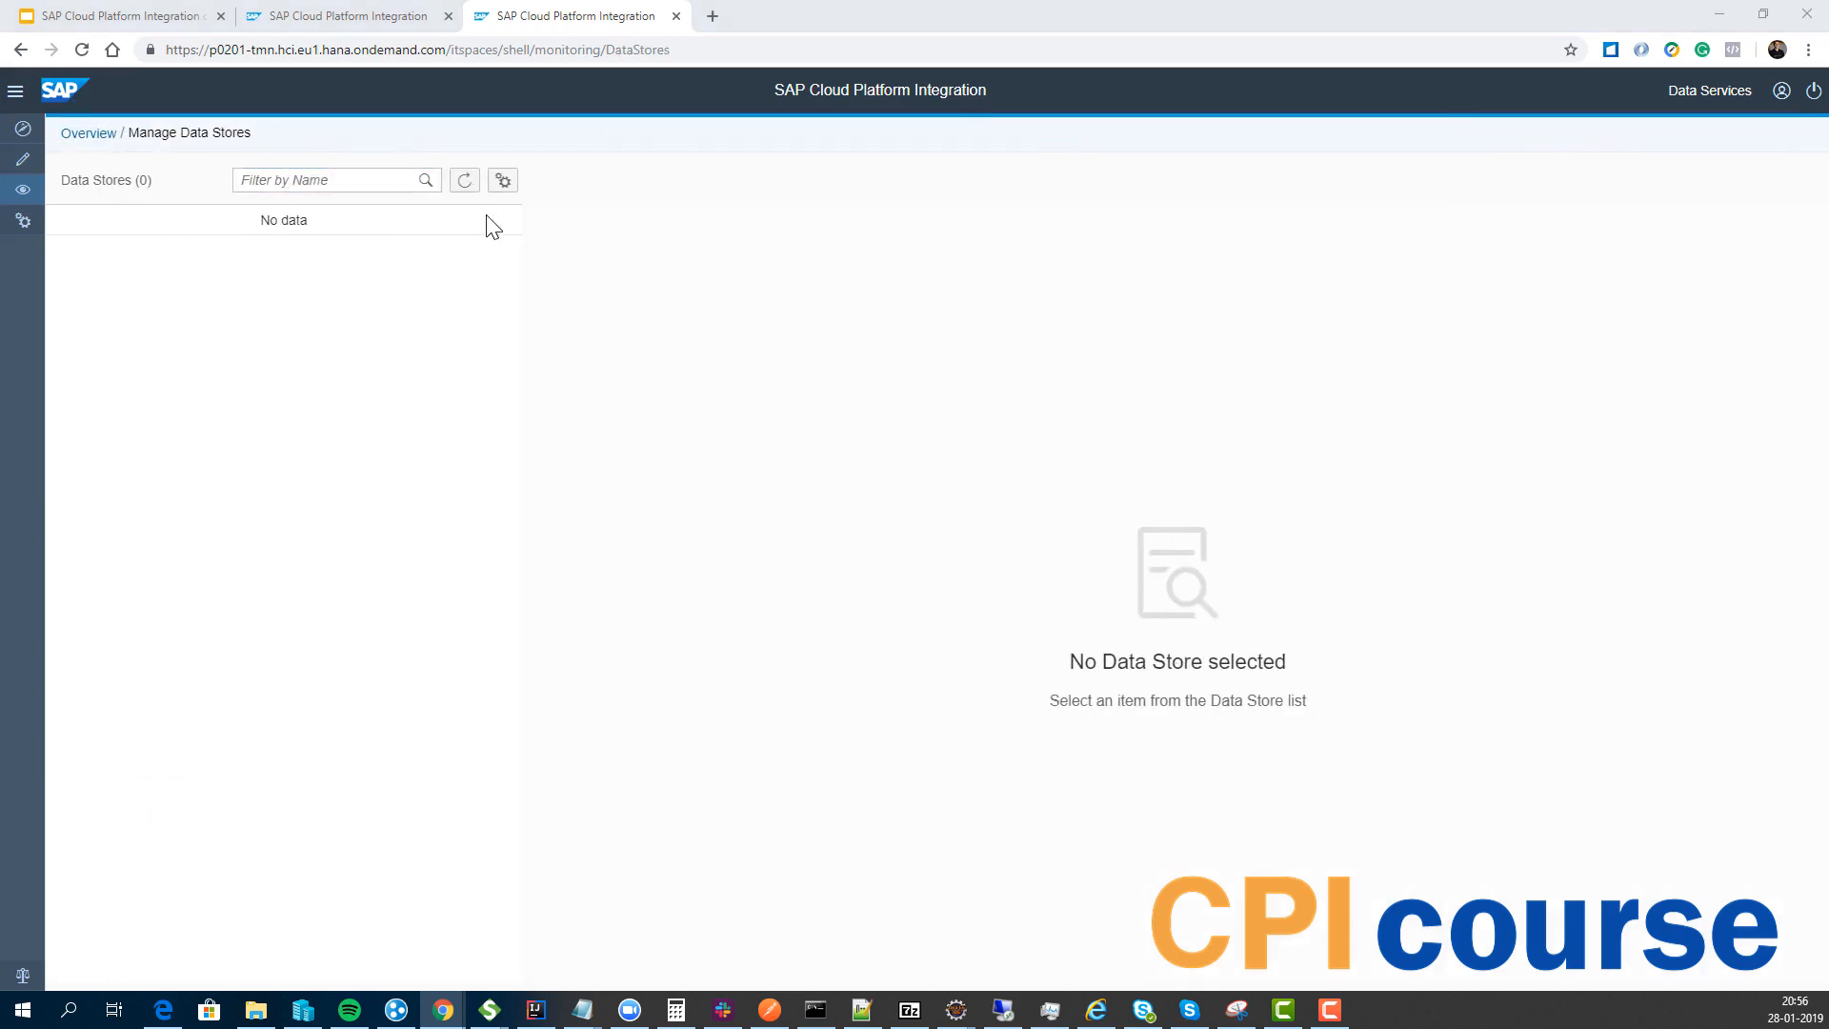
{"action": "left_click", "coordinate": [1143, 455]}
{"action": "double_click", "coordinate": [1140, 483]}
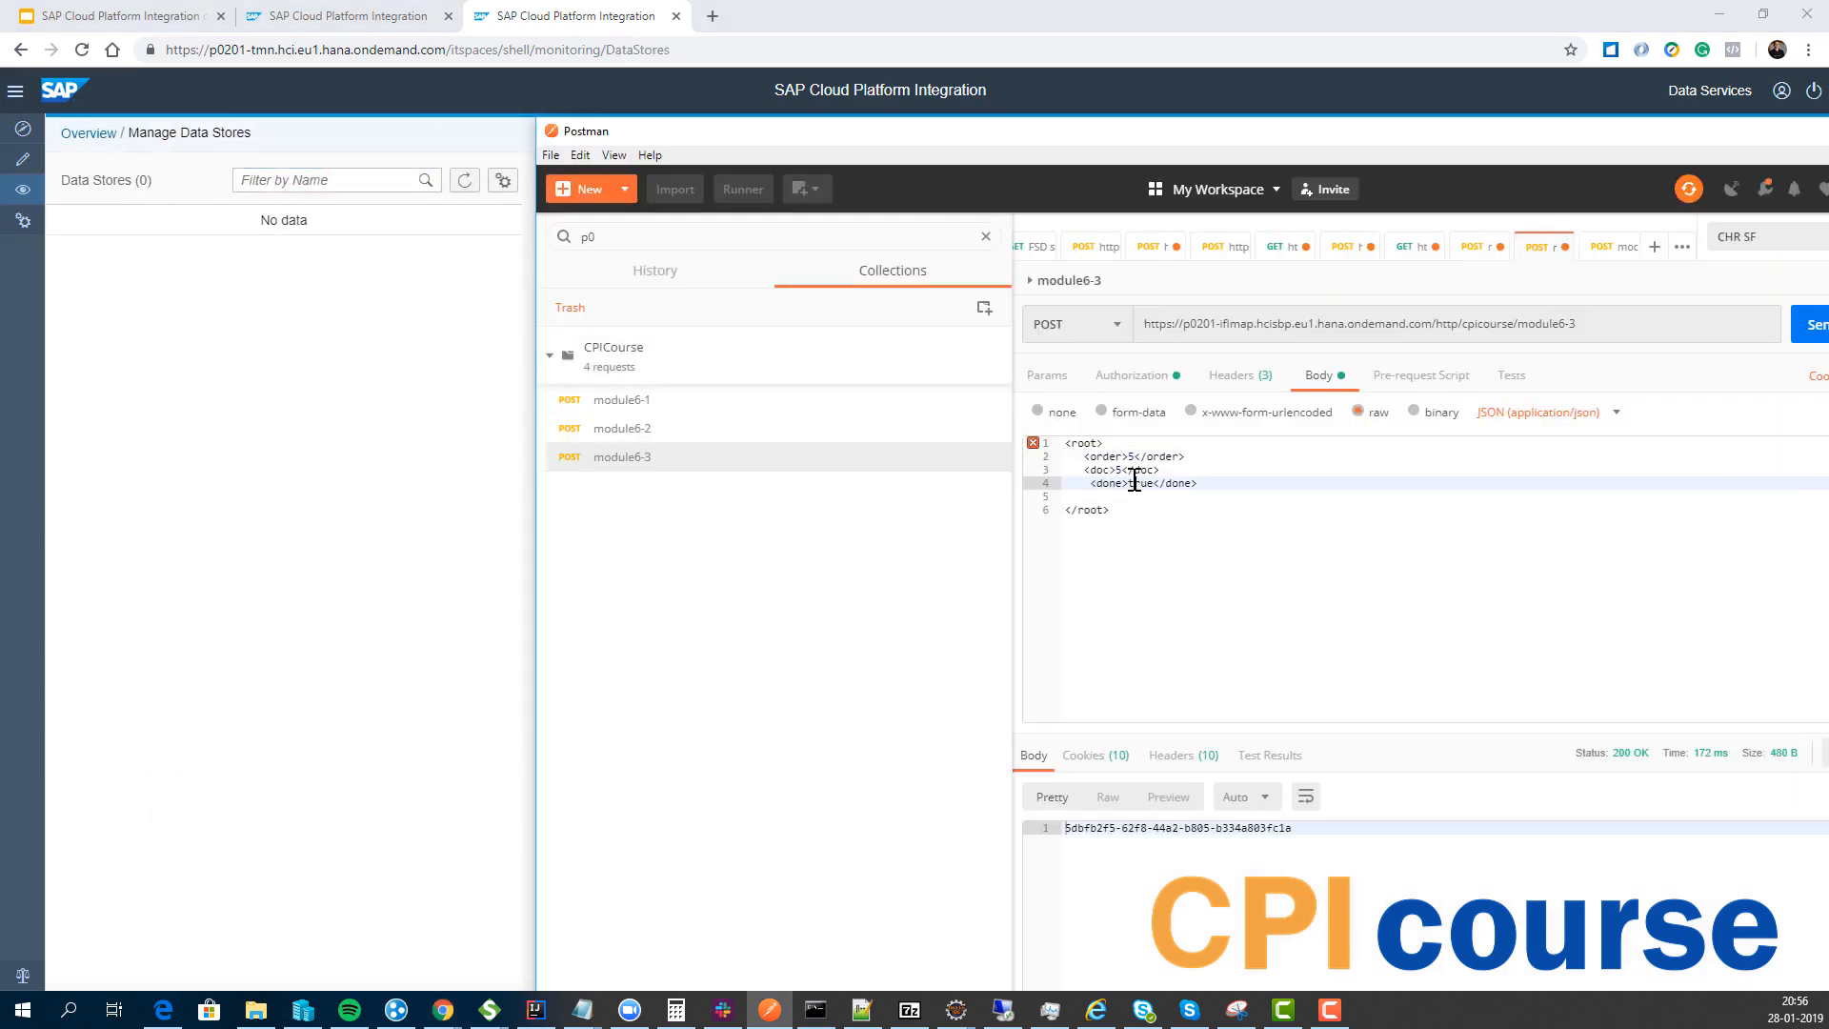
{"action": "type", "text": "false"}
{"action": "double_click", "coordinate": [1132, 457]}
{"action": "type", "text": "6"}
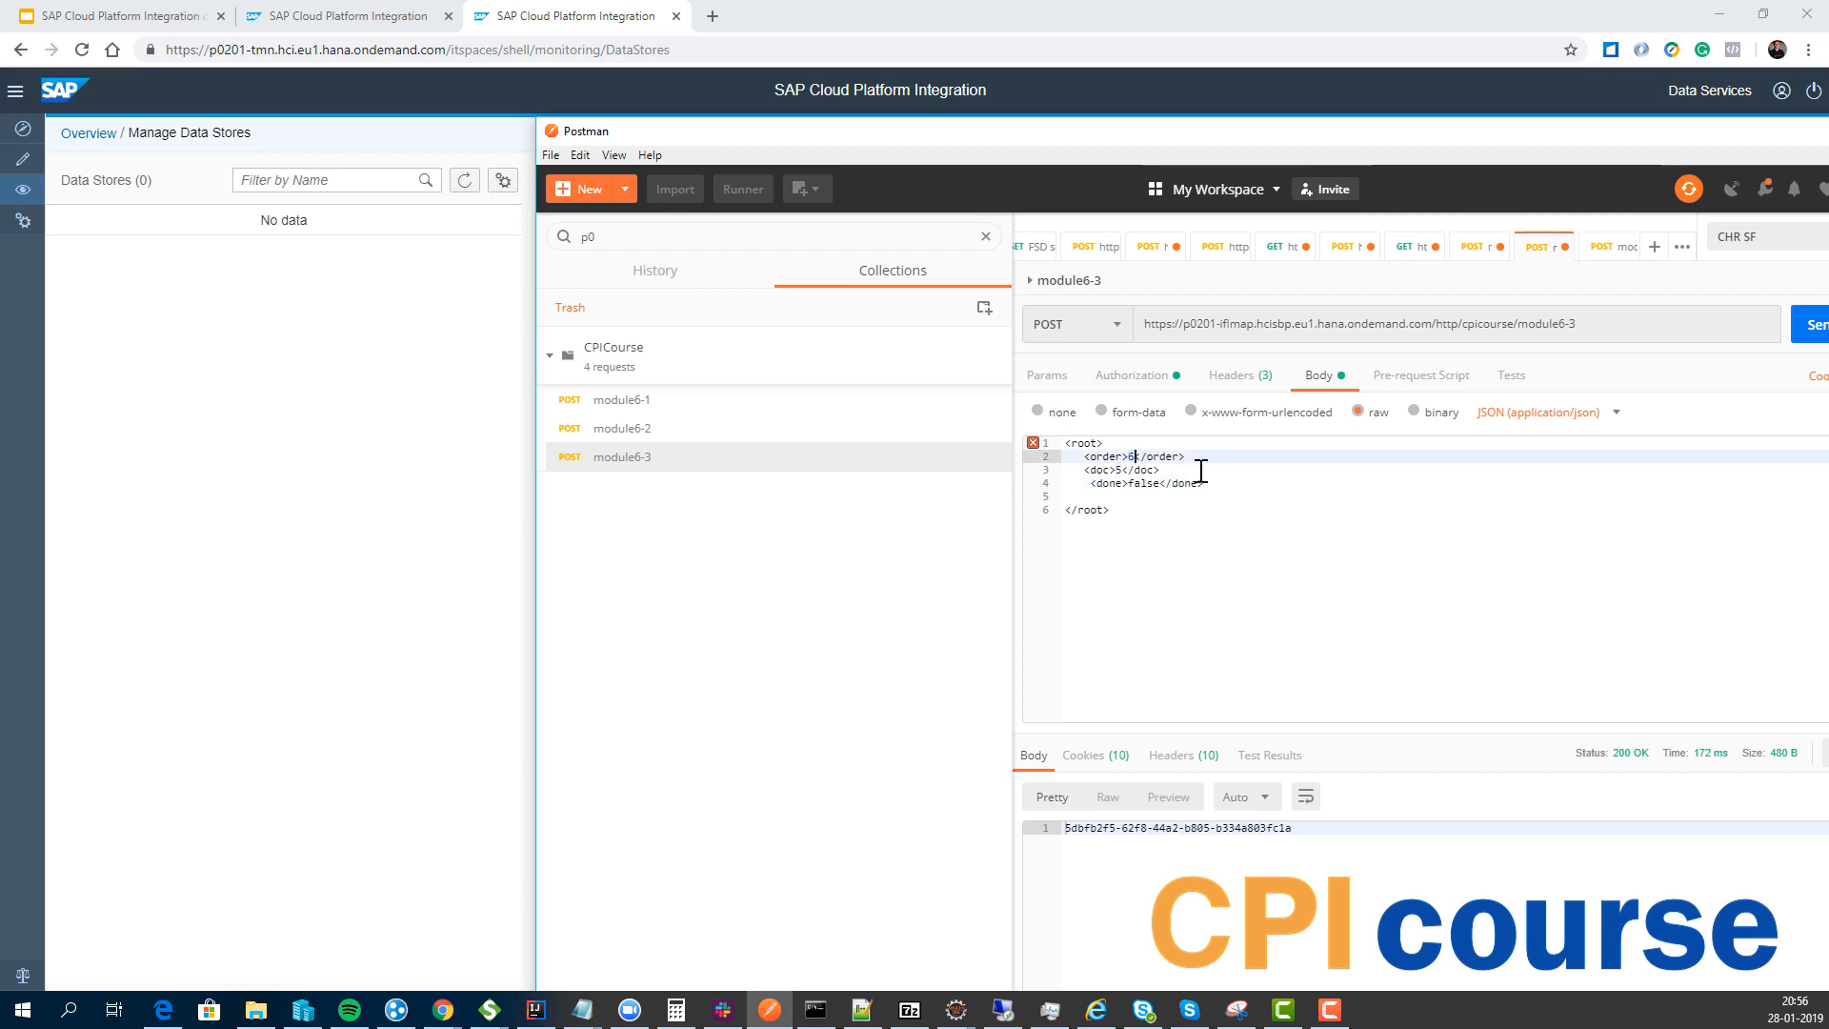
Send the module6-3 request twice with order 6 and once with the order element set to 7.
{"action": "left_click", "coordinate": [1816, 326]}
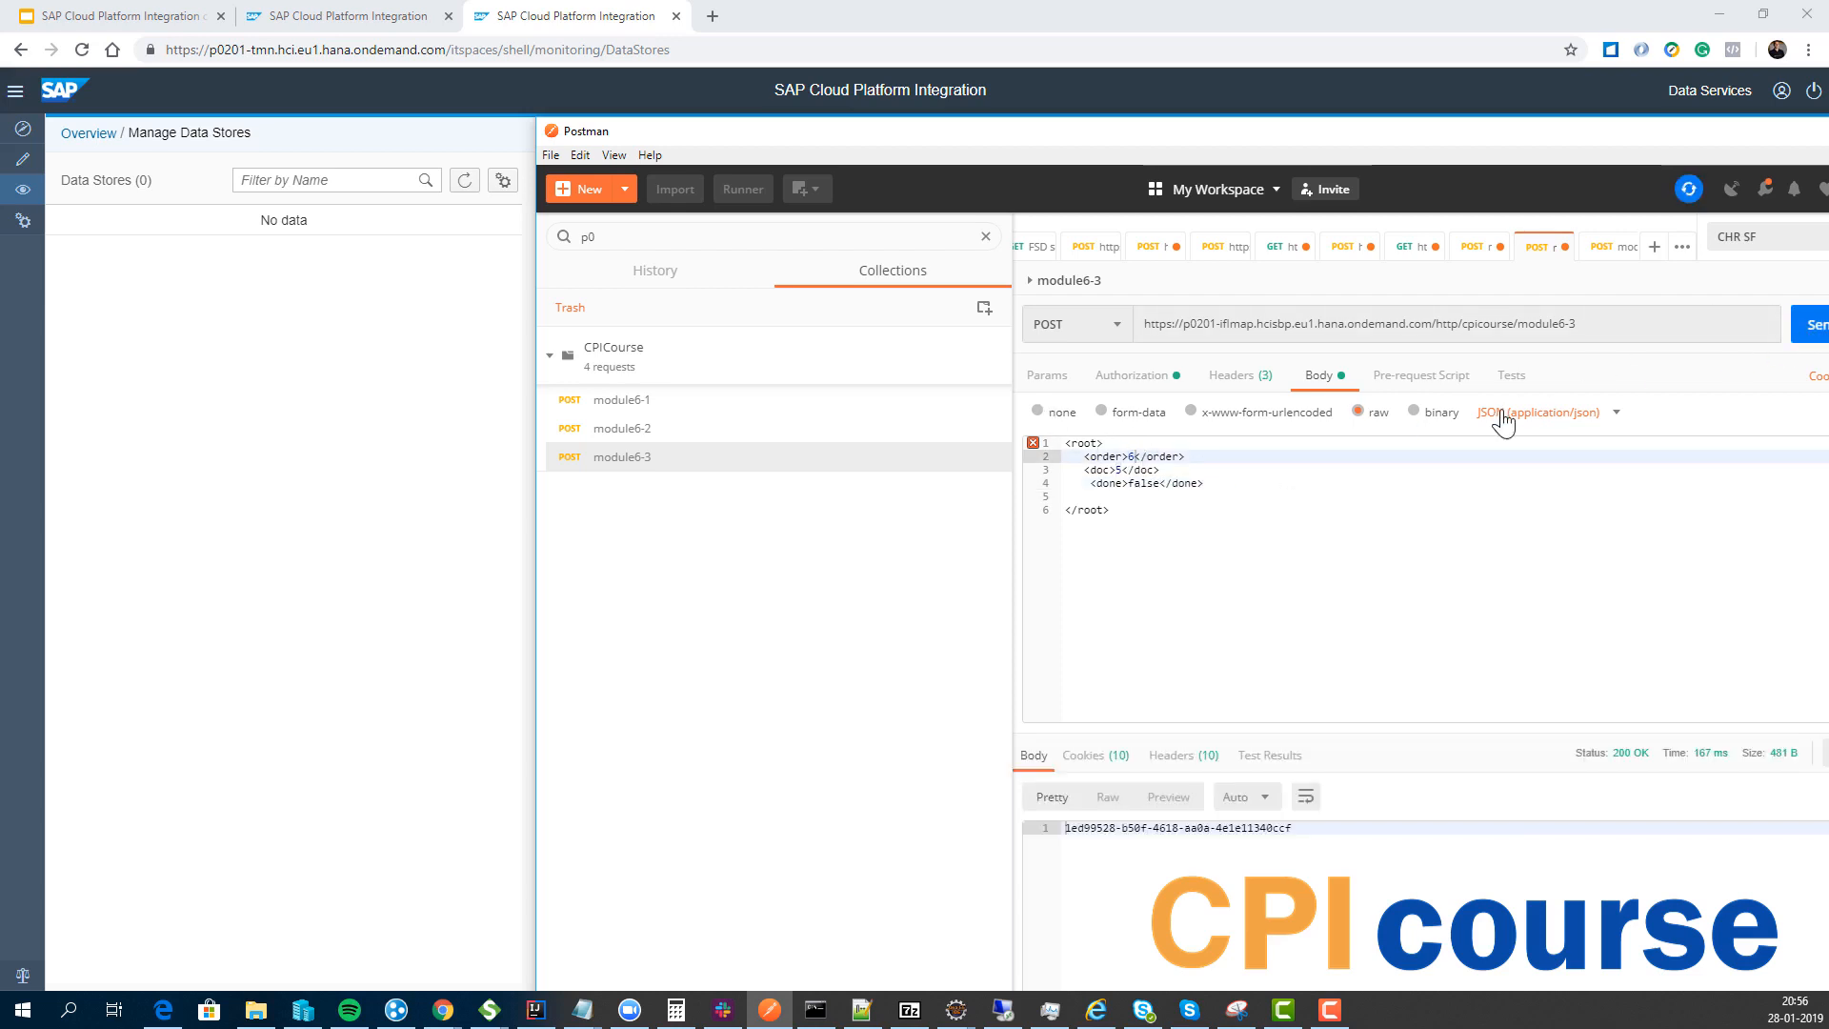
{"action": "left_click", "coordinate": [1815, 327]}
{"action": "left_click", "coordinate": [1816, 324]}
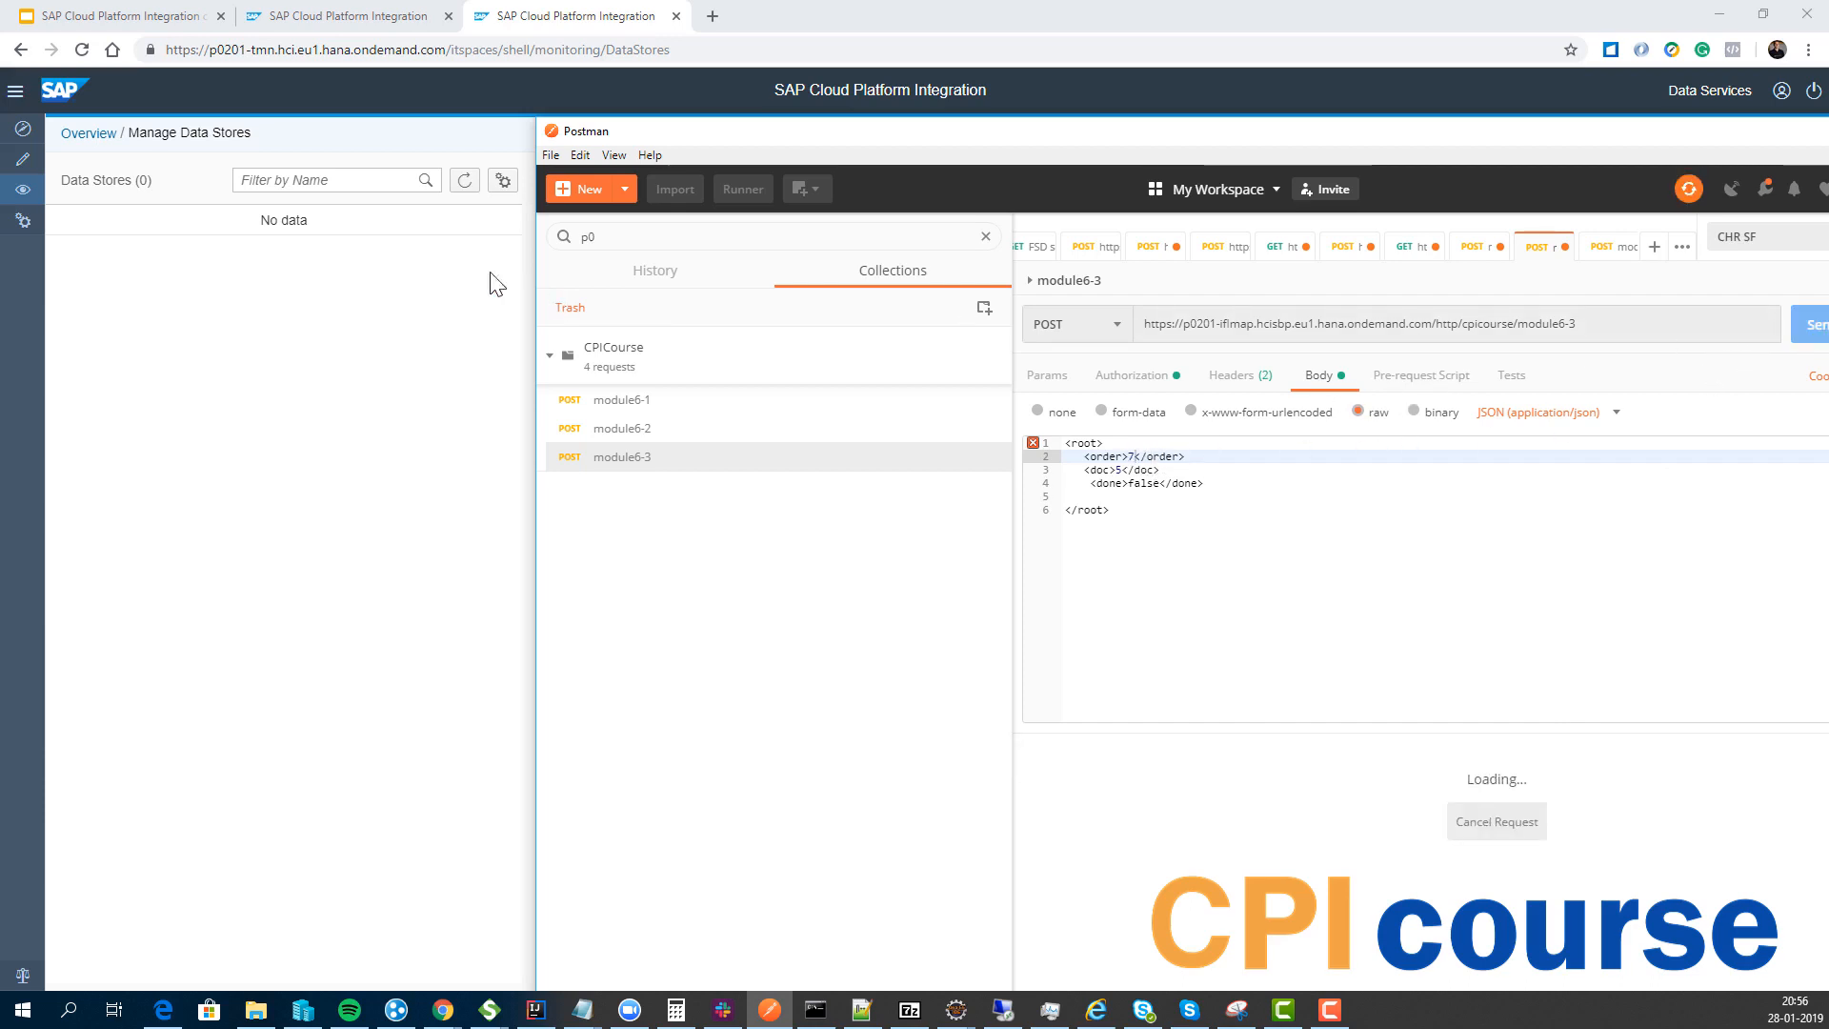
Switch to the browser, reopen the data stores from the monitoring overview and inspect the entries of both Aggregator-1 stores.
{"action": "left_click", "coordinate": [429, 233]}
{"action": "left_click", "coordinate": [87, 133]}
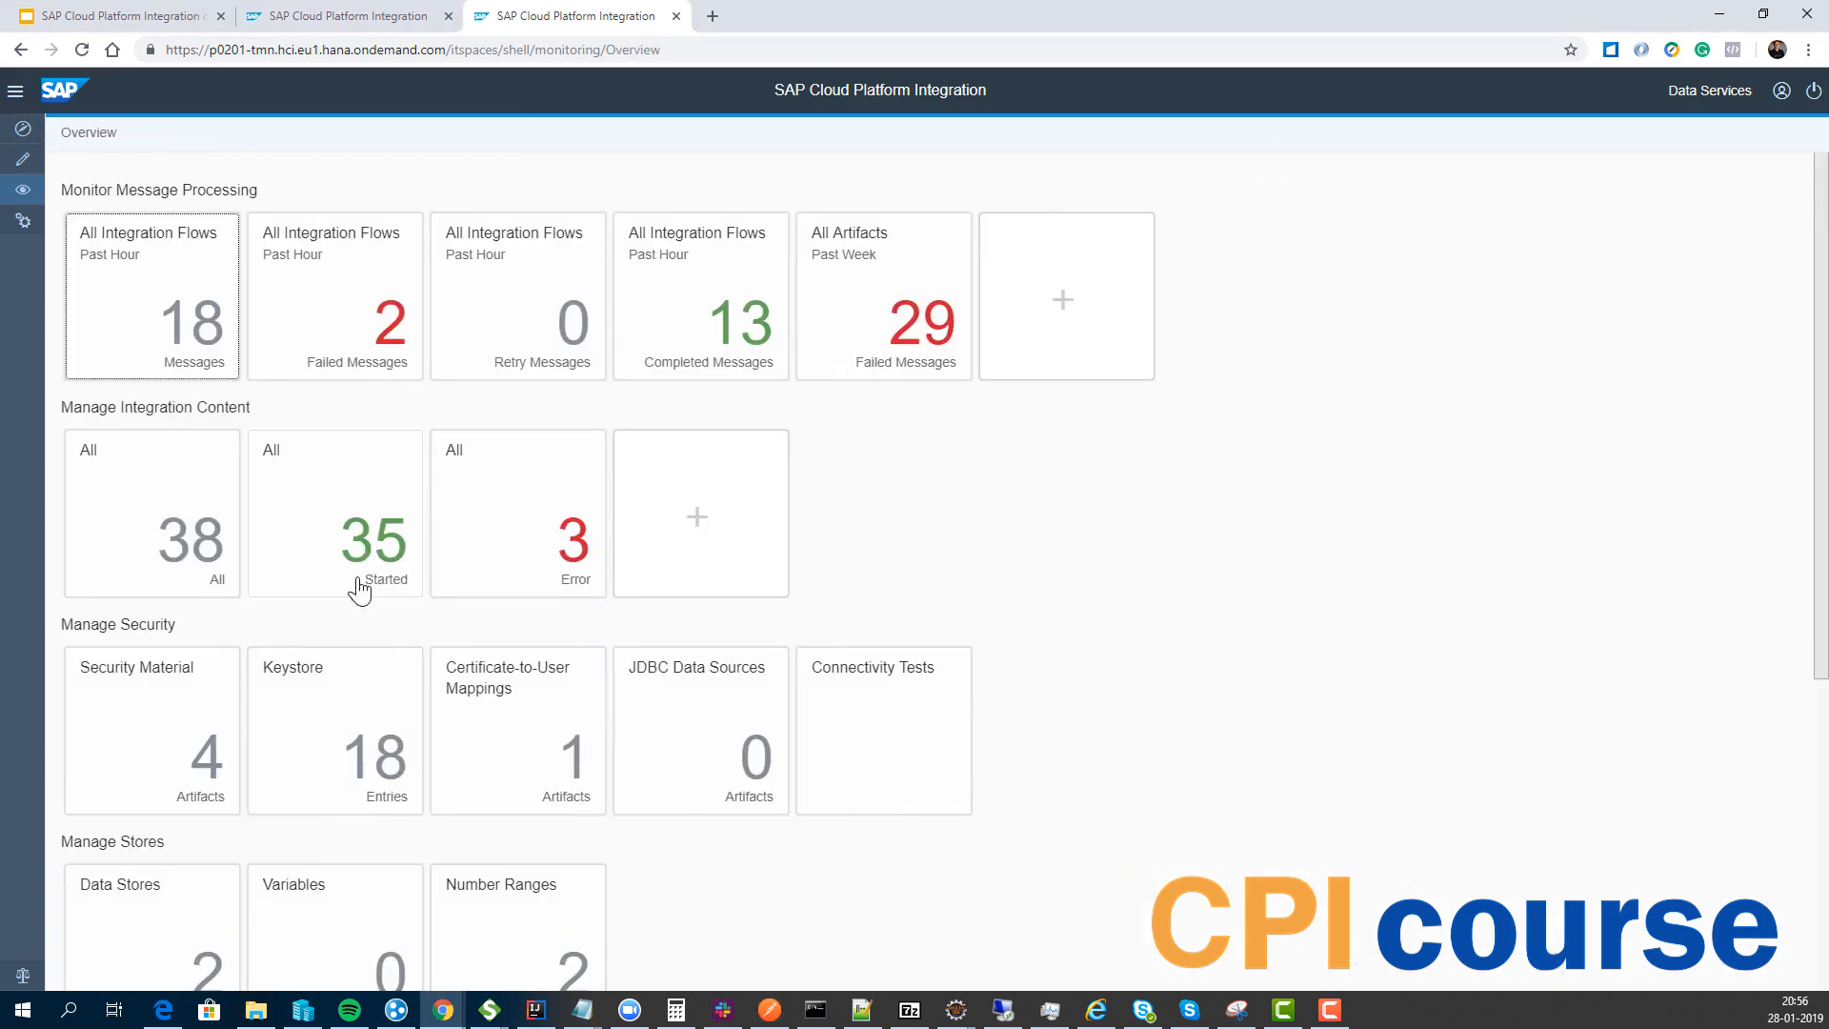
{"action": "scroll", "coordinate": [252, 640], "scroll_direction": "down", "scroll_amount": 1}
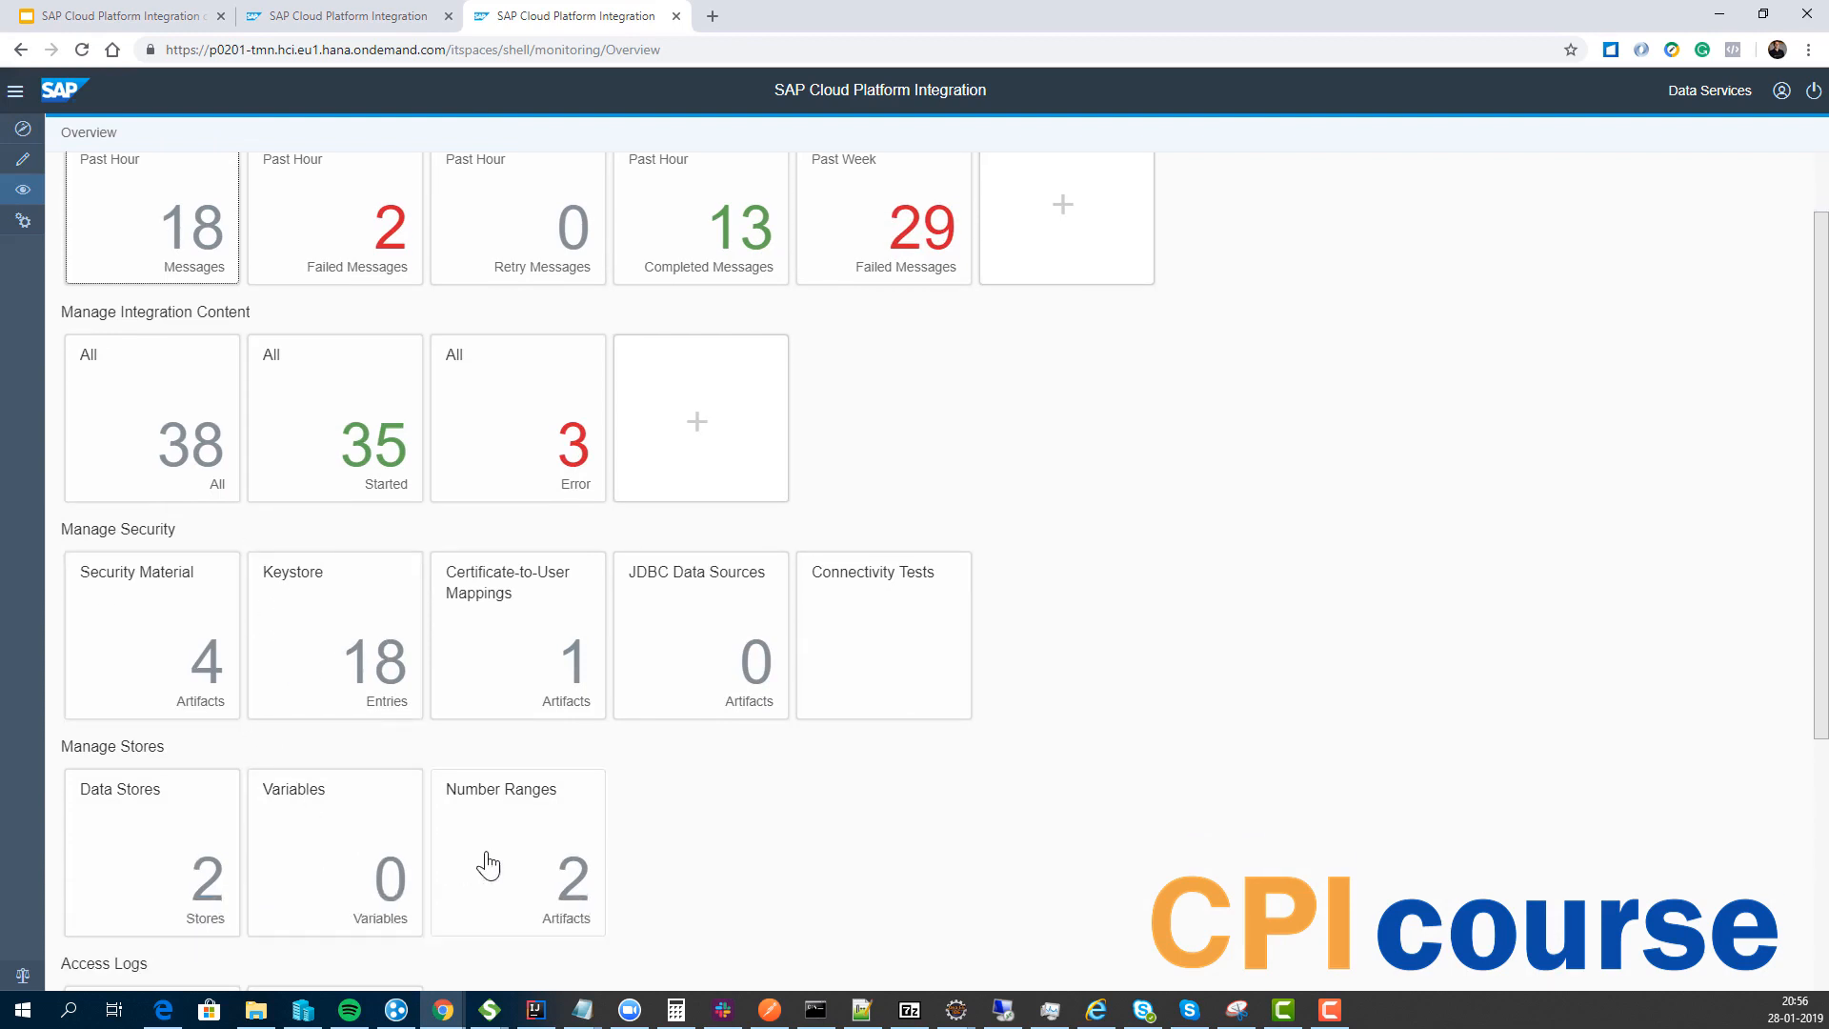
{"action": "left_click", "coordinate": [138, 858]}
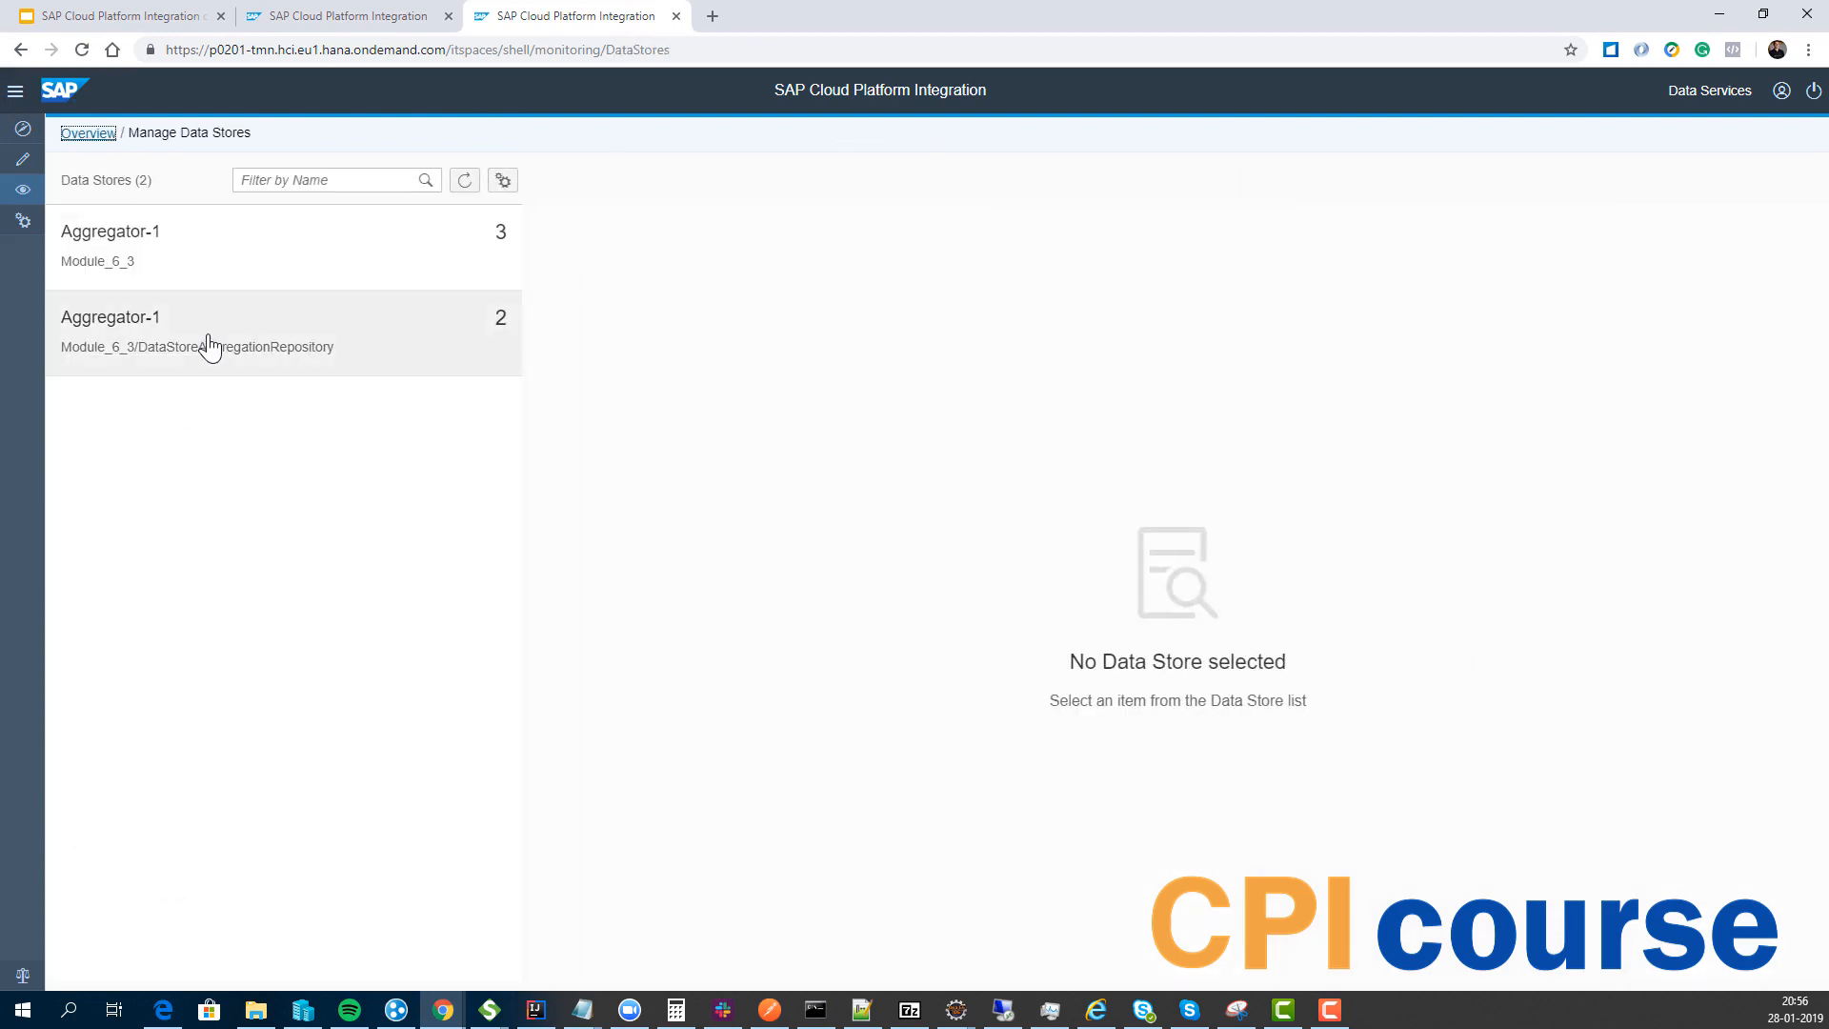
{"action": "left_click", "coordinate": [209, 345]}
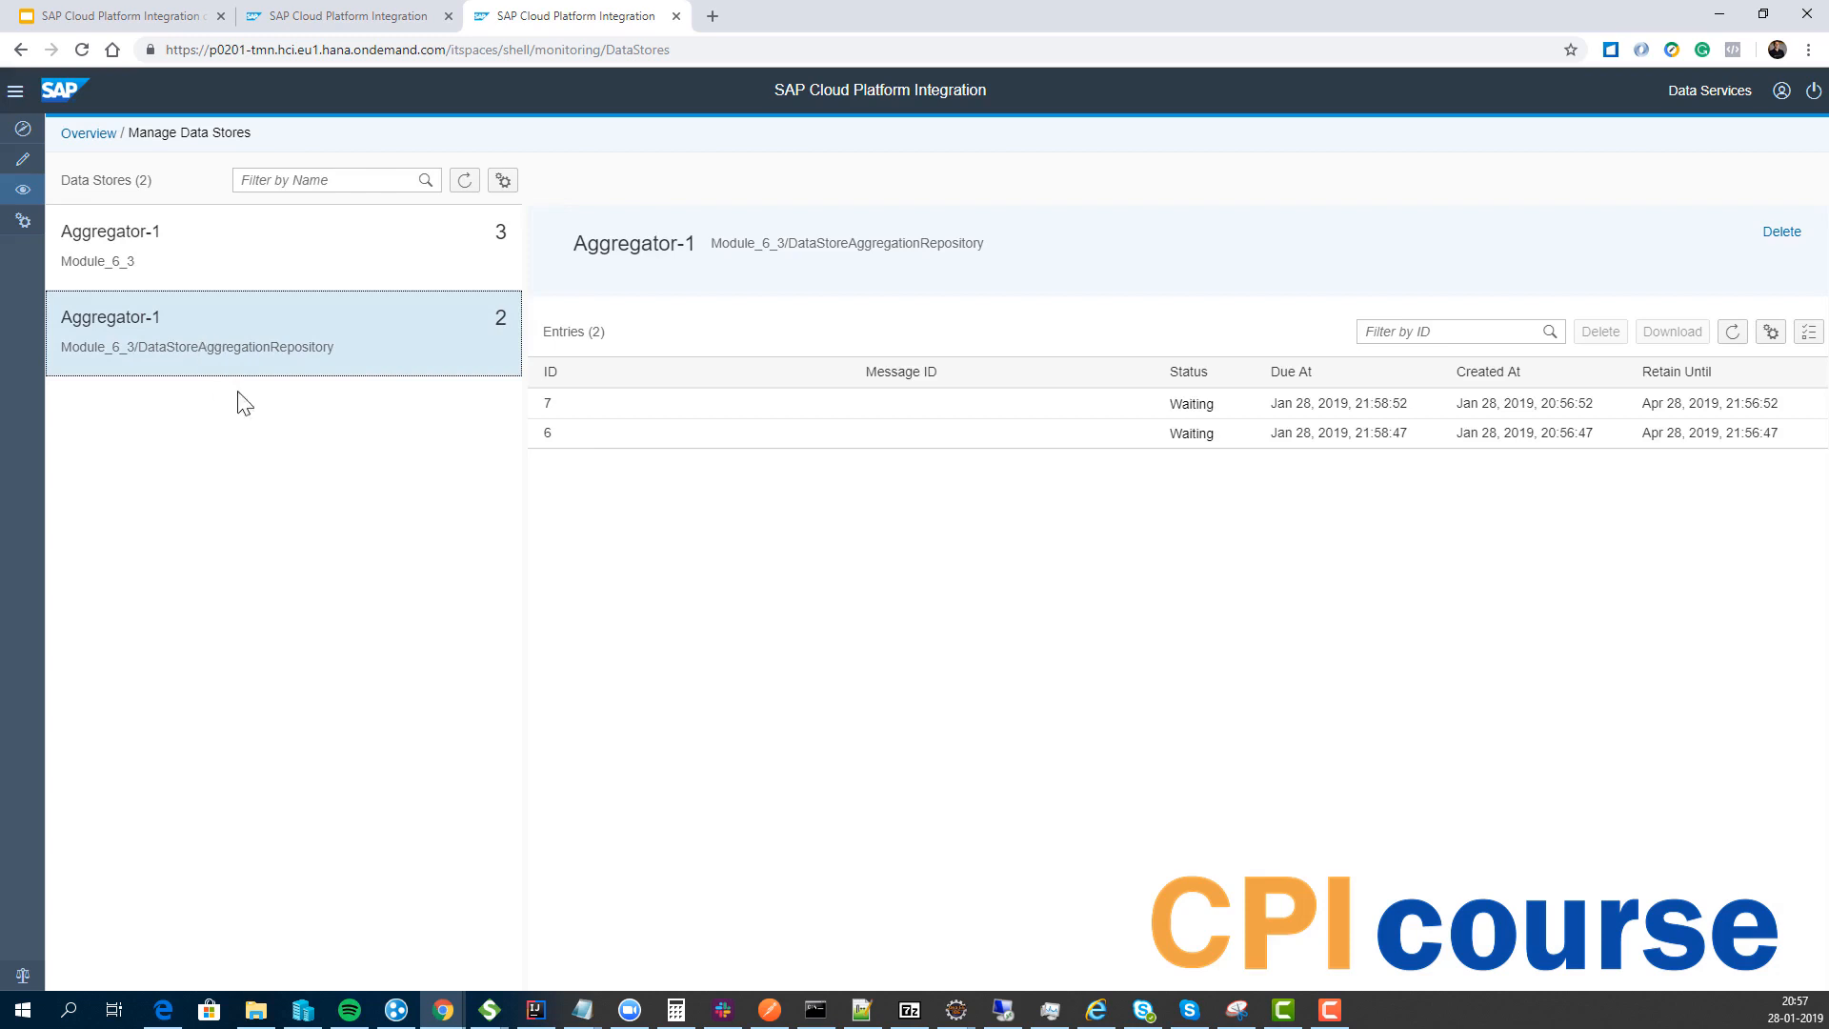
{"action": "left_click", "coordinate": [284, 259]}
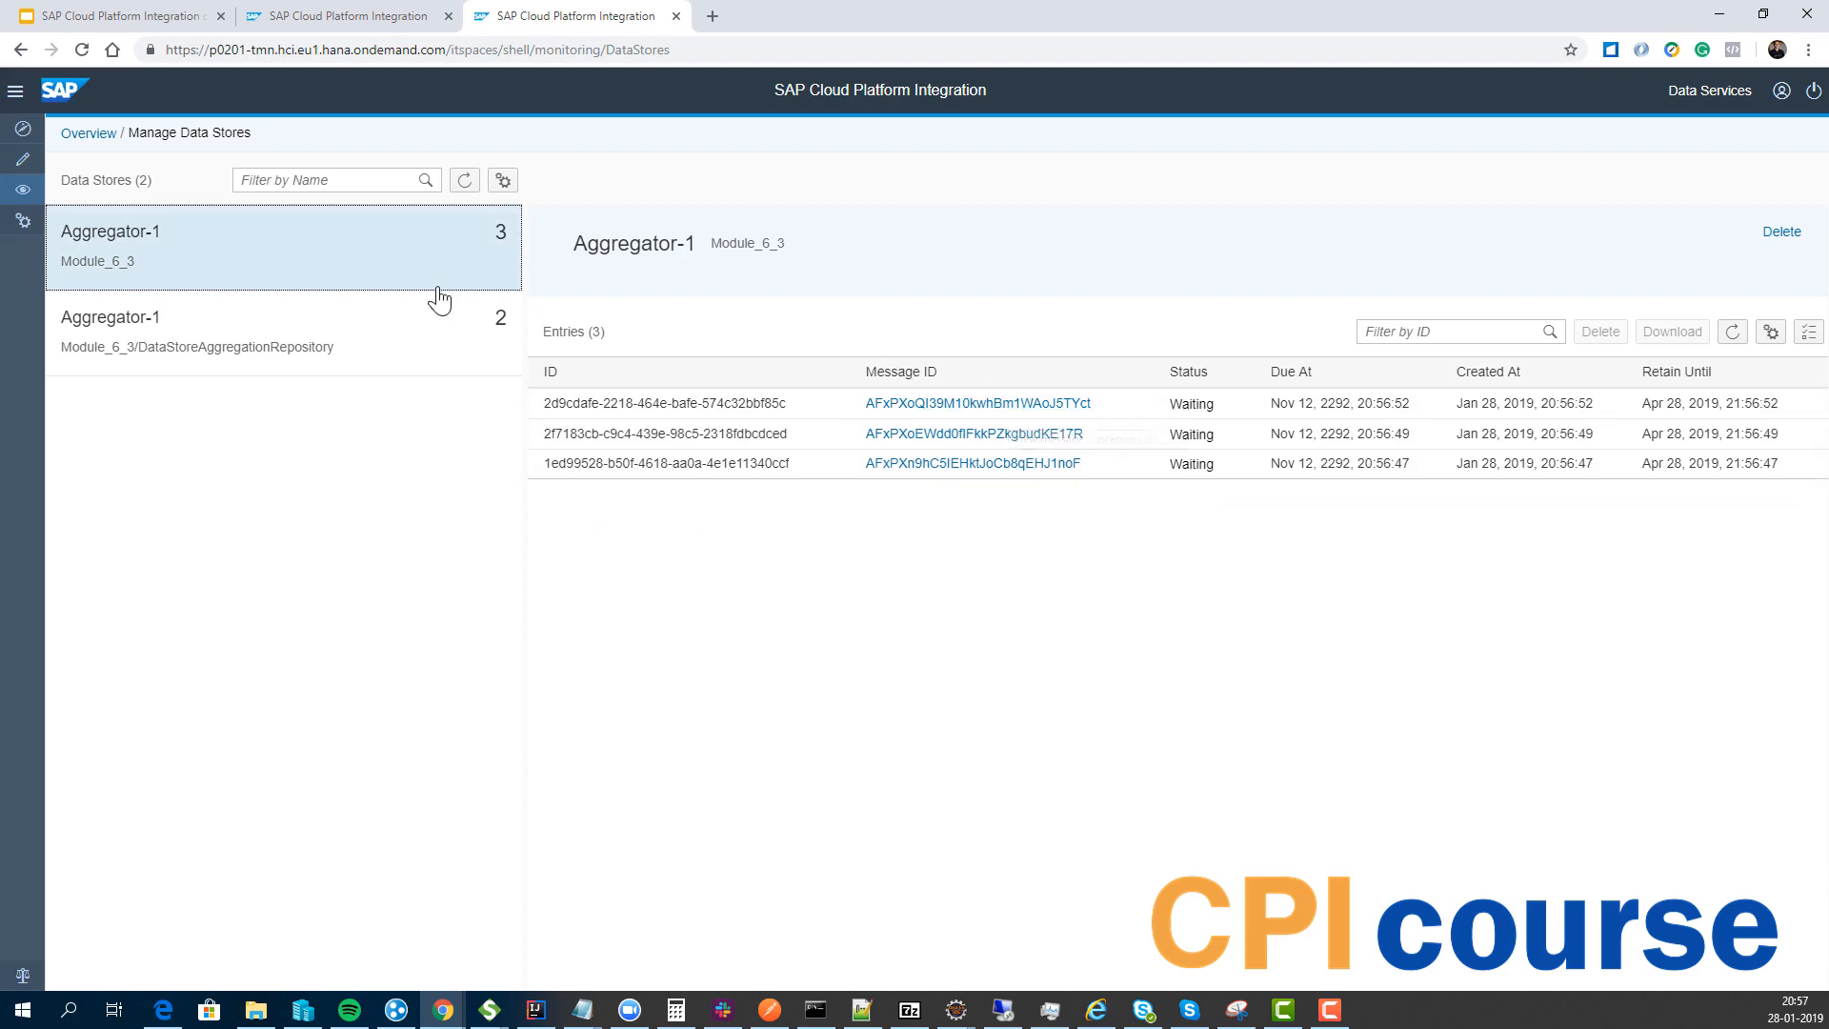
{"action": "left_click", "coordinate": [354, 338]}
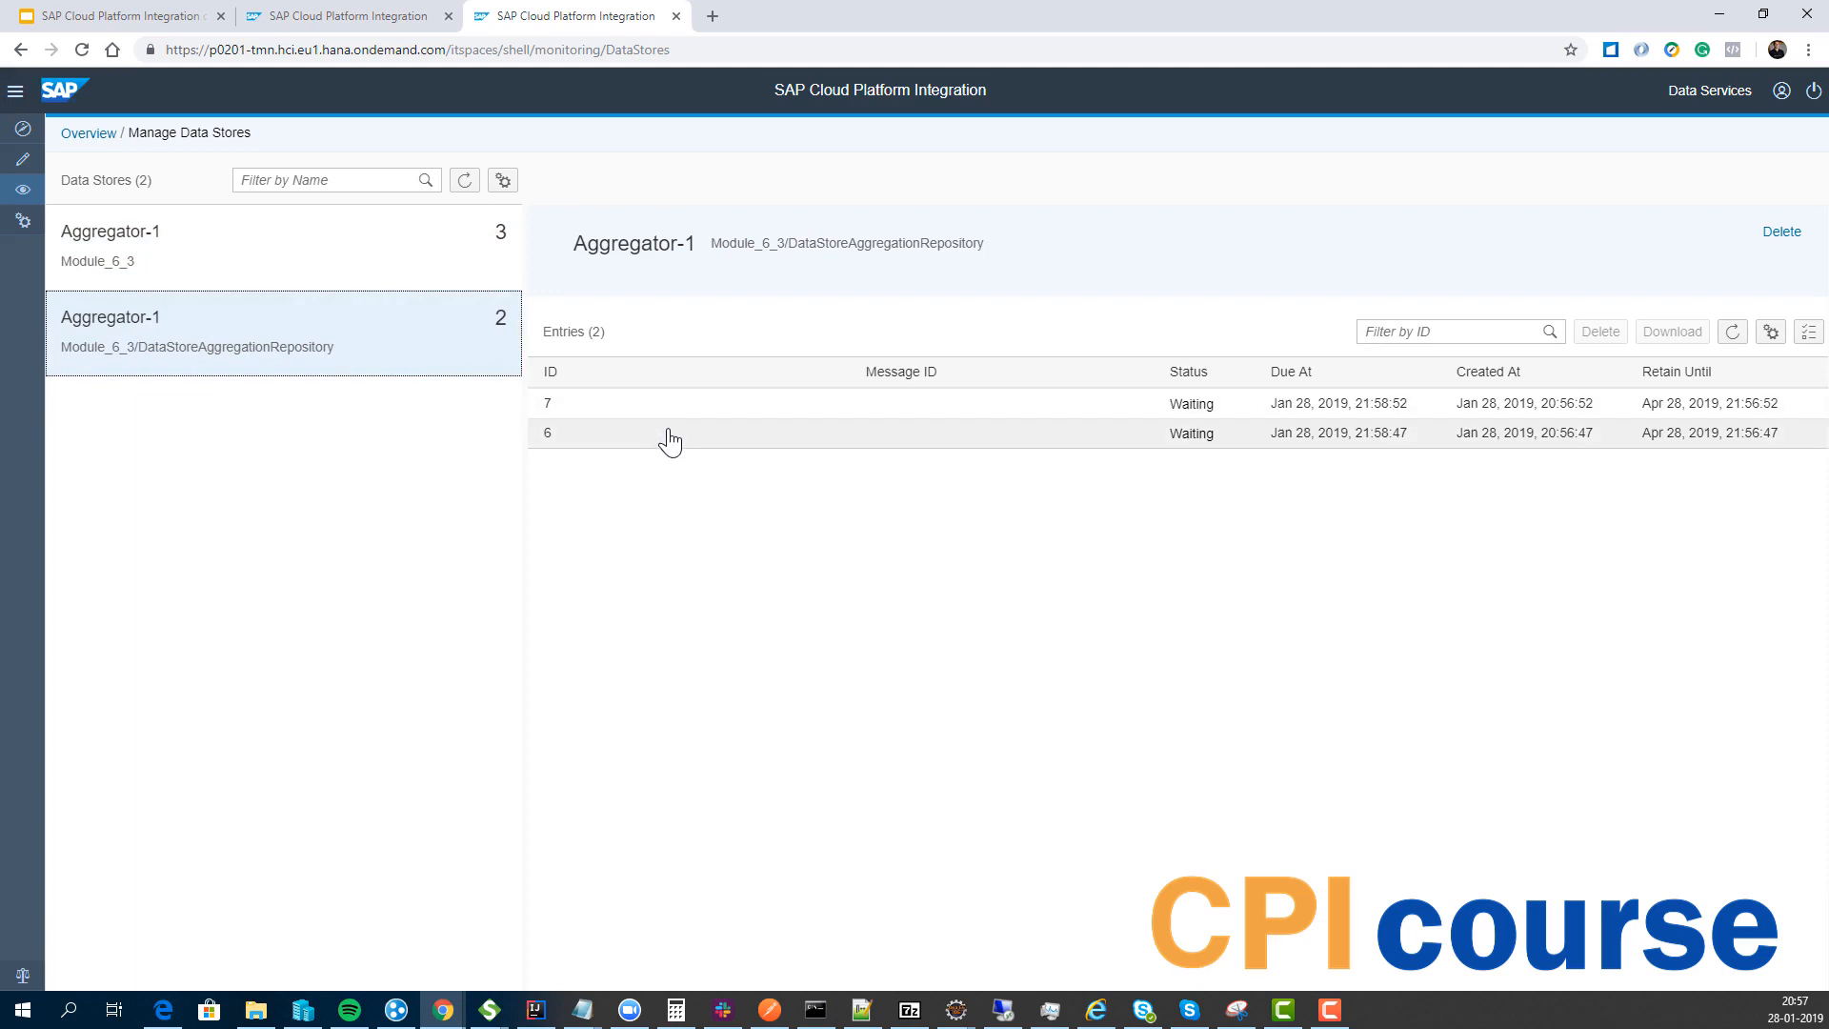
Resend the order 7 request from Postman and check the entries of Module_6_3's Aggregator-1 store after reloading the data stores.
{"action": "key", "text": "alt+Tab"}
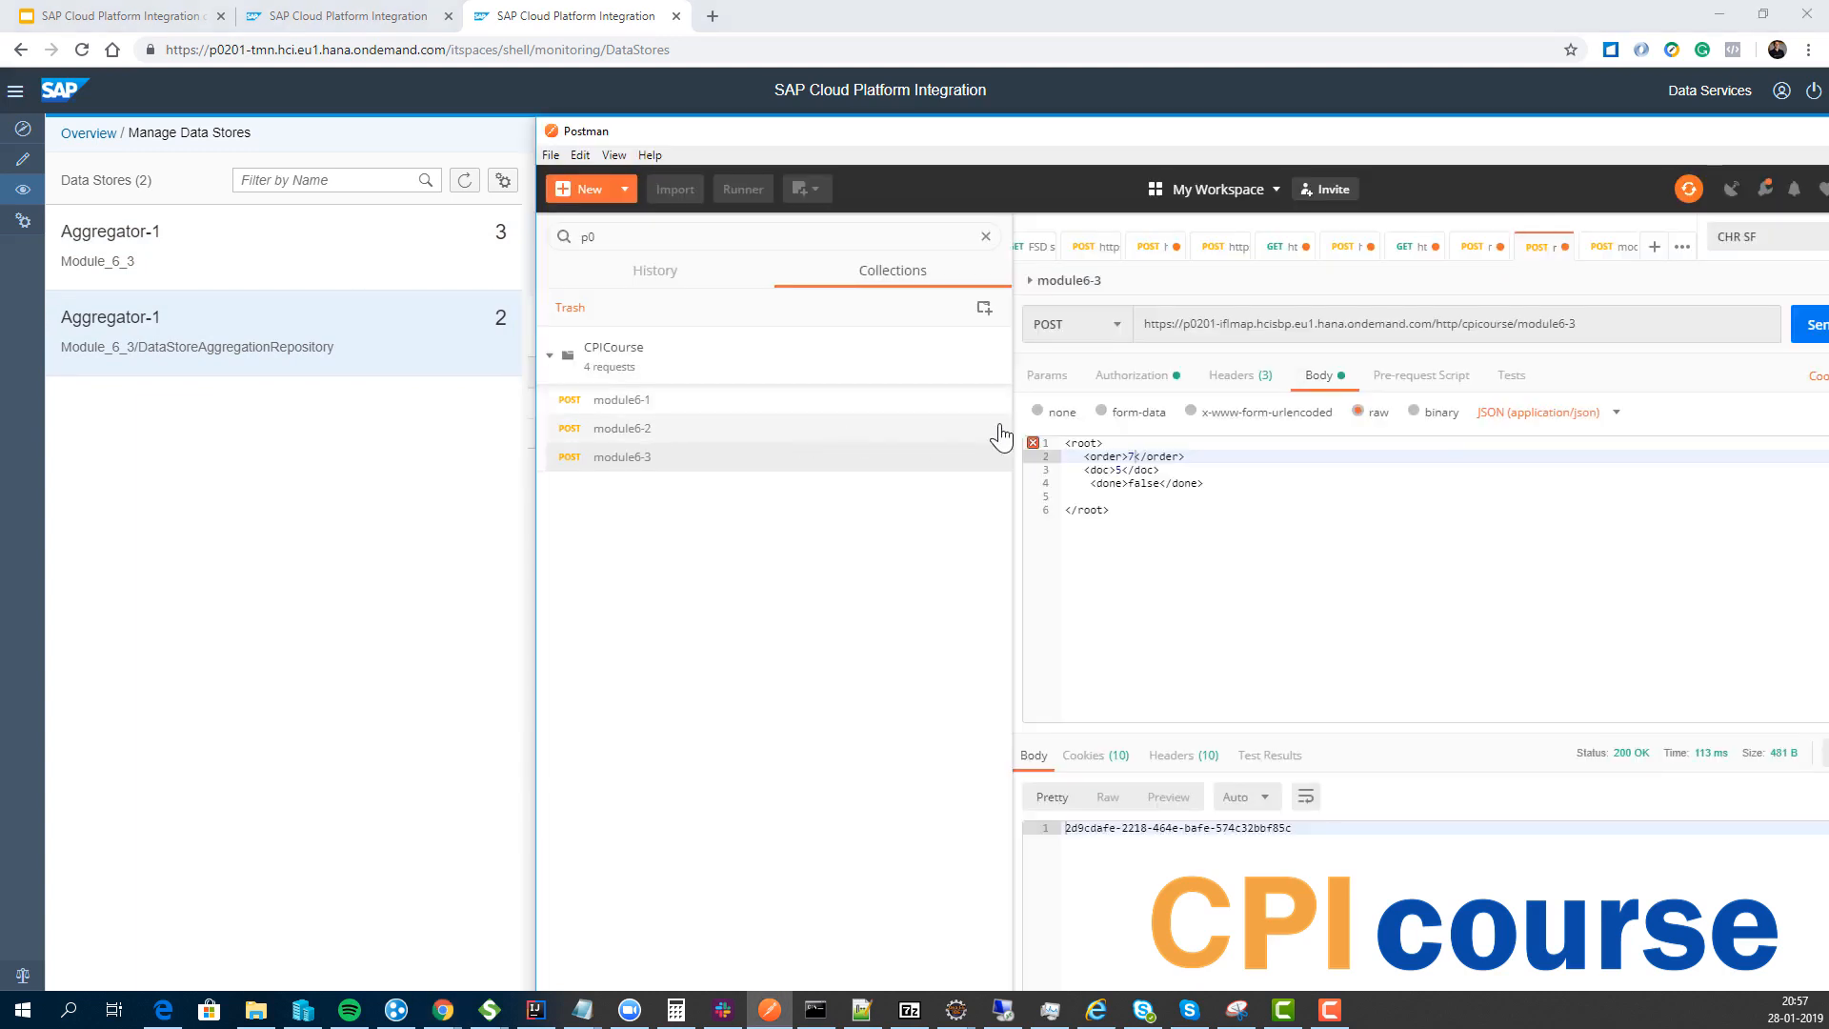
{"action": "left_click", "coordinate": [1807, 333]}
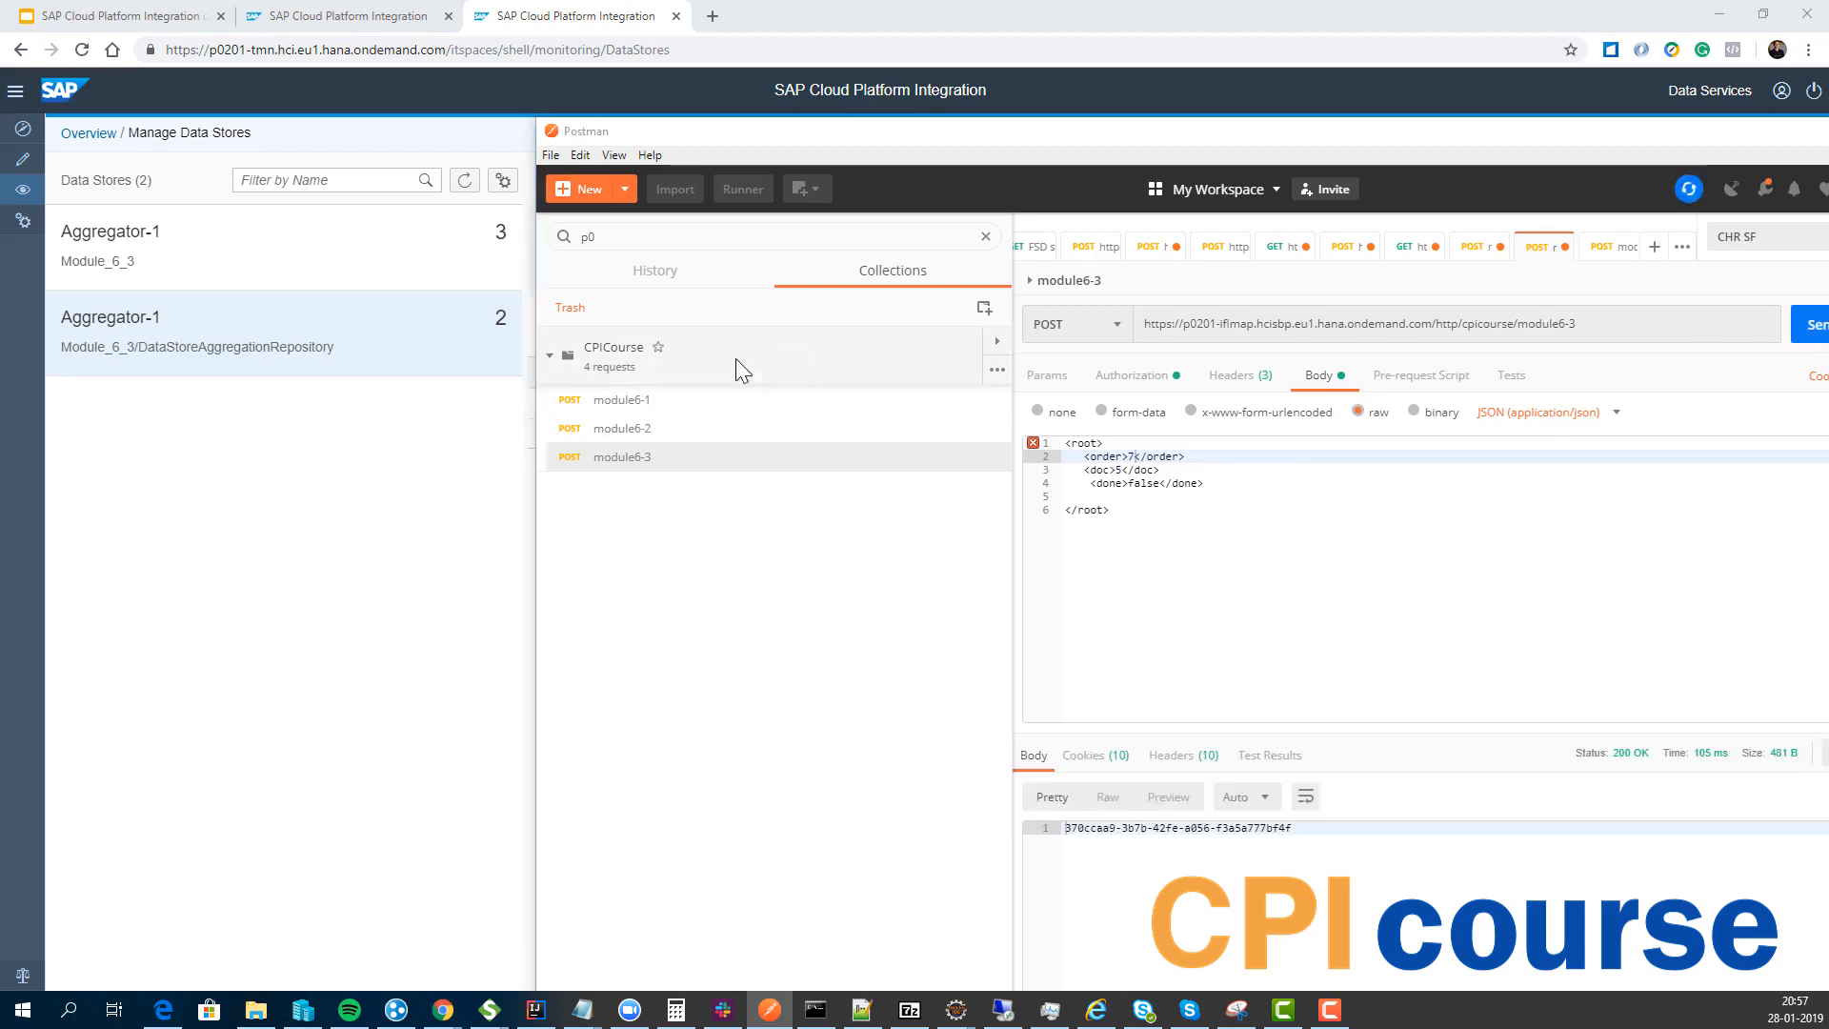
{"action": "key", "text": "alt+Tab"}
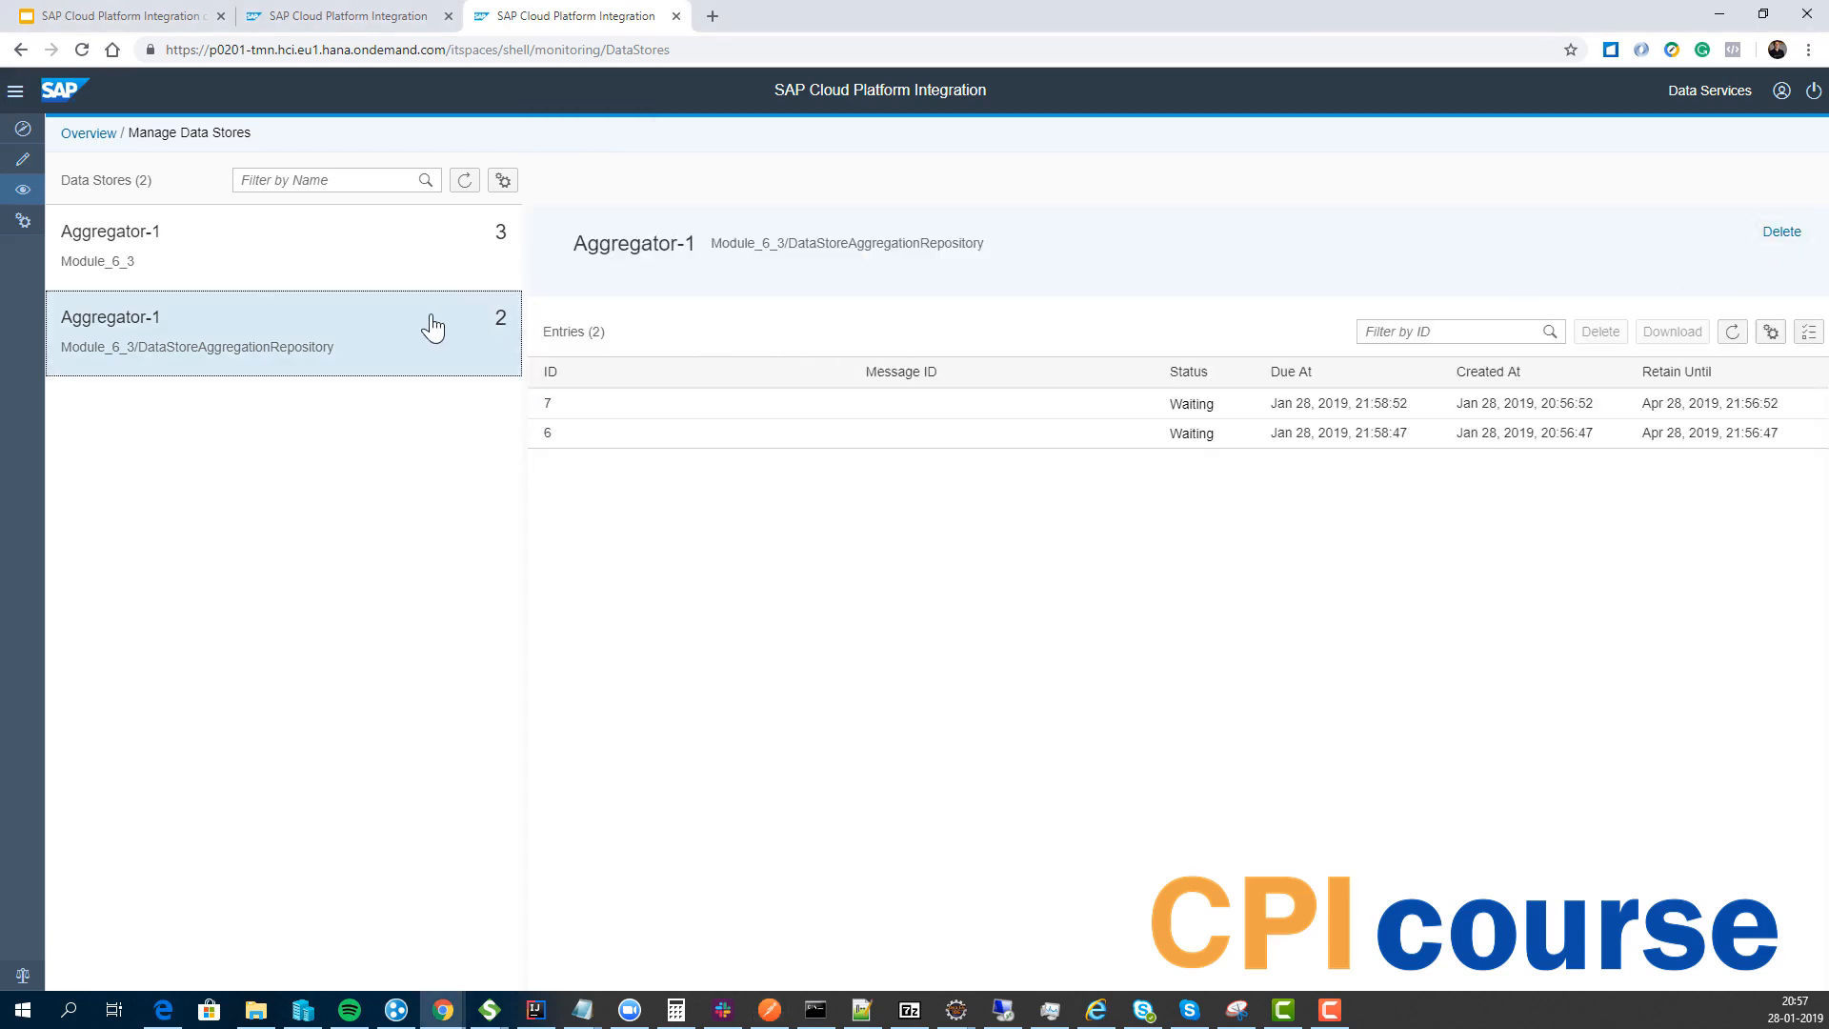
{"action": "left_click", "coordinate": [470, 185]}
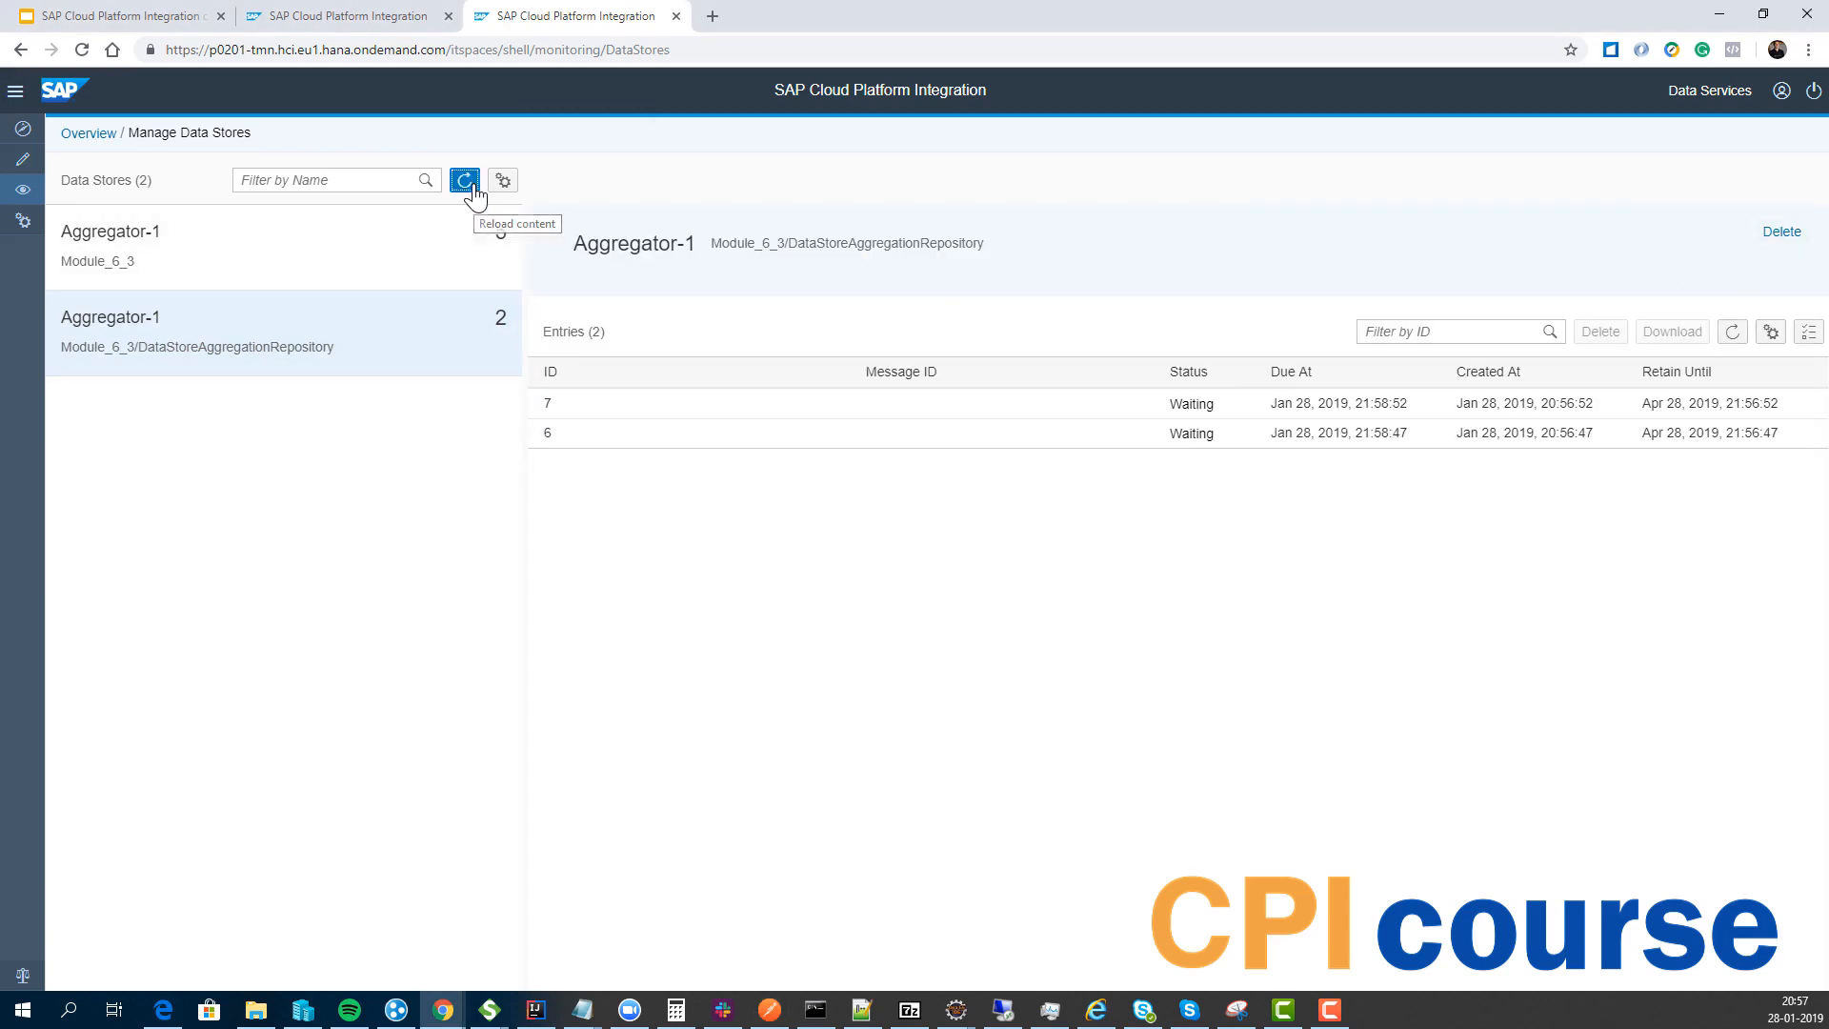
{"action": "left_click", "coordinate": [400, 275]}
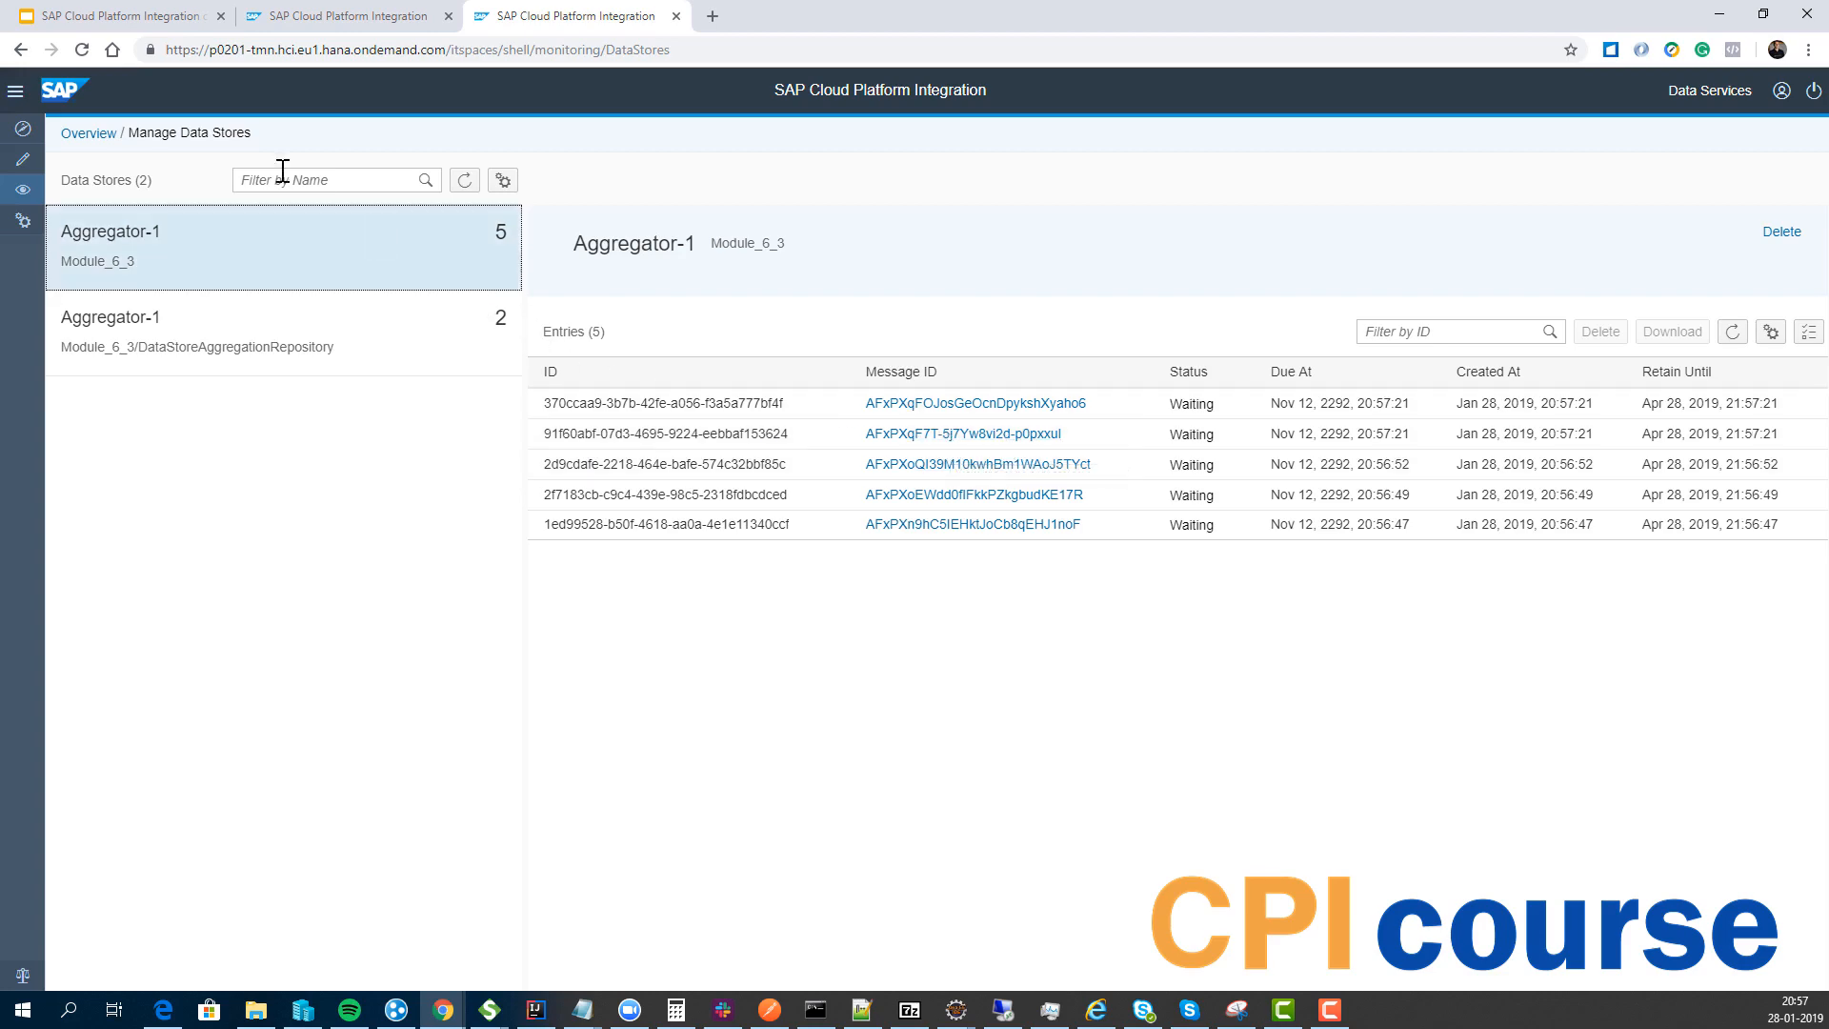
Open the past hour's messages for all integration flows from the monitoring overview and reload the message list.
{"action": "left_click", "coordinate": [91, 135]}
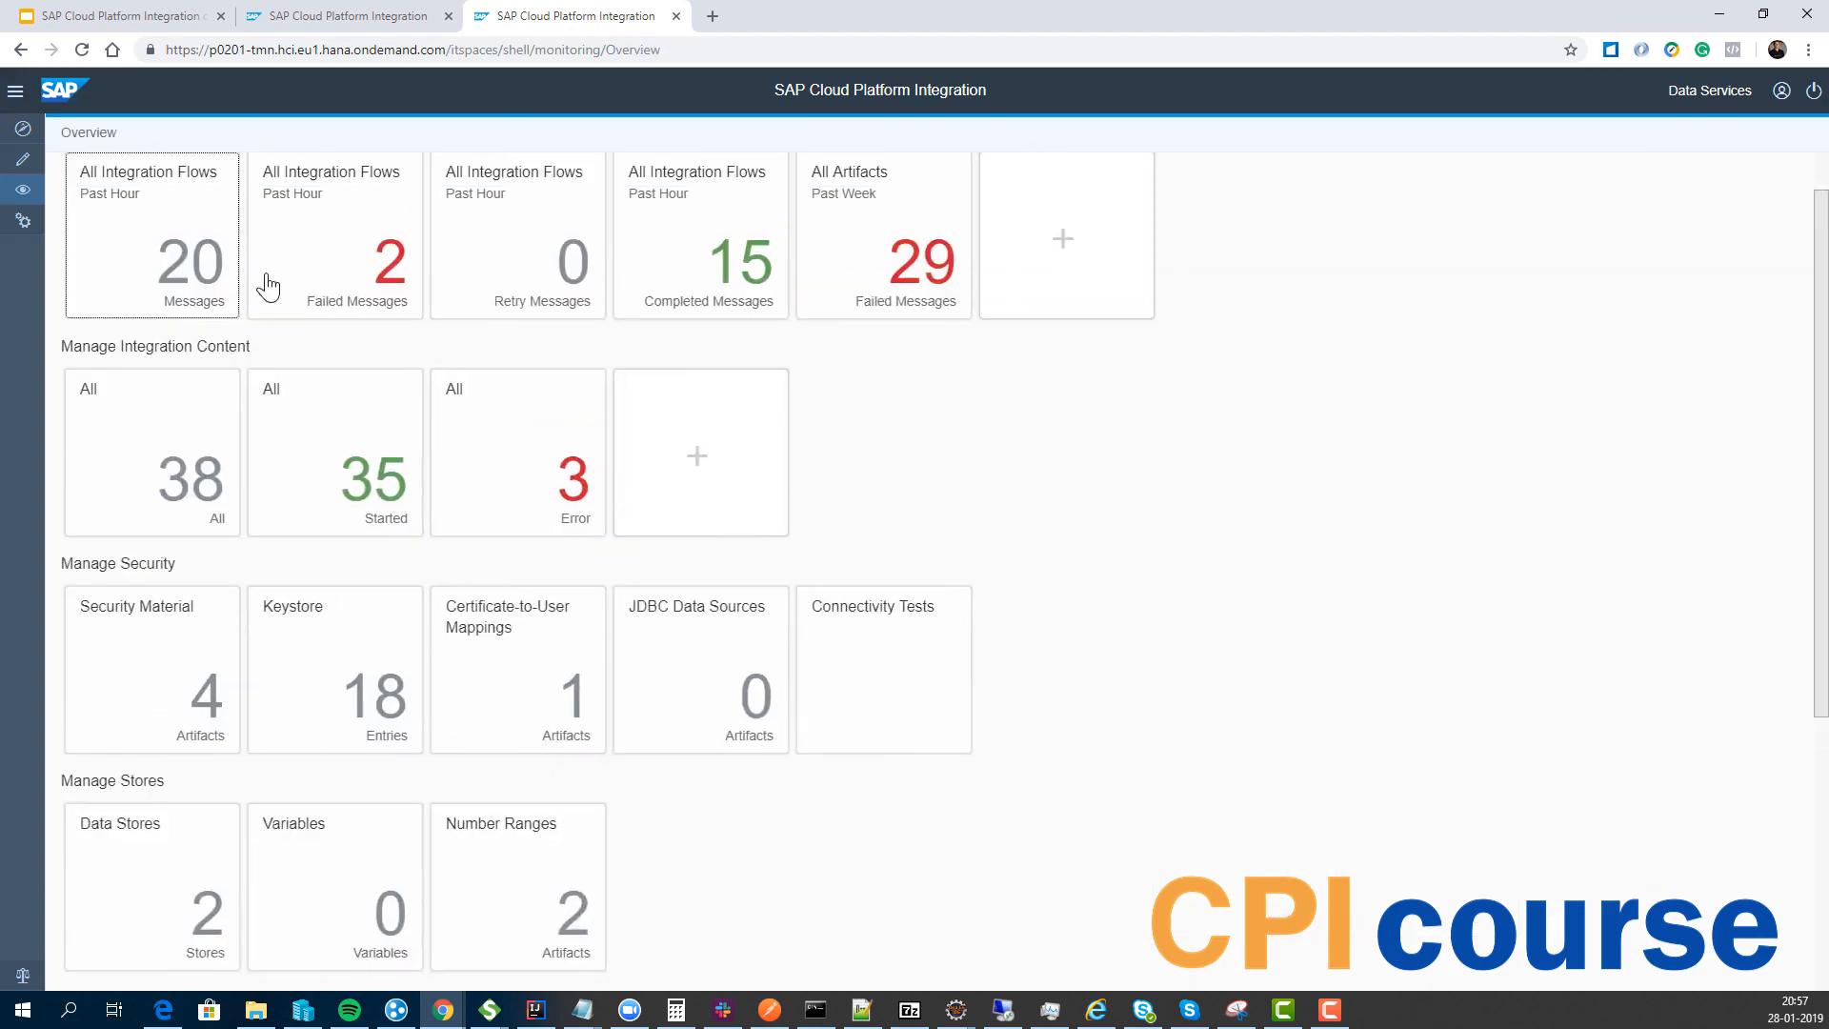
{"action": "left_click", "coordinate": [181, 285]}
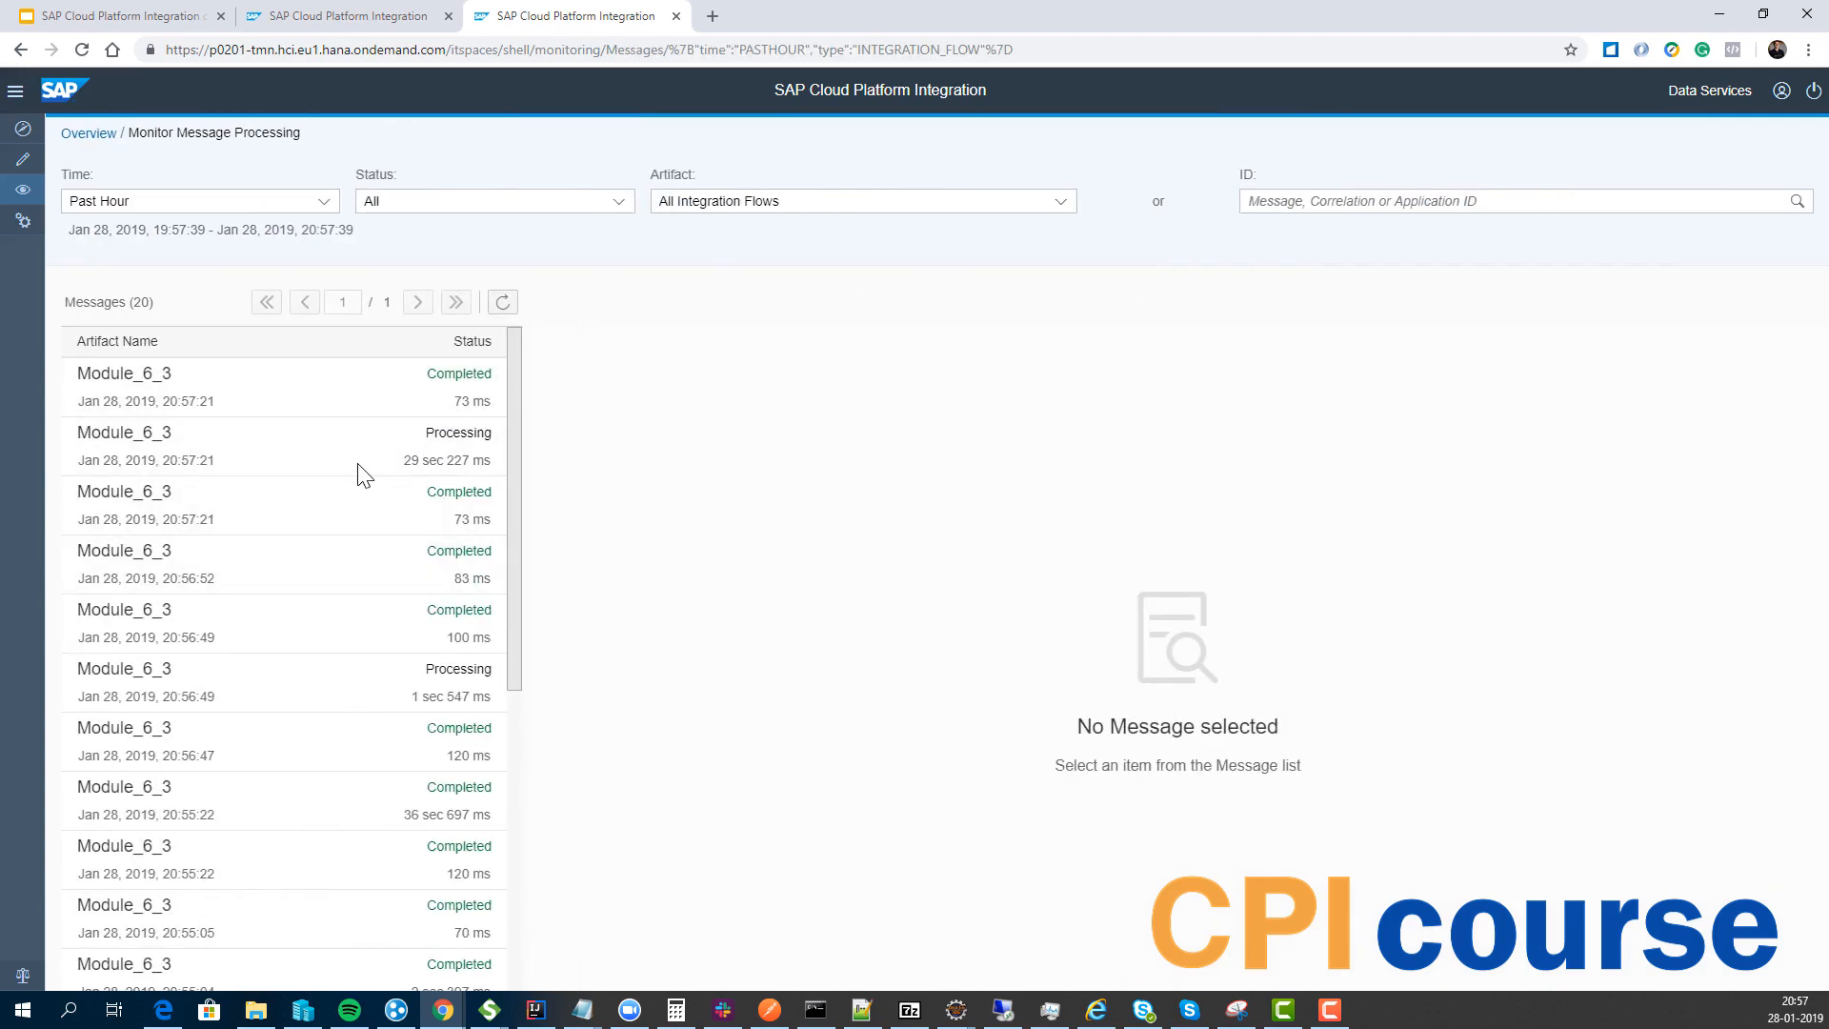
{"action": "left_click", "coordinate": [502, 302]}
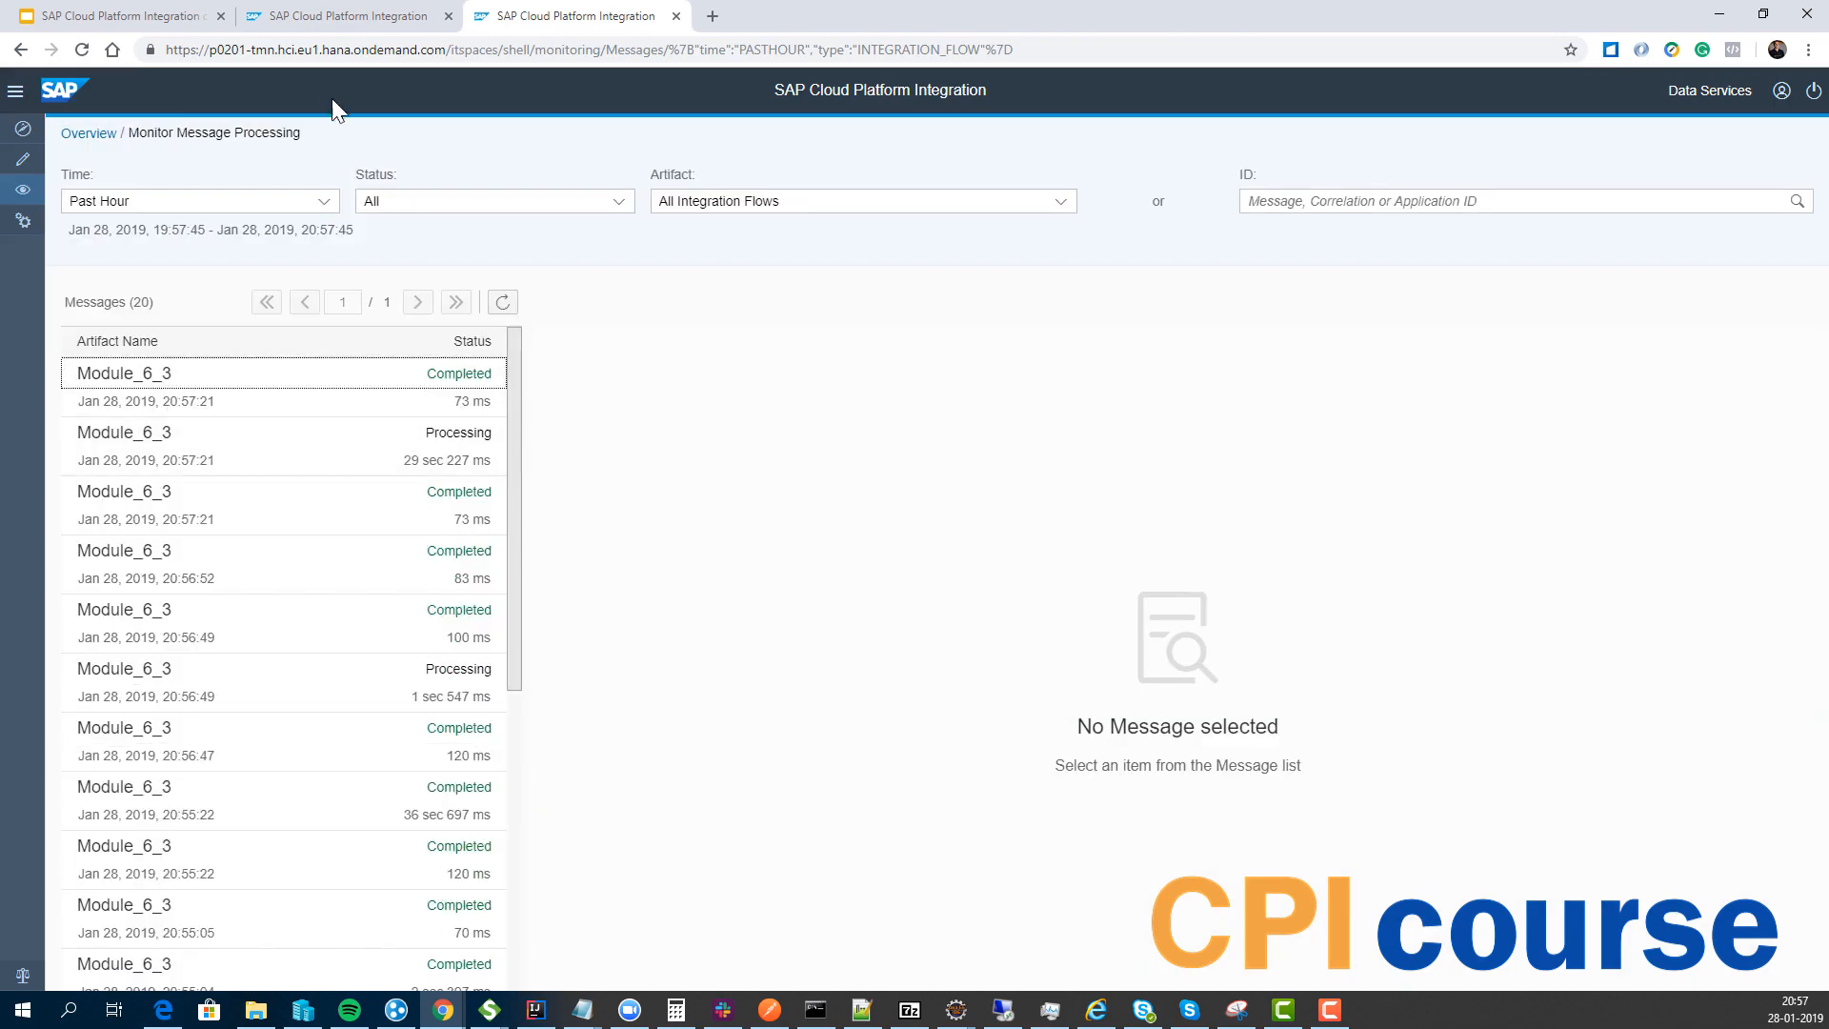
Show Aggregator 1's aggregation strategy in the Module_6_3 design and return to the Aggregator slide in the Google Slides presentation.
{"action": "left_click", "coordinate": [336, 21]}
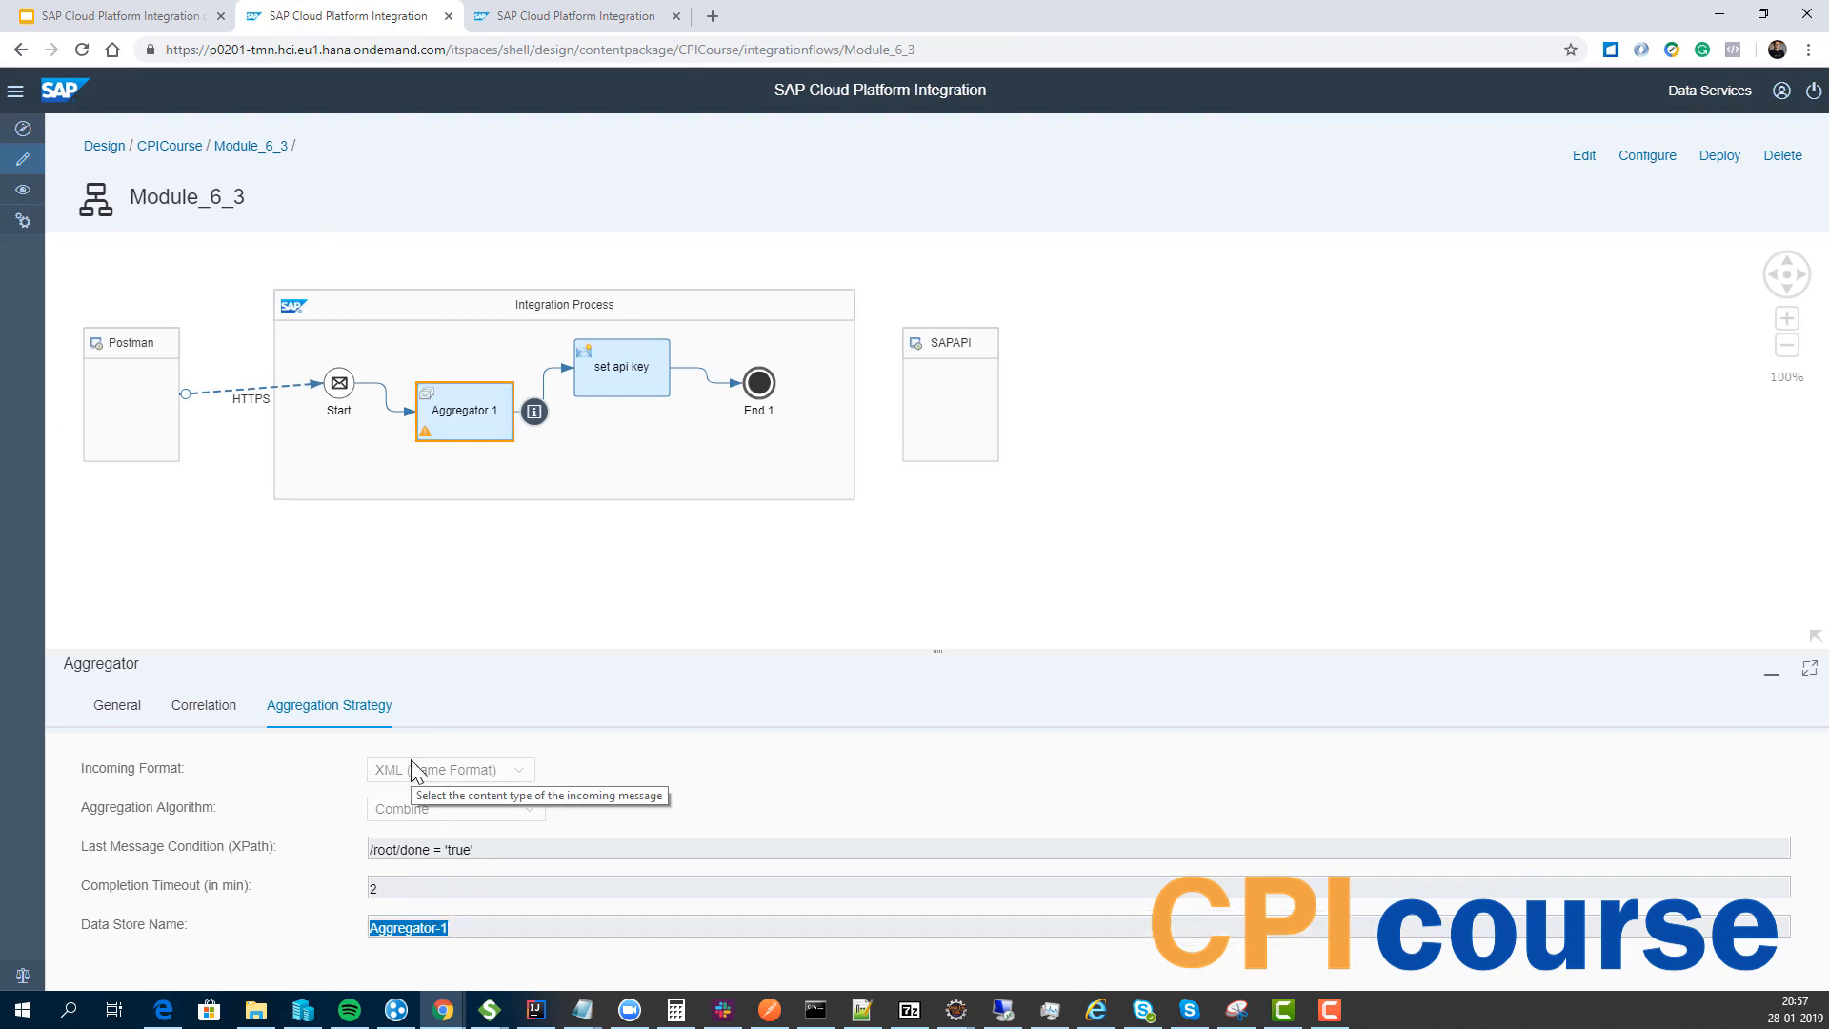
{"action": "left_click", "coordinate": [110, 16]}
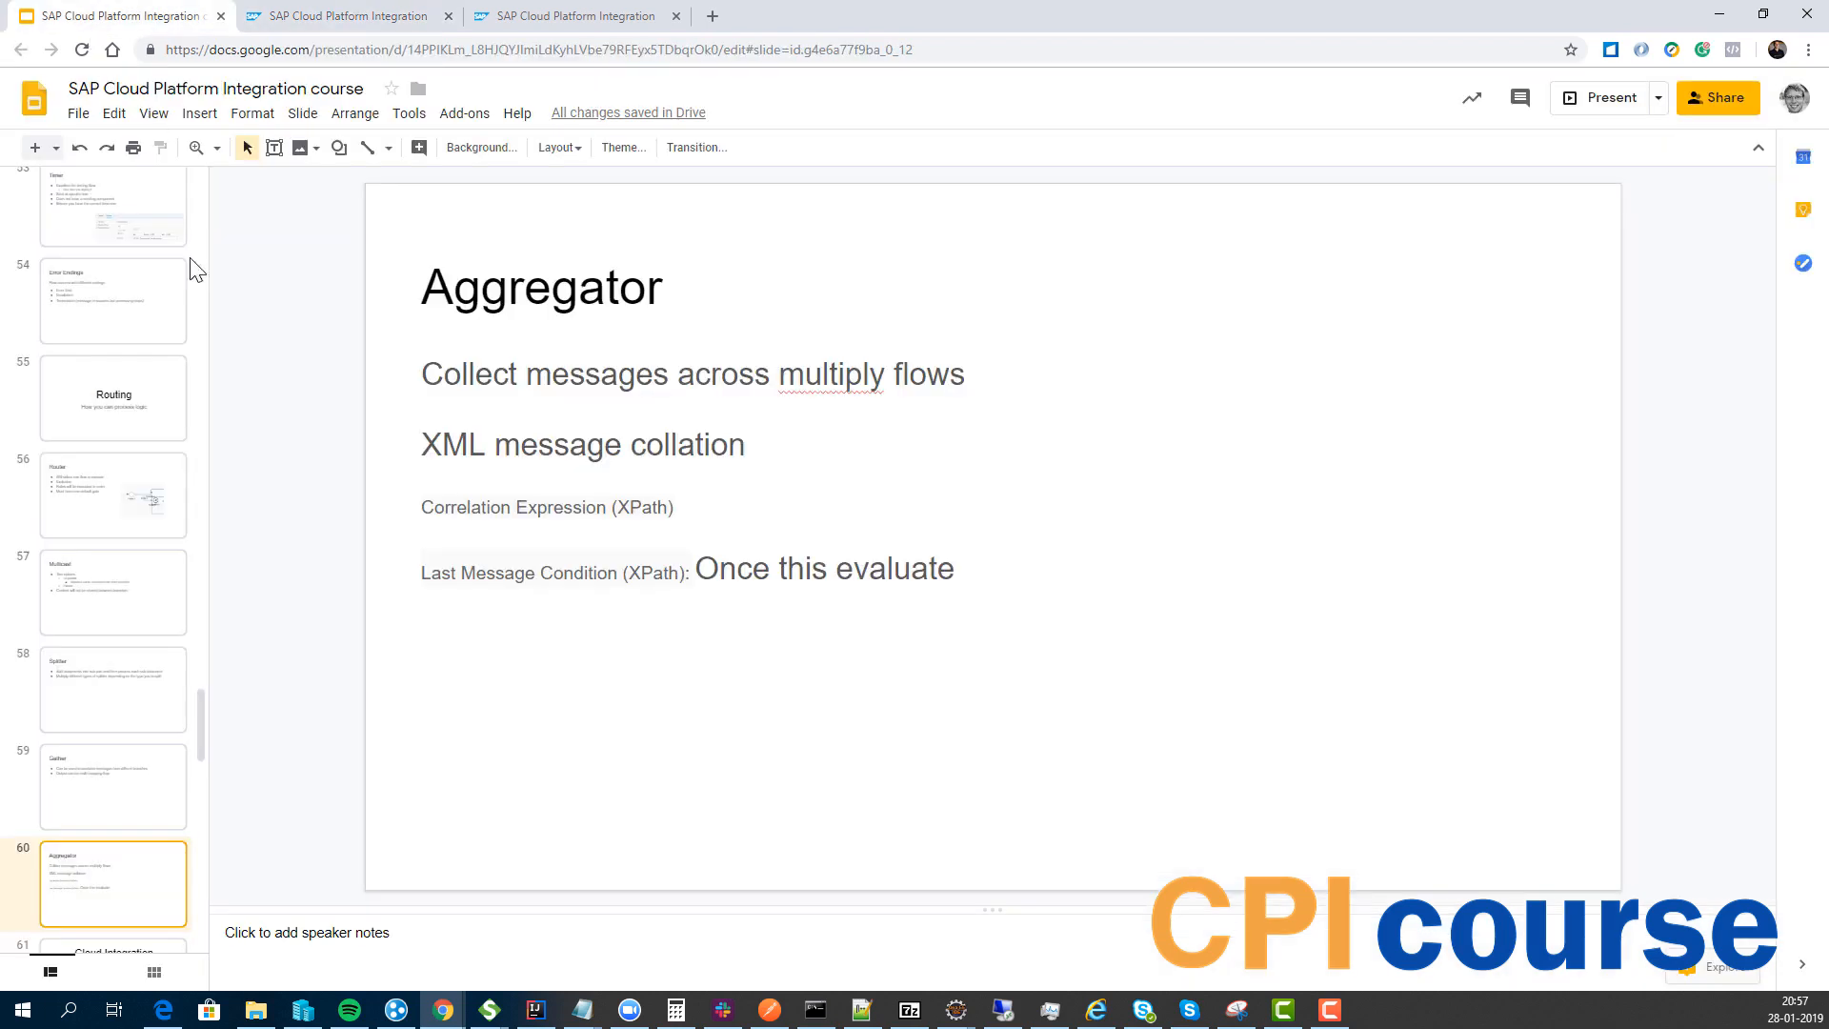